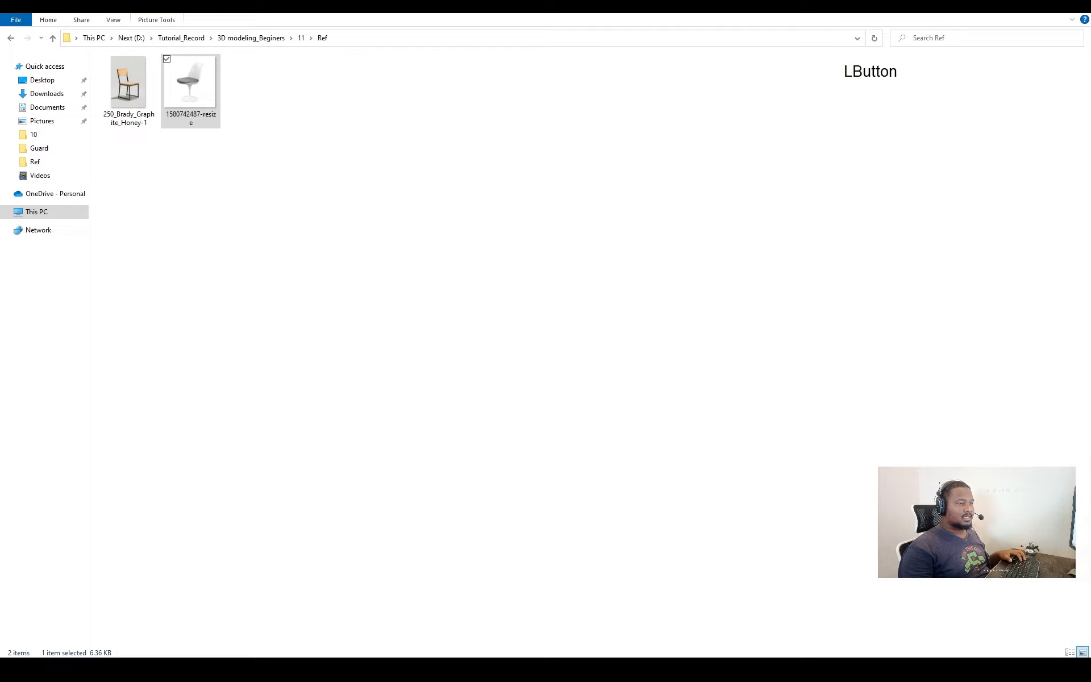
Switch to Maya, maximize the perspective view and turn on its grid
click(1017, 8)
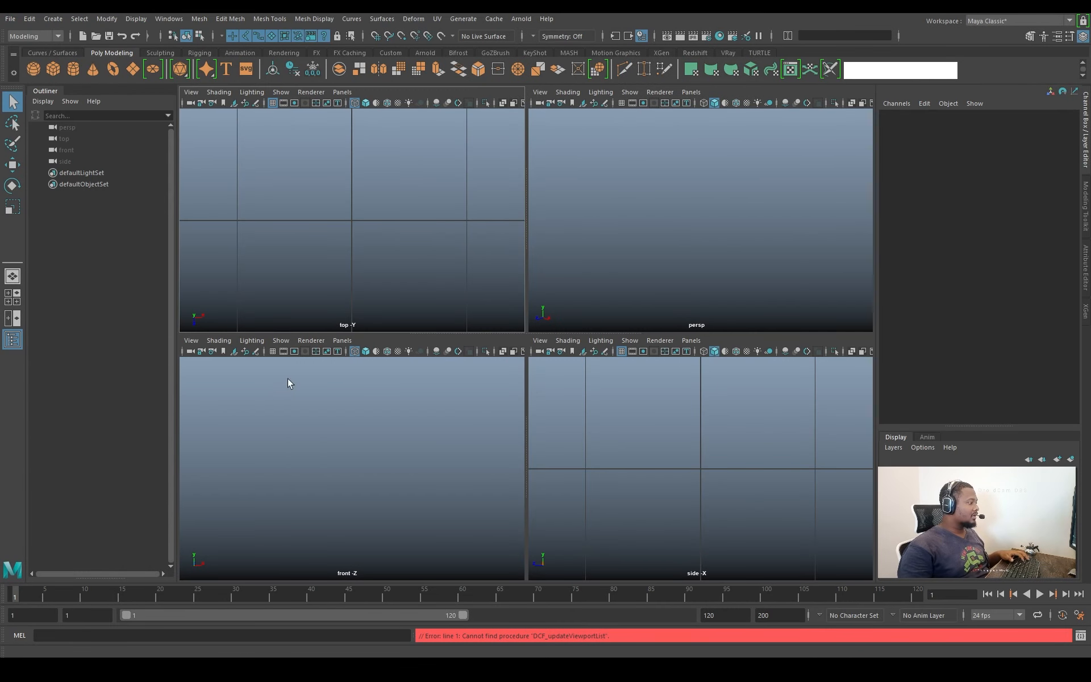
click(680, 286)
key(space)
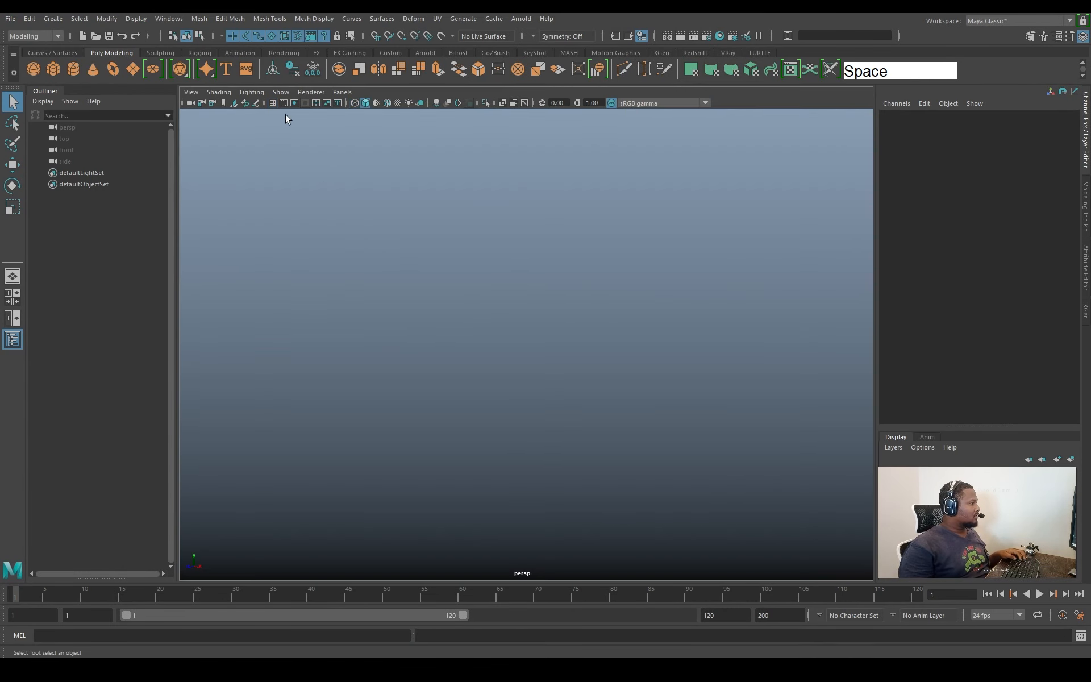
click(272, 103)
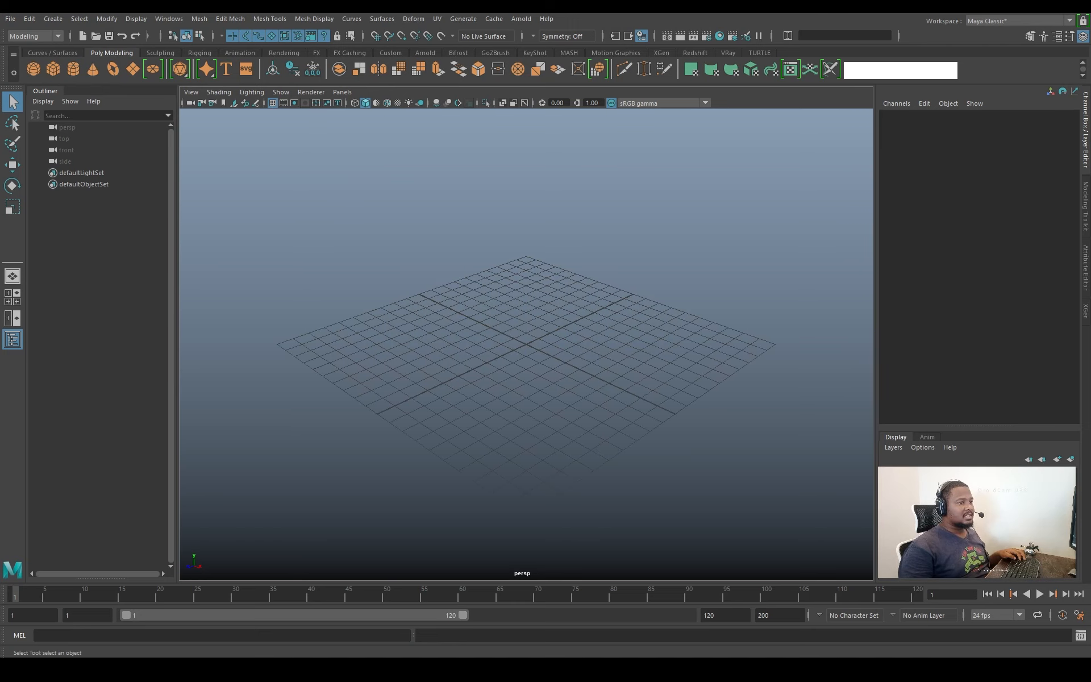
drag(1043, 422, 612, 196)
double_click(613, 195)
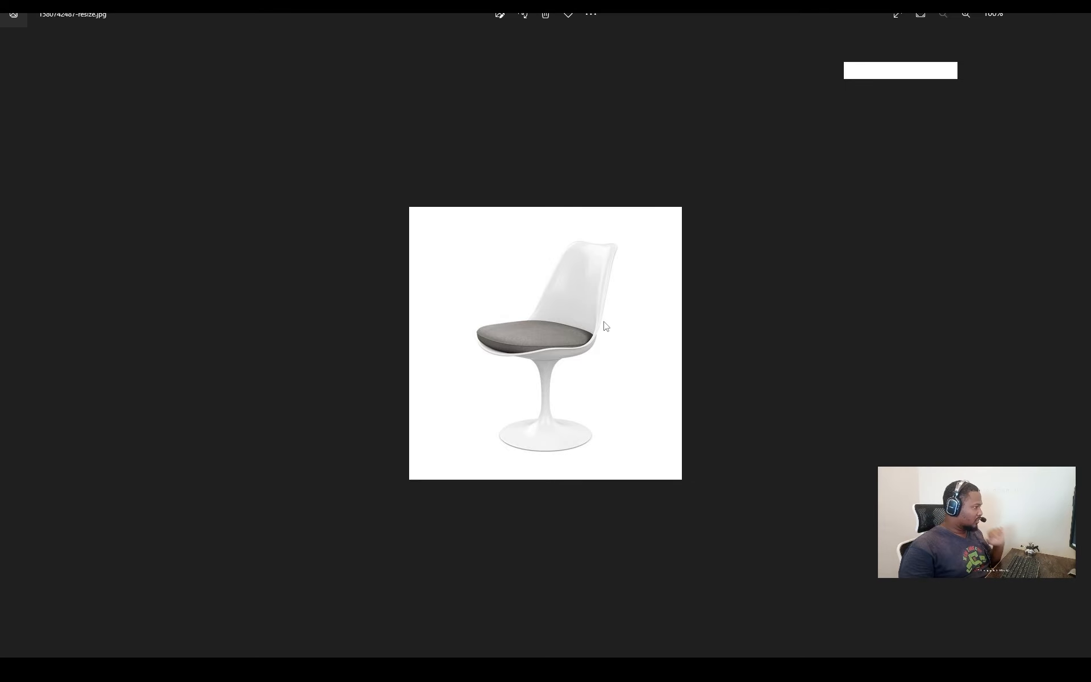
drag(557, 12, 1090, 291)
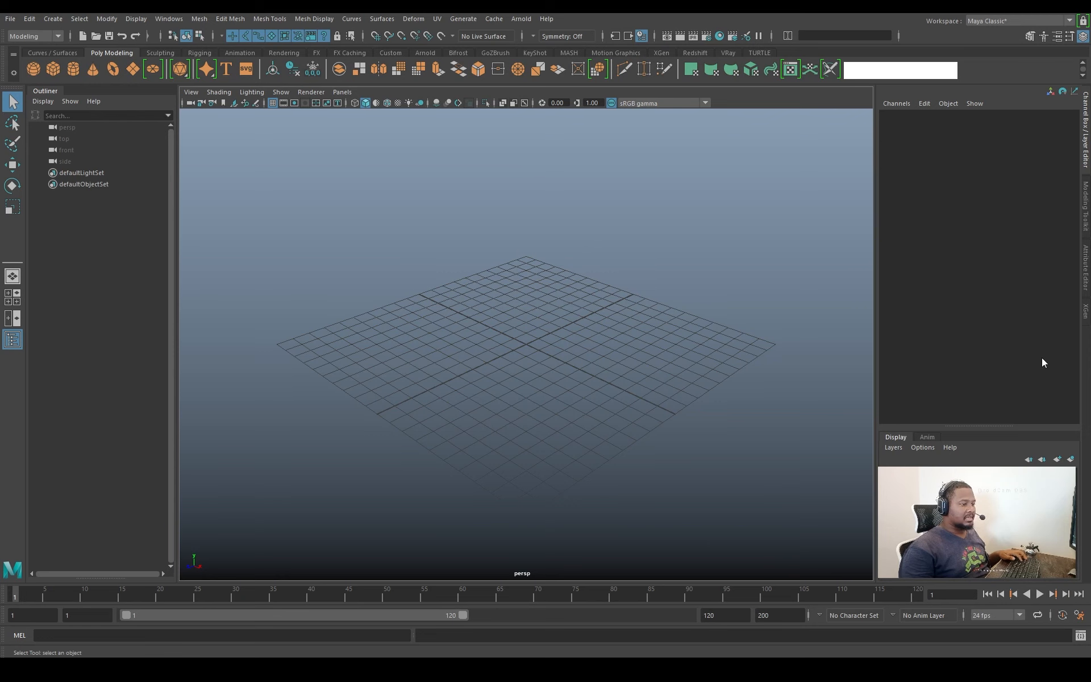
Create a polygon cube at the origin and scale it uniformly to about 36.75
click(55, 70)
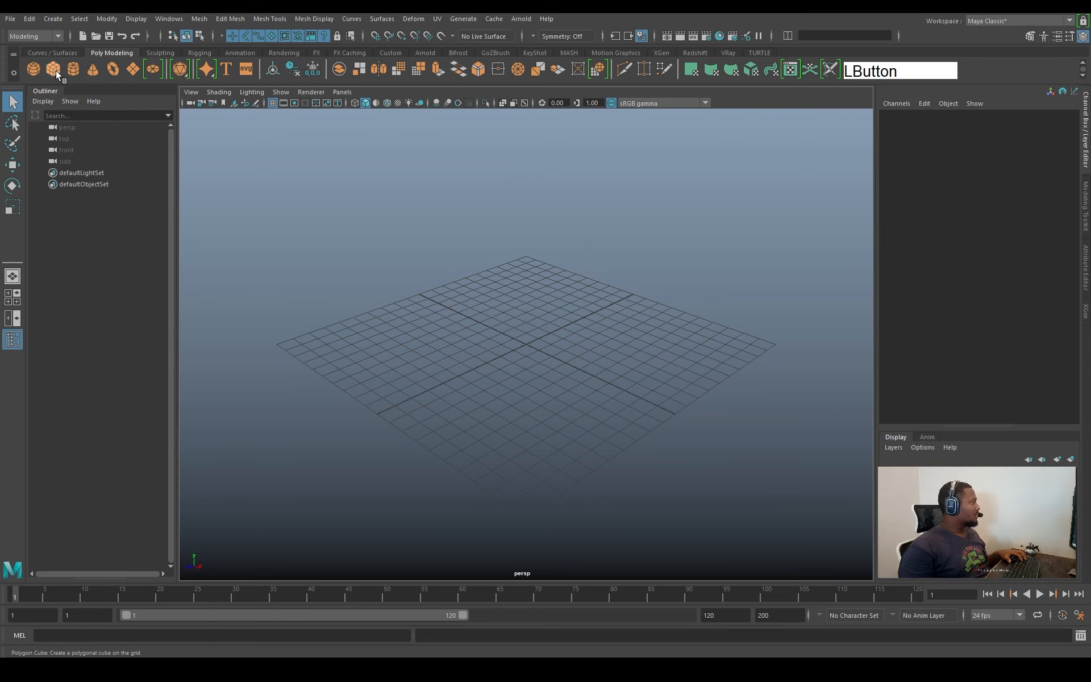
alt+drag(520, 322, 530, 353)
key(r)
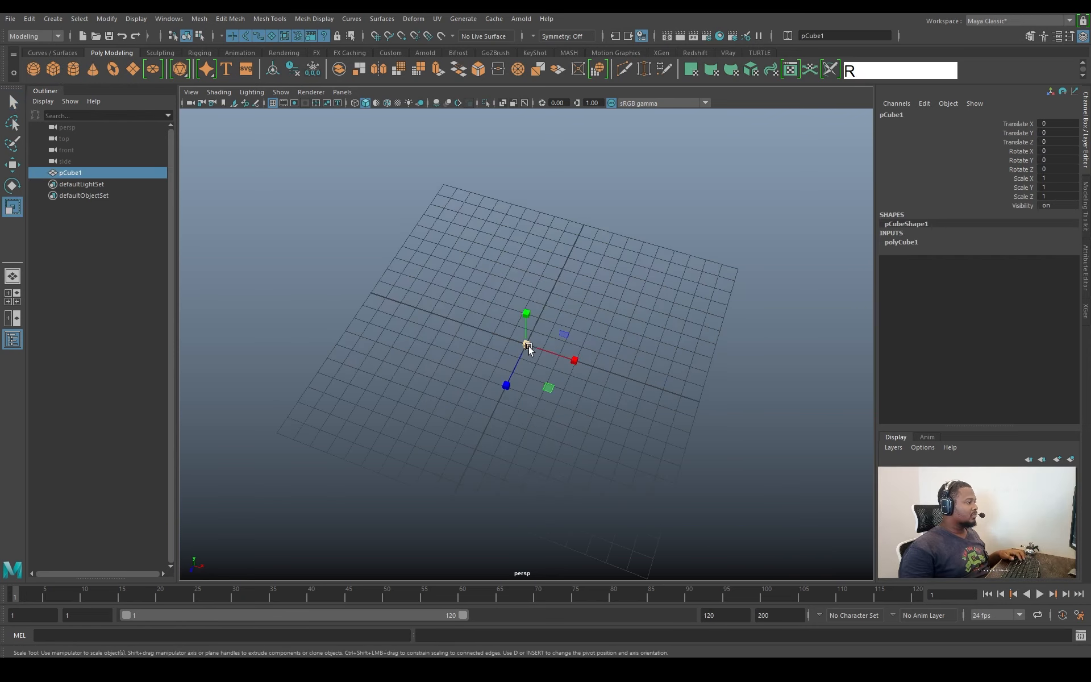
alt+right_drag(529, 344, 544, 368)
drag(624, 361, 711, 367)
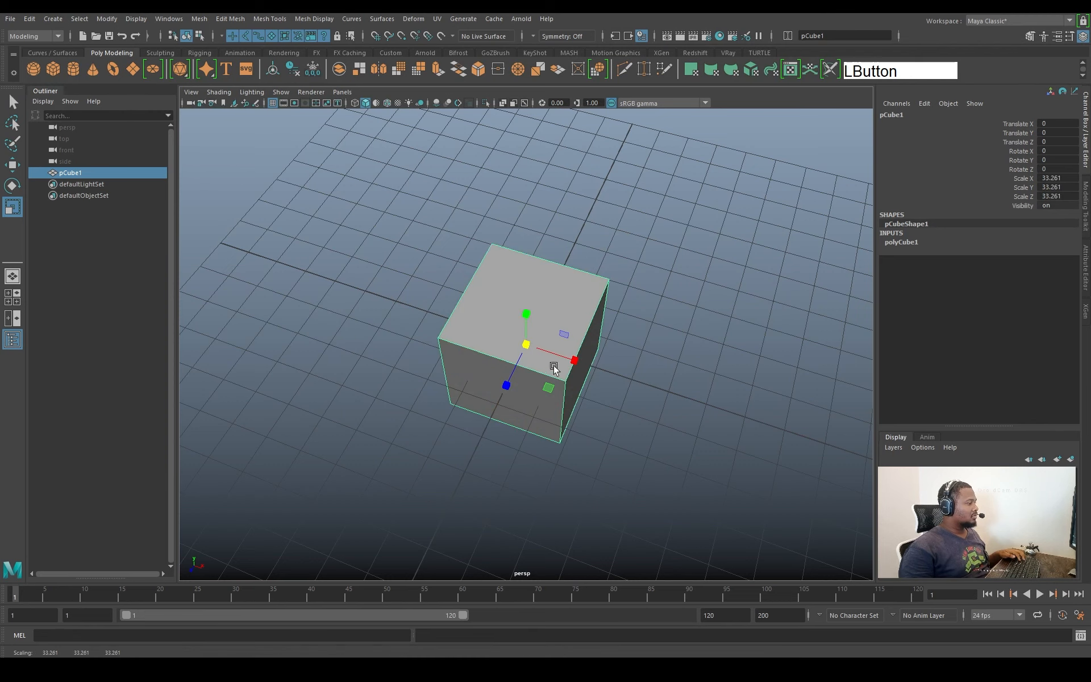
drag(526, 344, 563, 352)
Raise the cube above the grid to a Translate Y of about 59.5
alt+right_drag(571, 353, 422, 338)
alt+drag(614, 367, 515, 290)
alt+right_drag(514, 324, 560, 347)
alt+drag(477, 335, 518, 343)
alt+right_drag(517, 343, 641, 356)
alt+drag(640, 357, 571, 328)
key(w)
drag(528, 292, 555, 178)
alt+middle_drag(556, 178, 557, 258)
alt+drag(544, 328, 523, 258)
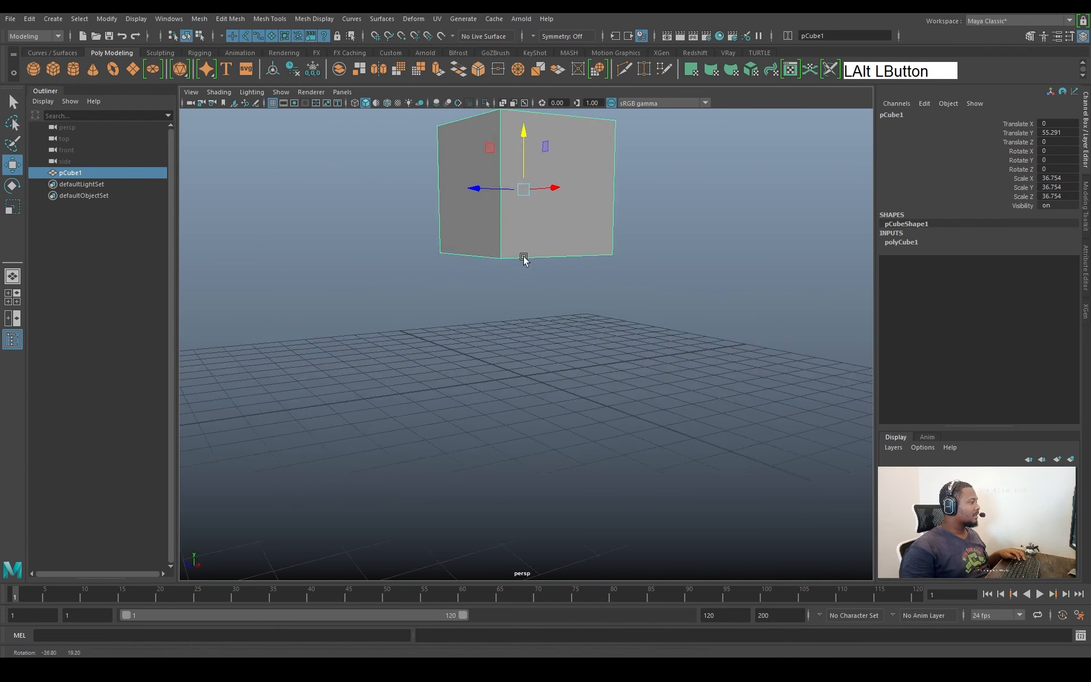
alt+middle_drag(524, 258, 529, 261)
alt+drag(529, 261, 518, 169)
alt+middle_drag(518, 169, 526, 329)
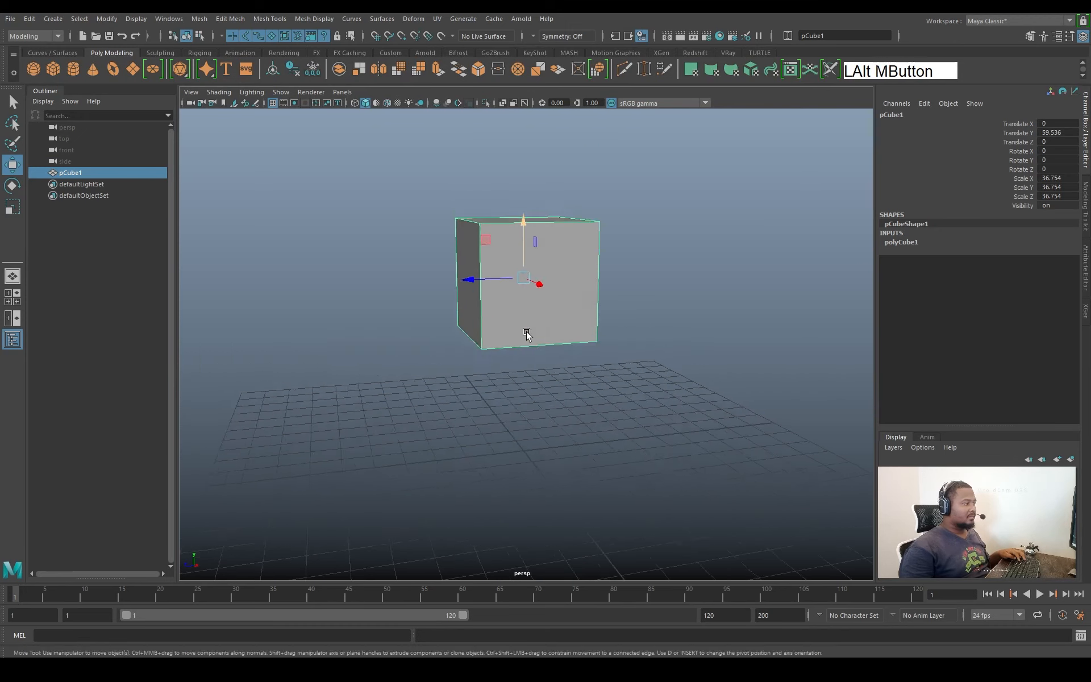
alt+drag(526, 330, 487, 312)
Delete four faces of the cube, keeping only the bottom face and one side face as an L-shaped seat
key(q)
right_drag(518, 263, 518, 274)
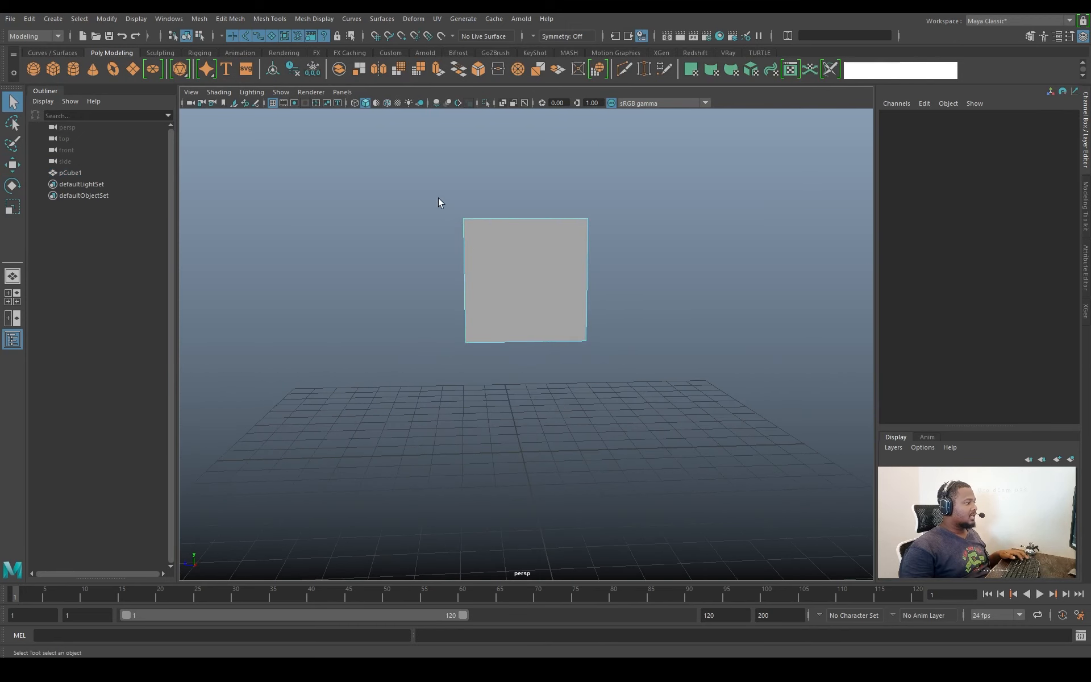
drag(440, 202, 616, 240)
key(Delete)
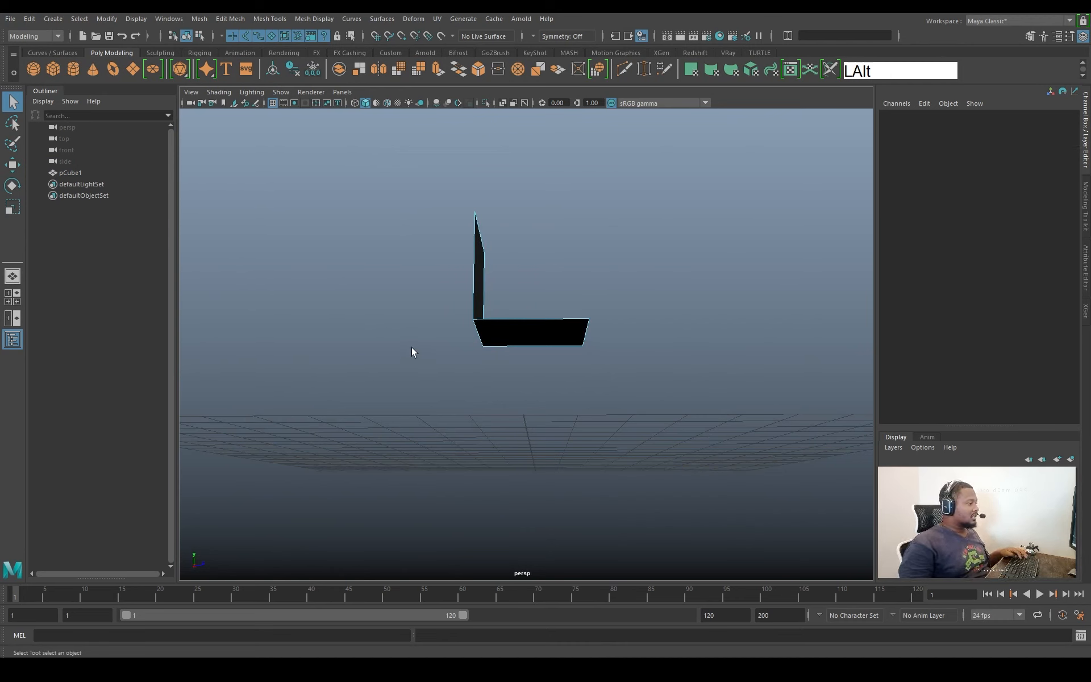
alt+drag(411, 350, 585, 259)
Raise the two front vertices of the seat slightly so it slopes up toward the front
key(w)
click(557, 267)
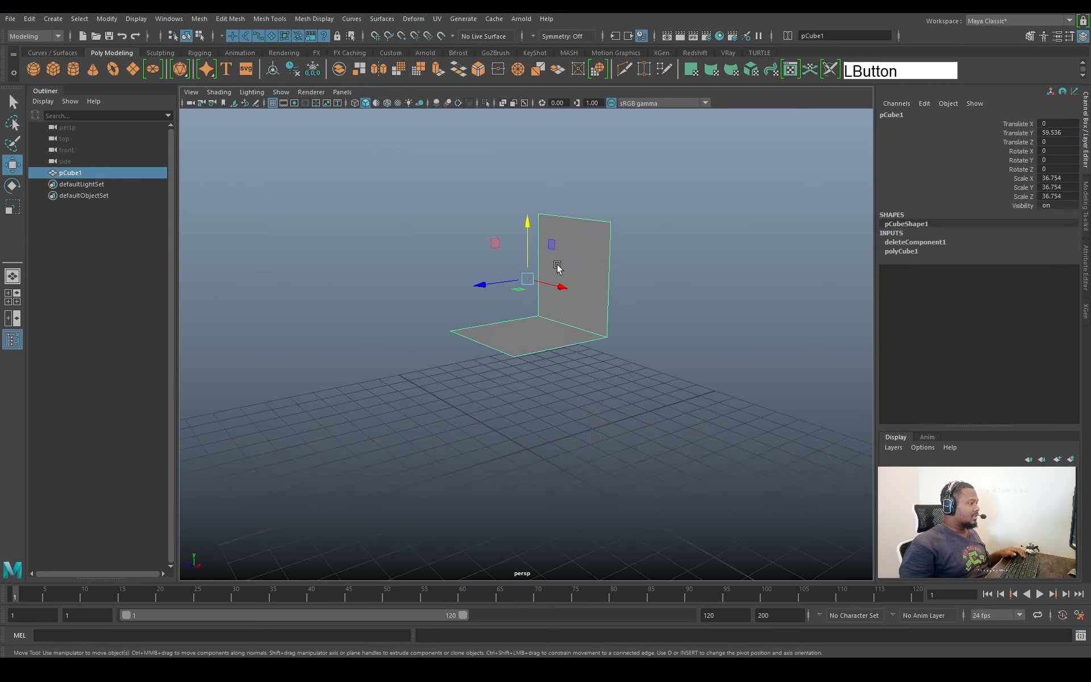
alt+drag(627, 316, 568, 318)
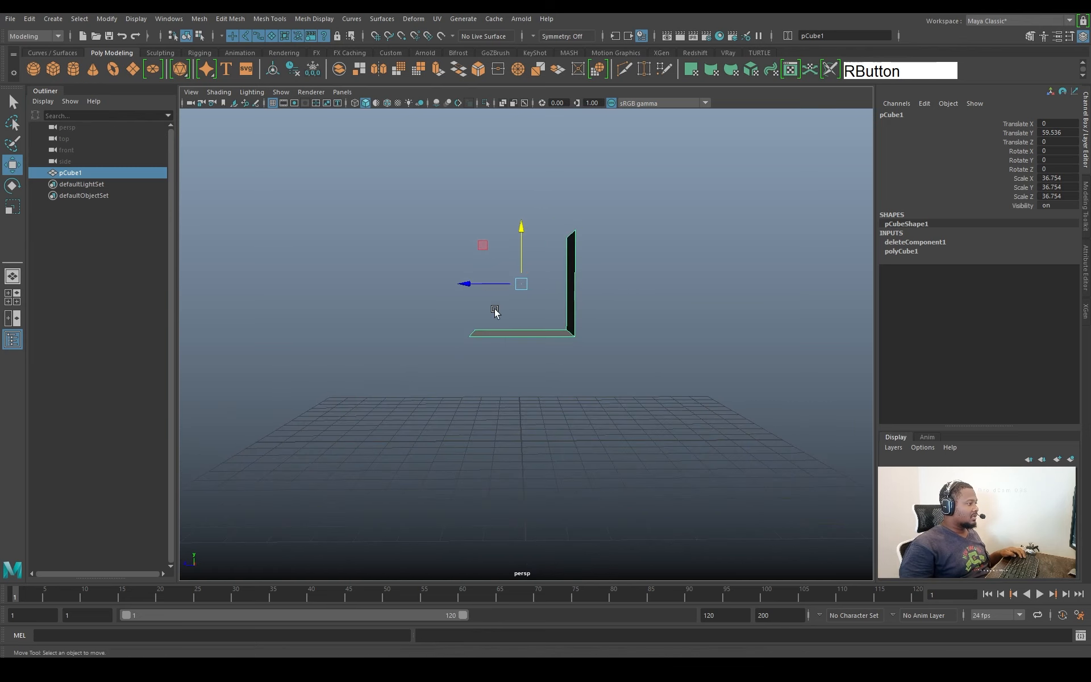
click(450, 322)
drag(450, 321, 483, 346)
drag(474, 300, 475, 288)
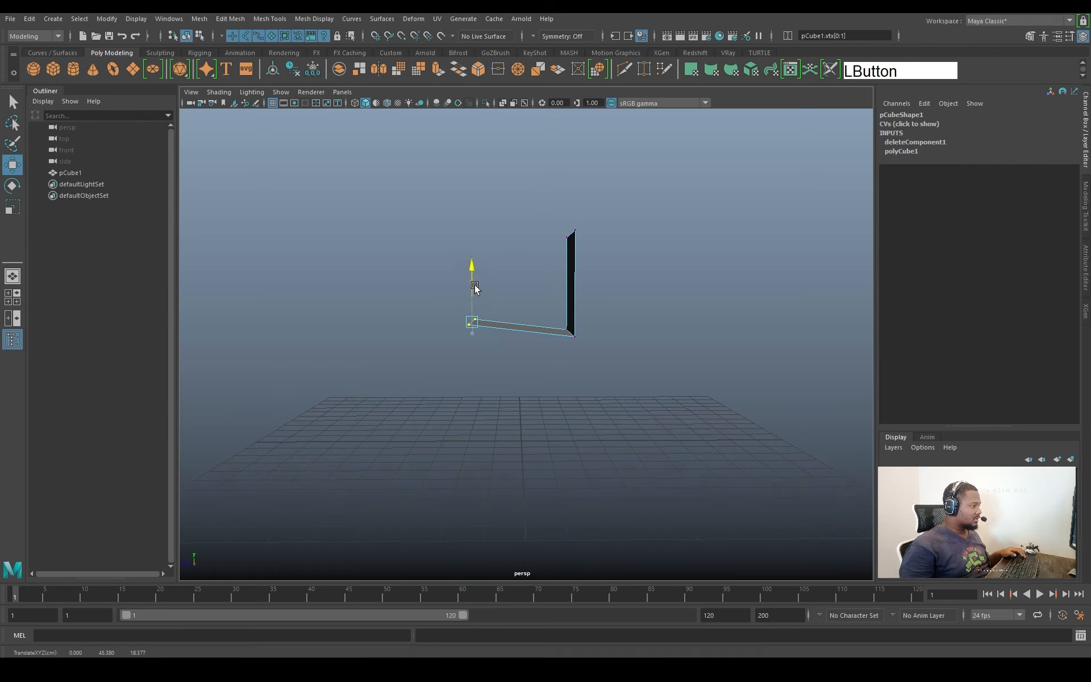
Move the backrest's two top vertices backward to tilt the backrest
drag(547, 209, 609, 243)
key(w)
mouse_move(540, 235)
mouse_down()
mouse_move(559, 238)
mouse_move(546, 235)
mouse_up()
click(542, 234)
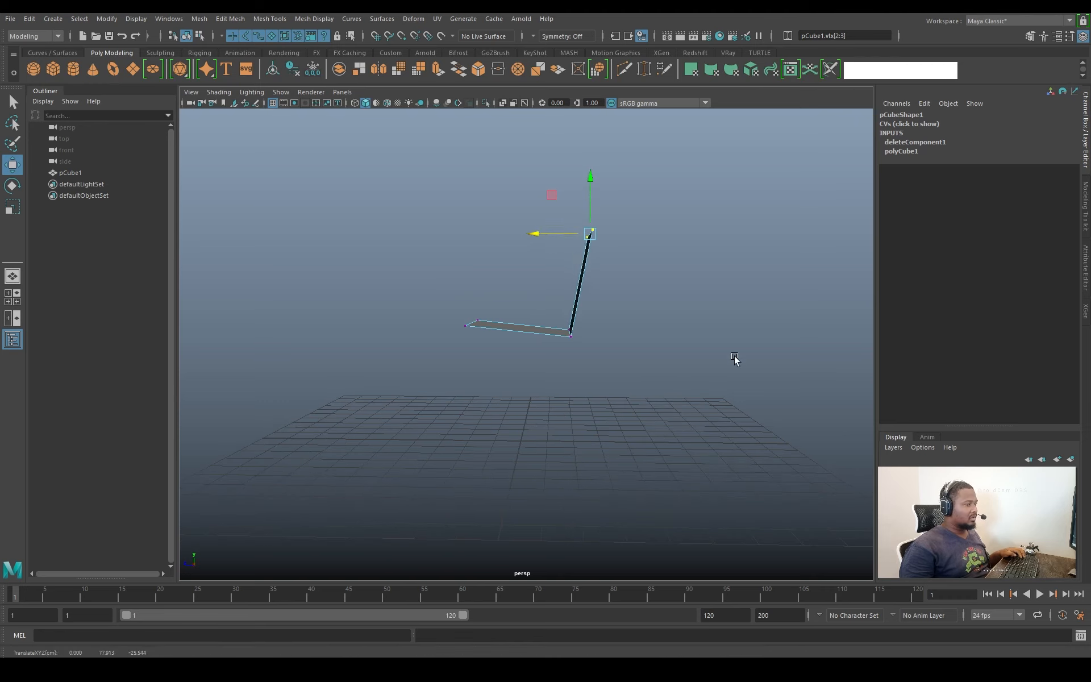
alt+drag(735, 358, 606, 369)
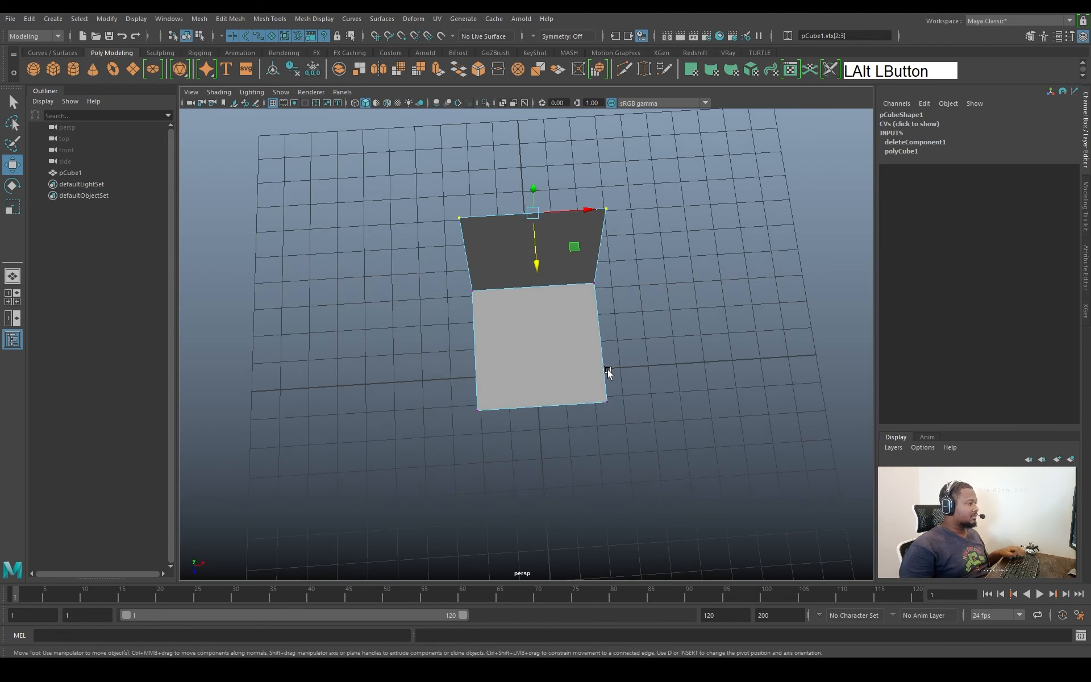
alt+drag(519, 438, 541, 342)
Split the edge ring to add a centre edge loop running along the seat and up the backrest
key(q)
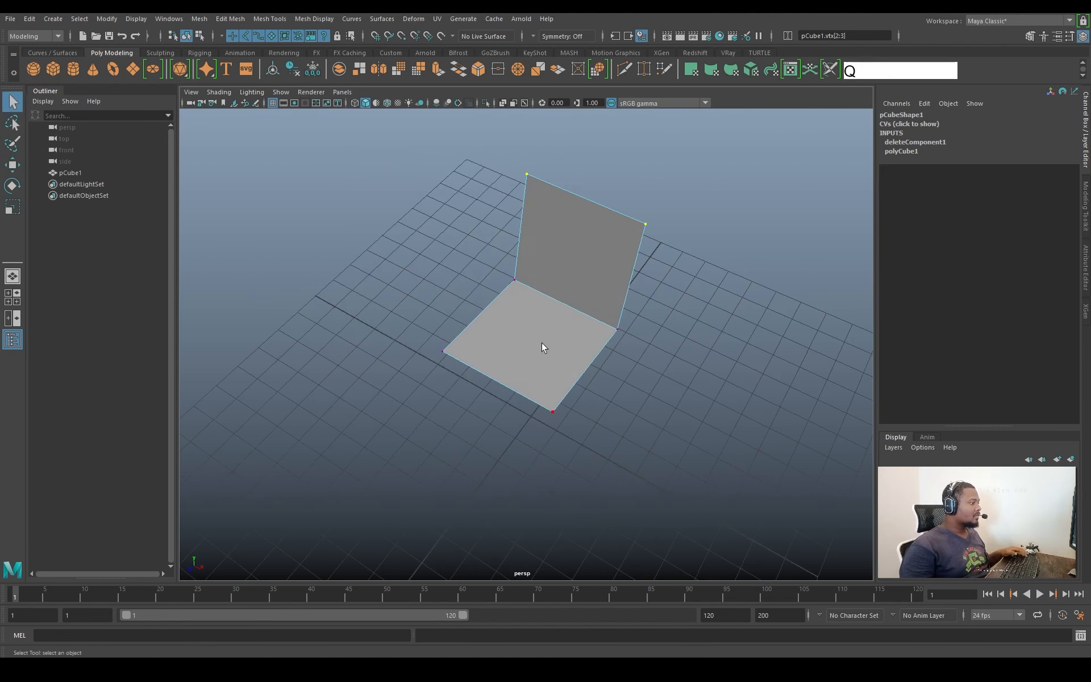
click(558, 306)
click(558, 305)
ctrl+right_drag(667, 329, 582, 375)
alt+drag(699, 417, 642, 360)
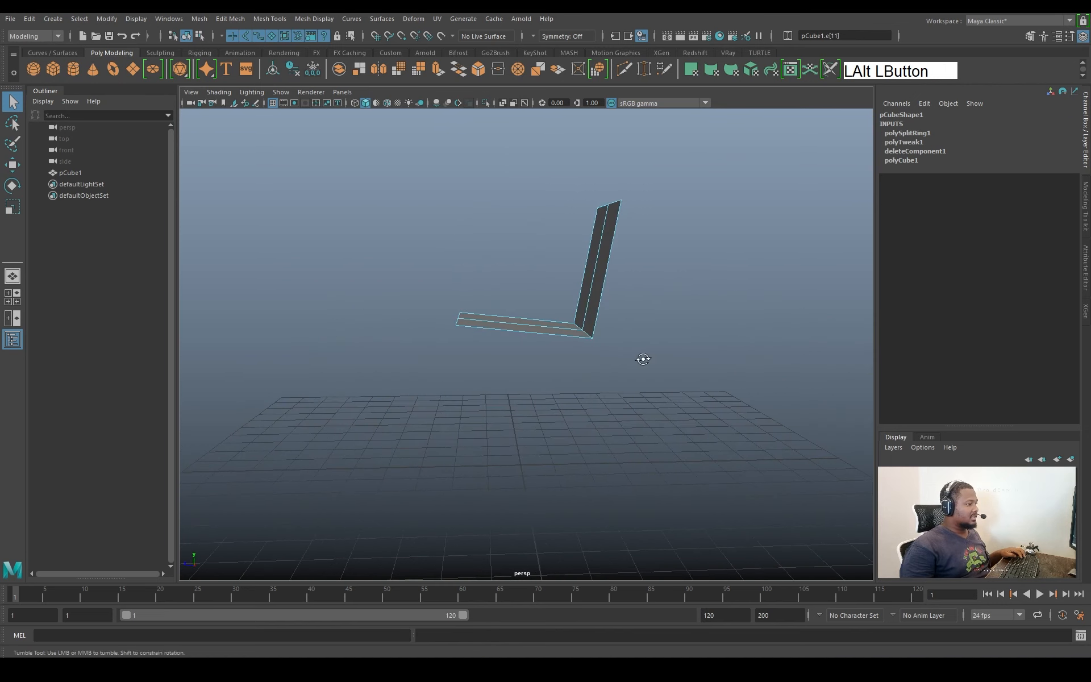
alt+right_drag(643, 360, 632, 347)
alt+drag(632, 348, 654, 366)
Change the Move tool's axis orientation and push the middle vertex of the seat-backrest joint outward along its normal
key(w)
alt+drag(578, 278, 578, 332)
right_drag(632, 341, 604, 343)
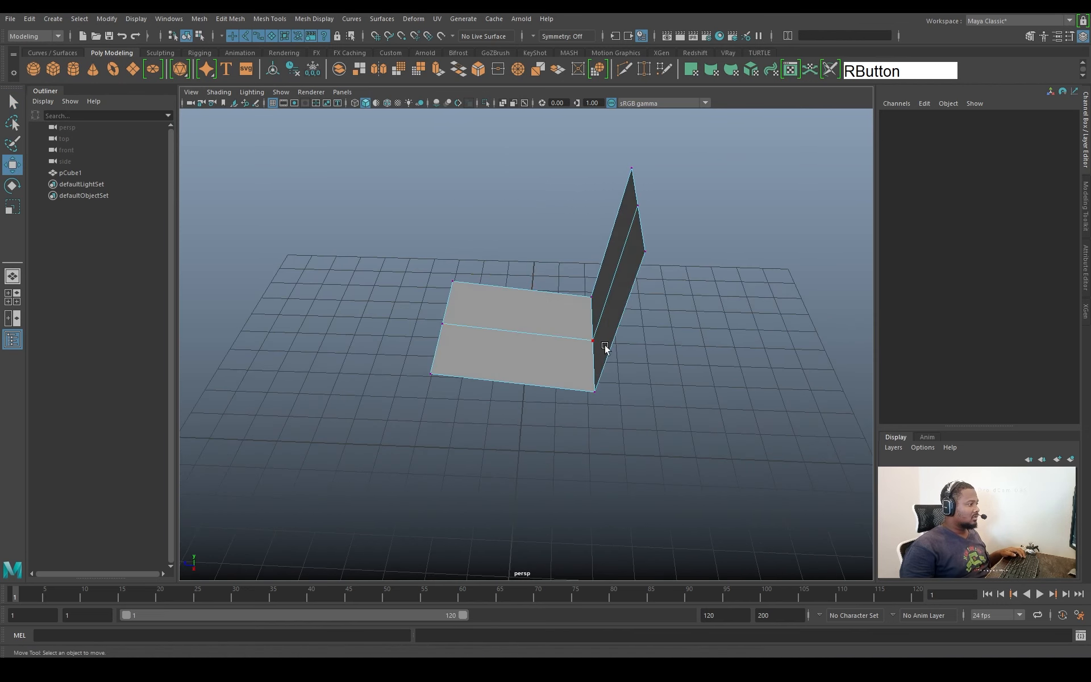
click(594, 341)
alt+drag(604, 374, 604, 324)
ctrl+shift+right_drag(689, 335, 698, 293)
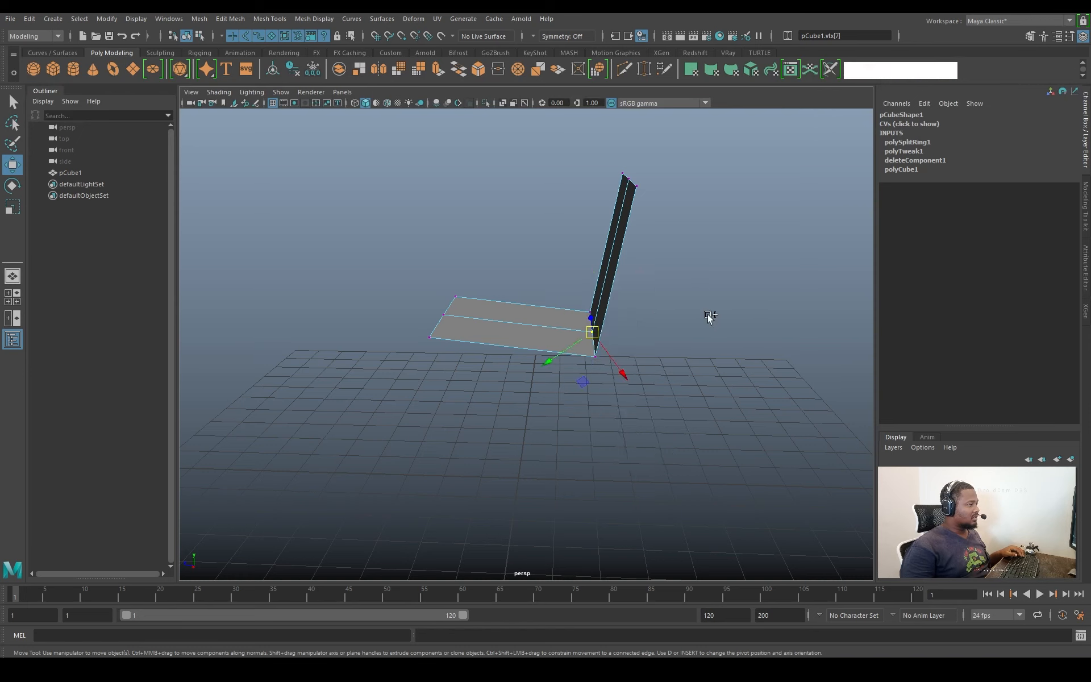
alt+drag(708, 316, 619, 365)
alt+drag(520, 340, 554, 329)
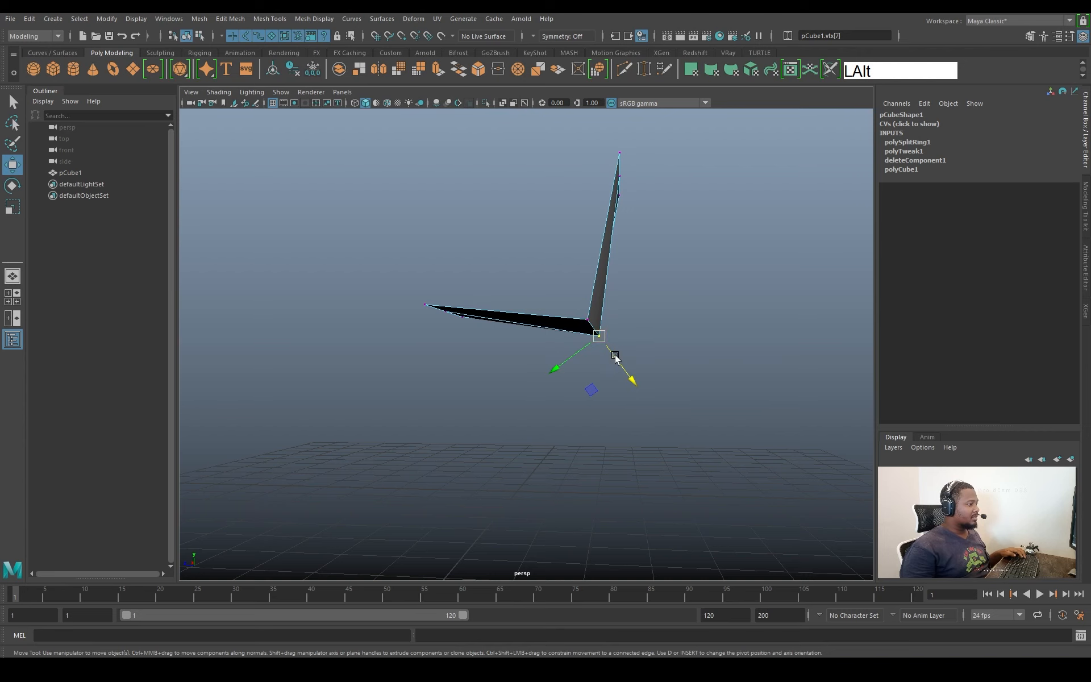
alt+drag(645, 366, 625, 377)
alt+middle_drag(625, 377, 660, 392)
mouse_move(658, 364)
alt+mouse_down()
mouse_move(640, 382)
mouse_move(644, 302)
mouse_move(663, 319)
mouse_move(581, 421)
mouse_move(578, 454)
mouse_move(600, 372)
mouse_move(649, 377)
alt+mouse_up()
Push the backrest's top middle vertex backward and the seat's front middle vertex downward along their normals
click(608, 331)
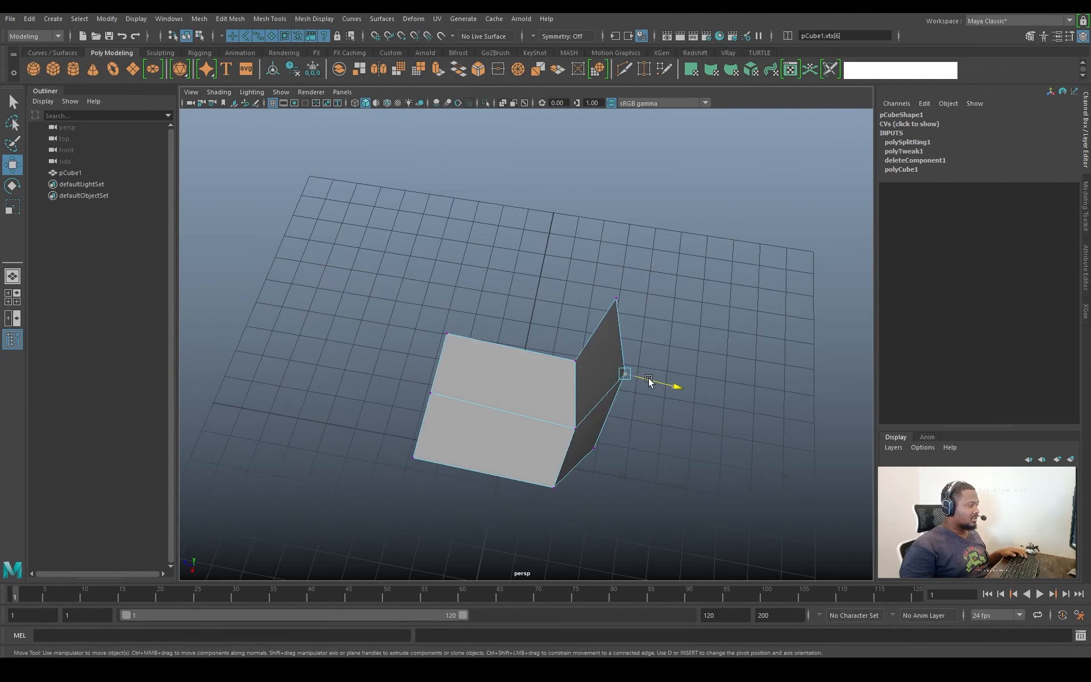
click(649, 377)
alt+drag(455, 398, 447, 360)
click(431, 397)
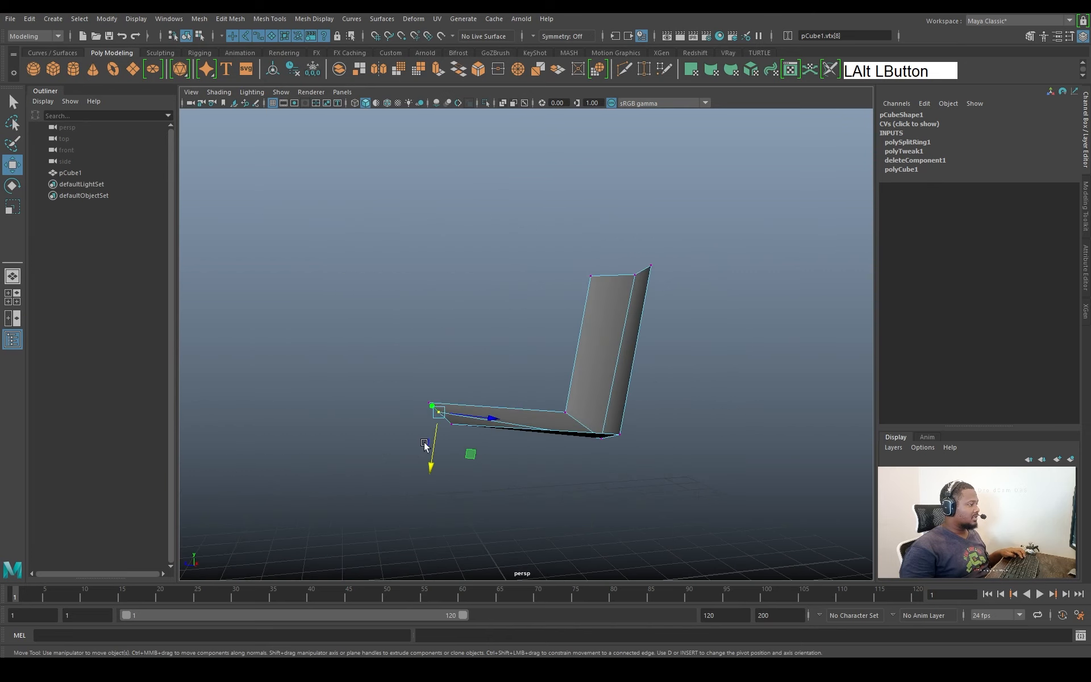
mouse_move(425, 445)
mouse_down()
mouse_move(438, 442)
mouse_move(437, 453)
mouse_up()
Slide the backrest's three top vertices down along the backrest to shorten it slightly
alt+drag(438, 455, 658, 296)
click(564, 468)
key(w)
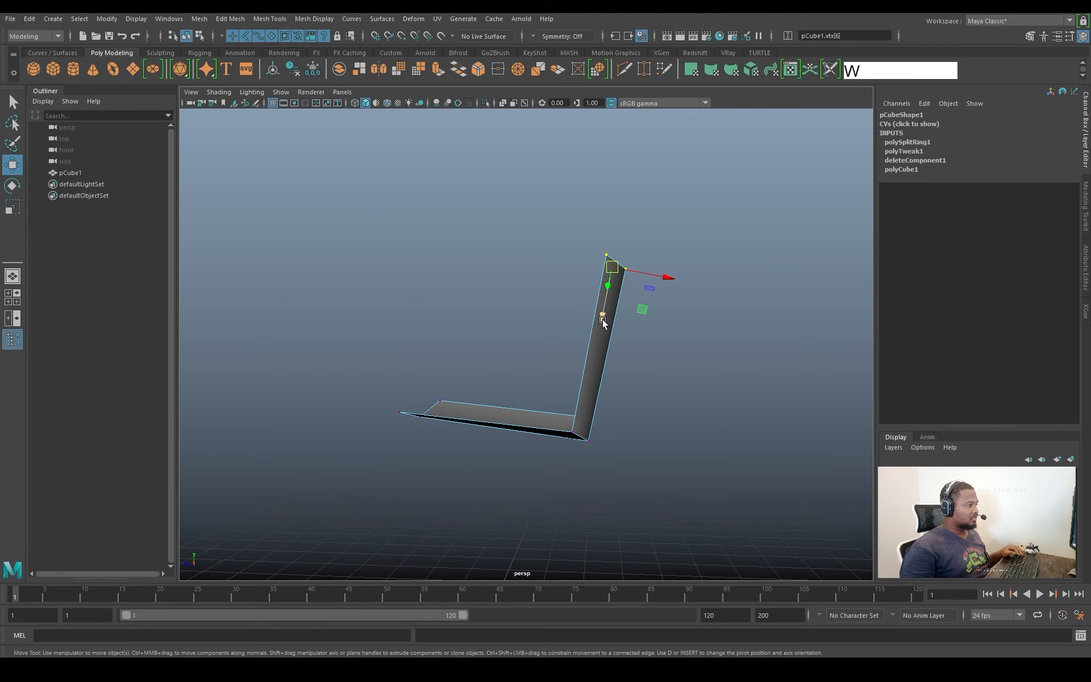
mouse_move(603, 321)
mouse_down()
mouse_move(619, 327)
mouse_move(602, 329)
mouse_up()
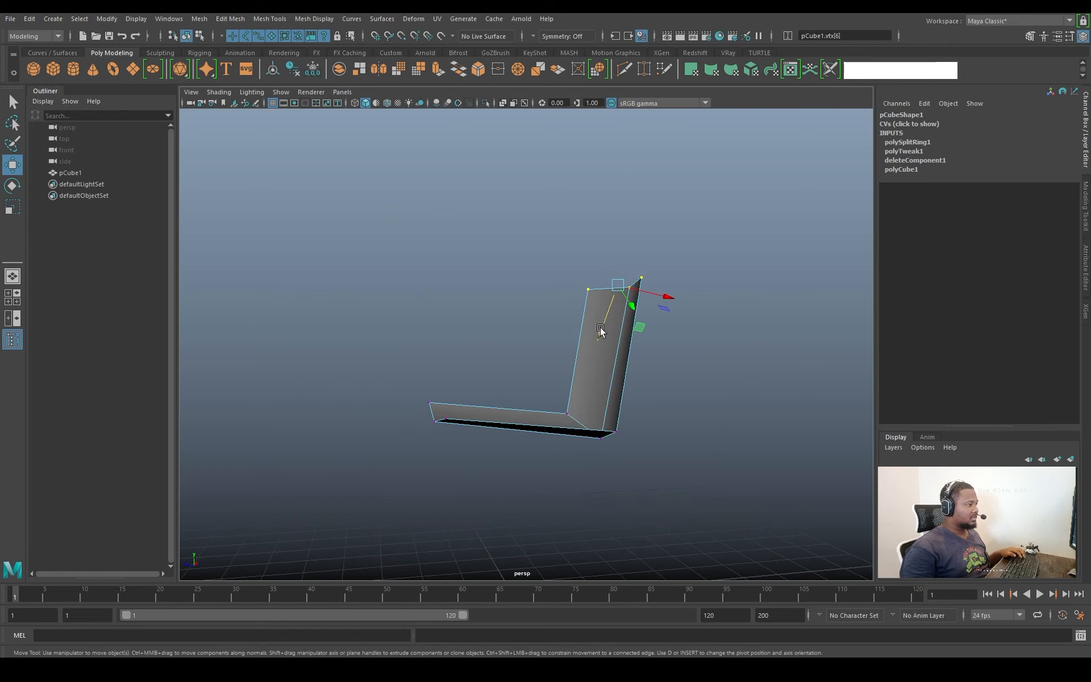
click(600, 330)
alt+right_drag(594, 318, 588, 309)
alt+drag(588, 309, 509, 369)
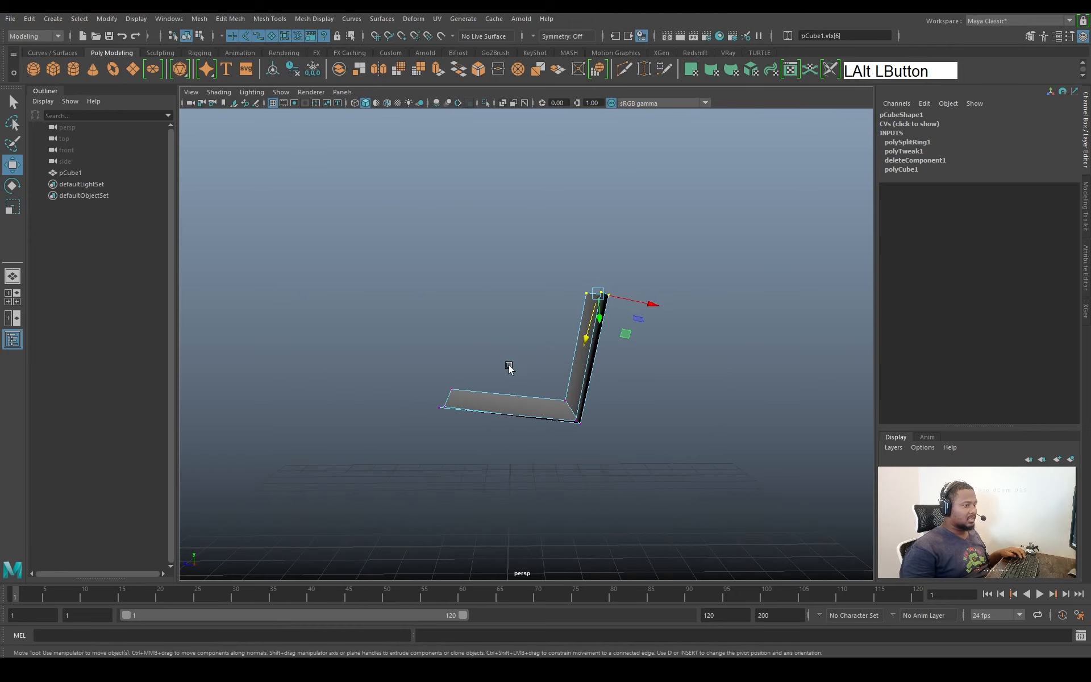
Shift the seat's three front vertices along the seat, and set the Move tool's axis orientation to world
drag(486, 440, 519, 438)
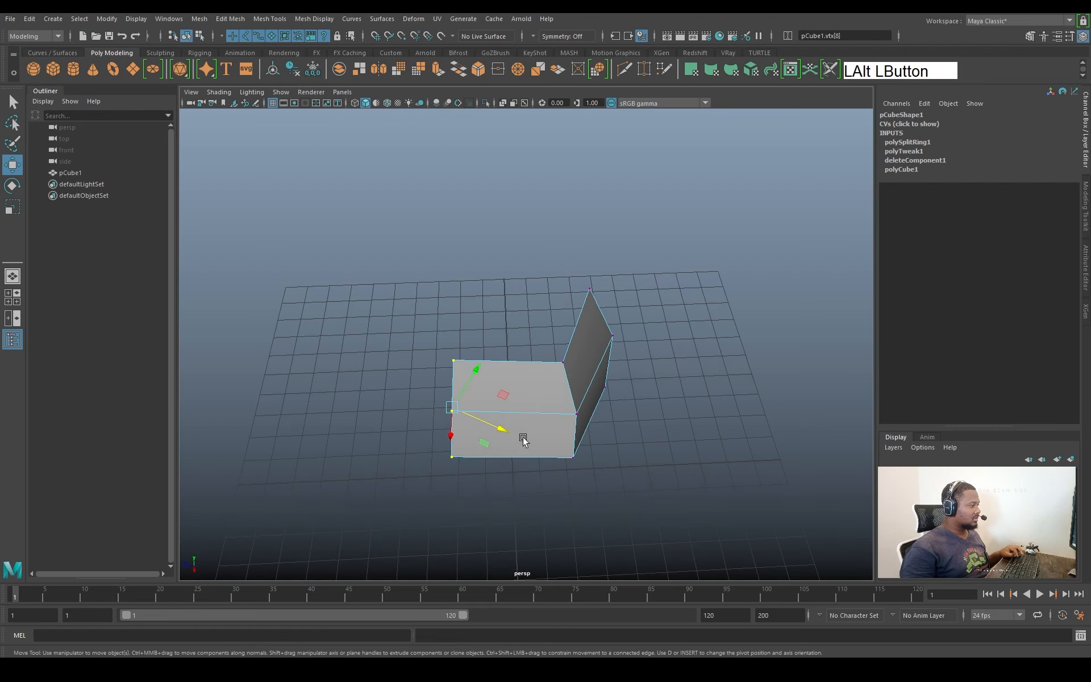
ctrl+shift+right_drag(563, 401, 462, 446)
alt+drag(463, 446, 650, 424)
alt+middle_drag(650, 423, 642, 415)
alt+drag(642, 416, 538, 407)
alt+middle_drag(538, 407, 541, 415)
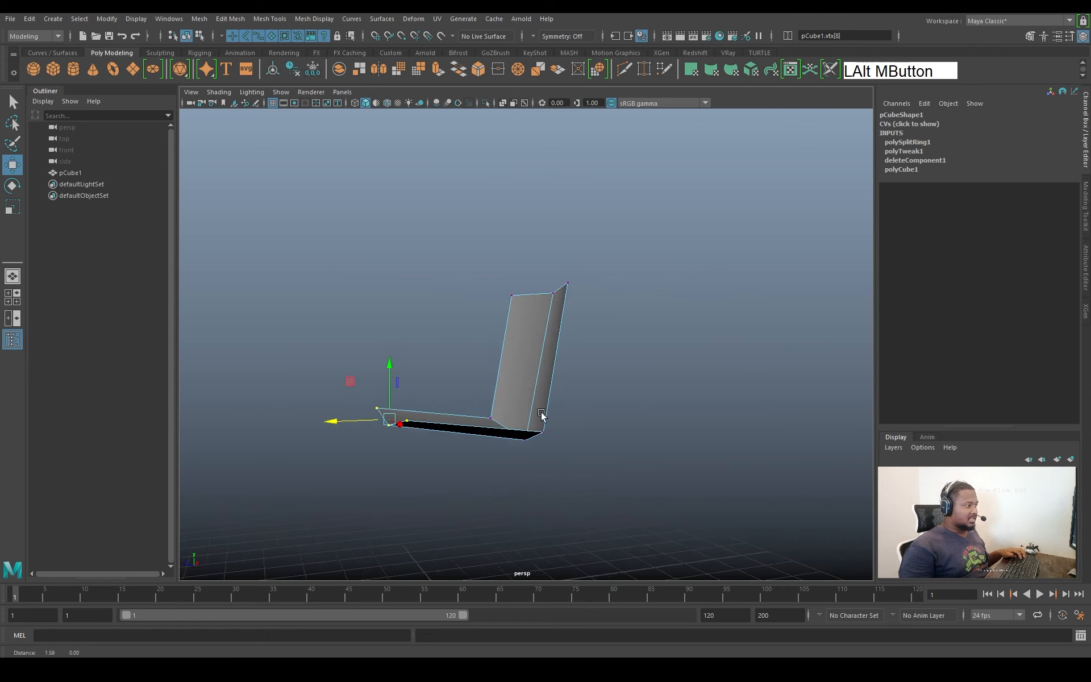
alt+drag(541, 415, 433, 410)
Move the two outer corner vertices of the seat-backrest joint forward to round the joint
click(540, 445)
shift+click(461, 407)
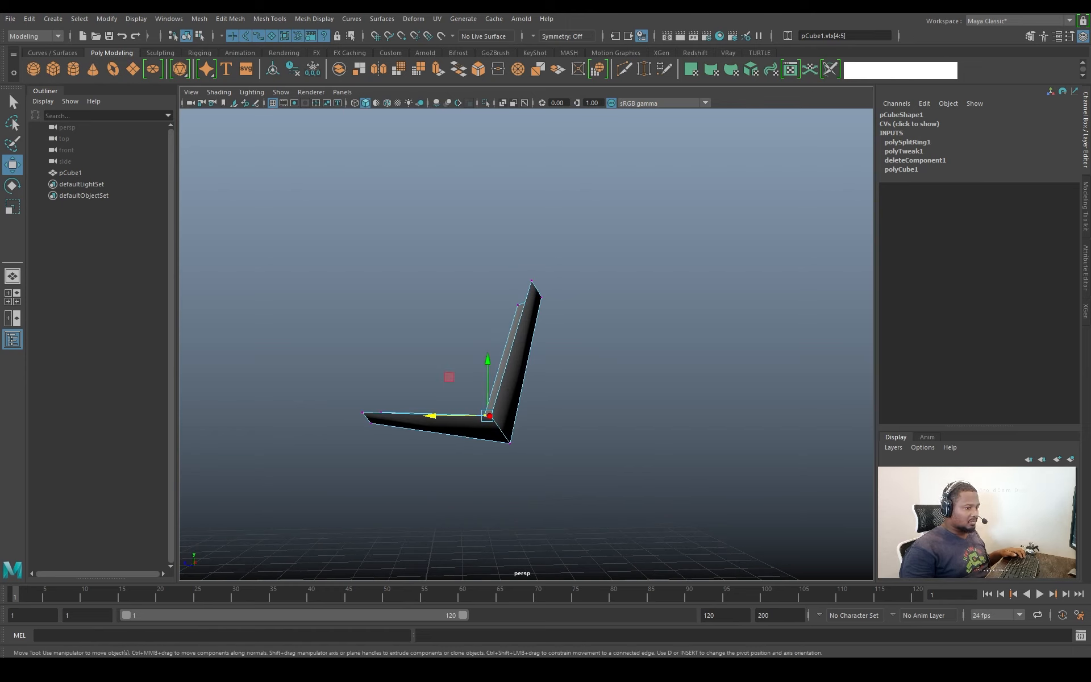
alt+drag(553, 506, 568, 448)
alt+right_drag(568, 448, 538, 444)
alt+middle_drag(538, 443, 584, 429)
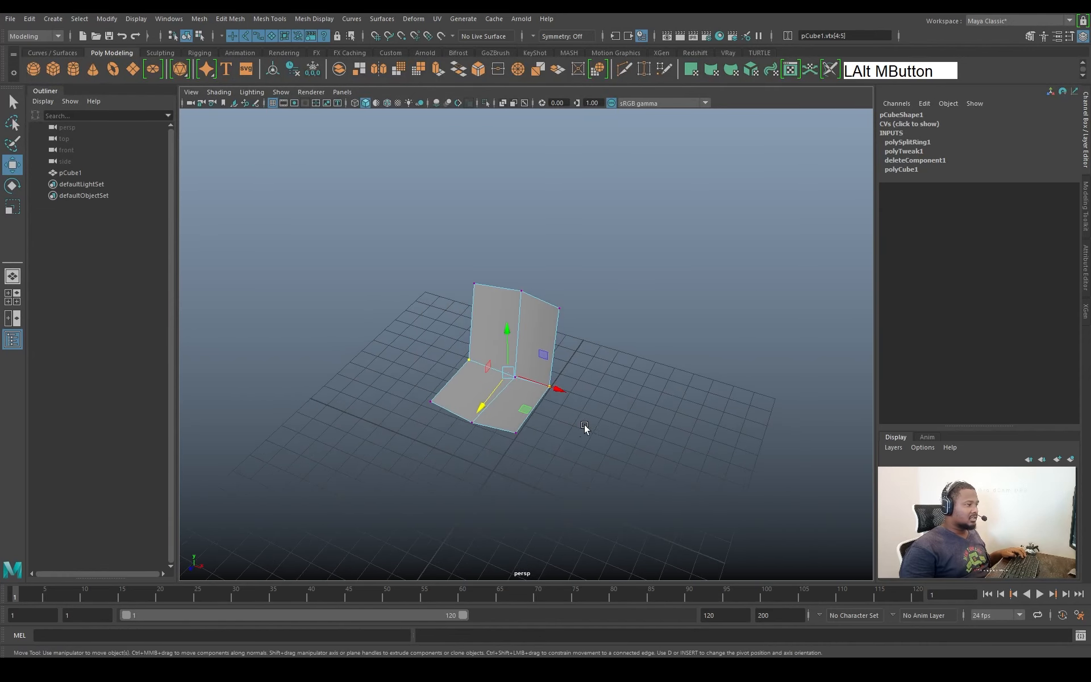
alt+drag(585, 428, 582, 383)
alt+right_drag(582, 383, 589, 417)
alt+drag(589, 417, 514, 377)
Return the seat mesh to object mode and select the whole object
key(q)
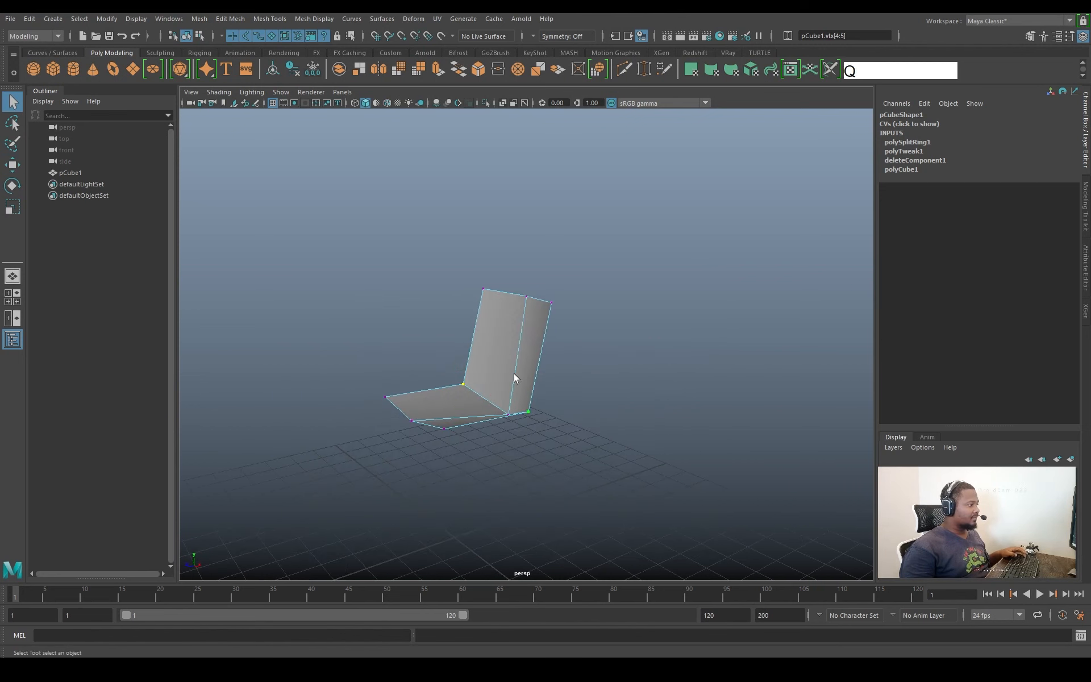
click(514, 378)
click(639, 264)
alt+drag(639, 263, 503, 399)
click(503, 399)
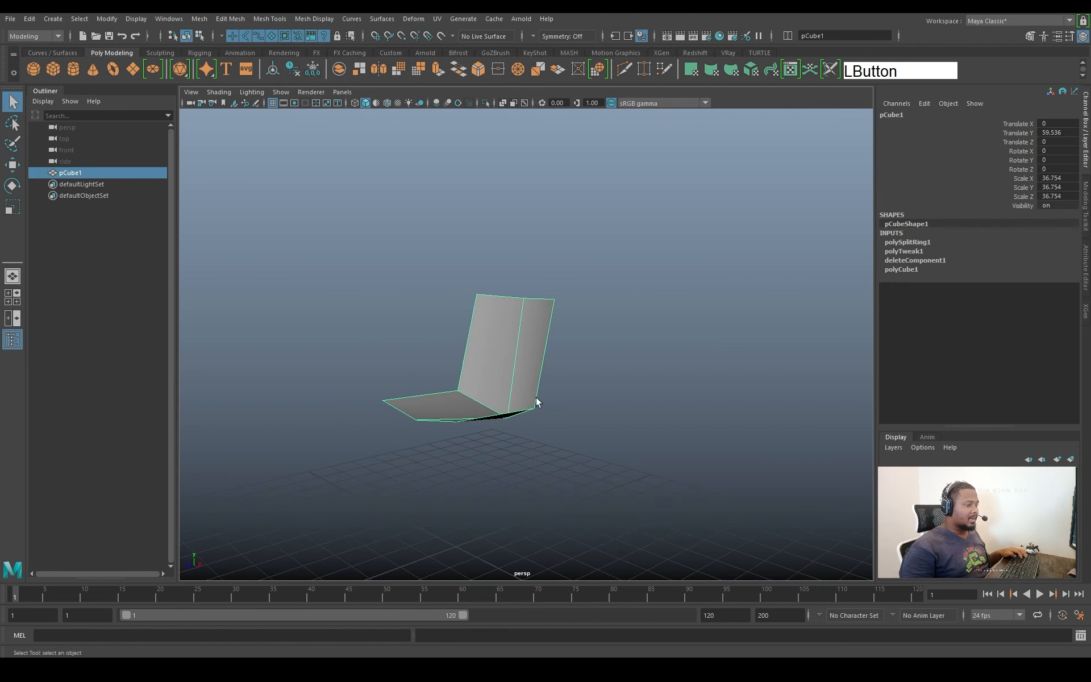
alt+right_drag(504, 399, 323, 277)
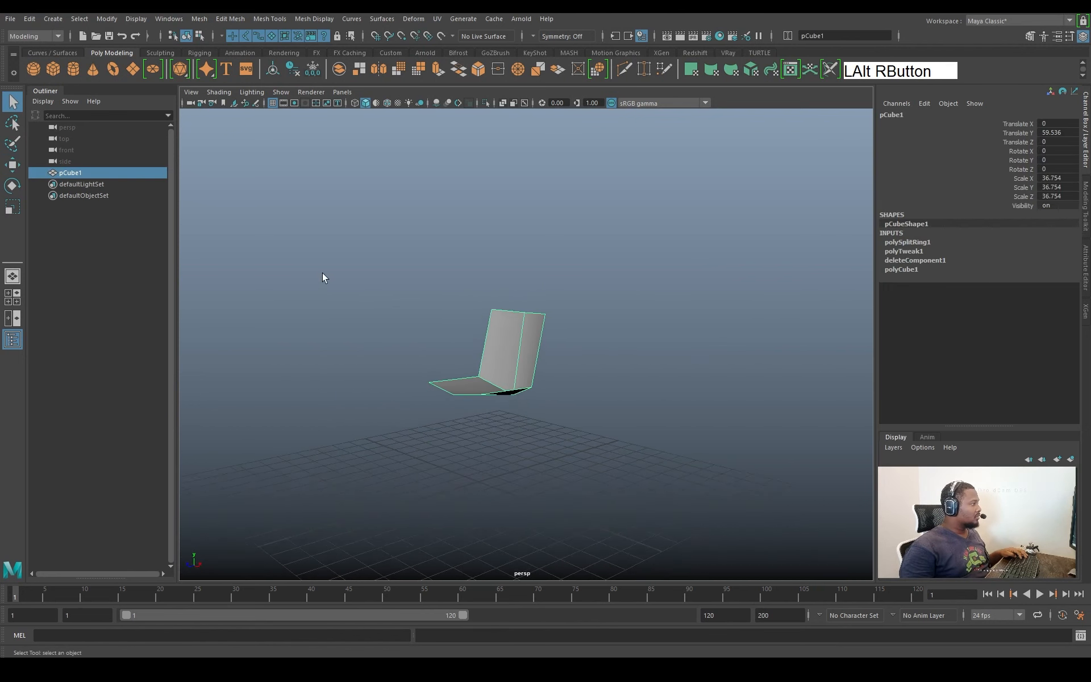
Create a polygon cylinder at the origin beneath the seat and set its axis subdivisions to 12
click(73, 71)
alt+drag(517, 411, 493, 414)
alt+middle_drag(493, 415, 493, 400)
alt+drag(493, 400, 508, 409)
alt+right_drag(508, 409, 523, 434)
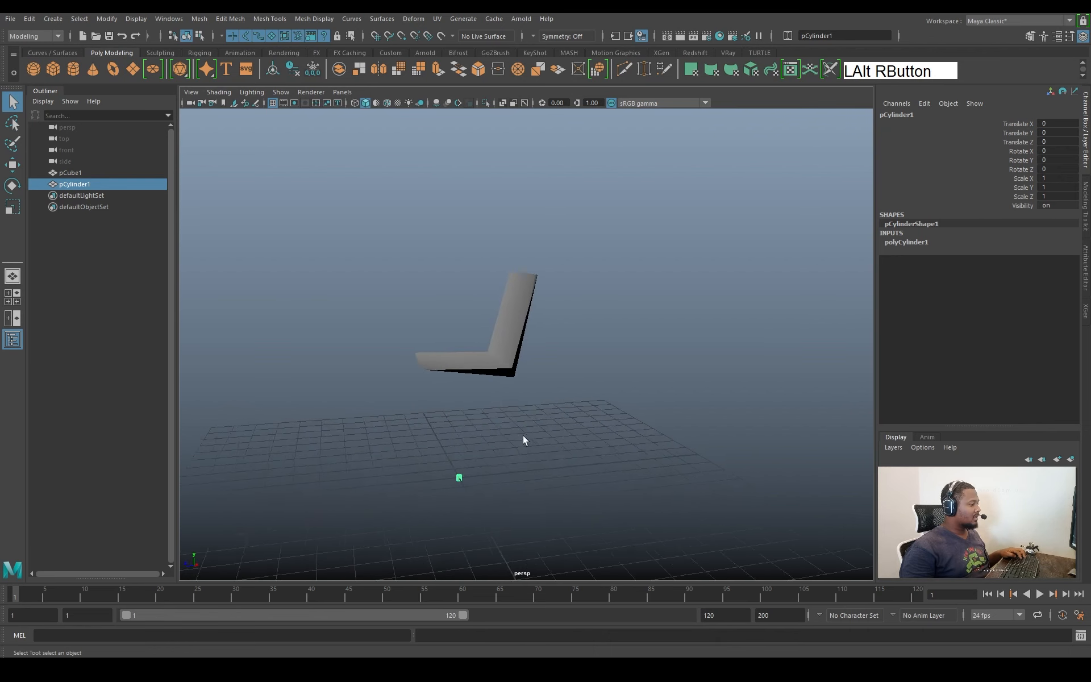
alt+drag(523, 440, 479, 362)
alt+middle_drag(438, 354, 504, 358)
alt+right_drag(504, 358, 459, 436)
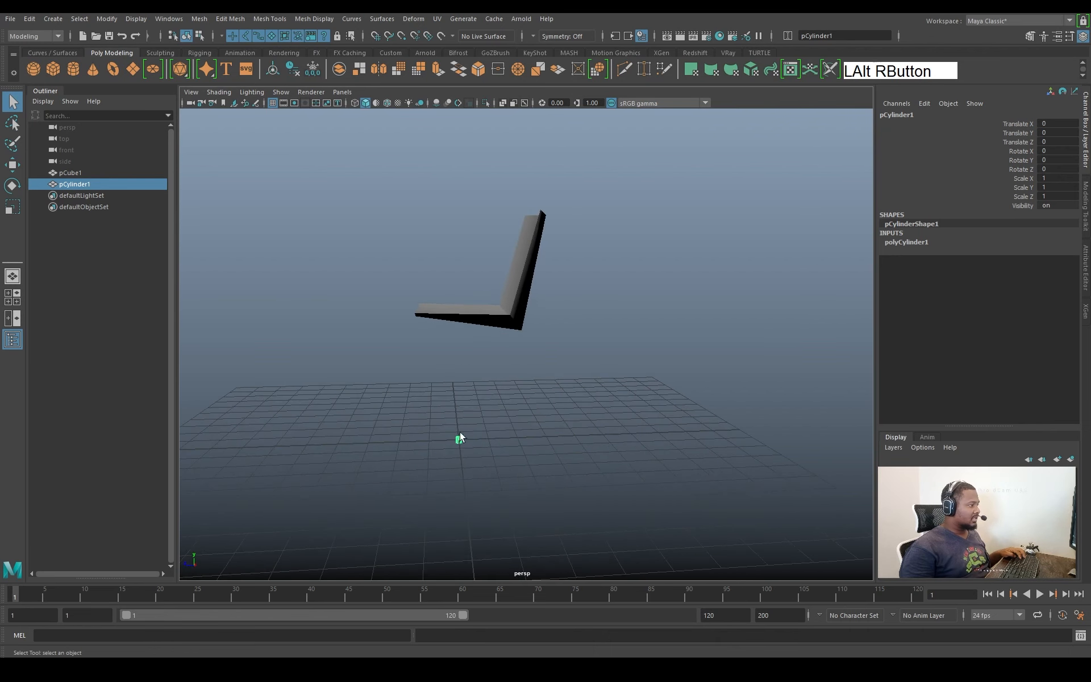
click(916, 239)
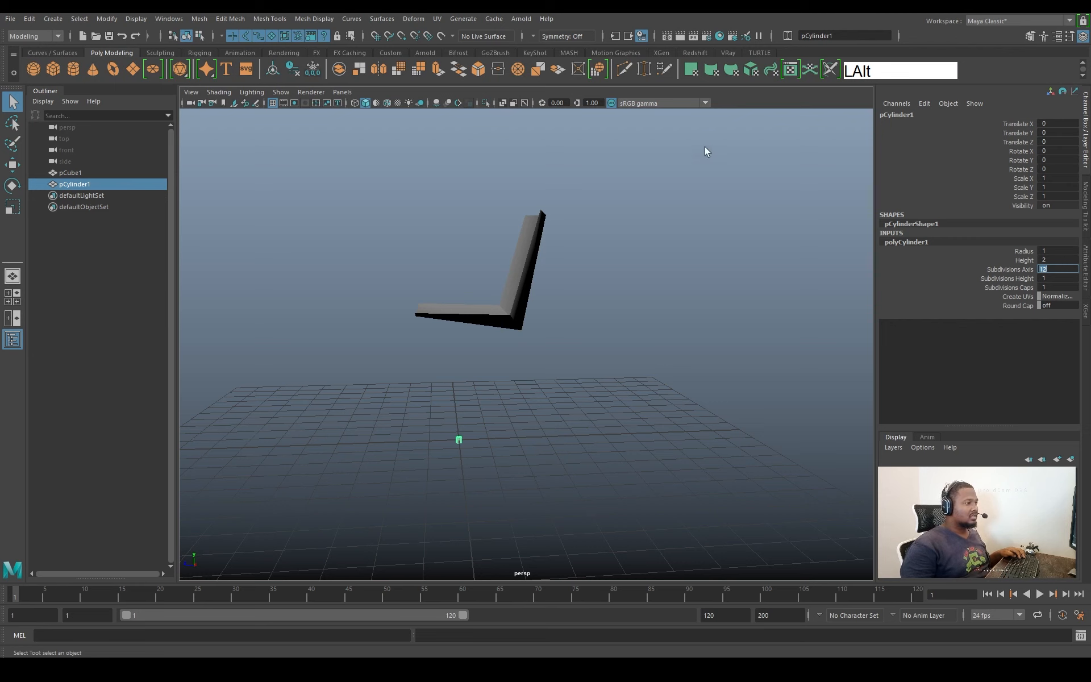
Scale the cylinder uniformly to about 1.74 and raise it toward the seat to about 24.8 in Y
alt+drag(601, 516, 480, 373)
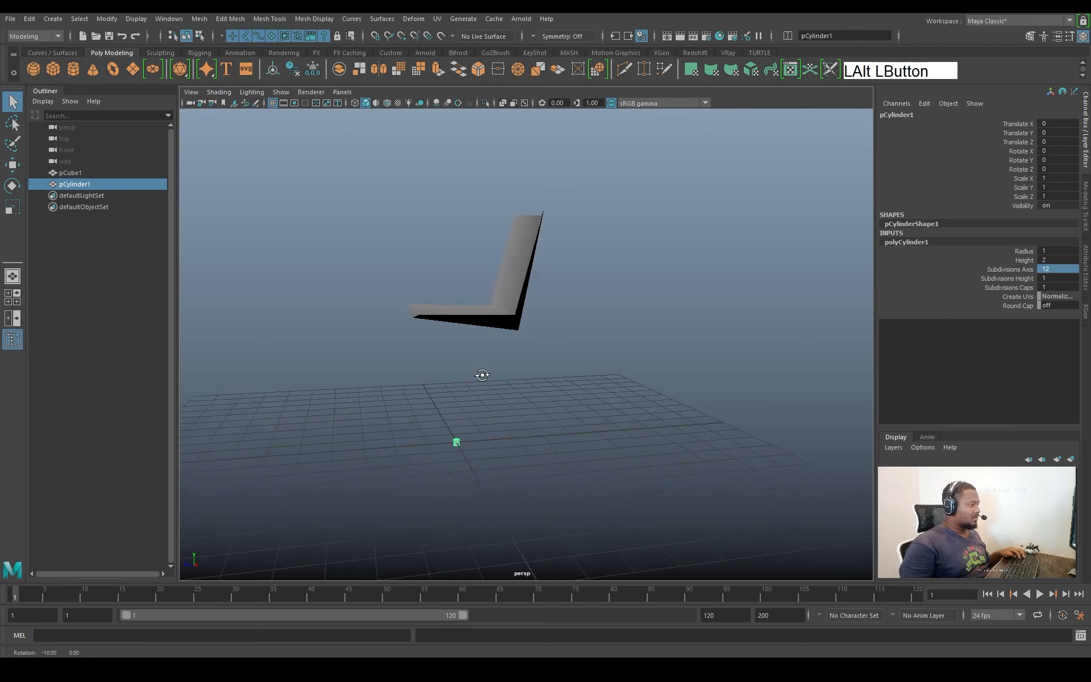
alt+right_drag(480, 373, 458, 452)
key(w)
alt+middle_drag(459, 451, 486, 432)
key(r)
click(439, 467)
key(w)
drag(439, 467, 458, 335)
alt+right_drag(458, 335, 548, 415)
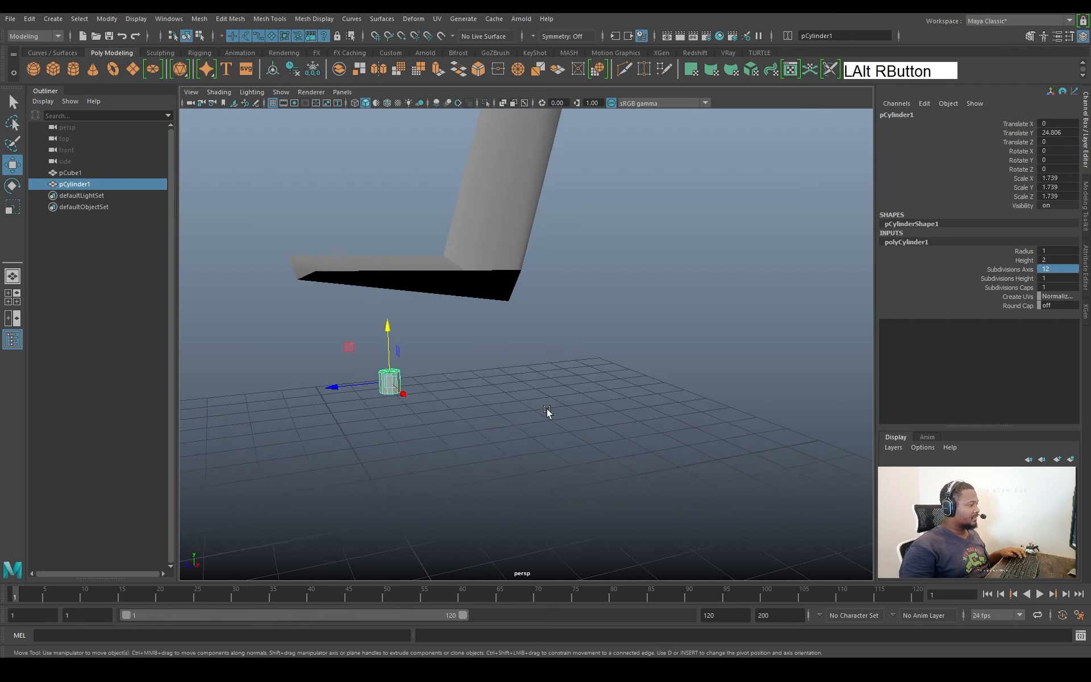
Pull the cylinder's bottom vertices down to stretch it into a tall column, and return it to object mode
alt+drag(548, 414, 591, 380)
alt+middle_drag(591, 380, 561, 378)
alt+drag(561, 377, 574, 369)
key(q)
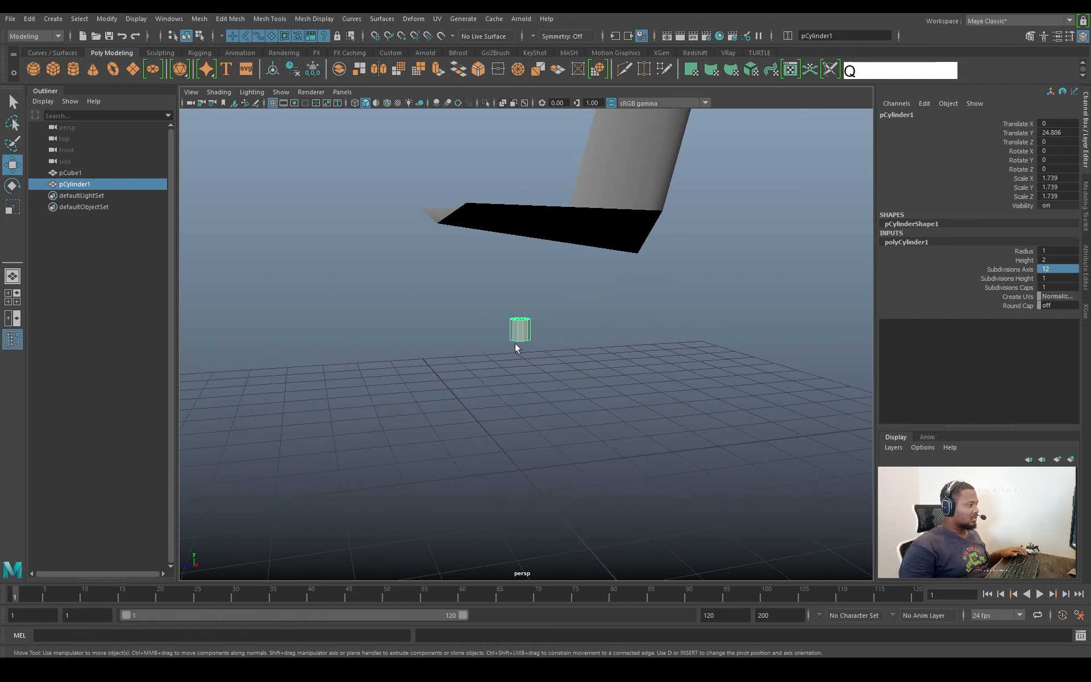
alt+drag(516, 347, 519, 331)
right_drag(518, 331, 472, 330)
drag(470, 329, 665, 400)
key(w)
drag(541, 327, 541, 409)
right_click(524, 339)
click(507, 337)
Select the column's top and bottom cap faces and delete them, keeping only the side faces
key(space)
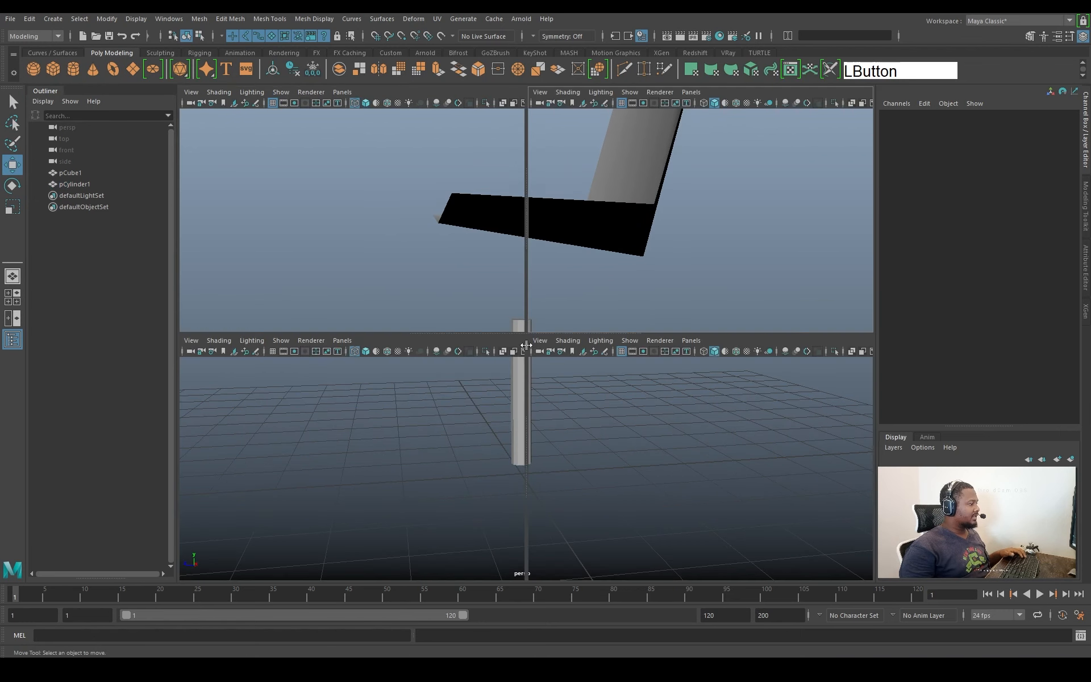
click(371, 227)
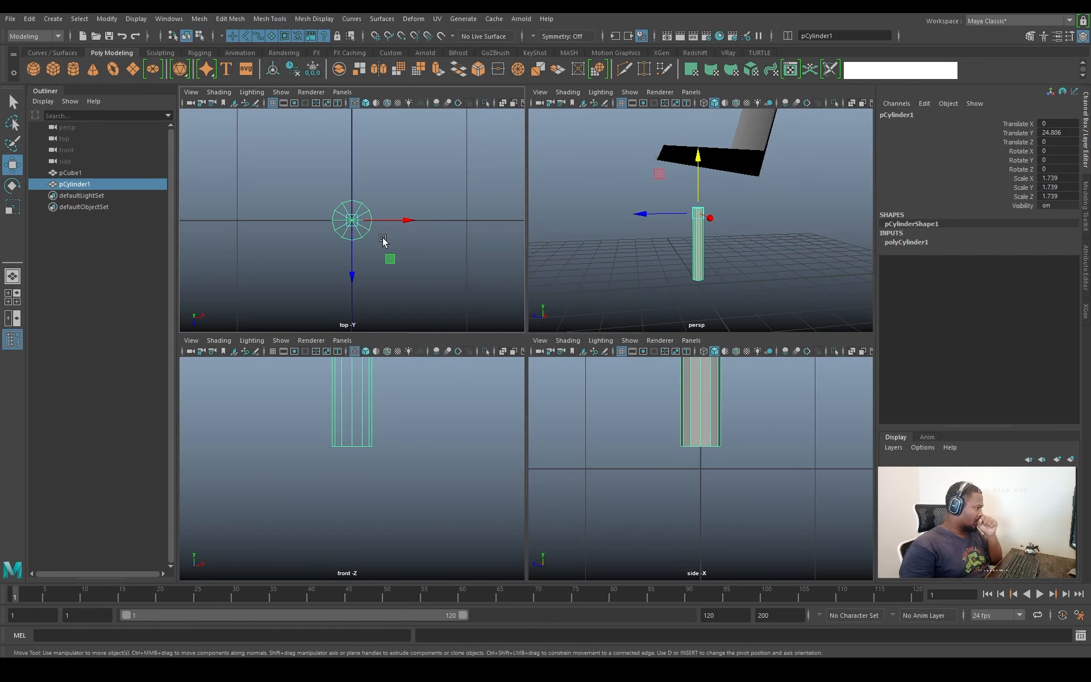
alt+right_drag(741, 300, 708, 286)
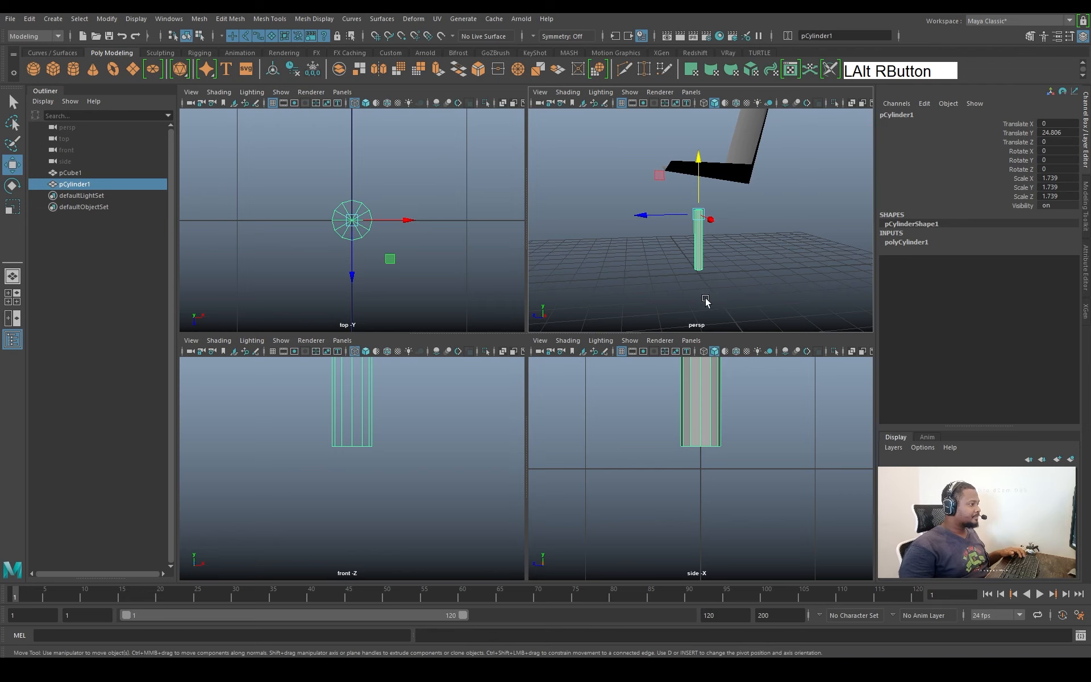
key(space)
mouse_move(582, 314)
alt+right_down()
mouse_move(545, 360)
mouse_move(571, 353)
mouse_move(569, 321)
alt+right_up()
click(569, 318)
right_click(569, 287)
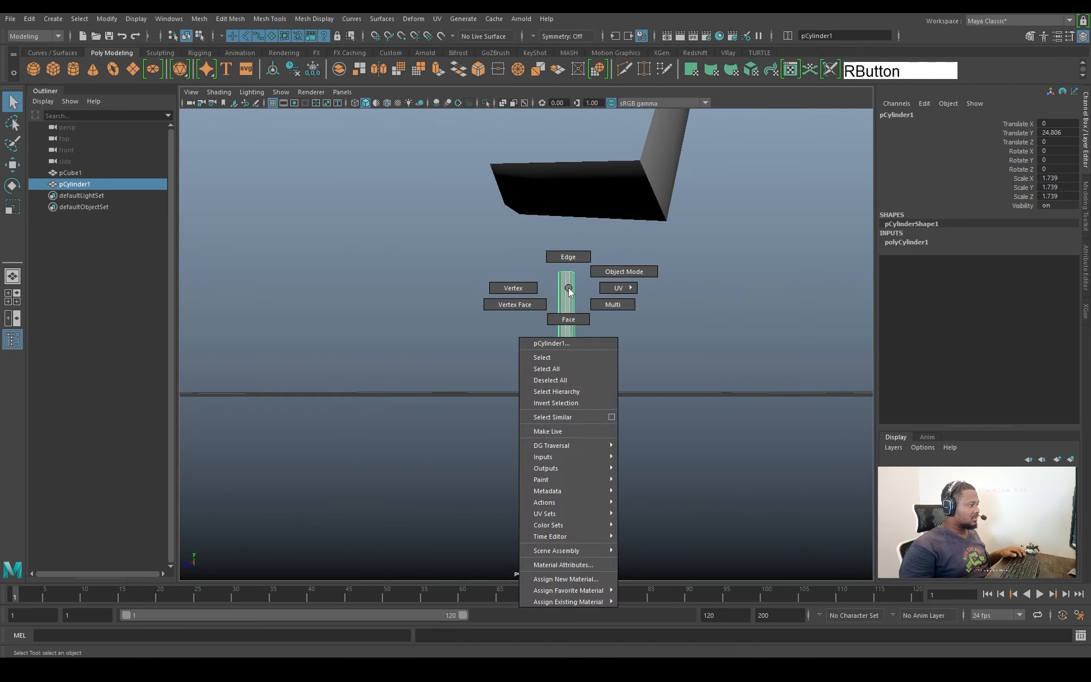
drag(528, 244, 567, 315)
ctrl+drag(643, 299, 554, 312)
mouse_move(568, 311)
alt+mouse_down()
mouse_move(603, 346)
mouse_move(558, 295)
alt+mouse_up()
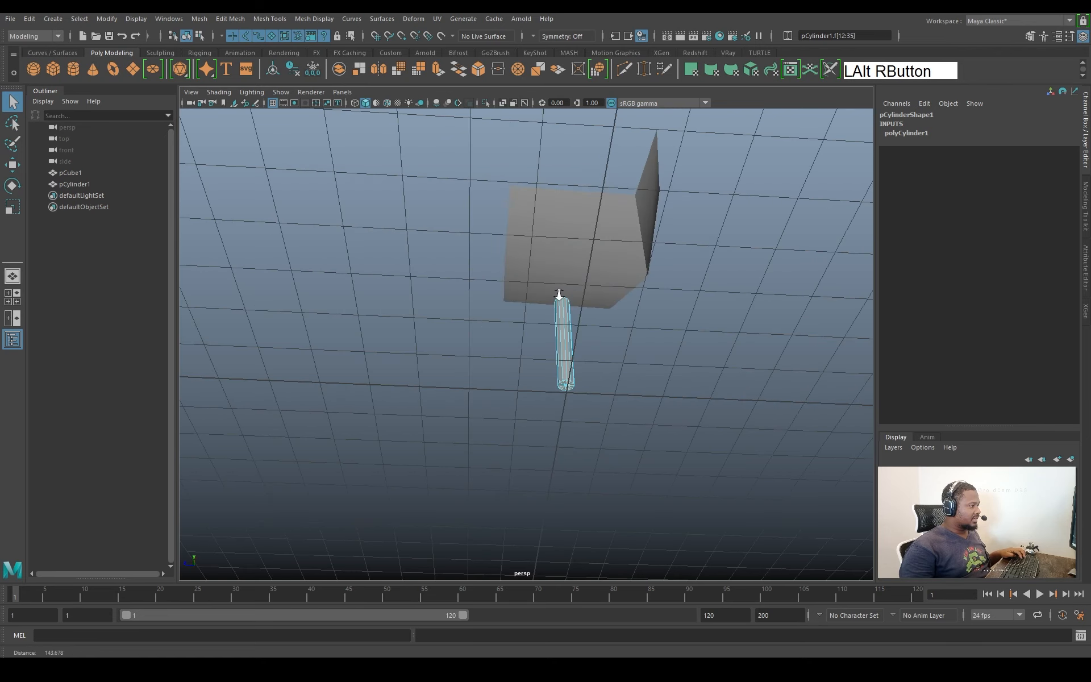
alt+right_drag(558, 295, 618, 434)
alt+drag(619, 434, 625, 507)
key(Delete)
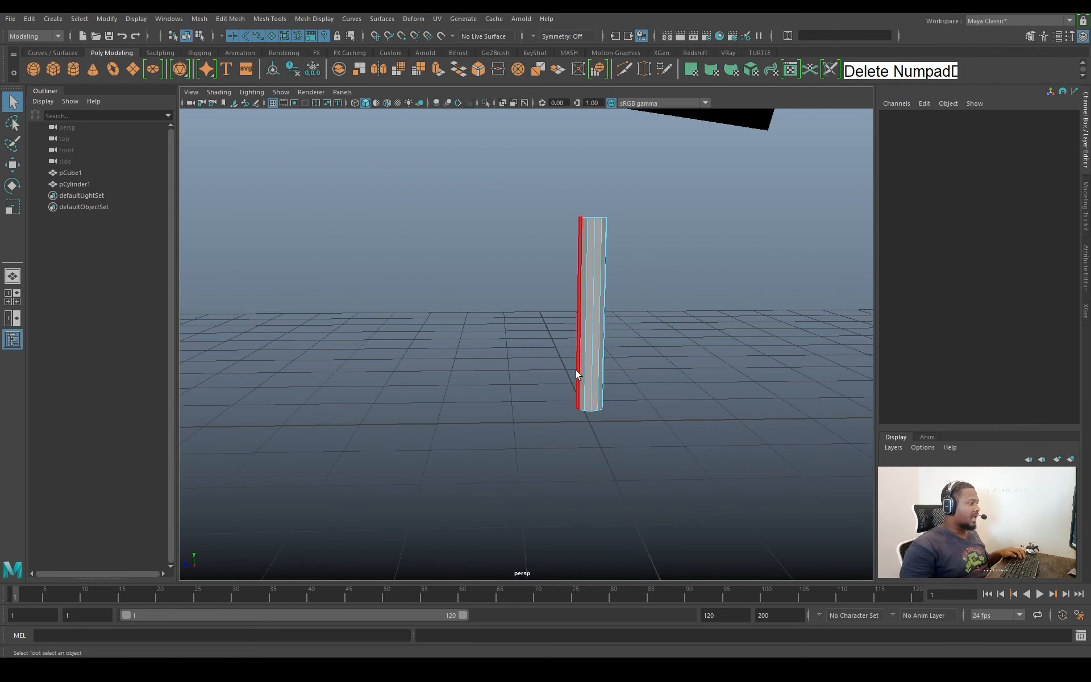
Extrude the column's open bottom edges with Keep Faces Together set to on
alt+right_drag(657, 334, 616, 245)
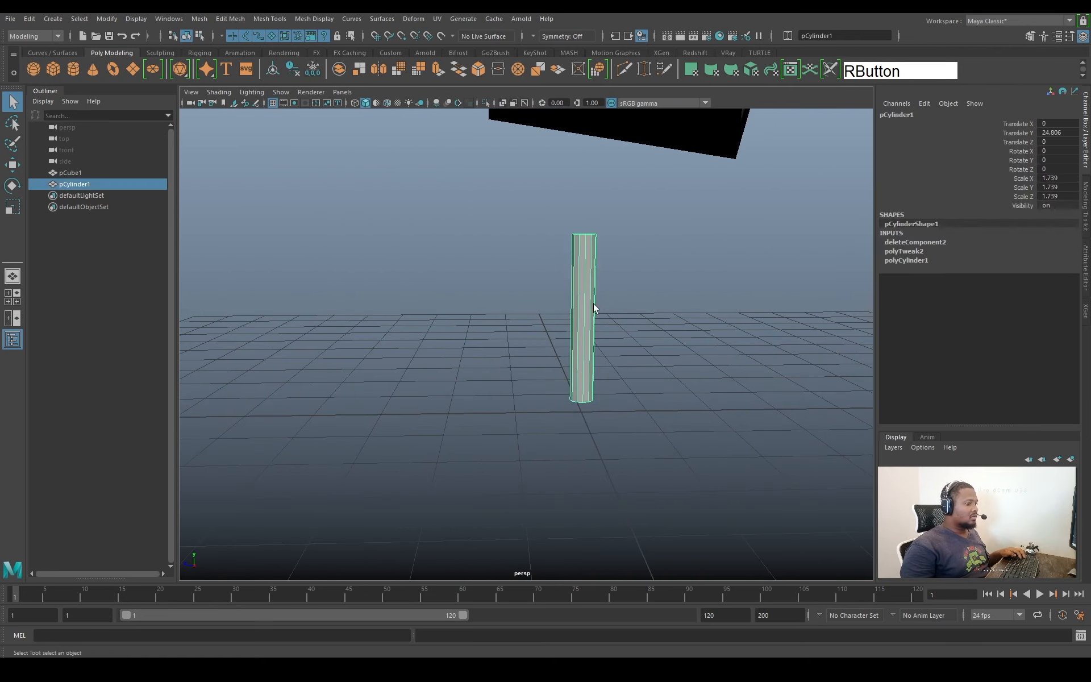
alt+middle_drag(620, 344, 575, 298)
alt+right_drag(575, 298, 522, 283)
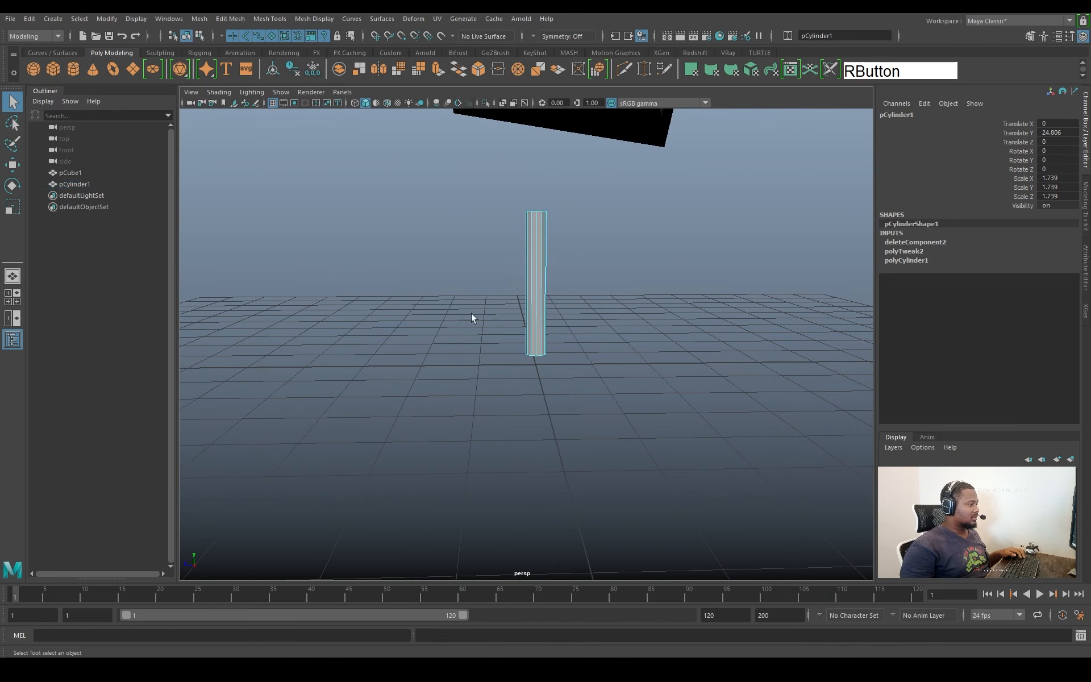
drag(459, 324, 615, 439)
alt+drag(581, 329, 624, 289)
shift+right_drag(624, 288, 630, 320)
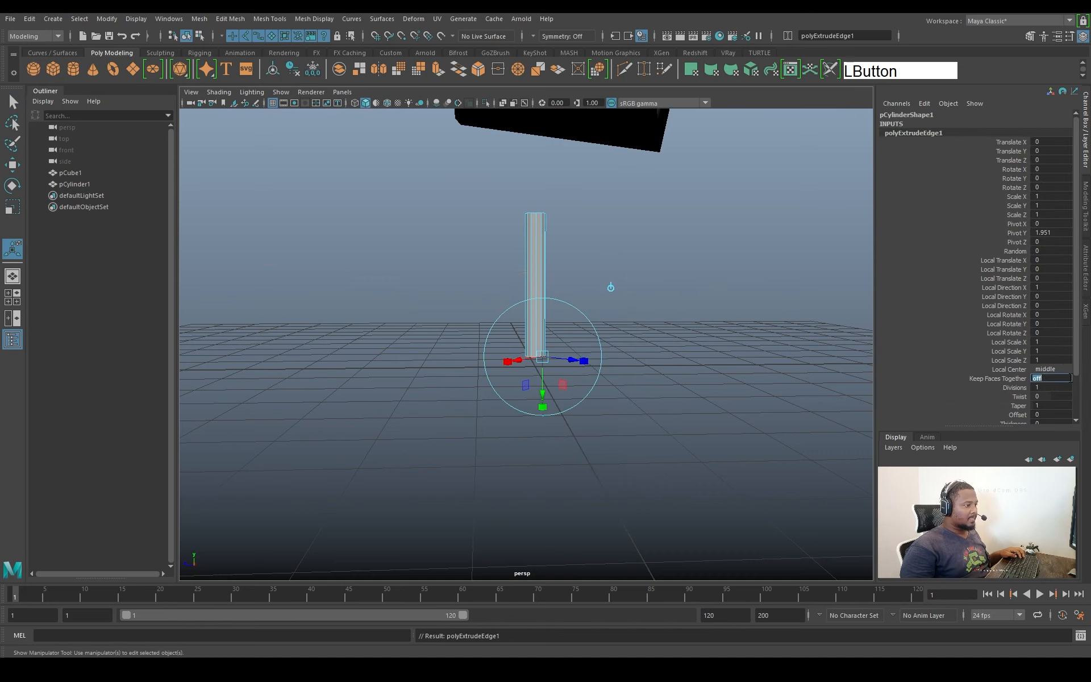
key(Return)
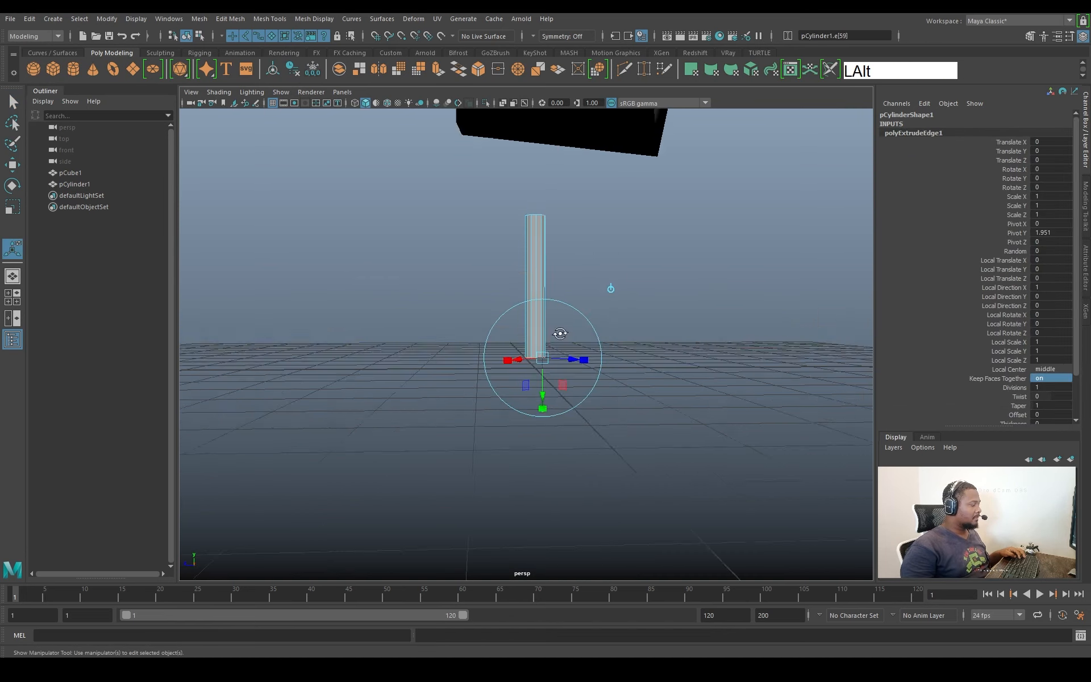
Move the extruded bottom edges down and snap them to the ground grid line
alt+drag(428, 293, 548, 367)
key(w)
key(space)
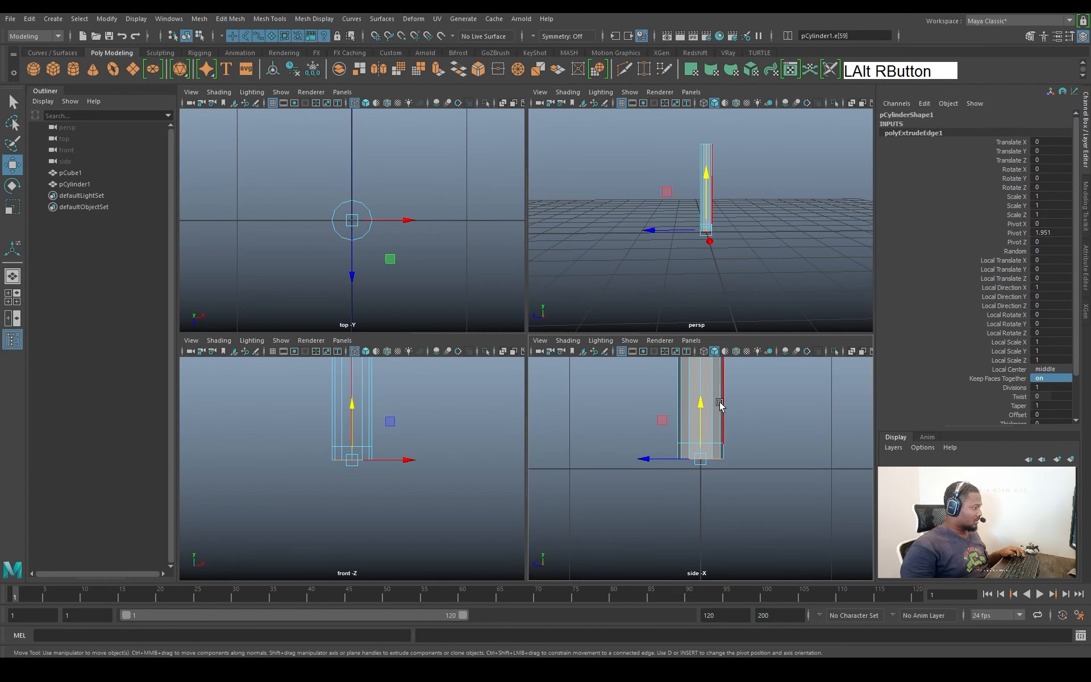
key(x)
drag(701, 405, 702, 419)
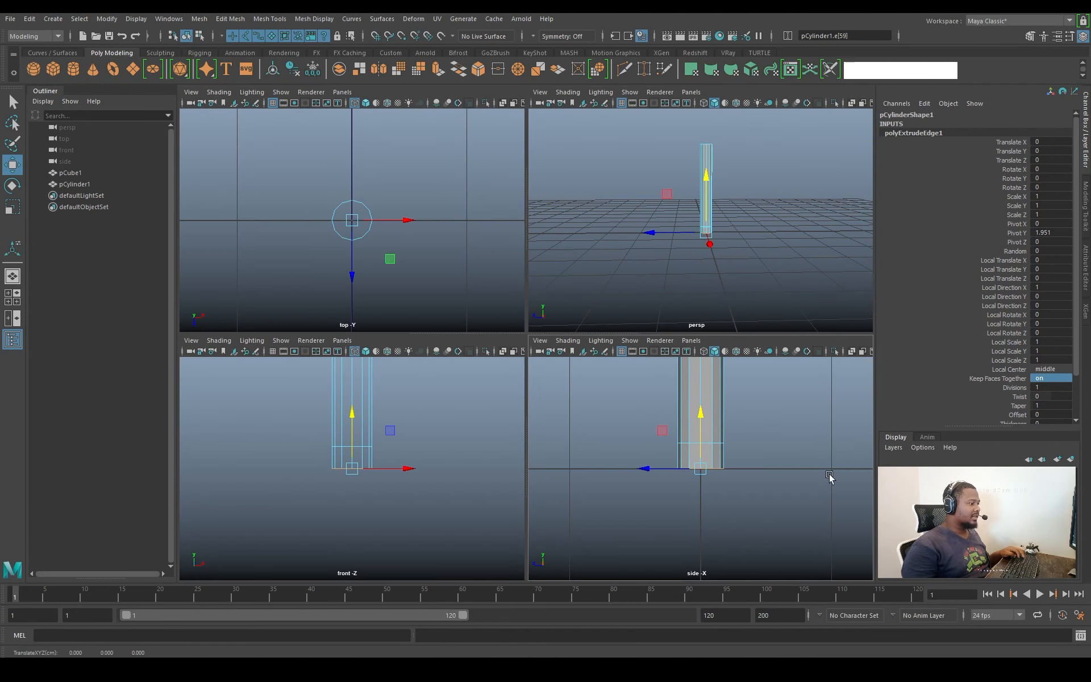
Raise the column's top ring of vertices to the seat's underside and return the mesh to object mode
alt+right_drag(829, 475, 682, 453)
alt+middle_drag(660, 387, 648, 472)
alt+right_drag(648, 472, 639, 473)
key(q)
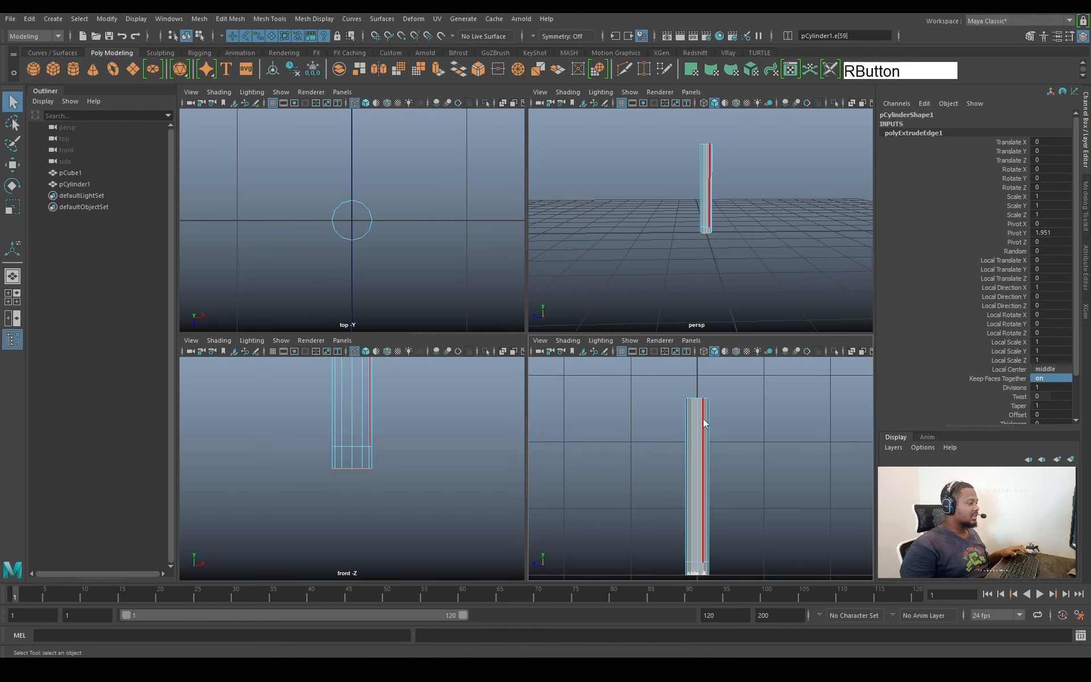
right_drag(703, 423, 659, 421)
drag(655, 380, 777, 439)
key(w)
alt+middle_drag(697, 427, 702, 513)
alt+right_drag(701, 514, 692, 510)
drag(701, 431, 706, 366)
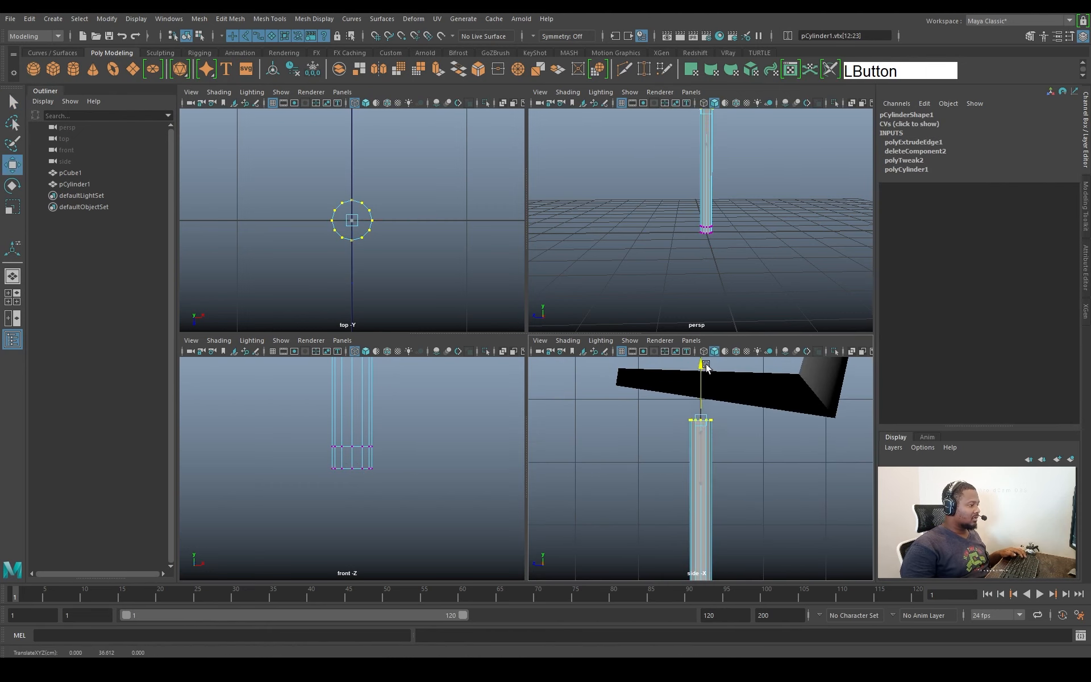
alt+middle_drag(718, 385, 677, 438)
key(q)
right_drag(673, 357, 684, 445)
alt+middle_drag(684, 446, 687, 397)
Insert an edge loop around the middle of the column's short bottom band by splitting its vertical edge ring
click(706, 204)
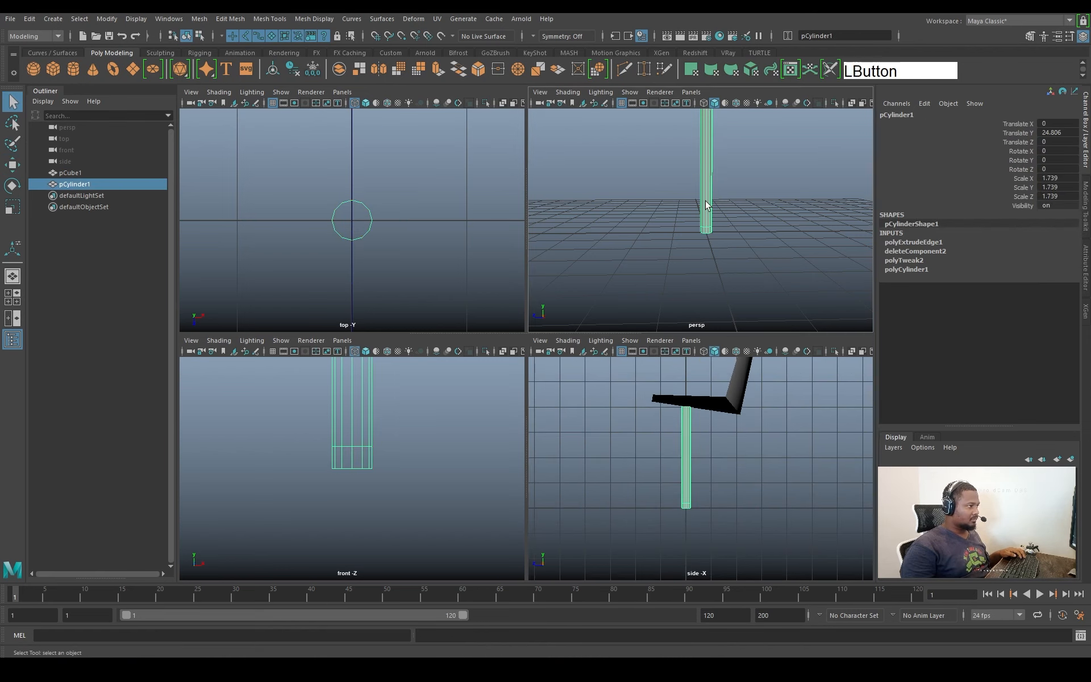
key(space)
alt+middle_drag(707, 305, 629, 375)
alt+right_drag(628, 375, 590, 362)
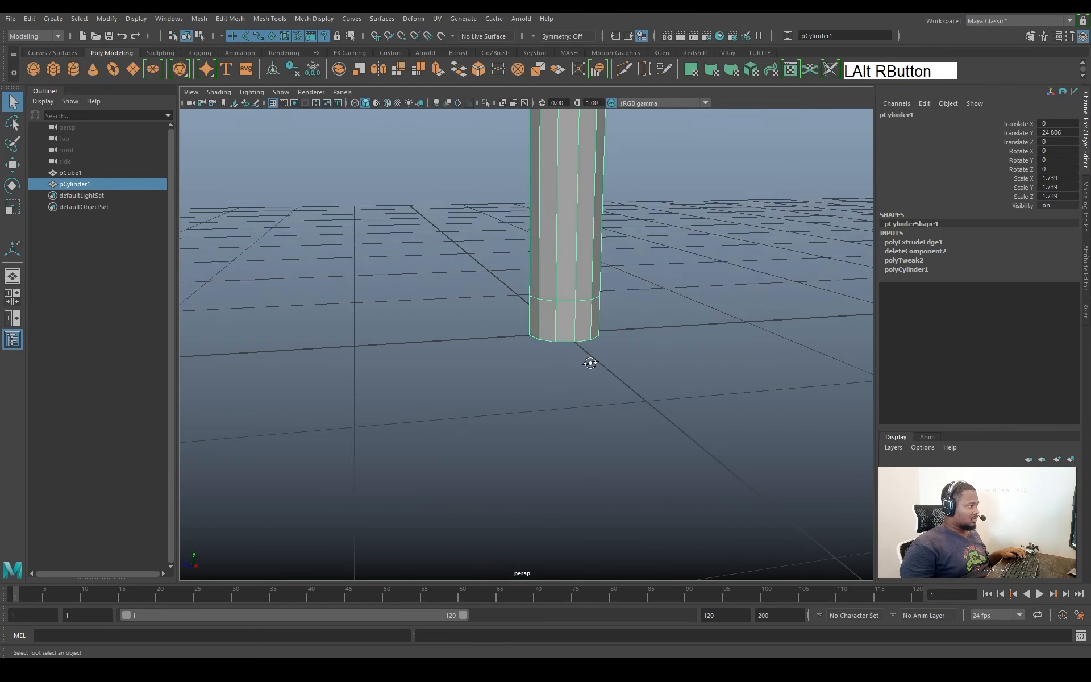
alt+drag(590, 363, 596, 343)
key(q)
right_drag(597, 341, 591, 323)
ctrl+right_drag(681, 294, 668, 393)
Delete the upper edge loop above the newly inserted one near the column's foot
alt+right_drag(745, 377, 443, 359)
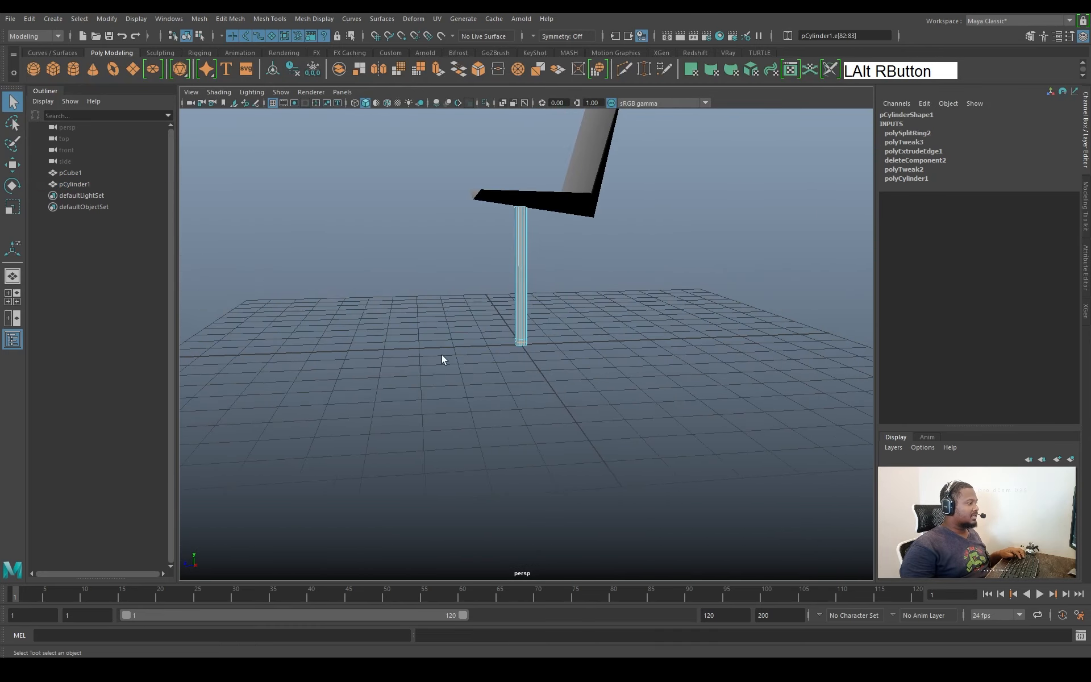
alt+right_drag(765, 351, 477, 312)
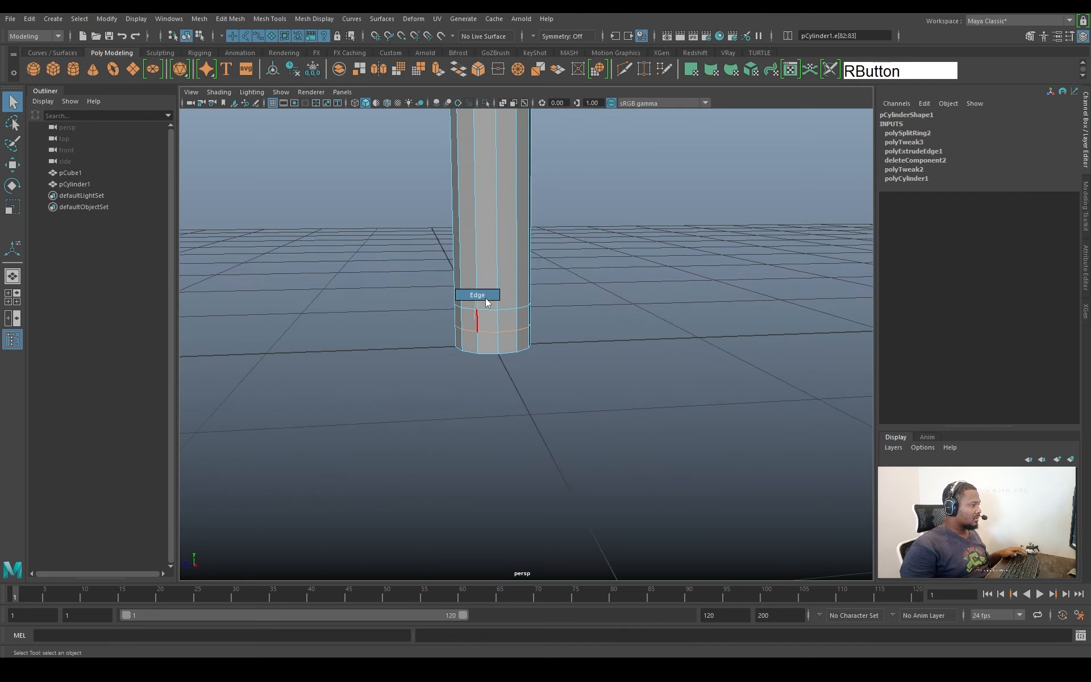
double_click(486, 310)
shift+right_drag(641, 302, 579, 317)
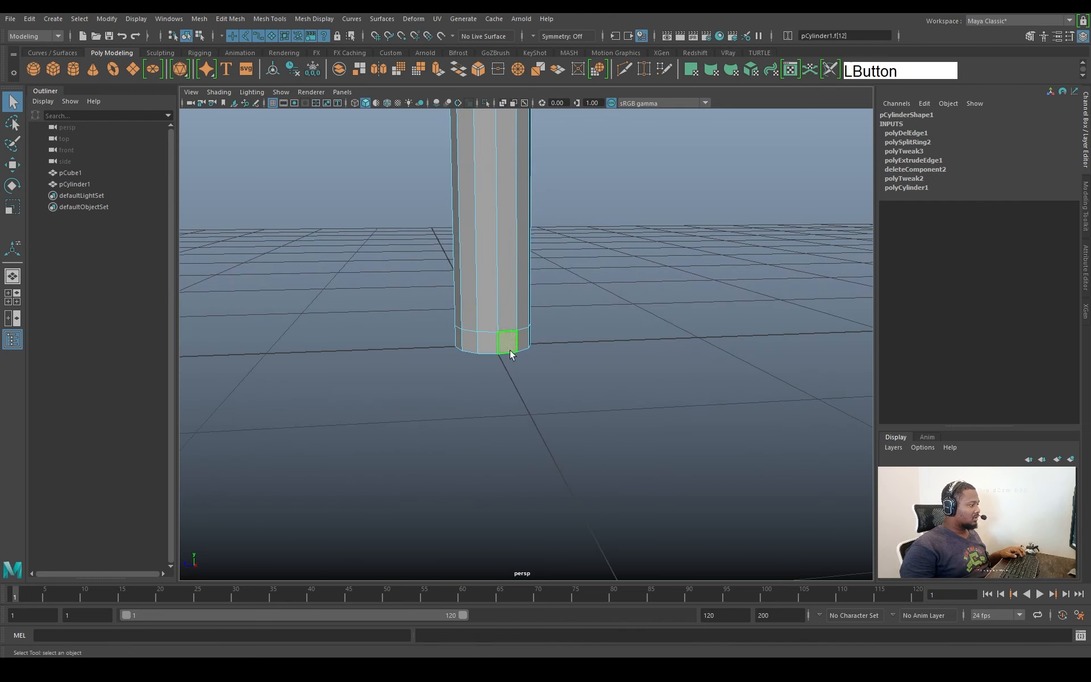
Extrude the column's bottom band of faces outward about 20.55 in local Z with Keep Faces Together on, forming a round base
alt+drag(497, 357, 608, 309)
shift+right_drag(608, 309, 607, 341)
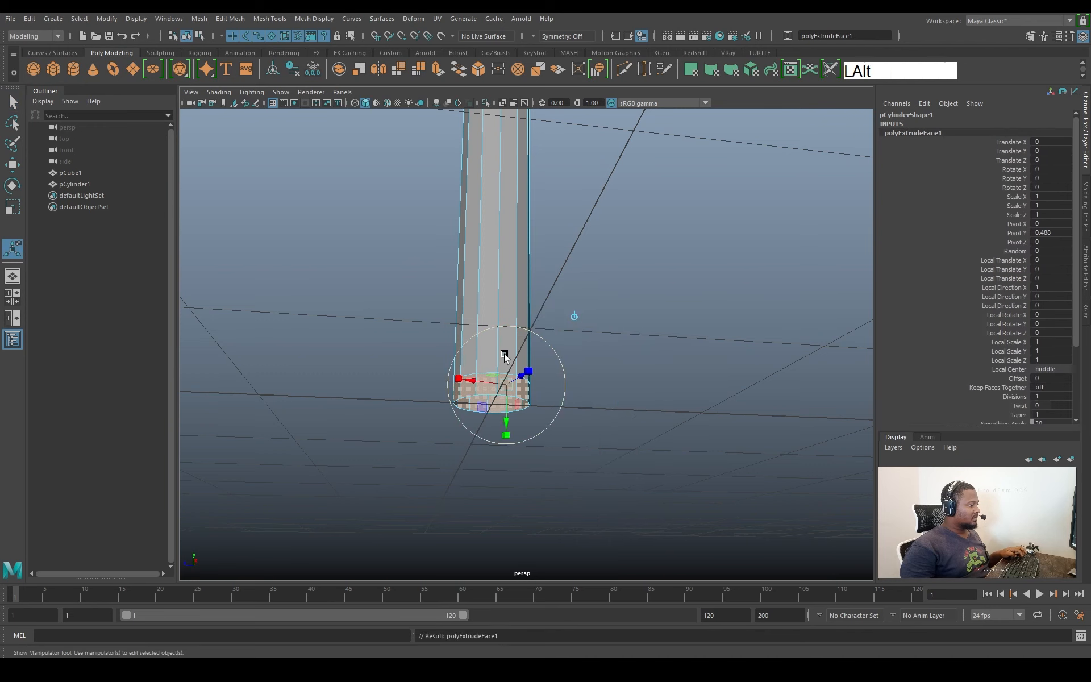
alt+drag(504, 357, 534, 392)
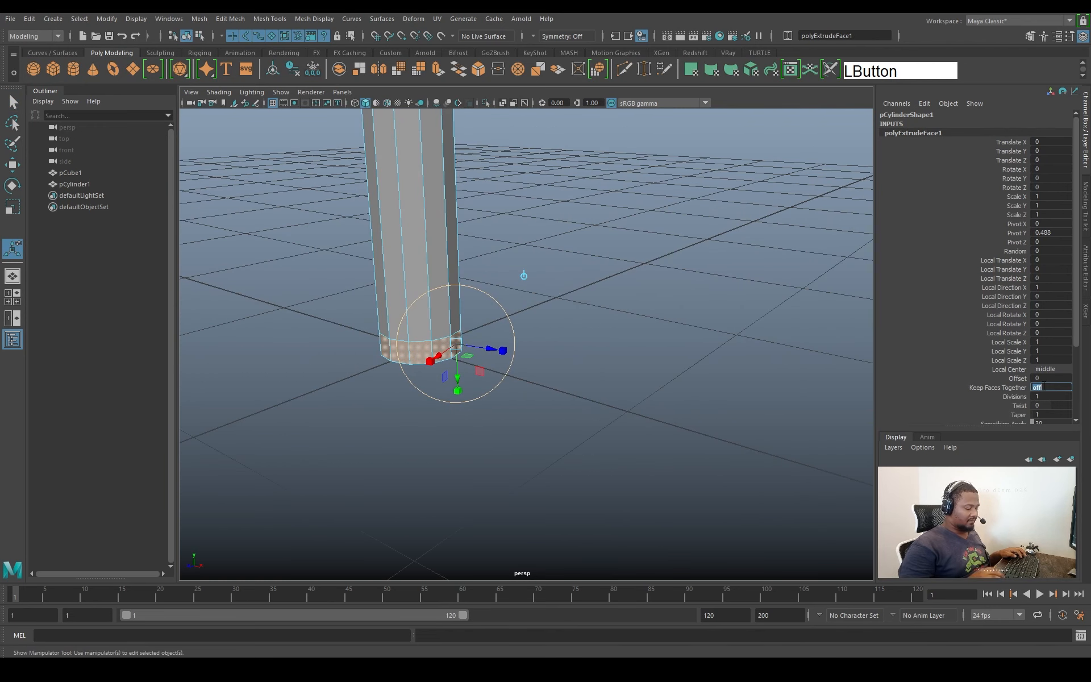
alt+right_drag(448, 277, 531, 359)
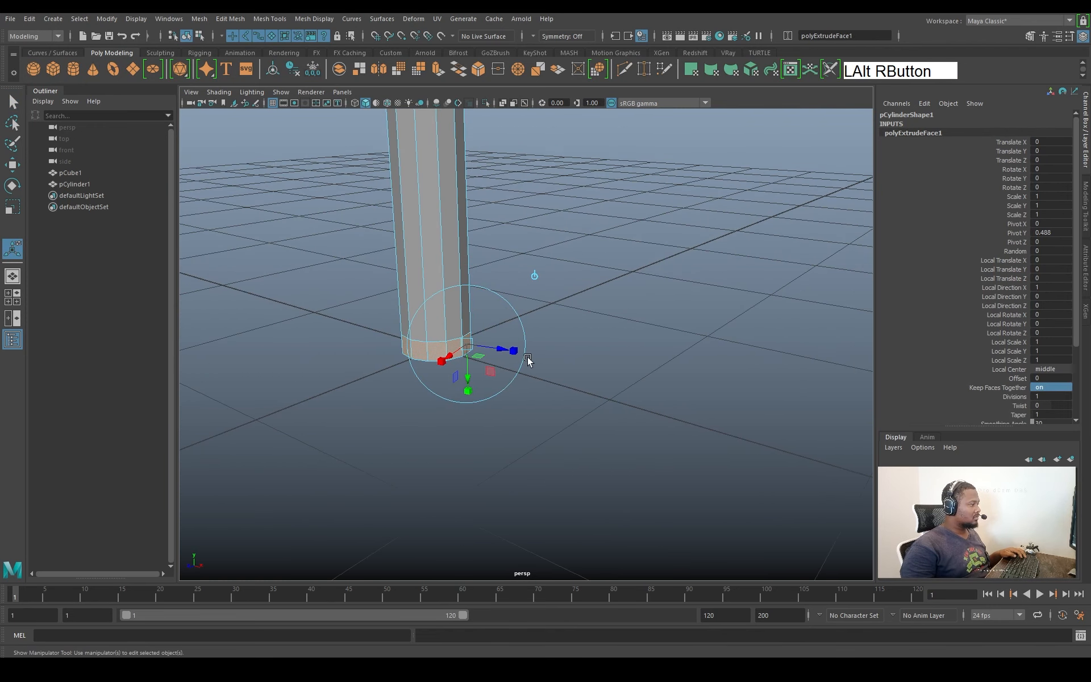
drag(531, 358, 727, 378)
alt+right_drag(727, 378, 340, 340)
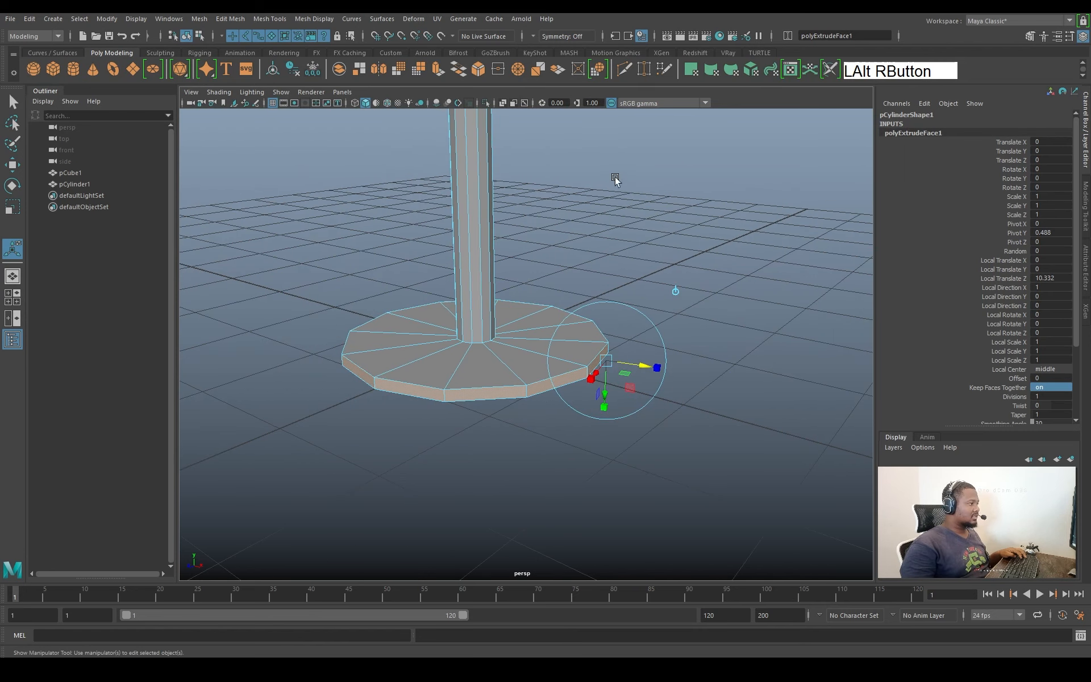
alt+right_drag(615, 177, 369, 318)
alt+drag(475, 270, 483, 319)
drag(590, 362, 560, 418)
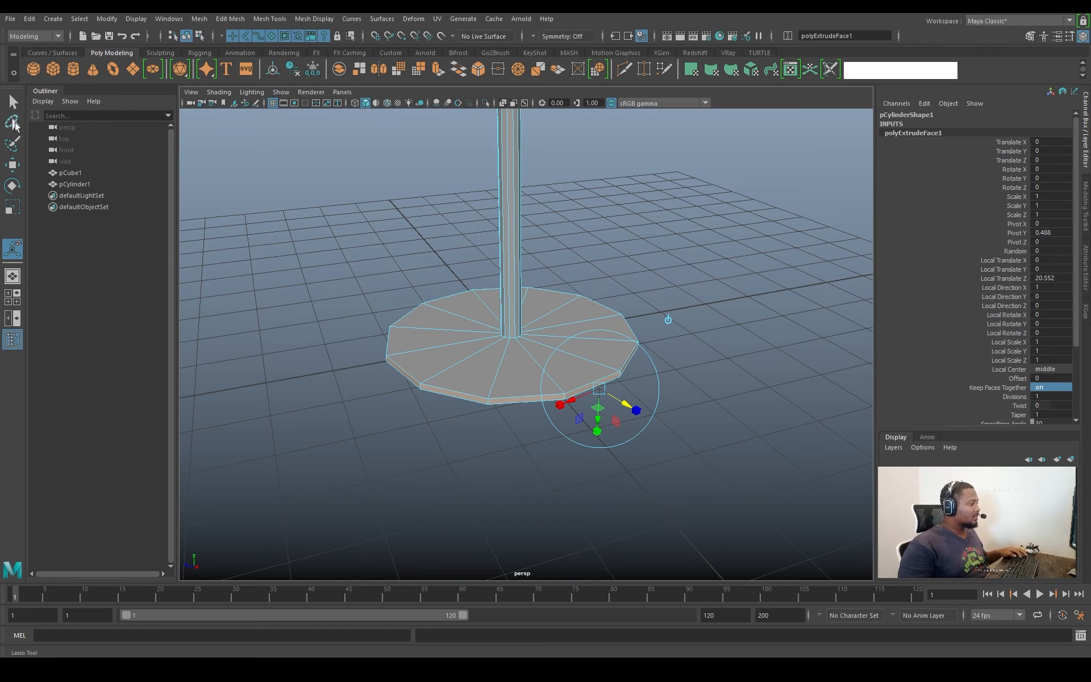
Fine-tune the extrusion of the round base disc with its manipulator
alt+right_drag(586, 527, 537, 325)
mouse_move(537, 325)
alt+mouse_down()
mouse_move(521, 301)
mouse_move(534, 313)
alt+mouse_up()
alt+middle_drag(534, 313, 537, 345)
alt+drag(537, 345, 534, 375)
drag(559, 442, 552, 418)
Lower the top rim edge loop of the base disc slightly so its upper surface slopes away from the column
alt+drag(623, 352, 648, 318)
alt+right_drag(648, 319, 715, 393)
alt+drag(715, 393, 653, 432)
alt+right_drag(654, 432, 624, 429)
right_drag(641, 490, 643, 475)
click(643, 476)
key(w)
alt+drag(645, 479, 479, 370)
click(479, 363)
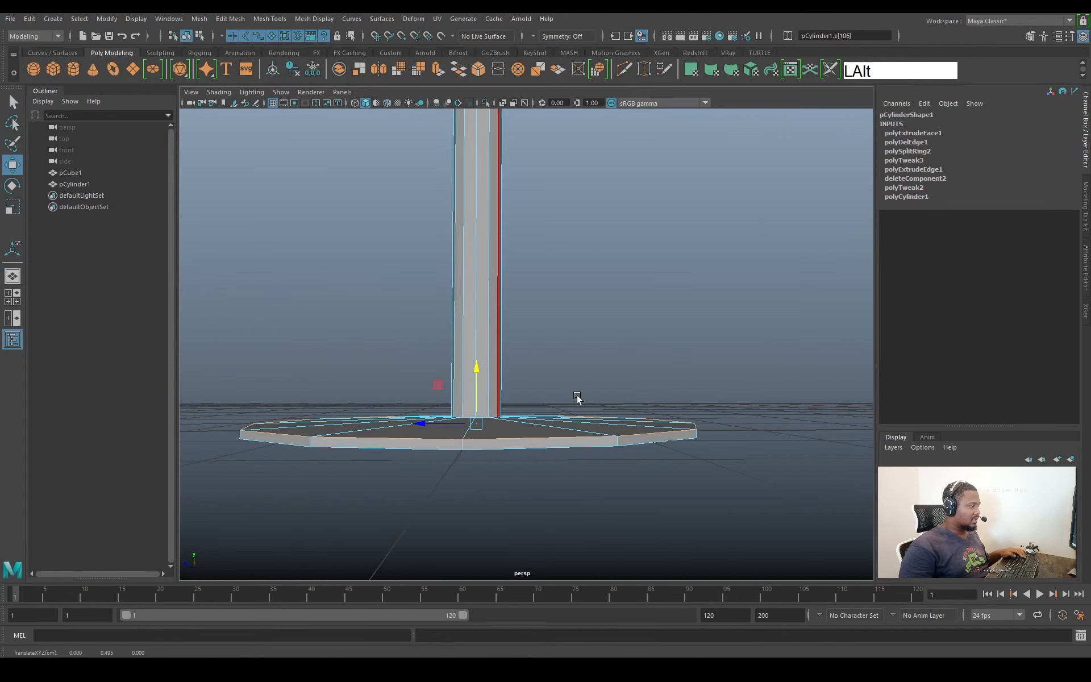
Raise the edge loop where the column meets the base disc by about 1.2 units to steepen the base's slope
alt+drag(577, 397, 504, 407)
alt+middle_drag(504, 407, 556, 401)
alt+right_drag(527, 394, 585, 419)
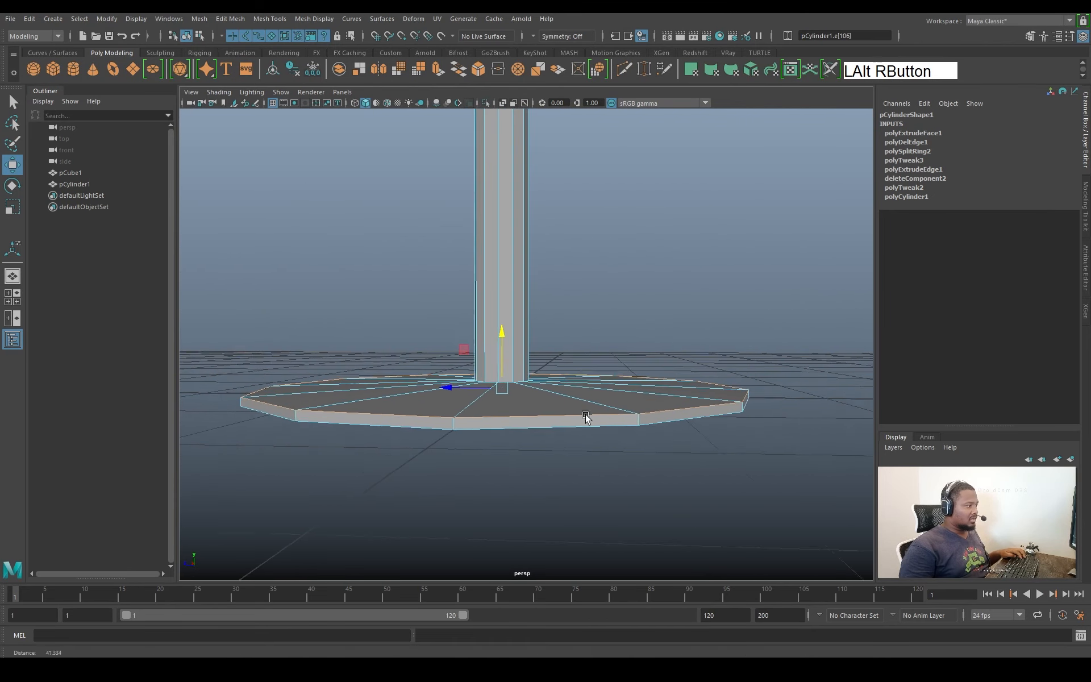
alt+drag(585, 419, 522, 397)
key(q)
key(w)
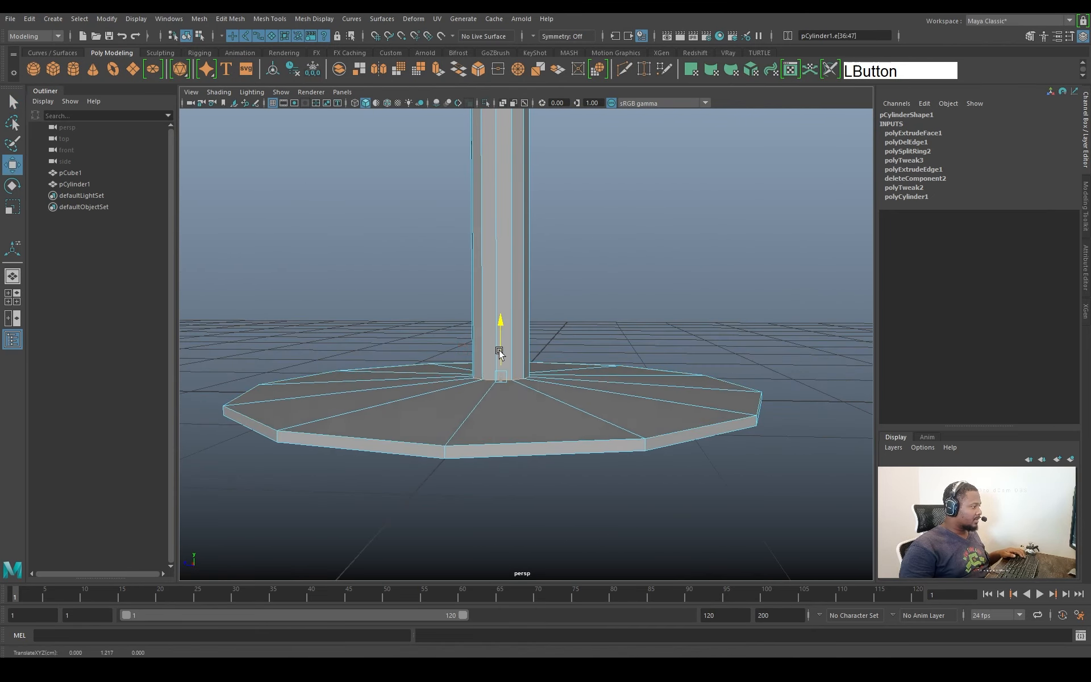
alt+drag(572, 346, 578, 390)
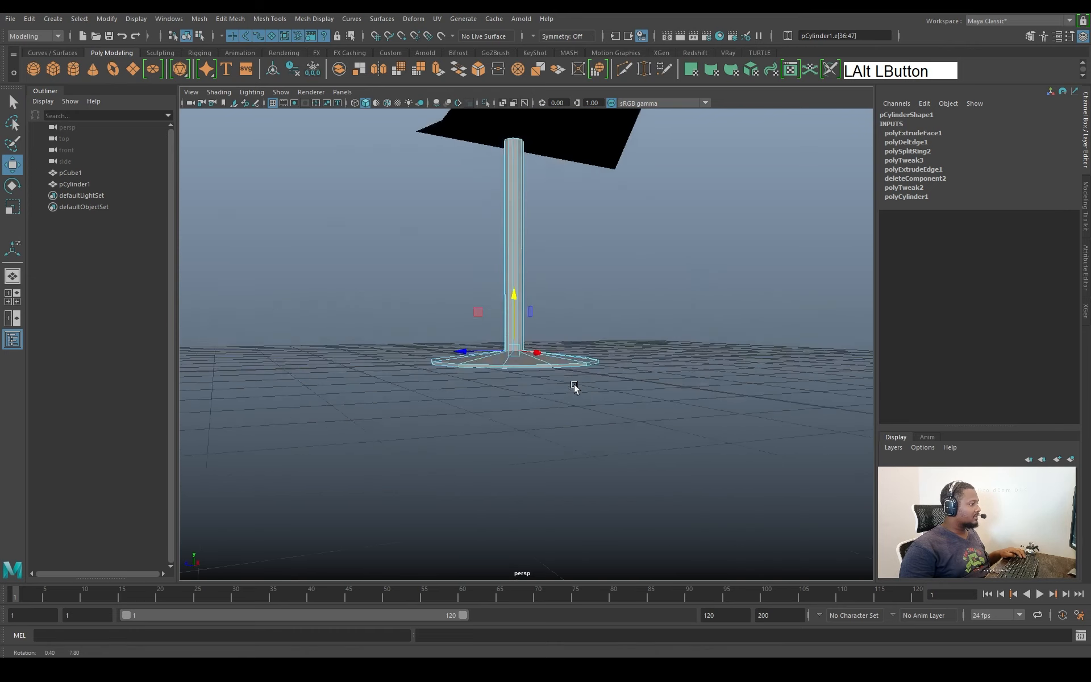
alt+right_drag(577, 390, 540, 364)
mouse_move(540, 364)
alt+mouse_down()
mouse_move(494, 325)
mouse_move(502, 315)
alt+mouse_up()
alt+drag(512, 335, 577, 401)
alt+middle_drag(577, 401, 581, 415)
alt+drag(581, 415, 502, 360)
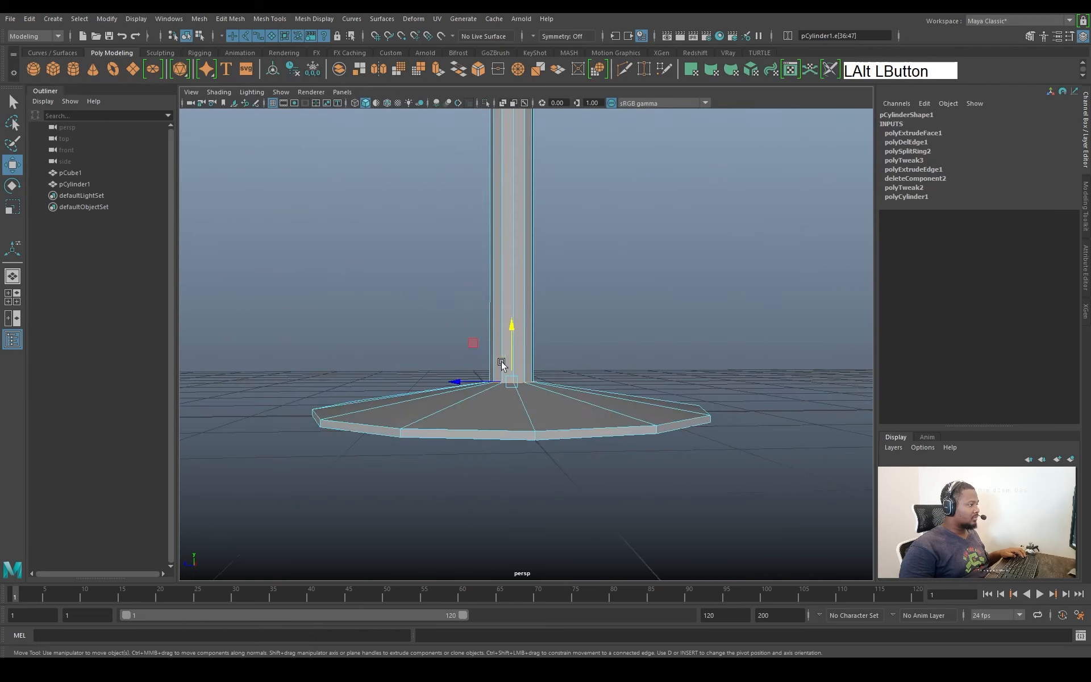
Return the pedestal to object mode and select it as a whole
key(q)
mouse_move(527, 345)
right_down()
mouse_move(528, 316)
mouse_move(570, 259)
right_up()
click(539, 315)
mouse_move(539, 315)
alt+right_down()
mouse_move(530, 312)
mouse_move(556, 347)
alt+right_up()
alt+drag(556, 346, 533, 358)
alt+right_drag(533, 358, 530, 428)
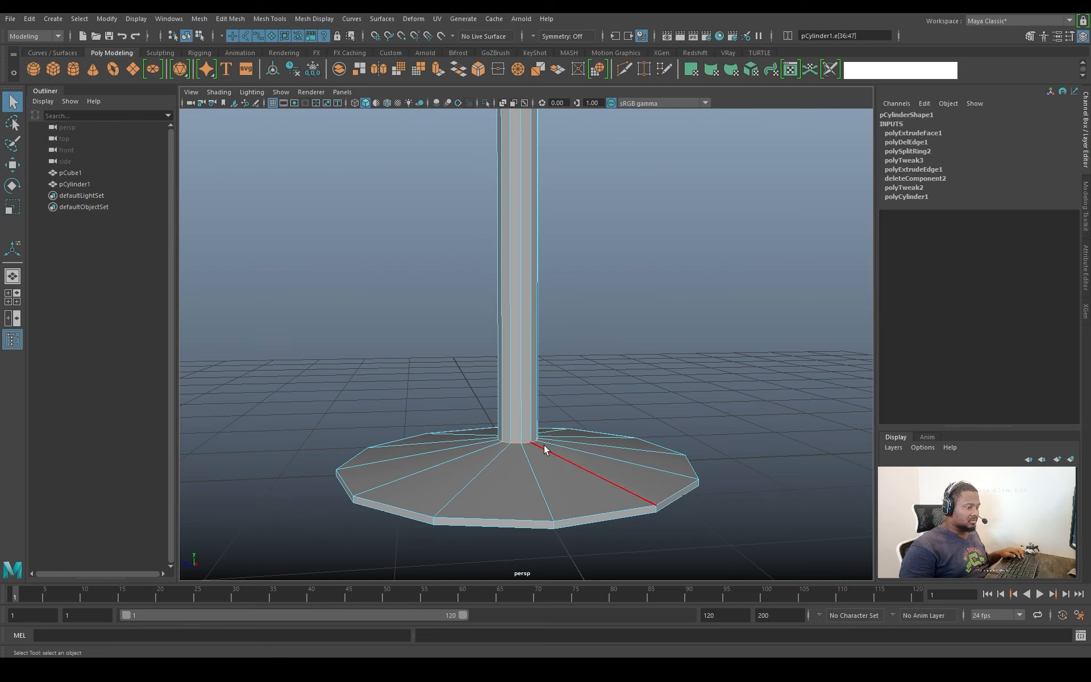
click(533, 361)
right_drag(533, 357, 465, 287)
click(569, 327)
click(536, 341)
alt+drag(465, 287, 530, 316)
alt+right_drag(530, 316, 601, 332)
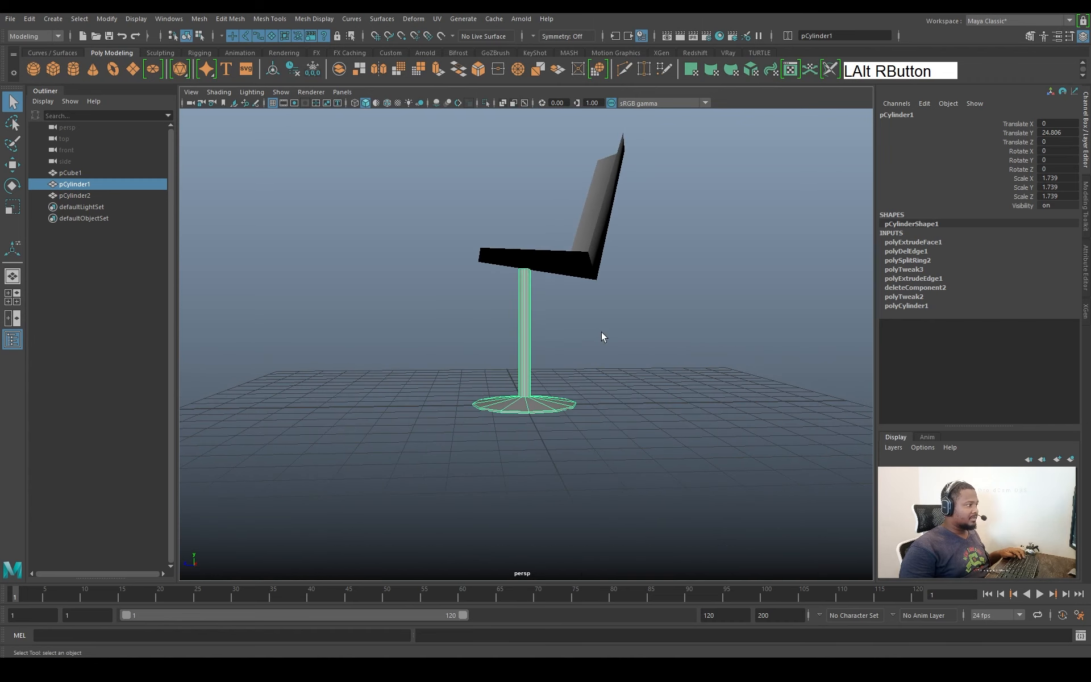
Insert an edge loop halfway up the column and scale it inward so the column tapers at mid-height
alt+middle_drag(602, 332, 544, 338)
alt+right_drag(544, 338, 535, 313)
click(531, 357)
ctrl+right_drag(641, 339, 609, 390)
key(r)
drag(523, 357, 522, 358)
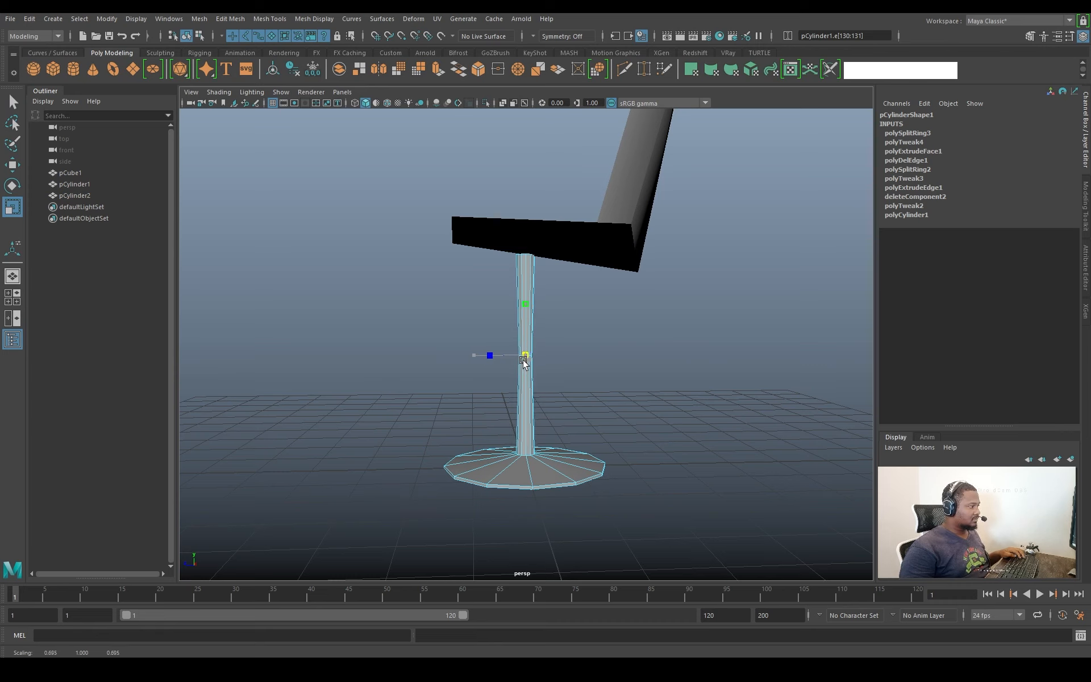
drag(522, 360, 522, 360)
Return the tapered column to object mode, deselect it, and examine its profile below the seat
key(q)
right_drag(526, 366, 562, 284)
click(585, 301)
alt+right_drag(611, 364, 571, 372)
alt+drag(571, 372, 569, 359)
alt+right_drag(609, 400, 621, 357)
alt+middle_drag(621, 357, 550, 327)
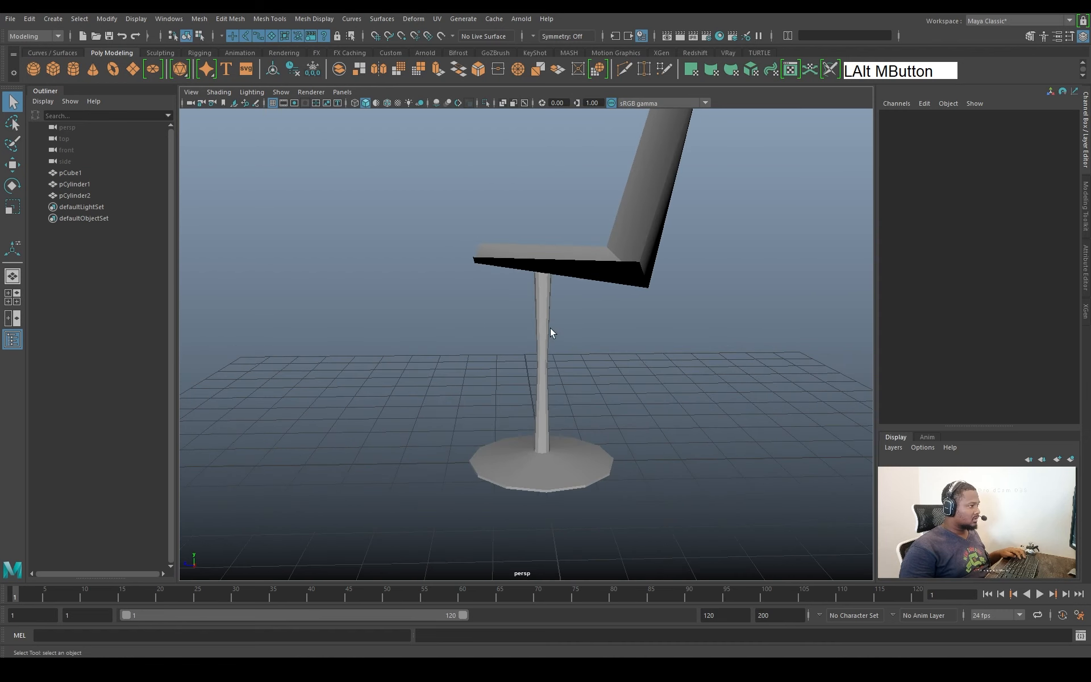
Scale the column's top ring of vertices outward so it flares beneath the seat
alt+right_drag(550, 327, 487, 256)
key(q)
drag(514, 219, 608, 258)
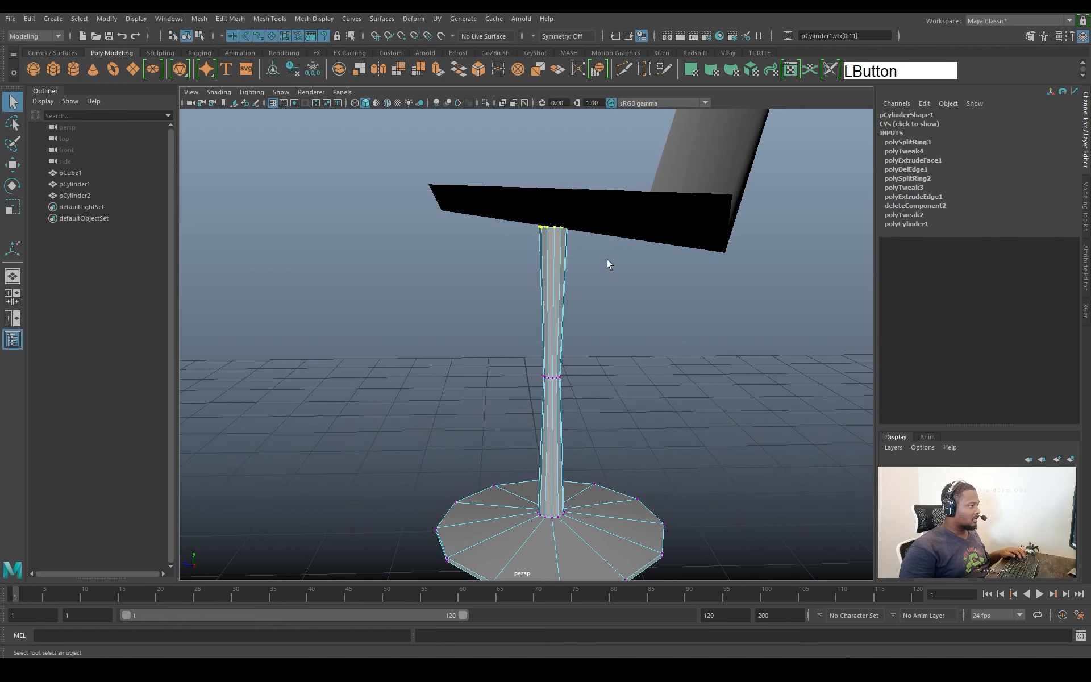
key(r)
mouse_move(566, 222)
alt+mouse_down()
mouse_move(589, 246)
mouse_move(574, 224)
mouse_move(561, 226)
alt+mouse_up()
key(q)
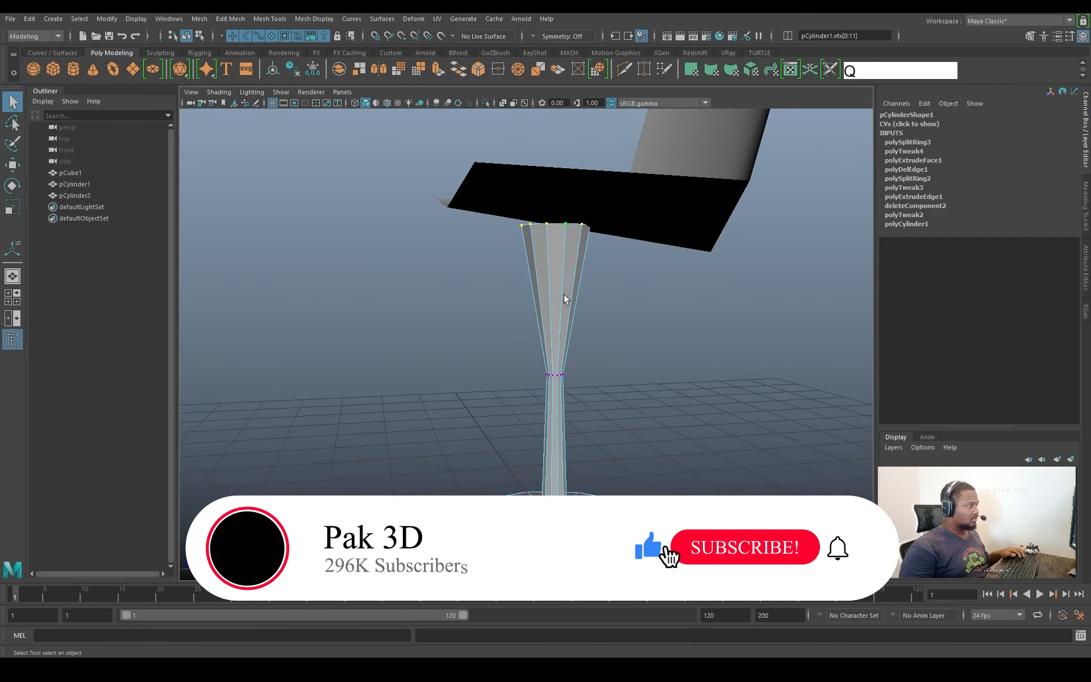
Split the column's upper section with an edge loop halfway and scale that loop inward to curve the flare
right_drag(562, 260, 563, 236)
click(565, 255)
ctrl+right_drag(641, 277, 714, 373)
key(r)
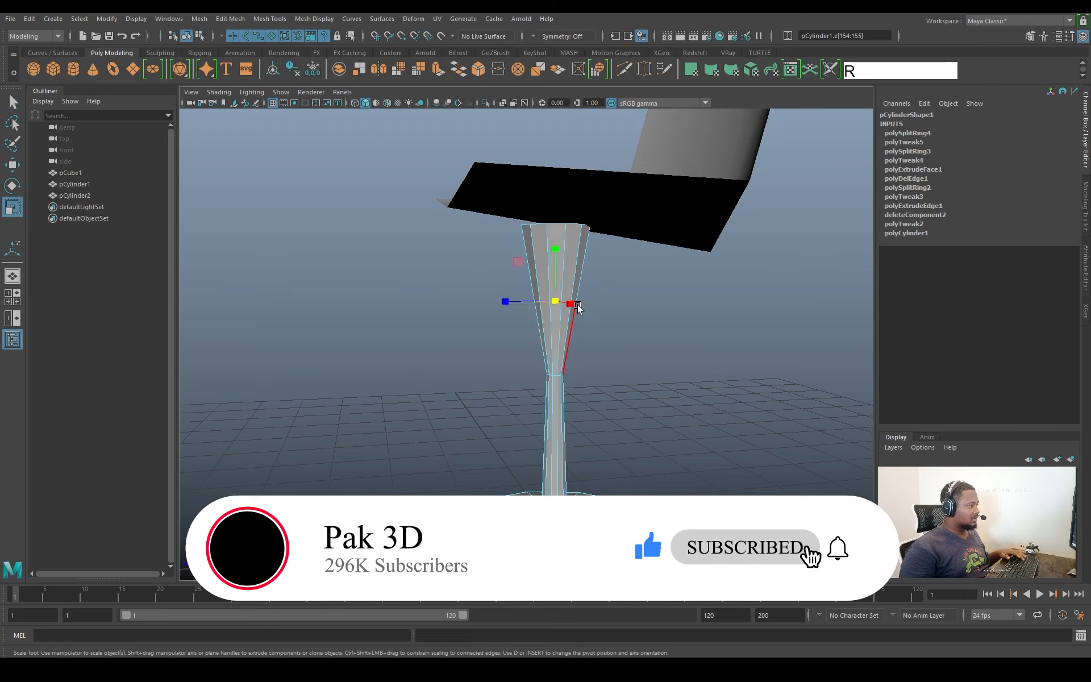
drag(575, 305, 551, 301)
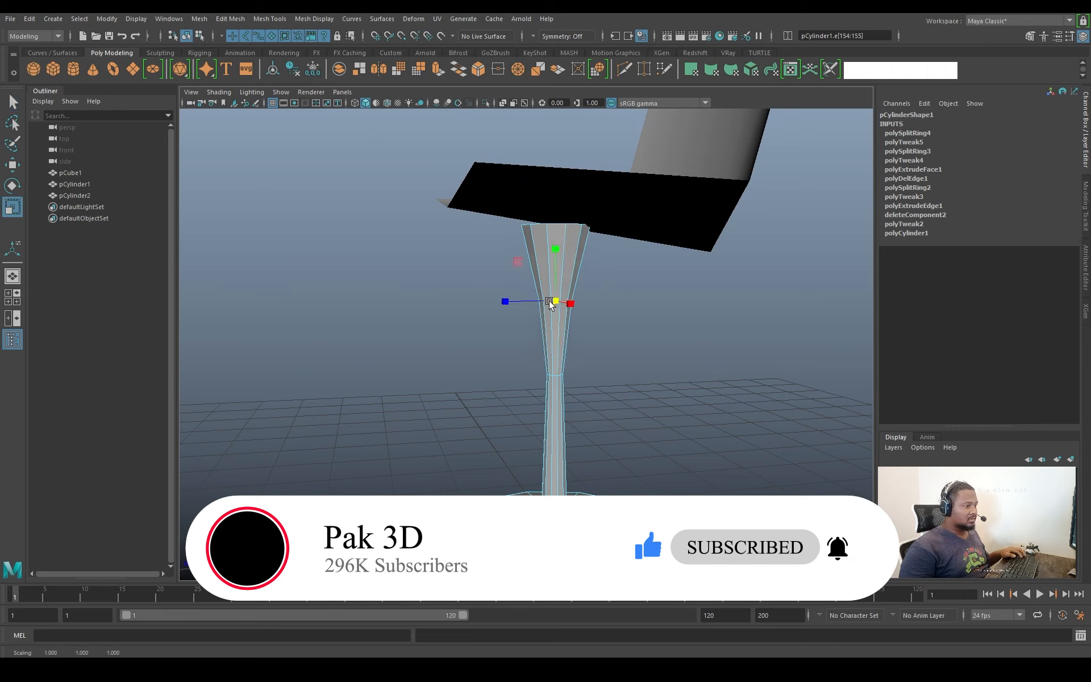
Add another edge loop midway in the topmost section of the flare and scale it slightly inward
key(q)
click(571, 248)
ctrl+right_drag(644, 266, 612, 368)
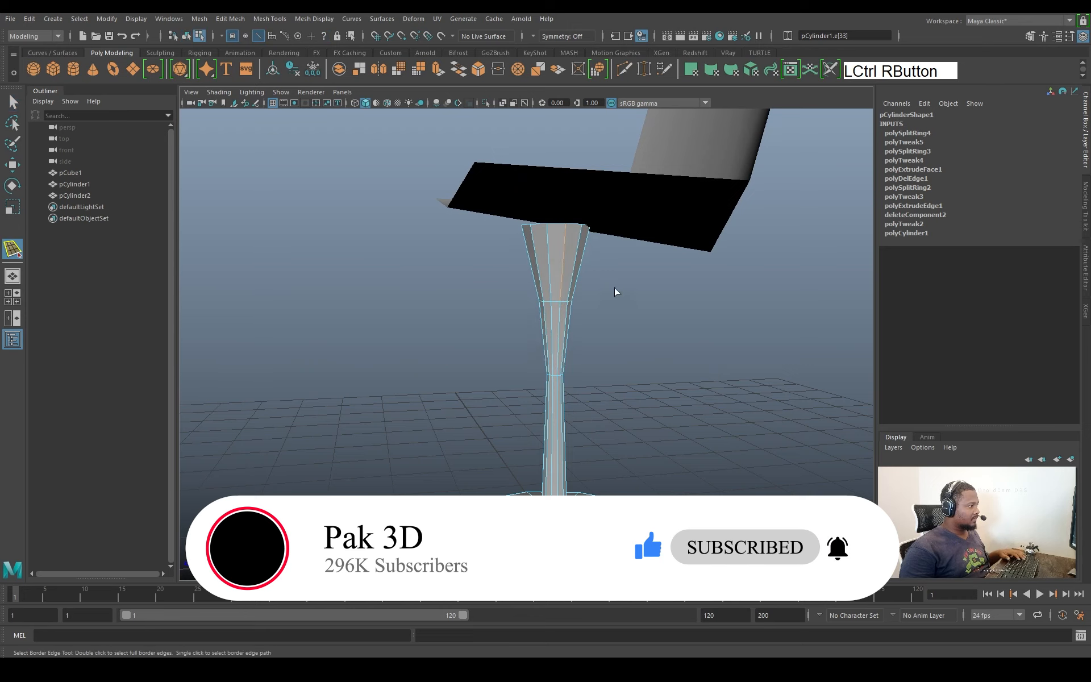
ctrl+right_drag(708, 297, 686, 353)
key(r)
drag(563, 268, 553, 270)
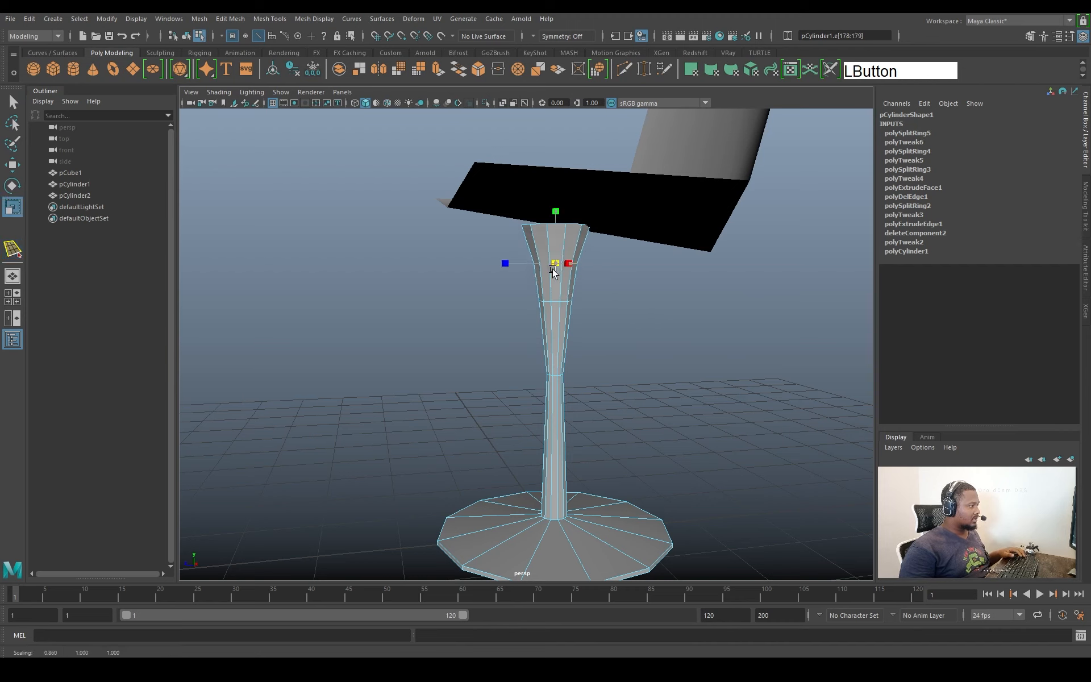
Raise the lower edge loop of the flare closer to the loop above it
double_click(564, 303)
key(w)
key(r)
drag(554, 302, 557, 257)
key(w)
key(q)
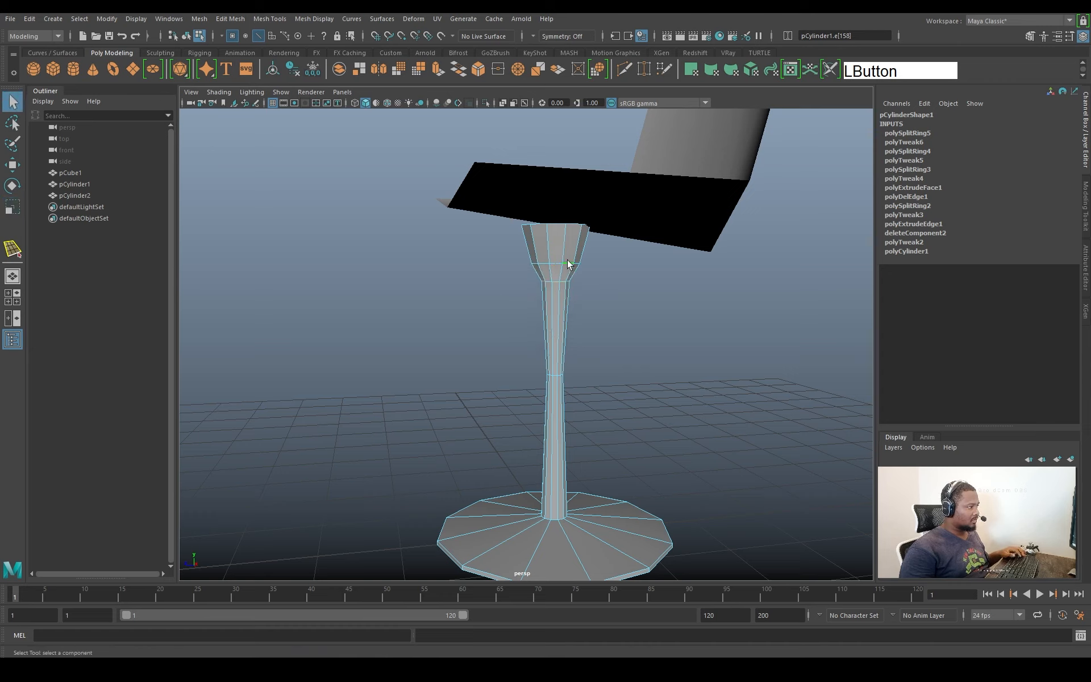
Raise the flare's upper edge loop slightly and scale it inward to smooth the curve under the seat
double_click(567, 262)
key(w)
drag(561, 226, 558, 227)
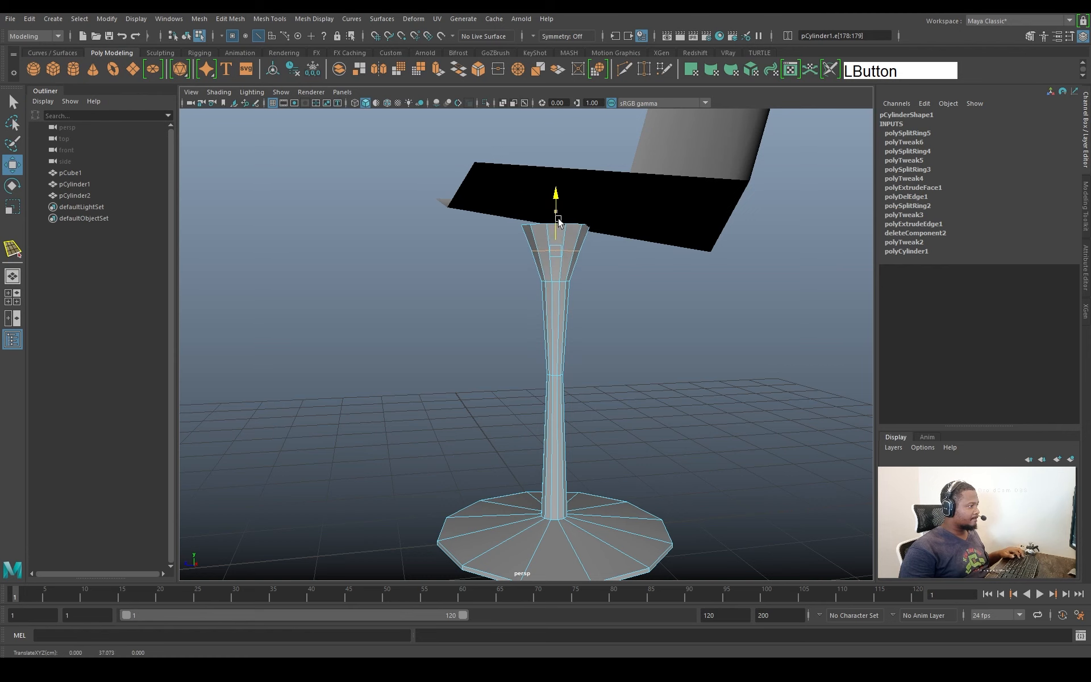
alt+middle_drag(632, 261, 690, 297)
alt+right_drag(690, 297, 584, 248)
key(r)
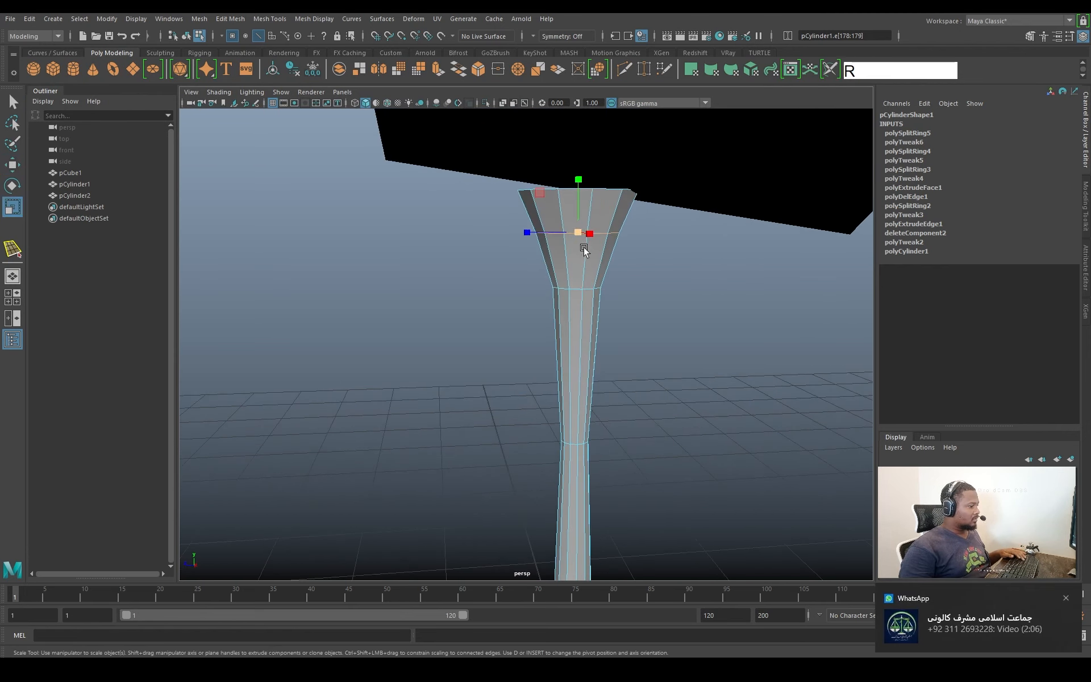
drag(578, 232, 574, 234)
Close WhatsApp to stop its pop-up notifications
alt+right_drag(574, 234, 510, 257)
alt+middle_drag(510, 257, 638, 253)
alt+right_drag(638, 254, 682, 273)
right_click(488, 666)
click(533, 651)
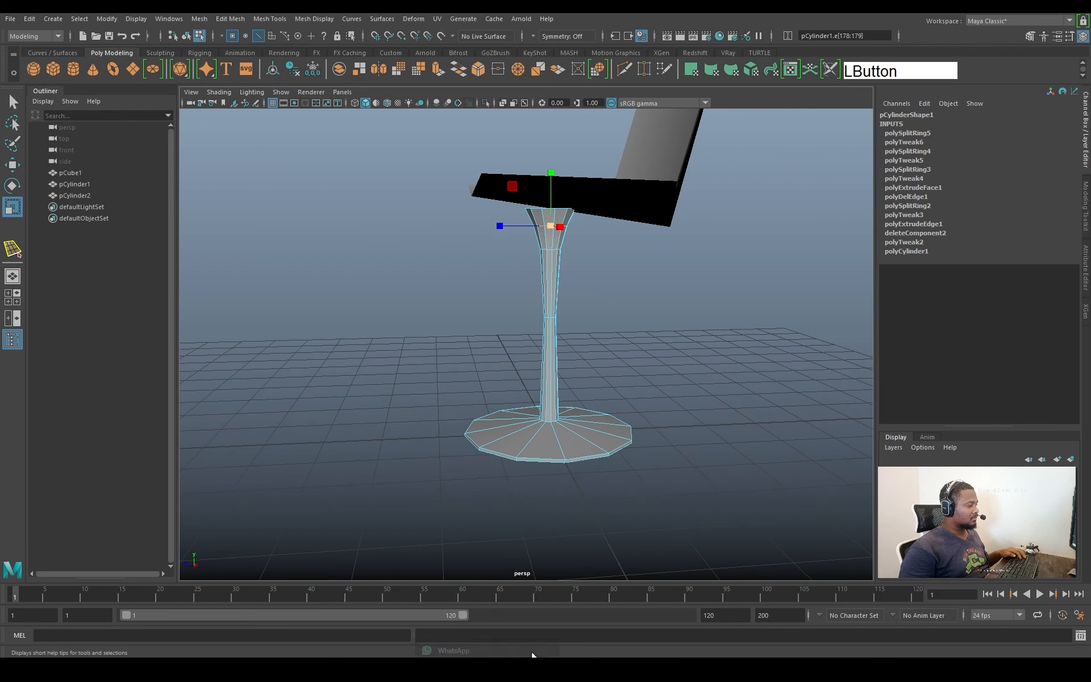
Insert one edge loop on the column just above the base and another on the base disc around the column
alt+right_drag(598, 379, 598, 390)
alt+drag(598, 389, 654, 414)
alt+middle_drag(551, 432, 536, 363)
alt+right_drag(511, 421, 545, 447)
alt+middle_drag(545, 446, 533, 421)
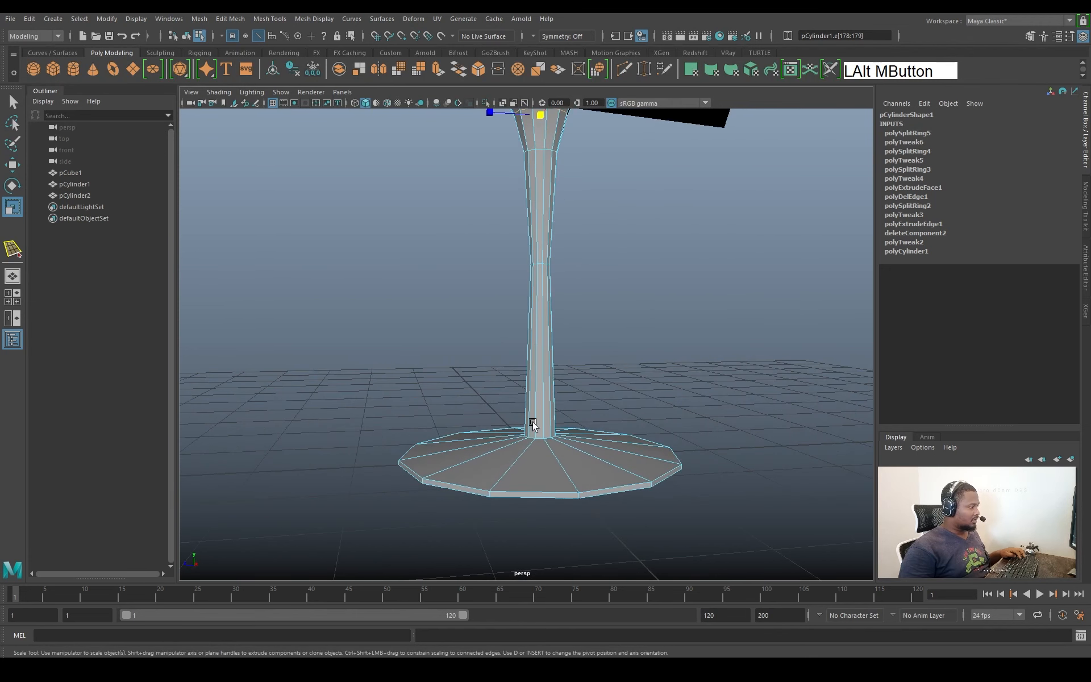
alt+right_drag(557, 443, 593, 468)
alt+middle_drag(593, 469, 558, 414)
key(q)
right_drag(480, 288, 476, 299)
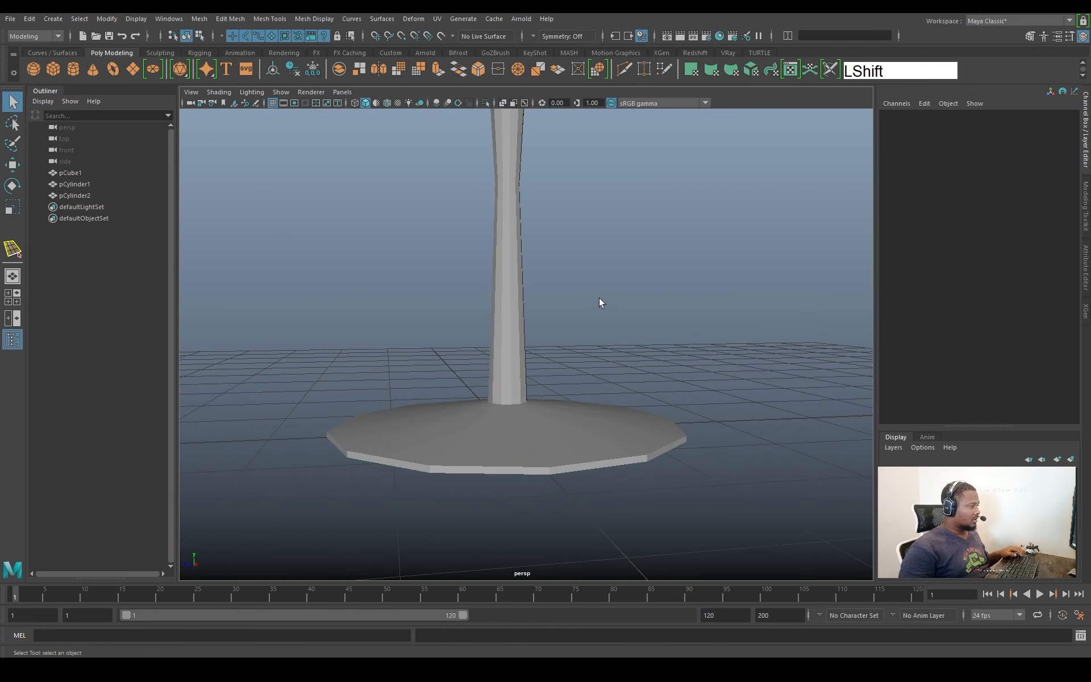
shift+right_drag(613, 291, 513, 340)
drag(515, 378, 512, 379)
alt+right_drag(513, 380, 535, 425)
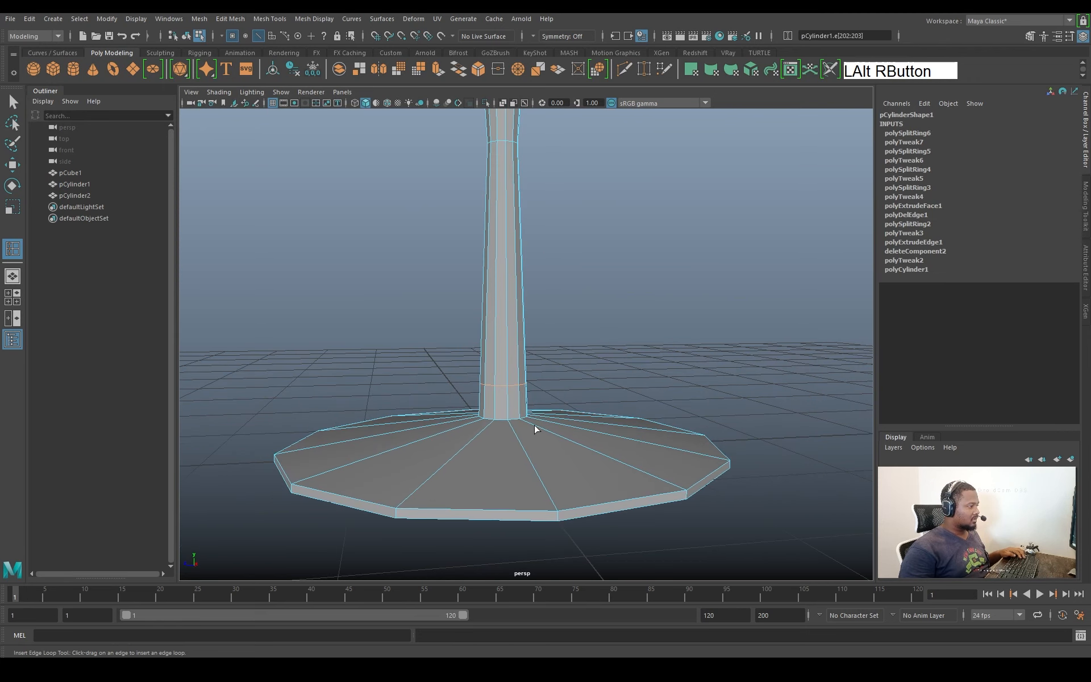
drag(537, 425, 534, 425)
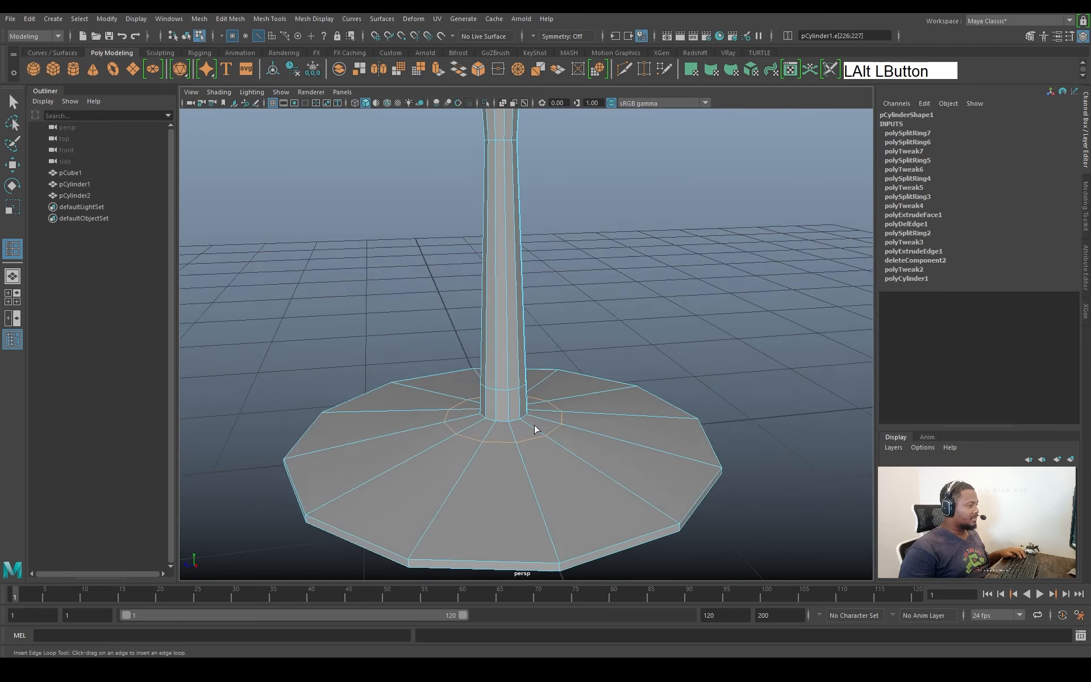
Apply Edit Edge Flow to the edge loop where the column meets the base disc to round the junction
alt+middle_drag(534, 424, 514, 412)
key(w)
double_click(490, 415)
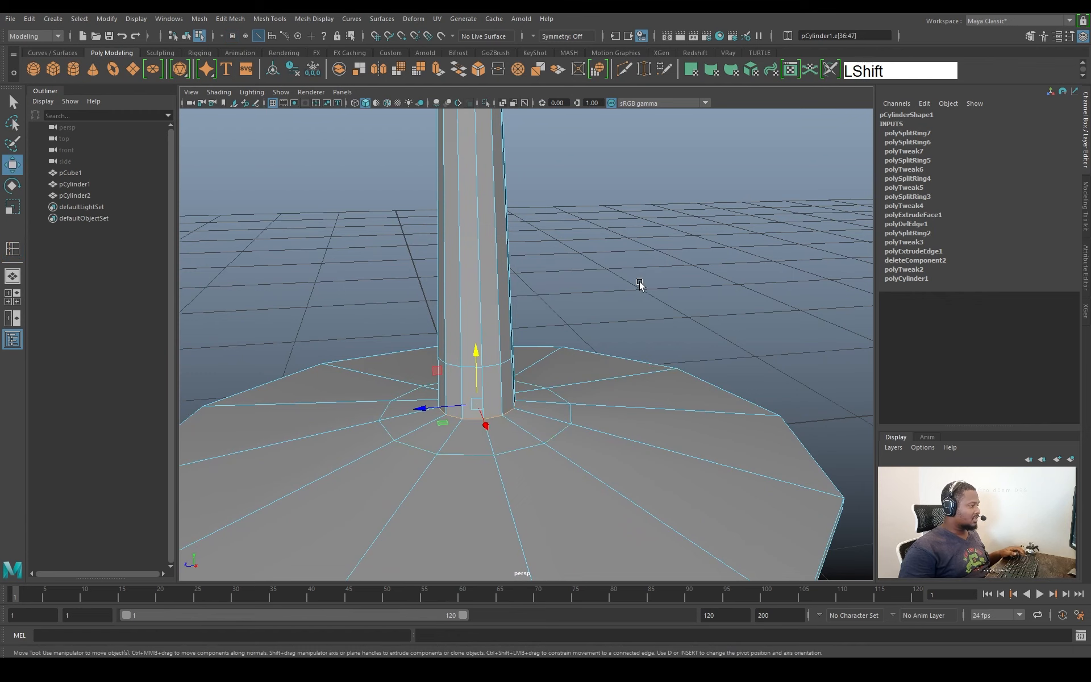
shift+right_drag(640, 284, 641, 284)
shift+right_drag(644, 371, 643, 395)
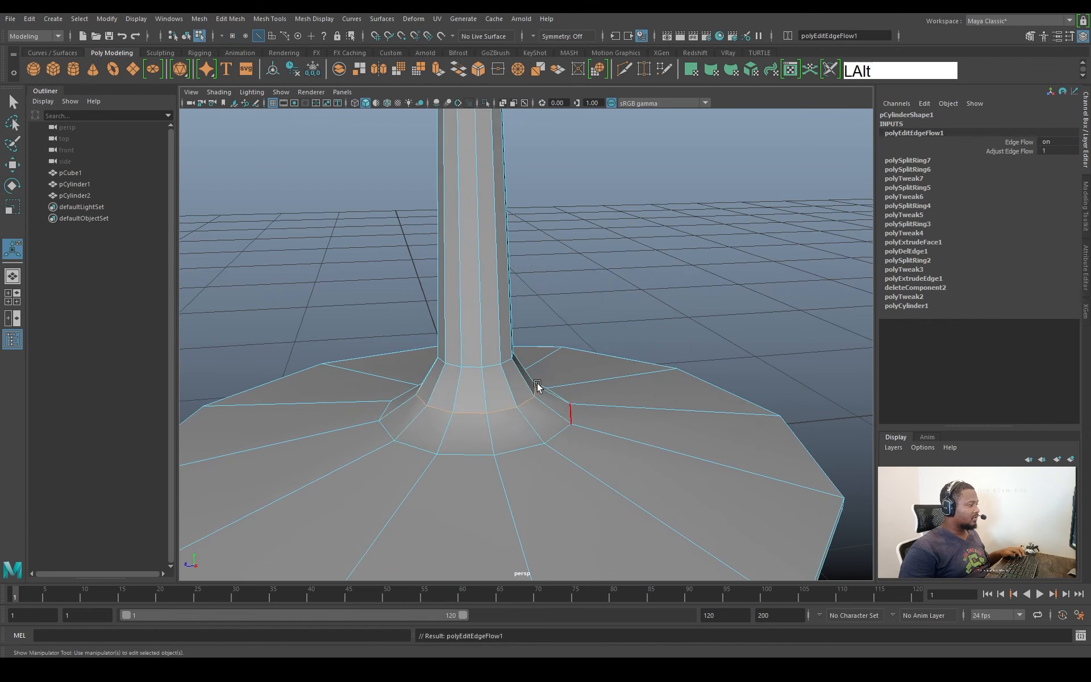
Return to object mode and examine the rounded base junction and the whole chair from several angles
alt+drag(519, 370, 621, 392)
alt+right_drag(621, 392, 496, 349)
mouse_move(496, 348)
alt+mouse_down()
mouse_move(595, 385)
mouse_move(579, 358)
mouse_move(515, 349)
alt+mouse_up()
alt+middle_drag(515, 349, 522, 415)
alt+right_drag(574, 245, 434, 299)
key(q)
click(598, 229)
alt+drag(537, 298, 596, 299)
alt+right_drag(597, 298, 796, 369)
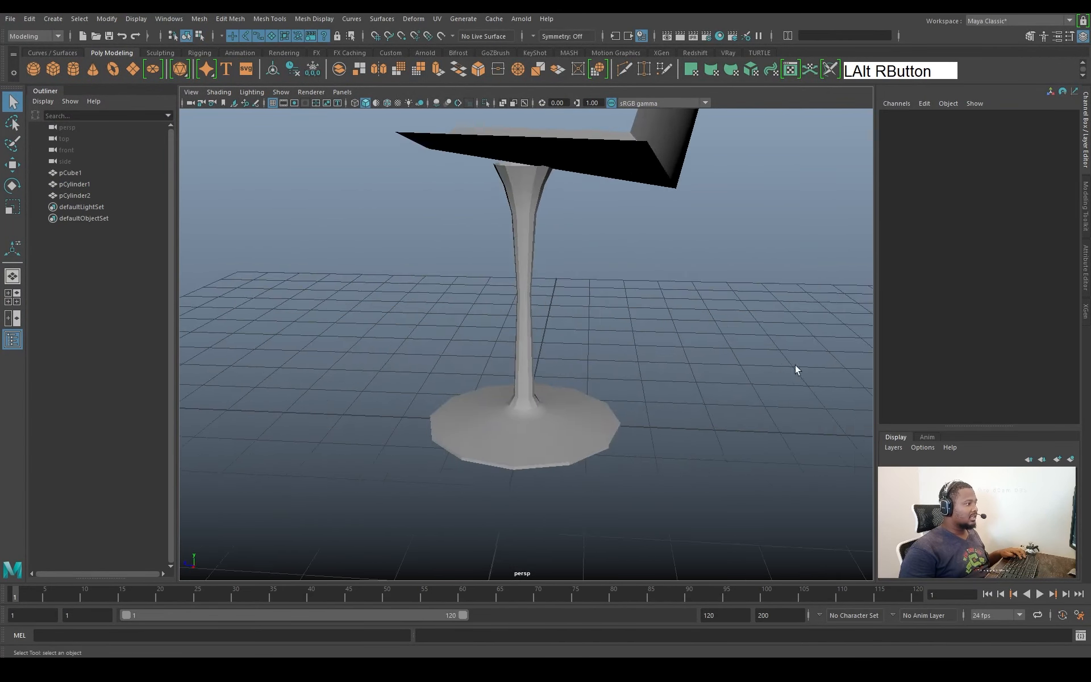
alt+drag(647, 324, 598, 294)
alt+right_drag(597, 295, 546, 282)
mouse_move(546, 282)
alt+middle_down()
mouse_move(539, 307)
mouse_move(561, 298)
alt+middle_up()
alt+right_drag(561, 299, 561, 325)
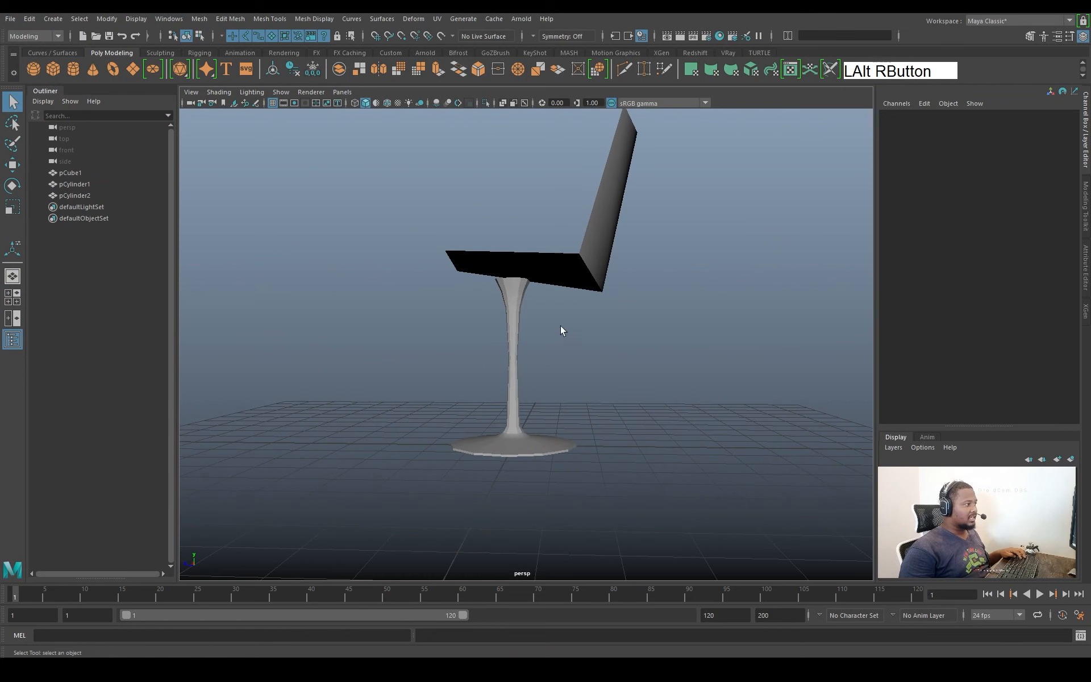
Lower all the column vertices from the middle ring up to the flared top to shorten the pedestal
click(503, 308)
alt+drag(504, 308, 511, 308)
right_drag(511, 308, 454, 308)
drag(436, 244, 595, 380)
key(w)
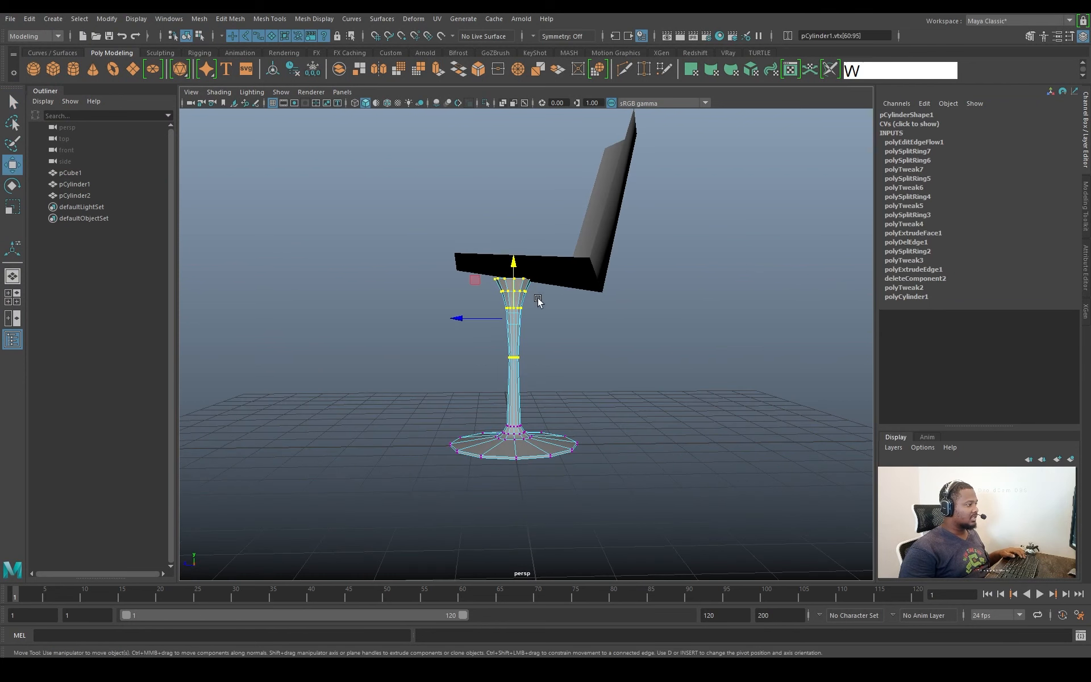
drag(519, 262, 520, 293)
key(q)
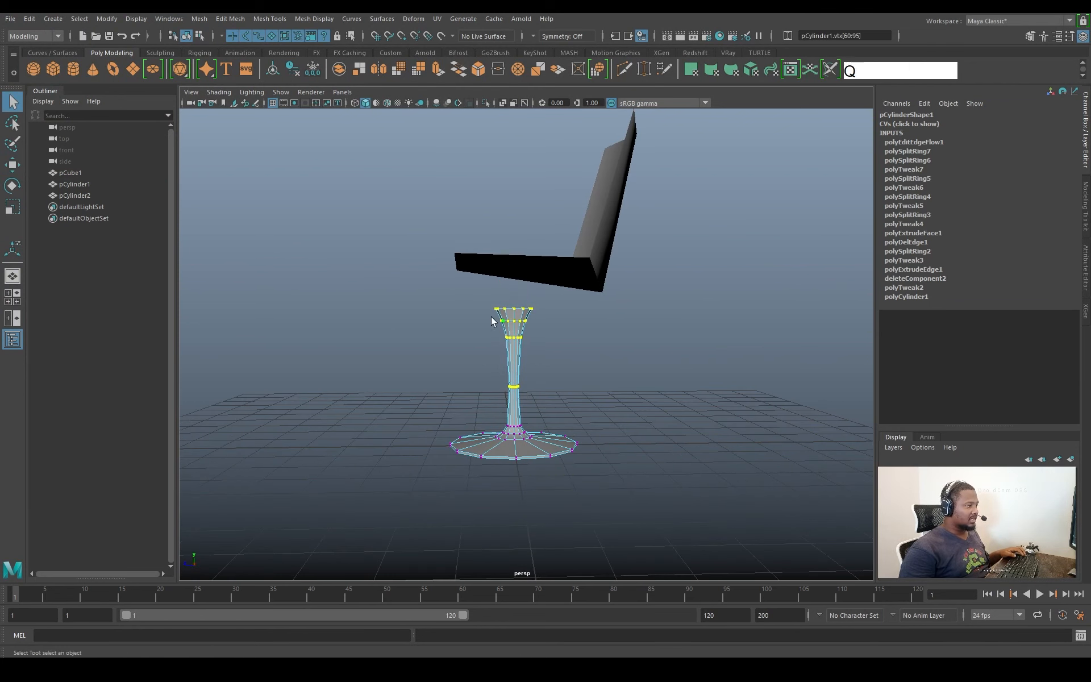
Lower only the flare's upper three rings of vertices slightly further
drag(596, 363, 597, 363)
key(w)
drag(519, 268, 518, 275)
key(q)
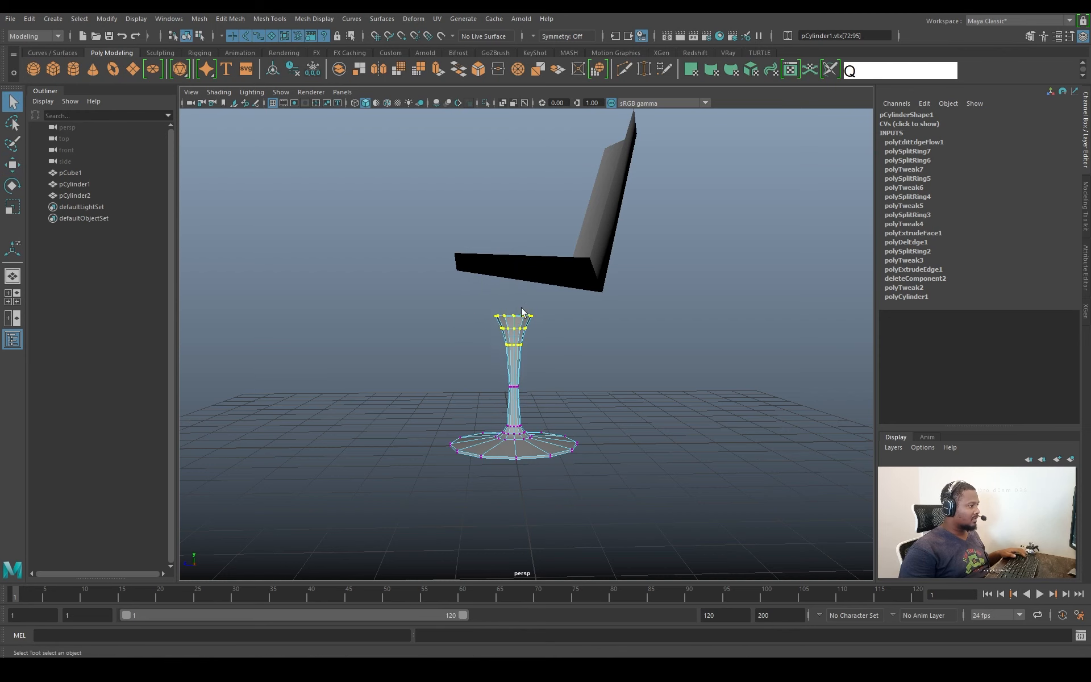
Lower the seat shell toward the shortened pedestal, to a Translate Y of about 55.127
right_drag(523, 312, 573, 287)
click(586, 257)
key(w)
mouse_move(512, 190)
mouse_down()
mouse_move(512, 211)
mouse_move(511, 196)
mouse_up()
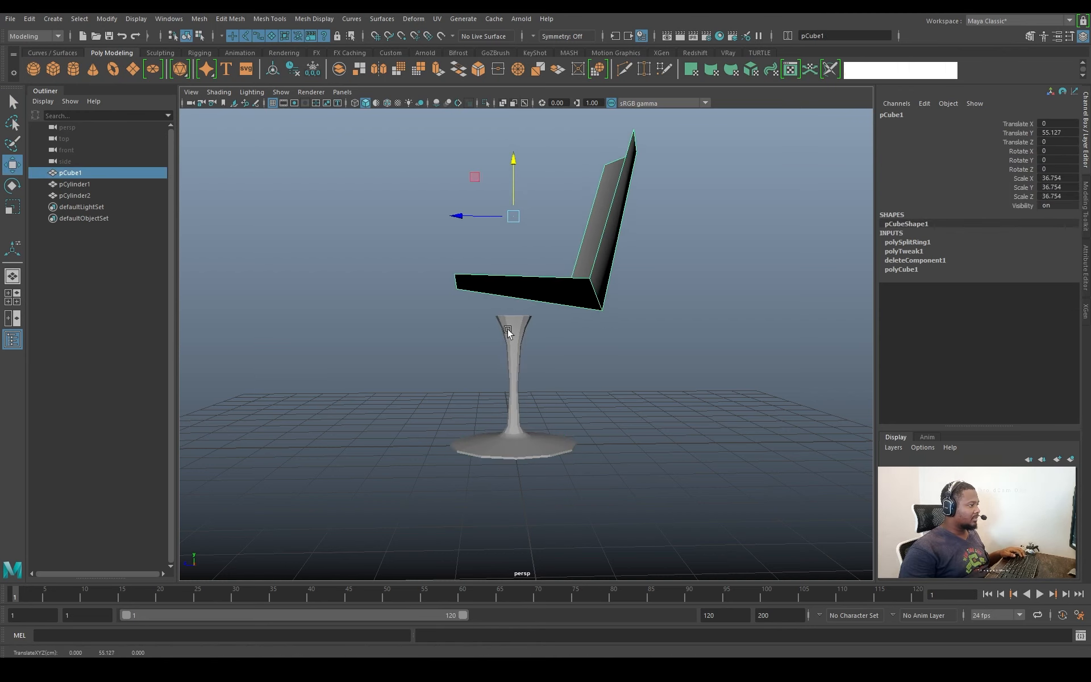
Raise the flare's upper three rings of vertices to meet the seat's underside, and return to object mode
right_drag(507, 331, 476, 334)
drag(517, 288, 519, 273)
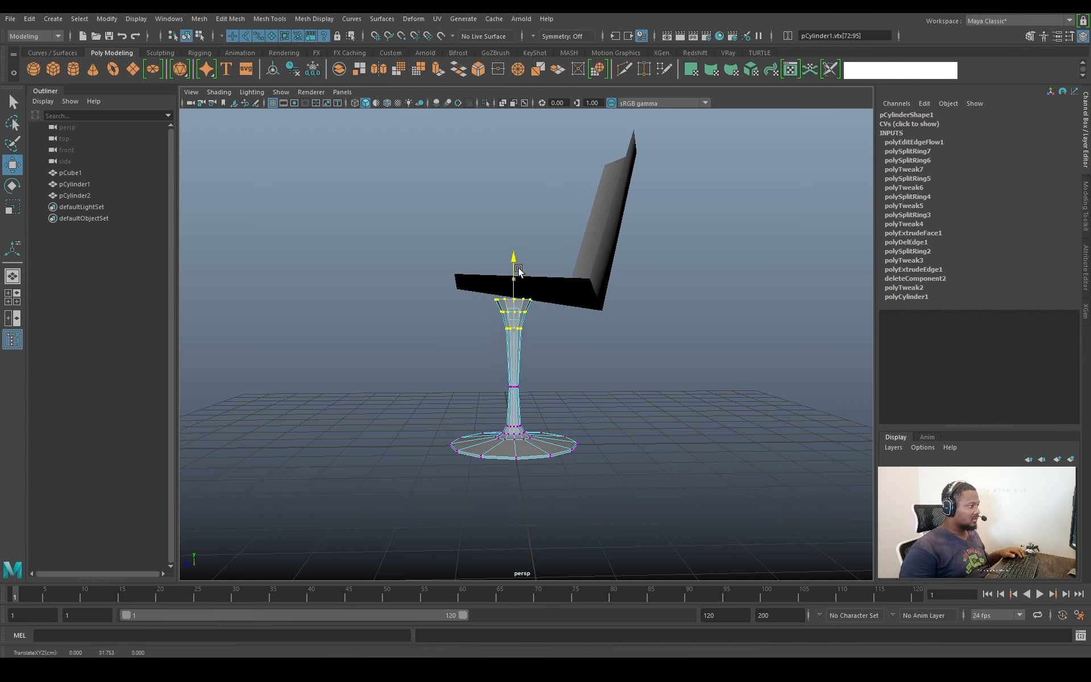
right_drag(518, 310, 562, 312)
click(713, 331)
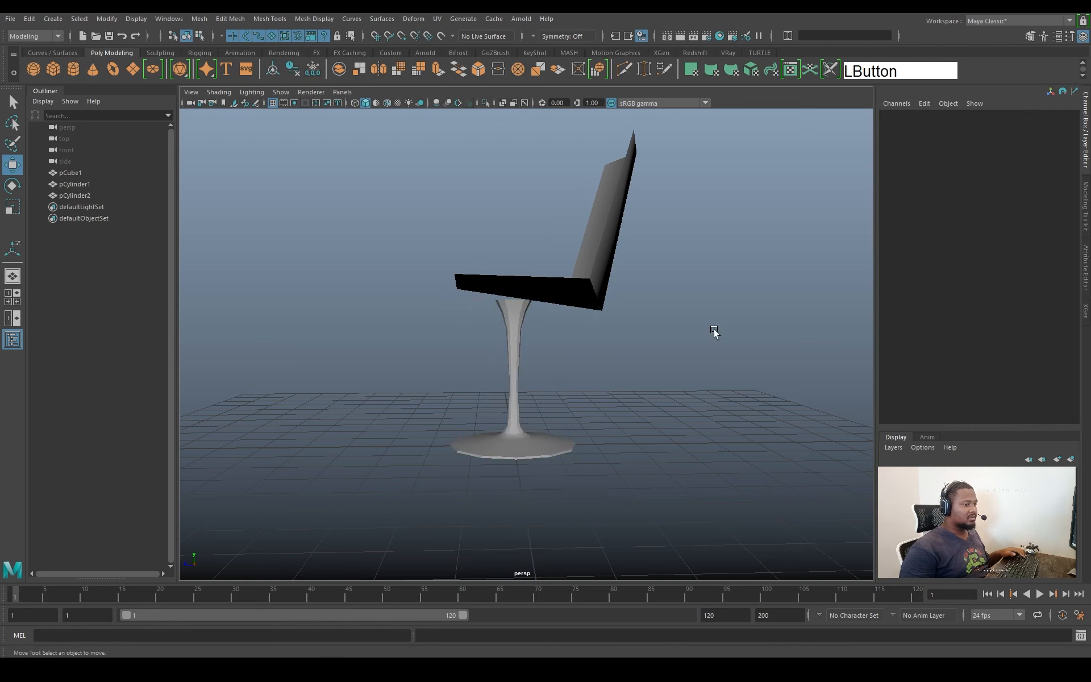
In the side view, move the seat shell forward over the pedestal to a Translate Z of about 5.679
alt+drag(714, 332, 624, 339)
click(577, 292)
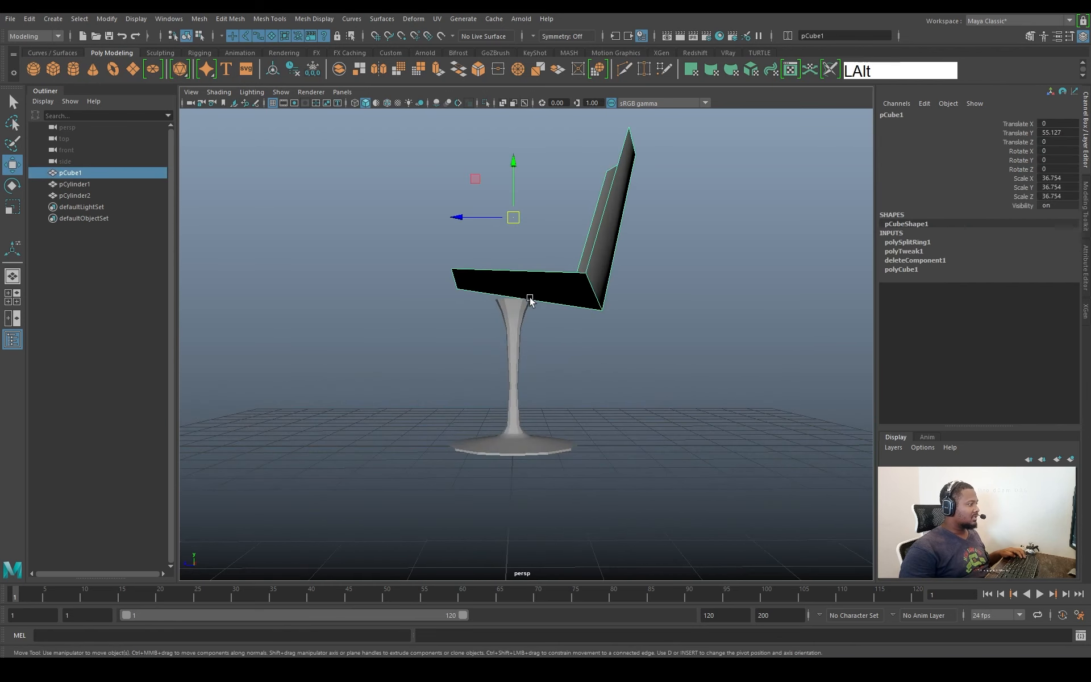
alt+drag(577, 293, 333, 134)
key(space)
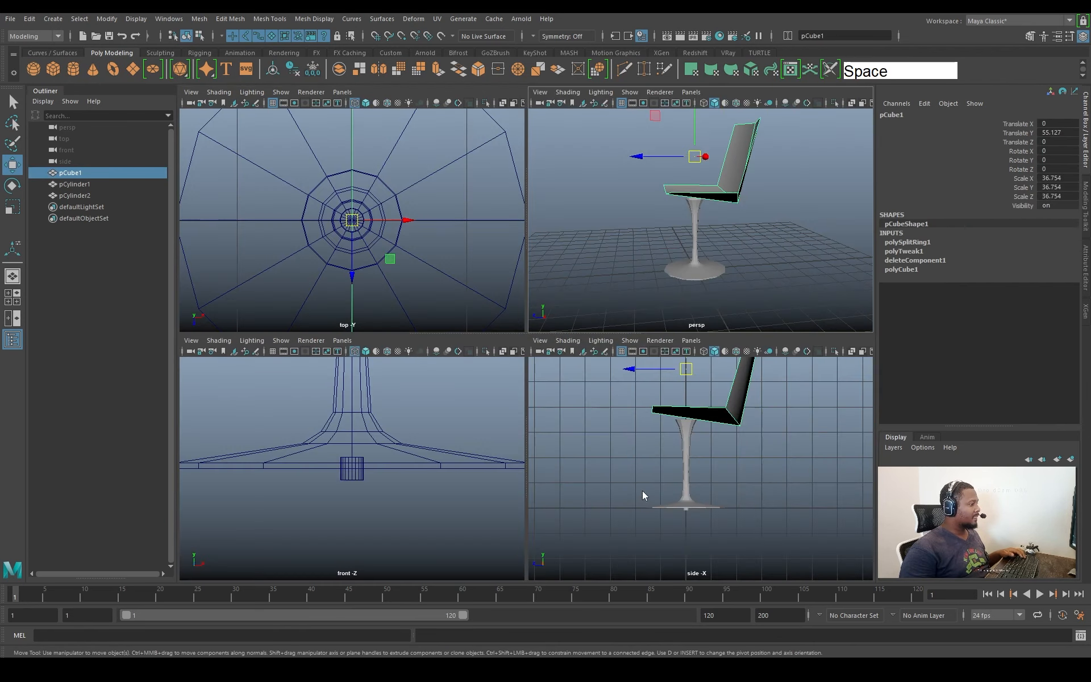
key(space)
alt+right_drag(642, 490, 520, 239)
drag(520, 254, 494, 251)
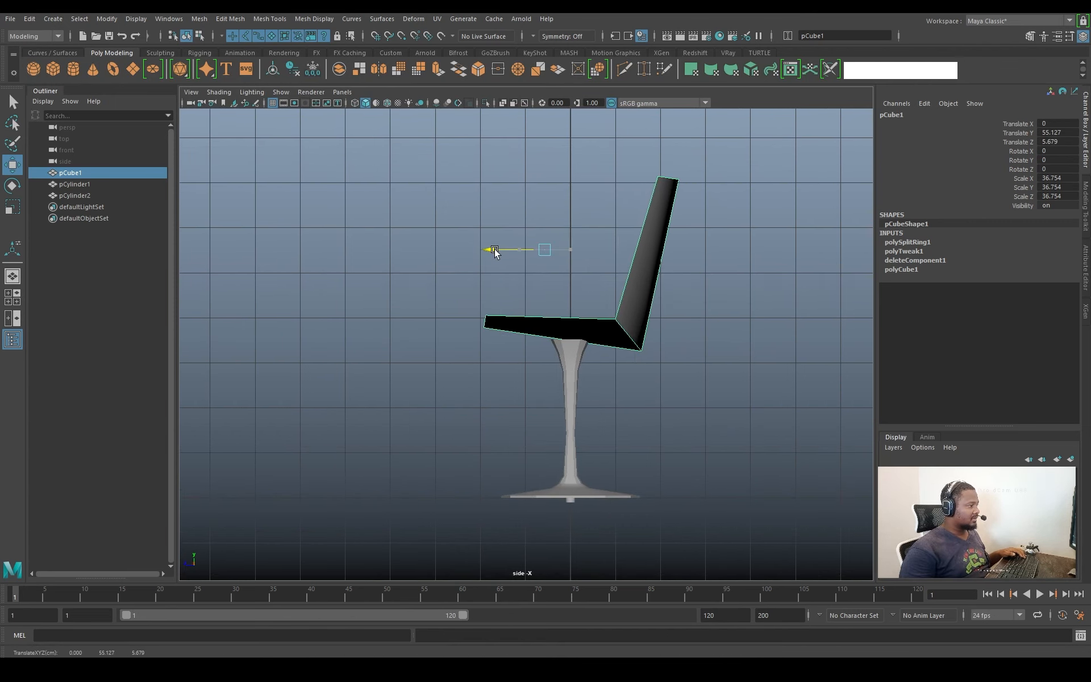
key(q)
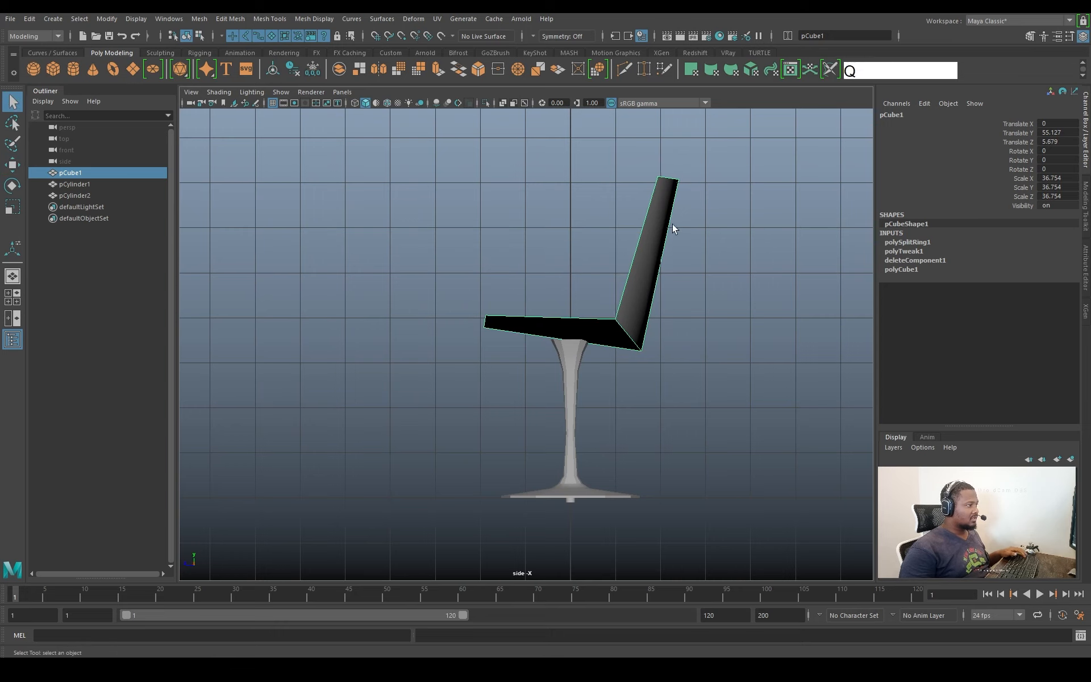
Move the backrest's top vertices slightly forward to make it more upright, and lower the seat's front-edge vertices slightly
drag(658, 138, 766, 223)
key(w)
drag(617, 179, 608, 179)
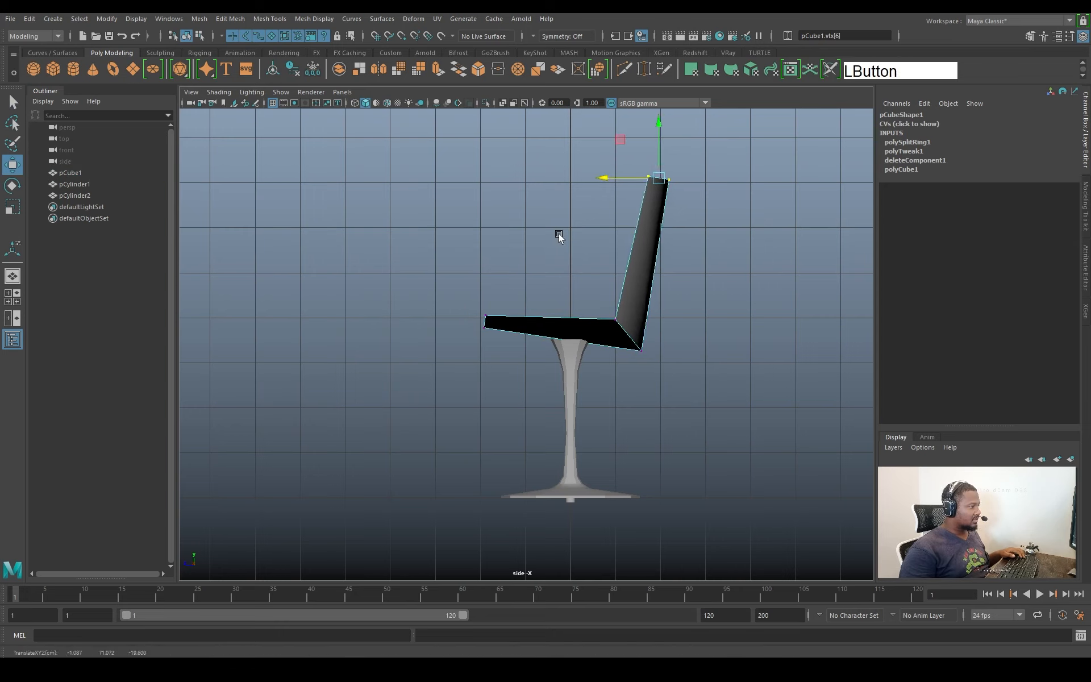
drag(458, 294, 505, 340)
drag(485, 264, 486, 271)
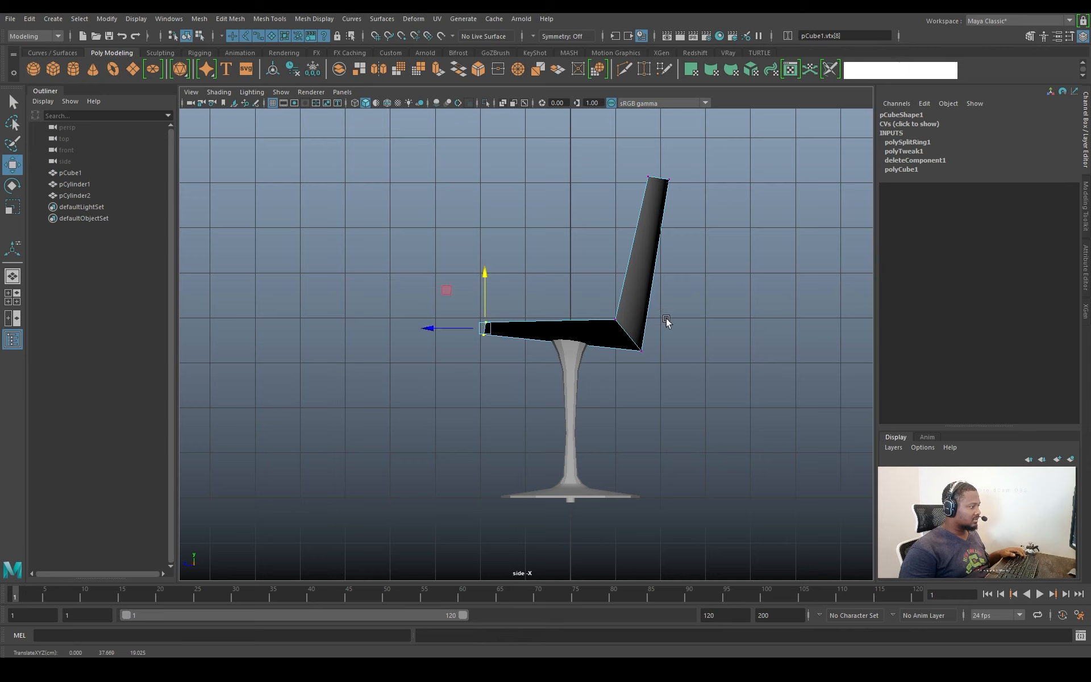
Return the seat shell to object mode and raise it slightly to a Translate Y of about 55.253
key(q)
right_drag(643, 233, 699, 217)
click(637, 268)
key(w)
drag(545, 215, 544, 215)
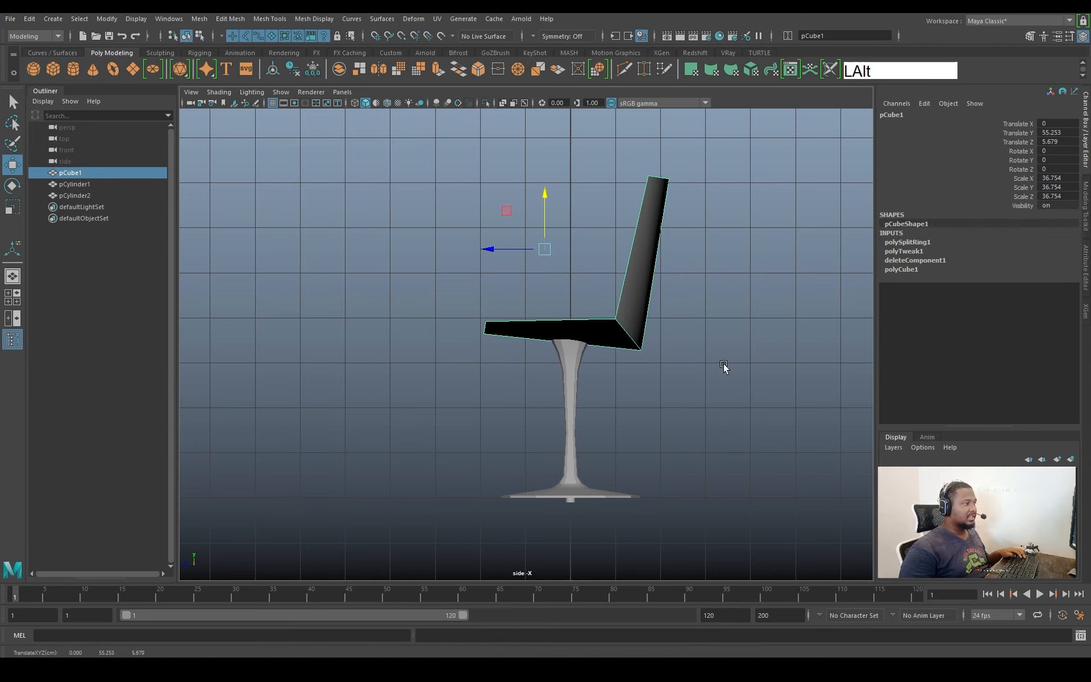
In the perspective view, widen the seat shell to a Scale X of 40.359
key(space)
key(space)
alt+drag(714, 235, 689, 331)
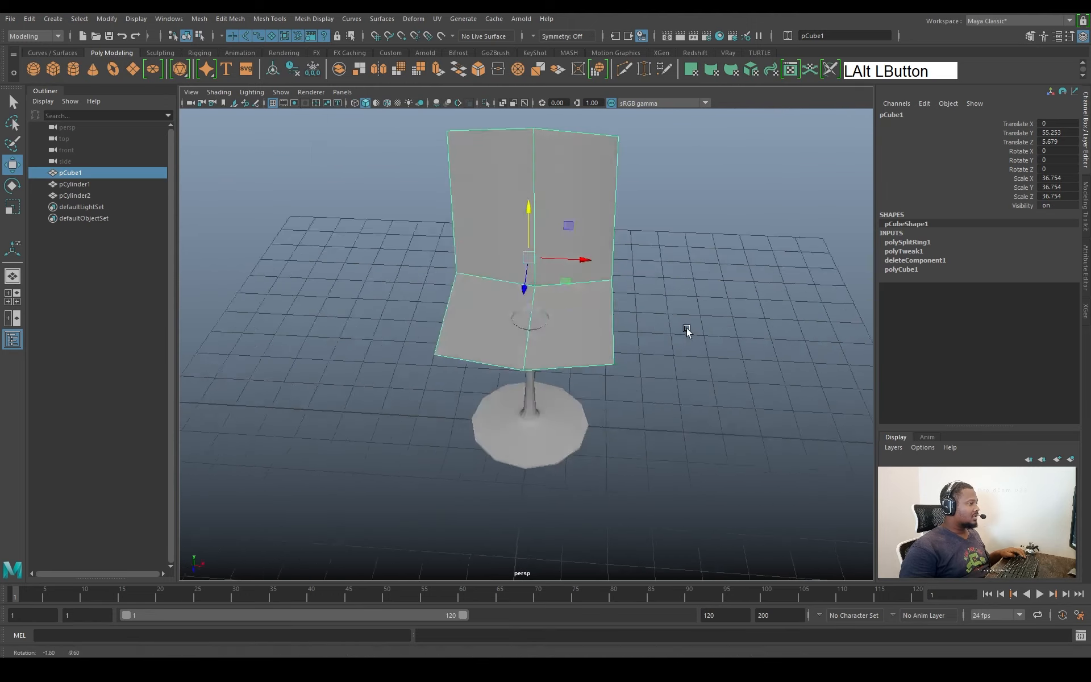
alt+right_drag(689, 332, 764, 349)
alt+drag(763, 348, 660, 342)
alt+right_drag(660, 342, 609, 327)
click(648, 344)
alt+drag(610, 326, 661, 352)
alt+middle_drag(661, 352, 674, 390)
mouse_move(674, 390)
alt+mouse_down()
mouse_move(697, 377)
mouse_move(657, 385)
alt+mouse_up()
click(576, 289)
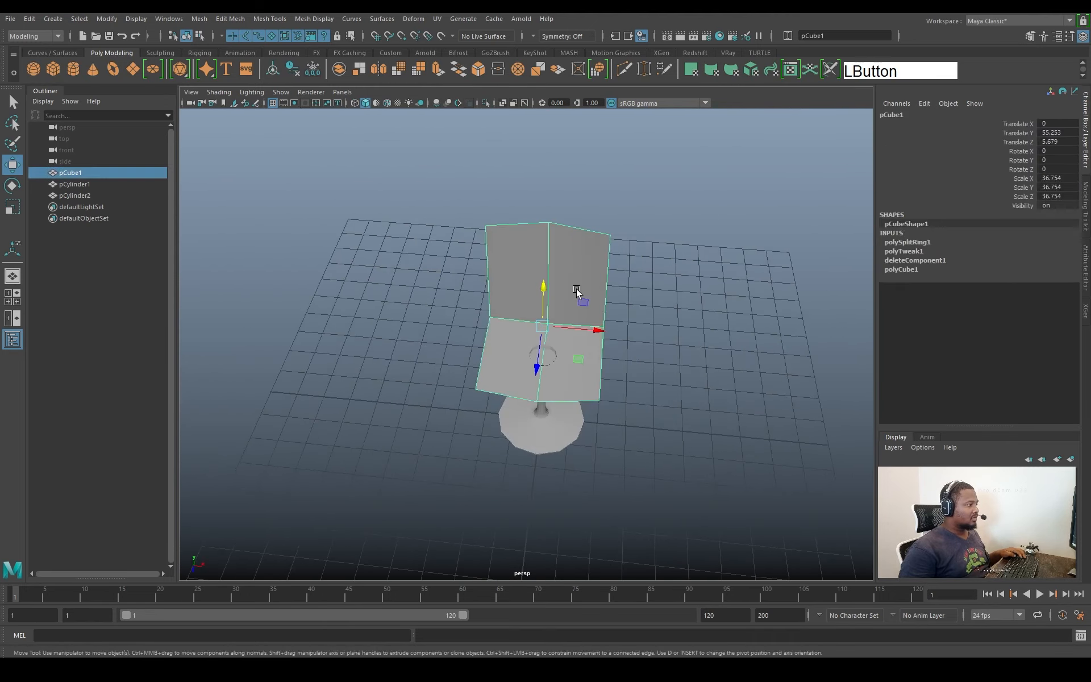
key(r)
drag(599, 329, 394, 280)
alt+middle_drag(400, 292, 507, 292)
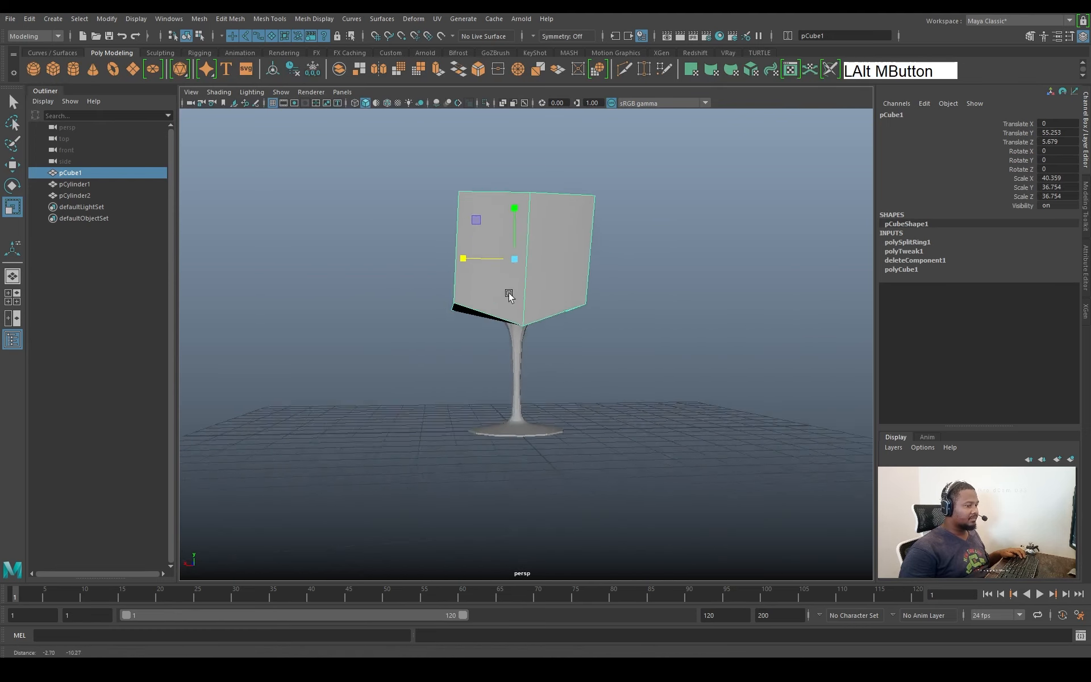
Insert an edge loop around the pedestal column below the flare, and return to object mode
alt+drag(506, 292, 515, 374)
right_drag(522, 368, 462, 375)
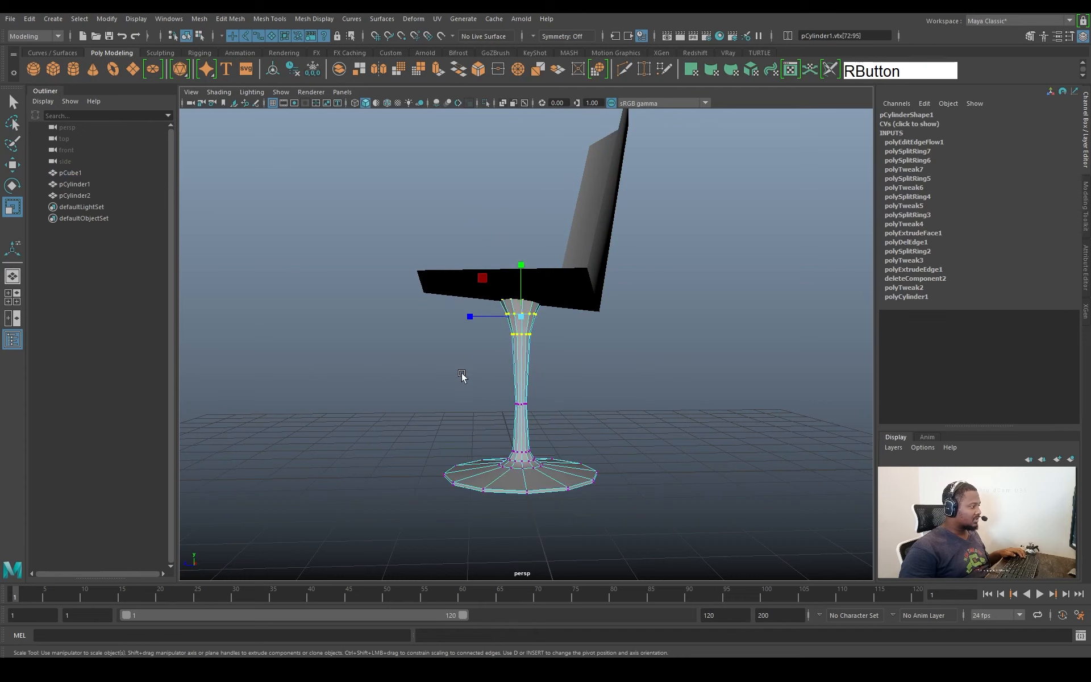
alt+middle_drag(462, 375, 595, 385)
ctrl+right_drag(542, 313, 589, 368)
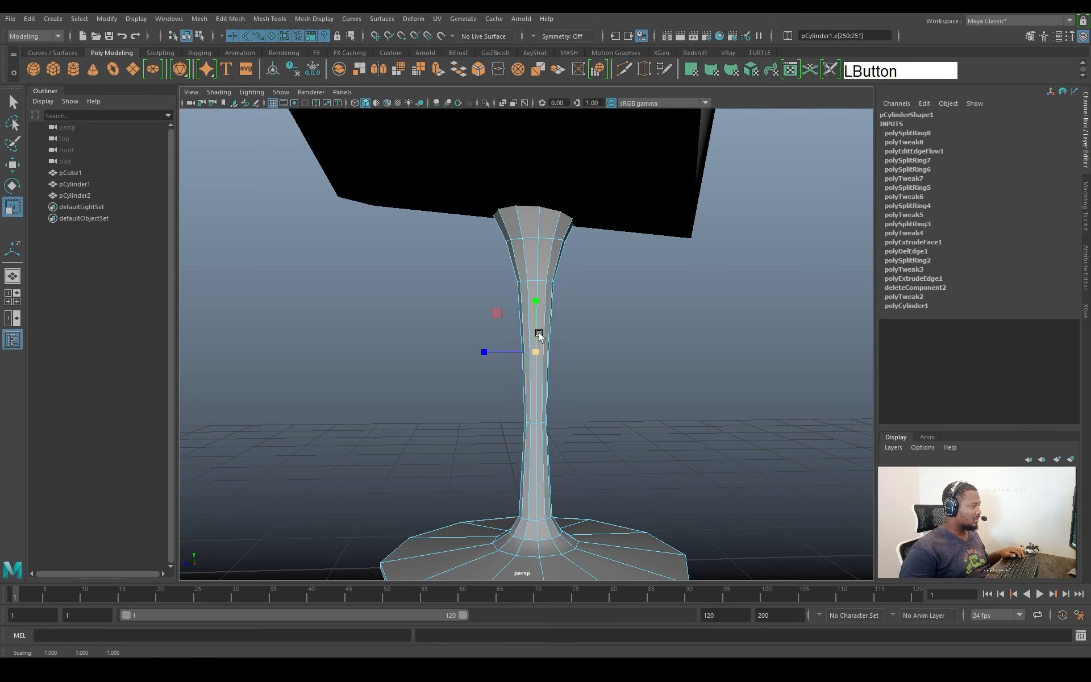
right_drag(543, 287, 604, 237)
click(727, 378)
Examine the chair's overall proportions and the pedestal's silhouette from several angles
alt+right_drag(727, 378, 533, 370)
alt+drag(533, 369, 608, 379)
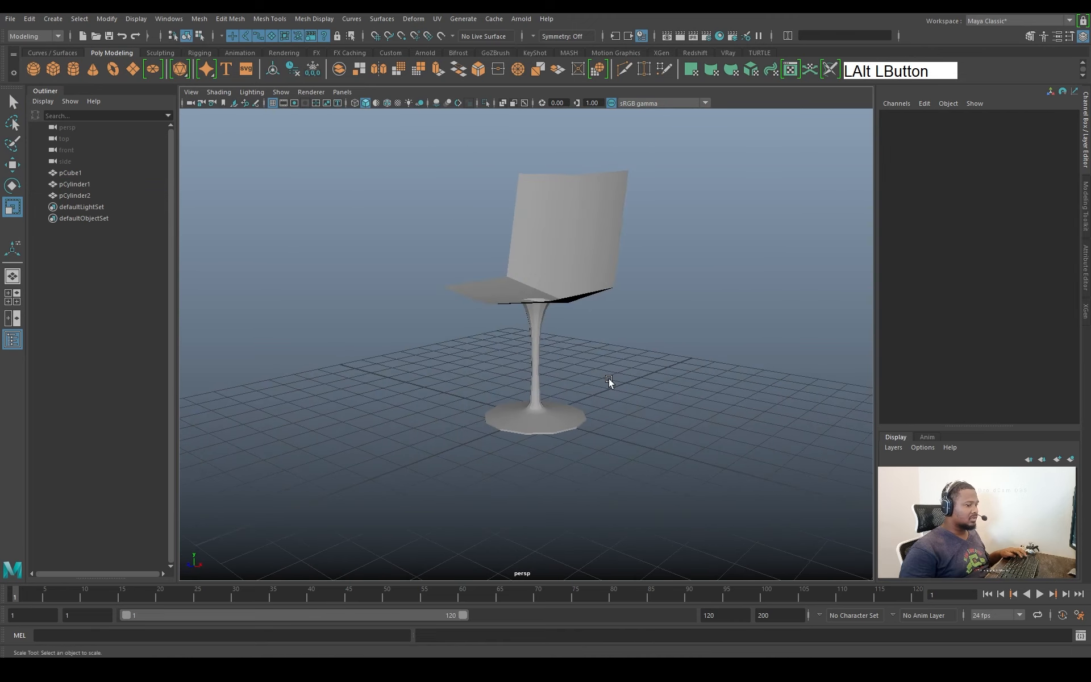
alt+right_drag(609, 379, 604, 399)
mouse_move(604, 399)
alt+mouse_down()
mouse_move(597, 429)
mouse_move(601, 396)
alt+mouse_up()
alt+right_drag(601, 397, 602, 413)
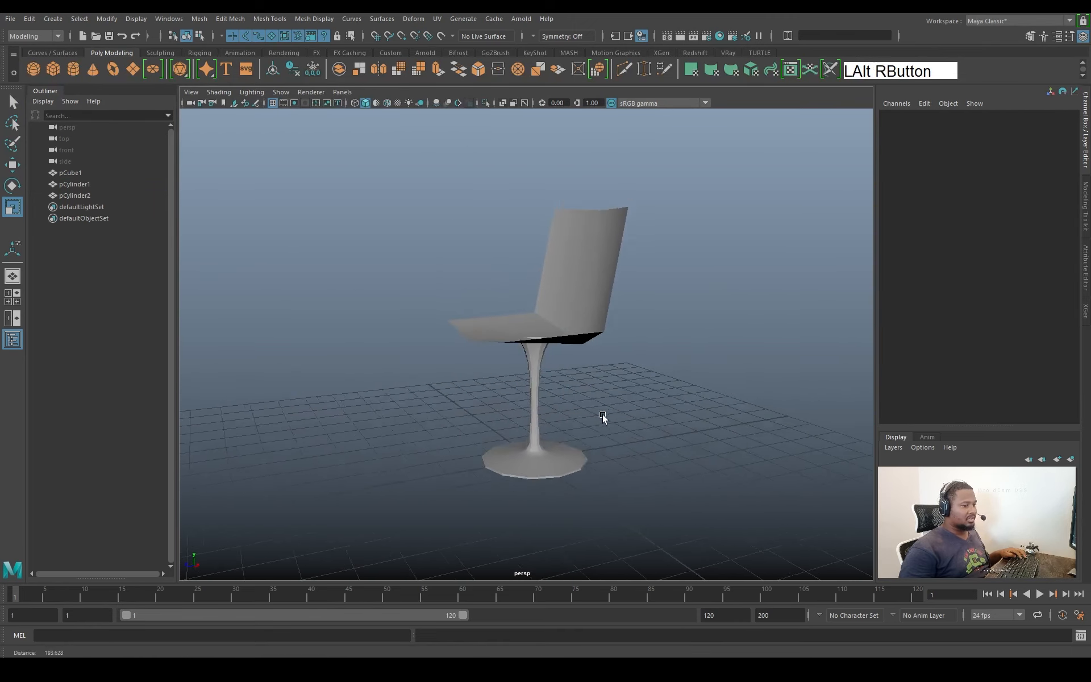
alt+drag(602, 414, 548, 384)
alt+middle_drag(548, 384, 560, 394)
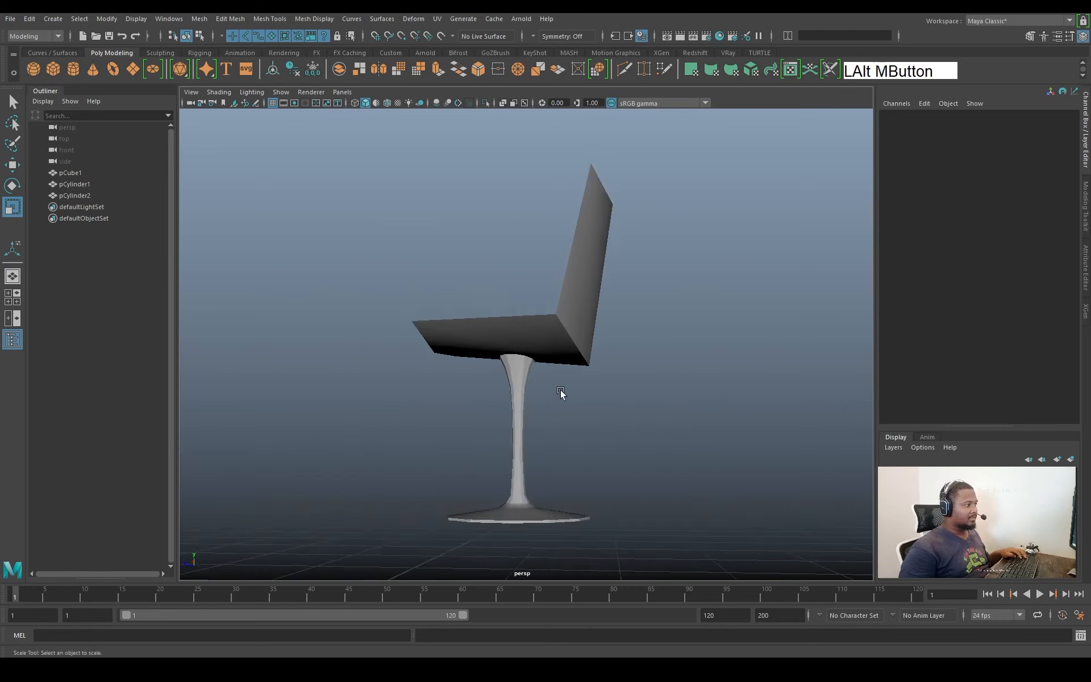
alt+drag(560, 394, 630, 402)
Insert an edge loop across the middle of the seat between the front edge and the backrest crease, and return to object mode
click(608, 375)
alt+right_drag(608, 375, 636, 380)
alt+drag(637, 380, 646, 390)
alt+middle_drag(646, 390, 684, 428)
alt+drag(684, 429, 638, 370)
alt+middle_drag(638, 370, 646, 308)
alt+drag(646, 308, 606, 338)
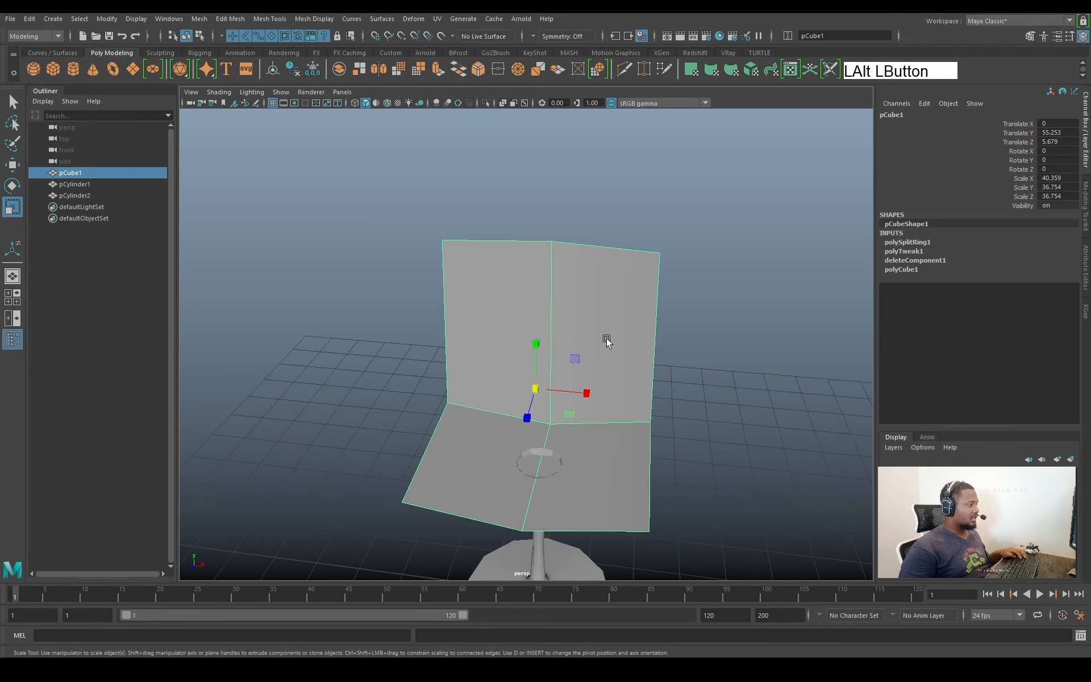
right_drag(619, 308, 619, 282)
click(540, 458)
ctrl+right_drag(692, 414, 667, 486)
right_drag(604, 351, 638, 325)
Delete the pedestal's construction history
alt+drag(603, 494, 484, 414)
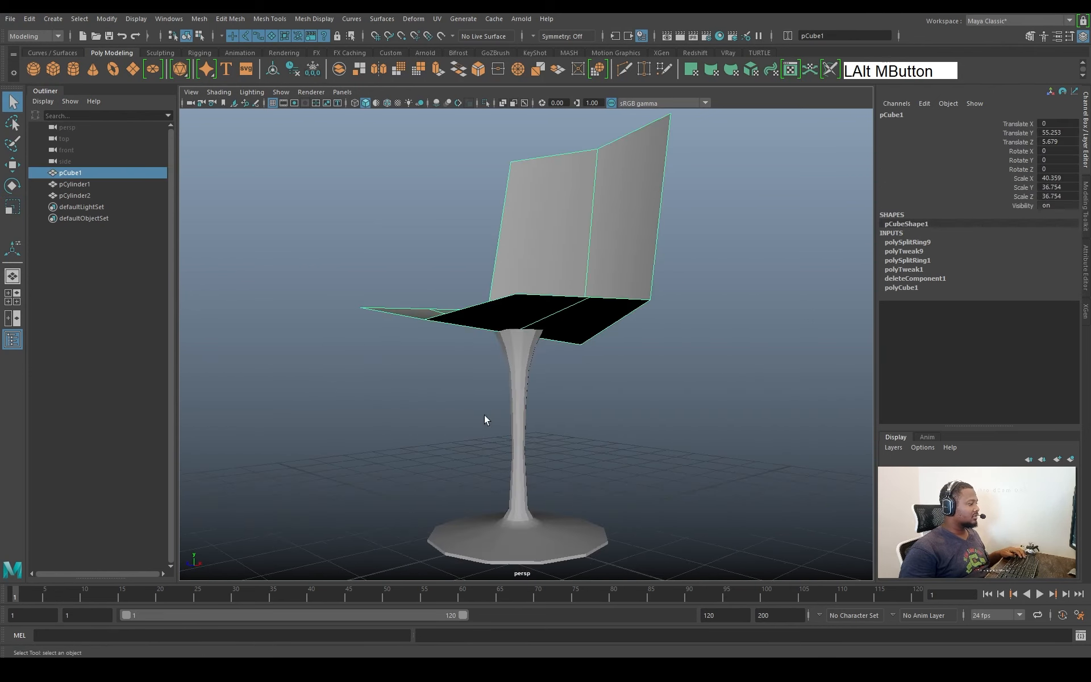
click(518, 406)
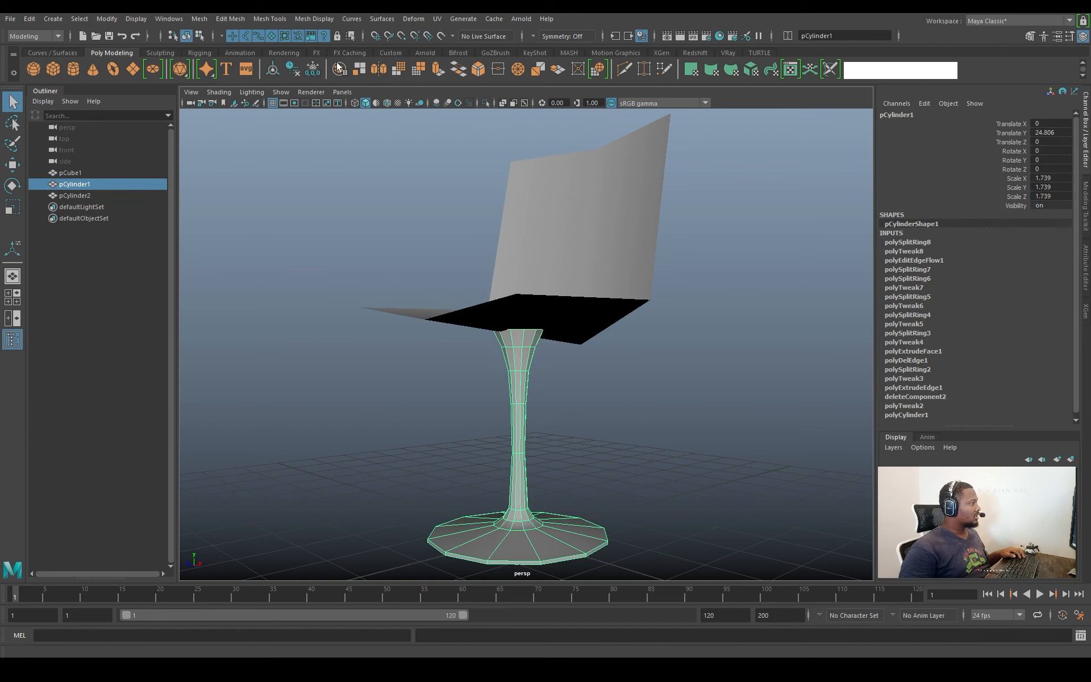
click(391, 53)
click(34, 68)
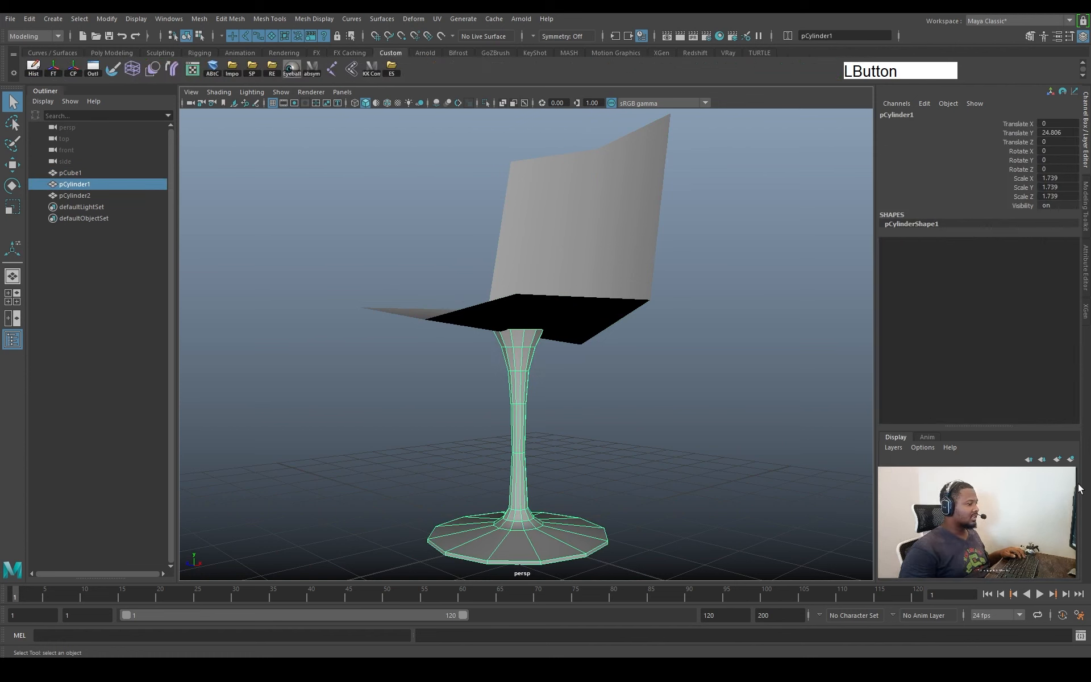
Hide the pedestal through its display layer and delete the leftover cylinder pCylinder2
click(890, 471)
alt+drag(524, 367, 490, 379)
key(Delete)
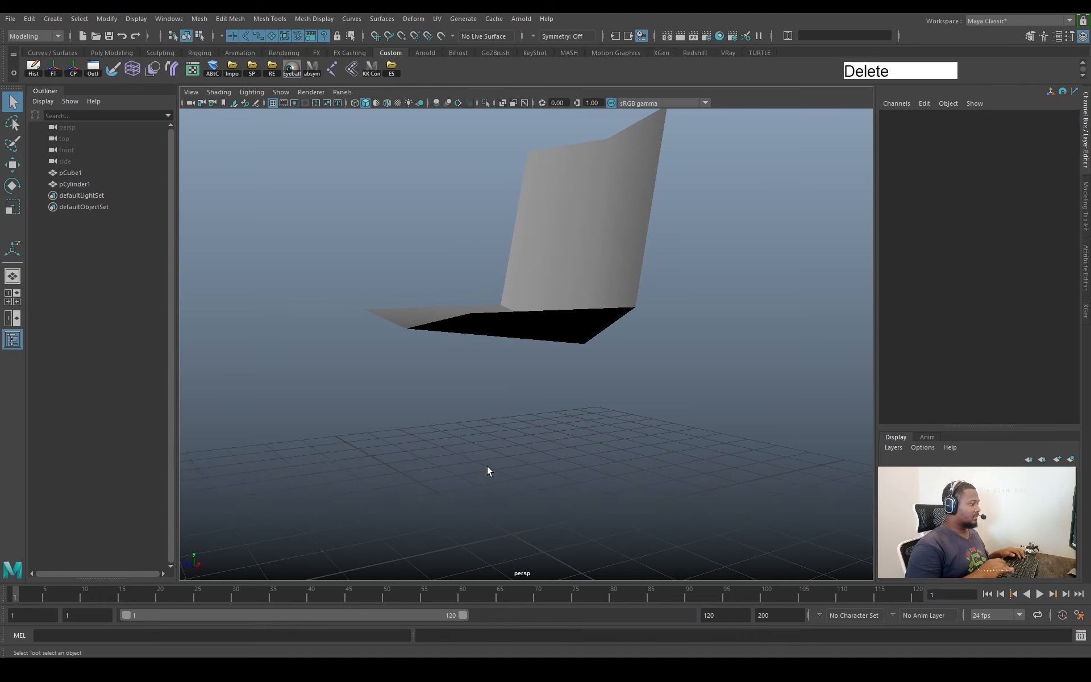
Insert a lengthwise edge loop through the middle of each half of the seat shell, and return to object mode
mouse_move(591, 362)
alt+mouse_down()
mouse_move(575, 340)
mouse_move(596, 336)
mouse_move(589, 344)
alt+mouse_up()
click(581, 343)
alt+middle_drag(588, 344, 595, 350)
alt+drag(595, 350, 676, 311)
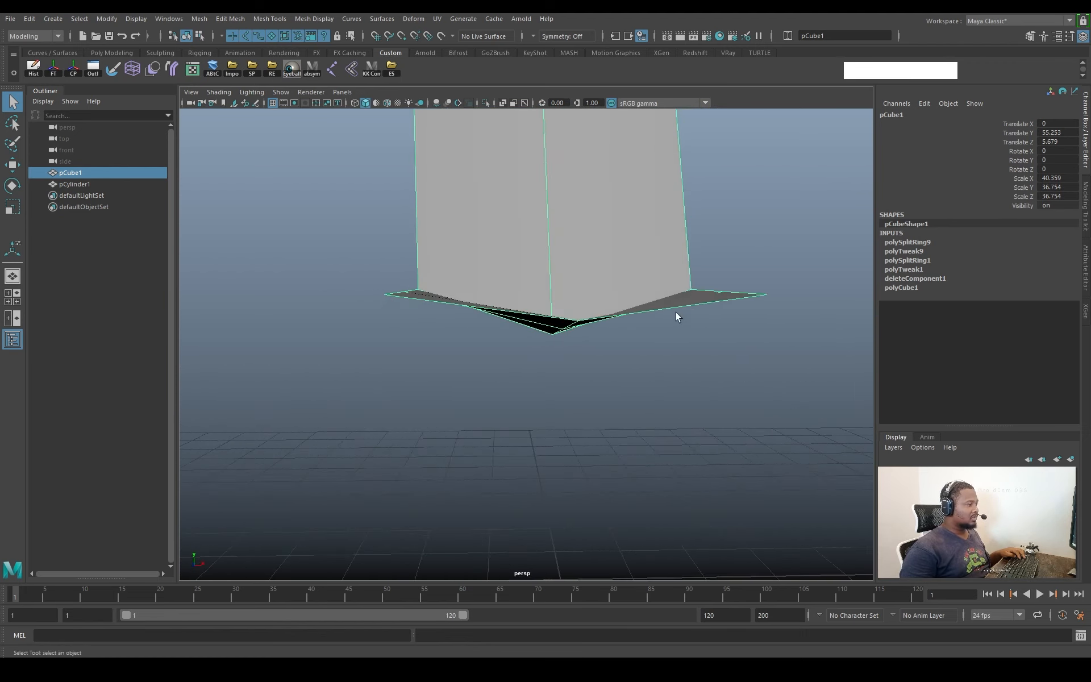
right_drag(676, 311, 767, 423)
click(646, 299)
alt+drag(568, 330, 659, 306)
click(488, 297)
key(g)
key(F8)
Turn on Object X symmetry and select the mirrored off-centre vertices in the seat's middle row
ctrl+shift+right_drag(609, 274, 667, 232)
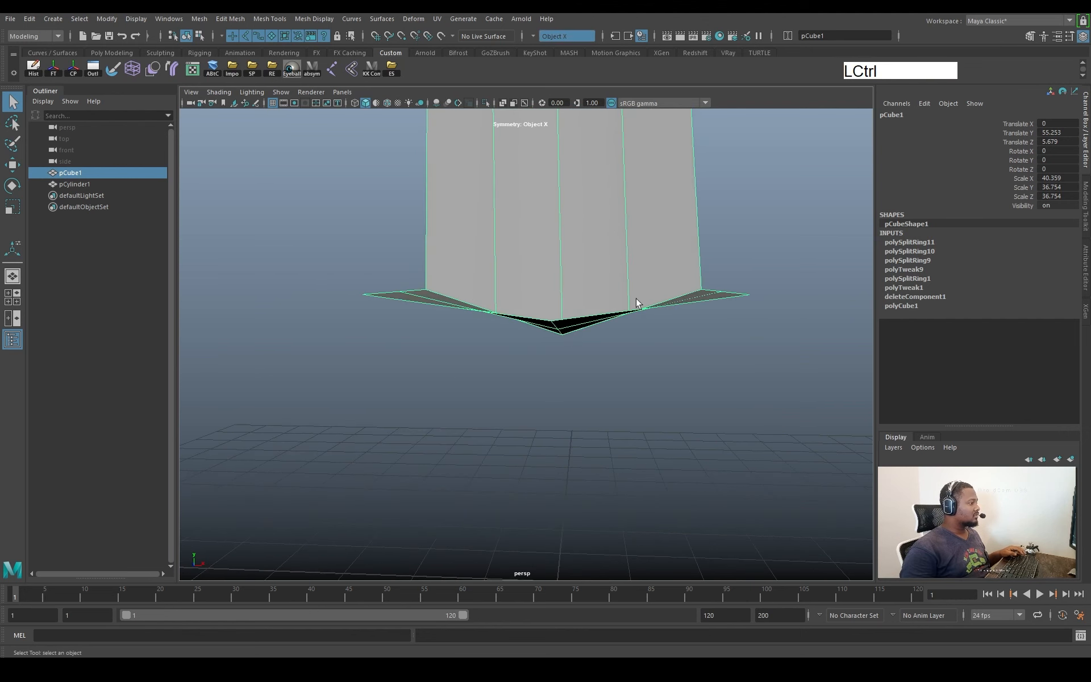
right_drag(636, 298, 583, 297)
alt+drag(633, 284, 636, 315)
click(641, 344)
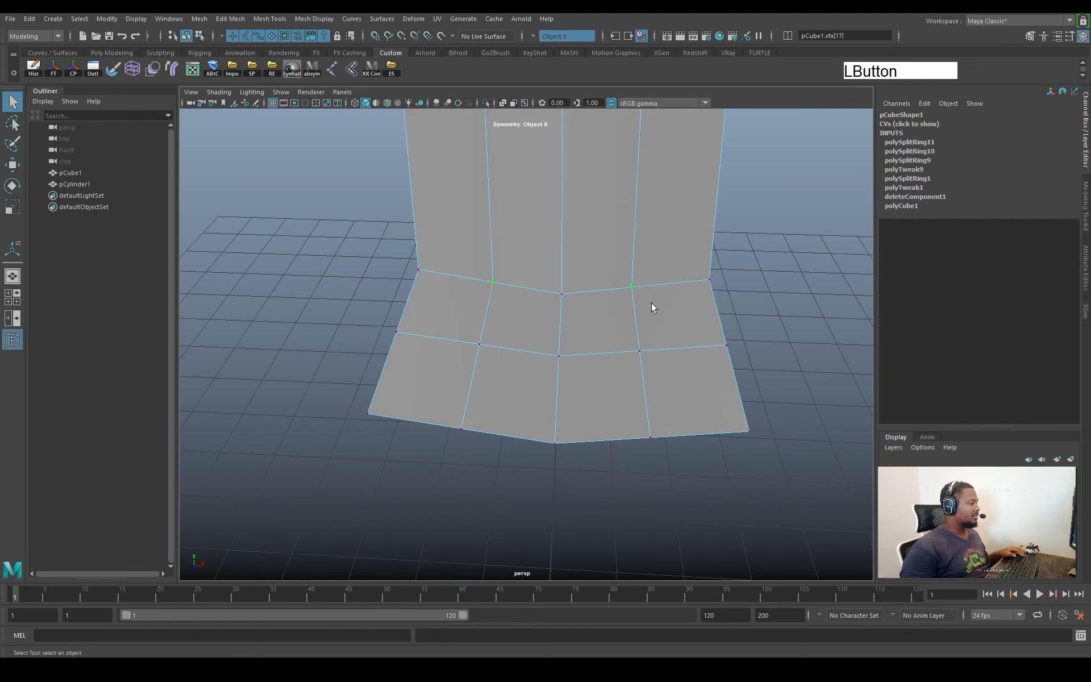
key(space)
key(space)
alt+right_drag(471, 299, 622, 337)
key(space)
key(space)
alt+drag(702, 279, 651, 241)
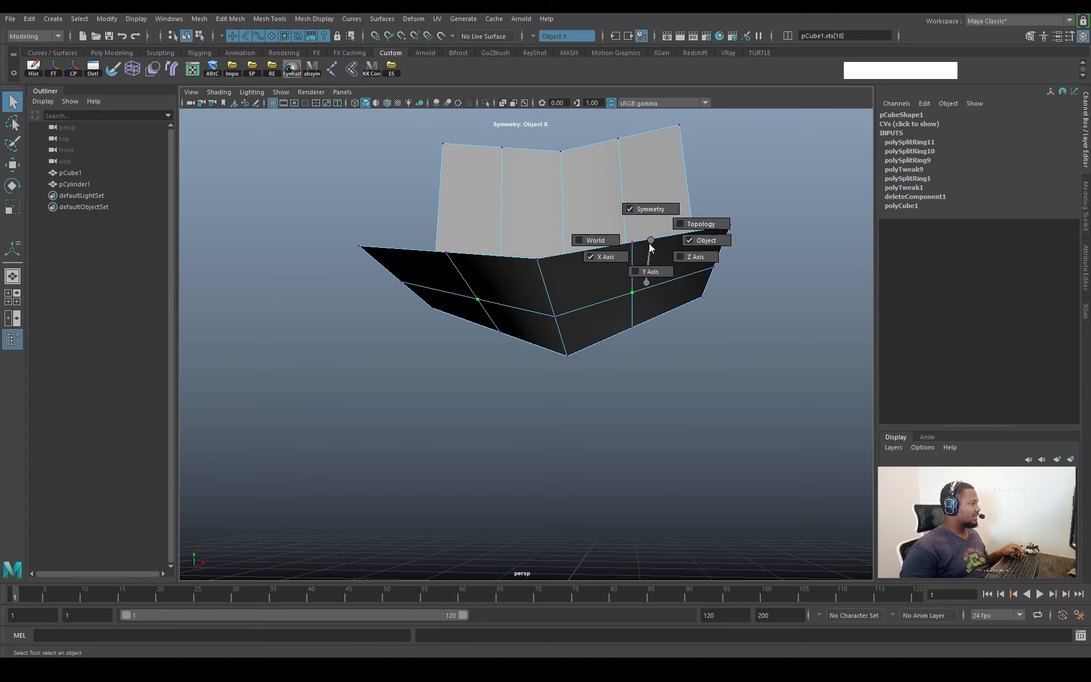
Try moving the mirrored off-centre seat edges outward along their normals, and undo the move
key(w)
mouse_move(659, 318)
alt+mouse_down()
mouse_move(653, 338)
mouse_move(649, 317)
alt+mouse_up()
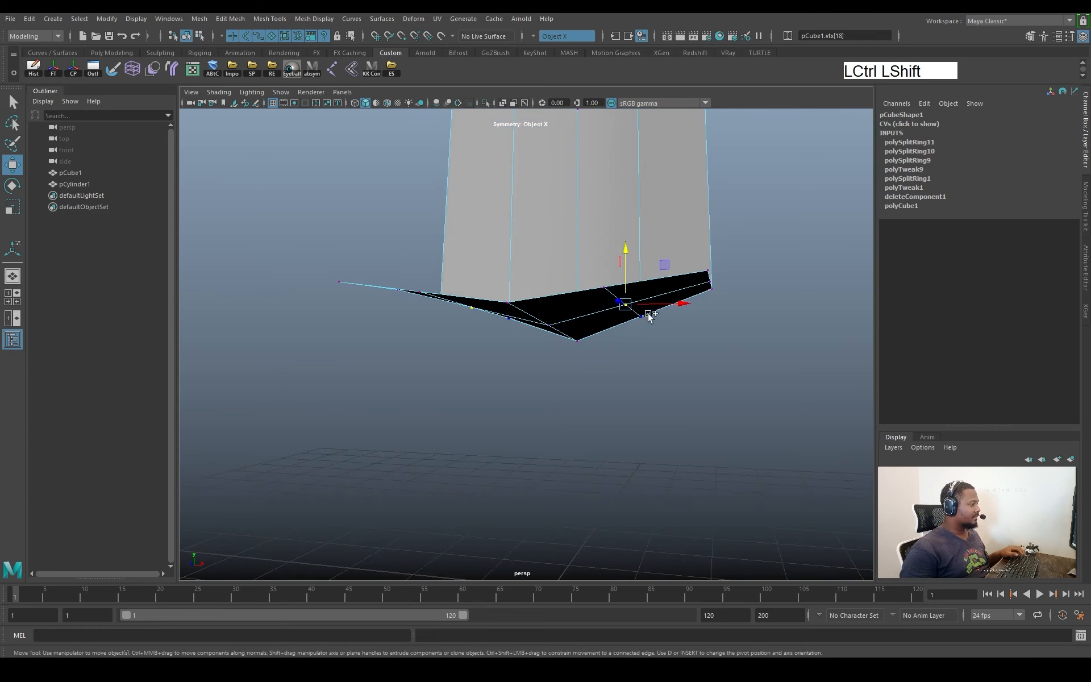
ctrl+shift+right_drag(711, 313, 745, 284)
ctrl+shift+right_drag(674, 304, 747, 272)
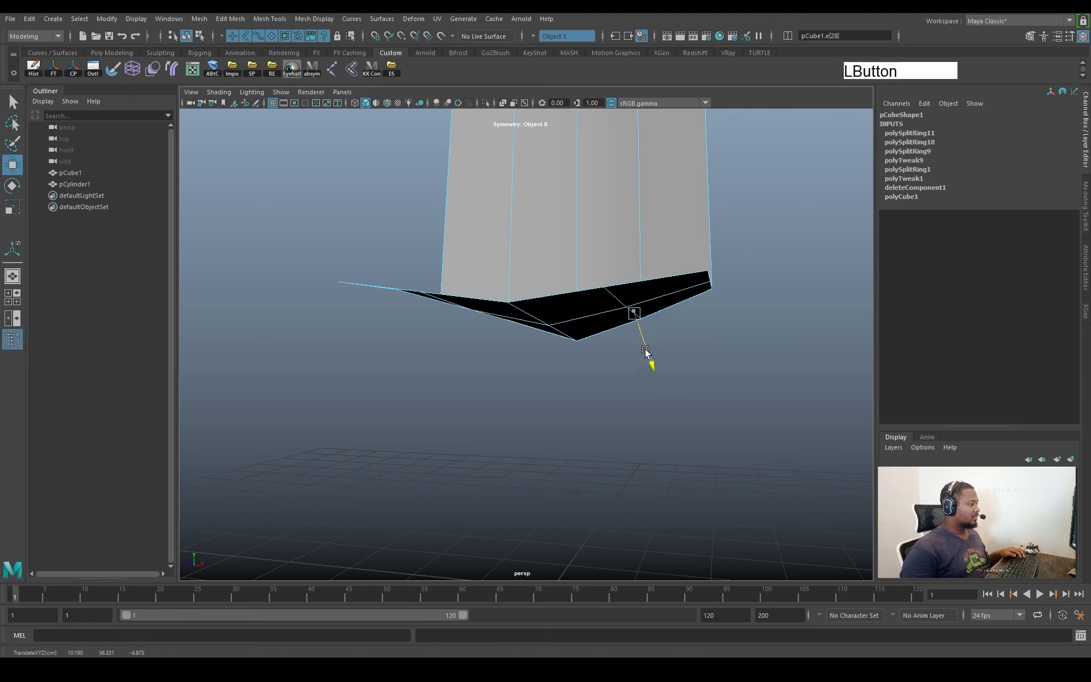
alt+drag(651, 355, 670, 329)
key(ctrl+z)
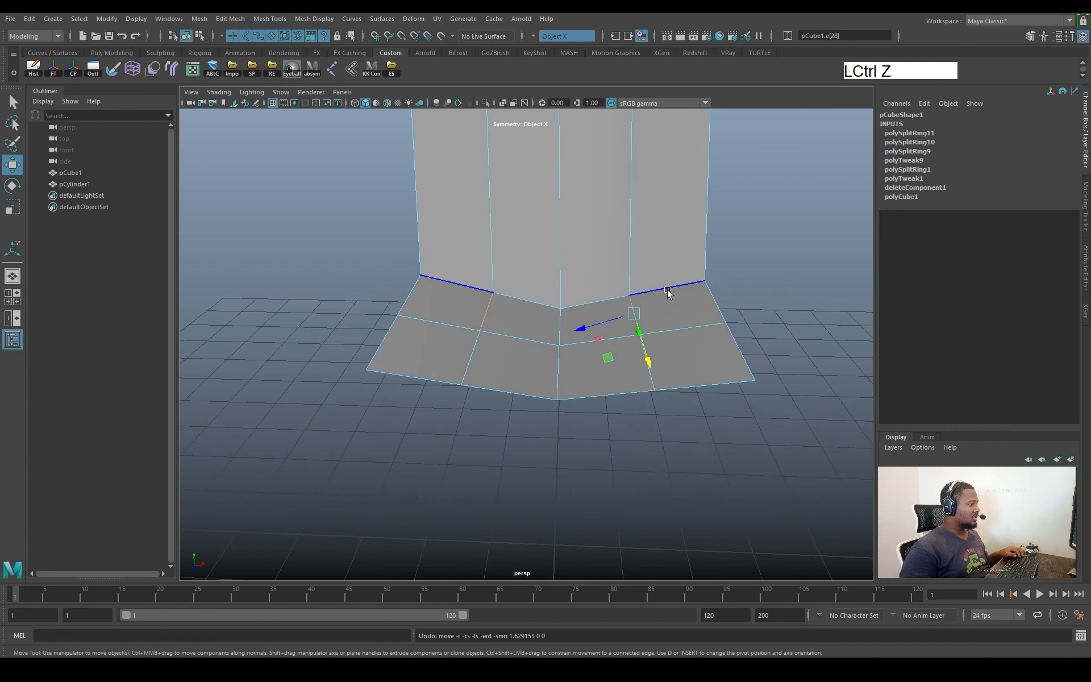
Move the mirrored off-centre vertices of the seat's front edge downward along their normals to round the seat's cross-section
alt+drag(689, 376, 665, 349)
alt+right_drag(665, 348, 588, 346)
alt+drag(587, 346, 465, 350)
key(q)
right_drag(465, 349, 379, 339)
key(w)
alt+drag(518, 418, 612, 410)
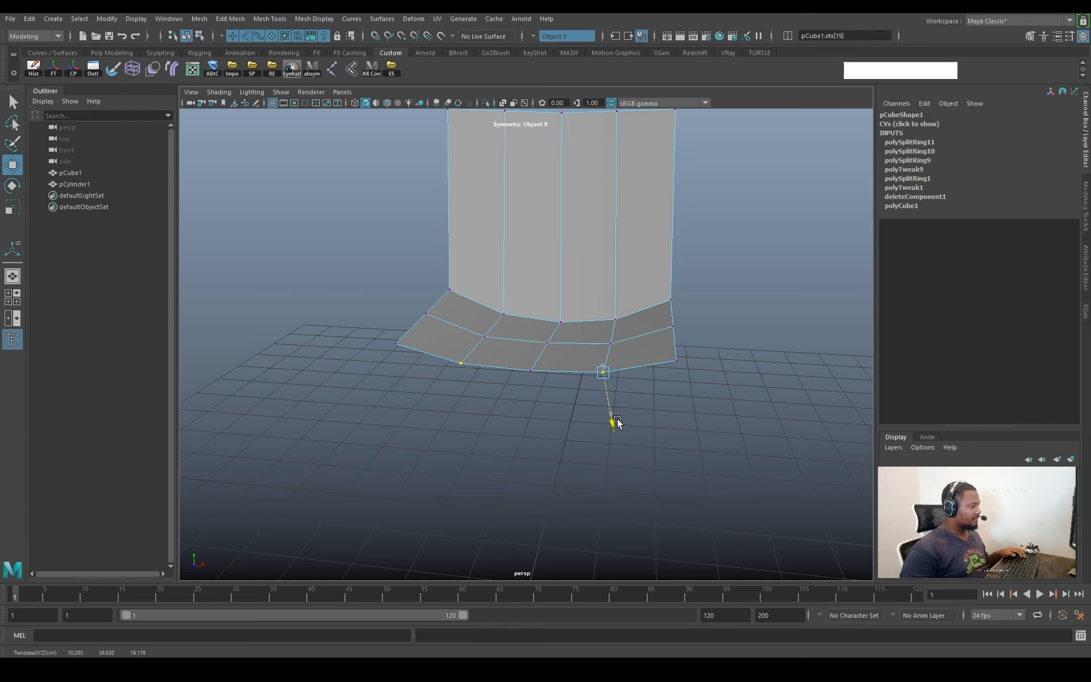
Move the mirrored off-centre vertices on the crease between seat and backrest backward to round the crease
alt+drag(623, 411, 679, 356)
alt+middle_drag(679, 355, 680, 402)
alt+right_drag(666, 364, 629, 284)
alt+drag(629, 285, 540, 401)
click(592, 264)
click(551, 337)
shift+click(535, 440)
click(534, 438)
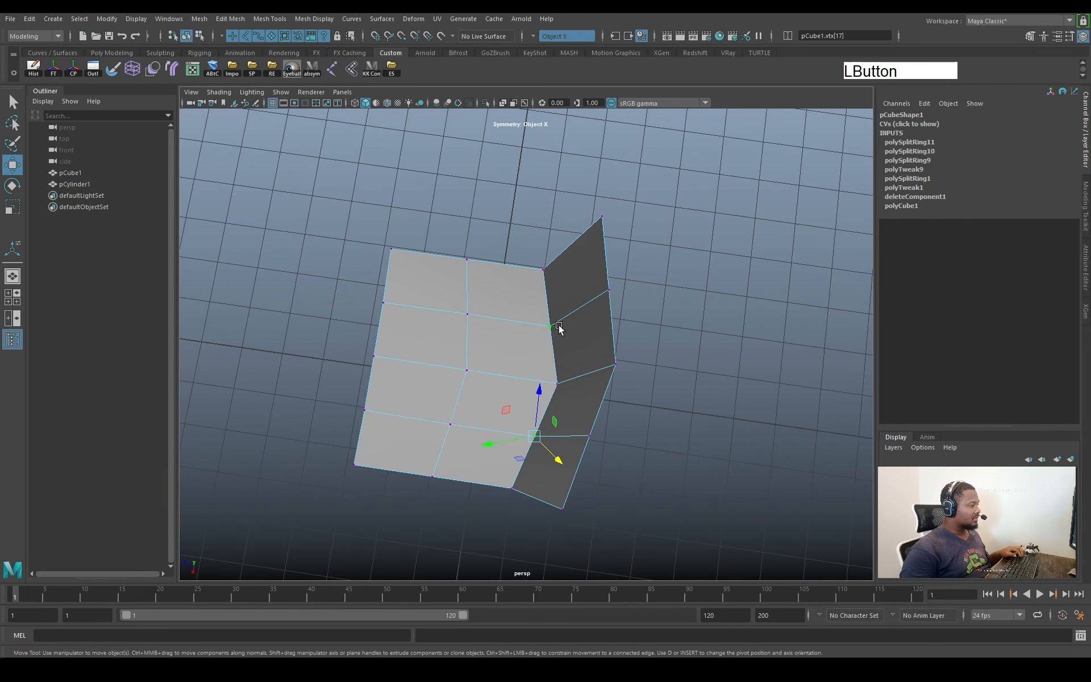
shift+click(559, 325)
click(556, 341)
shift+click(538, 438)
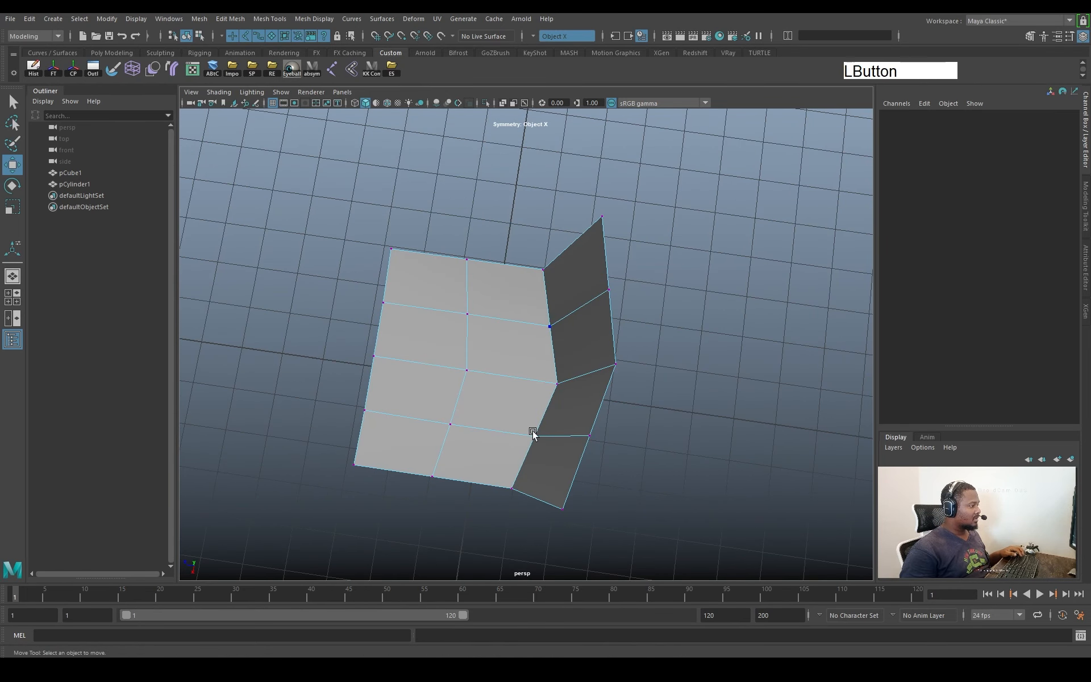
click(534, 436)
alt+drag(503, 442, 574, 428)
alt+middle_drag(574, 427, 572, 377)
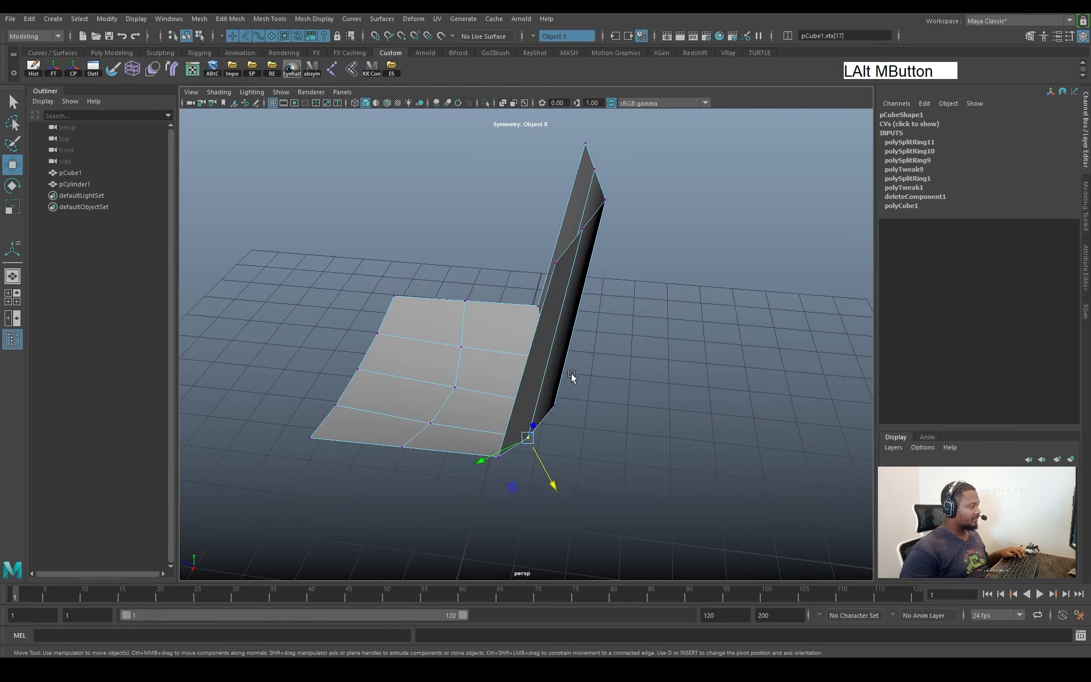
alt+drag(573, 378, 557, 456)
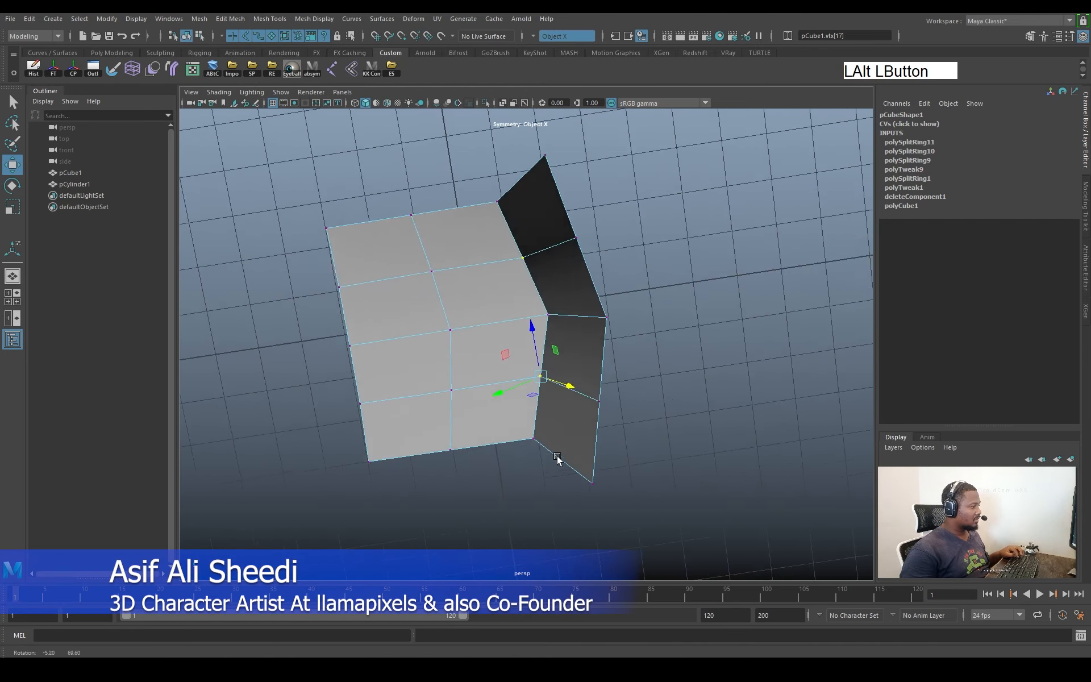
ctrl+shift+right_drag(623, 344, 623, 342)
alt+drag(623, 342, 553, 343)
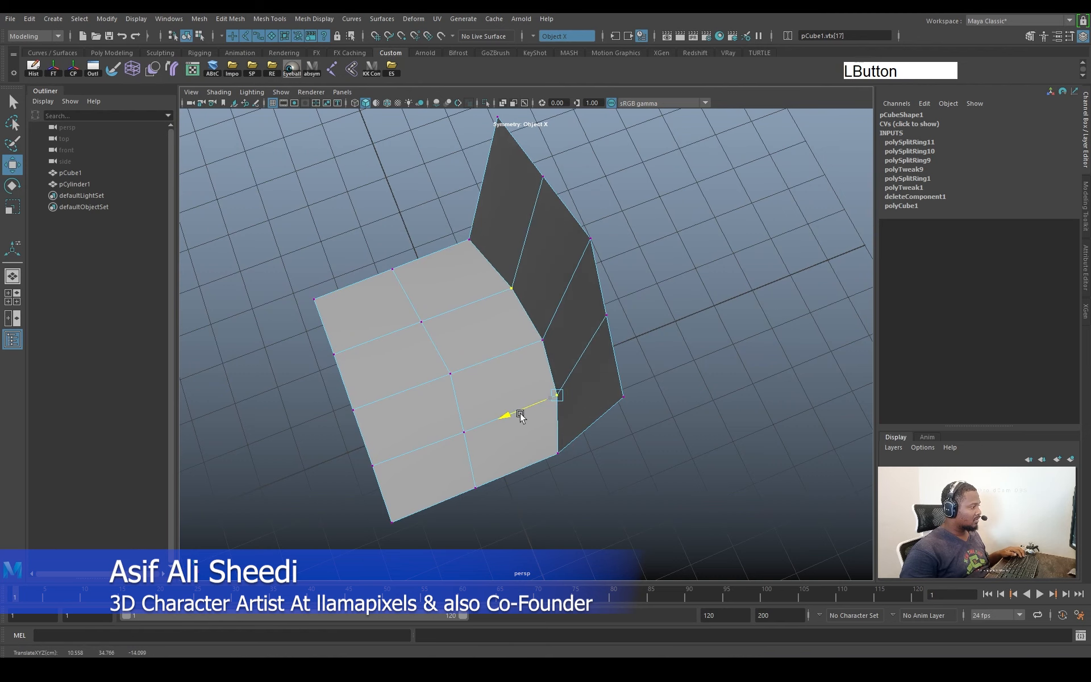
alt+drag(535, 398, 594, 319)
Move the mirrored off-centre vertices on the backrest's top edge outward to round it, and return to object mode
alt+middle_drag(594, 318, 588, 464)
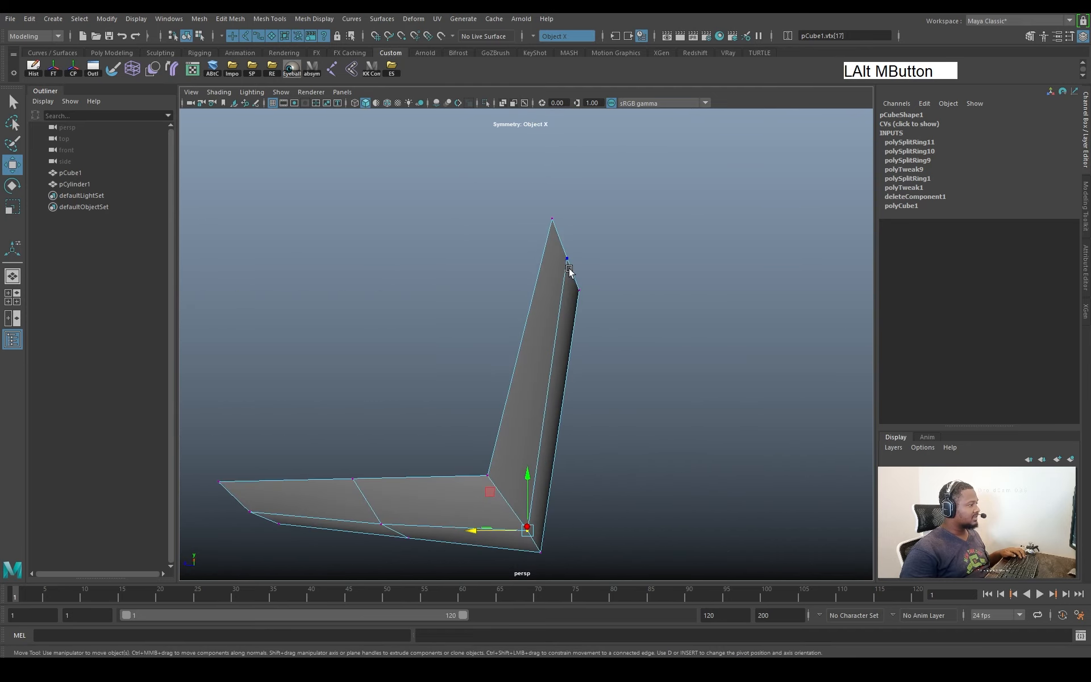
alt+drag(569, 286, 536, 336)
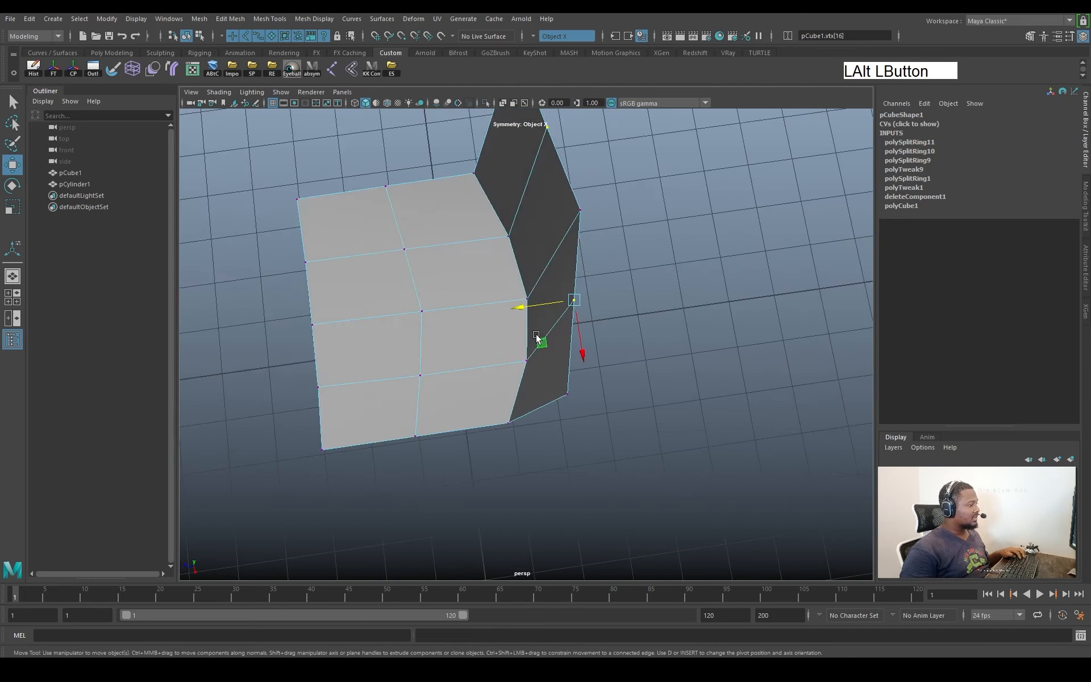
ctrl+shift+right_drag(653, 300, 534, 351)
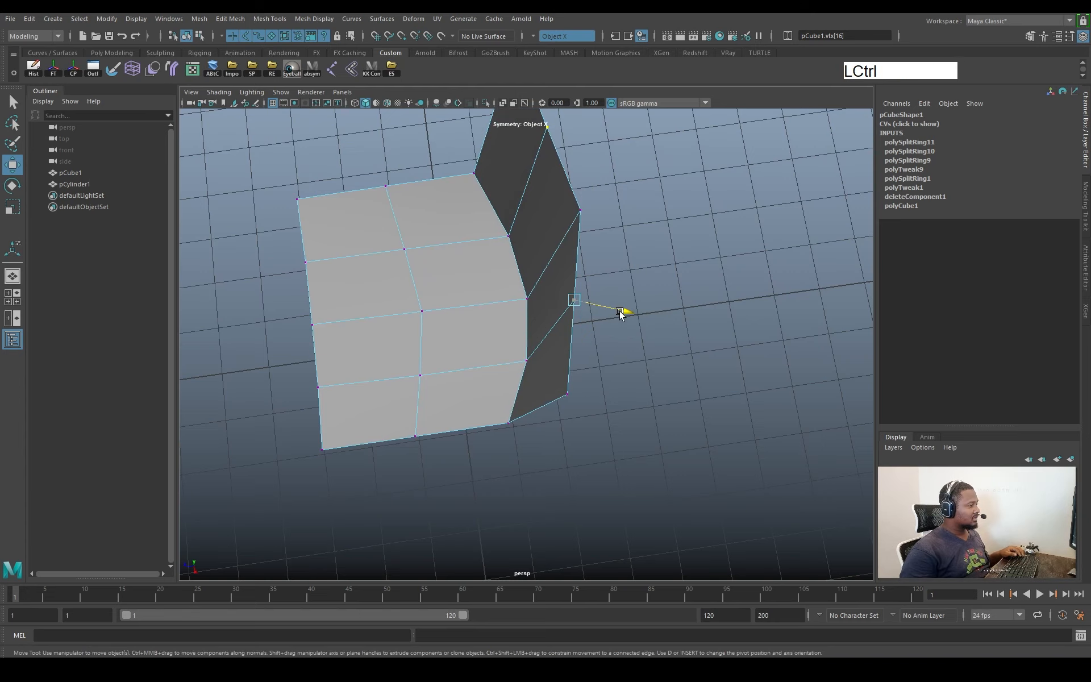
alt+drag(628, 317, 597, 360)
alt+right_drag(597, 360, 560, 358)
alt+drag(560, 358, 676, 337)
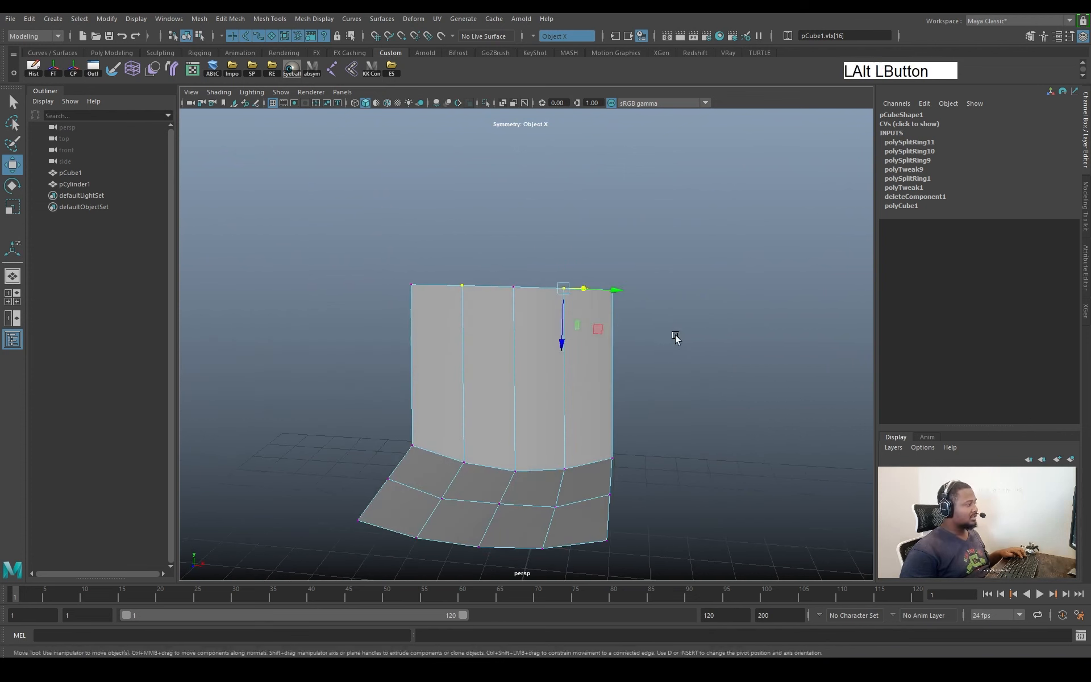
right_drag(681, 241, 691, 231)
Preview the seat shell with smooth mesh display, and switch back to the unsmoothed display
alt+drag(540, 337, 589, 341)
click(590, 340)
alt+right_drag(627, 367, 574, 329)
alt+drag(659, 328, 668, 365)
key(3)
click(667, 365)
alt+drag(550, 400, 721, 386)
click(544, 406)
key(1)
click(722, 387)
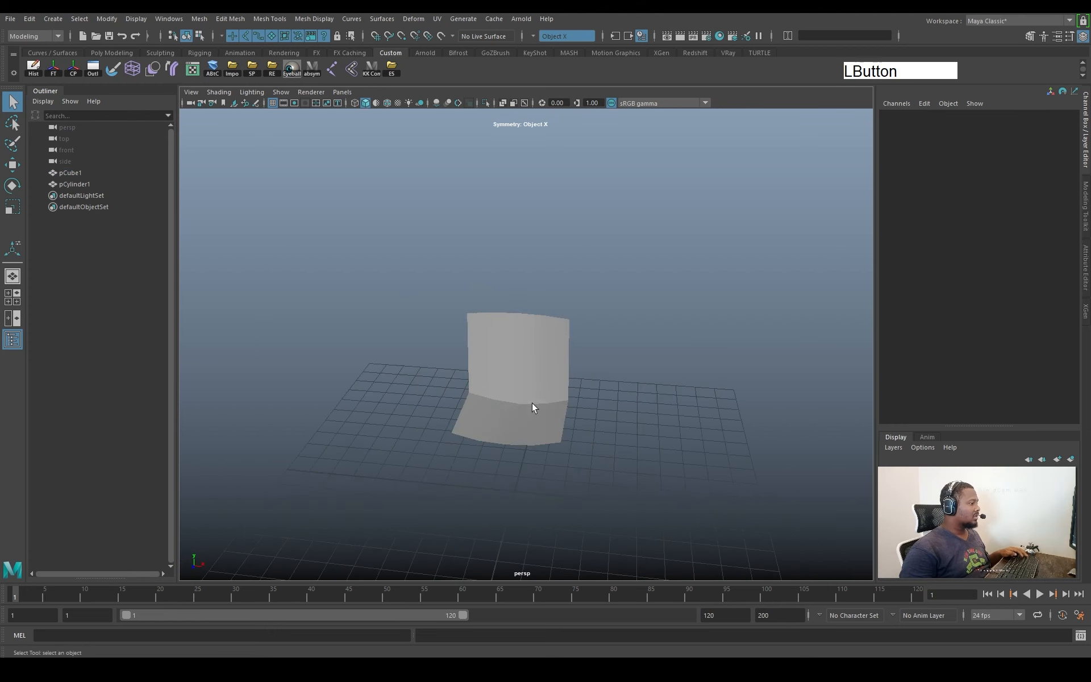
Delete the seat shell's construction history
click(532, 402)
click(33, 67)
alt+drag(483, 346, 515, 343)
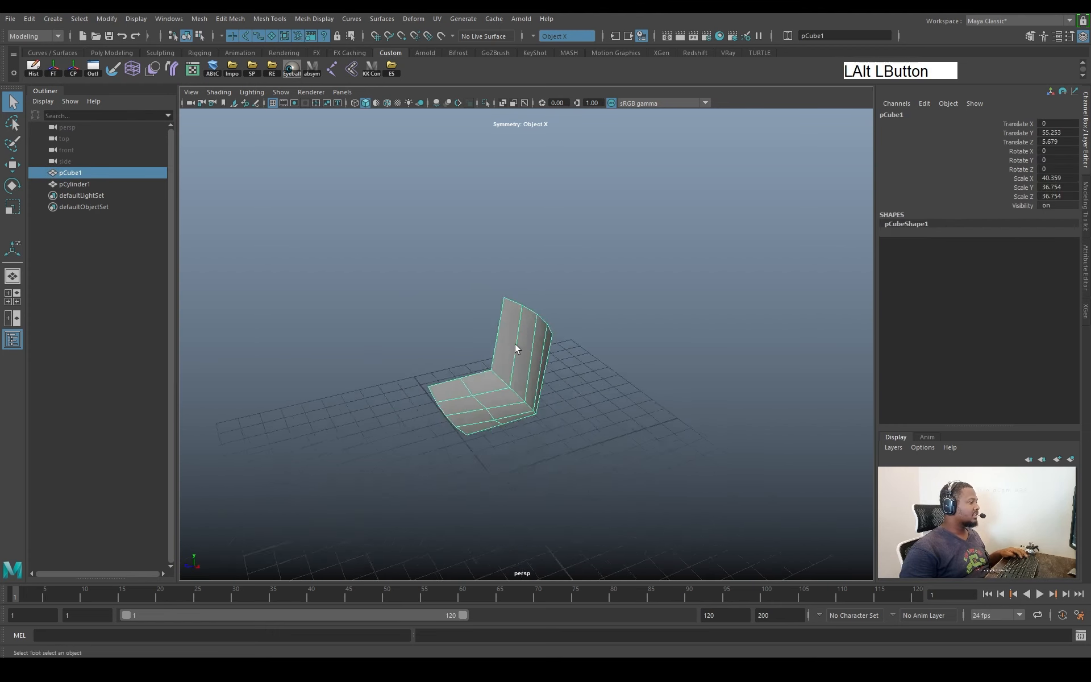
Insert an edge loop across the rear part of the seat, between its middle loop and the backrest crease
scroll(772, 387, up, 5)
alt+middle_drag(771, 387, 758, 373)
alt+drag(758, 374, 591, 381)
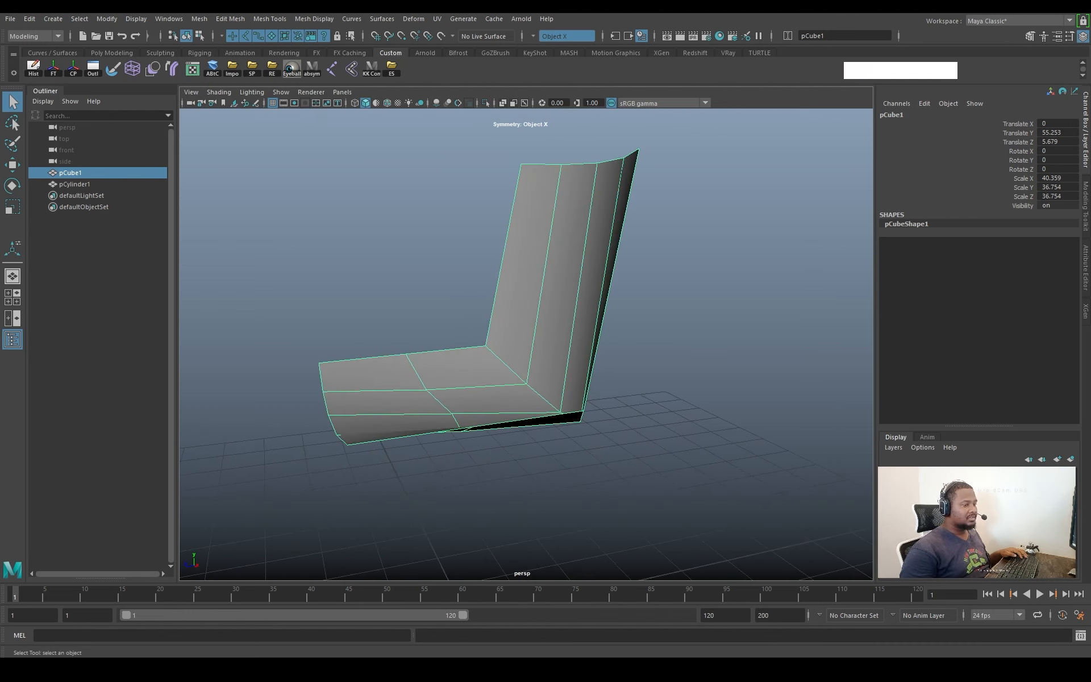
alt+middle_drag(602, 362, 500, 324)
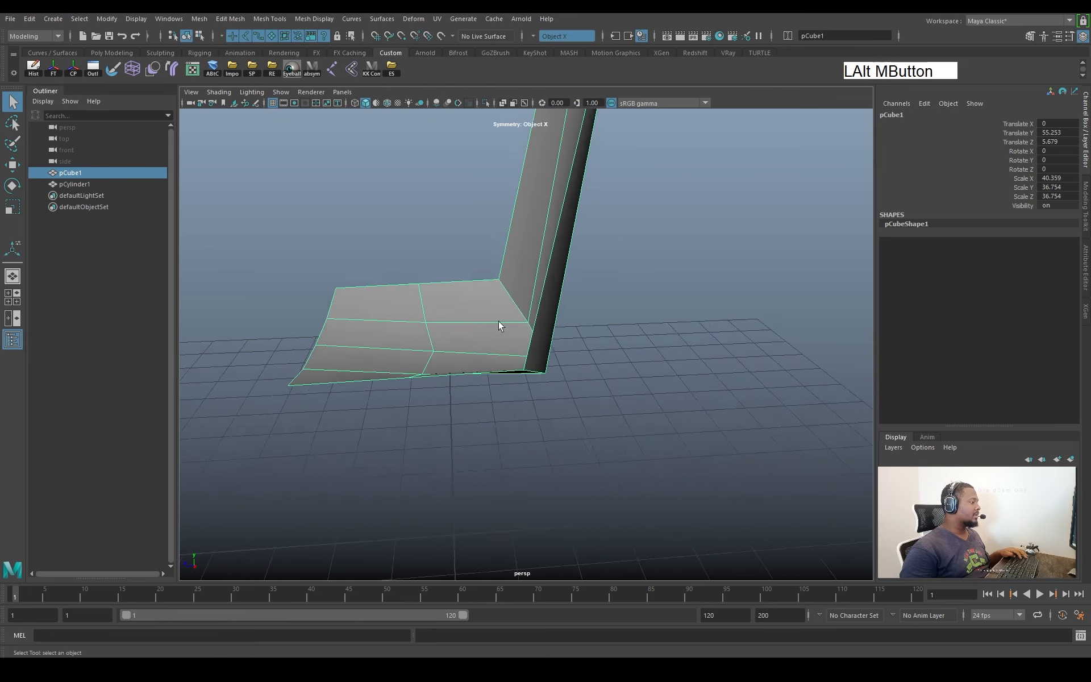
mouse_move(500, 323)
alt+mouse_down()
mouse_move(589, 382)
mouse_move(549, 327)
mouse_move(487, 329)
mouse_move(502, 345)
alt+mouse_up()
right_drag(501, 345, 467, 305)
ctrl+right_drag(595, 299, 613, 418)
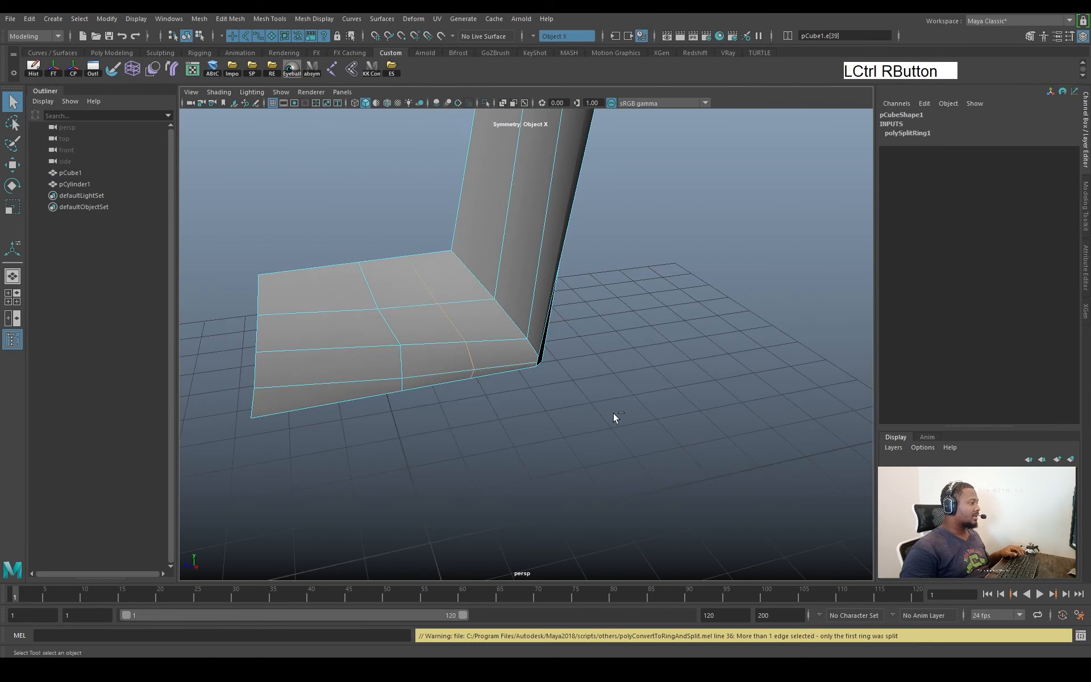
Insert an edge loop across the middle of the backrest and another halfway between it and the seat crease
alt+drag(613, 418, 523, 291)
alt+middle_drag(523, 291, 521, 334)
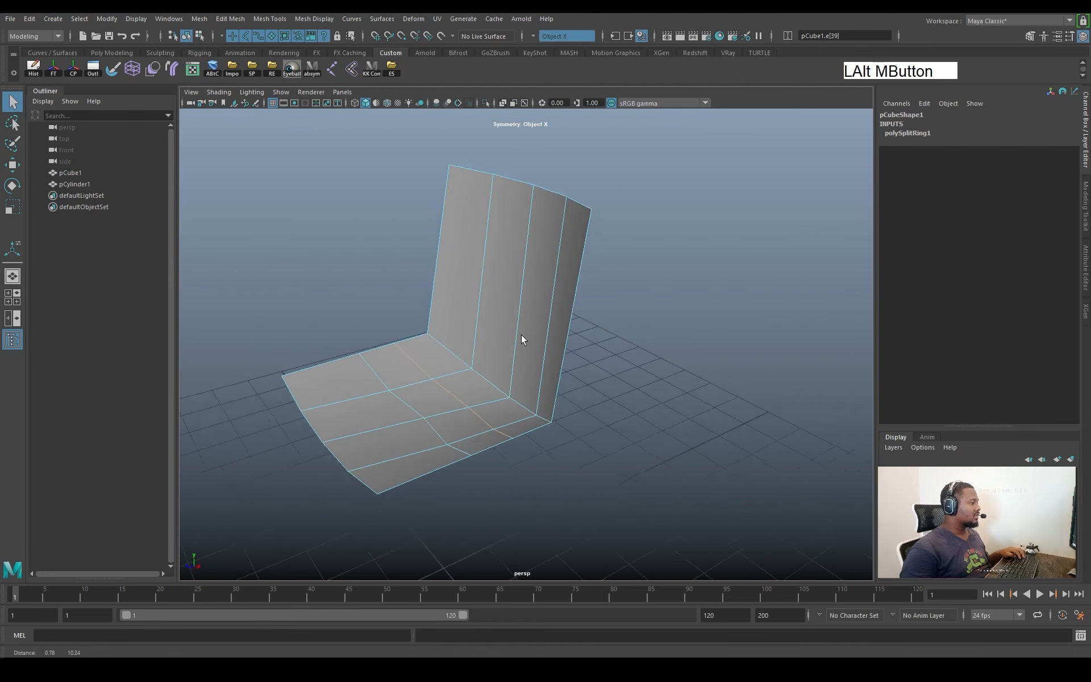
click(528, 291)
key(g)
alt+drag(509, 343, 544, 402)
click(511, 370)
key(g)
Try to move the crease edges between seat and backrest forward, checking the bend with smooth mesh display
key(w)
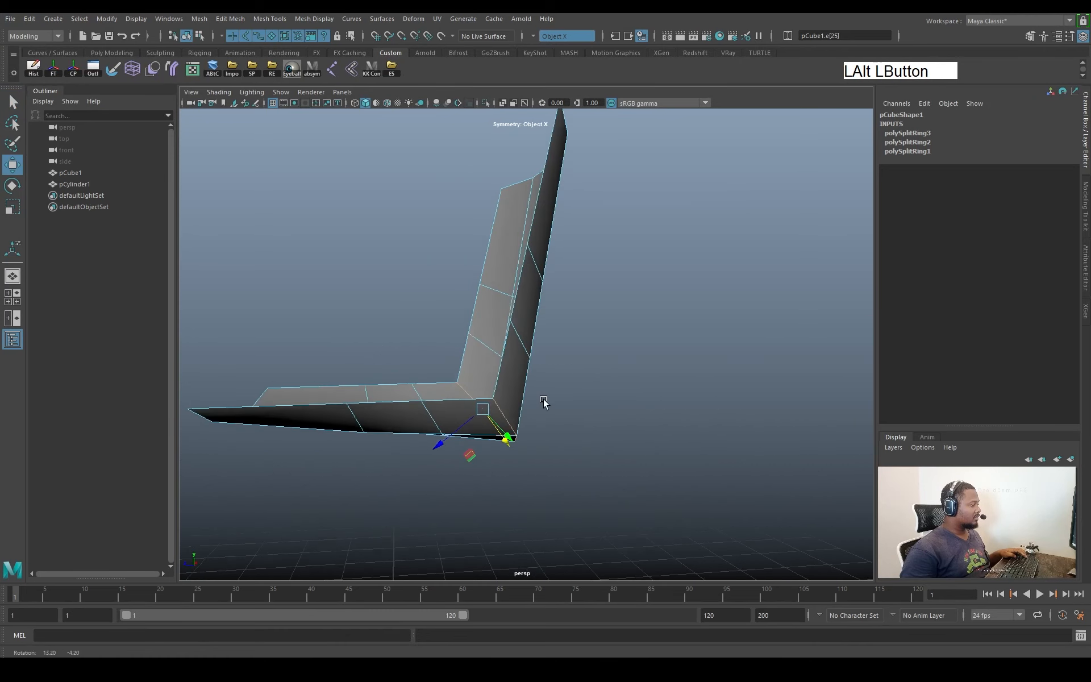
ctrl+shift+right_drag(627, 384, 557, 345)
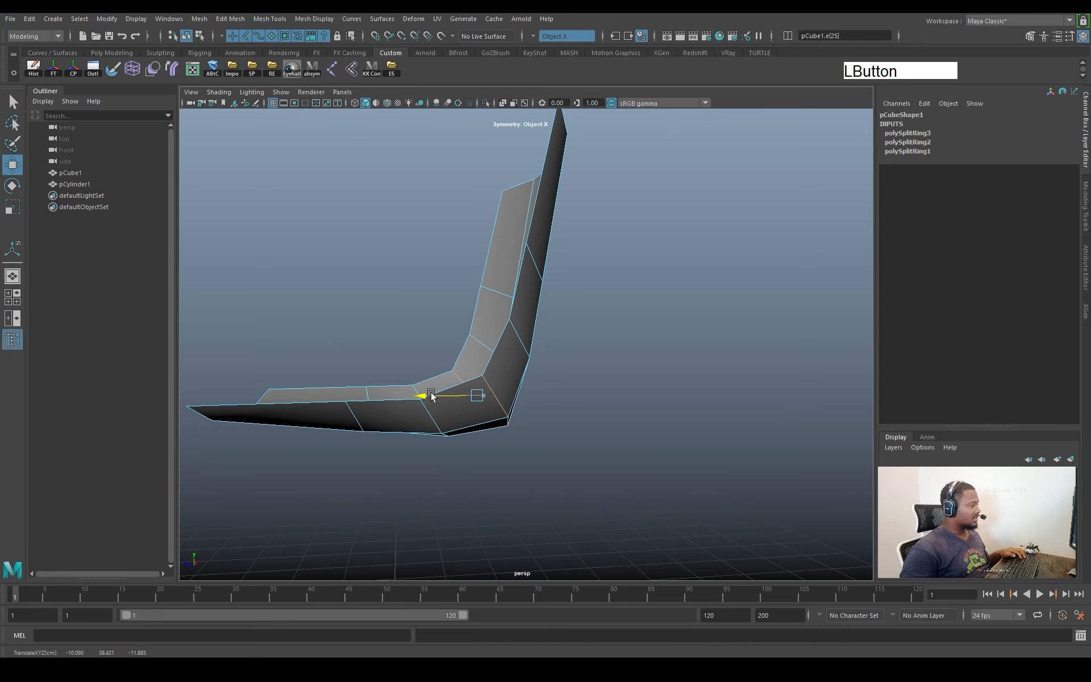
alt+drag(430, 395, 552, 317)
right_drag(552, 317, 590, 280)
key(3)
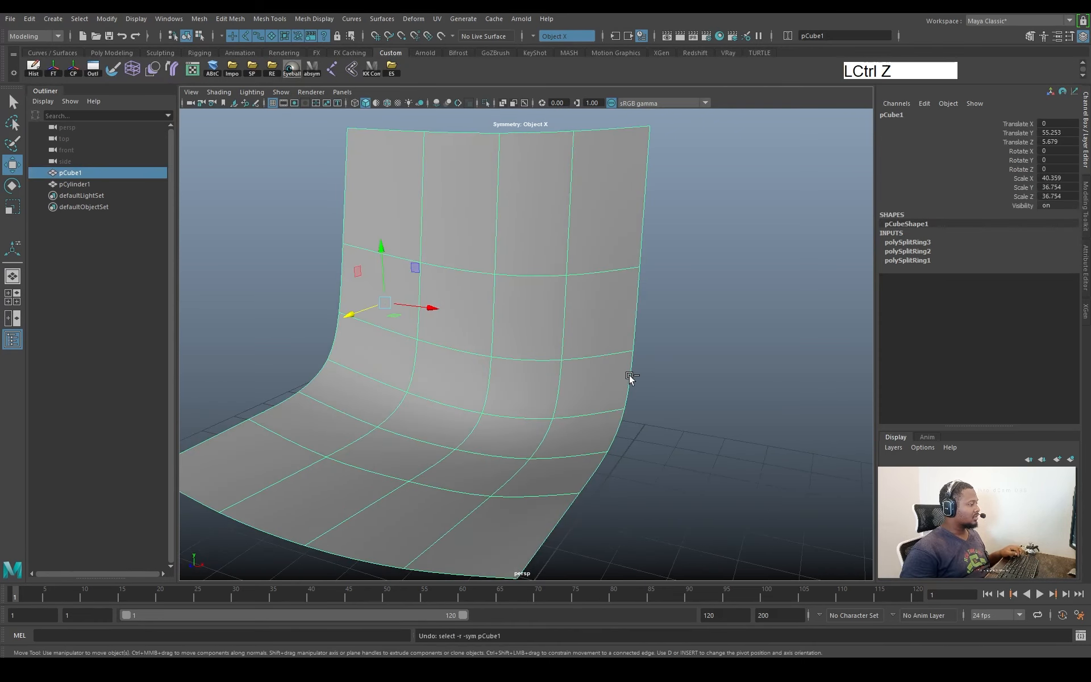
key(ctrl+z)
key(ctrl+z)
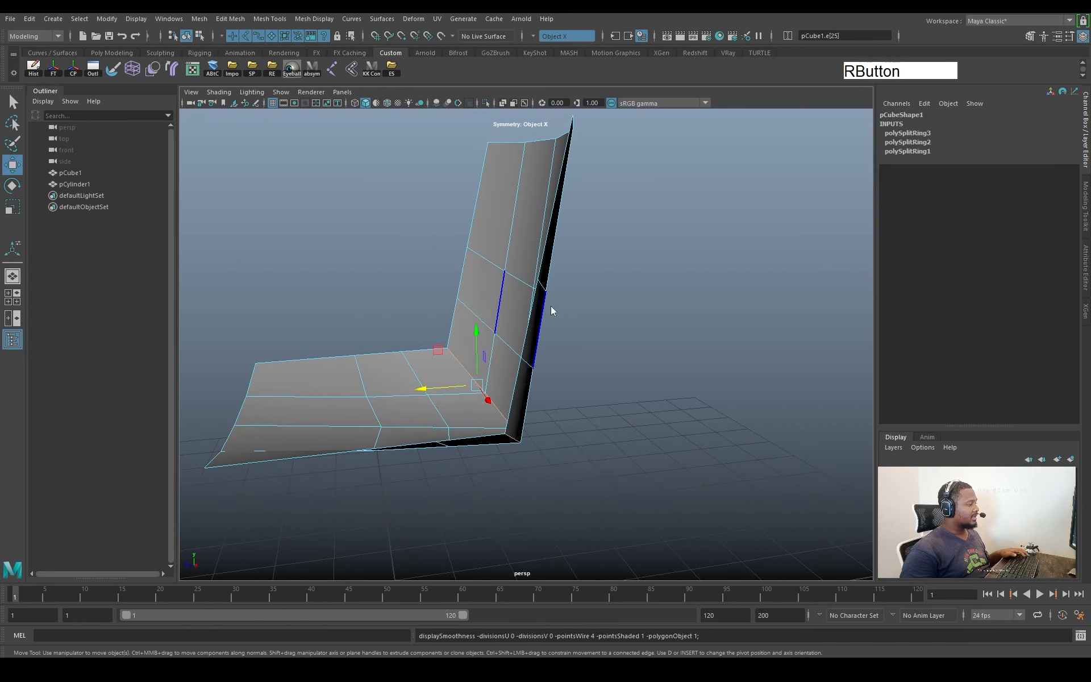
Move the crease edges between seat and backrest forward and upward to soften the bend, and return to object mode
right_drag(550, 307, 585, 273)
click(490, 300)
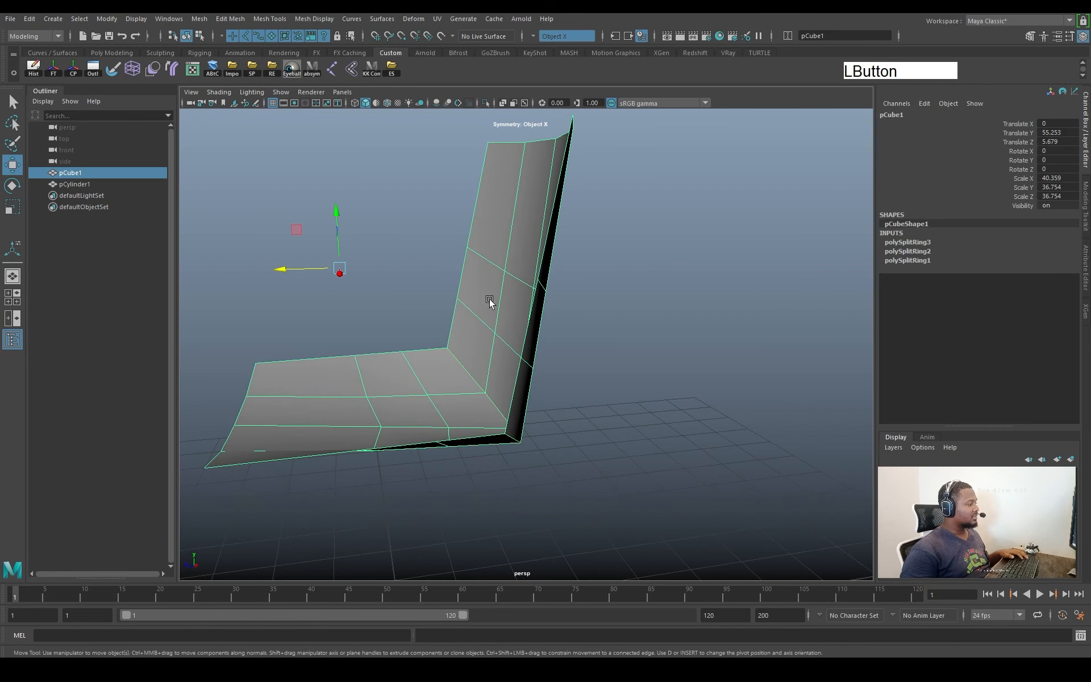
alt+drag(489, 300, 492, 407)
right_drag(493, 407, 483, 403)
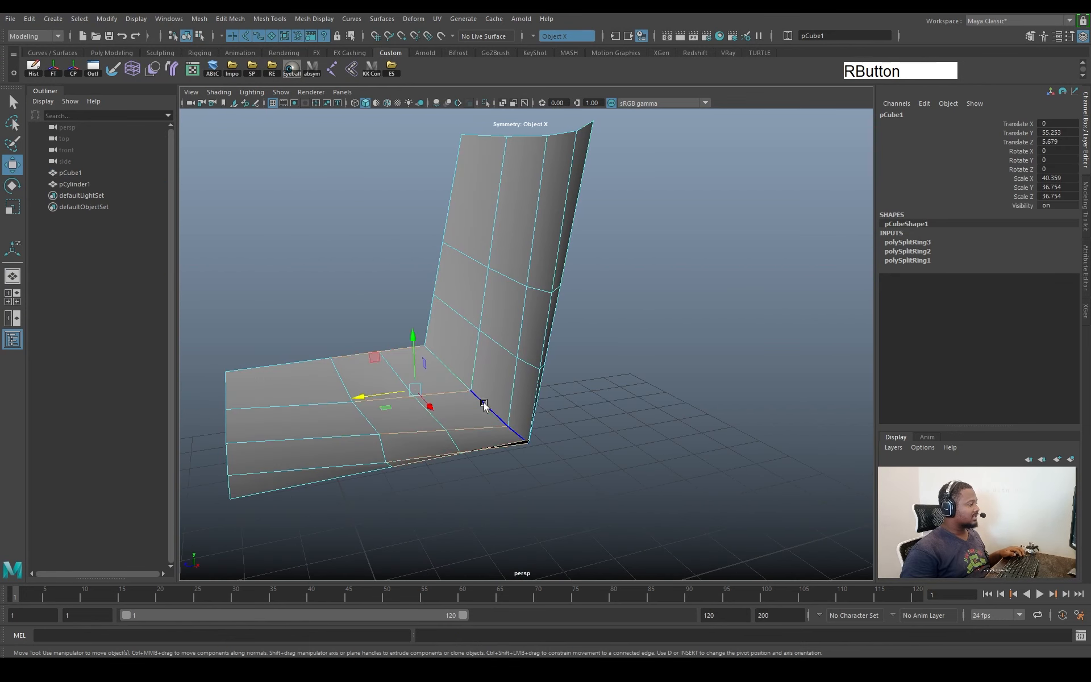
click(516, 415)
key(w)
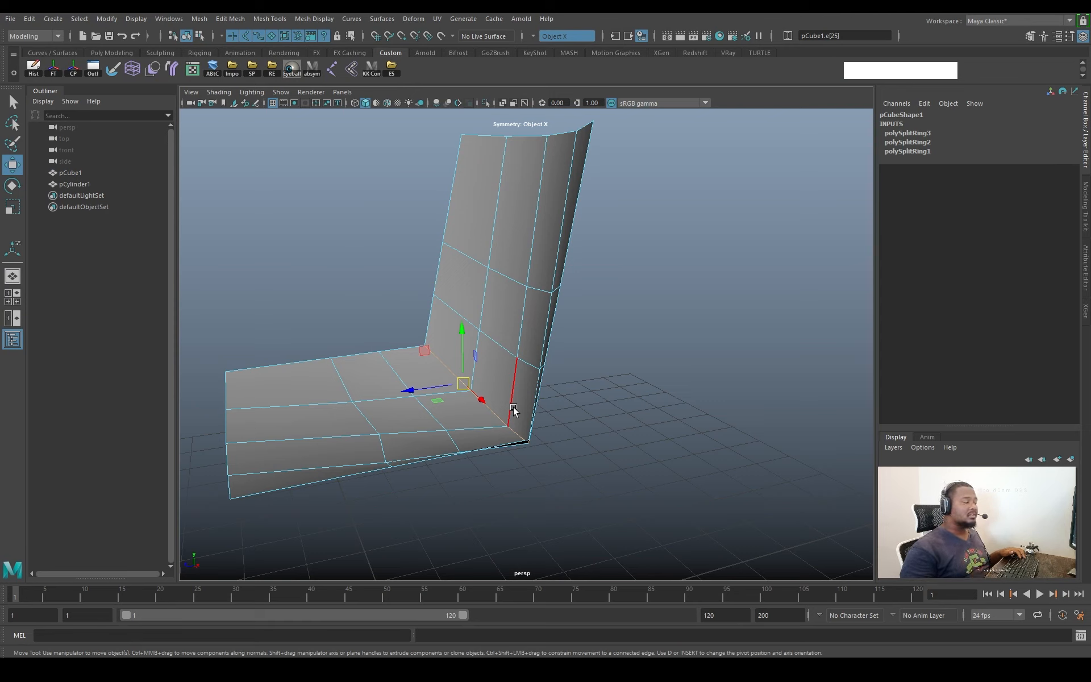
alt+drag(513, 407, 444, 392)
click(431, 400)
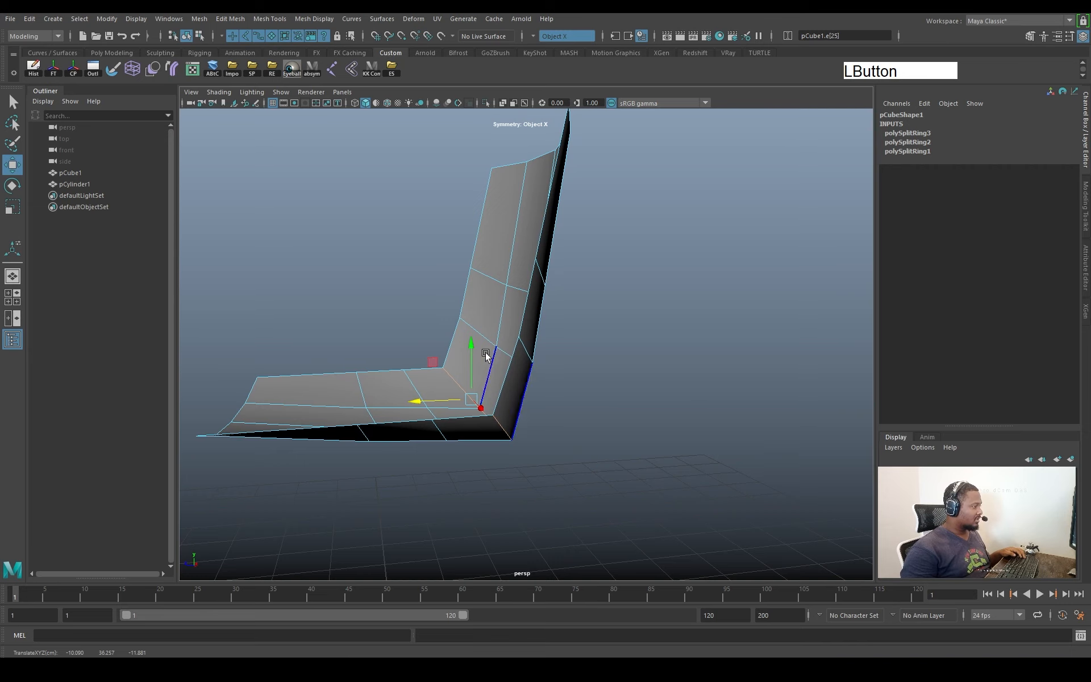
drag(472, 336, 469, 346)
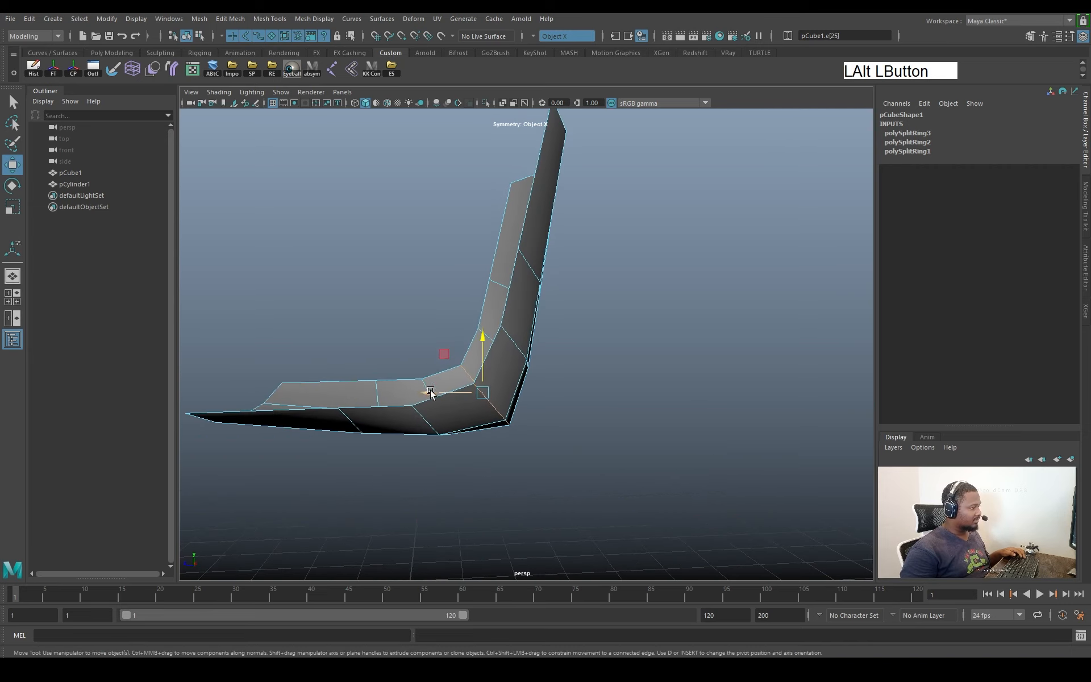
alt+drag(430, 393, 597, 386)
alt+right_drag(597, 386, 497, 393)
alt+drag(497, 393, 574, 344)
right_drag(574, 344, 632, 325)
Preview the seat shell with smooth mesh display and examine the softened bend from the front, back and side
click(682, 285)
alt+drag(682, 285, 588, 372)
click(588, 374)
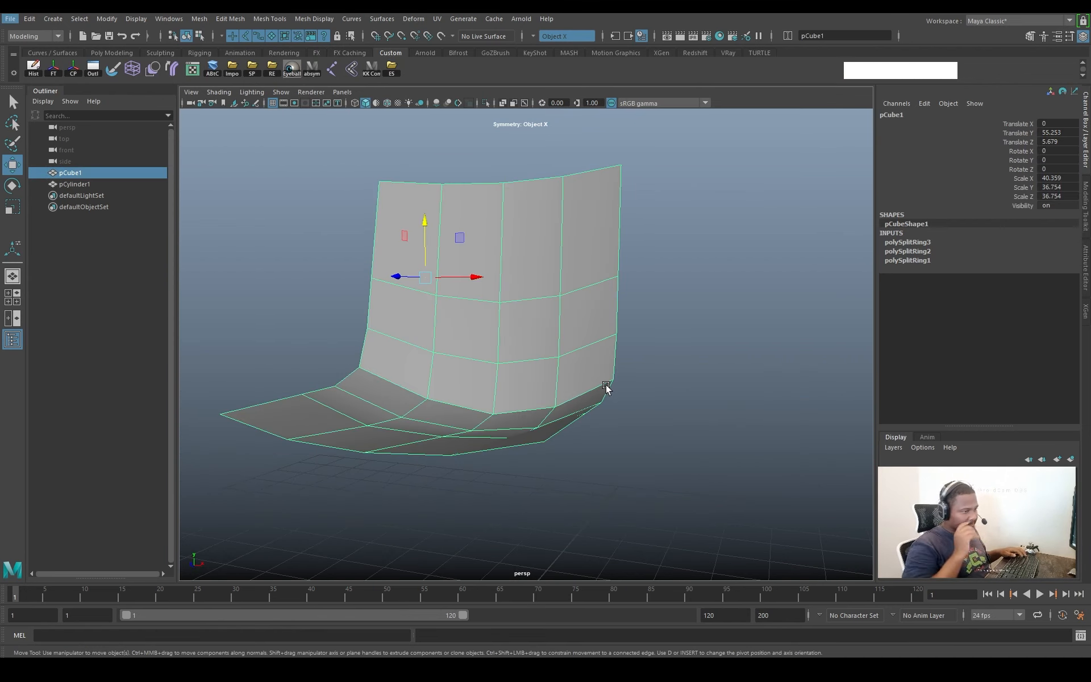
alt+drag(540, 386, 619, 350)
key(3)
right_click(602, 315)
click(720, 312)
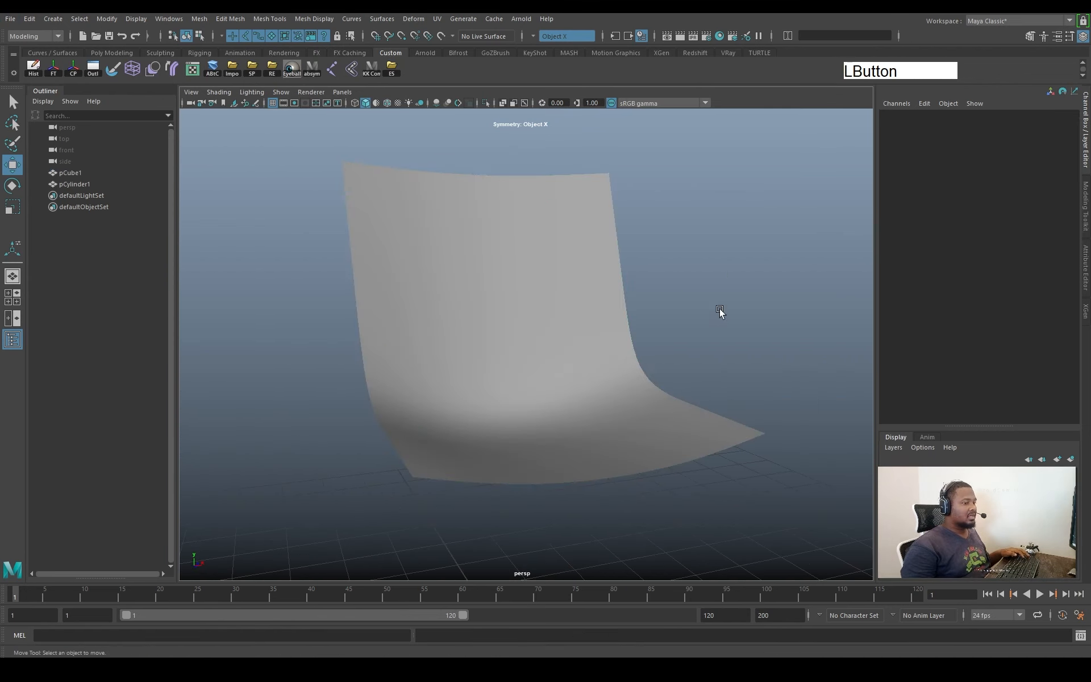
alt+drag(704, 344, 624, 357)
click(622, 356)
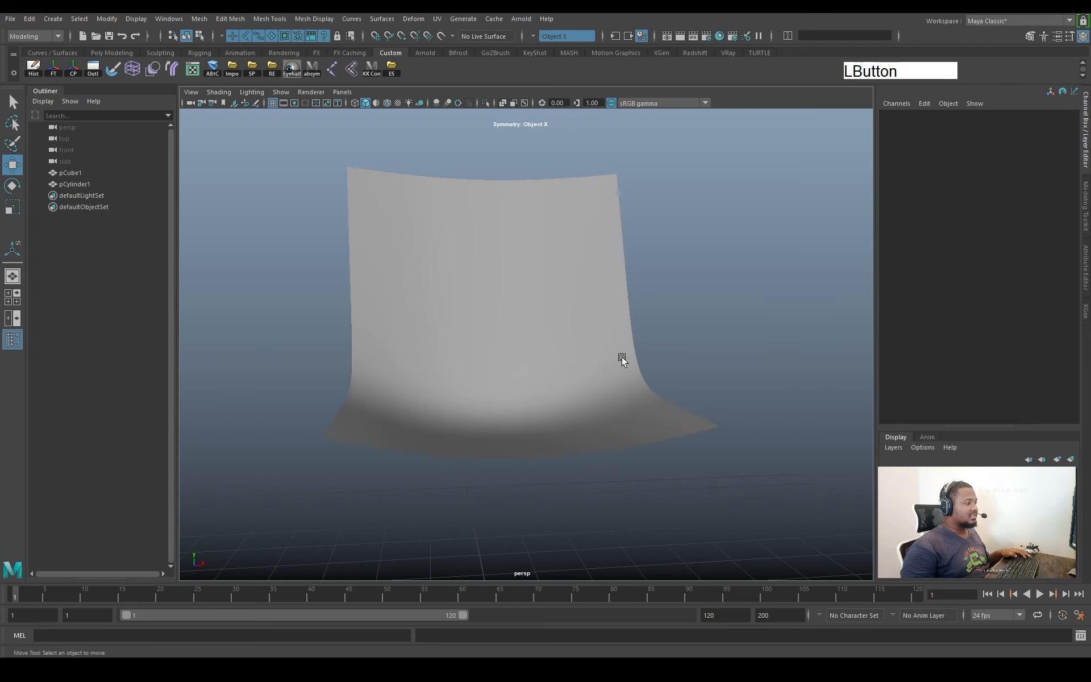
alt+drag(511, 448, 477, 419)
key(3)
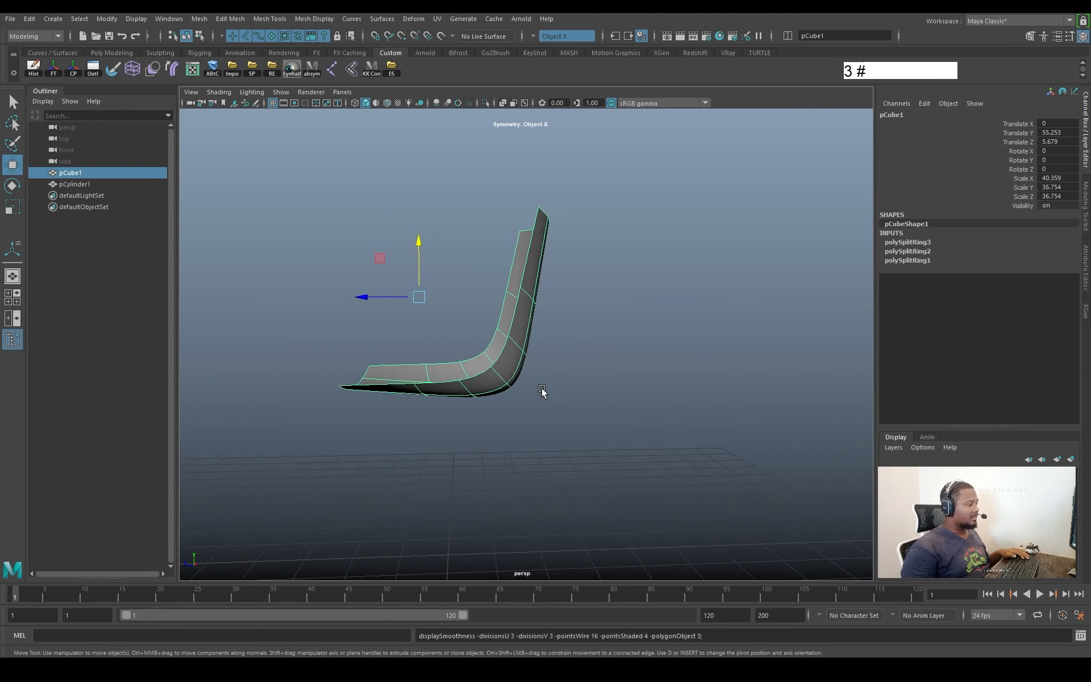
alt+drag(571, 440, 599, 439)
alt+middle_drag(599, 438, 589, 433)
alt+drag(589, 434, 635, 438)
Raise the mirrored front corner vertices of the seat and adjust the sideways spacing of the off-centre front-edge vertices
right_drag(500, 409, 356, 398)
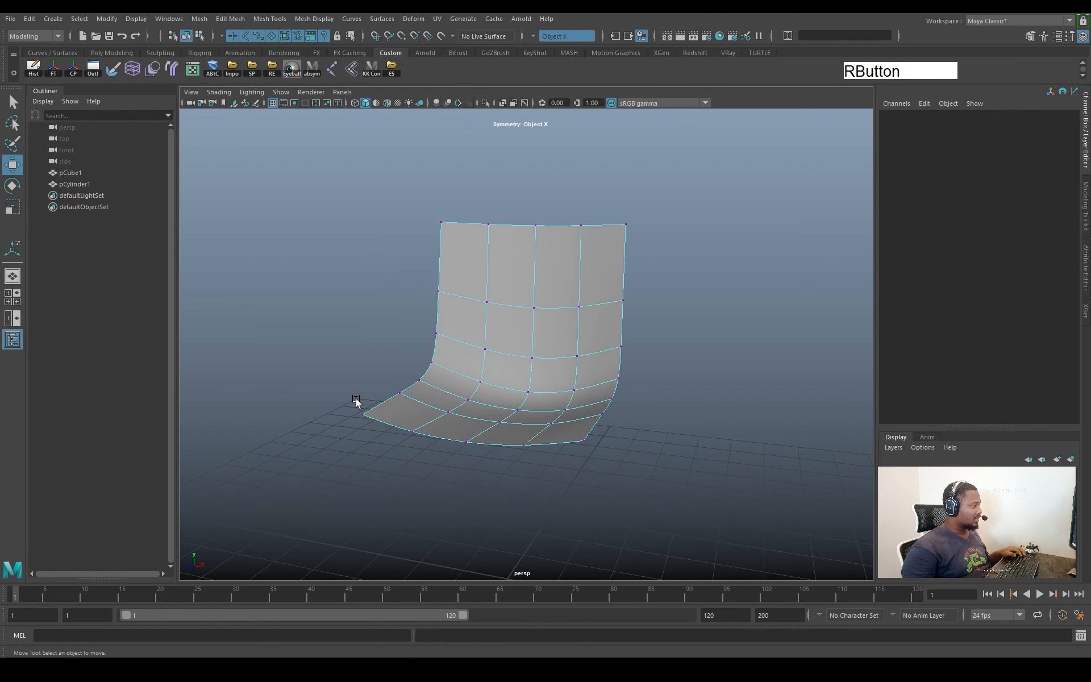
click(362, 414)
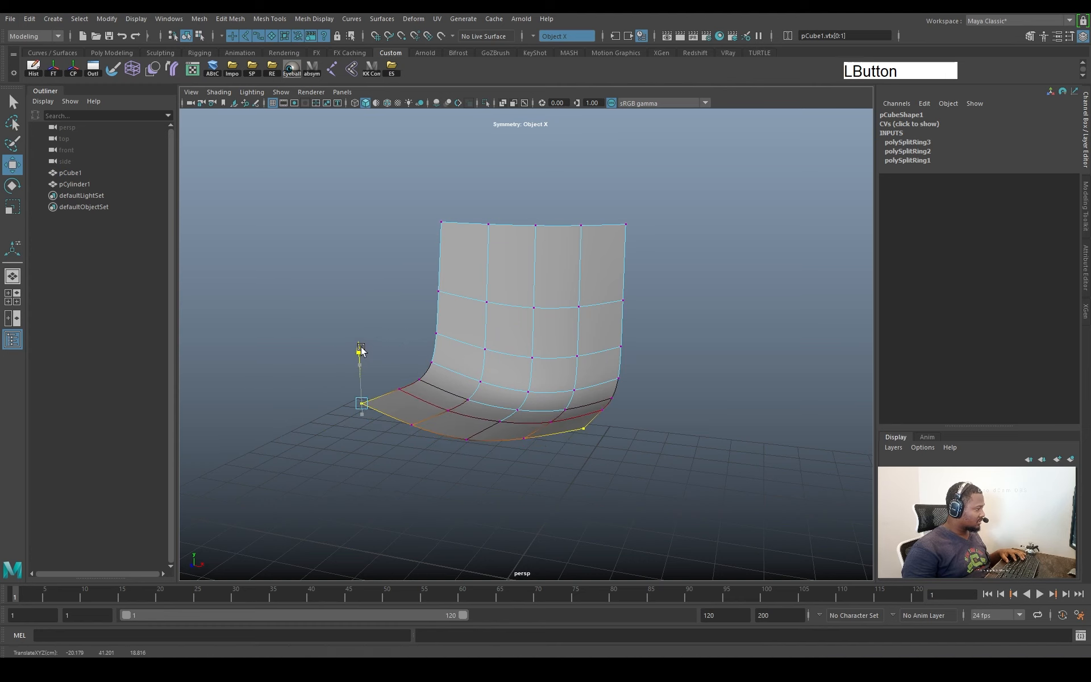
alt+drag(361, 345, 601, 370)
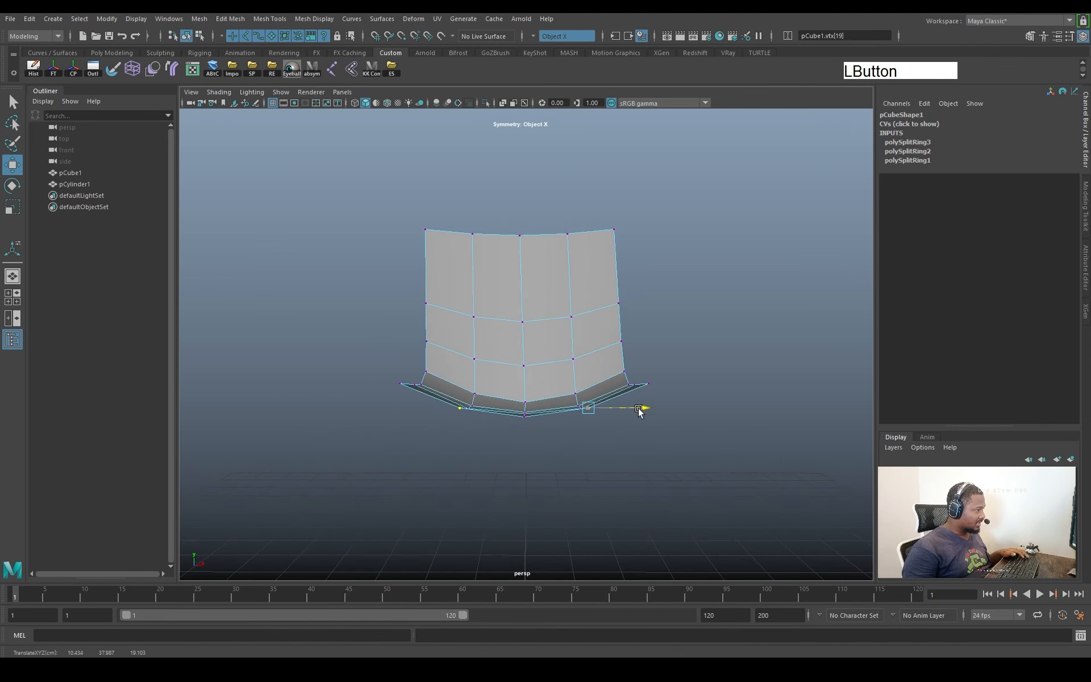
alt+drag(638, 410, 617, 486)
Raise the mirrored side-edge vertices on the seat's rear loop to continue the curved sides
click(517, 417)
alt+drag(518, 418, 526, 449)
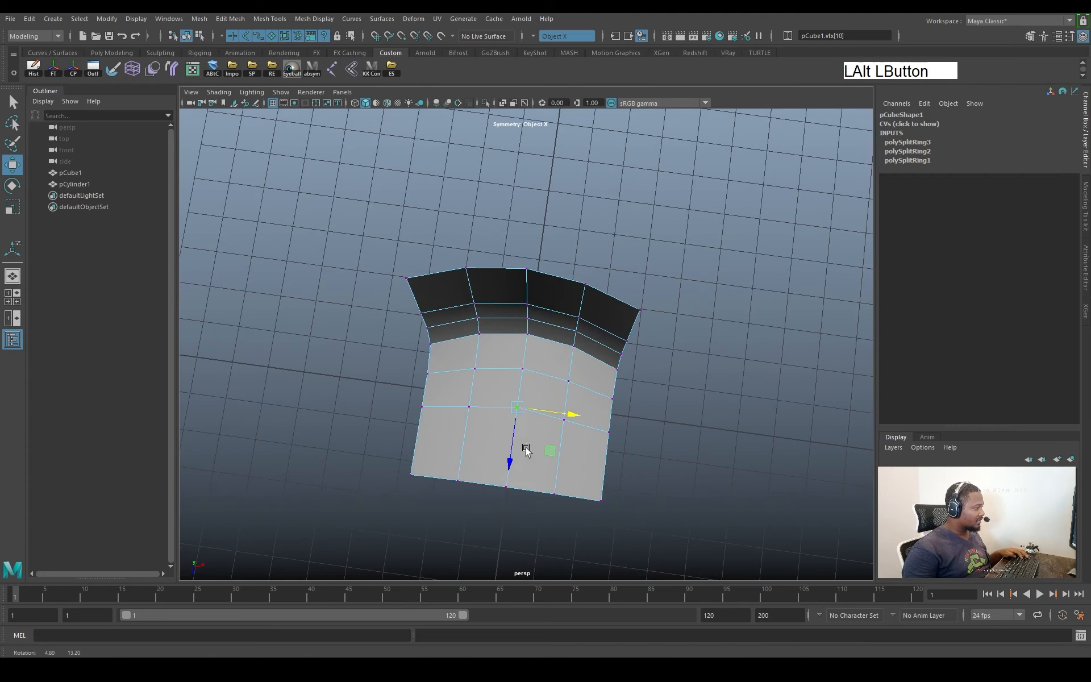
alt+drag(525, 431, 517, 398)
click(667, 402)
click(600, 375)
key(ctrl+z)
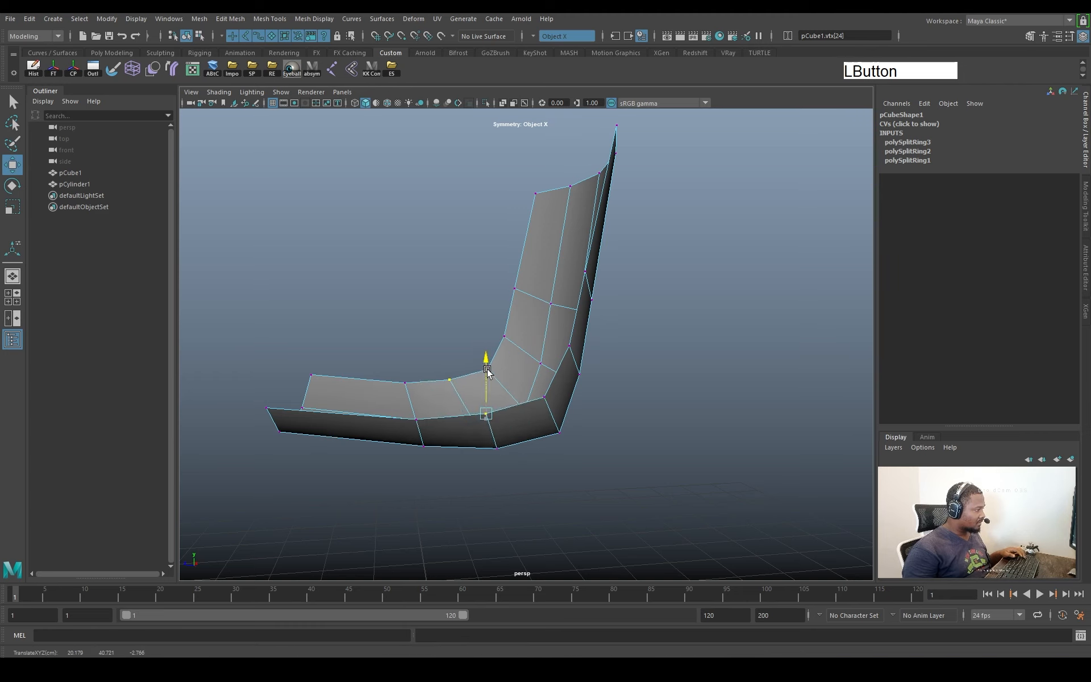
alt+drag(487, 373, 611, 383)
alt+middle_drag(611, 383, 648, 434)
alt+drag(648, 434, 646, 451)
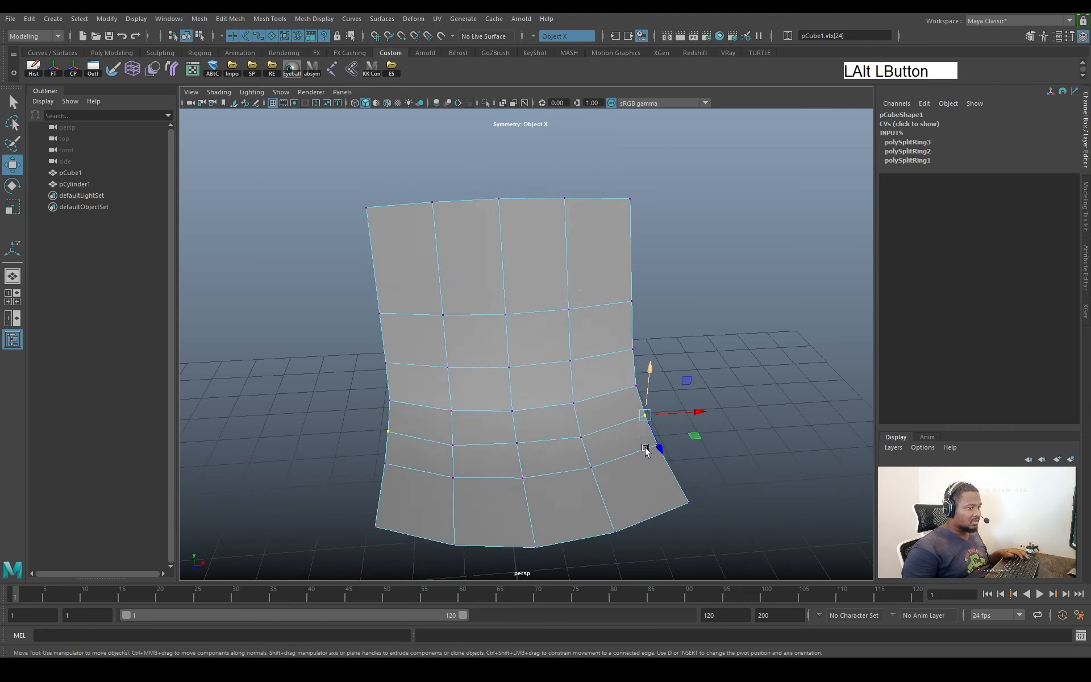
Examine the reshaped seat shell from several angles in smooth mesh display, and switch back to the unsmoothed display
key(3)
key(w)
right_drag(622, 365, 682, 341)
click(718, 353)
alt+drag(718, 353, 548, 365)
click(606, 395)
key(1)
alt+drag(607, 394, 668, 343)
key(3)
click(694, 404)
alt+drag(694, 404, 706, 394)
alt+middle_drag(706, 394, 658, 428)
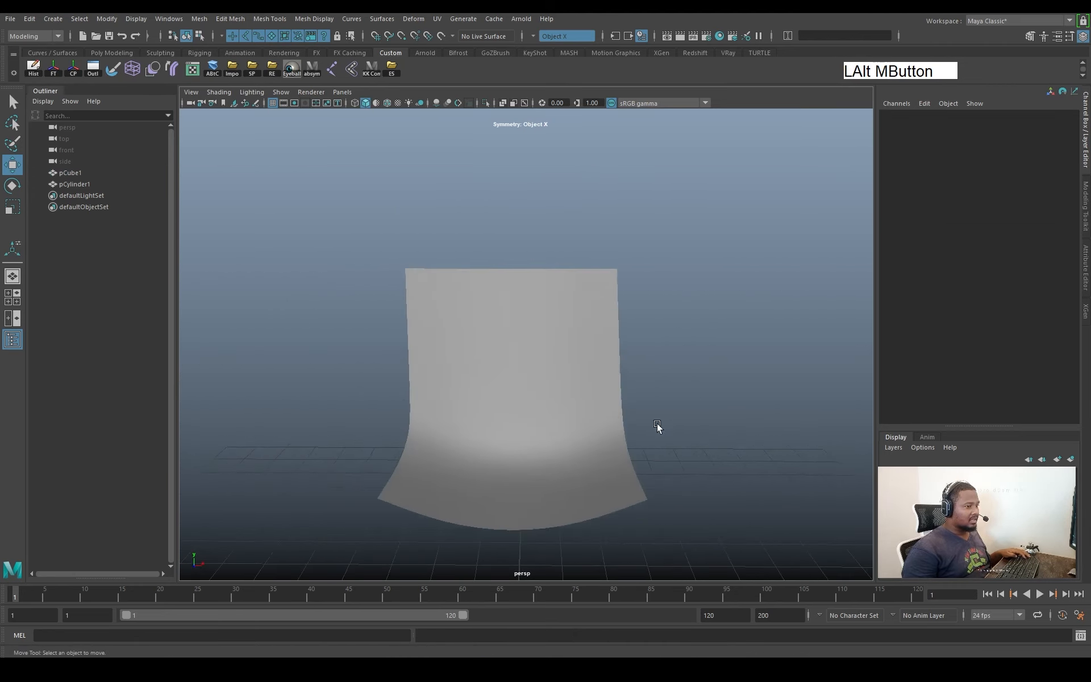
alt+drag(658, 427, 658, 404)
alt+drag(490, 514, 470, 467)
click(500, 409)
alt+drag(528, 336, 539, 362)
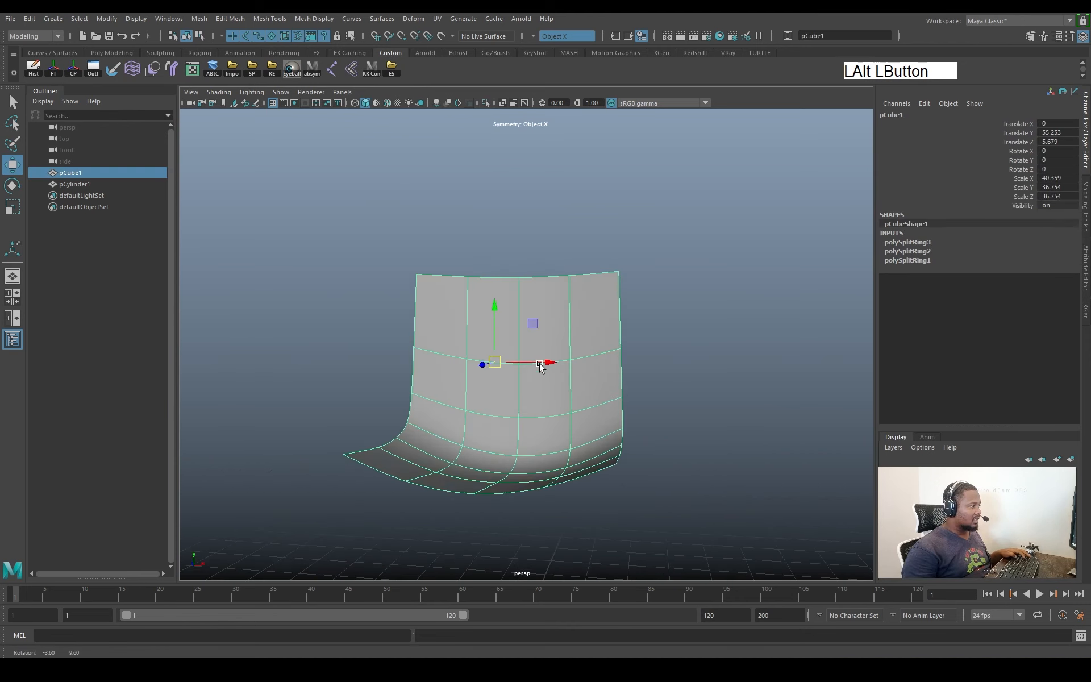
key(1)
Adjust the front-to-back position of the mirrored off-centre vertices on the backrest's top edge, and return to object mode
right_drag(554, 287, 520, 282)
click(520, 282)
alt+drag(524, 307, 540, 355)
ctrl+shift+right_drag(629, 270, 577, 286)
mouse_move(497, 319)
alt+mouse_down()
mouse_move(396, 293)
mouse_move(508, 320)
alt+mouse_up()
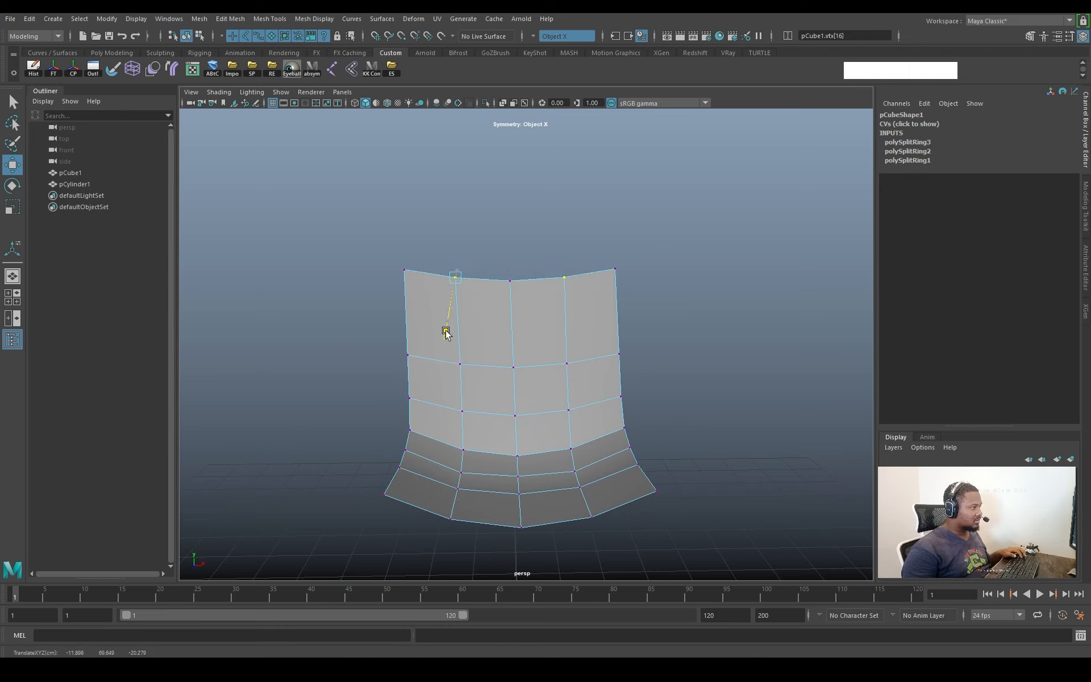
alt+drag(484, 323, 514, 348)
right_drag(515, 347, 655, 250)
click(655, 250)
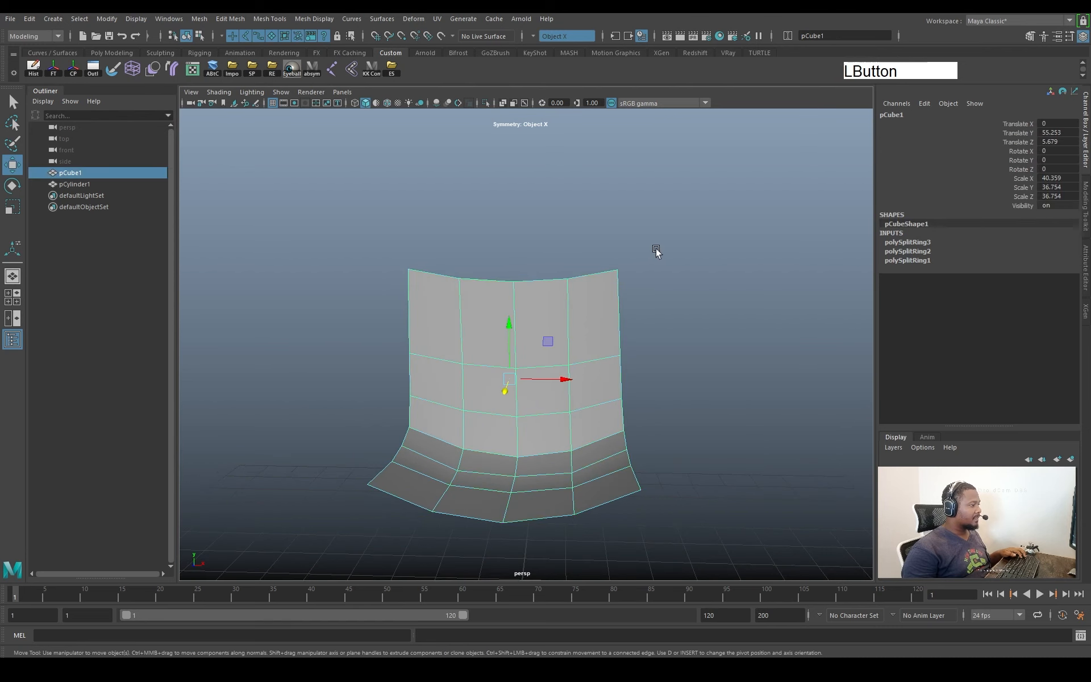
Check the backrest's curvature from the side and behind, and return to the unsmoothed display
alt+drag(655, 251, 530, 461)
click(565, 378)
click(604, 373)
click(524, 446)
key(1)
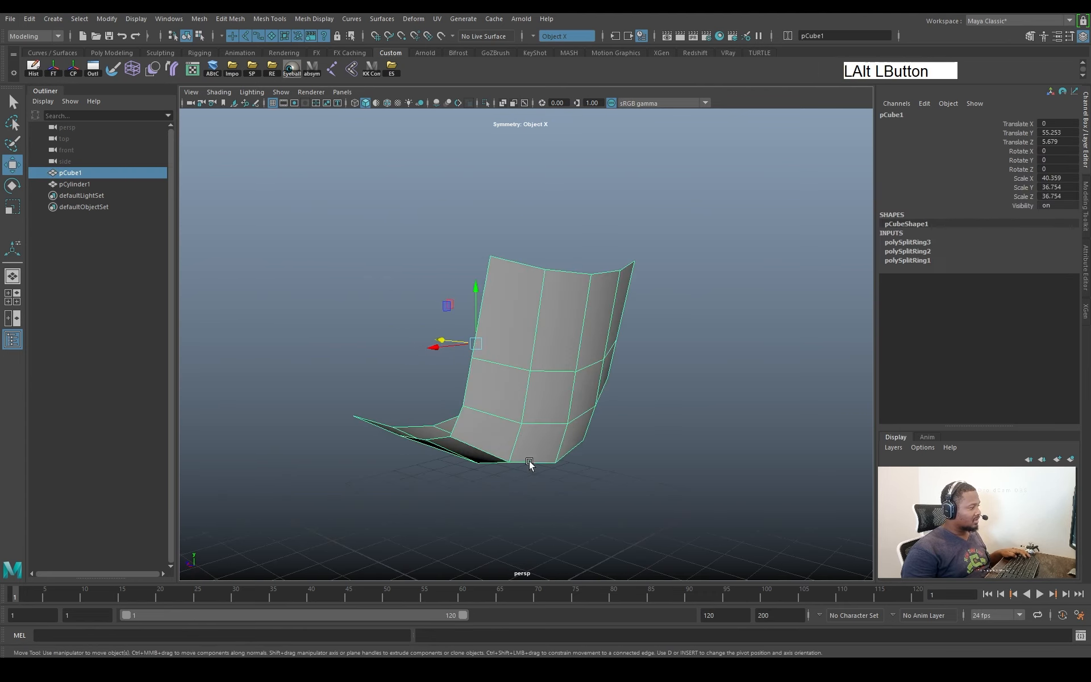
Adjust the front-to-back position of the centre vertex on the crease between seat and backrest
right_drag(530, 460, 489, 460)
click(553, 463)
alt+drag(554, 462, 559, 479)
alt+drag(656, 445, 628, 448)
ctrl+shift+right_click(628, 446)
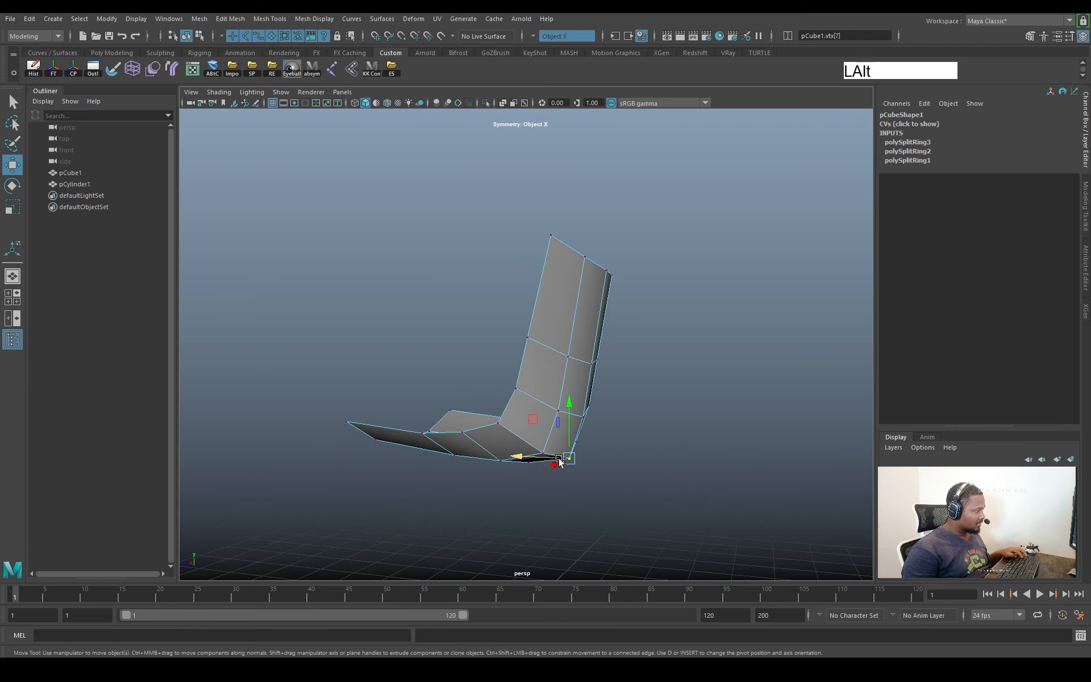
Move the mirrored off-centre vertices on the seat's front edge forward to round it, and return to object mode
alt+drag(556, 456, 504, 345)
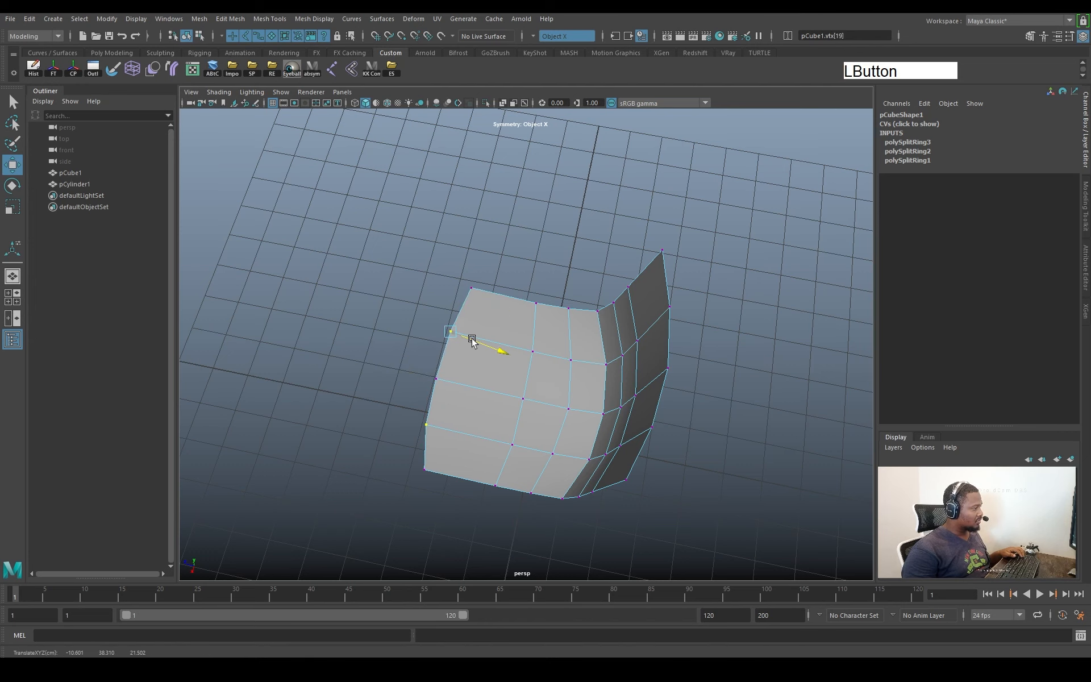
alt+drag(496, 354, 449, 234)
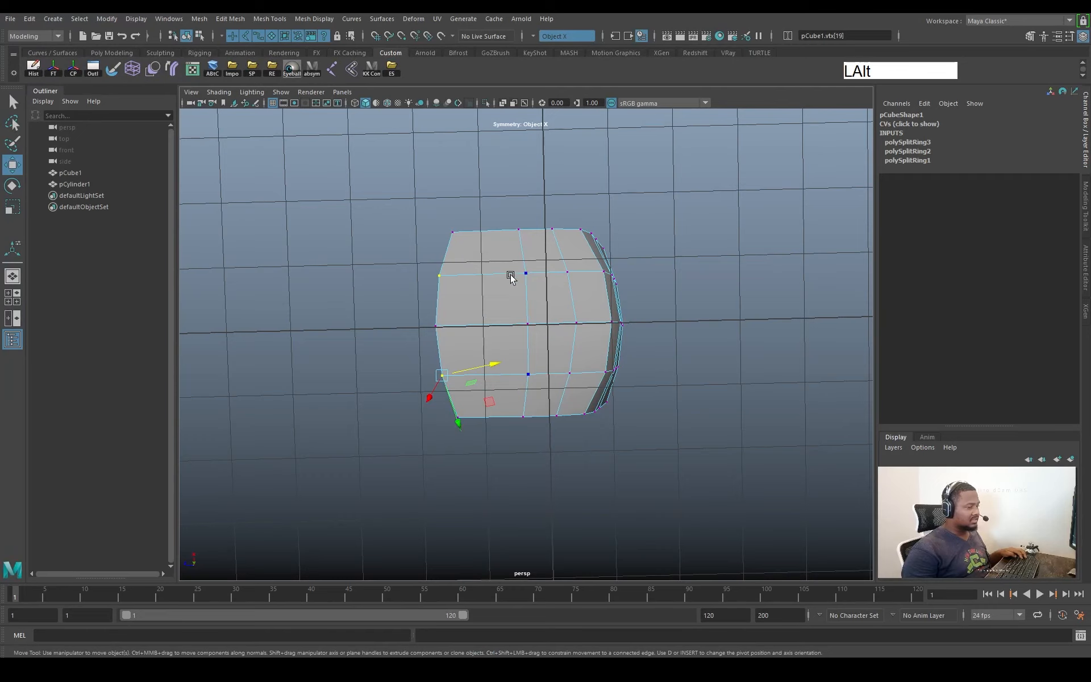
alt+drag(511, 277, 573, 418)
alt+drag(667, 228, 658, 491)
click(577, 373)
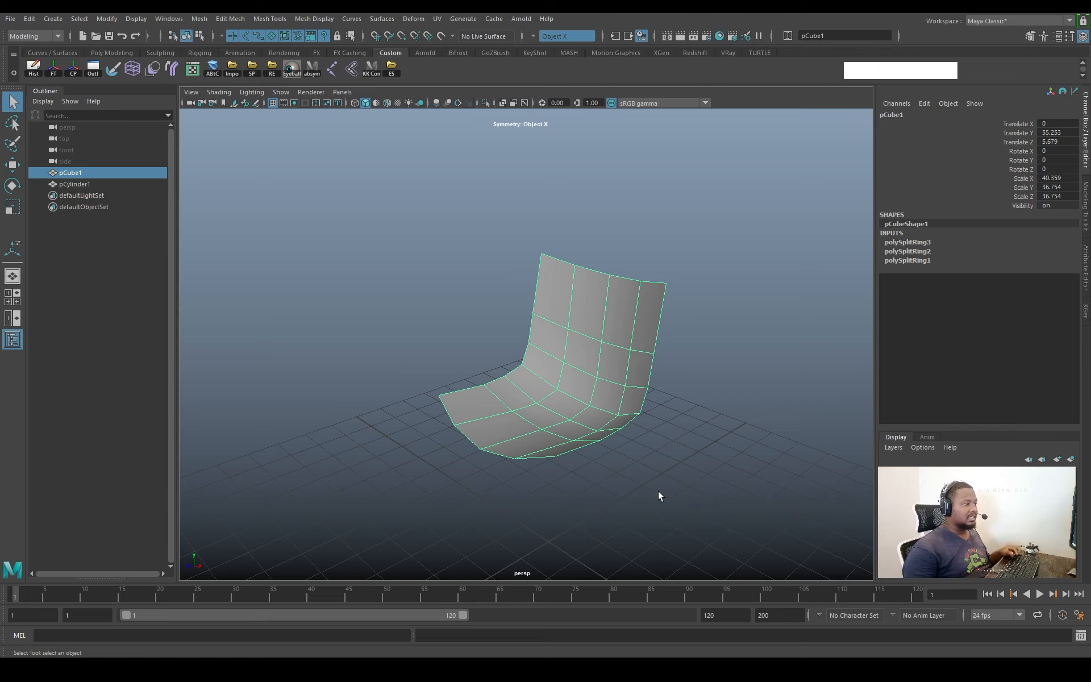
Examine the unsmoothed seat shell's overall form and edge flow from the front, side and above
alt+drag(679, 344, 707, 370)
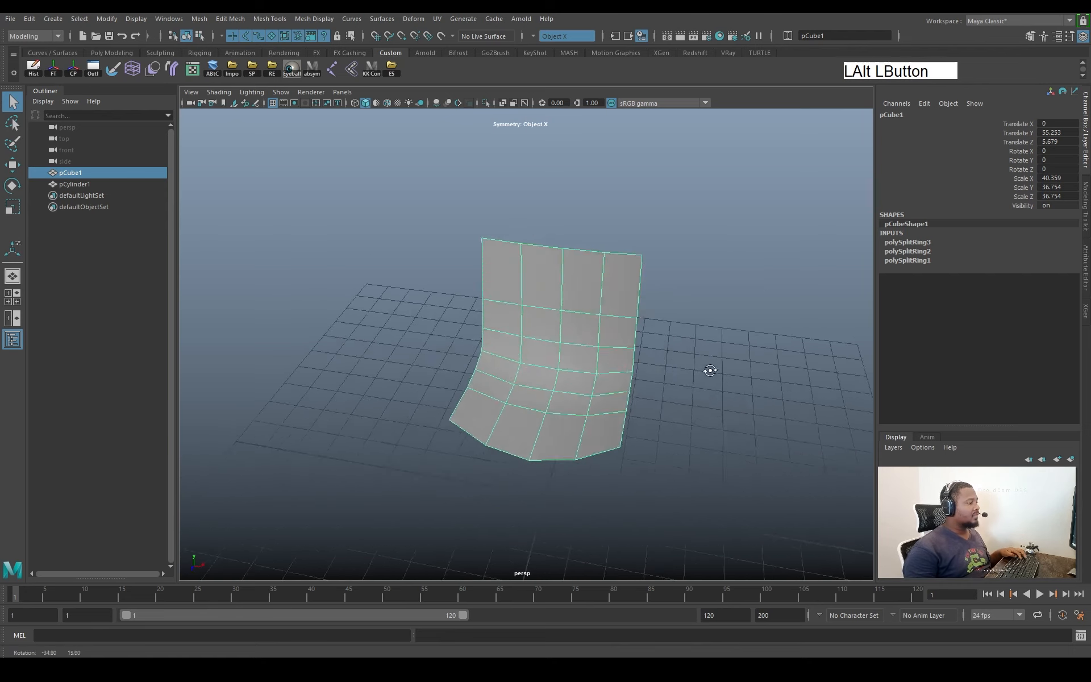
alt+middle_drag(706, 370, 646, 407)
alt+drag(645, 407, 560, 373)
alt+right_drag(560, 373, 575, 389)
alt+drag(575, 388, 627, 396)
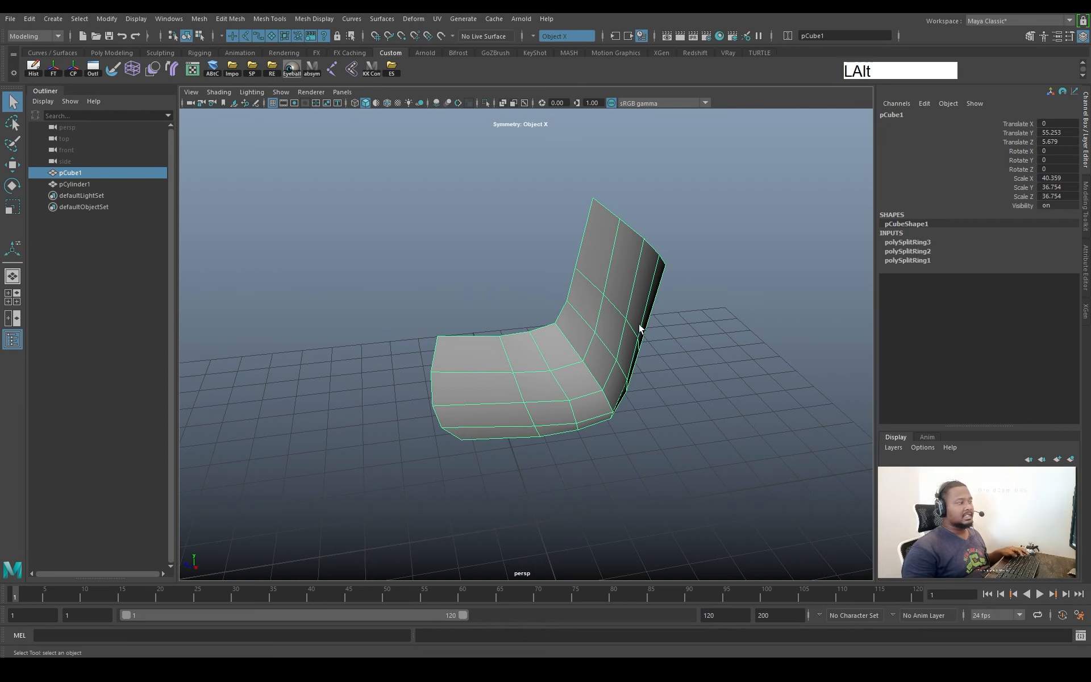
alt+drag(640, 328, 625, 346)
alt+right_drag(625, 346, 650, 336)
alt+middle_drag(650, 336, 607, 335)
alt+drag(607, 336, 670, 370)
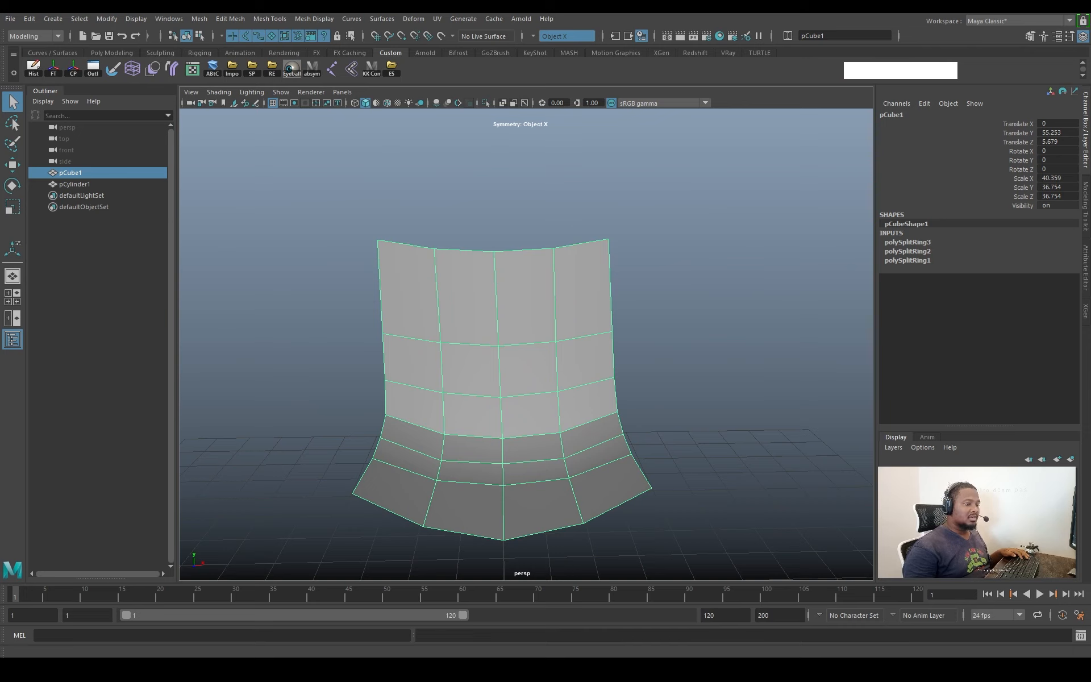
alt+drag(555, 439, 631, 444)
click(697, 396)
click(539, 409)
alt+middle_drag(631, 443, 604, 439)
alt+drag(604, 438, 551, 375)
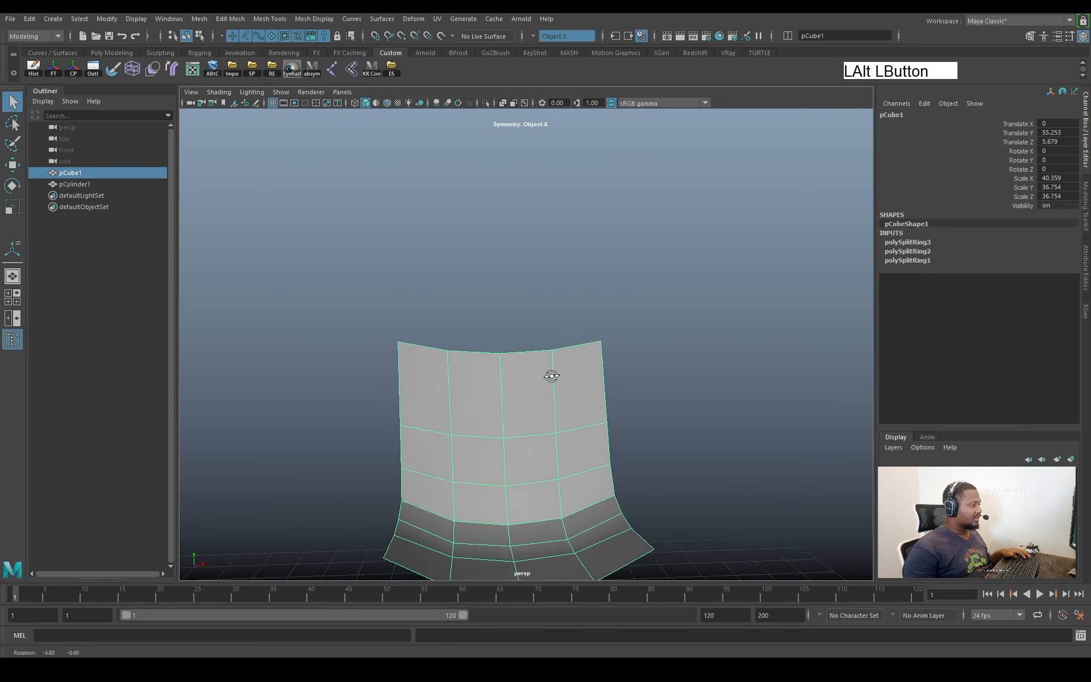
Insert an edge loop across the upper backrest, midway between its top edge and the loop below
right_drag(551, 375, 563, 377)
click(560, 374)
ctrl+right_drag(656, 354, 646, 451)
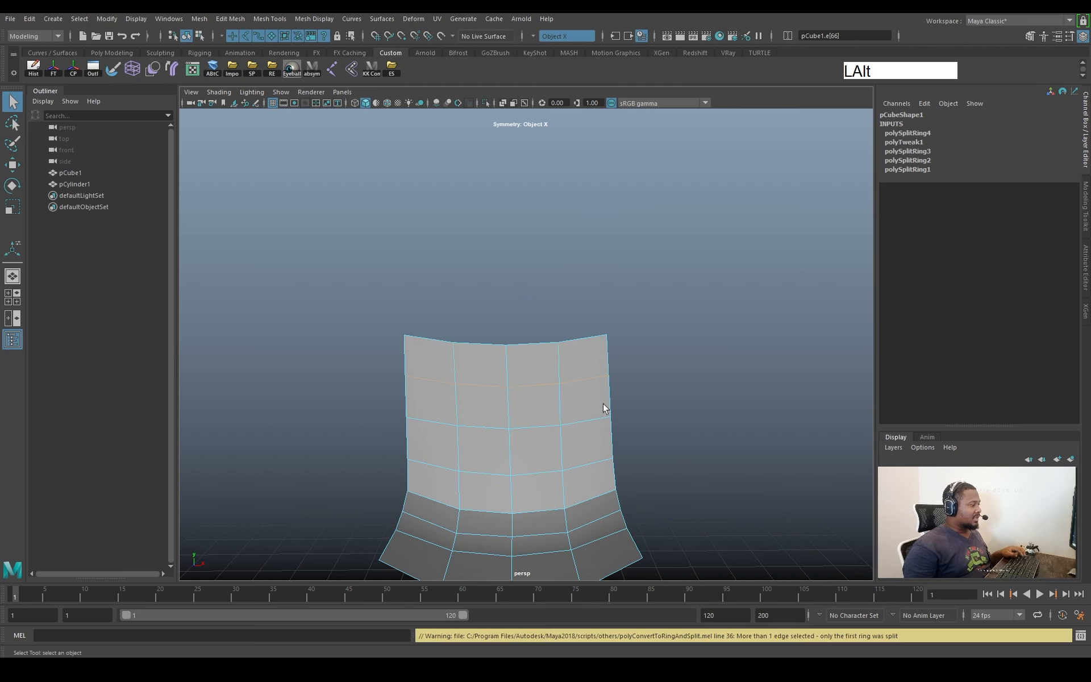
alt+drag(605, 407, 599, 402)
alt+right_drag(599, 402, 539, 393)
alt+middle_drag(591, 395, 597, 425)
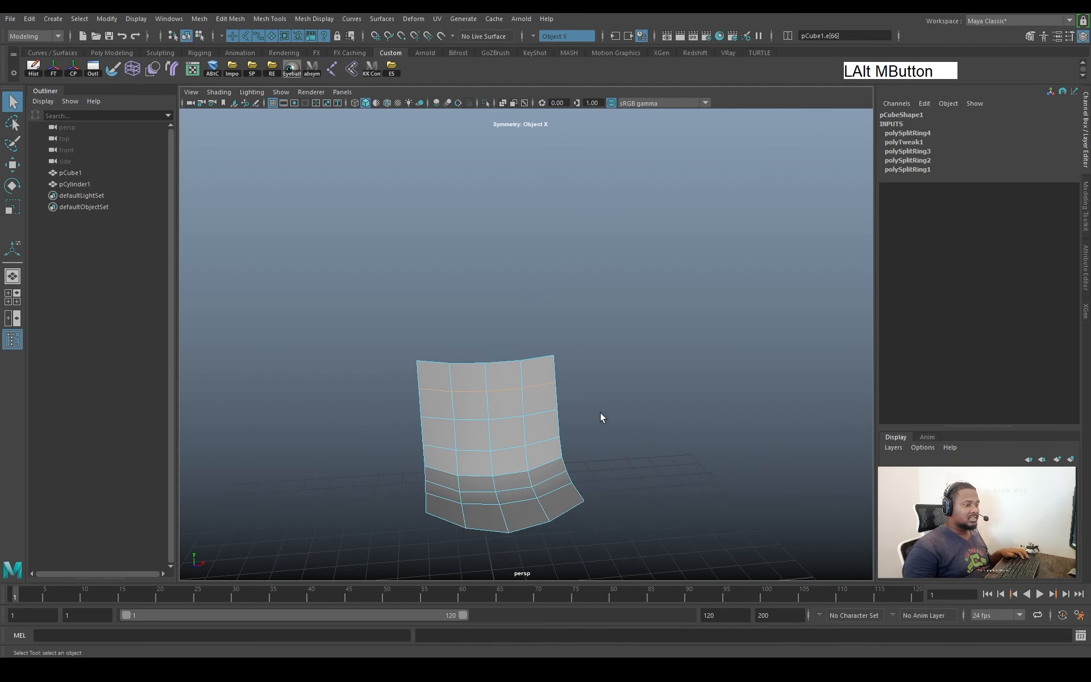
Insert an edge loop across the front of the seat, midway between its front edge and the neighbouring loop
alt+right_drag(534, 396, 582, 397)
alt+middle_drag(589, 441, 595, 326)
alt+drag(596, 329, 563, 422)
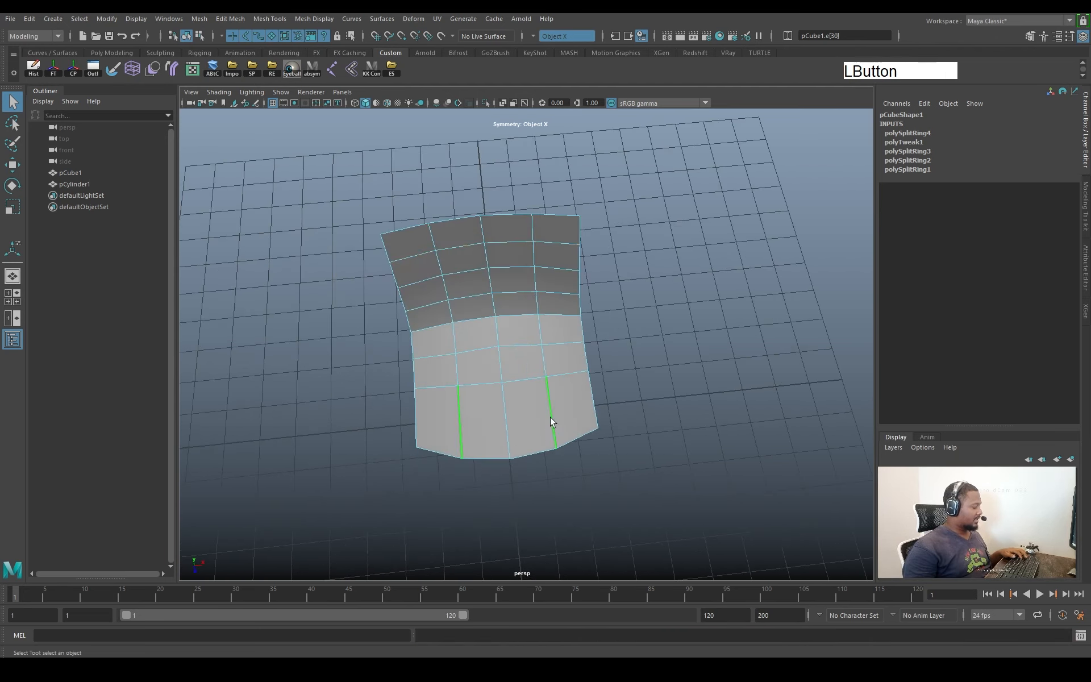
click(551, 419)
alt+drag(653, 478, 617, 437)
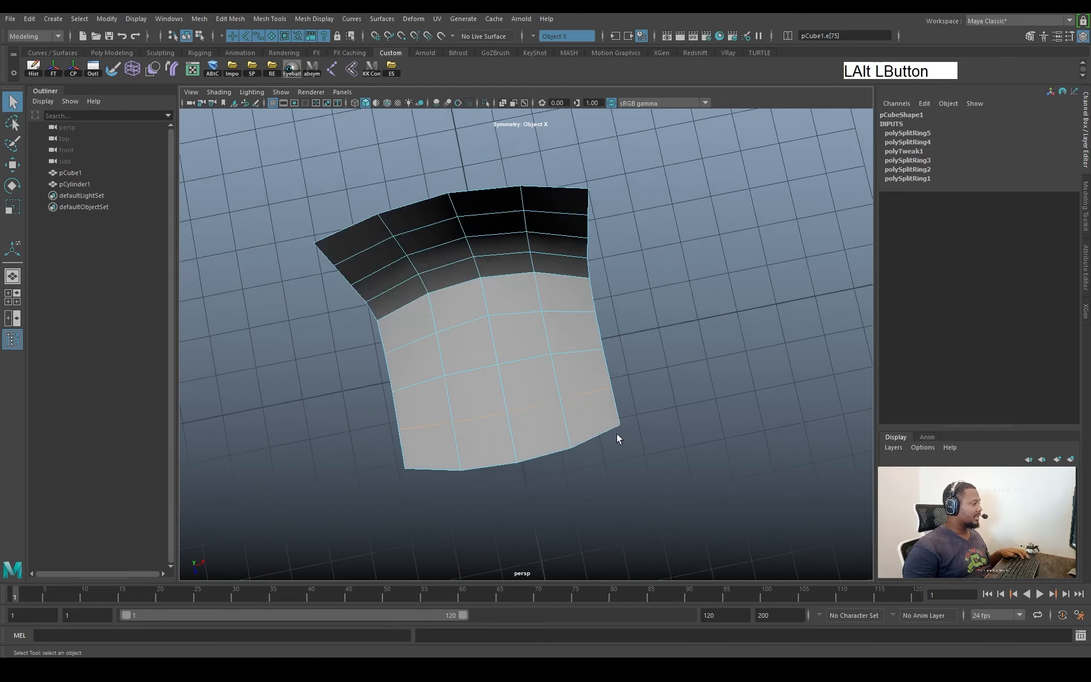
Try to cut mirrored diagonal edges through the two upper corner faces of the backrest with Multi-Cut
alt+right_drag(618, 437, 556, 407)
alt+middle_drag(555, 407, 510, 387)
alt+right_drag(510, 388, 556, 365)
click(556, 364)
shift+right_drag(645, 331, 572, 331)
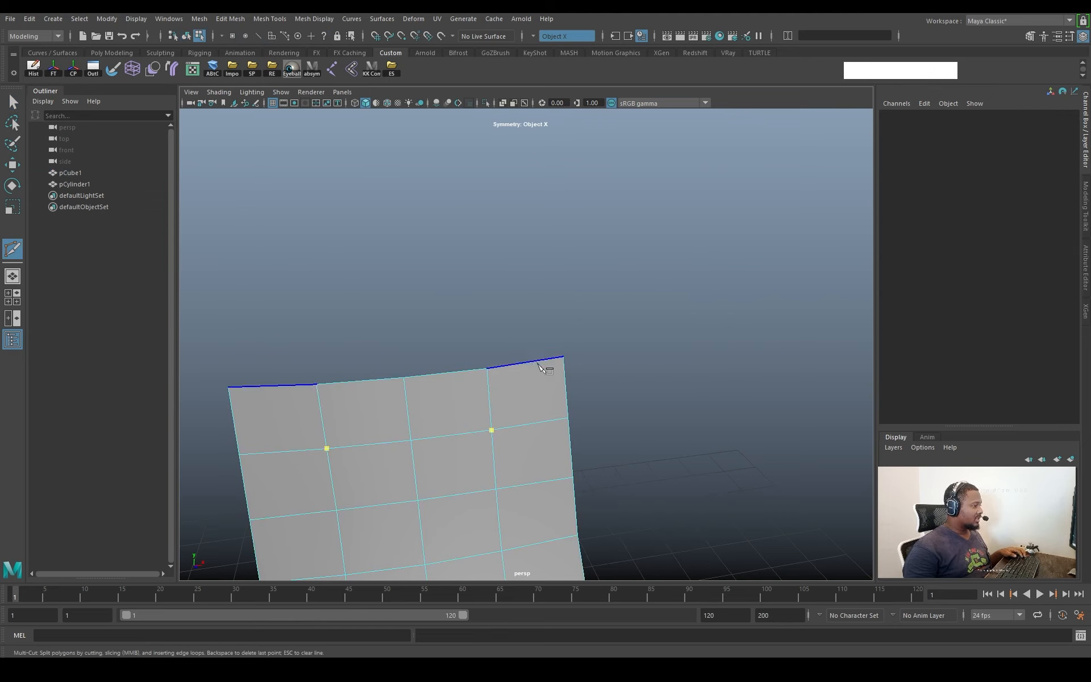
alt+middle_drag(616, 365, 557, 341)
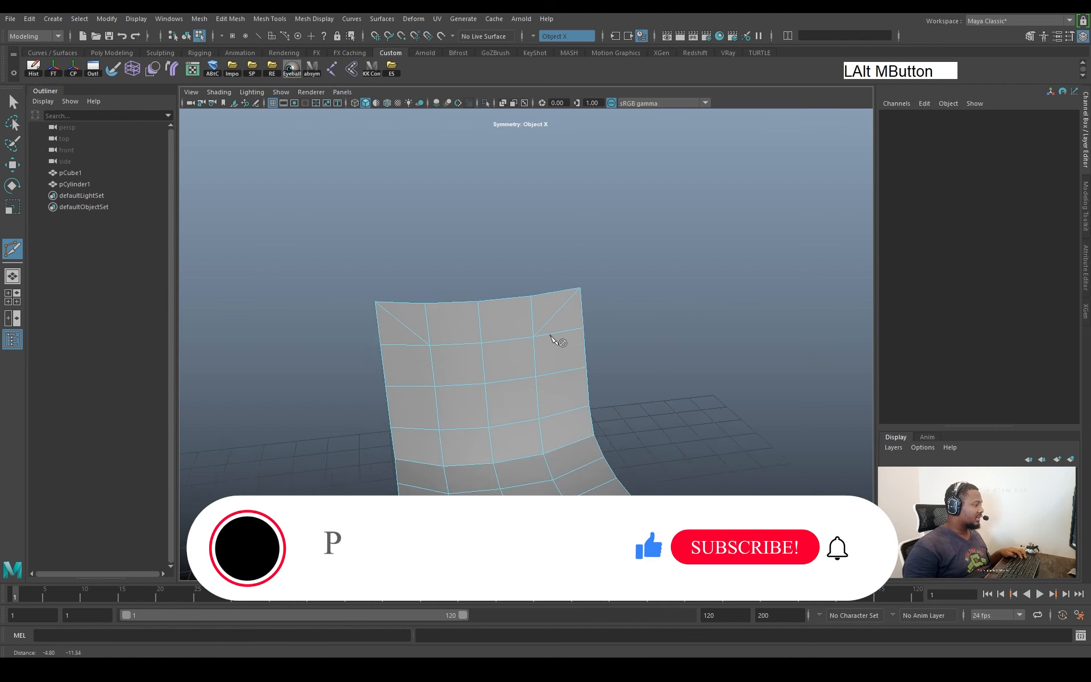
alt+right_drag(557, 341, 594, 284)
key(ctrl+z)
key(ctrl+z)
Duplicate the seat shell, move the copy sideways as a backup, and reselect the original
key(w)
click(577, 345)
key(ctrl+d)
drag(570, 404, 947, 402)
click(537, 373)
alt+middle_drag(538, 373, 759, 387)
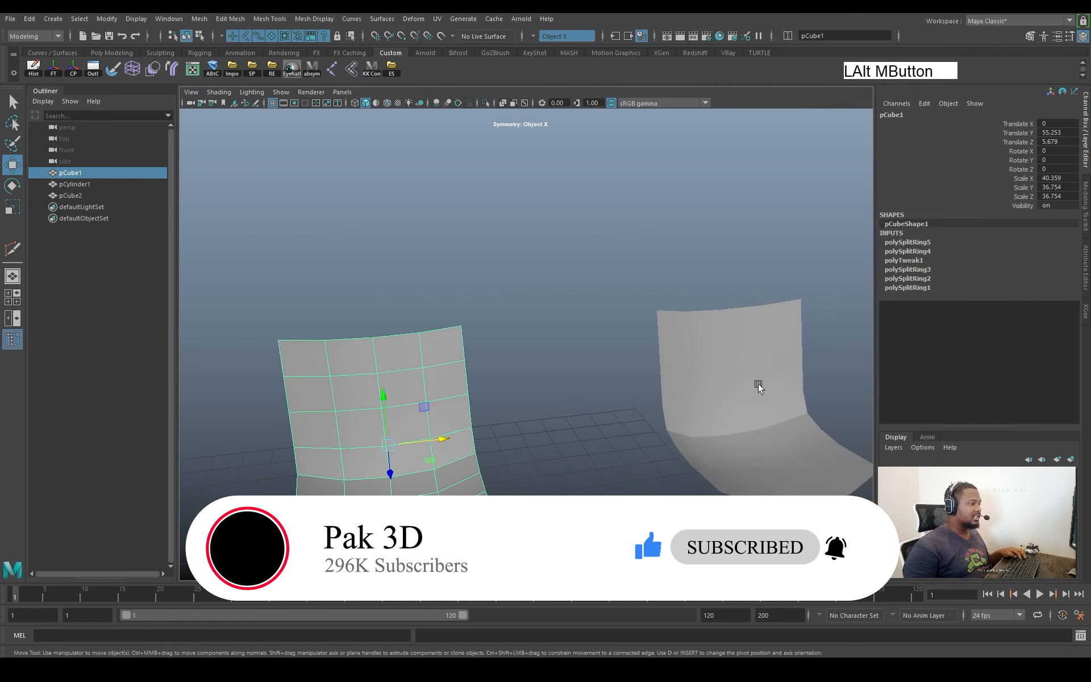
Multi-Cut diagonals from the backrest's top corners to the inner loop vertices and delete the adjoining edges beside them on both sides
alt+drag(729, 397, 592, 390)
alt+right_drag(592, 390, 682, 429)
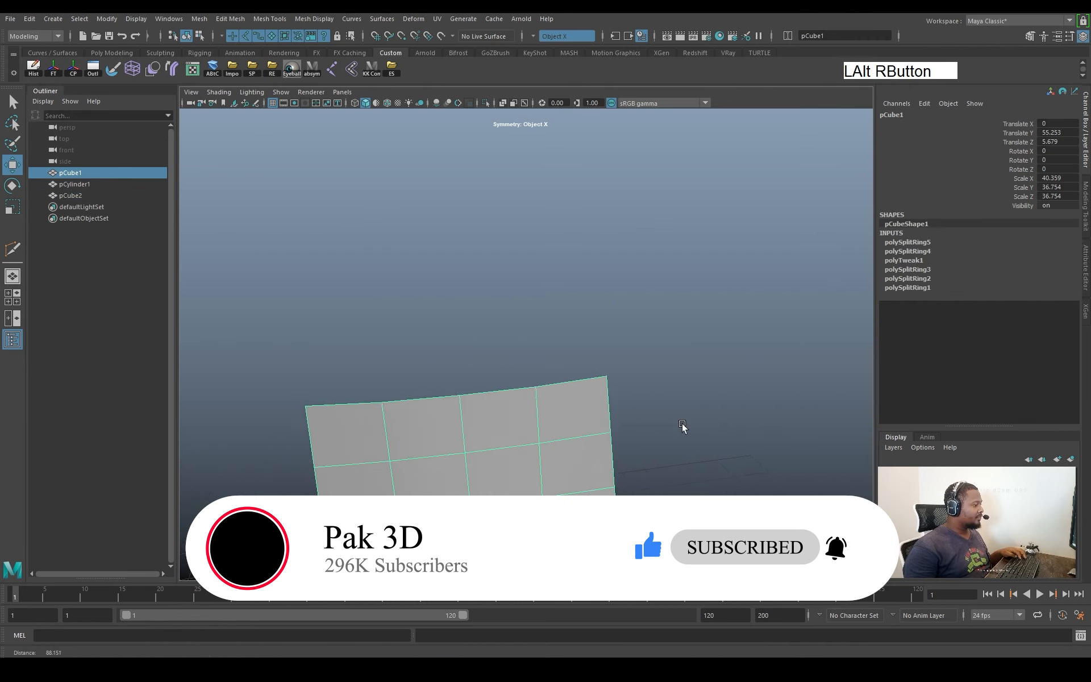
shift+right_click(697, 375)
shift+right_drag(696, 375, 635, 373)
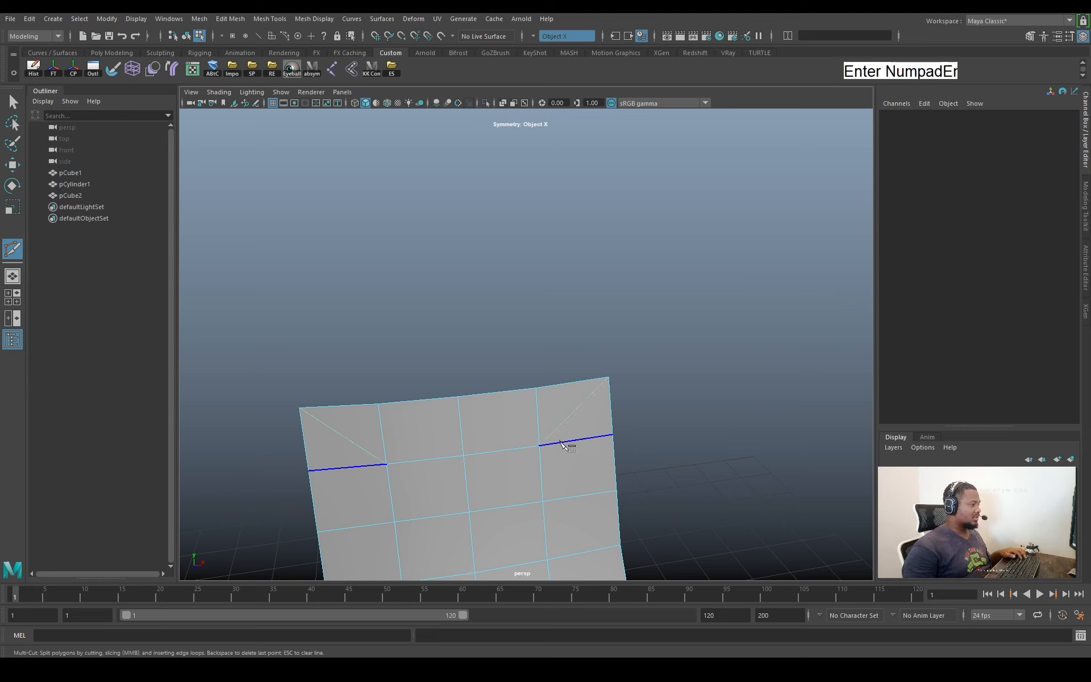
click(533, 413)
shift+right_drag(693, 432, 539, 453)
Inspect the backrest's reworked top corners in smooth preview, in object mode
alt+middle_drag(538, 453, 506, 383)
alt+drag(506, 383, 570, 385)
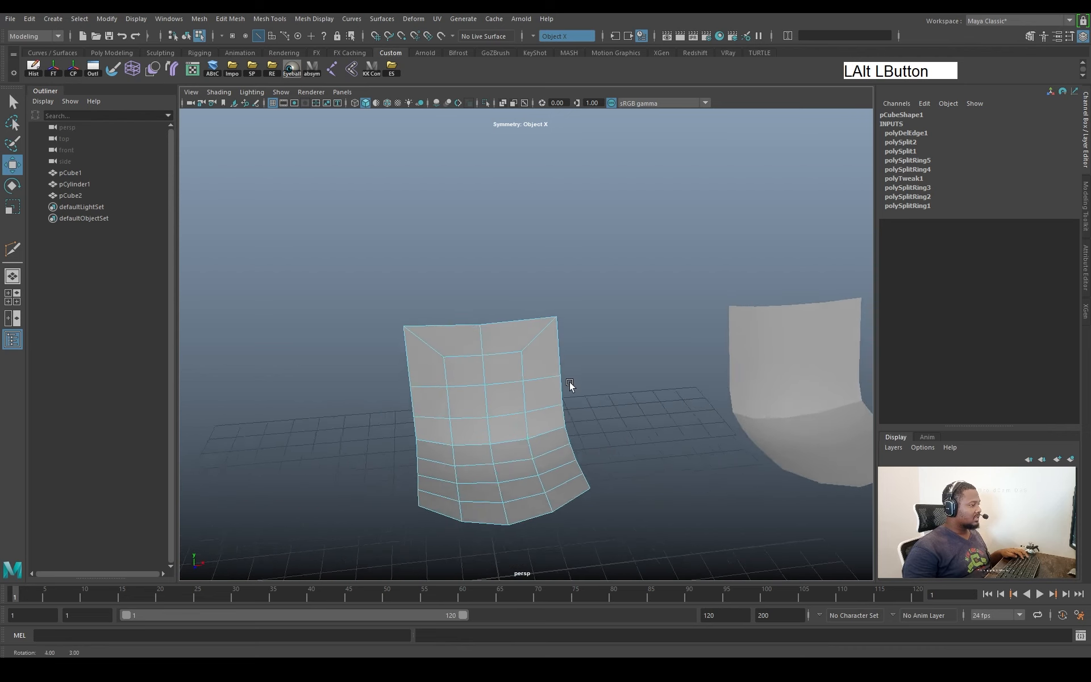
alt+right_drag(570, 384, 718, 407)
alt+drag(718, 407, 532, 357)
key(F8)
click(629, 284)
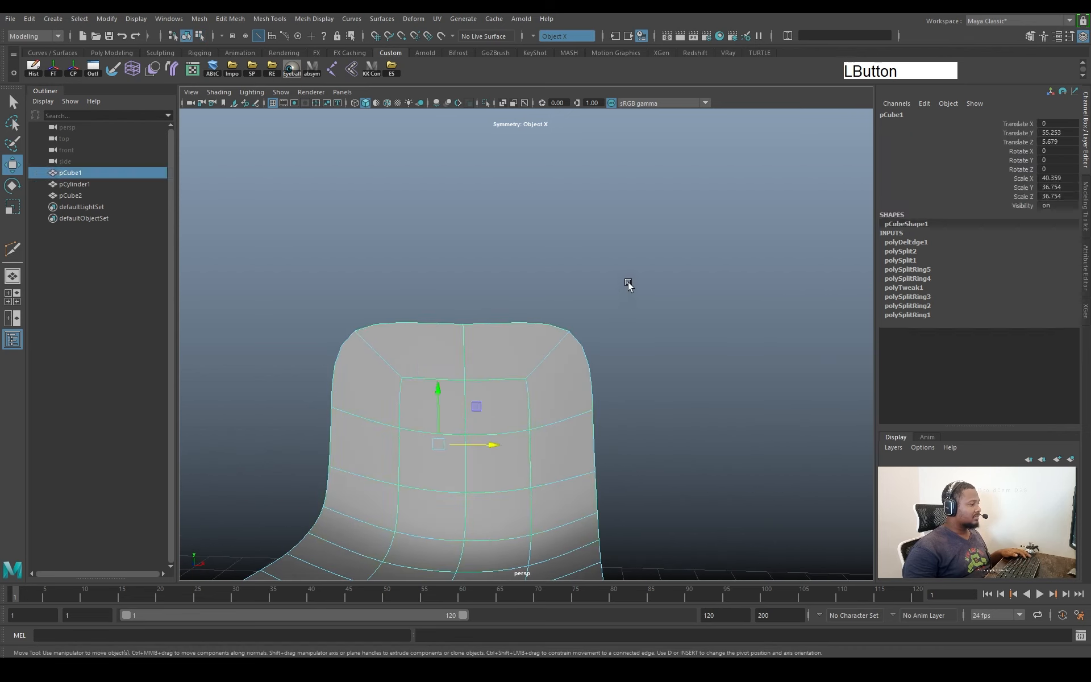
alt+drag(629, 285, 316, 431)
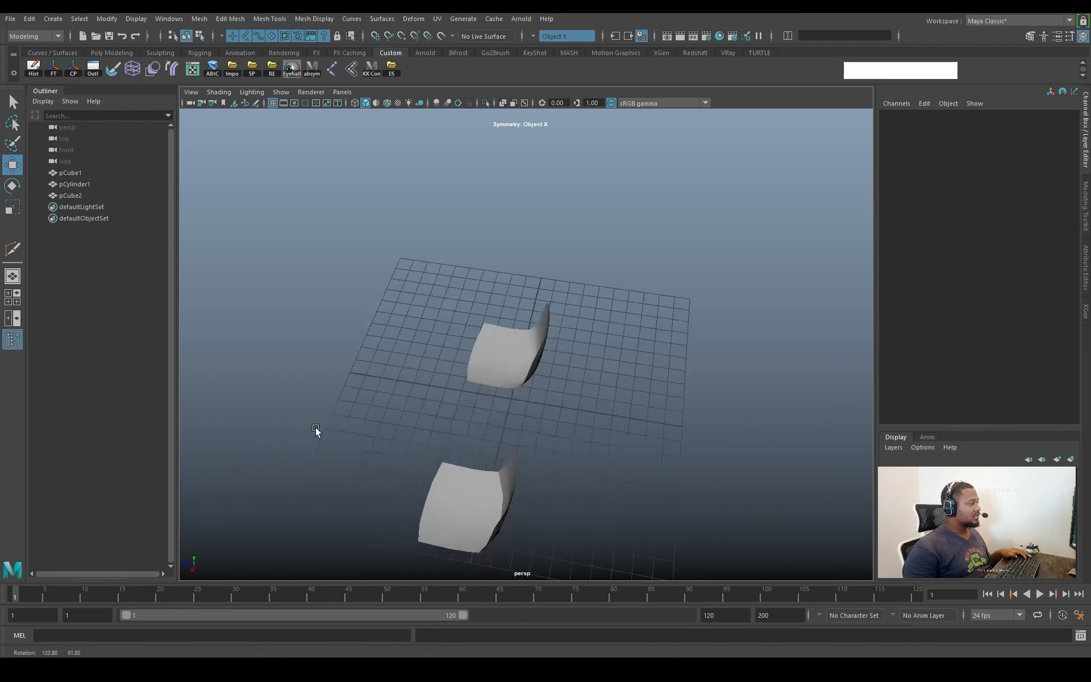
Multi-Cut mirrored diagonals from the seat's front corners to the nearest inner loop vertices
alt+right_drag(316, 431, 597, 409)
alt+drag(597, 409, 563, 369)
click(591, 373)
alt+right_drag(562, 369, 494, 370)
alt+middle_drag(494, 370, 609, 366)
alt+right_drag(608, 366, 756, 455)
alt+drag(756, 454, 624, 360)
shift+right_drag(624, 361, 588, 360)
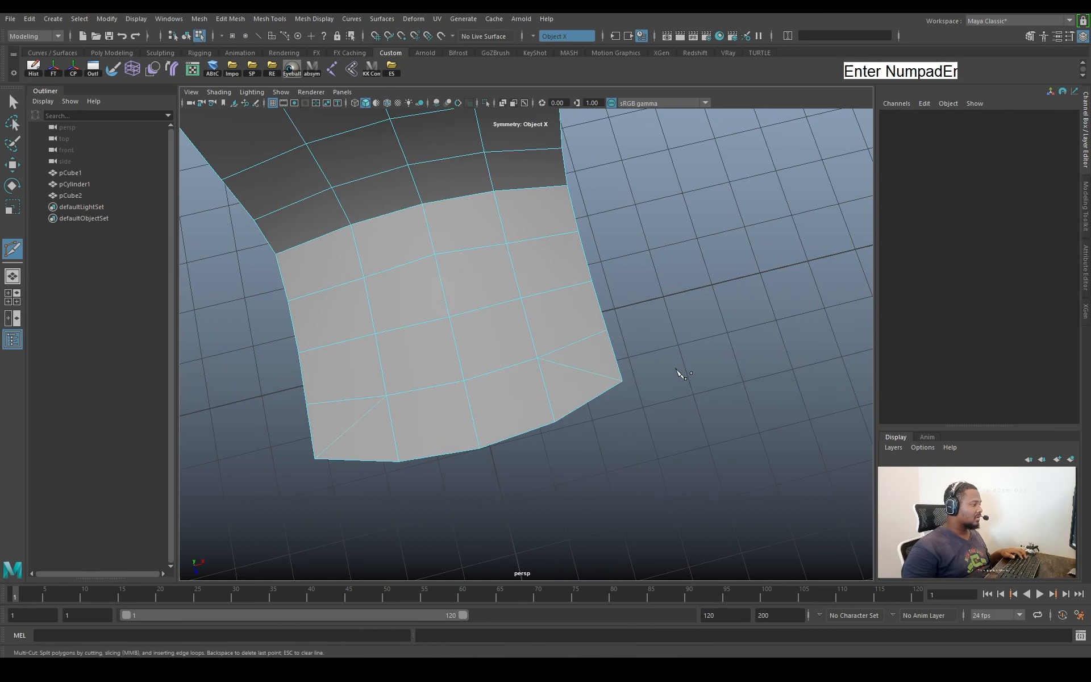
Delete the leftover edges running from the inner vertices to the border on either side of the seat's front-corner diagonals
right_drag(567, 353, 571, 340)
click(571, 343)
shift+click(565, 400)
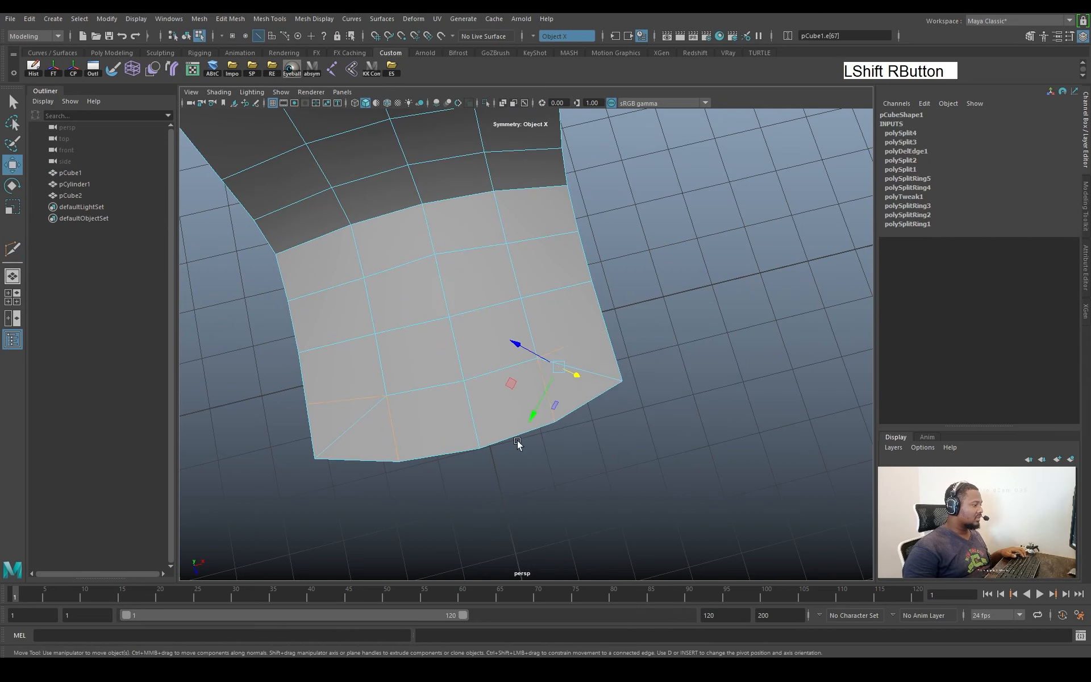
key(Delete)
alt+drag(517, 439, 619, 385)
mouse_move(619, 385)
alt+right_down()
mouse_move(504, 377)
mouse_move(637, 374)
alt+right_up()
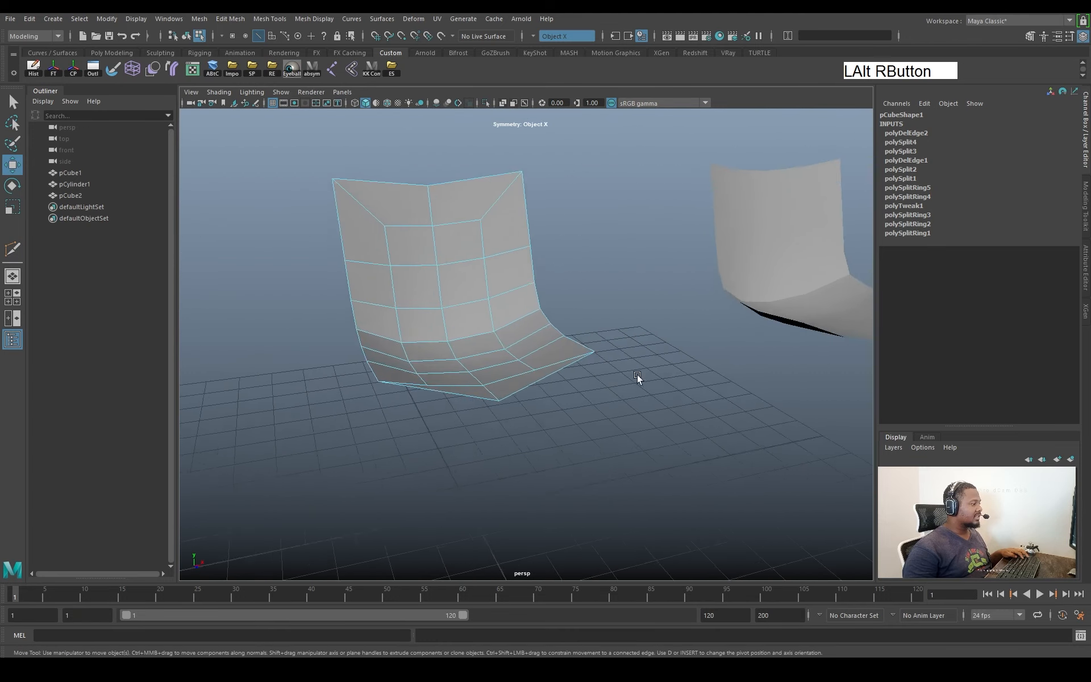
Compare the seat shell's smoothed and unsmoothed forms from the side, front and above
alt+drag(637, 374, 540, 311)
key(3)
key(1)
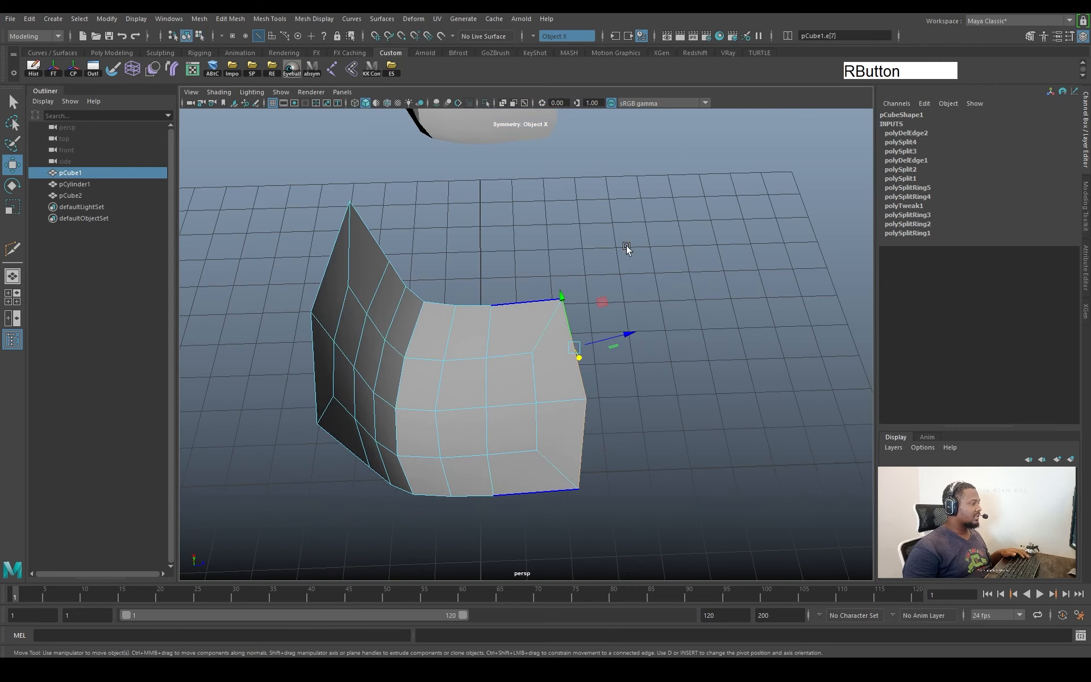
alt+drag(627, 249, 570, 353)
alt+middle_drag(570, 352, 604, 383)
alt+drag(604, 383, 548, 363)
alt+right_drag(548, 364, 612, 373)
alt+drag(612, 373, 621, 414)
key(3)
key(1)
alt+middle_drag(621, 414, 621, 421)
alt+drag(621, 422, 600, 336)
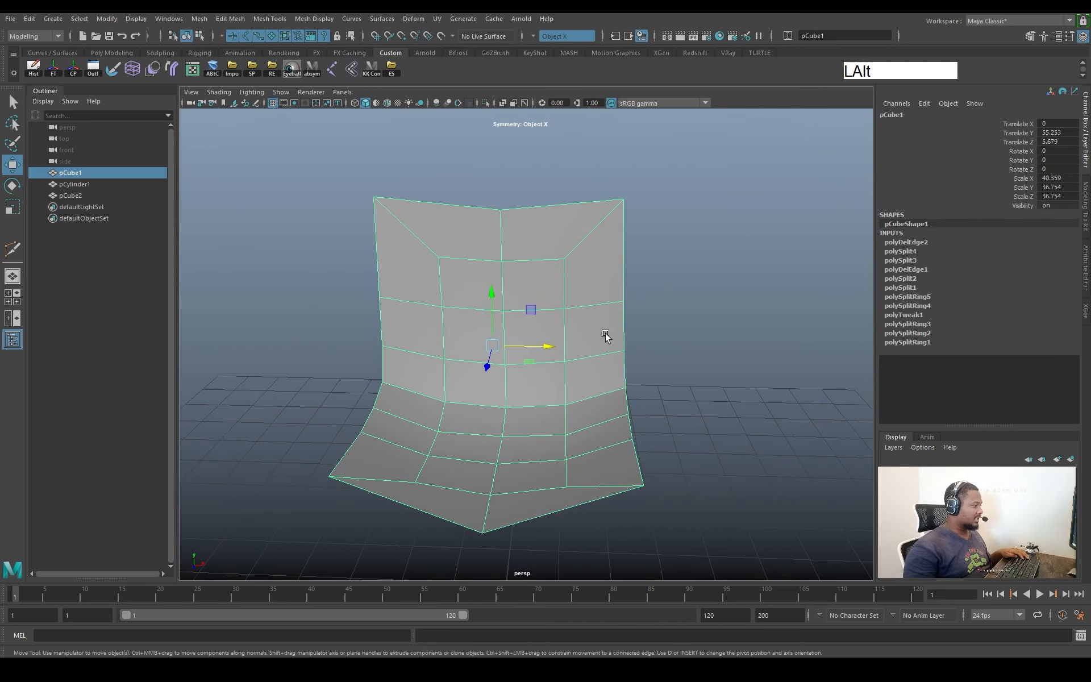
Apply the Smooth operation to the original seat shell to subdivide its mesh
shift+right_drag(689, 308, 682, 384)
alt+drag(682, 385, 677, 343)
right_drag(677, 344, 738, 312)
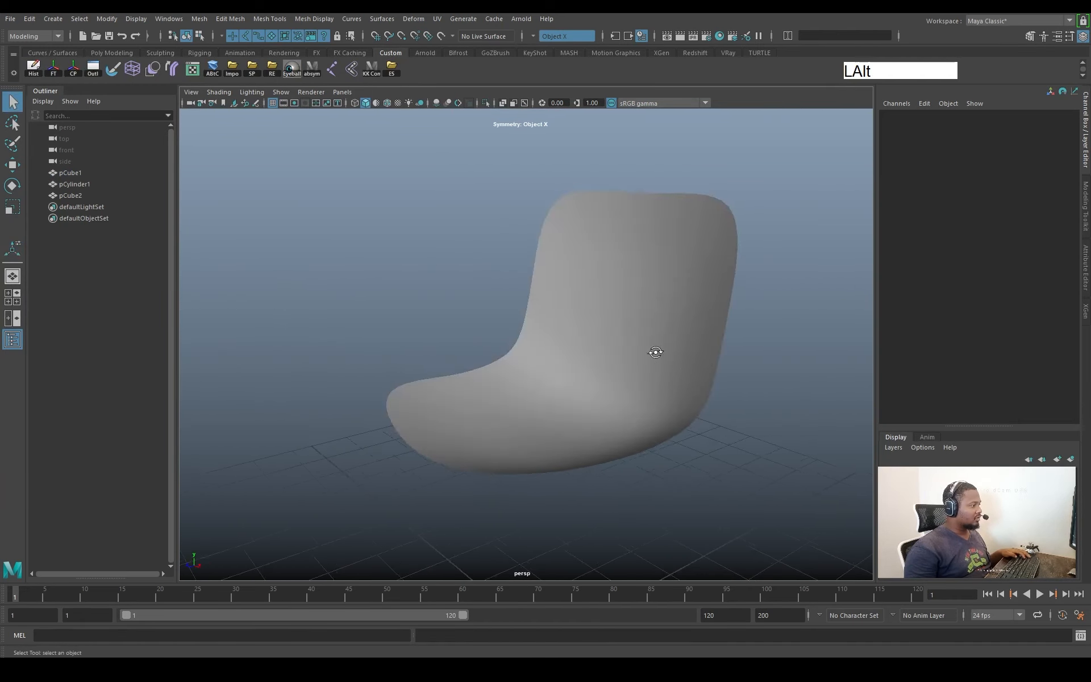
alt+drag(653, 353, 629, 290)
click(601, 435)
key(ctrl+z)
click(598, 435)
shift+right_drag(629, 290, 616, 356)
Lower the centre vertex of the backrest's top edge with soft selection to form a gentle dip, and return to object mode
alt+drag(638, 370, 595, 336)
click(667, 214)
alt+drag(668, 214, 597, 299)
alt+right_drag(597, 299, 602, 366)
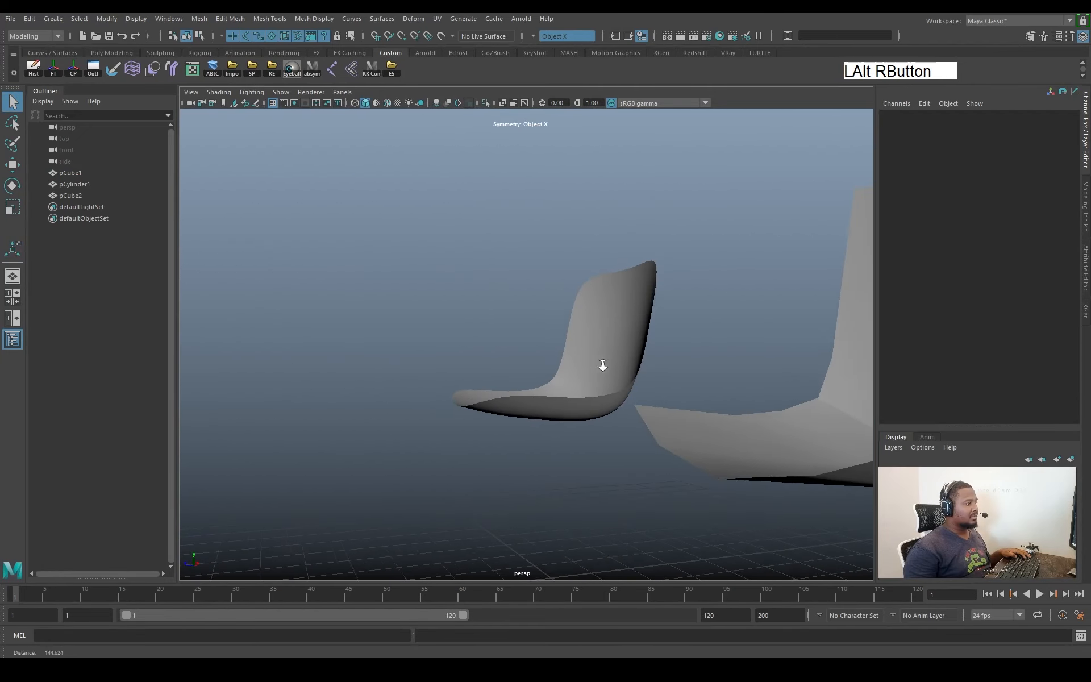
alt+drag(602, 366, 485, 312)
click(511, 268)
alt+right_drag(511, 268, 554, 297)
key(F9)
click(483, 266)
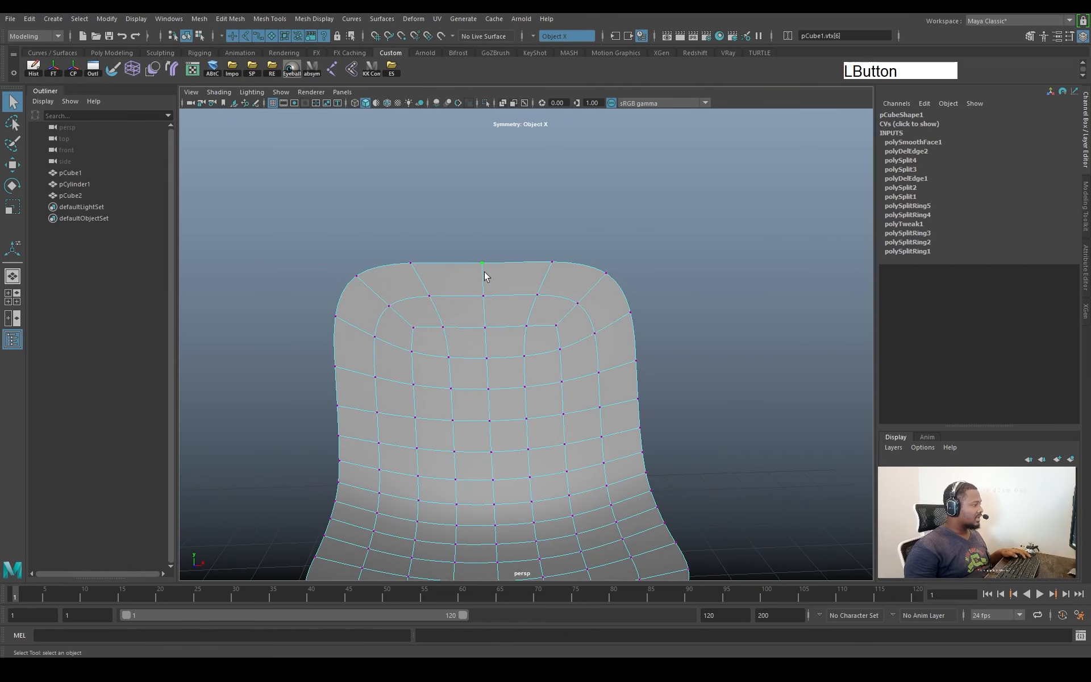
middle_drag(569, 326, 595, 332)
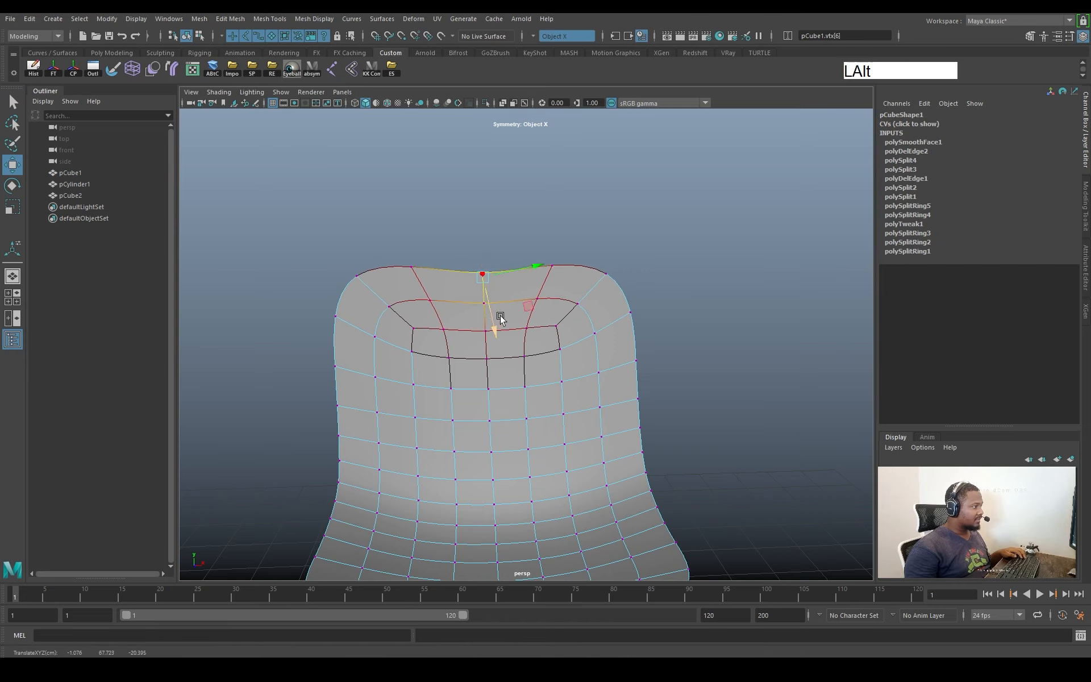
alt+drag(500, 318, 415, 278)
key(w)
right_drag(418, 293, 474, 256)
click(576, 207)
Examine the dip in the backrest's top edge and the shell's smoothed outline from several angles
alt+drag(611, 323, 648, 332)
alt+right_drag(648, 332, 585, 326)
alt+drag(584, 326, 567, 313)
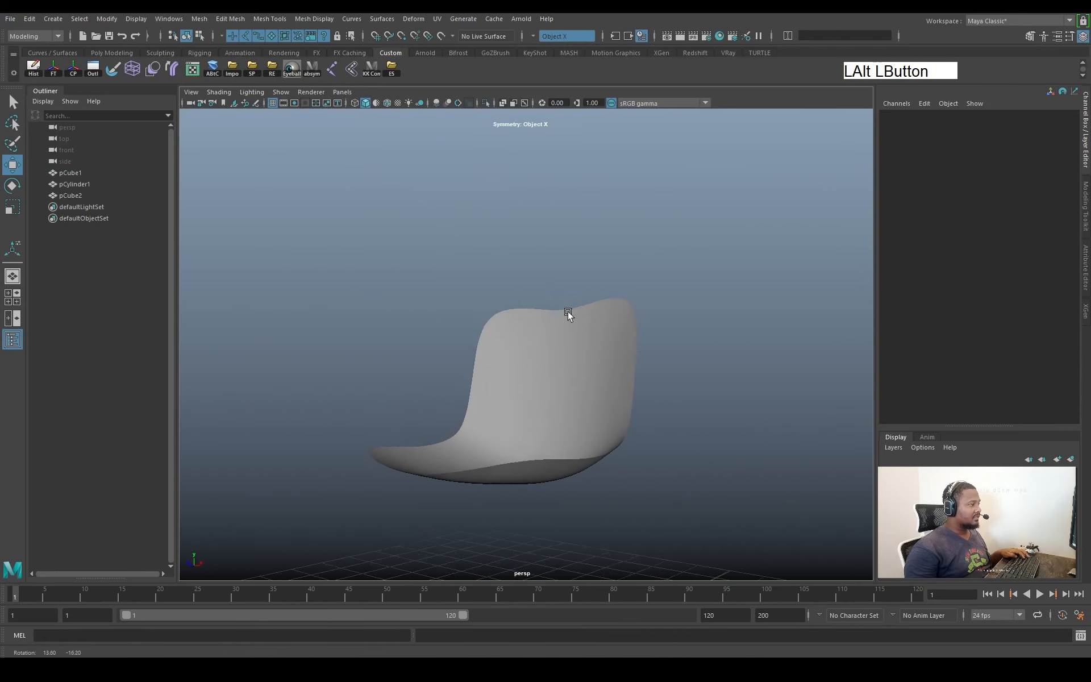
alt+right_drag(642, 362, 650, 366)
alt+drag(650, 365, 656, 370)
alt+middle_drag(656, 370, 677, 343)
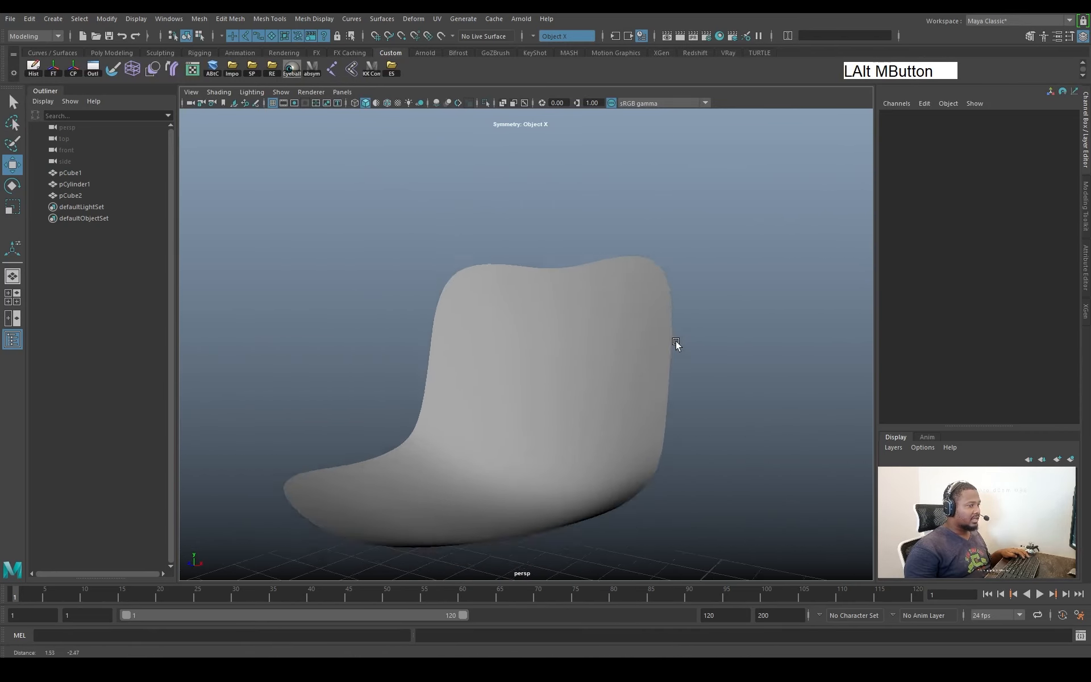
alt+right_drag(676, 344, 656, 338)
mouse_move(656, 338)
alt+mouse_down()
mouse_move(697, 348)
mouse_move(650, 350)
alt+mouse_up()
alt+middle_drag(650, 350, 629, 363)
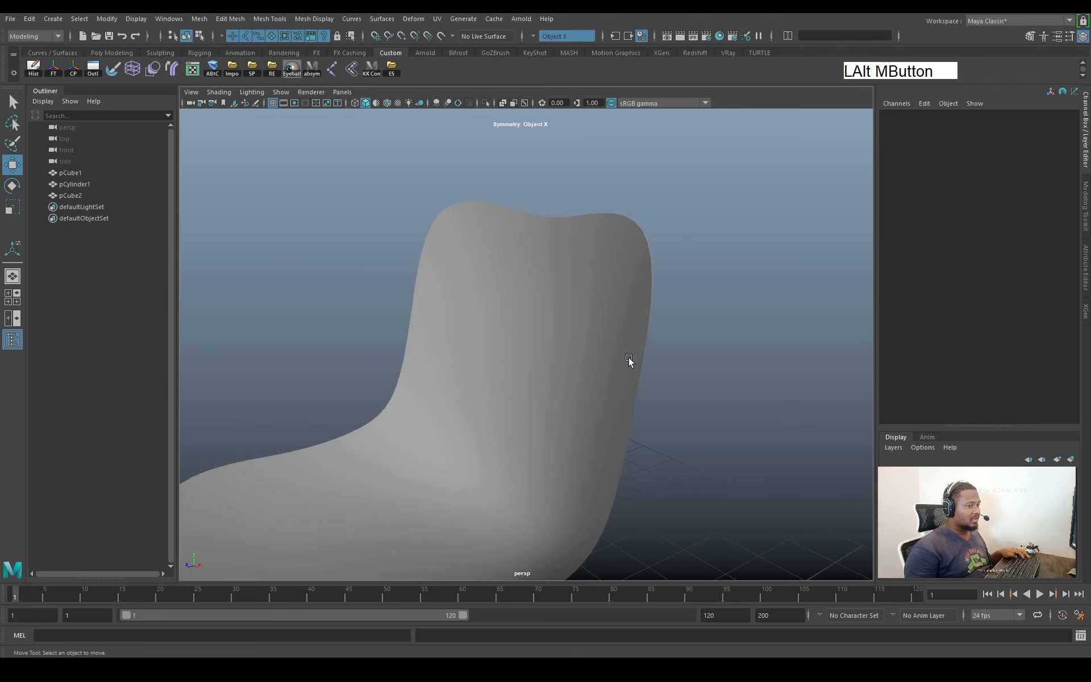
alt+drag(629, 364, 613, 360)
alt+drag(574, 323, 555, 319)
Try to push the middle of the backrest backward from a centre-line vertex with a wider soft-selection falloff
click(546, 319)
right_drag(540, 317, 495, 321)
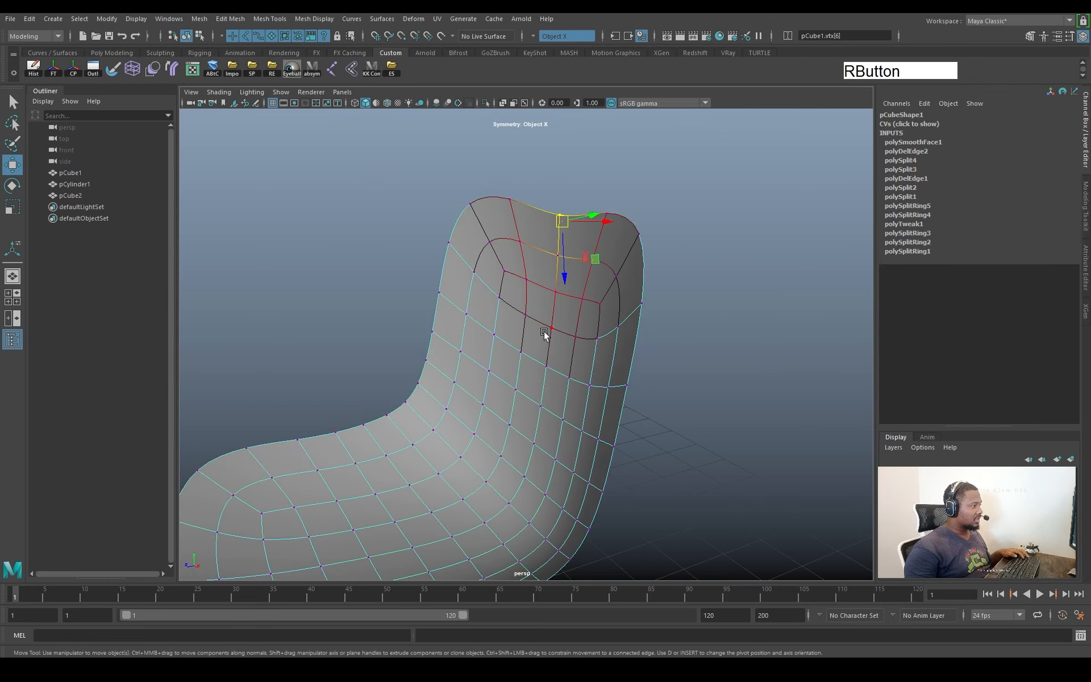
alt+drag(546, 333, 655, 326)
click(443, 335)
click(452, 375)
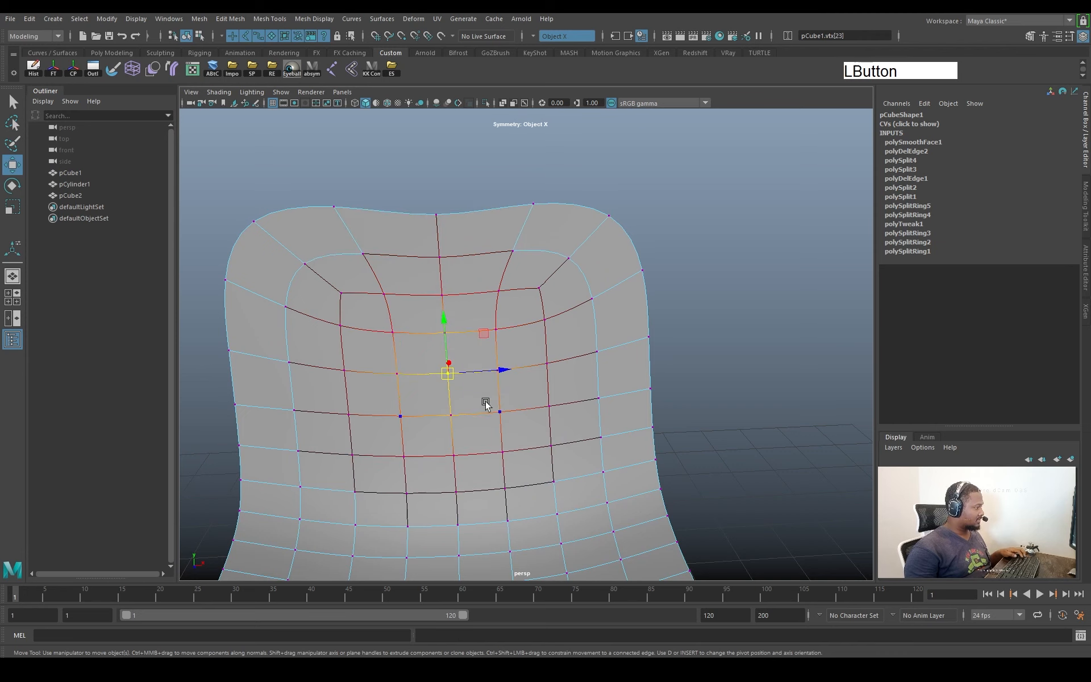
middle_drag(485, 404, 694, 394)
alt+drag(694, 395, 636, 390)
key(ctrl+z)
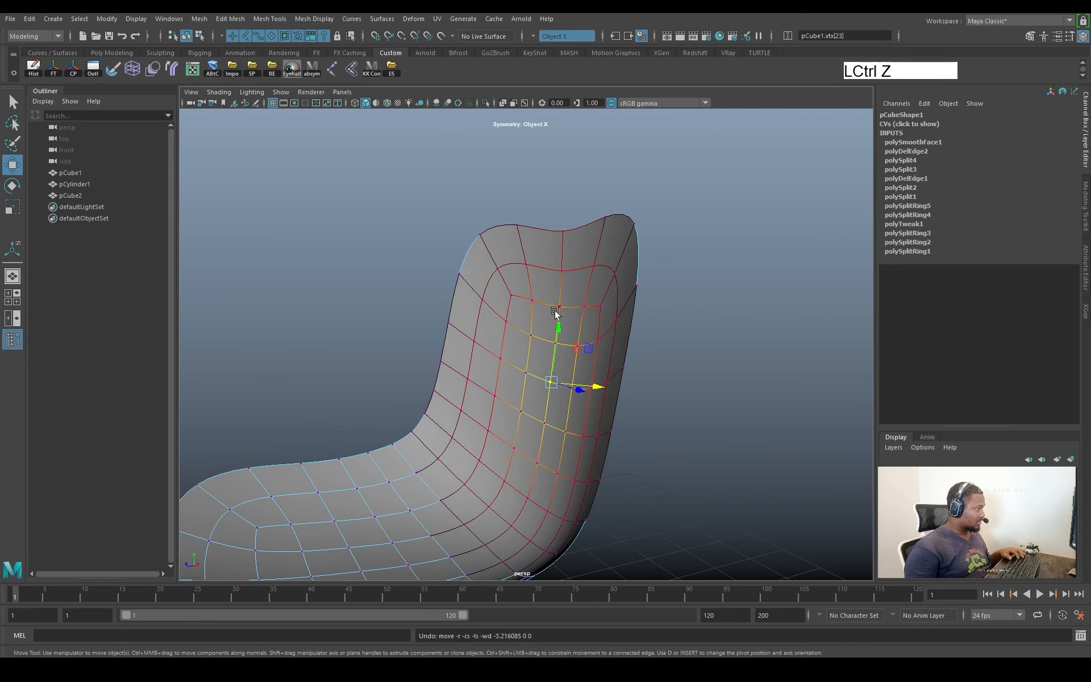
Try to reshape the backrest's curvature by moving other soft-selected vertices in its upper area
click(561, 309)
drag(607, 335, 540, 370)
key(ctrl+z)
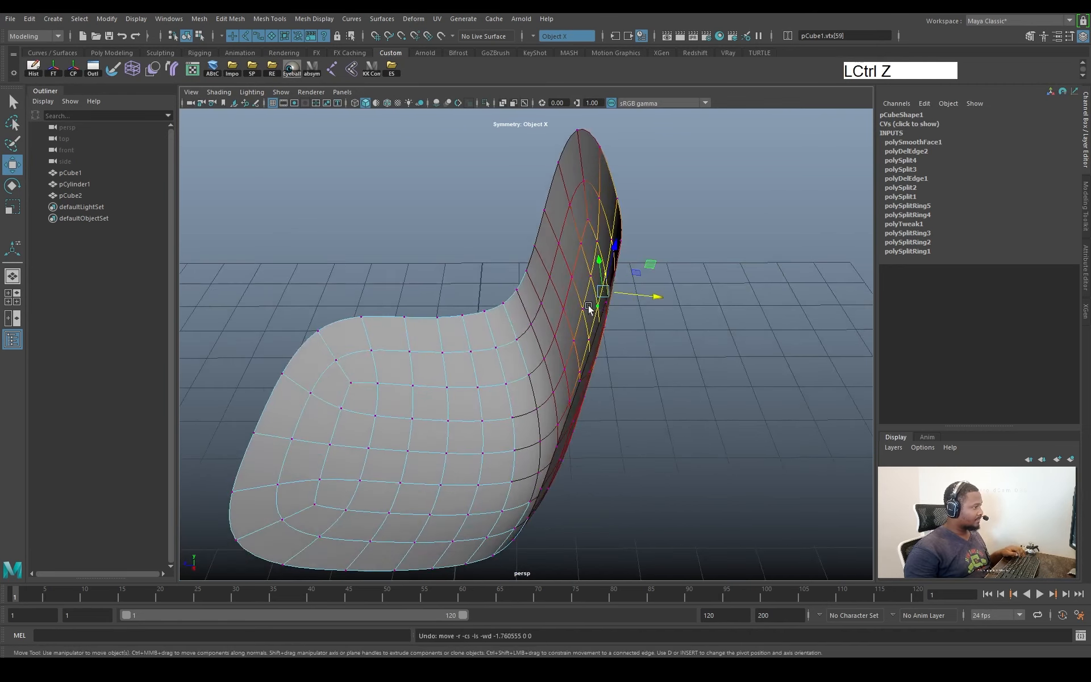
alt+drag(590, 309, 534, 302)
key(q)
click(573, 276)
key(w)
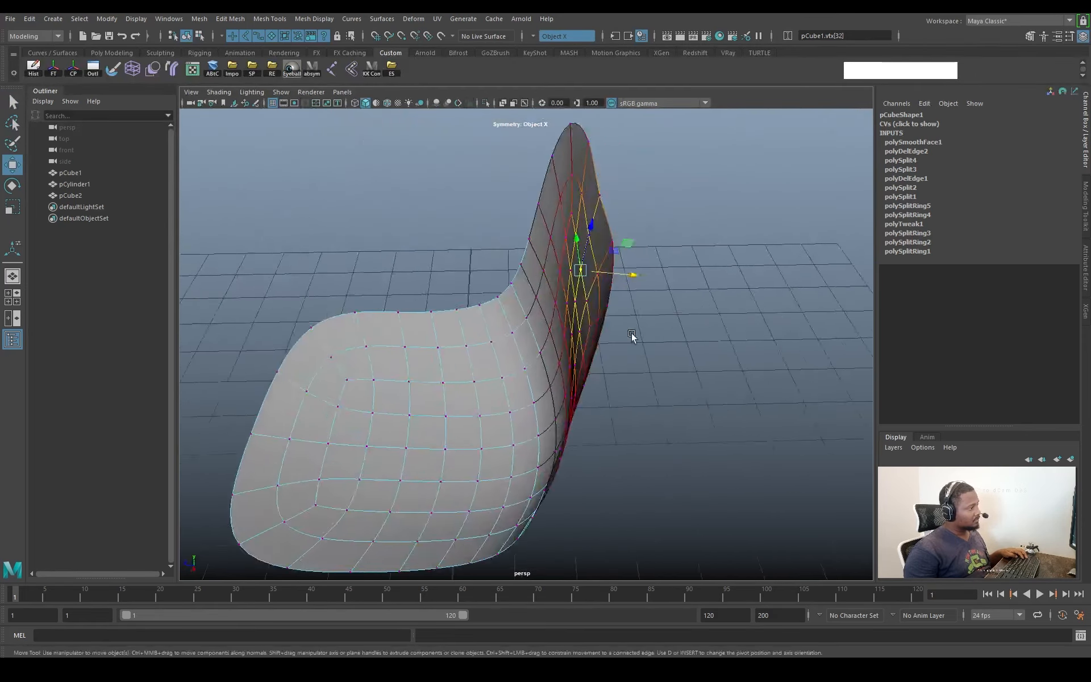
alt+drag(624, 270, 547, 244)
click(618, 234)
alt+drag(611, 265, 789, 261)
key(ctrl+z)
Return to object mode and examine the seat shell's side profile and backrest angle
alt+drag(708, 347, 606, 290)
right_drag(607, 289, 654, 255)
click(662, 257)
alt+right_drag(661, 304, 630, 326)
alt+drag(630, 327, 611, 335)
alt+middle_drag(637, 341, 662, 312)
alt+drag(663, 312, 635, 307)
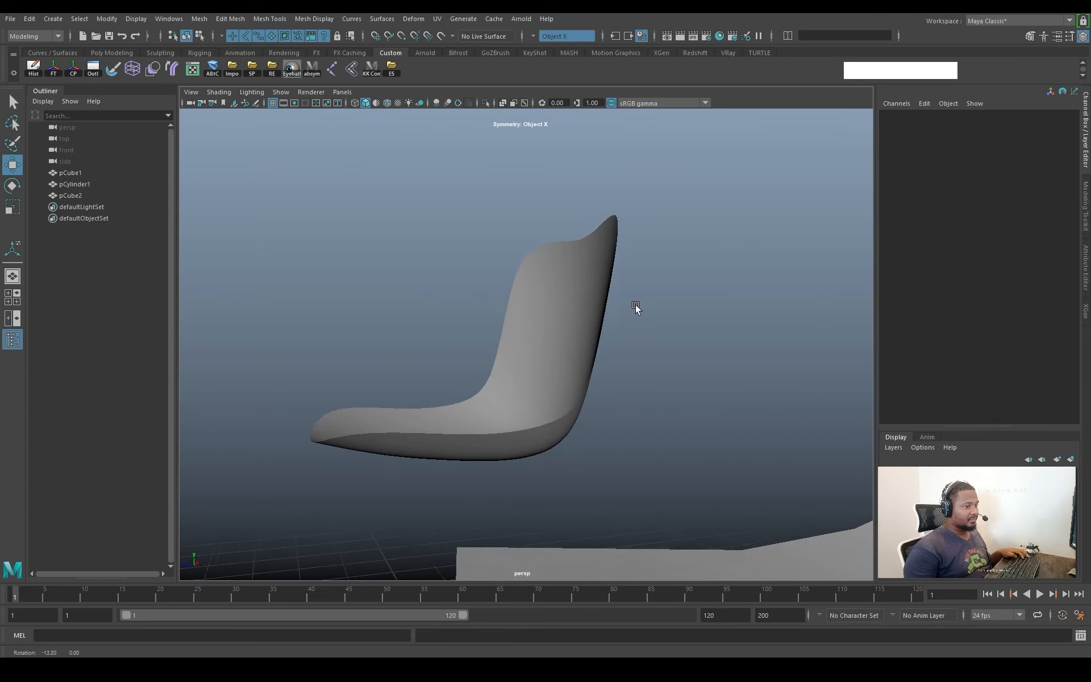
alt+right_drag(636, 307, 640, 317)
alt+drag(641, 317, 609, 329)
Show the seat shell unsmoothed, select the vertices along the backrest's top edge, and adjust the soft-selection falloff over the upper backrest
click(593, 273)
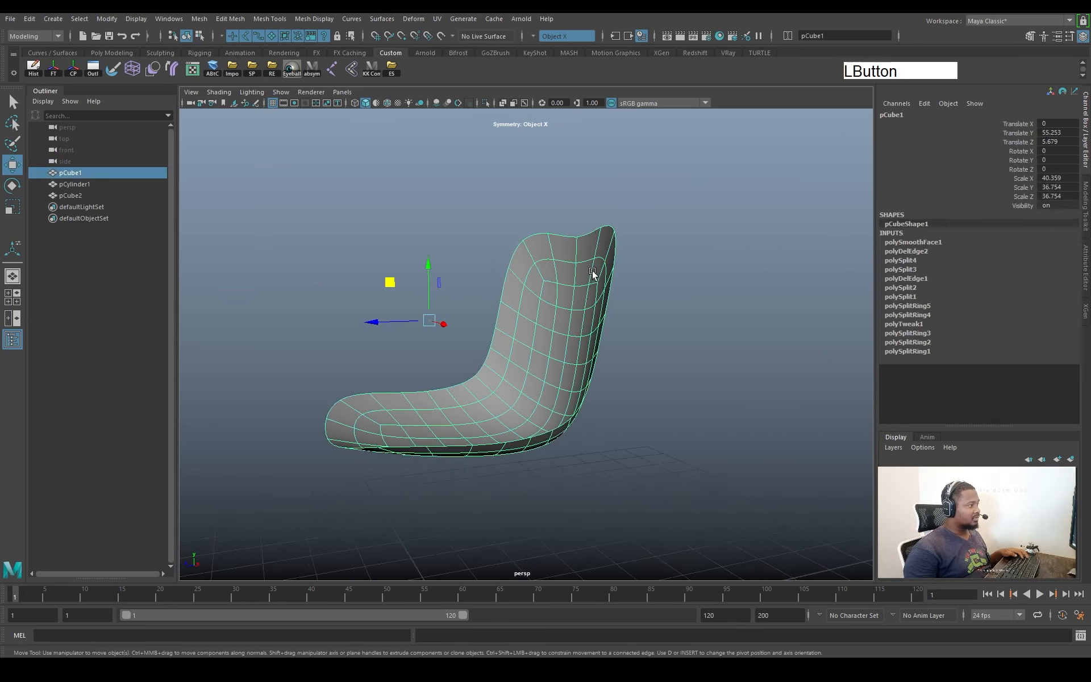
right_drag(579, 218, 578, 205)
alt+drag(601, 228, 571, 244)
right_drag(570, 244, 560, 252)
key(1)
key(1)
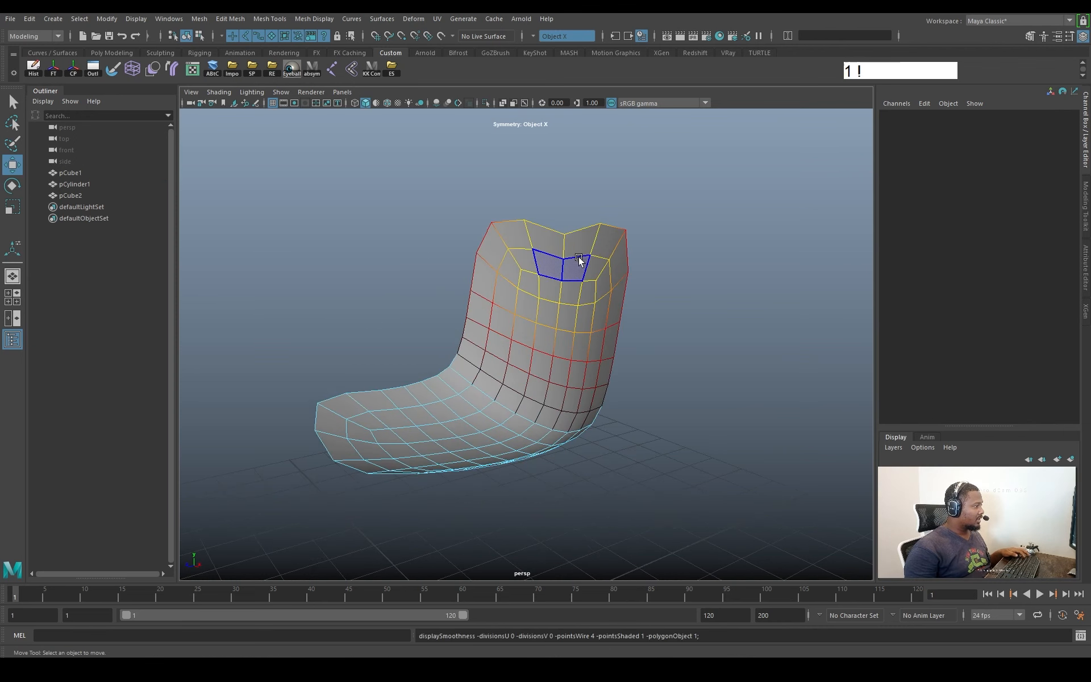
alt+drag(585, 259, 536, 268)
right_drag(536, 268, 353, 188)
drag(656, 238, 657, 239)
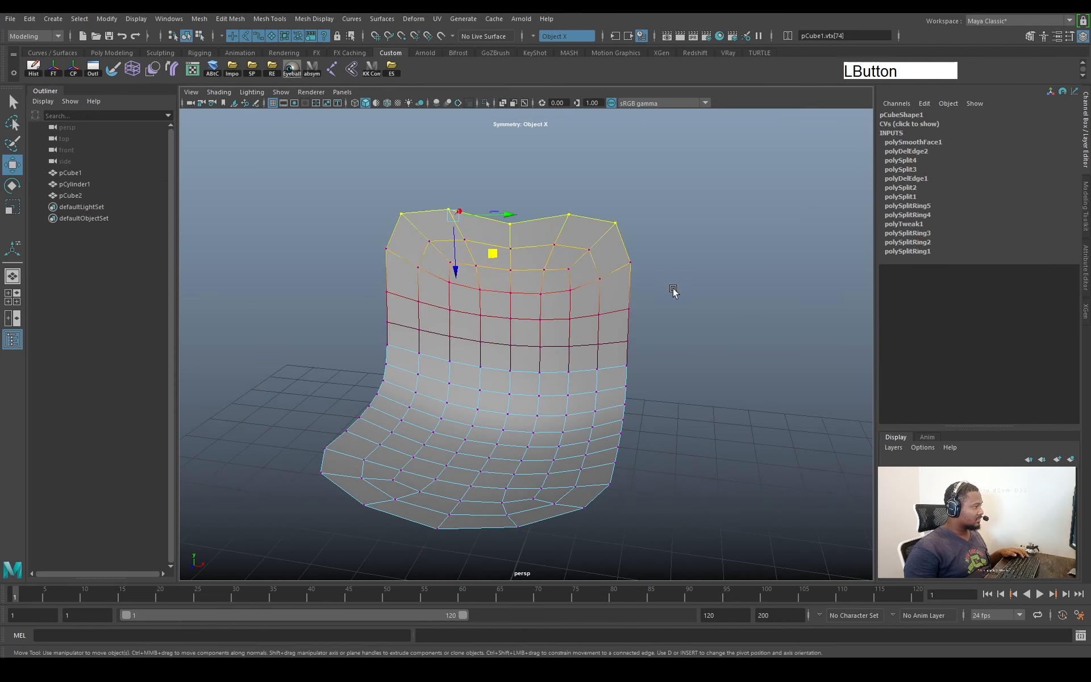
alt+drag(675, 292, 577, 293)
middle_drag(560, 293, 675, 305)
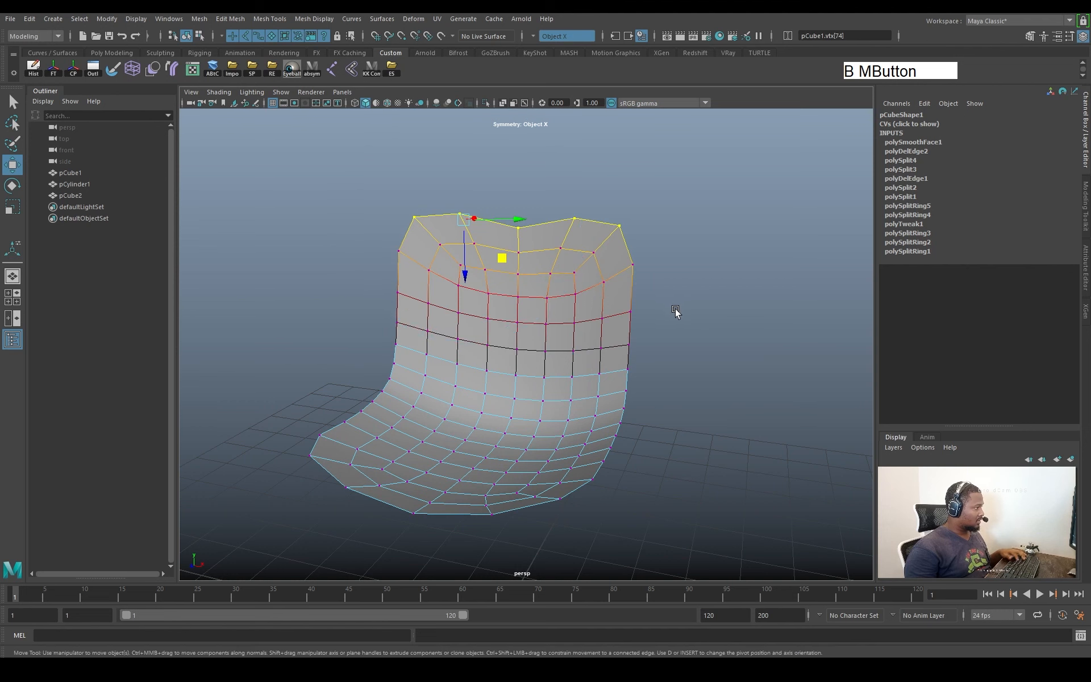
Snap the rotation pivot to a lower centre vertex of the backrest and tilt the soft-selected upper backrest backward
alt+drag(675, 304, 521, 273)
key(w)
key(r)
key(w)
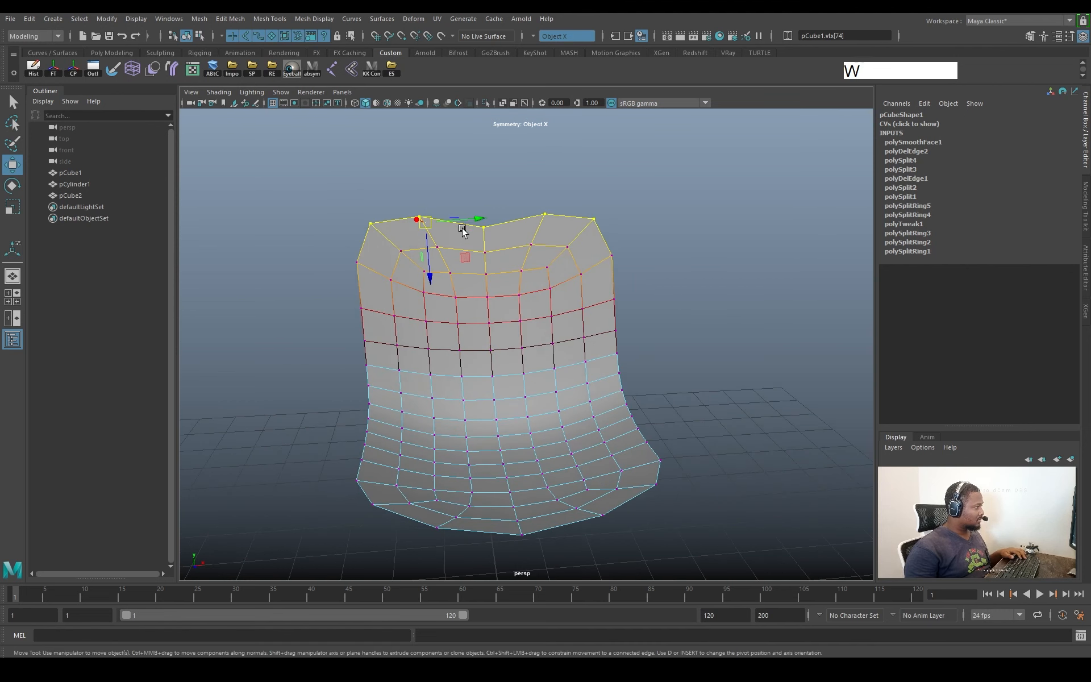
key(e)
key(d)
key(v)
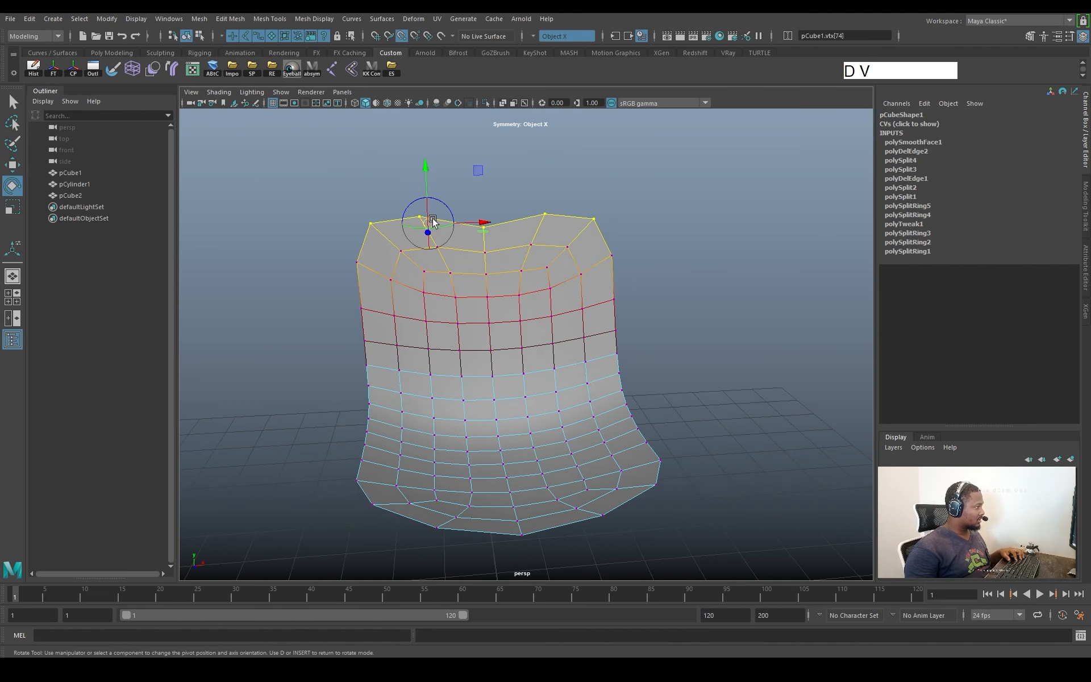
drag(485, 306, 594, 267)
alt+right_drag(562, 295, 530, 312)
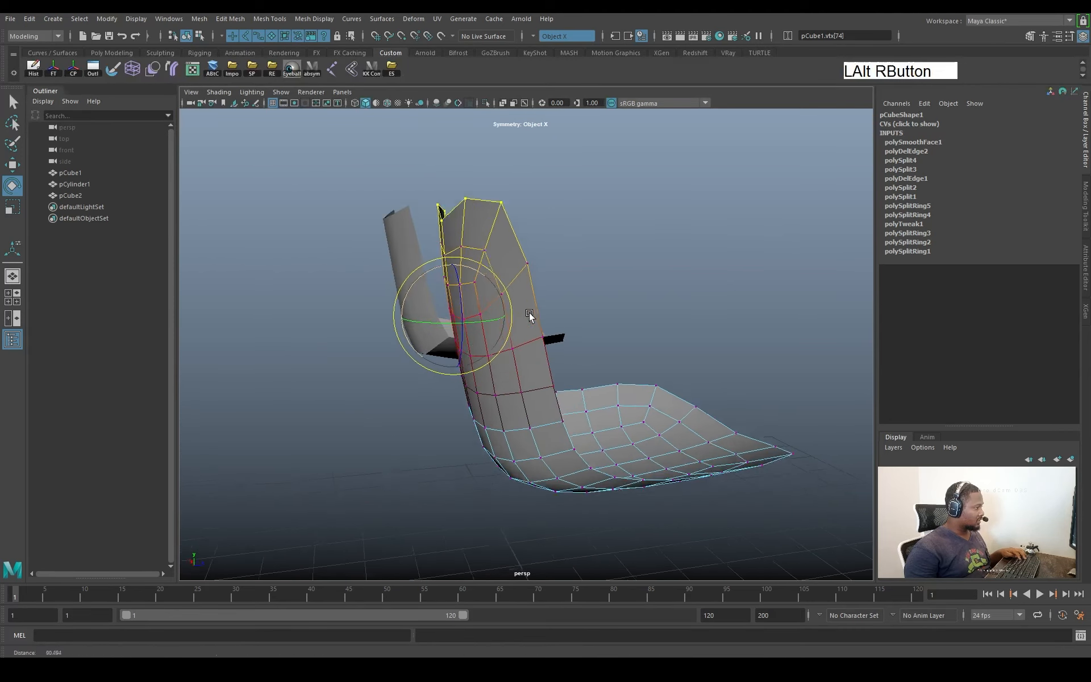
alt+drag(530, 312, 479, 281)
alt+drag(478, 281, 490, 287)
key(ctrl+z)
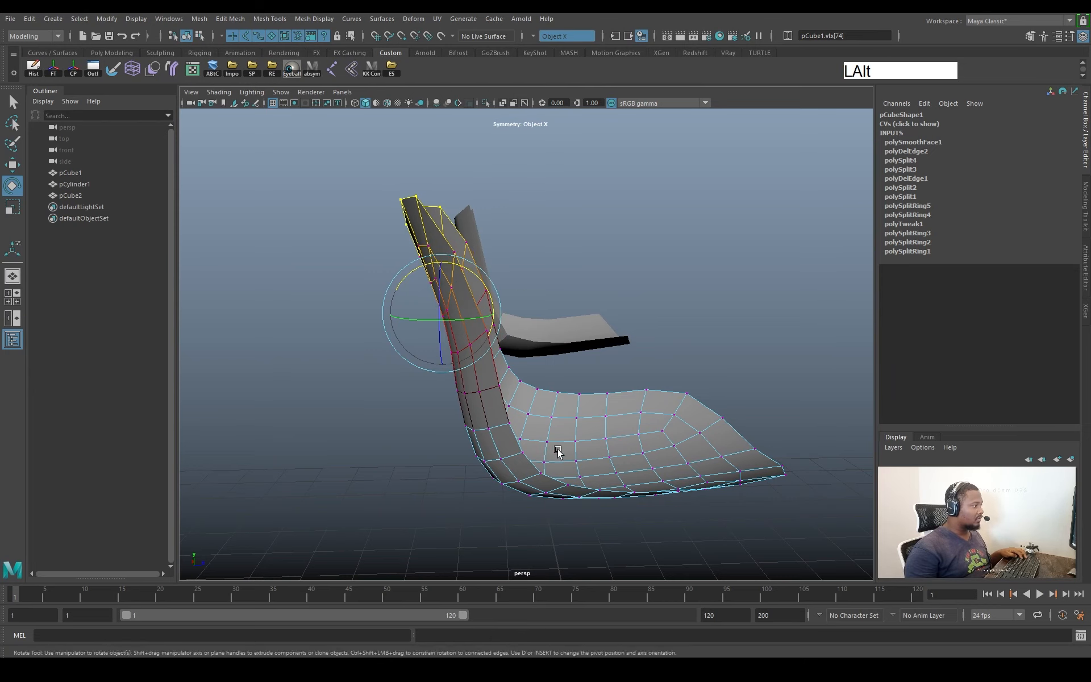
Return to object mode and examine the smoothed seat shell's side profile and backrest curve
alt+drag(557, 450, 627, 281)
key(q)
right_drag(628, 281, 704, 188)
click(704, 187)
alt+drag(662, 277, 648, 304)
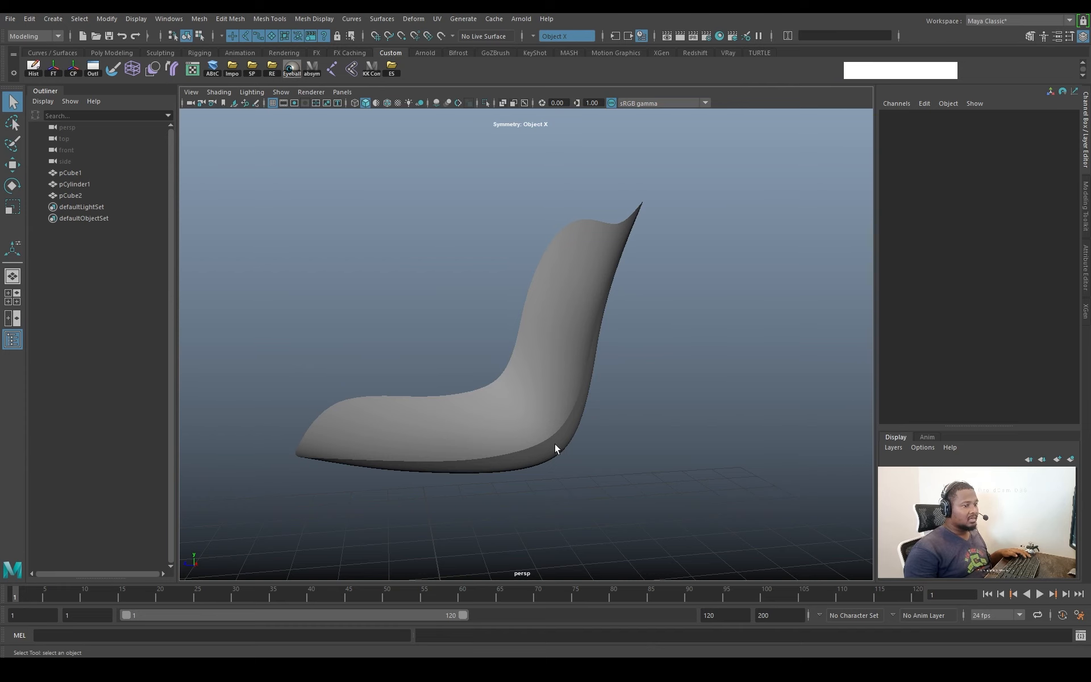
mouse_move(629, 256)
alt+mouse_down()
mouse_move(609, 248)
mouse_move(613, 267)
alt+mouse_up()
click(609, 276)
alt+drag(627, 222, 540, 272)
alt+right_drag(545, 275, 653, 274)
alt+drag(659, 273, 694, 270)
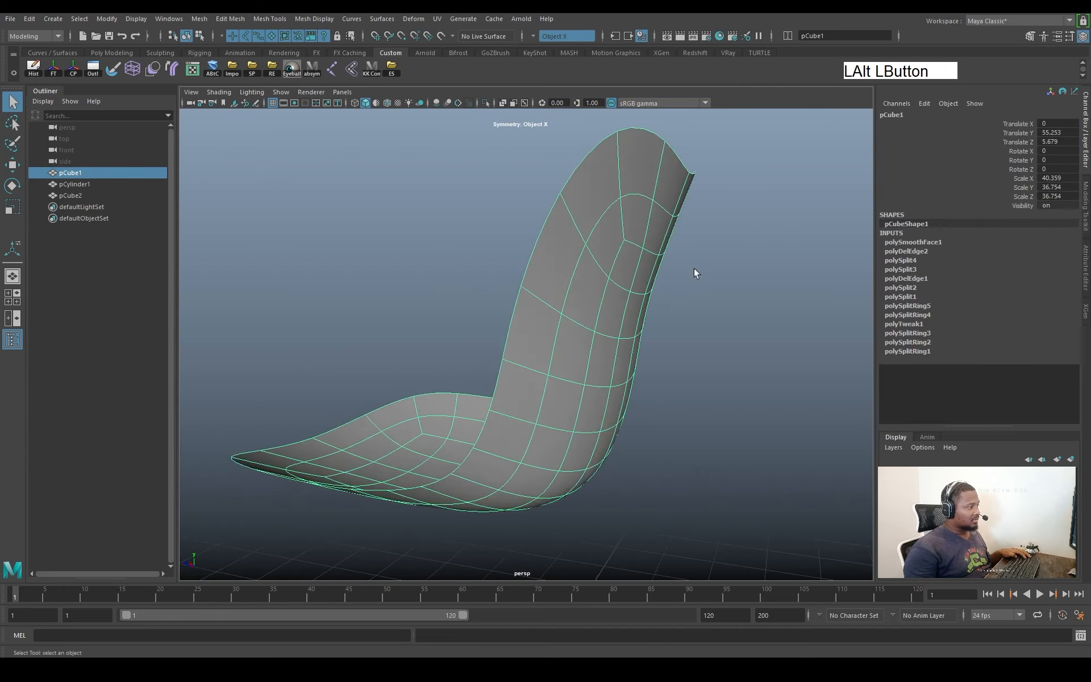
alt+middle_drag(694, 273, 639, 308)
mouse_move(640, 309)
alt+mouse_down()
mouse_move(672, 299)
mouse_move(690, 309)
mouse_move(631, 302)
mouse_move(587, 314)
mouse_move(709, 322)
mouse_move(686, 346)
alt+mouse_up()
Compare the shell's smoothed and unsmoothed display and inspect the upper backrest from the side
key(1)
key(3)
click(731, 333)
alt+right_drag(686, 346, 570, 319)
alt+drag(570, 319, 562, 309)
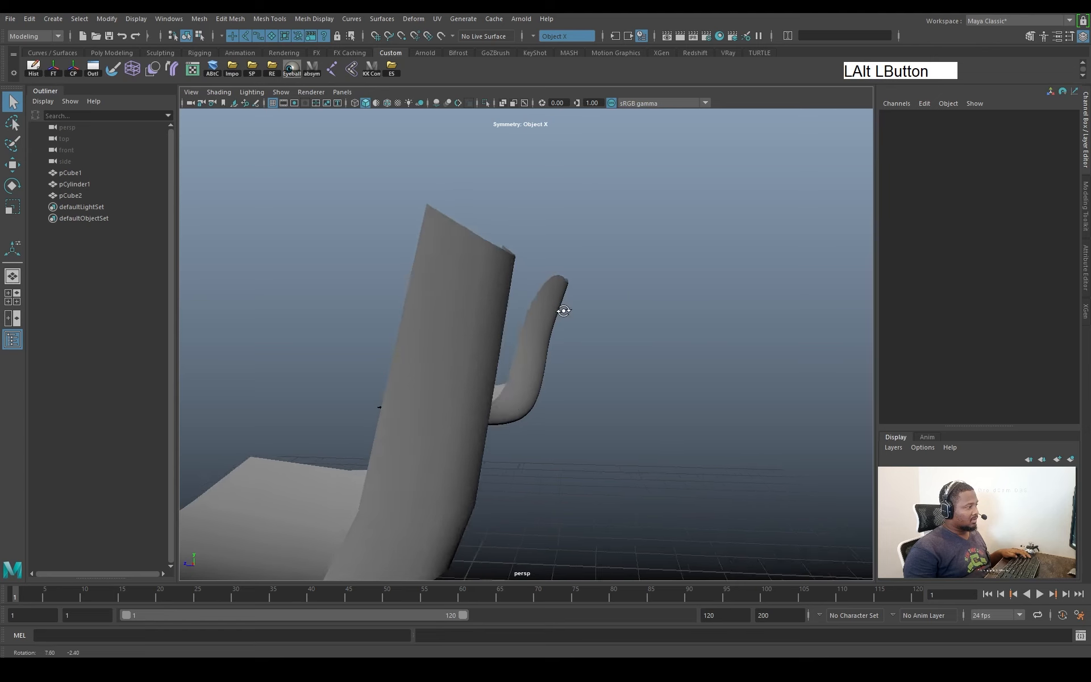
alt+middle_drag(563, 309, 670, 379)
alt+drag(670, 380, 511, 311)
Narrow the soft-selection falloff around a centre-line vertex of the unsmoothed shell's upper backrest, nudge it slightly forward, and return to object mode
click(526, 318)
key(1)
right_drag(511, 311, 477, 311)
click(549, 312)
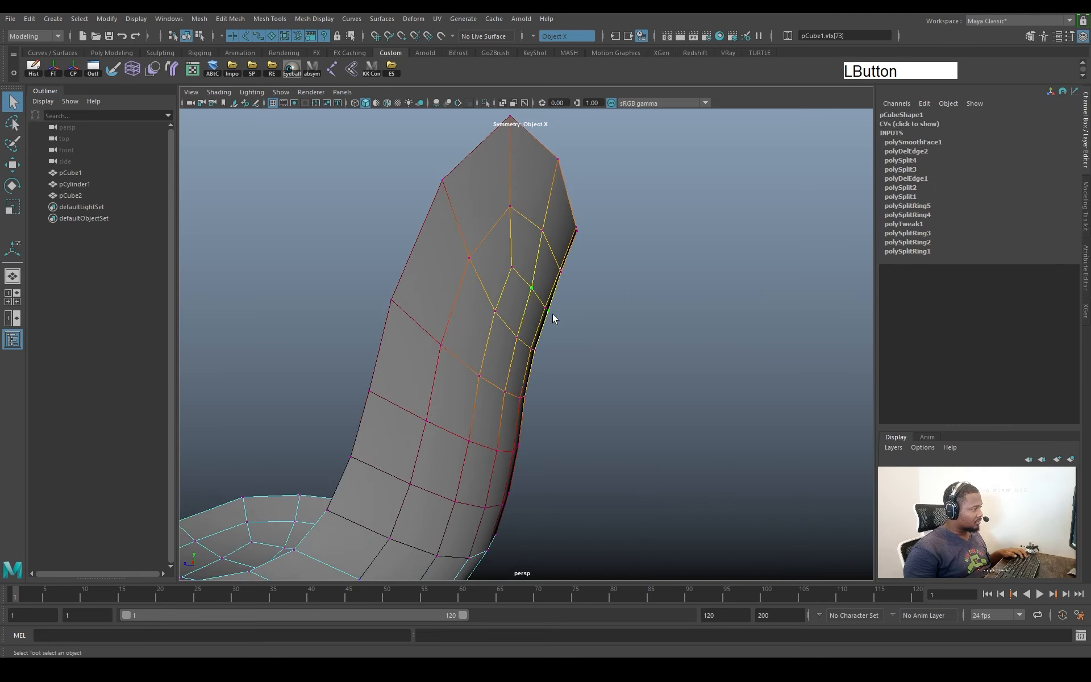
key(b)
middle_drag(581, 328, 604, 337)
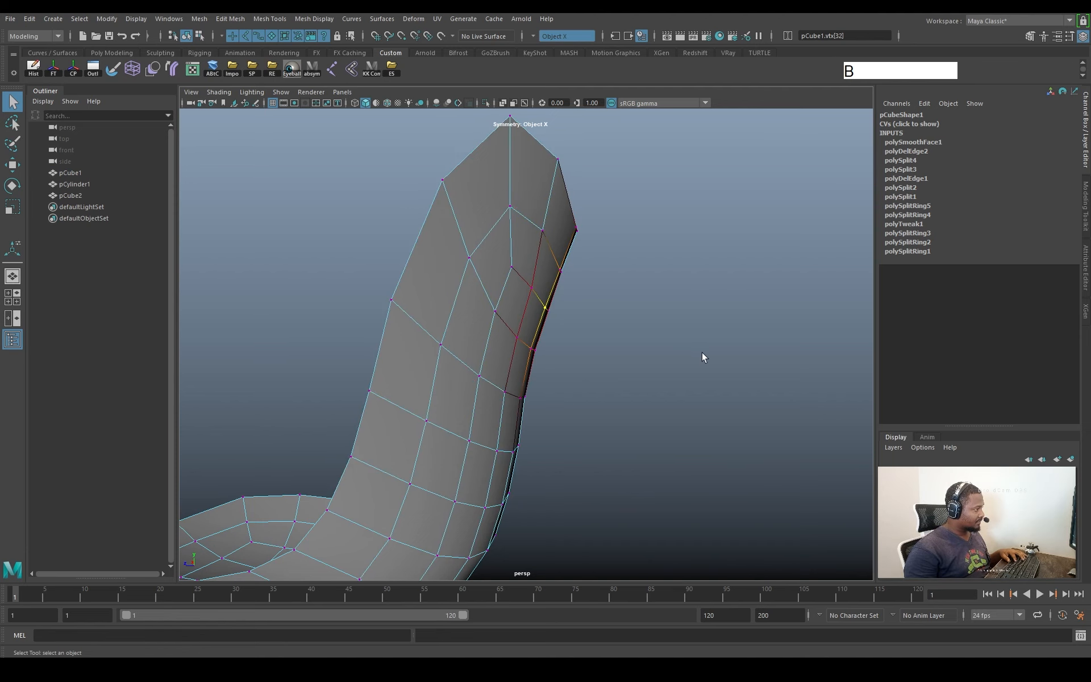
alt+drag(703, 357, 724, 363)
key(w)
drag(561, 312, 557, 310)
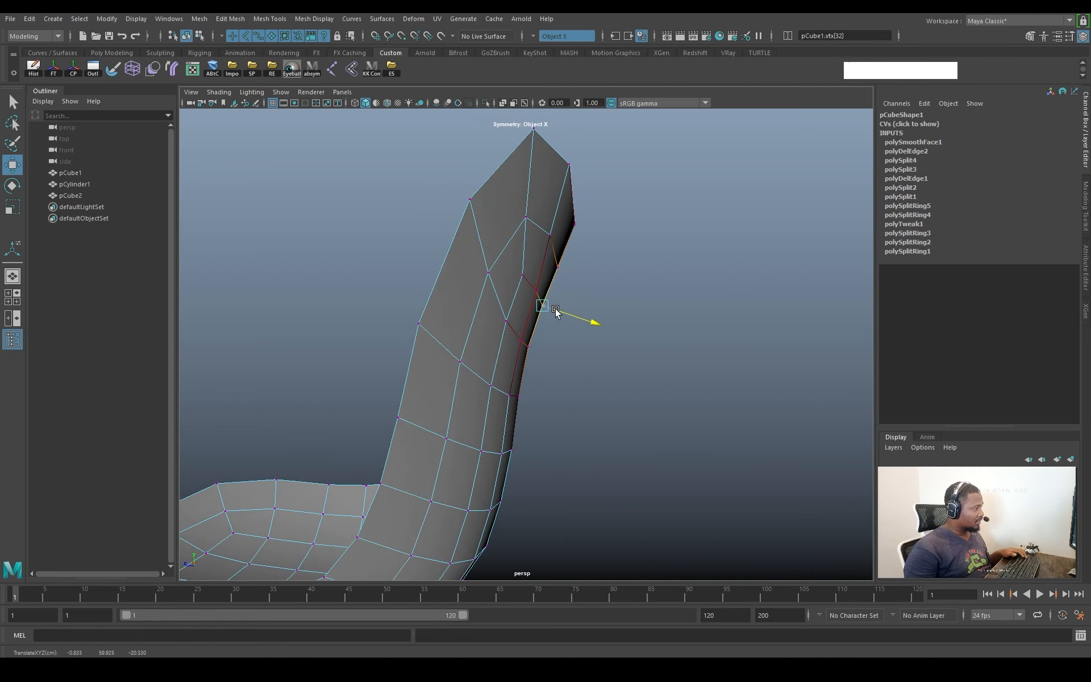
key(q)
right_drag(531, 294, 421, 319)
click(608, 212)
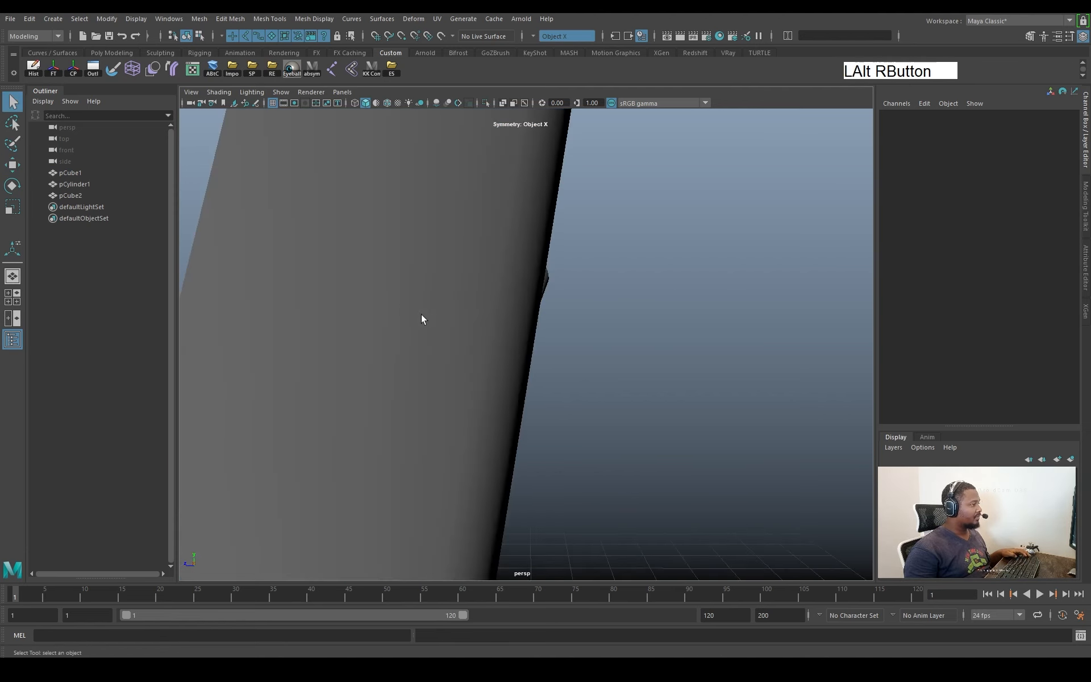
Check the smoothed seat shell from the front and delete its construction history
alt+drag(421, 318, 585, 341)
alt+right_drag(585, 341, 540, 334)
alt+middle_drag(540, 334, 658, 307)
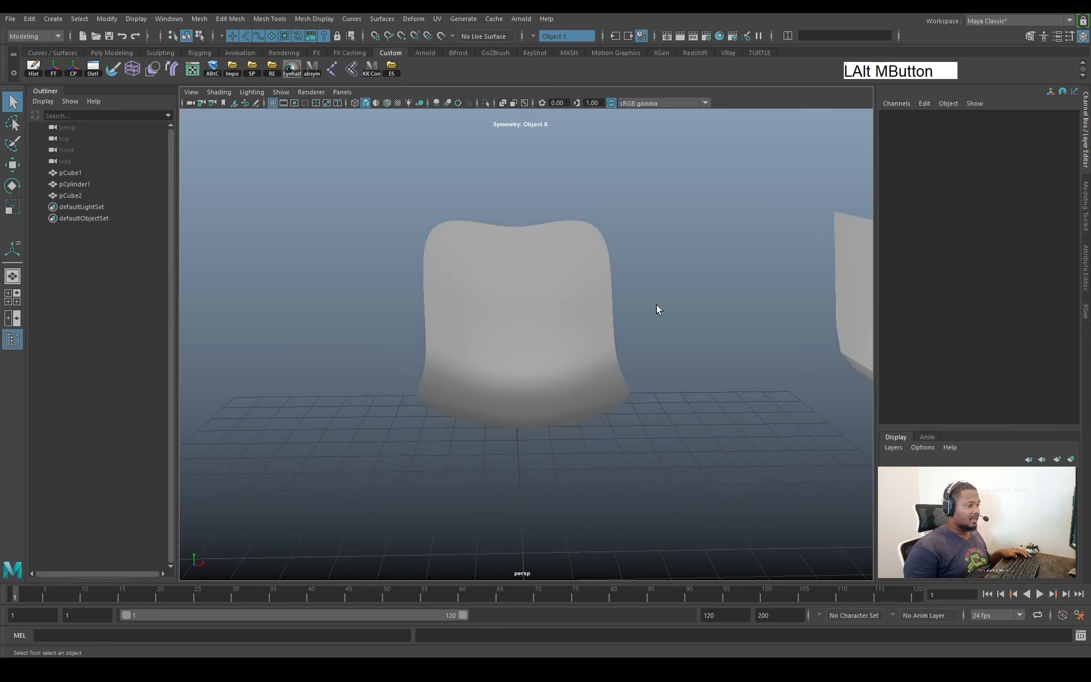
alt+drag(657, 307, 673, 408)
click(575, 345)
key(1)
key(3)
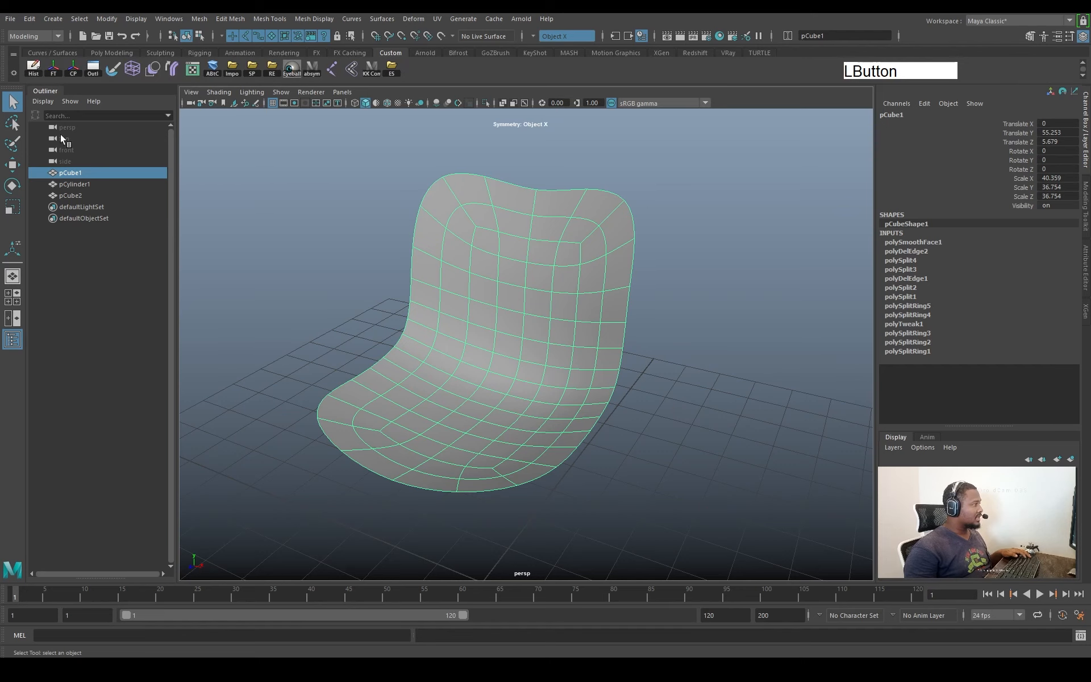
click(32, 68)
alt+drag(488, 307, 660, 329)
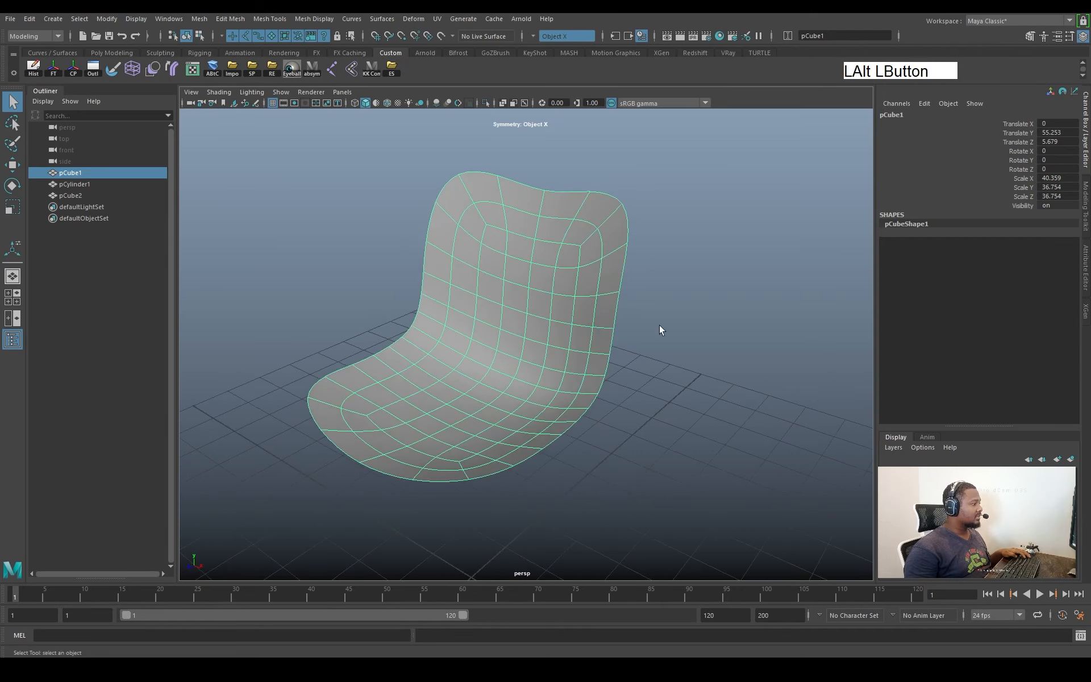
click(659, 329)
Move the older seat shell copy pCube2 farther away from the main shell along the X axis
alt+right_drag(659, 330, 710, 346)
alt+drag(709, 341, 764, 362)
click(764, 362)
alt+middle_drag(810, 366, 718, 369)
alt+right_drag(718, 370, 592, 344)
key(w)
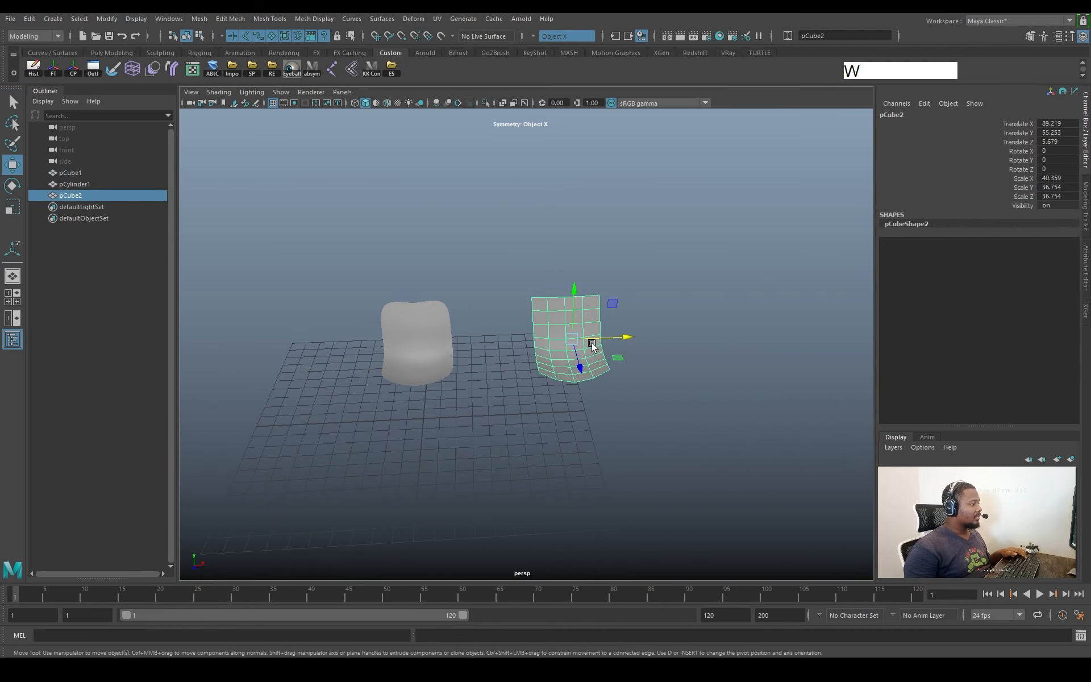
drag(613, 339, 850, 345)
Duplicate the main seat shell, move the copy to about 187 along X beside the older copy, and reselect and frame the original
click(425, 331)
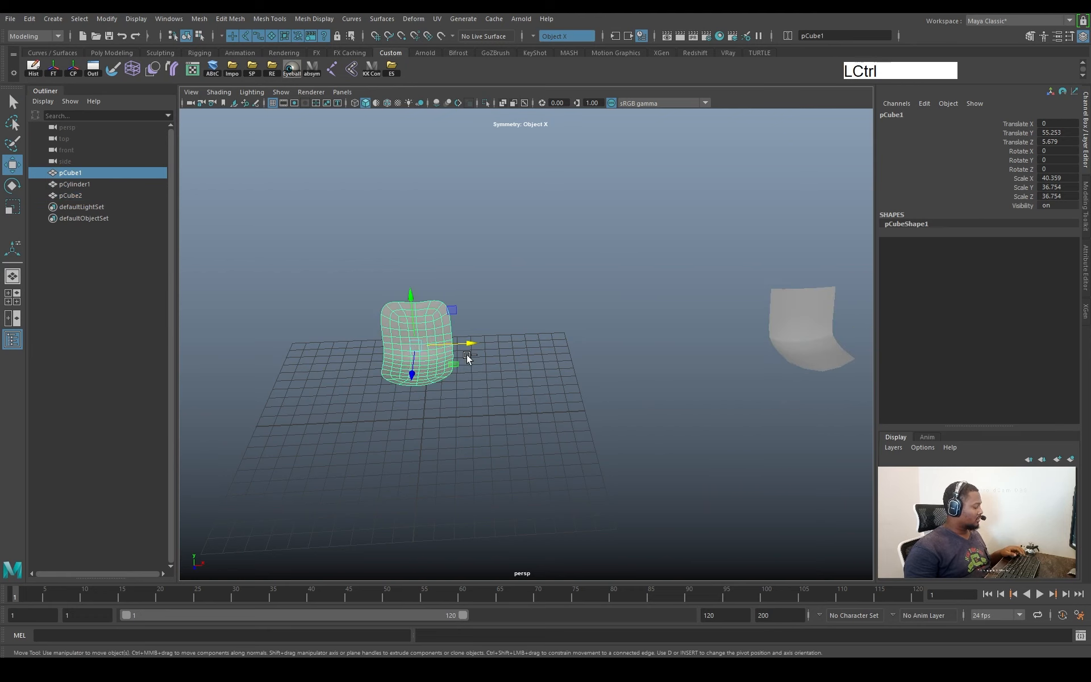
key(ctrl+d)
drag(467, 354, 785, 351)
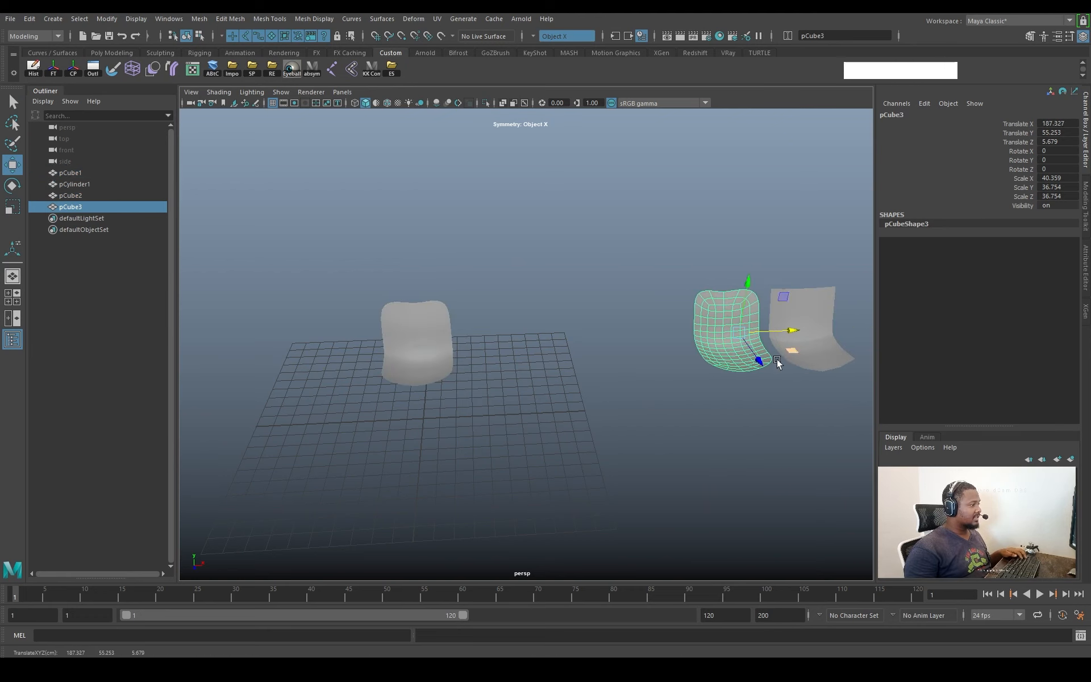
click(424, 333)
key(f)
alt+right_drag(566, 368, 517, 373)
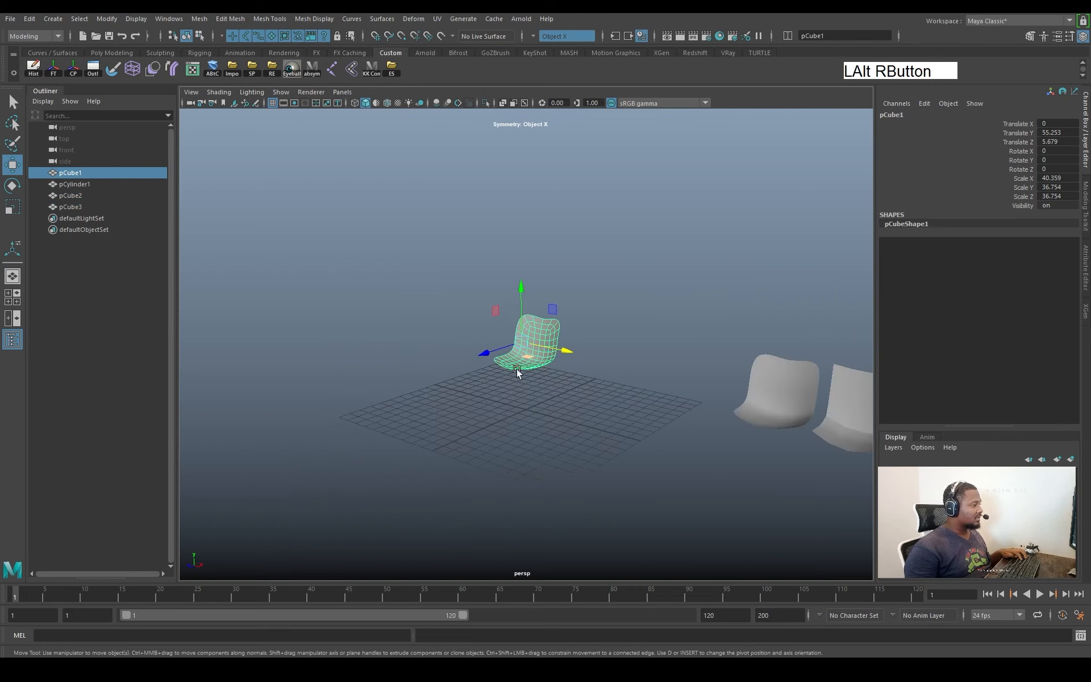
alt+middle_drag(517, 373, 480, 357)
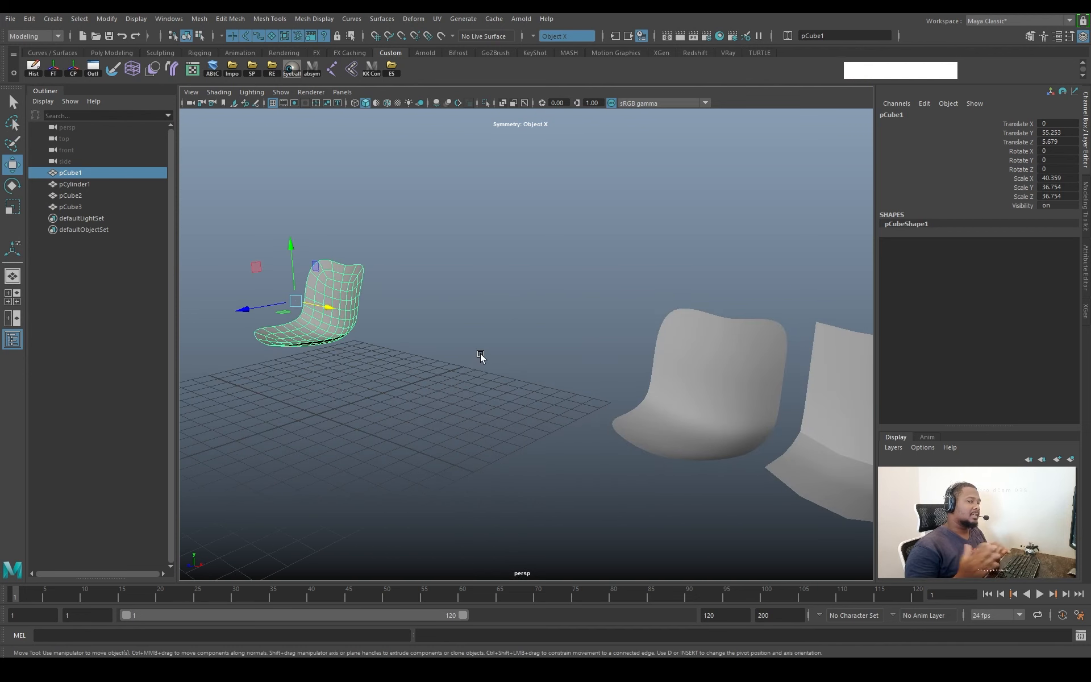
alt+middle_drag(394, 355, 567, 409)
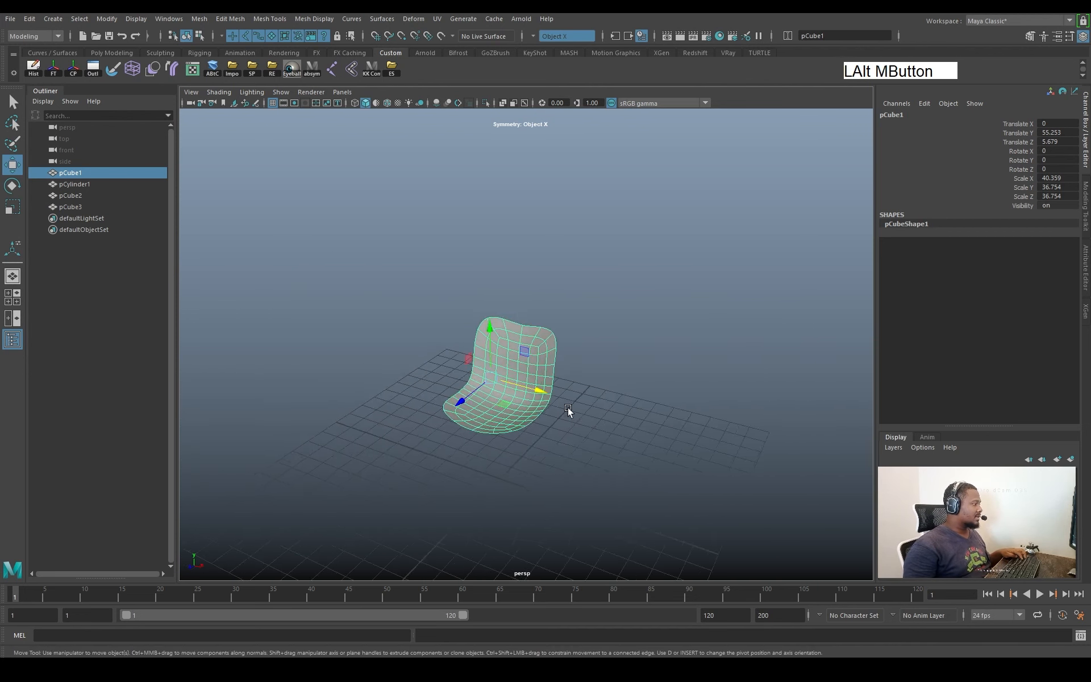
alt+right_drag(568, 409, 579, 415)
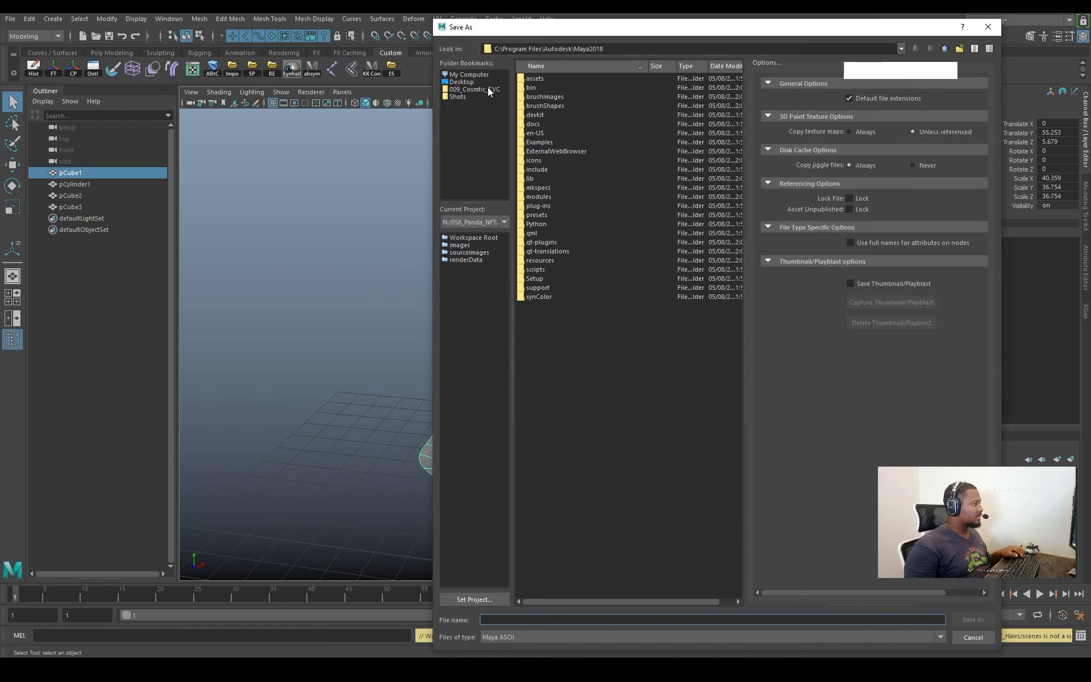
Save the scene with the current seat shell and its backup copies
click(470, 74)
key(Escape)
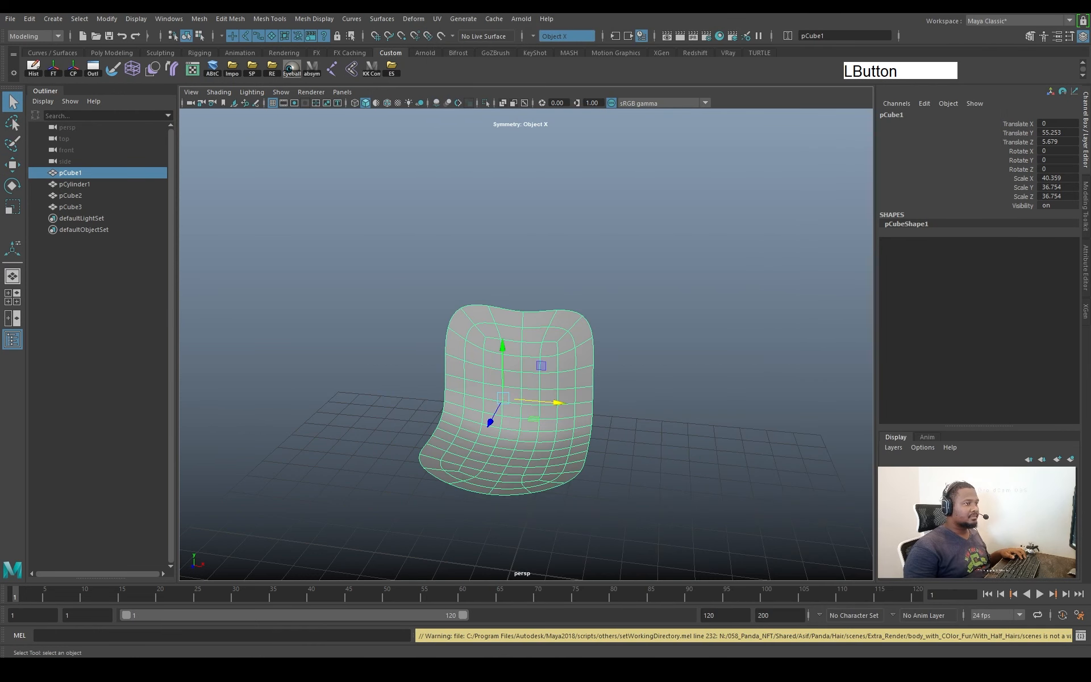
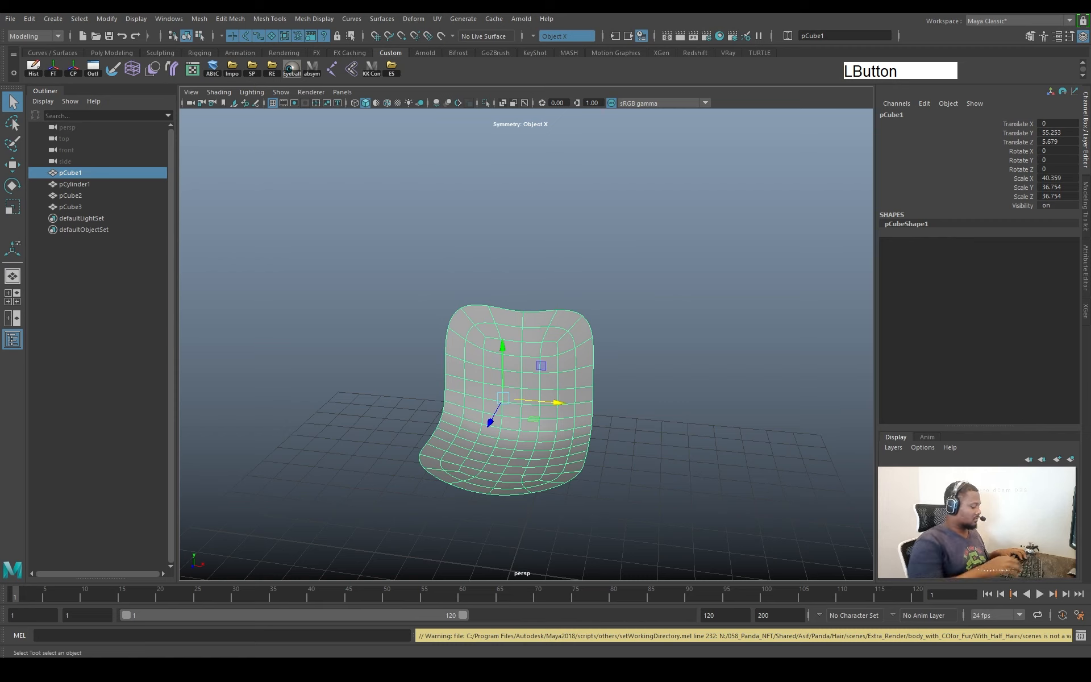
key(Return)
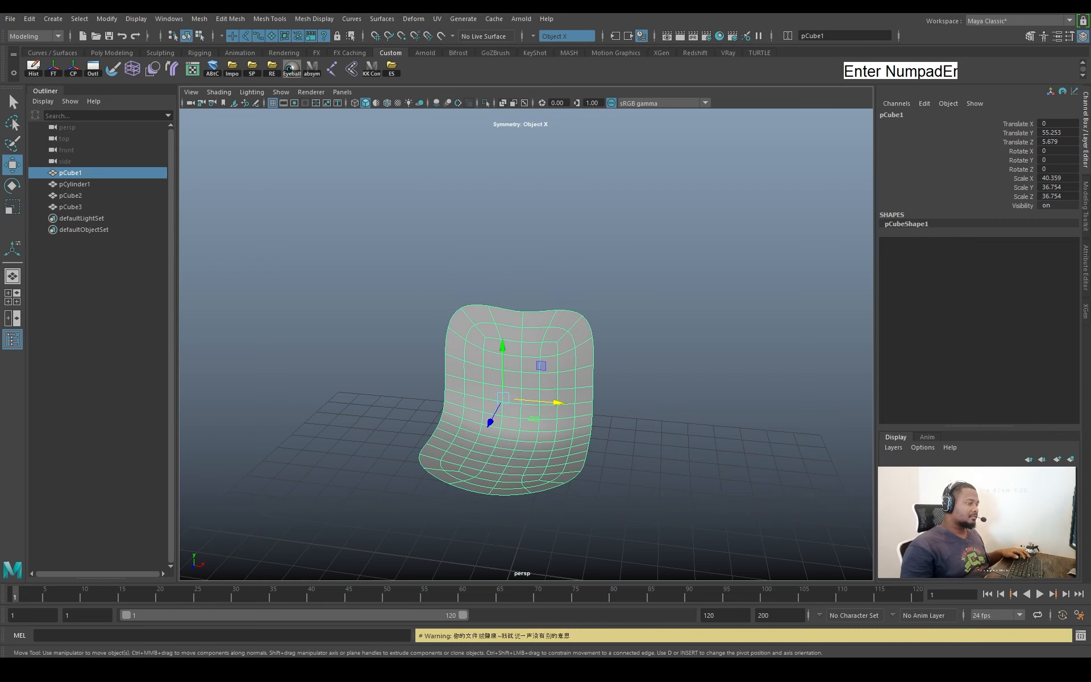
alt+right_drag(657, 329, 555, 309)
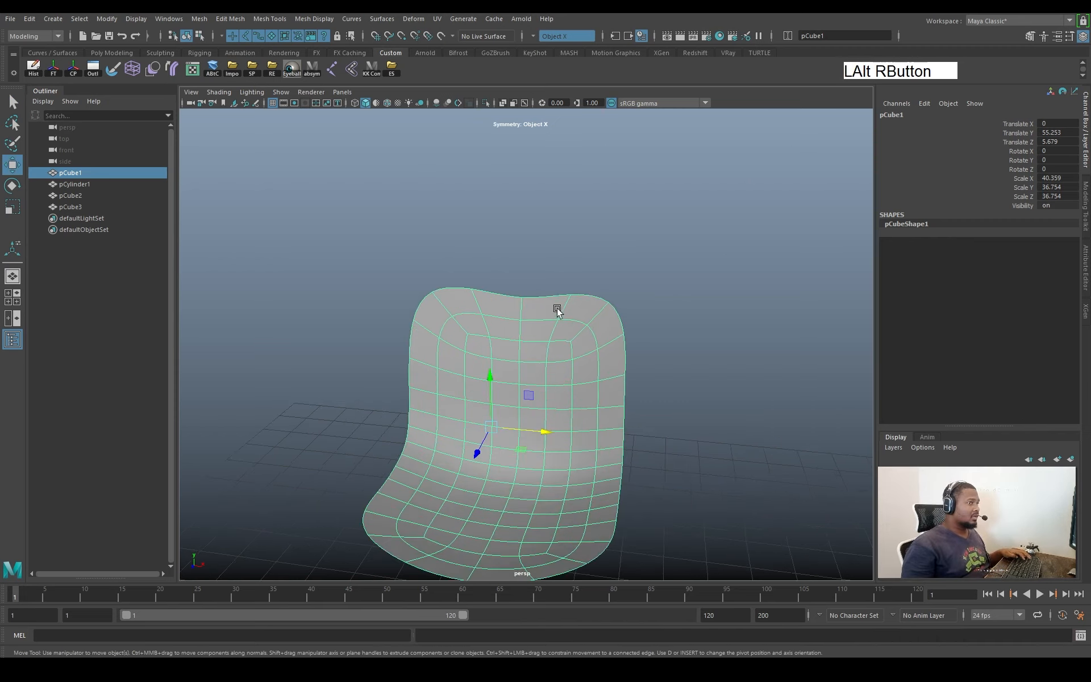
alt+middle_drag(555, 309, 643, 321)
alt+drag(642, 322, 608, 290)
key(ctrl+s)
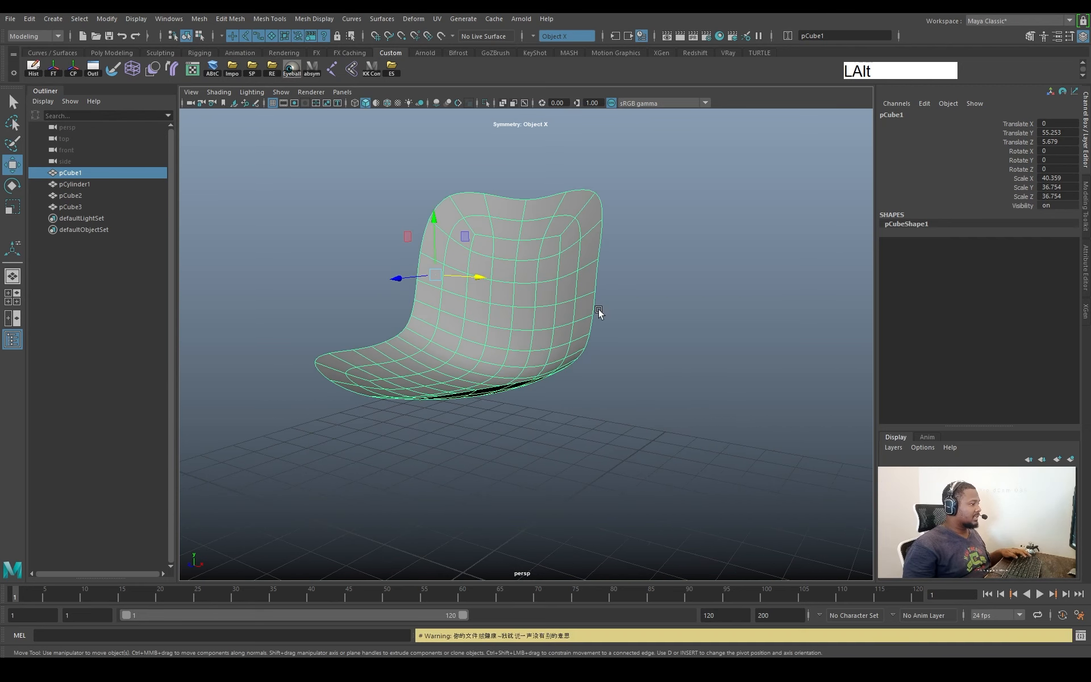
Examine the smoothed seat shell's overall form and edge flow from above, the side and below
alt+middle_drag(598, 309, 635, 301)
alt+drag(596, 316, 616, 359)
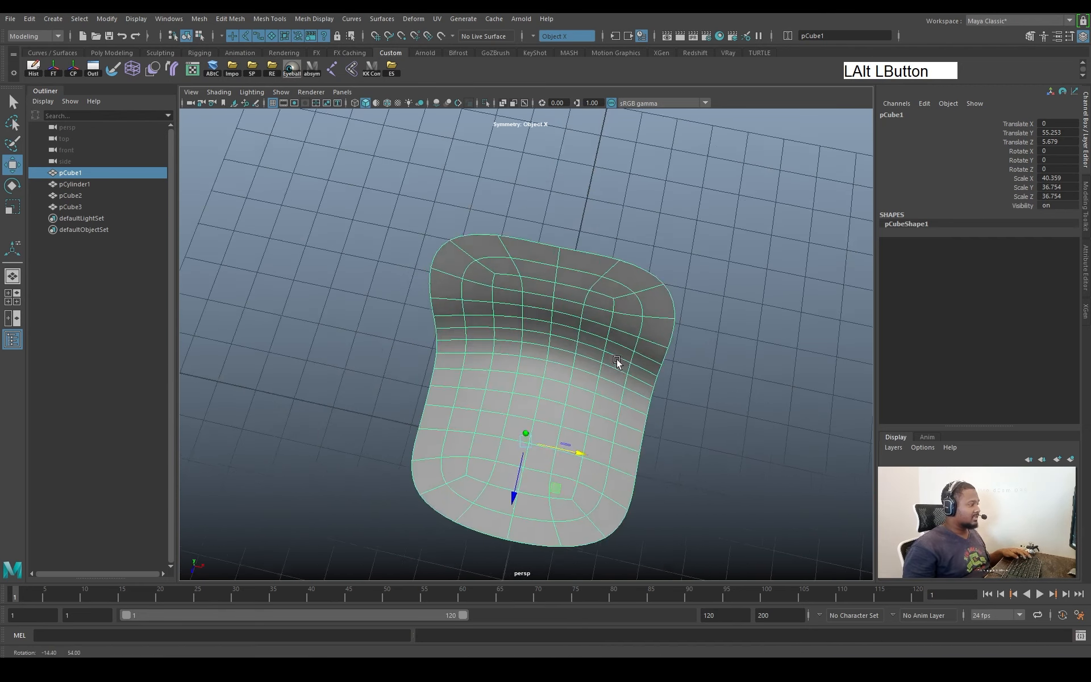
alt+middle_drag(616, 359, 643, 314)
alt+drag(642, 313, 582, 299)
alt+right_drag(582, 298, 639, 317)
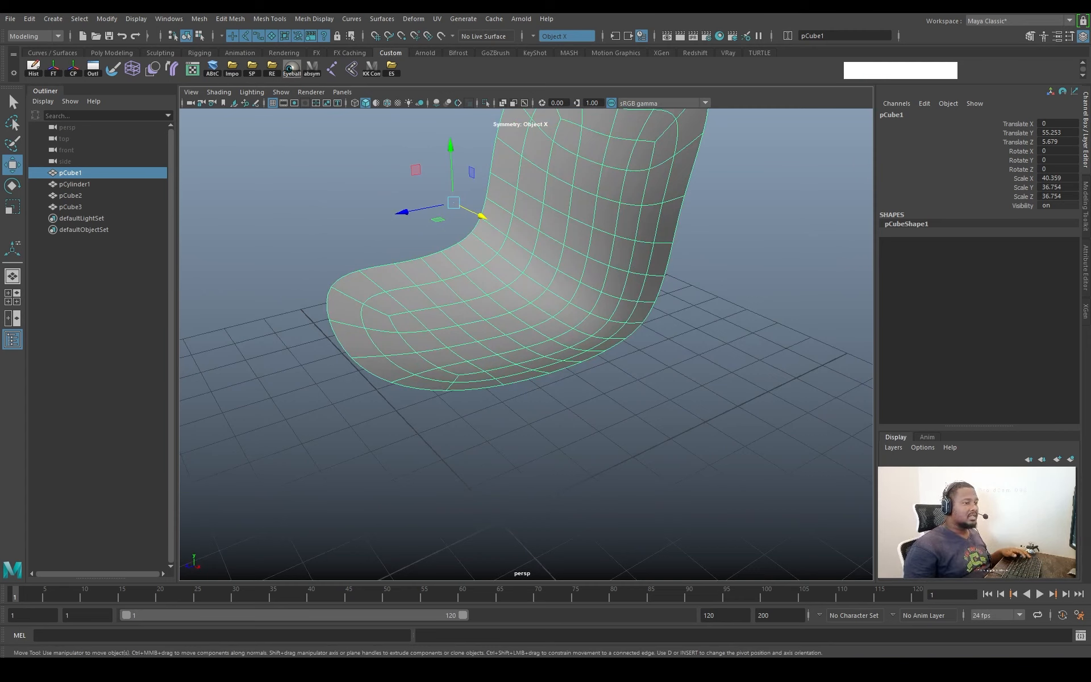
alt+drag(408, 493, 455, 360)
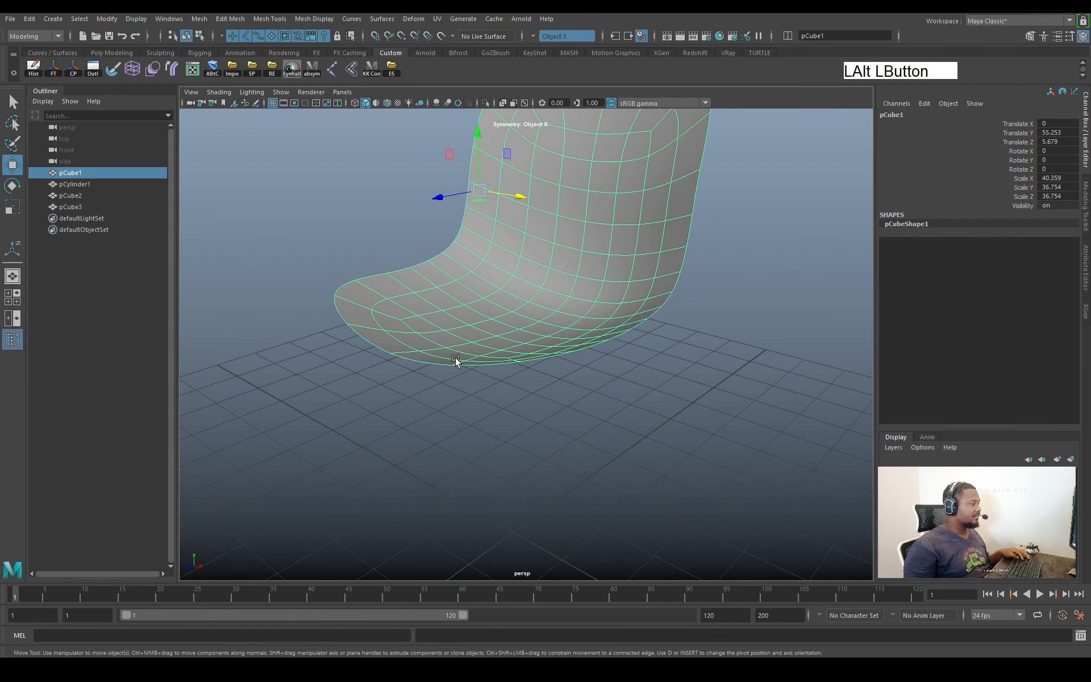
alt+right_drag(455, 360, 680, 402)
alt+drag(680, 402, 588, 307)
Select all faces of the main seat shell and extrude them
right_drag(588, 303, 587, 313)
double_click(587, 312)
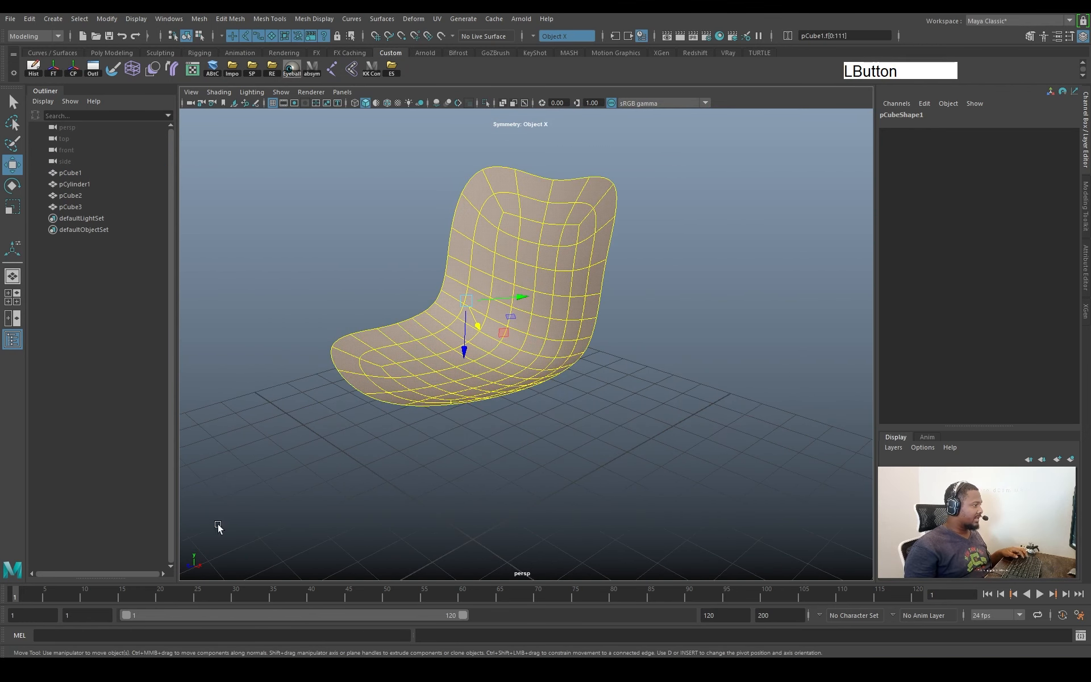
right_drag(544, 220, 672, 173)
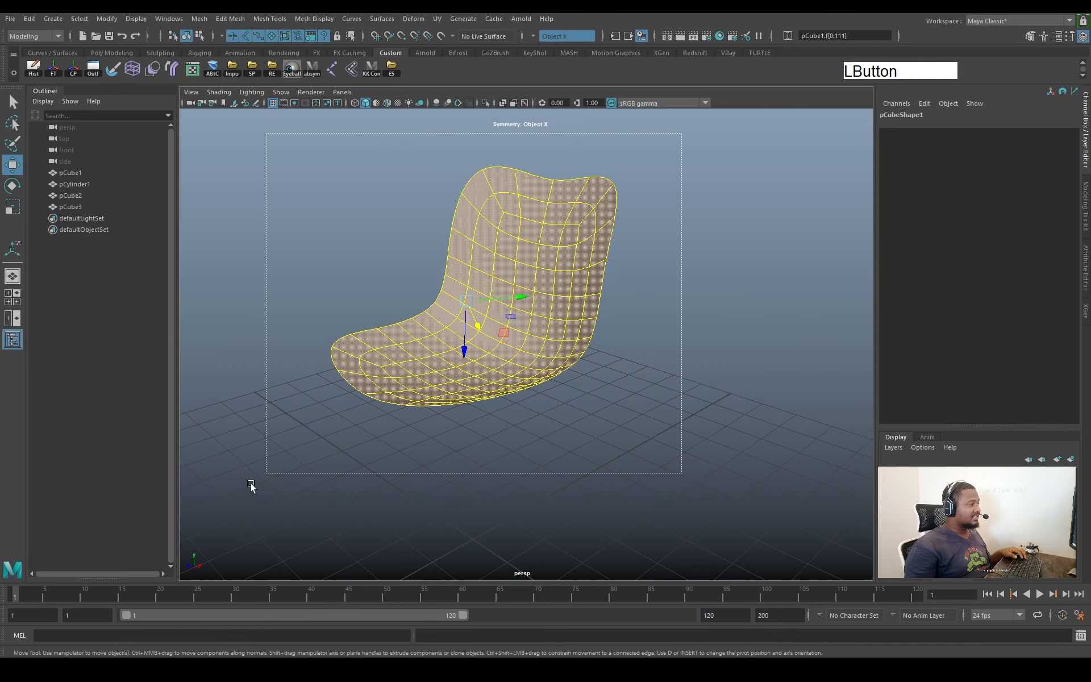
right_drag(564, 291, 580, 247)
drag(744, 131, 288, 482)
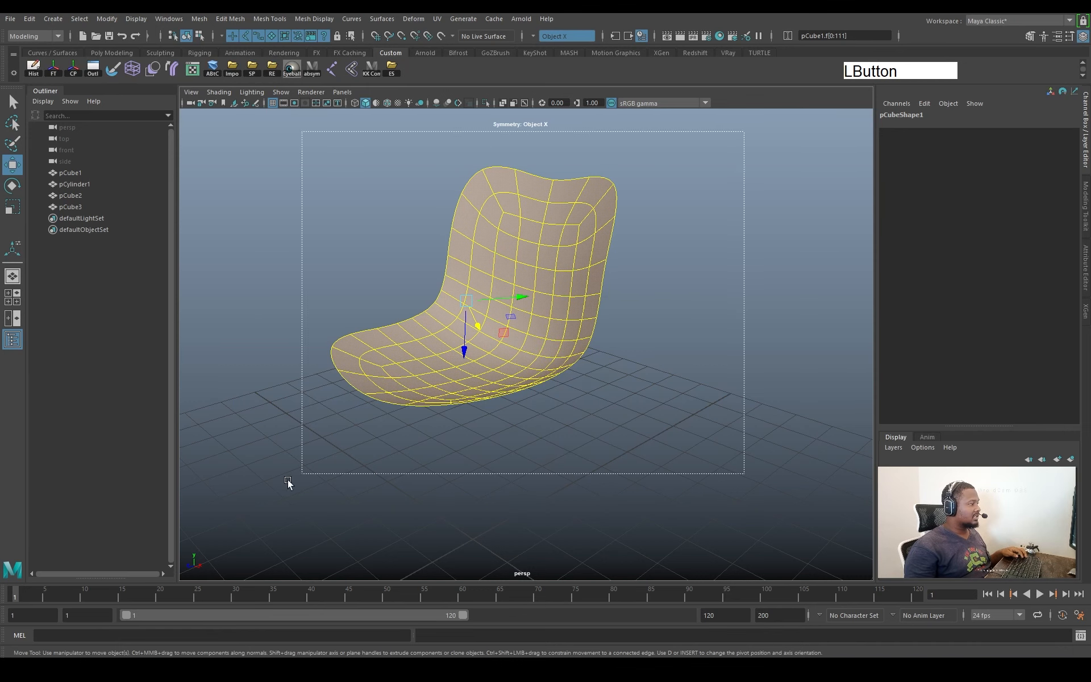
shift+right_drag(573, 187, 591, 222)
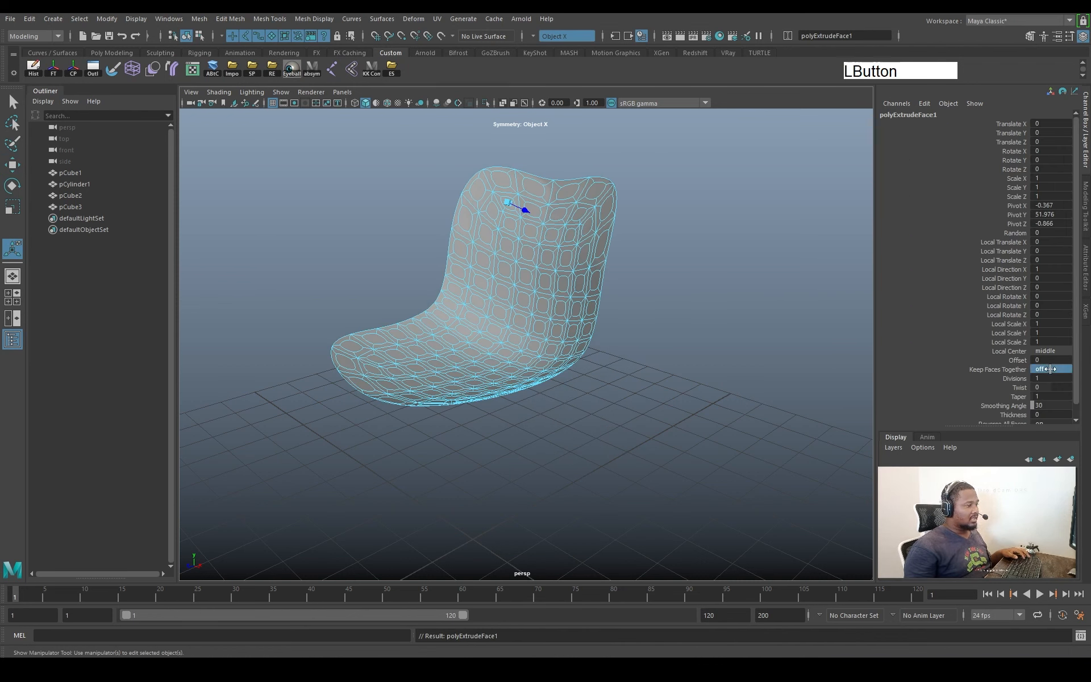
Turn on Keep Faces Together for the face extrusion and view the shell from the side
text(1)
key(Return)
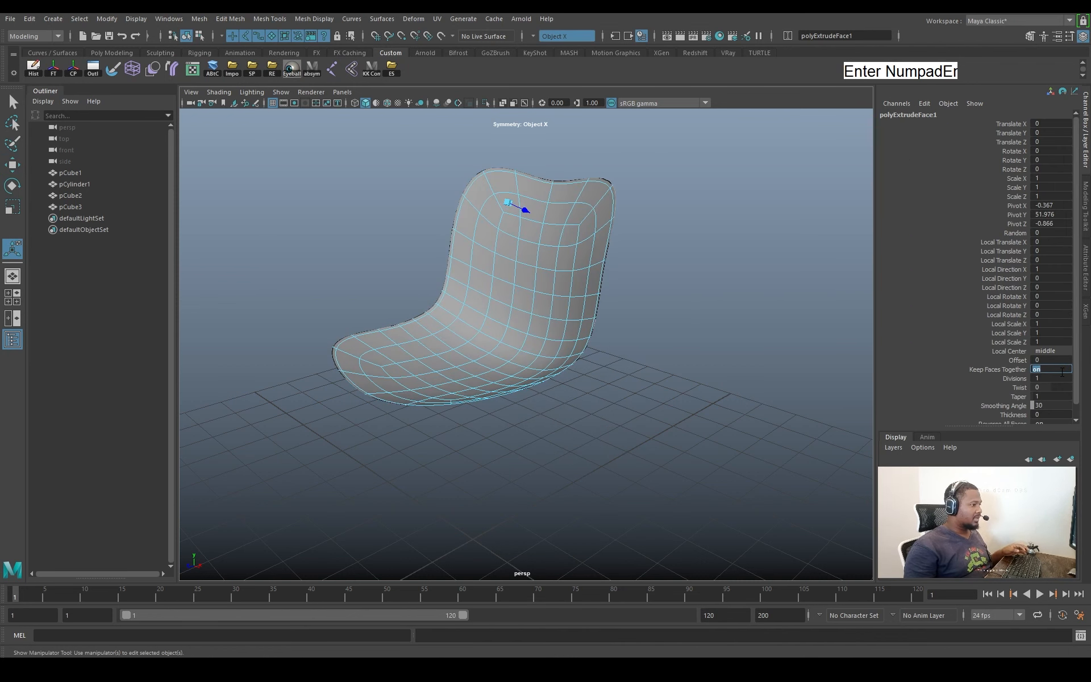
alt+drag(639, 233, 563, 238)
alt+middle_drag(563, 238, 574, 267)
alt+right_drag(574, 268, 640, 268)
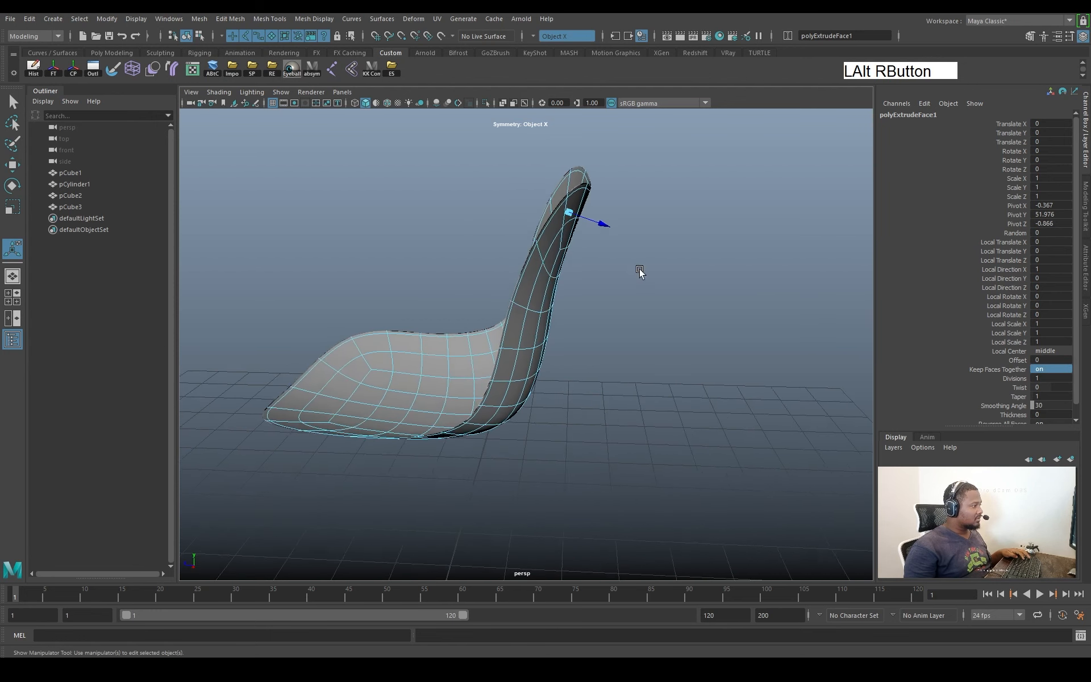
Offset the extruded shell faces to a local Z translation of about -0.829 to give the seat thickness
alt+drag(640, 268, 608, 227)
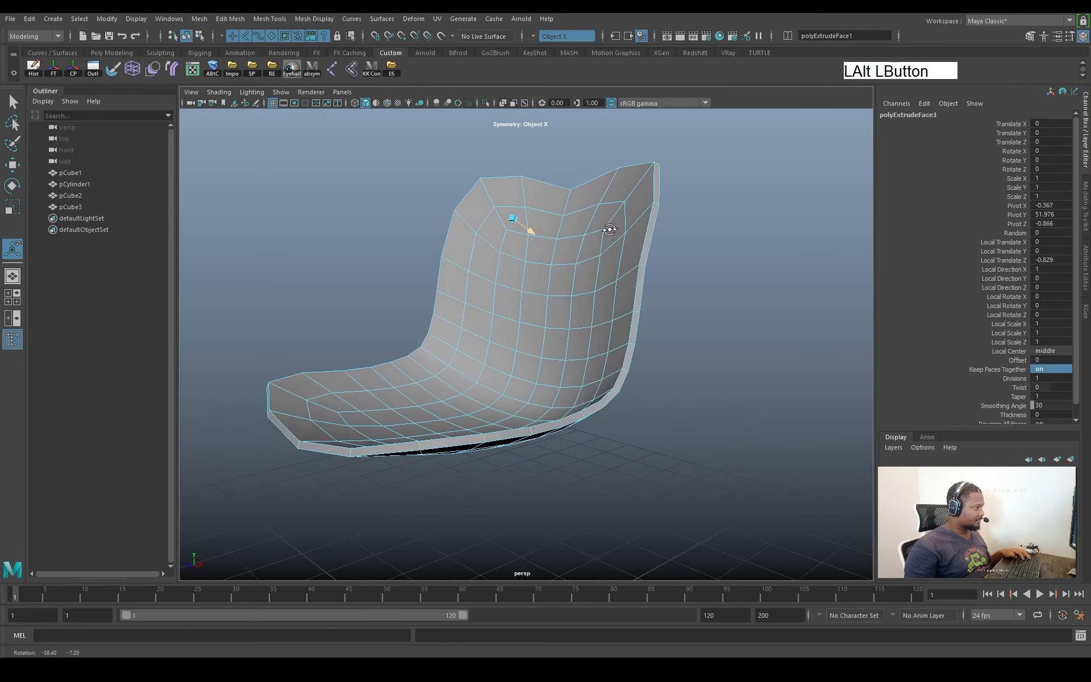
alt+right_drag(608, 226, 610, 230)
alt+drag(610, 230, 587, 285)
alt+right_drag(587, 285, 602, 254)
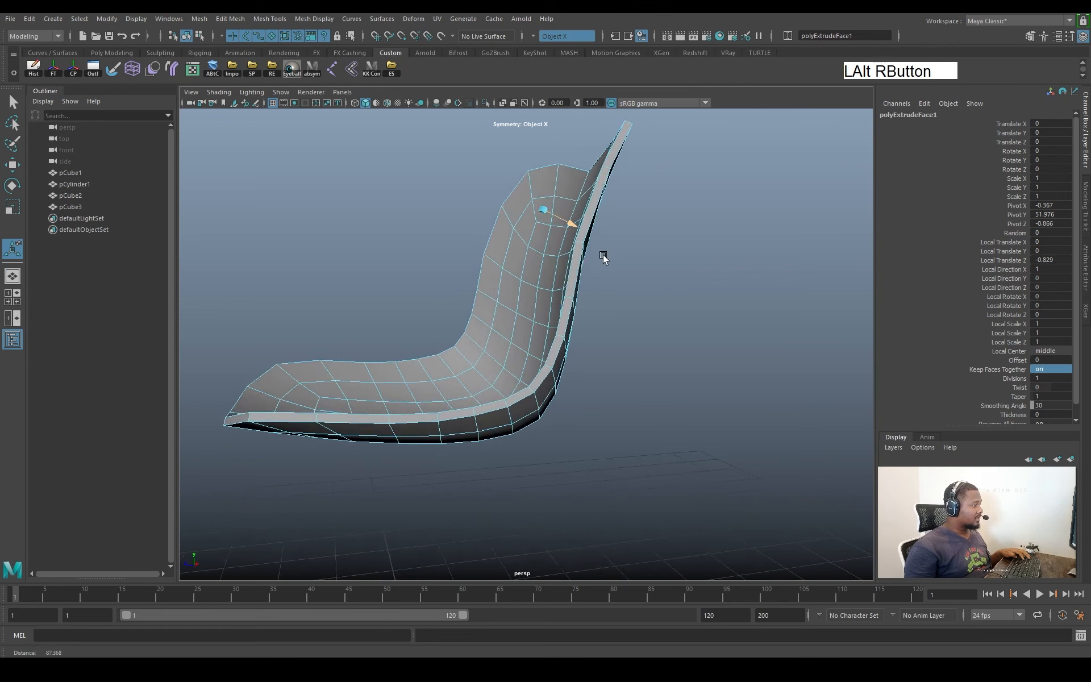
mouse_move(602, 254)
alt+mouse_down()
mouse_move(596, 246)
mouse_move(613, 259)
alt+mouse_up()
alt+right_drag(613, 259, 617, 272)
Try a different shell thickness by moving the extruded faces to about -1.0 and back to about -0.81 in local Z
drag(1088, 449, 1090, 278)
alt+right_drag(733, 305, 591, 293)
mouse_move(591, 292)
alt+mouse_down()
mouse_move(614, 297)
mouse_move(591, 301)
alt+mouse_up()
alt+right_drag(591, 301, 631, 329)
alt+drag(631, 329, 565, 263)
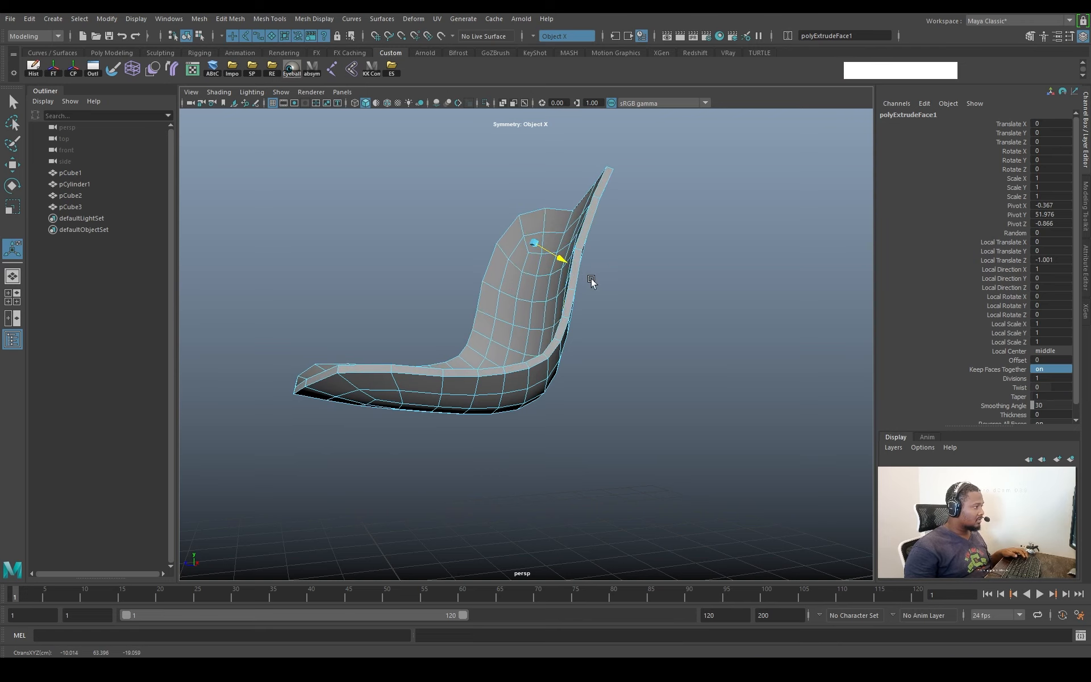
drag(561, 259, 564, 259)
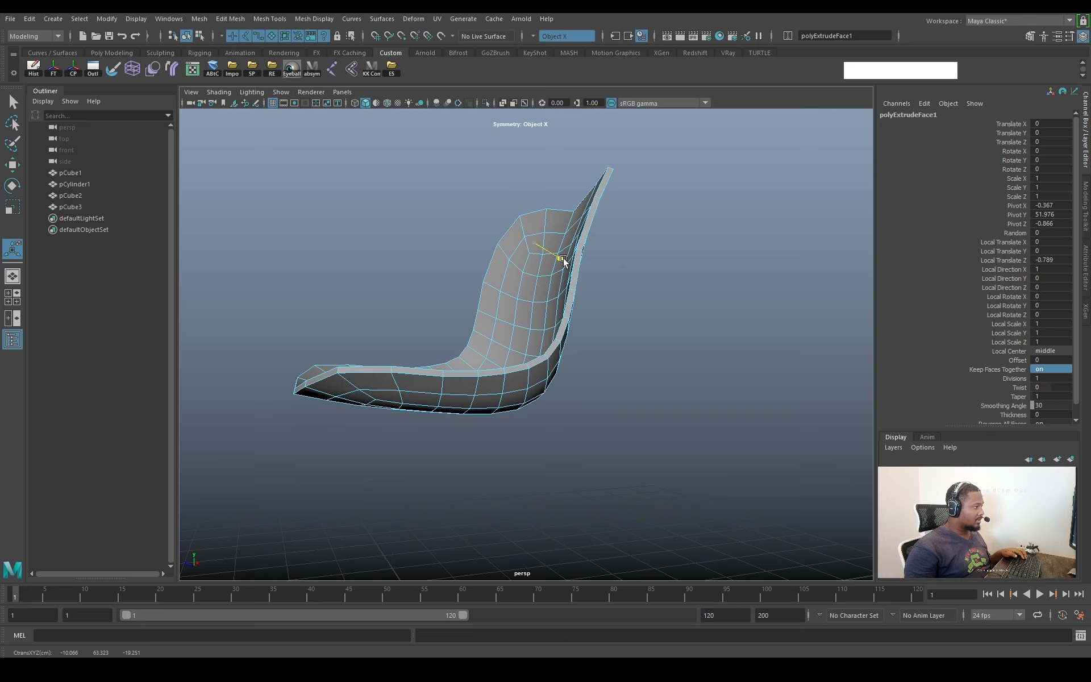
Return to whole-object selection and preview the thickened seat shell smoothed
key(w)
right_drag(590, 260, 687, 166)
click(687, 166)
alt+drag(696, 292, 632, 304)
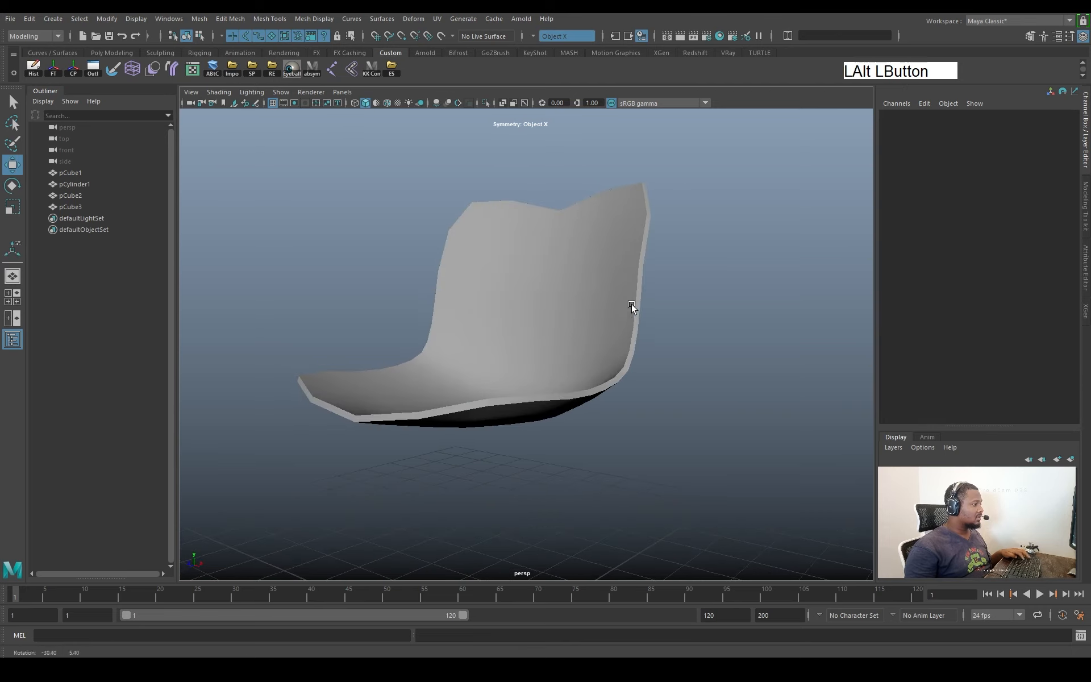
click(620, 347)
key(3)
click(708, 370)
alt+drag(708, 370, 580, 373)
Undo the smooth preview and the latest extrusion thickness changes
key(ctrl+z)
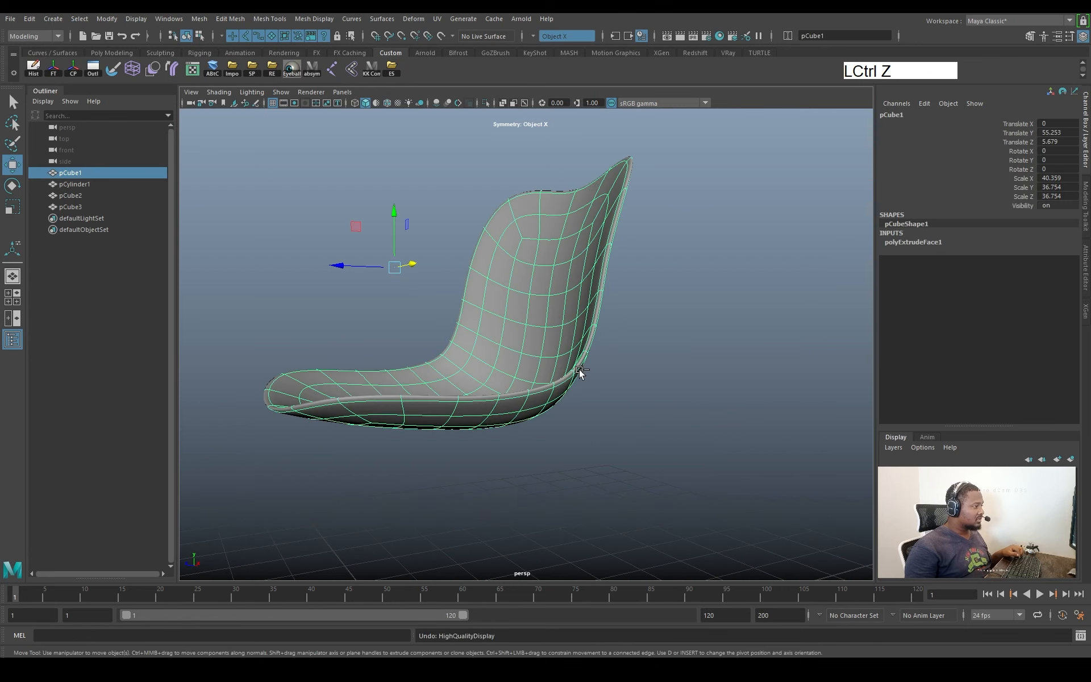
key(ctrl+z)
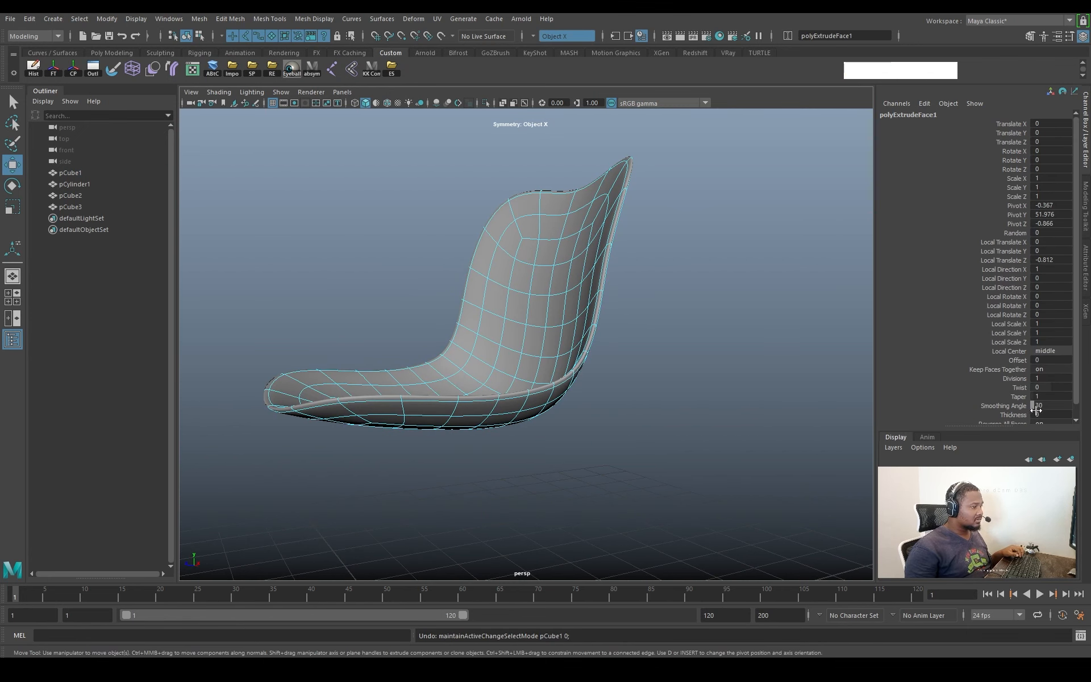
key(ctrl+z)
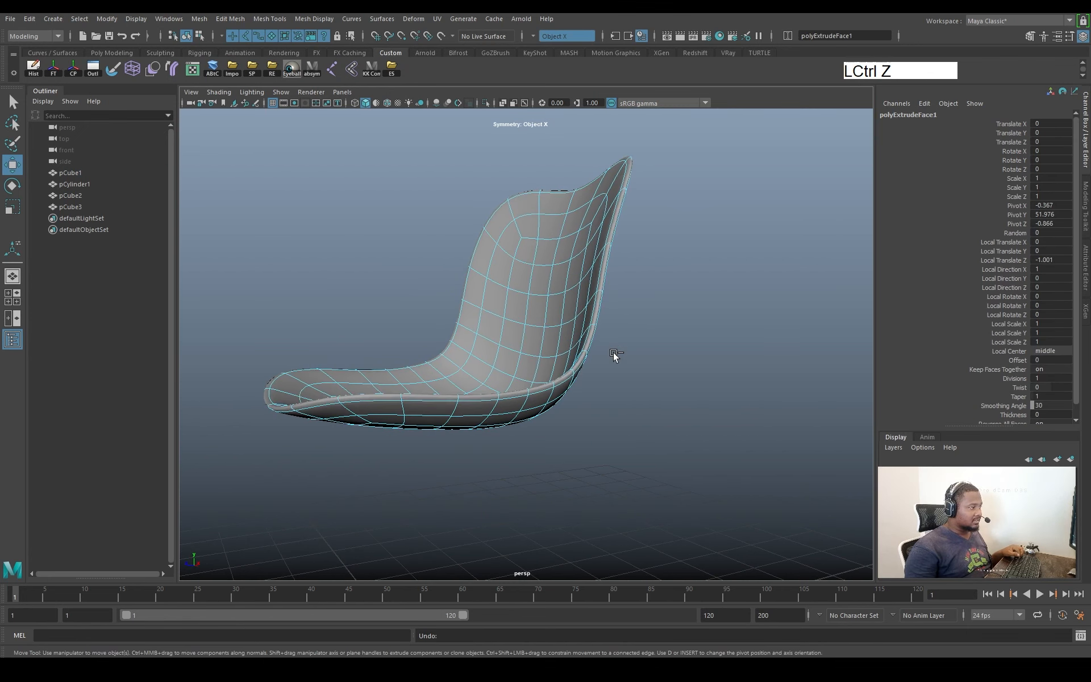
key(ctrl+z)
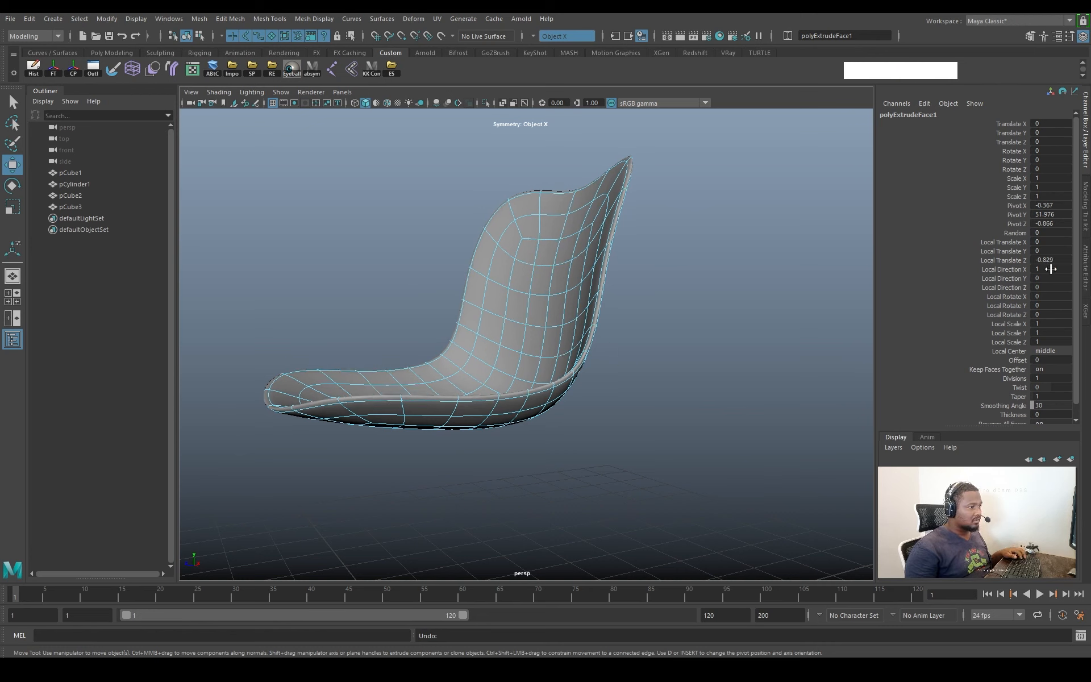
Set the extrusion's Local Translate Z to about -0.909 and return the unsmoothed shell to object selection
click(1014, 260)
ctrl+middle_drag(699, 312, 680, 324)
key(1)
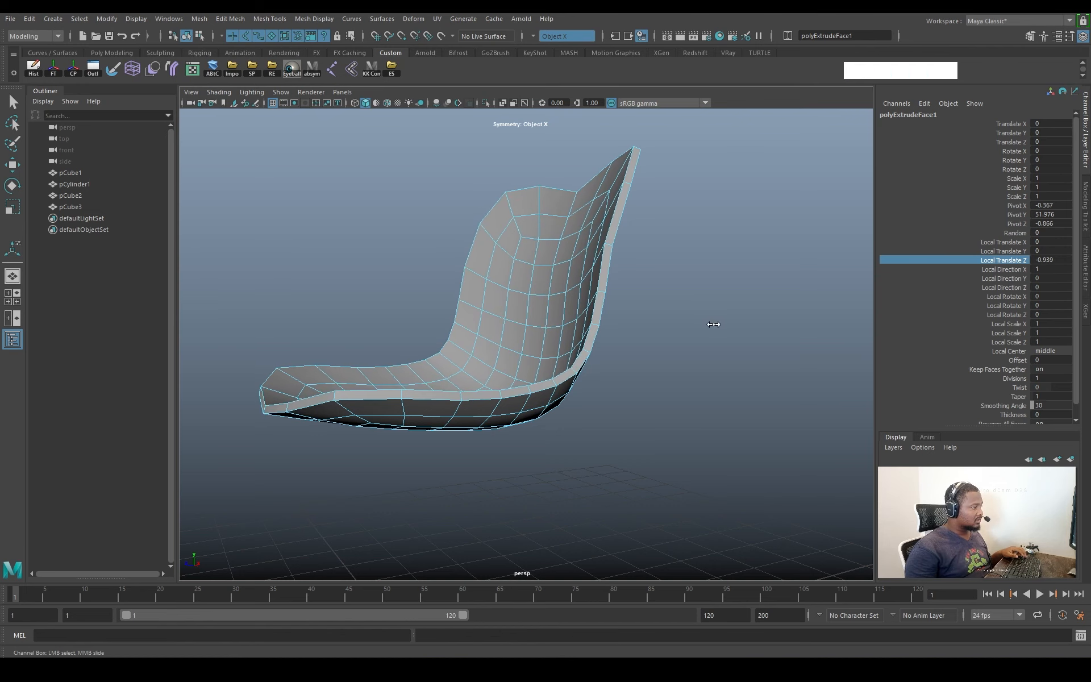
alt+drag(653, 303, 733, 332)
key(w)
right_drag(636, 312, 694, 234)
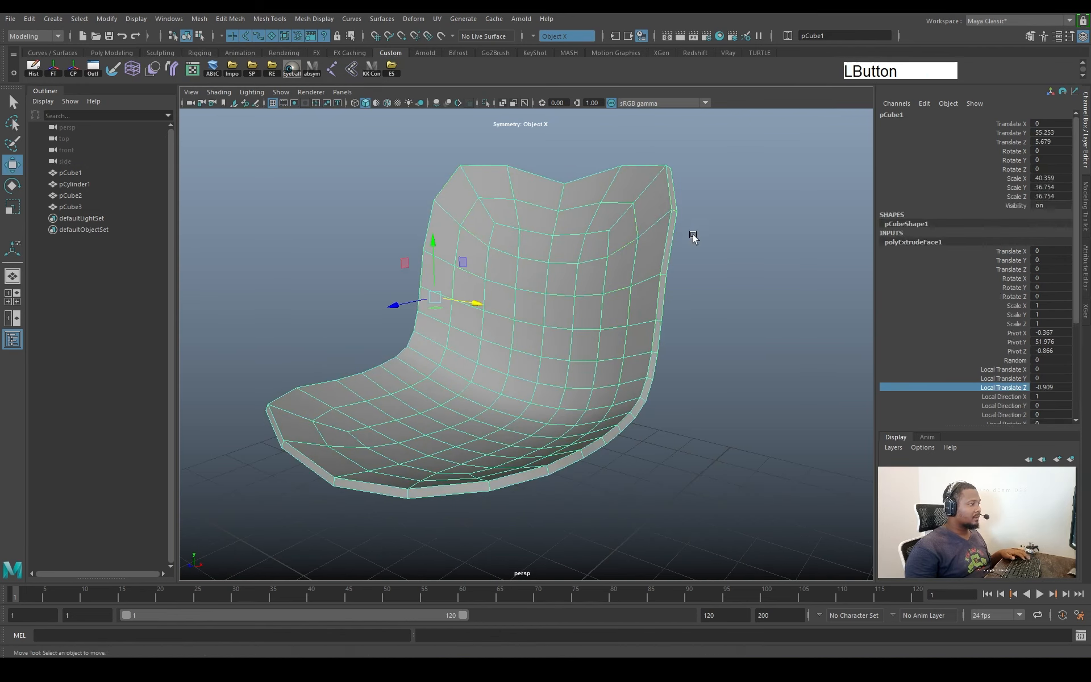
Examine the smoothed shell's rim and the upper edge of its backrest
key(3)
click(732, 271)
alt+drag(620, 298, 654, 319)
alt+right_drag(654, 318, 529, 313)
alt+drag(631, 313, 523, 321)
alt+right_drag(580, 347, 711, 381)
alt+drag(477, 250, 516, 281)
alt+middle_drag(516, 279, 585, 311)
click(583, 307)
Try inserting an edge loop just inside the rim on the shell's inner face, and undo it
key(1)
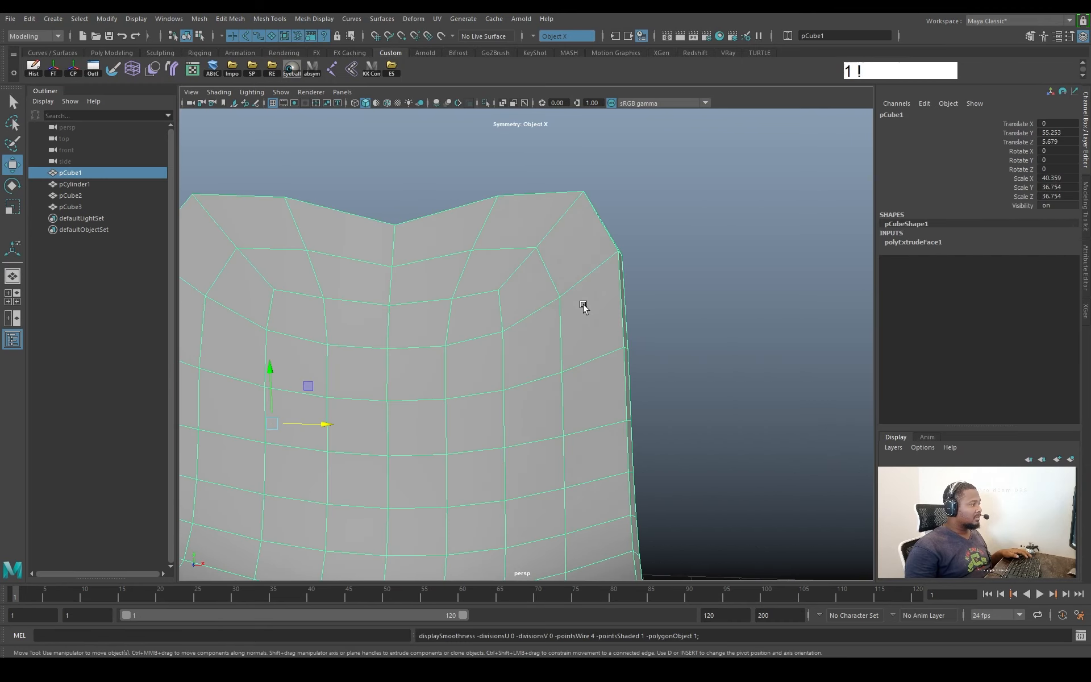
alt+right_drag(583, 307, 626, 319)
alt+drag(626, 318, 648, 333)
shift+right_drag(648, 333, 608, 319)
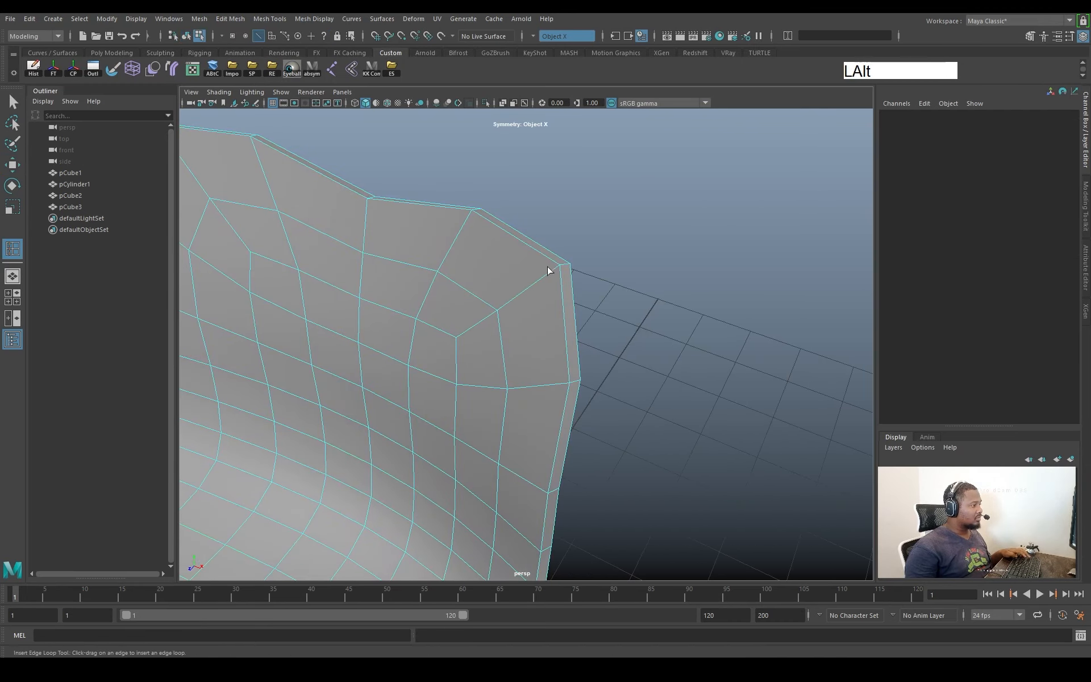
alt+drag(551, 271, 555, 319)
alt+middle_drag(555, 318, 596, 269)
drag(602, 258, 609, 270)
key(b)
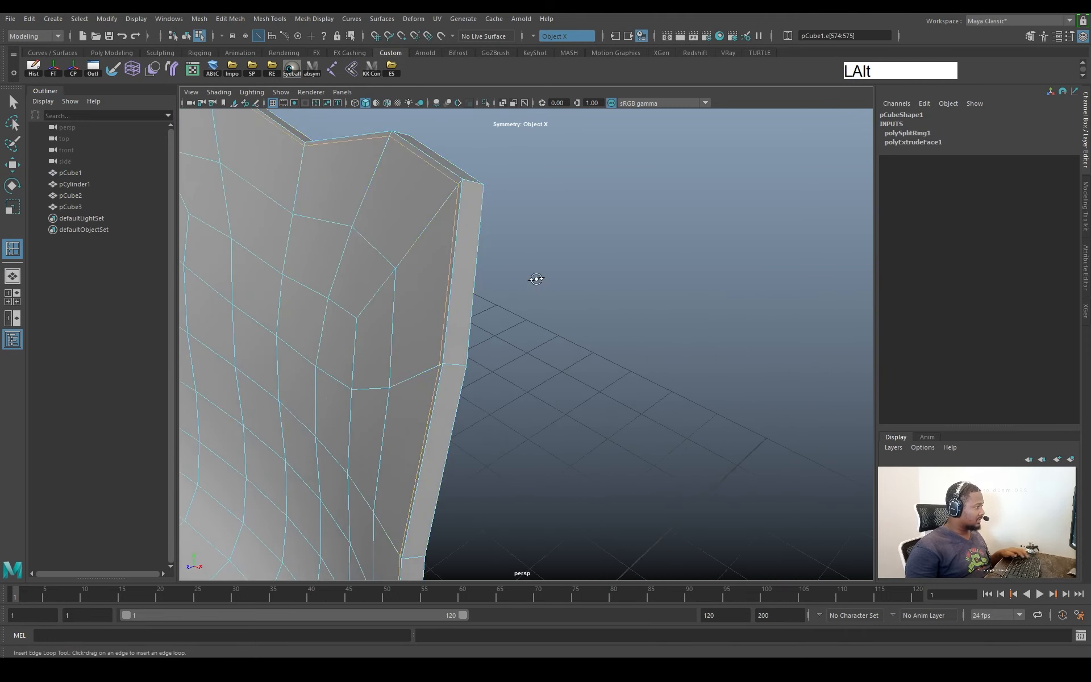
alt+drag(536, 278, 547, 348)
alt+right_drag(548, 347, 682, 256)
alt+middle_drag(682, 255, 690, 401)
key(ctrl+z)
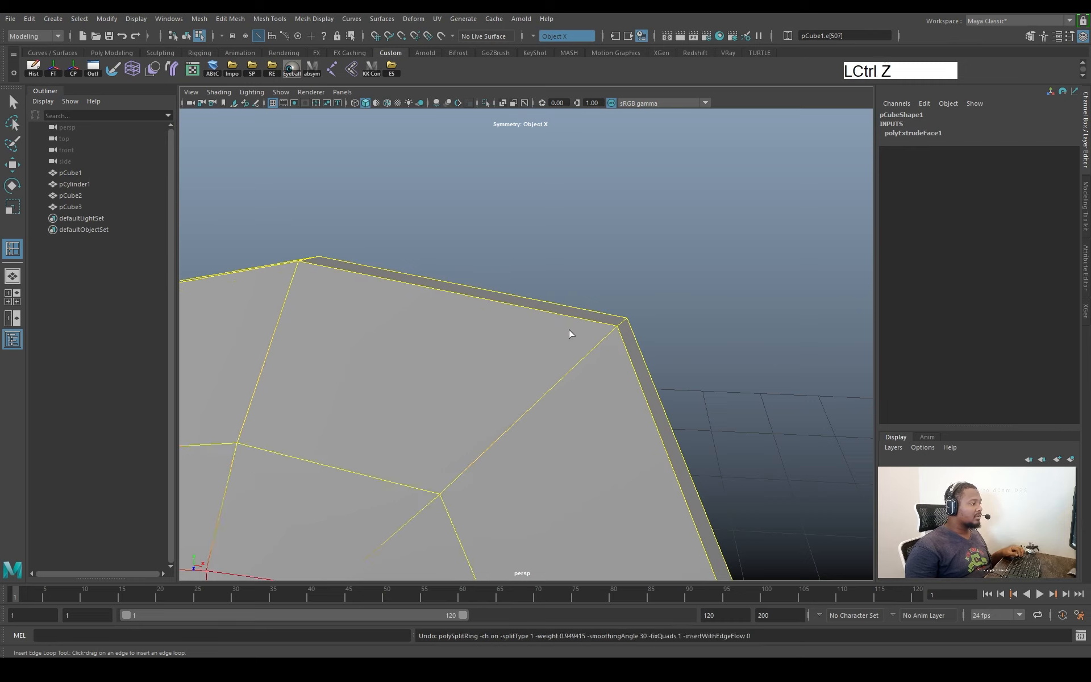
Try another edge loop placed close to the backrest's upper corner, and undo it
alt+right_drag(570, 334, 653, 392)
alt+middle_drag(653, 392, 598, 404)
alt+middle_drag(500, 455, 560, 411)
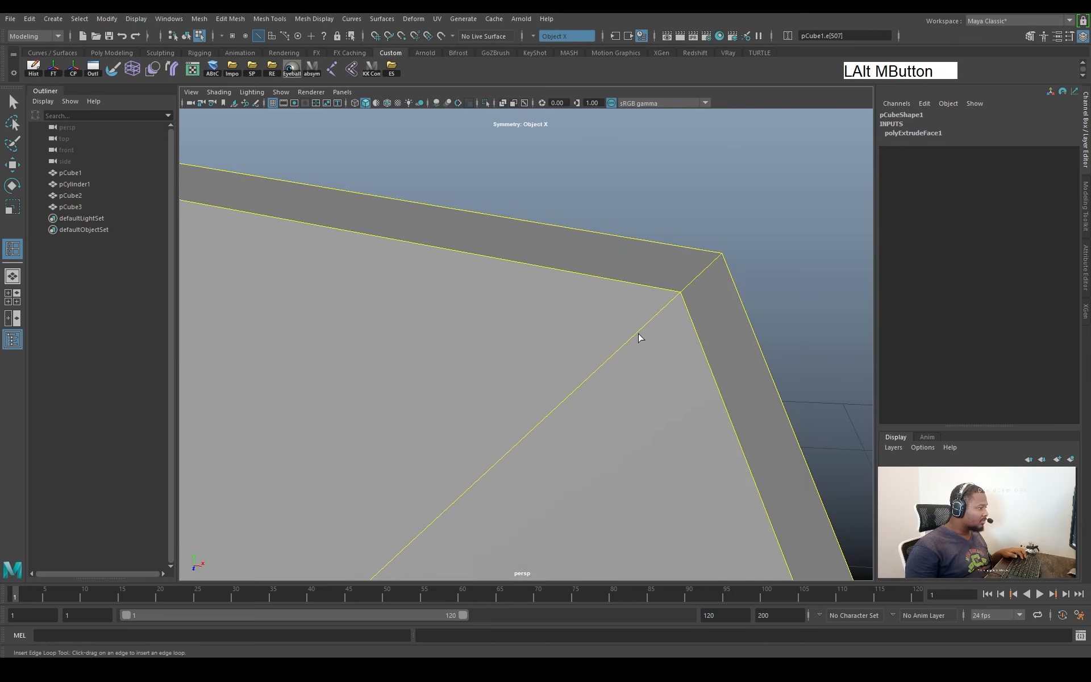
drag(658, 322, 658, 322)
alt+right_drag(657, 322, 500, 361)
key(ctrl+z)
alt+middle_drag(499, 360, 585, 292)
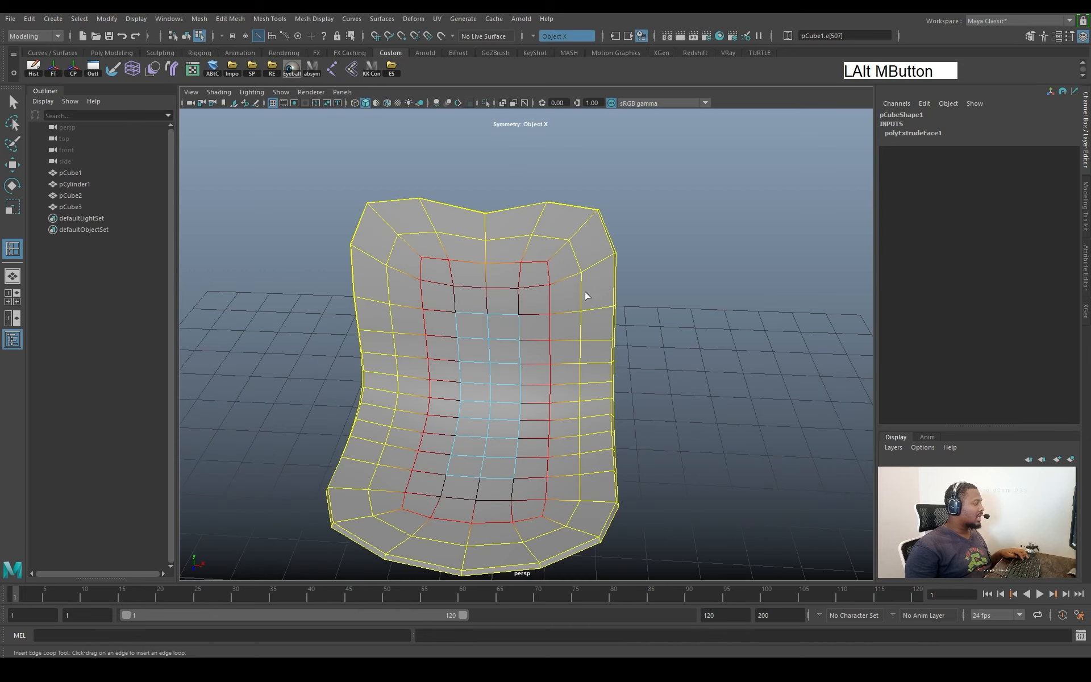
right_click(587, 216)
right_drag(593, 216, 642, 199)
click(643, 200)
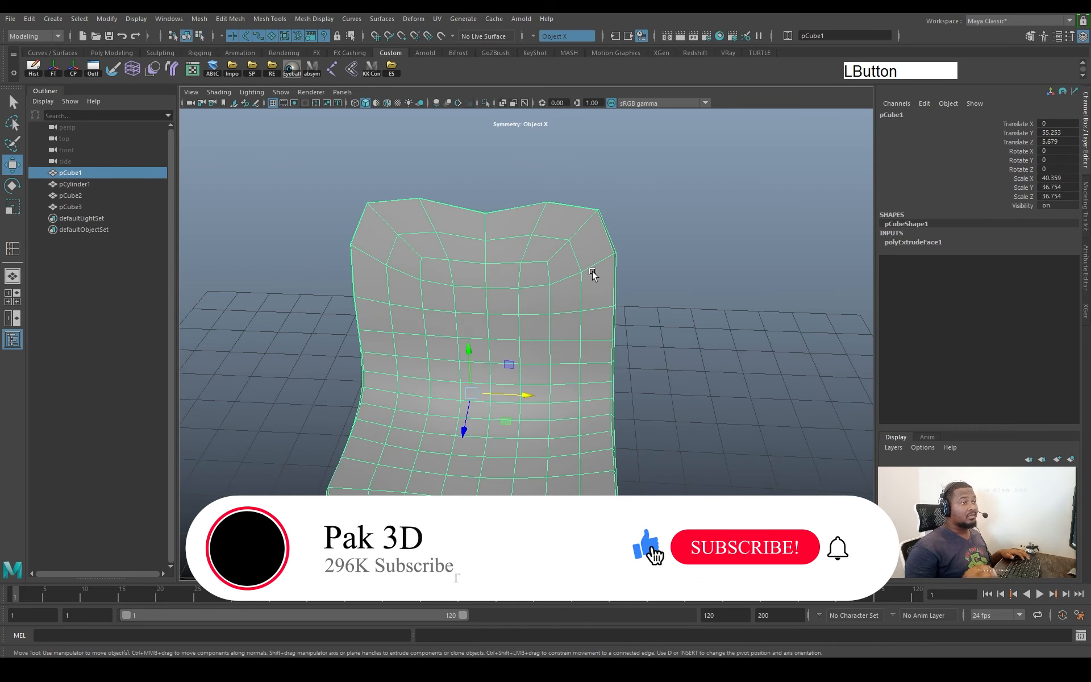
Insert an edge loop close to the rim on the shell's inner face and preview the shell smoothed
alt+drag(616, 277, 560, 282)
alt+middle_drag(560, 282, 606, 285)
alt+drag(546, 278, 574, 273)
alt+right_drag(574, 272, 699, 278)
alt+drag(699, 278, 691, 278)
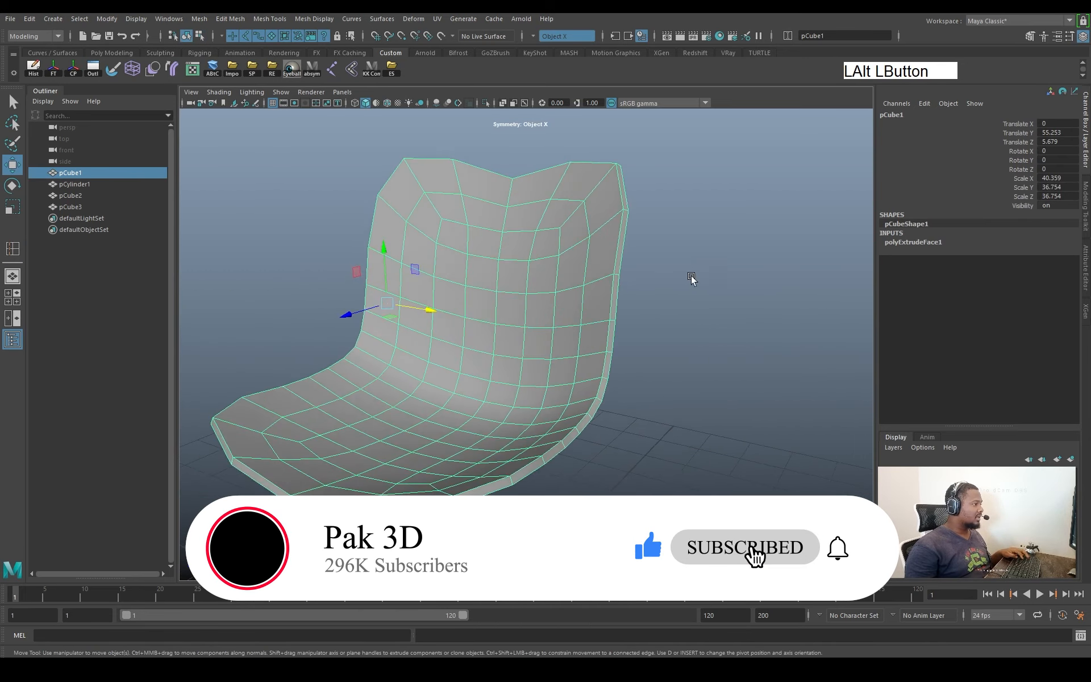
shift+right_drag(691, 279, 619, 284)
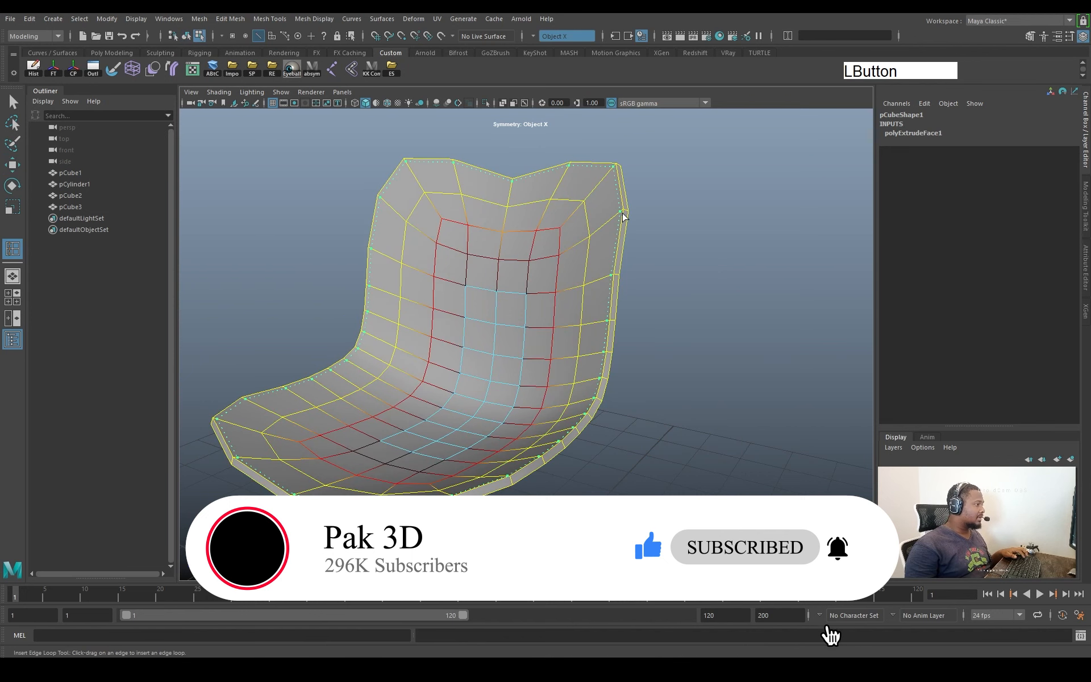
key(w)
key(3)
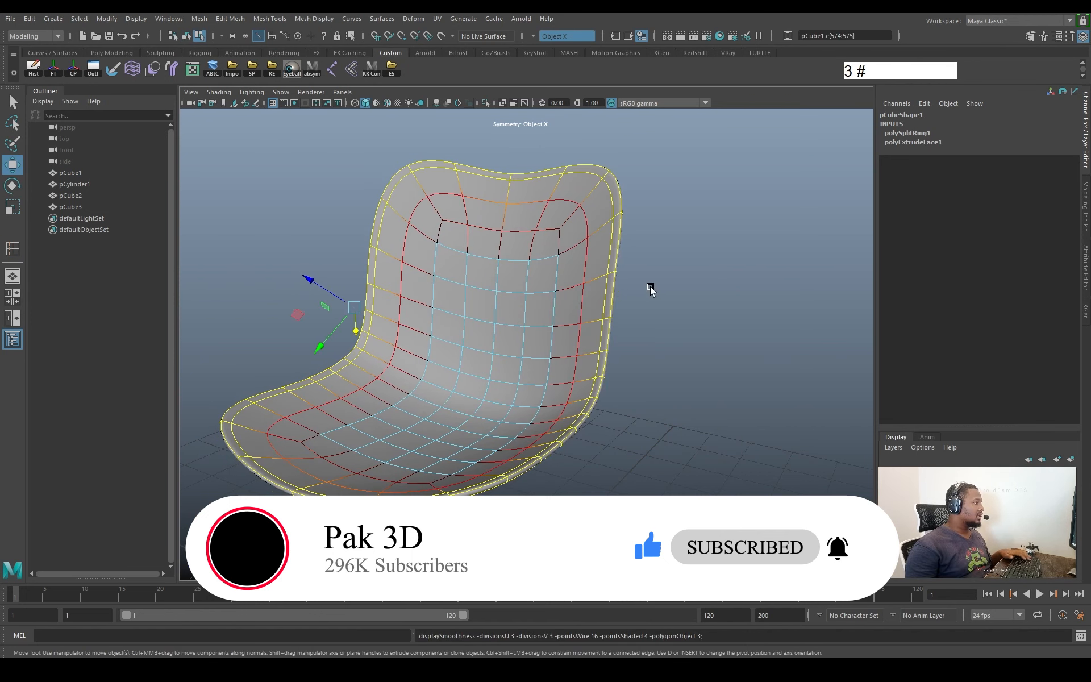
Insert a matching edge loop close to the rim on the outer, rear side of the shell
alt+drag(658, 128, 638, 244)
alt+middle_drag(638, 244, 622, 356)
alt+drag(622, 355, 489, 267)
alt+right_drag(455, 252, 612, 298)
shift+right_drag(682, 267, 614, 284)
drag(517, 193, 511, 182)
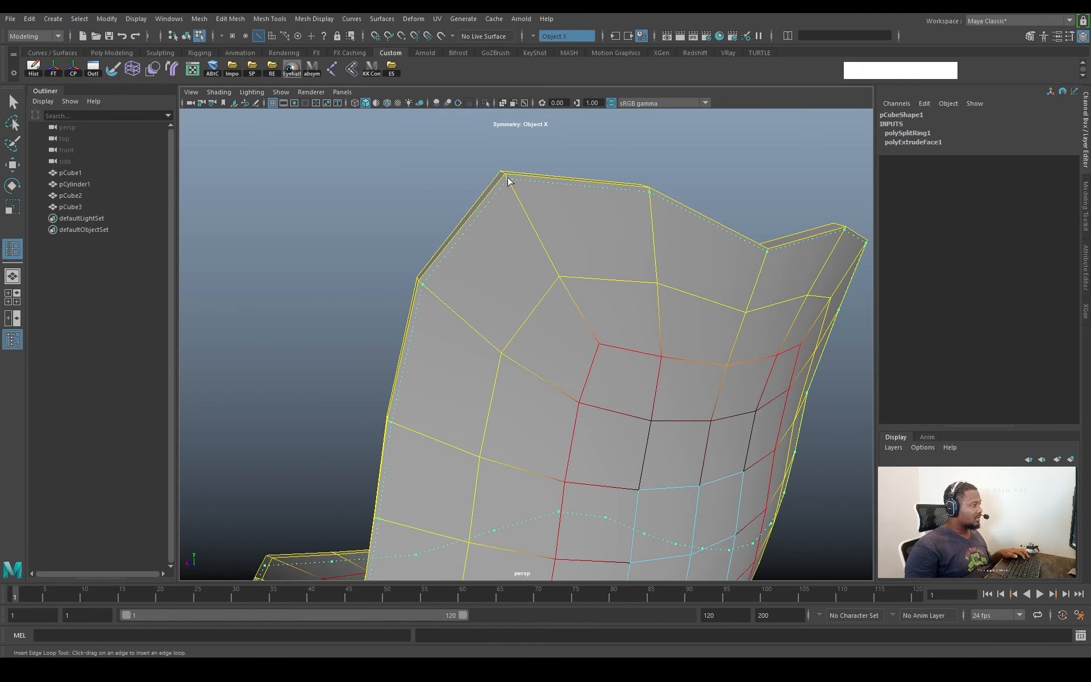
Insert two edge loops along the thickness of the shell's rim and turn on smooth preview
alt+drag(591, 261, 619, 284)
alt+right_drag(618, 284, 580, 341)
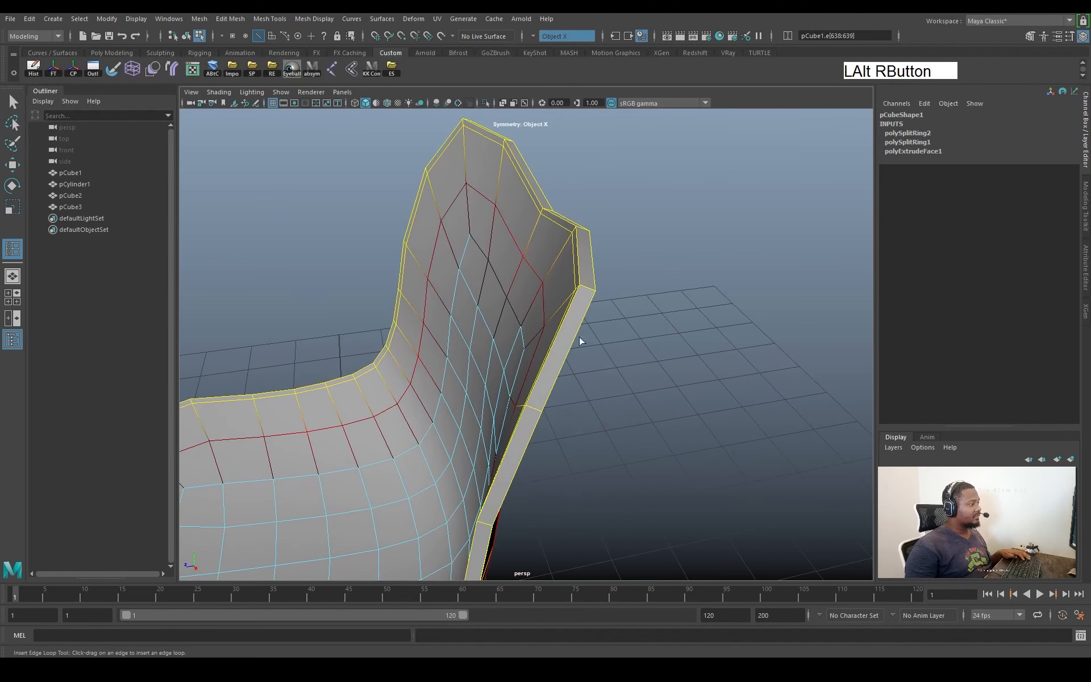
click(536, 407)
key(3)
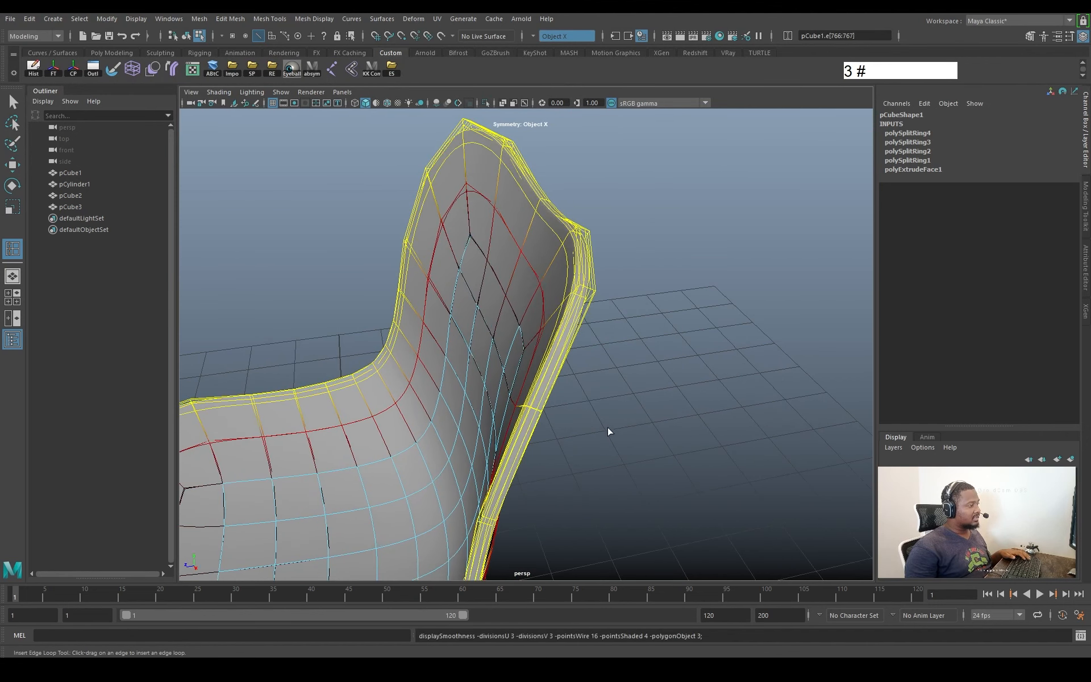
key(w)
right_drag(582, 259, 638, 244)
click(639, 250)
Examine the sharpened rim and overall form of the shell, comparing its unsmoothed and smoothed display
alt+right_drag(620, 284, 558, 342)
alt+drag(558, 342, 537, 386)
alt+middle_drag(537, 386, 601, 285)
alt+drag(601, 284, 604, 355)
click(579, 268)
key(1)
alt+drag(579, 268, 691, 285)
key(3)
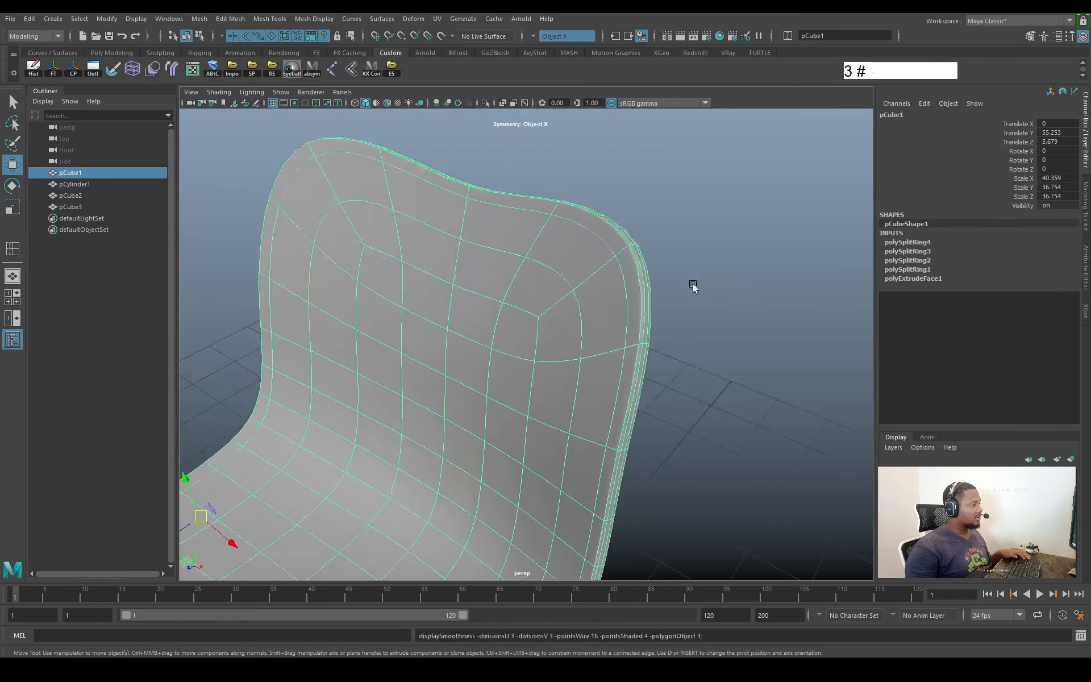
click(692, 284)
alt+right_drag(654, 295, 560, 342)
alt+drag(560, 342, 588, 242)
Assign a shiny material to the seat shell
click(563, 245)
right_drag(661, 228, 730, 532)
click(653, 450)
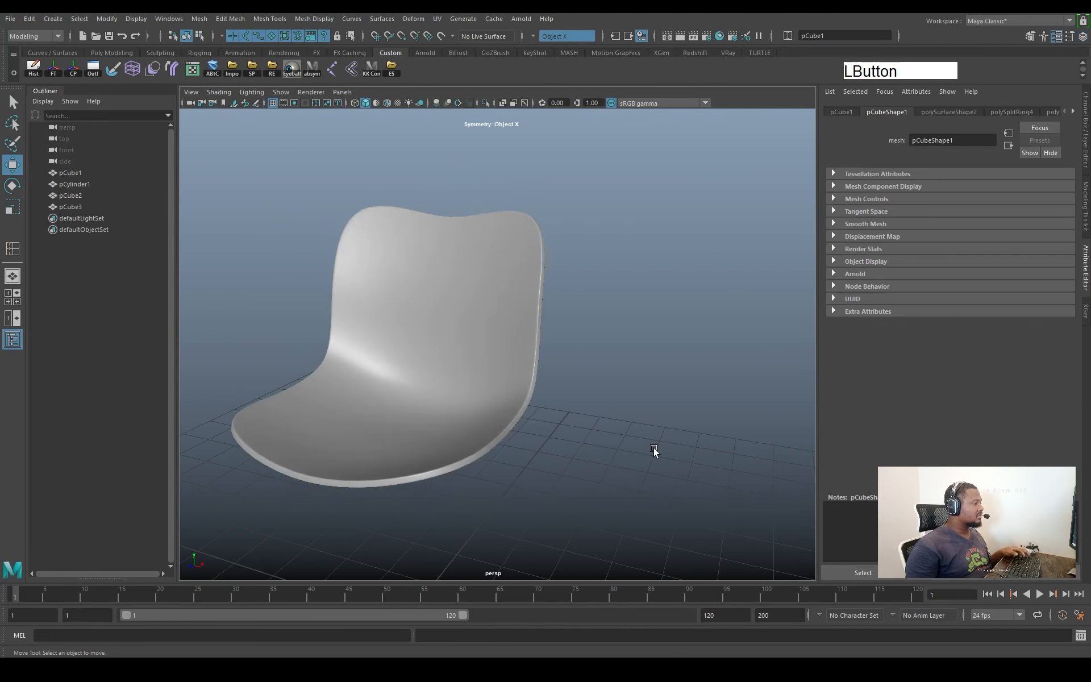
Examine the highlights and surface smoothness of the shaded seat shell from several angles
alt+drag(577, 395, 548, 400)
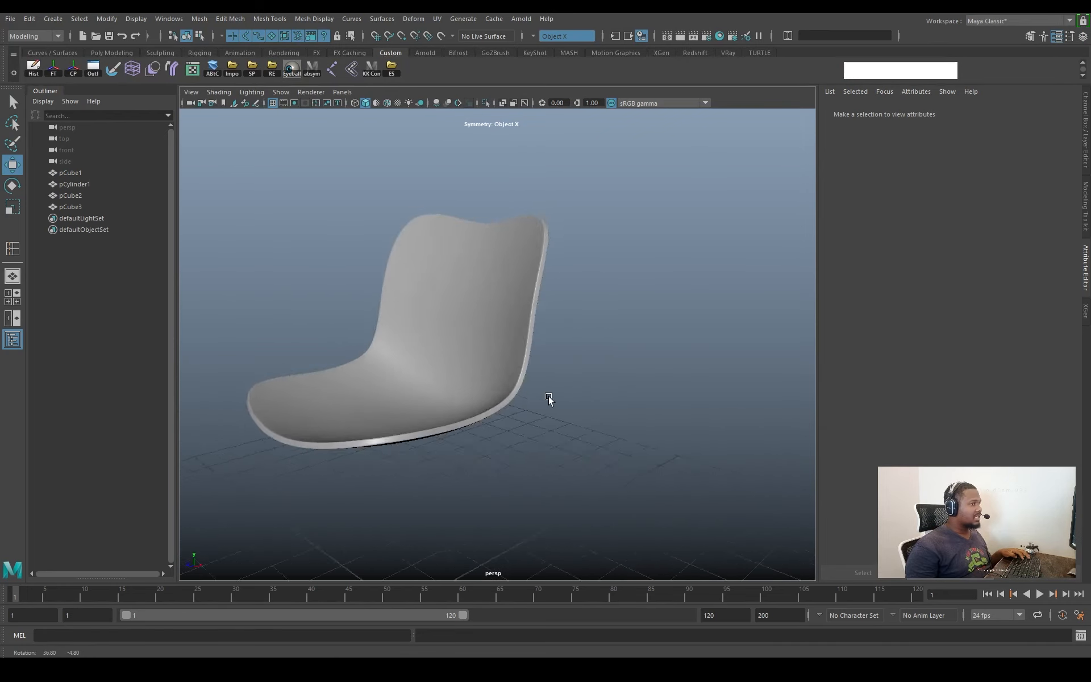
alt+right_drag(548, 399, 523, 392)
alt+drag(523, 390, 597, 390)
mouse_move(597, 390)
alt+right_down()
mouse_move(495, 347)
mouse_move(585, 377)
alt+right_up()
alt+drag(585, 378, 531, 373)
alt+right_drag(531, 372, 483, 397)
alt+drag(482, 397, 585, 407)
alt+right_drag(585, 408, 519, 419)
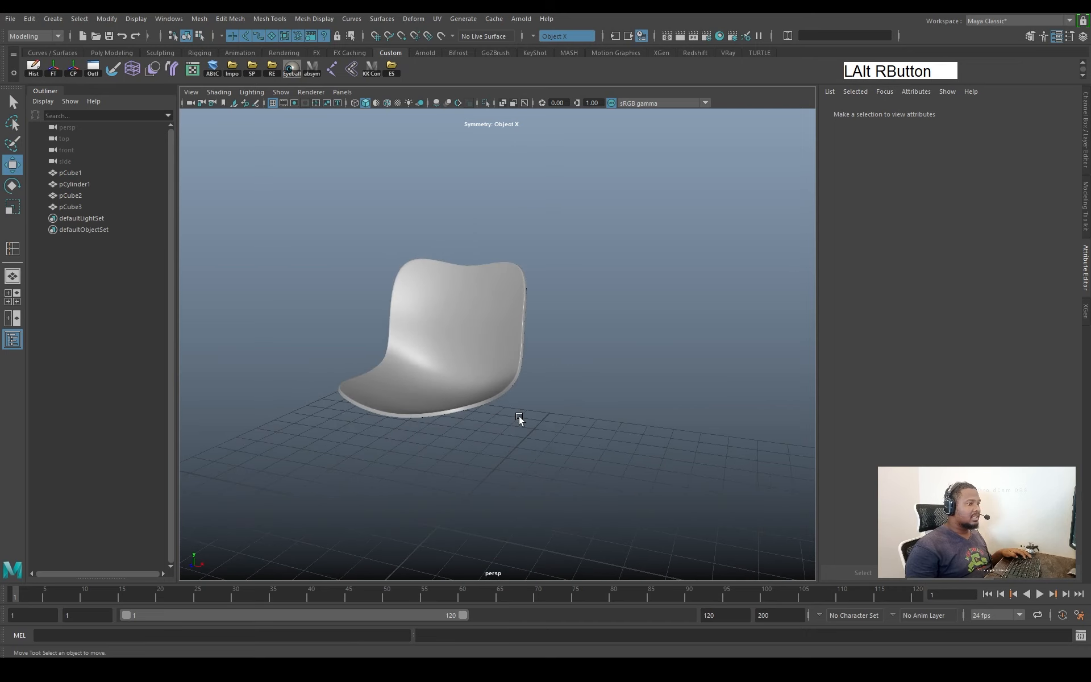
alt+drag(519, 419, 660, 472)
Show the pedestal and backup shells again alongside the smoothed seat, and switch back to the channel attributes
click(532, 382)
key(1)
key(3)
click(595, 399)
key(ctrl+a)
alt+right_drag(660, 472, 489, 434)
alt+drag(489, 434, 642, 441)
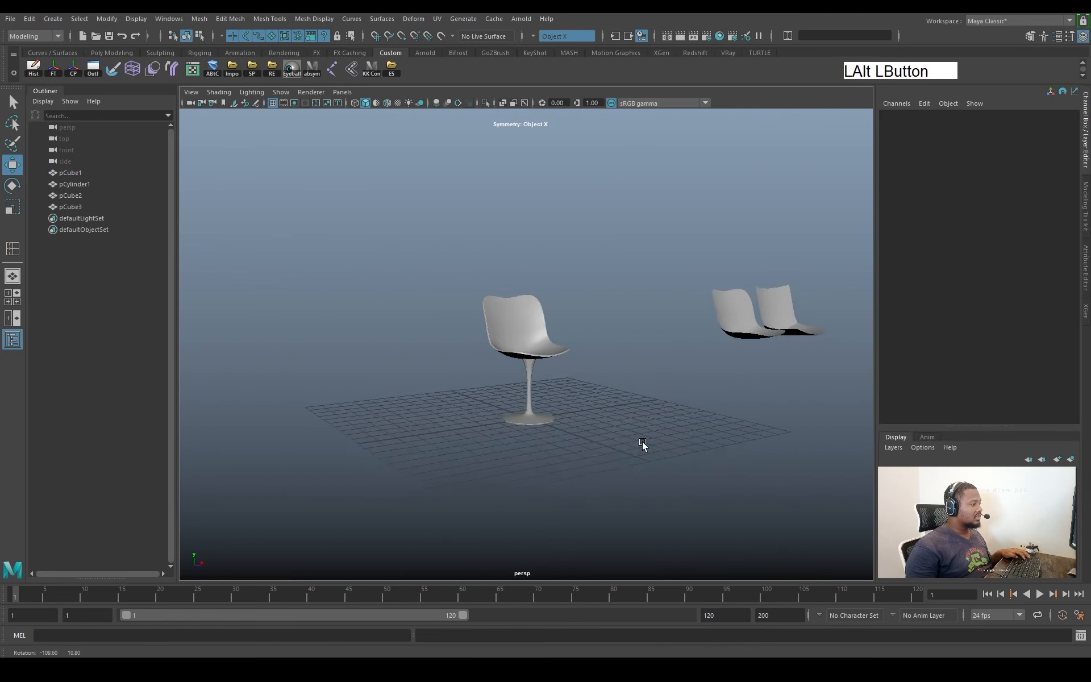
Duplicate the seat shell and move the copy to about 143.6 in X, beside the earlier backups
alt+middle_drag(642, 441, 619, 428)
alt+drag(618, 428, 658, 349)
click(477, 314)
key(w)
key(ctrl+d)
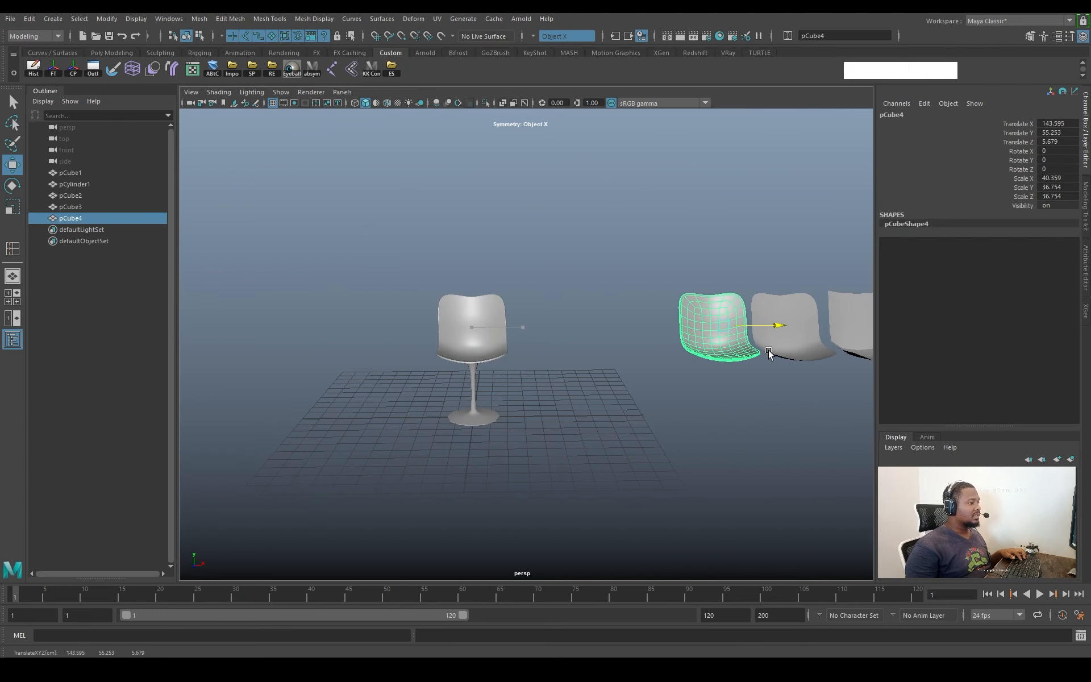
click(646, 396)
Select the chair's pedestal in a close side view of where it meets the seat
alt+drag(645, 396, 531, 381)
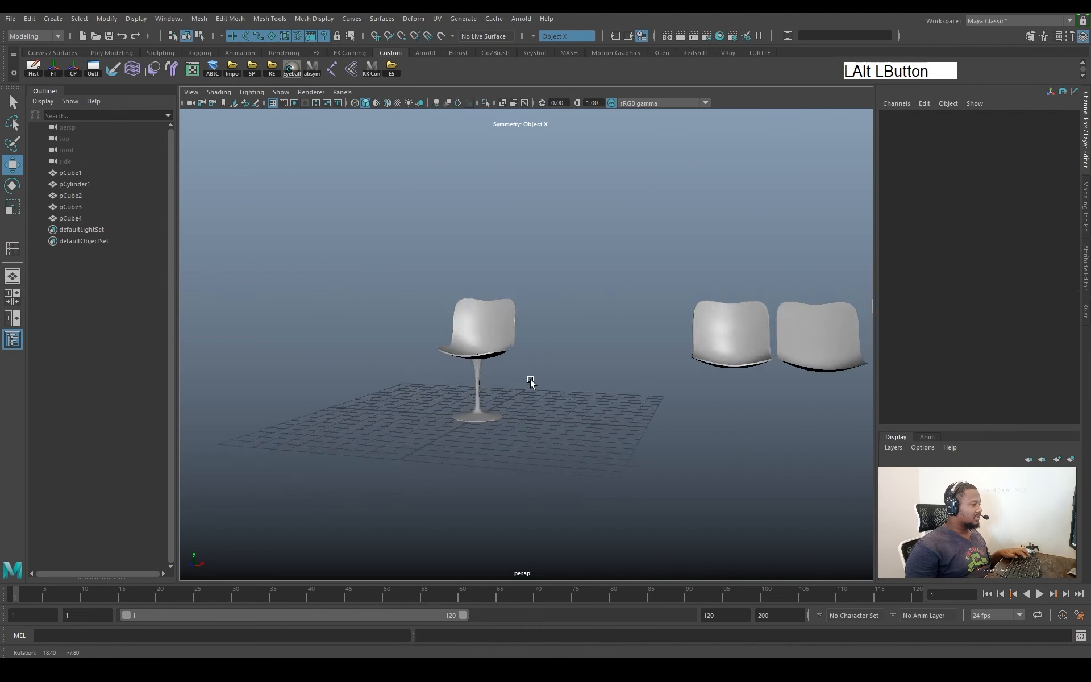
alt+middle_drag(531, 381, 675, 361)
alt+right_drag(675, 360, 672, 374)
alt+drag(672, 373, 622, 379)
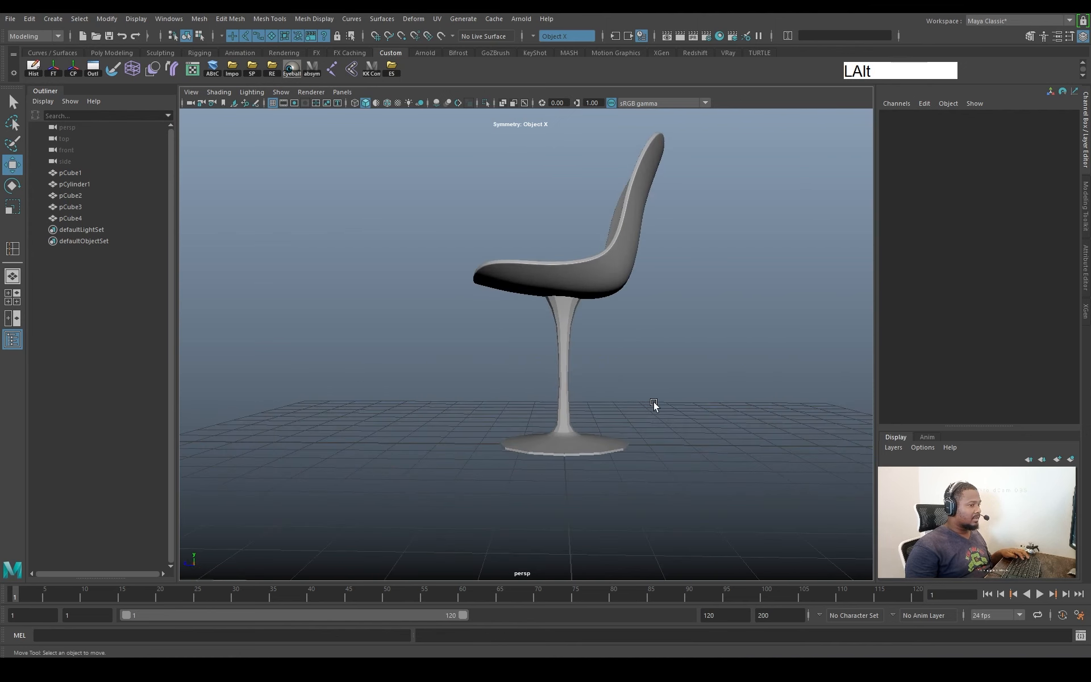
alt+right_drag(654, 402, 628, 392)
click(560, 339)
alt+middle_drag(561, 346, 561, 374)
alt+right_drag(561, 374, 605, 359)
alt+drag(606, 358, 646, 317)
Scale the pedestal's top ring of vertices outward in X and Z to flare the stem where it meets the seat
key(q)
right_drag(645, 317, 668, 400)
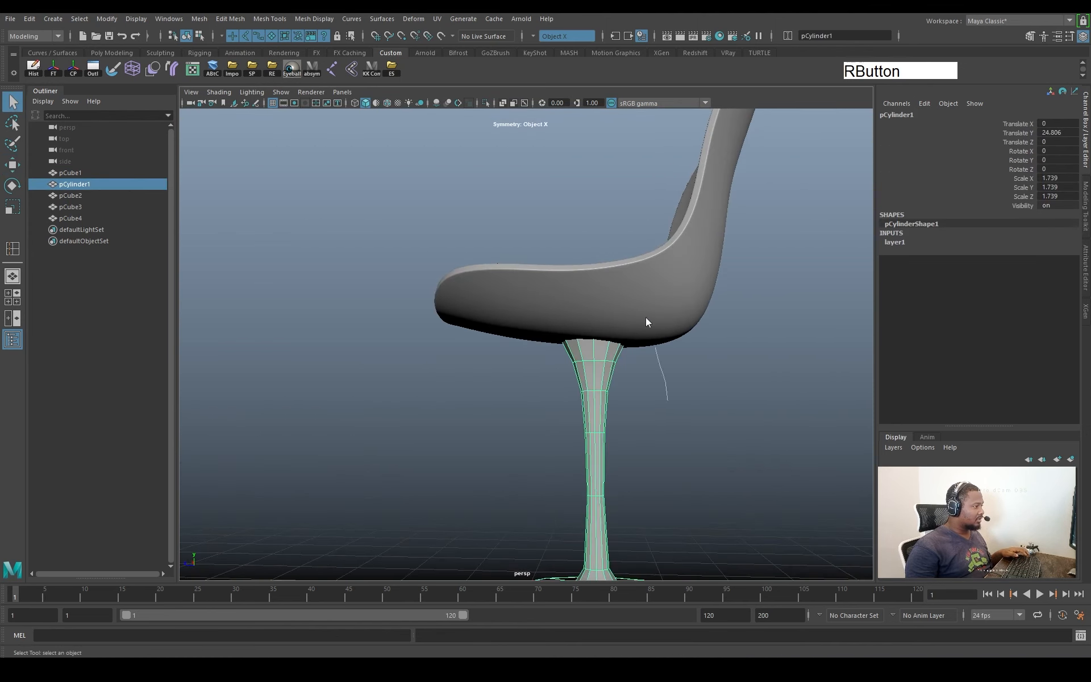
click(610, 352)
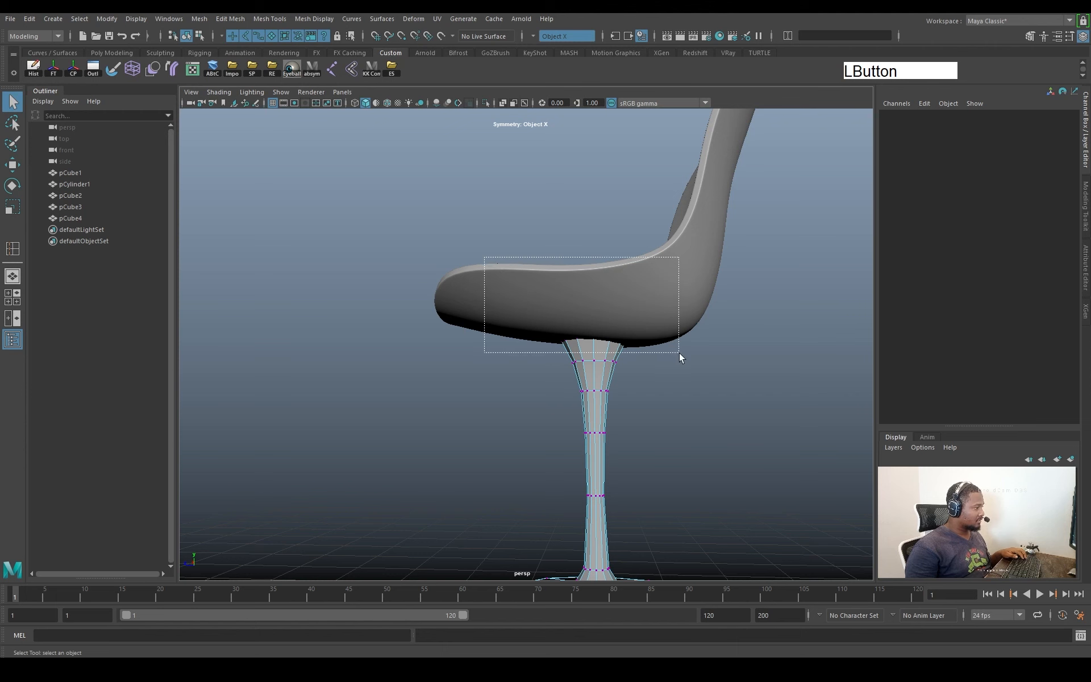
drag(690, 349, 689, 349)
alt+drag(690, 349, 595, 341)
key(4)
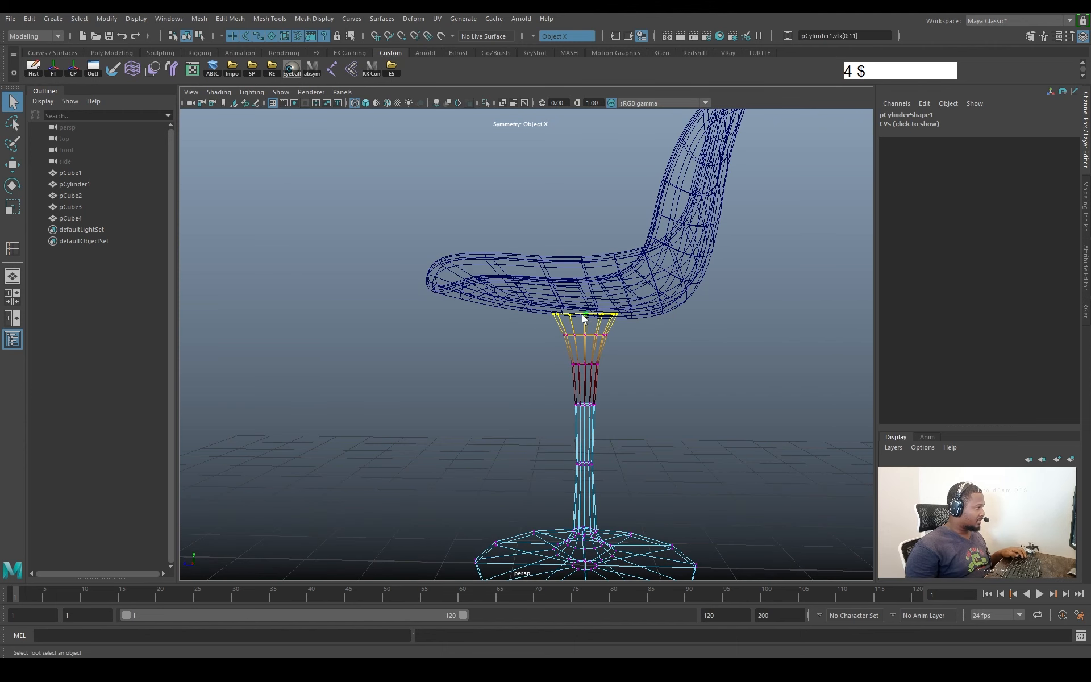
alt+drag(653, 322, 620, 339)
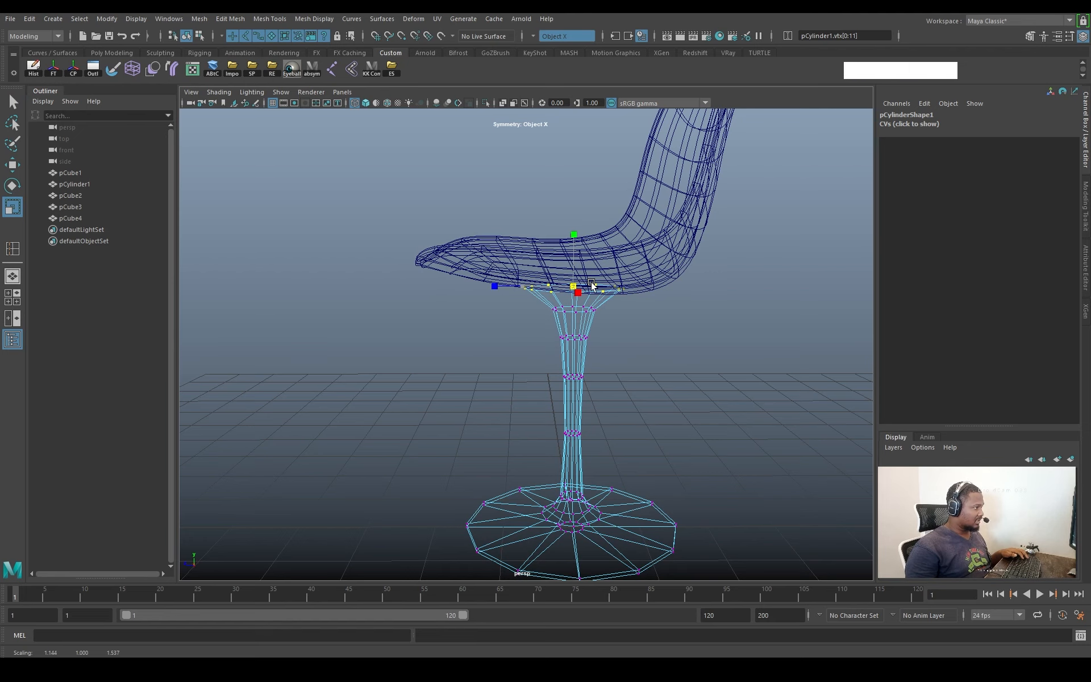
key(5)
alt+drag(592, 285, 625, 329)
alt+right_drag(626, 329, 592, 353)
mouse_move(592, 353)
alt+mouse_down()
mouse_move(616, 307)
mouse_move(610, 356)
alt+mouse_up()
Widen the edge loop just below the pedestal's flared top to soften the flare, and preview the pedestal smoothed
key(q)
right_drag(610, 356, 609, 330)
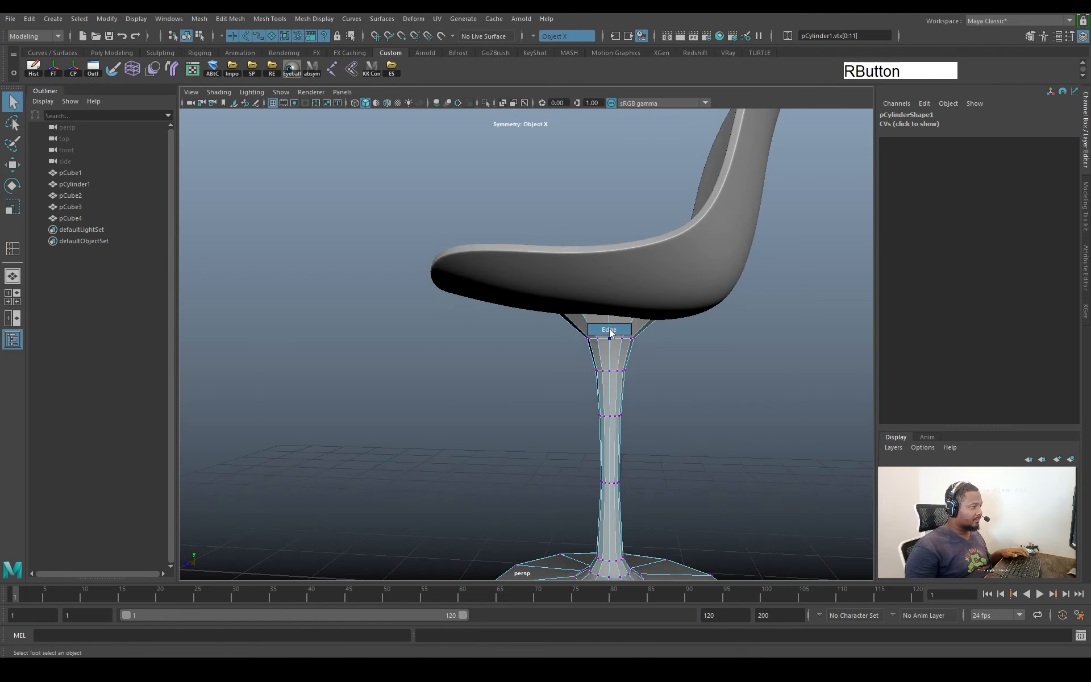
alt+drag(609, 338, 670, 342)
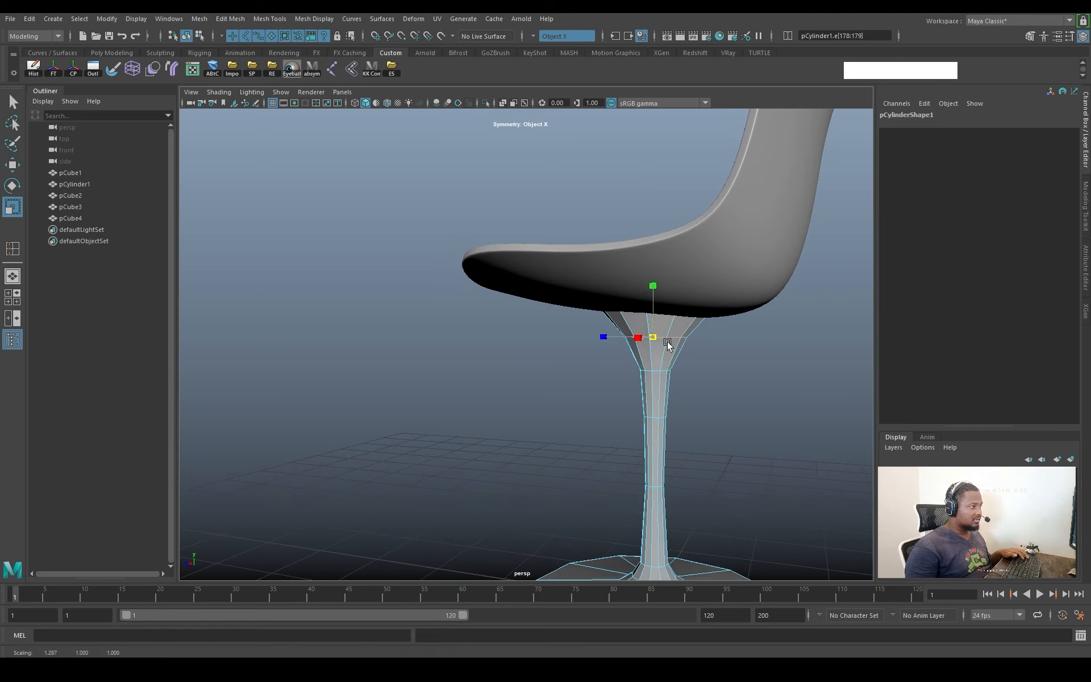
alt+middle_drag(663, 369, 667, 347)
alt+drag(667, 347, 667, 368)
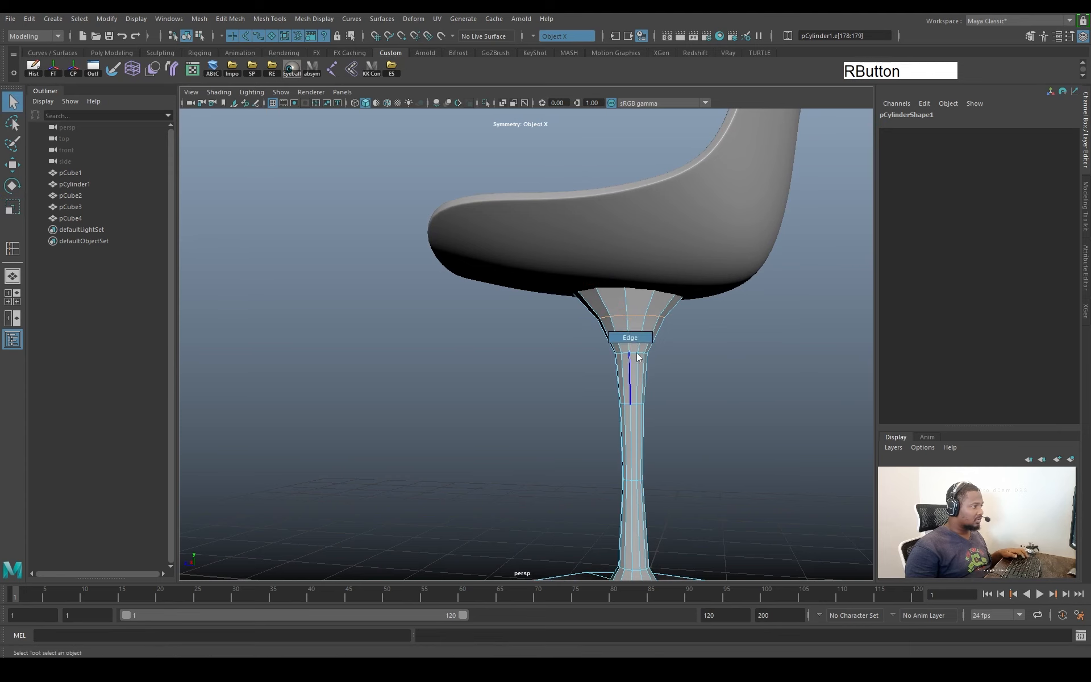
alt+right_drag(634, 353, 688, 443)
alt+drag(688, 443, 657, 398)
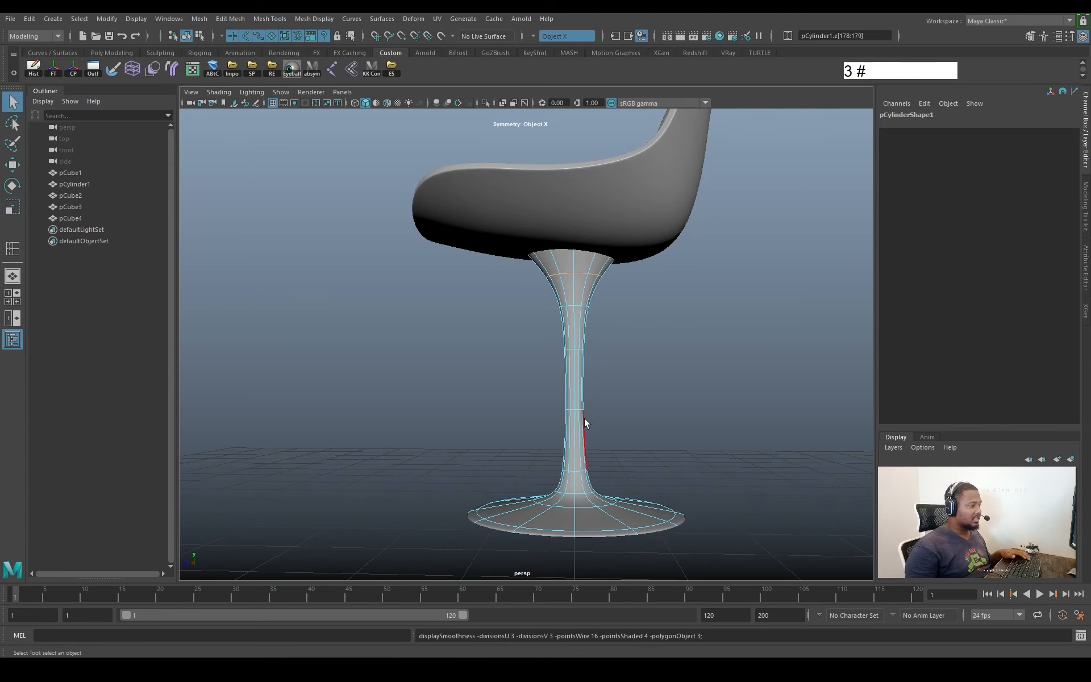
Scale the two edge loops along the middle of the pedestal's stem to refine its slender taper, and preview it smoothed
right_drag(585, 422, 647, 363)
click(659, 282)
alt+right_drag(659, 283, 621, 370)
alt+drag(621, 371, 587, 361)
alt+right_drag(587, 360, 602, 318)
click(589, 355)
click(602, 317)
key(r)
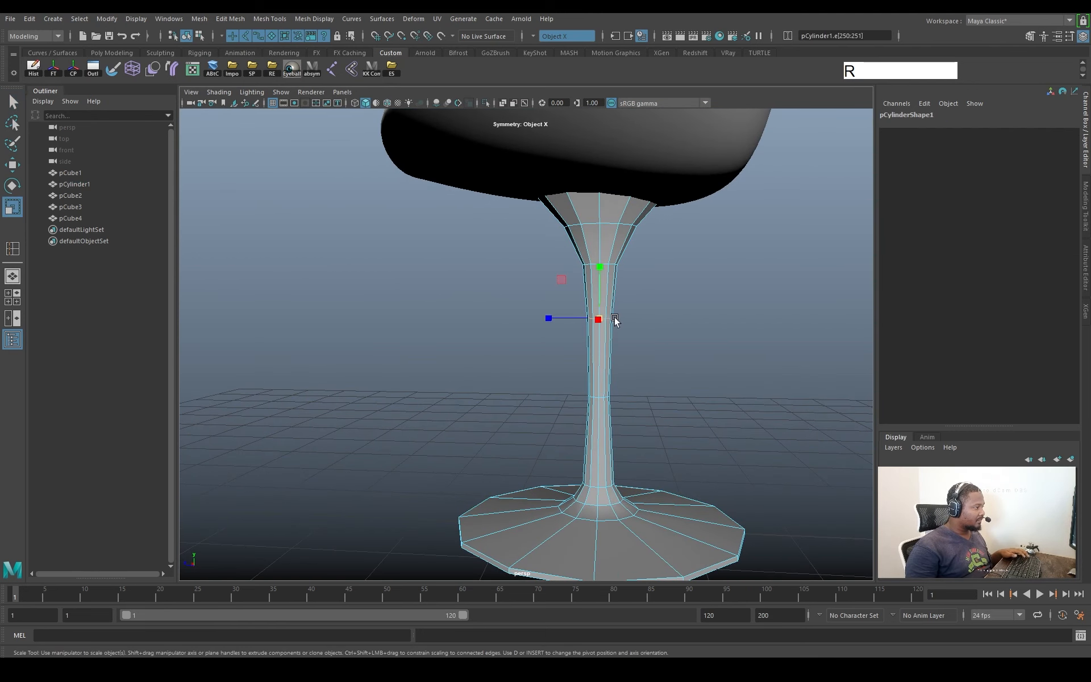
alt+drag(615, 320, 655, 306)
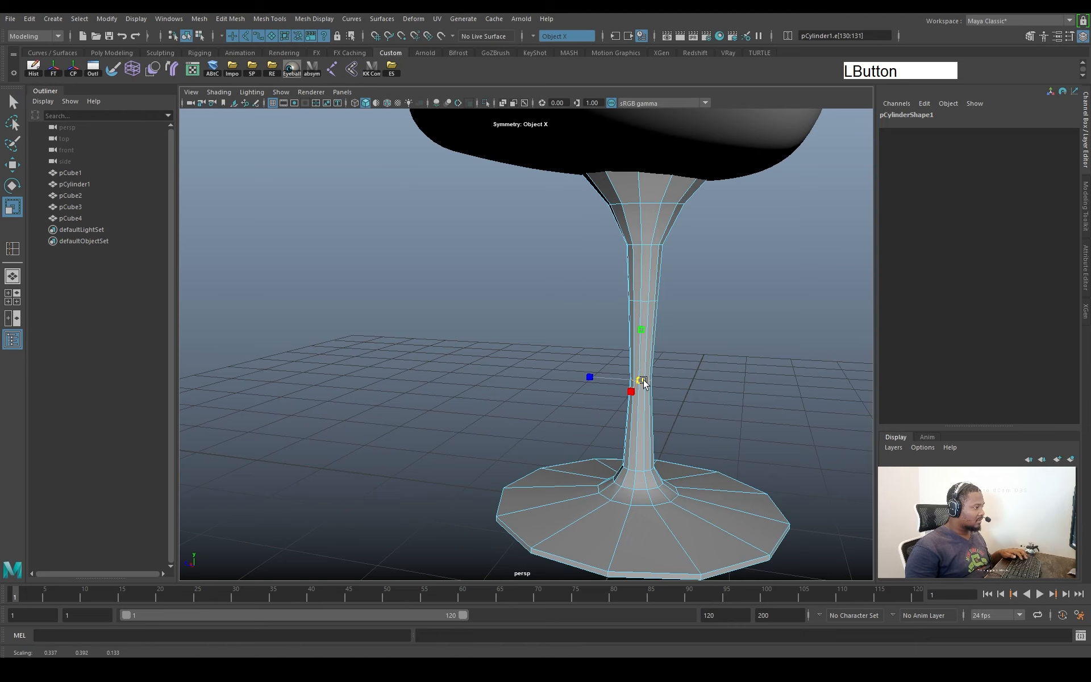
alt+right_drag(644, 382, 625, 370)
alt+drag(625, 370, 656, 358)
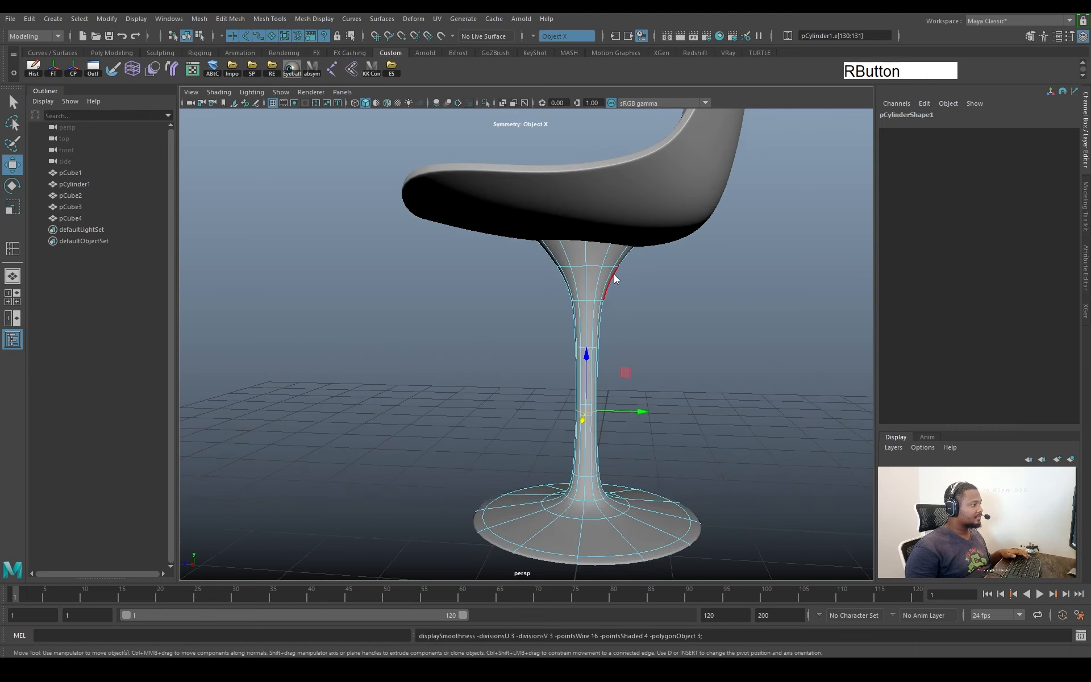
Examine the proportions of the smoothed pedestal and seat from the front and the side
click(743, 305)
alt+drag(743, 304, 721, 290)
alt+middle_drag(721, 290, 680, 366)
alt+right_drag(679, 366, 569, 399)
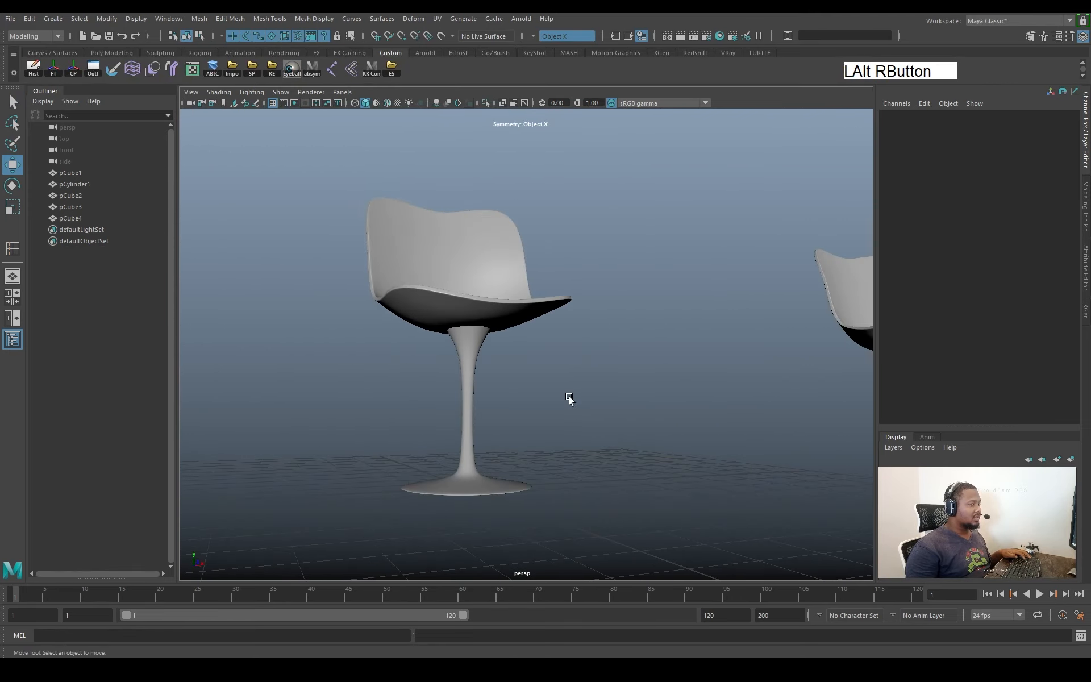
alt+drag(568, 399, 646, 399)
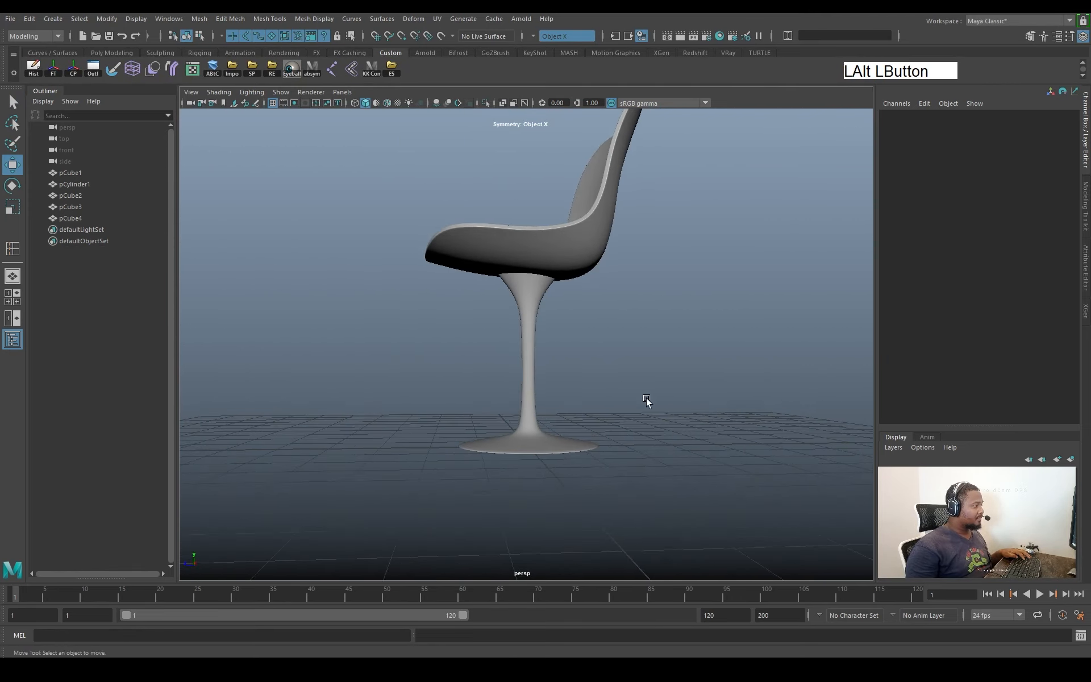
alt+middle_drag(646, 400, 570, 385)
alt+drag(570, 385, 551, 428)
Insert an edge loop midway across the top surface of the pedestal's round base, between the stem and the rim
click(601, 455)
alt+middle_drag(602, 455, 564, 369)
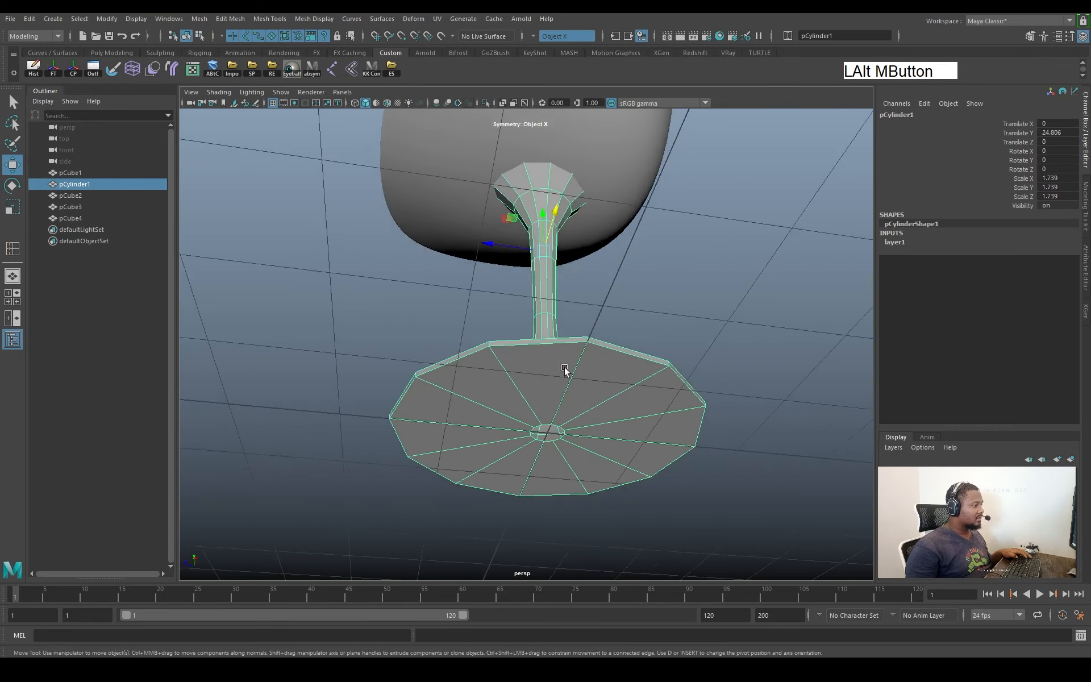
alt+drag(565, 368, 667, 458)
alt+middle_drag(667, 458, 586, 382)
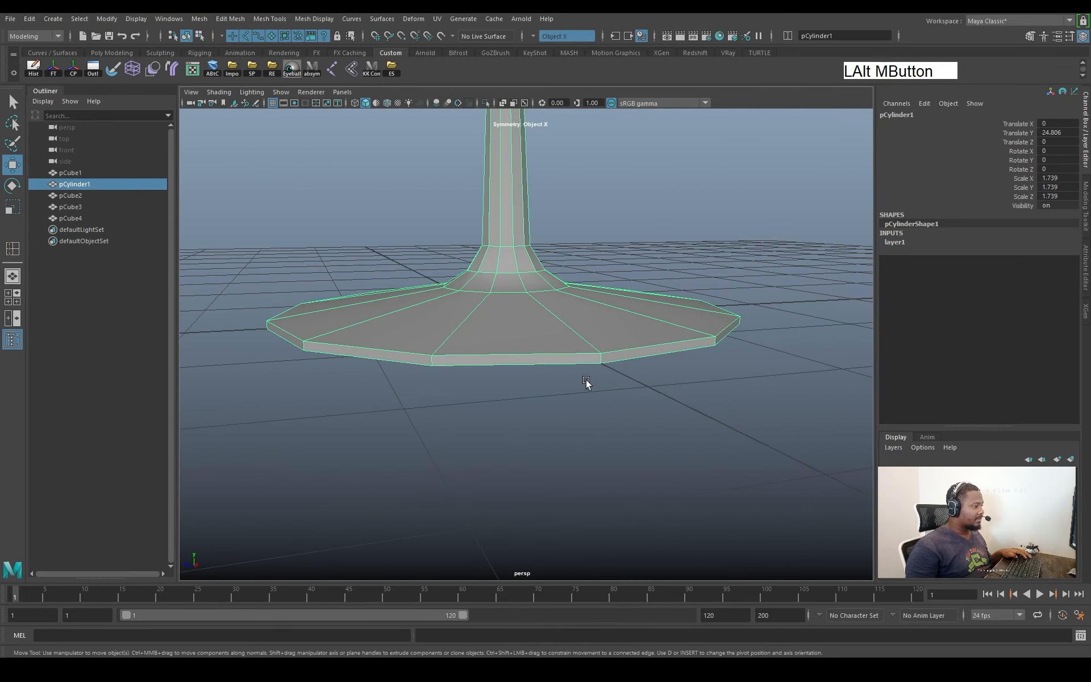
alt+drag(587, 382, 595, 418)
right_drag(573, 333, 572, 287)
click(558, 313)
ctrl+right_drag(579, 390, 591, 384)
alt+drag(648, 363, 681, 369)
alt+right_drag(682, 370, 728, 407)
Insert three support edge loops around the base's rim: one on the top surface and two near the side's upper and lower edges
key(q)
right_drag(604, 317, 635, 286)
shift+right_drag(715, 353, 616, 377)
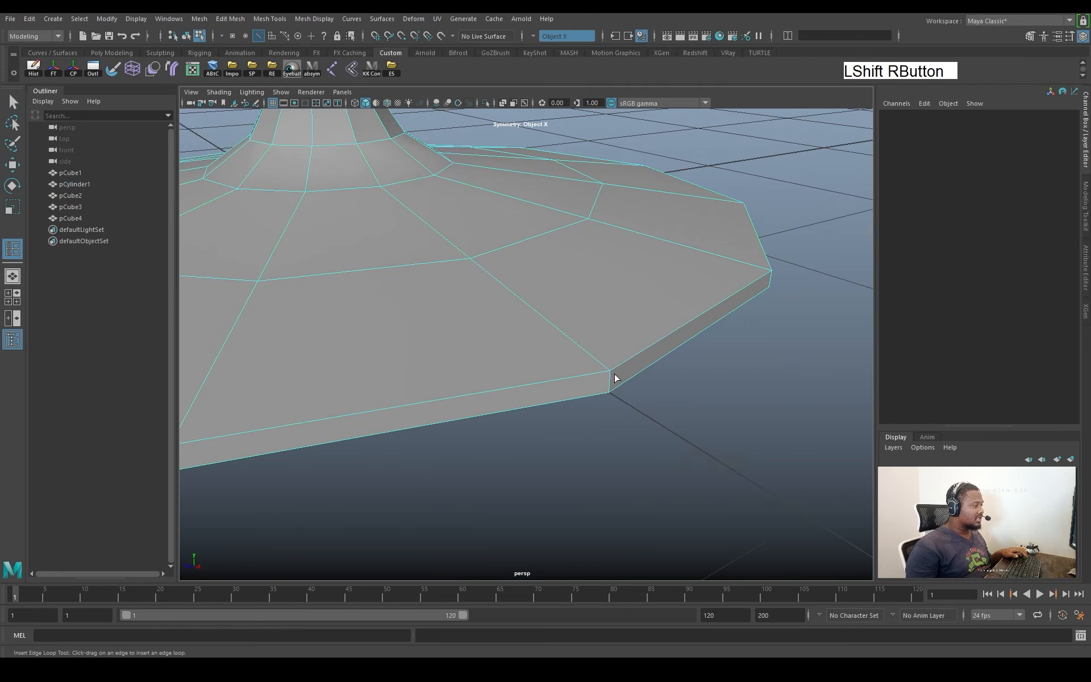
alt+drag(617, 378, 597, 327)
click(620, 385)
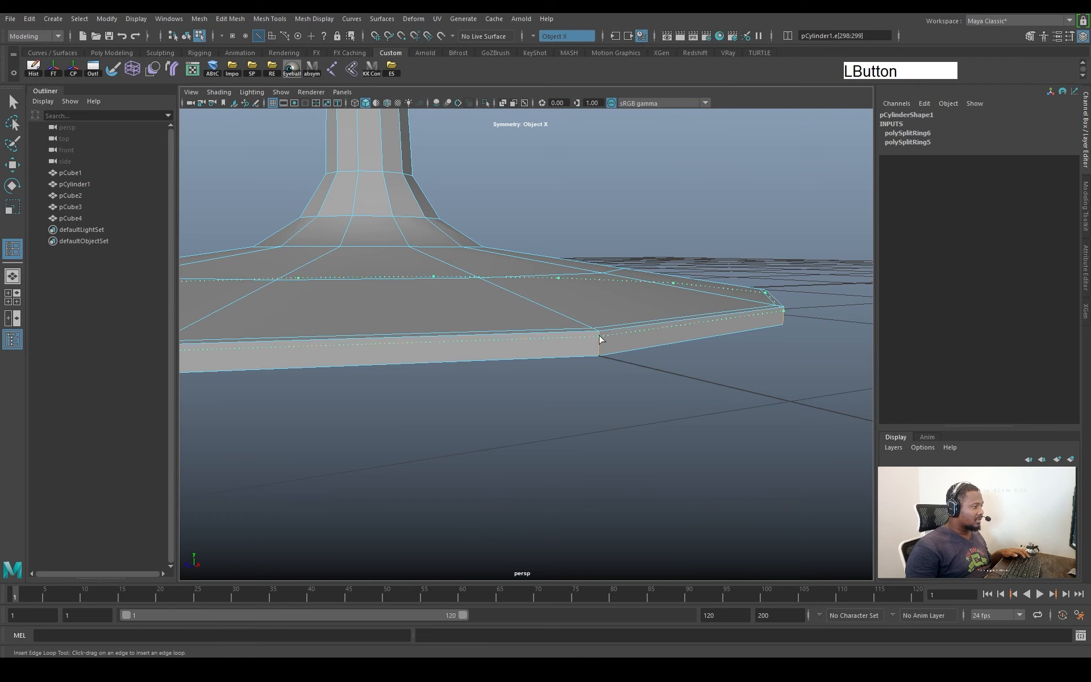
click(600, 351)
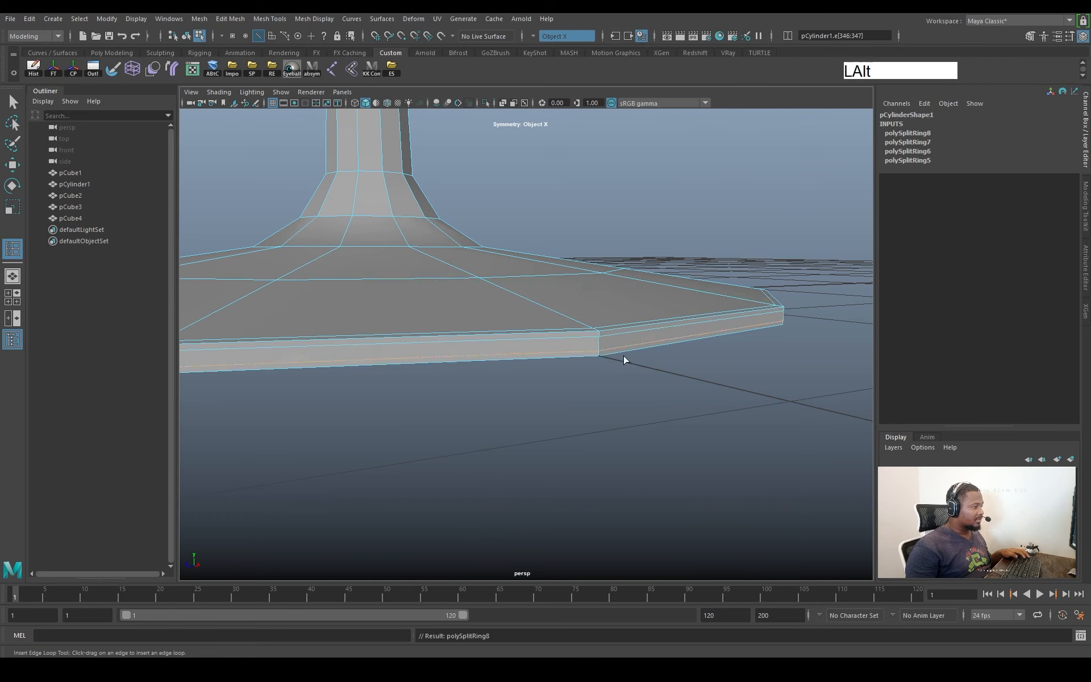
Insert edge loops on the underside of the chair's round base, near the rim and midway inward, and preview the base smoothed
alt+drag(623, 357, 638, 317)
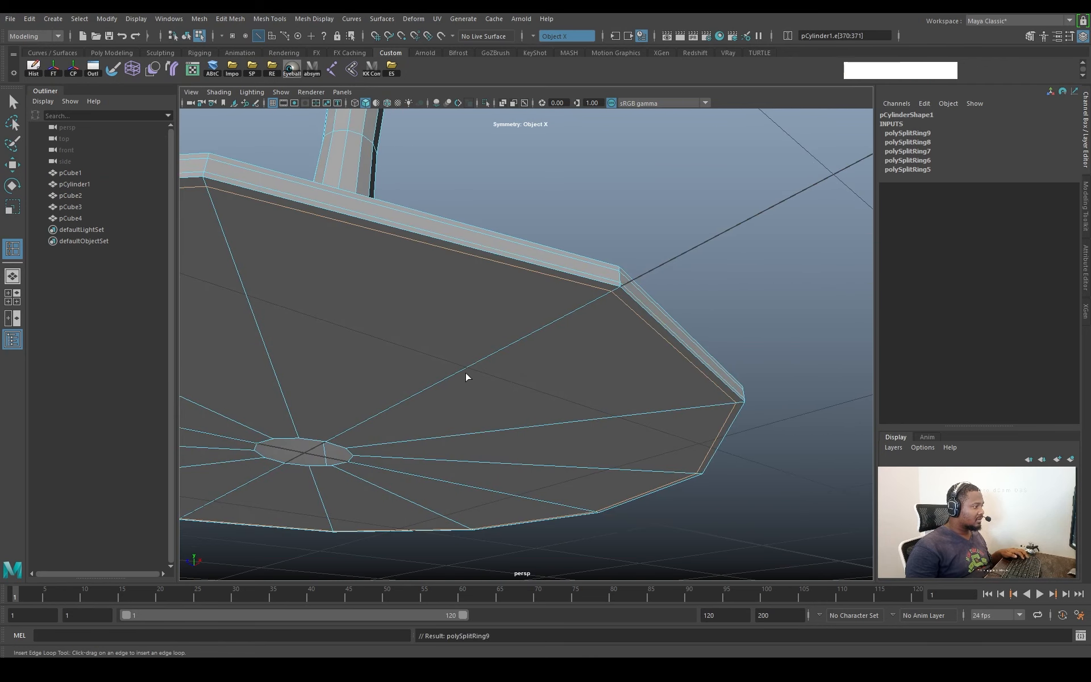
click(447, 385)
alt+right_drag(447, 385, 512, 383)
alt+drag(511, 383, 534, 423)
key(w)
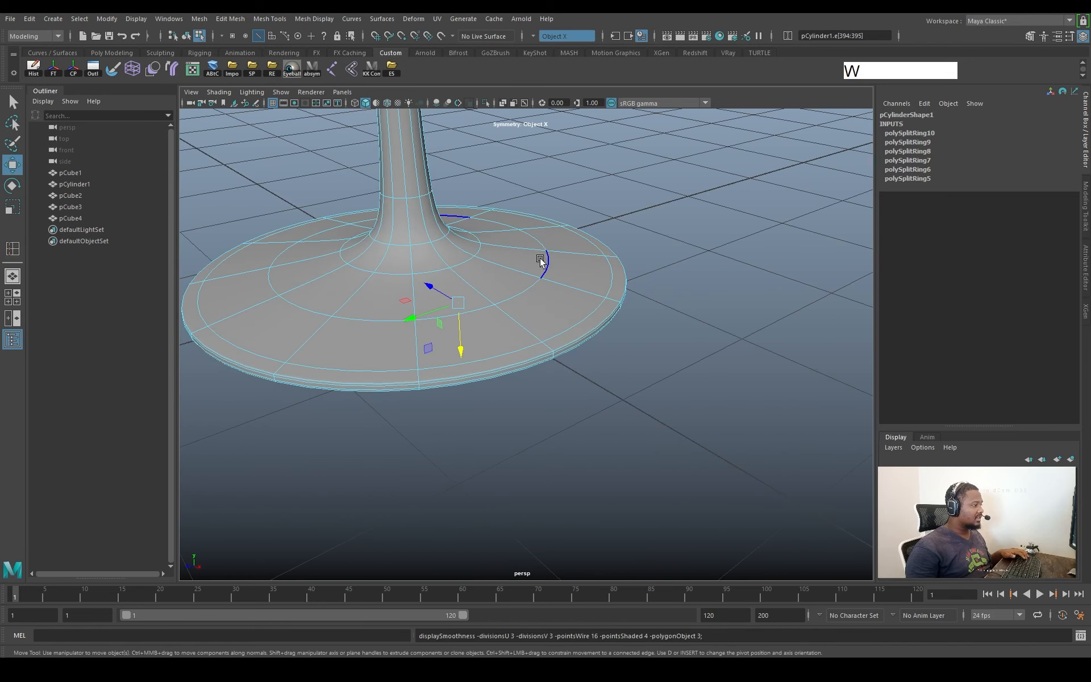
Return the pedestal stand to object mode and assign a Blinn material to it
click(656, 206)
alt+drag(655, 206, 536, 309)
alt+middle_drag(536, 309, 585, 460)
click(458, 261)
right_click(629, 238)
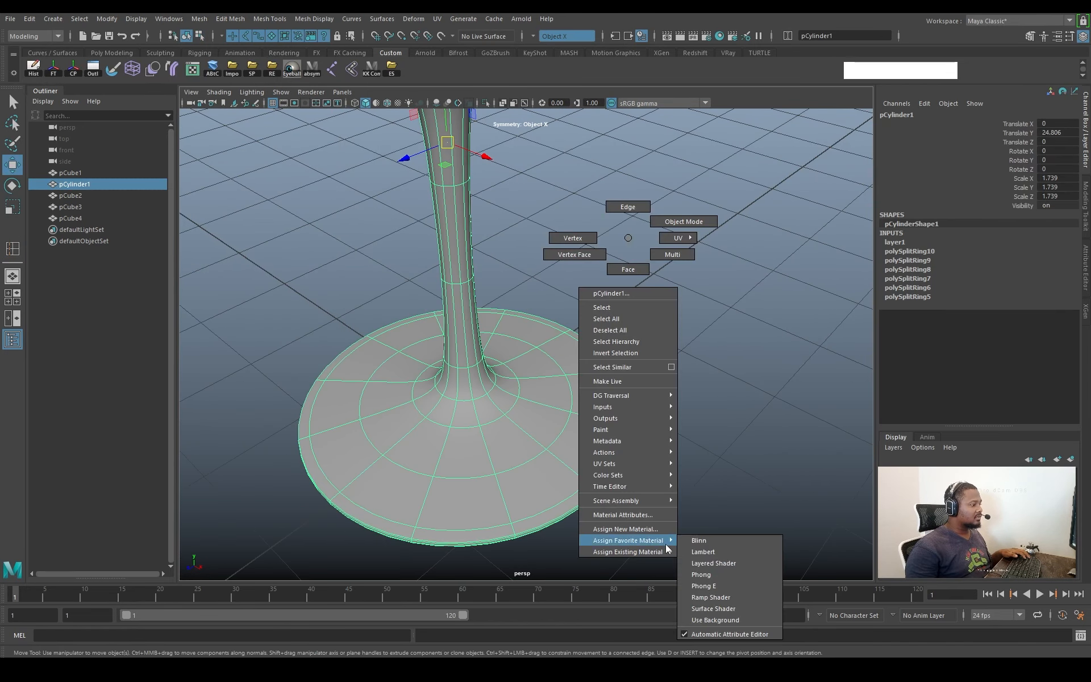
click(707, 544)
click(648, 398)
alt+drag(648, 398, 560, 354)
alt+right_drag(561, 353, 510, 410)
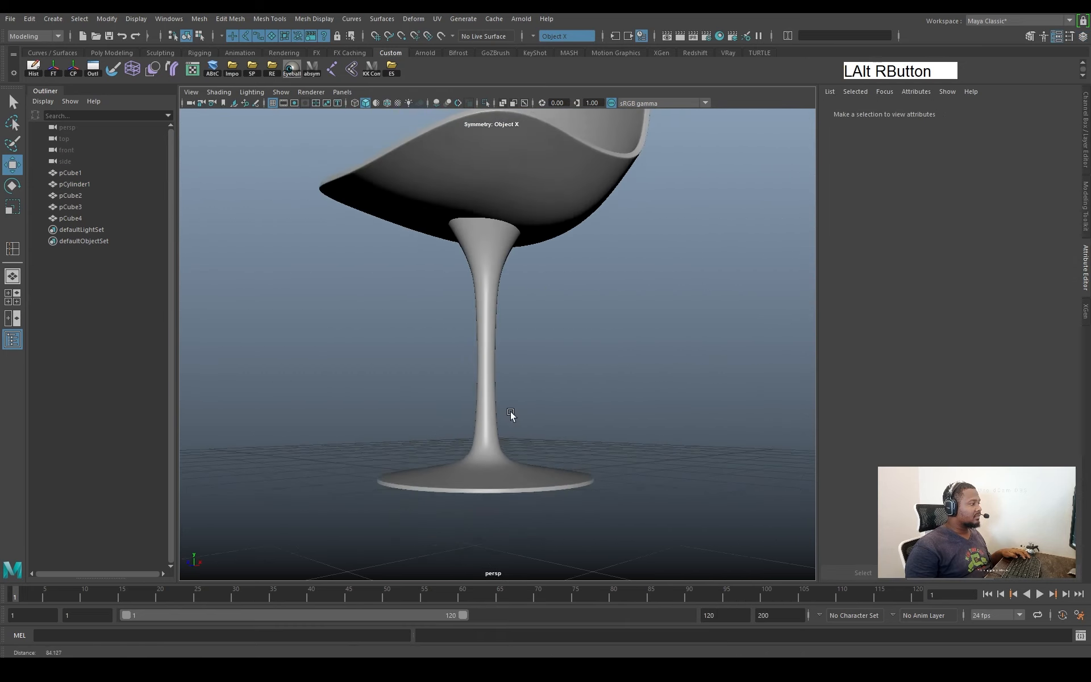
Examine how the flared top of the pedestal meets the underside of the seat from several angles
alt+drag(510, 411, 589, 462)
alt+middle_drag(589, 462, 623, 434)
mouse_move(624, 434)
alt+mouse_down()
mouse_move(546, 419)
mouse_move(618, 426)
alt+mouse_up()
alt+middle_drag(618, 426, 574, 422)
alt+right_drag(574, 421, 667, 409)
alt+drag(667, 410, 621, 301)
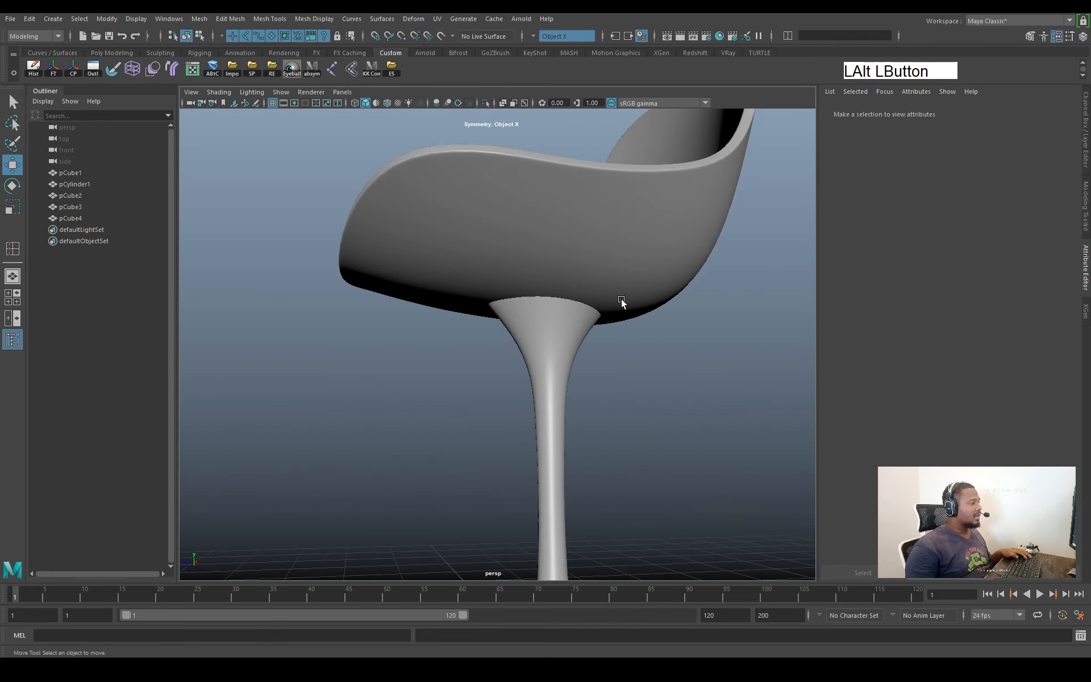
click(621, 302)
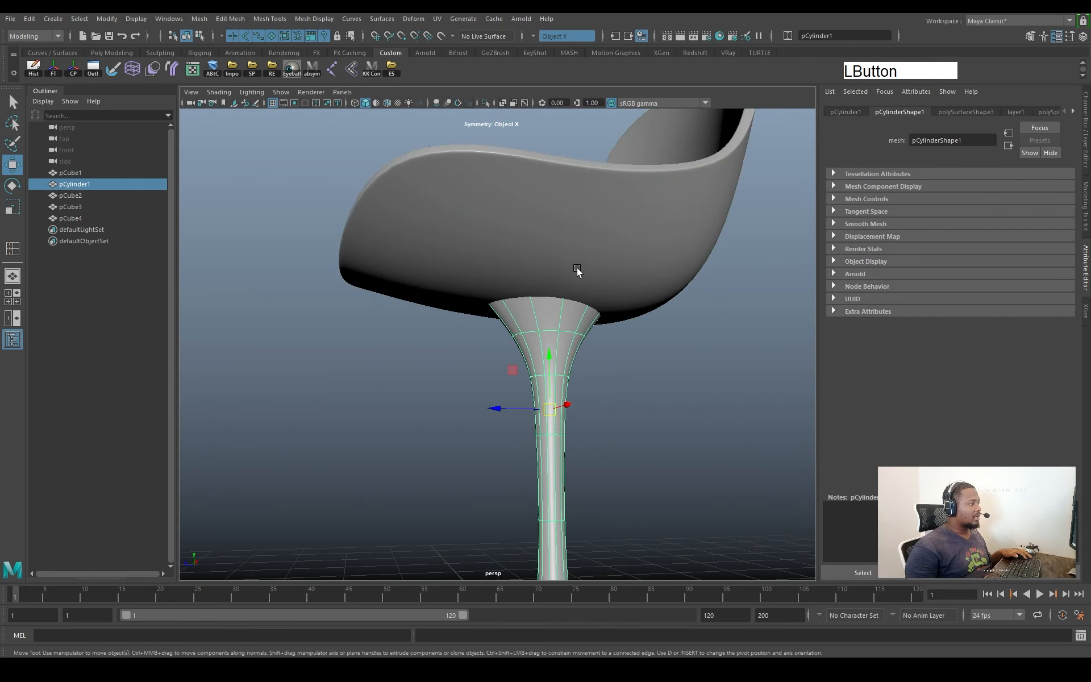
alt+drag(581, 311, 653, 282)
click(602, 260)
alt+right_drag(653, 283, 553, 357)
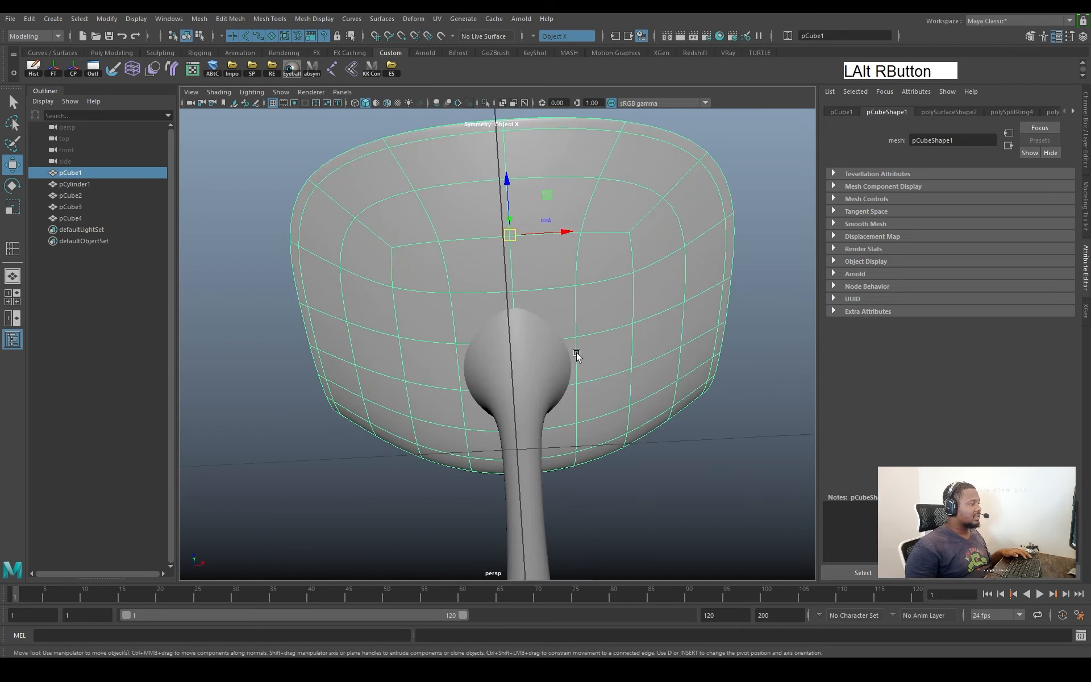
alt+drag(609, 399, 564, 367)
click(540, 369)
alt+drag(591, 324, 568, 278)
alt+drag(502, 254, 531, 251)
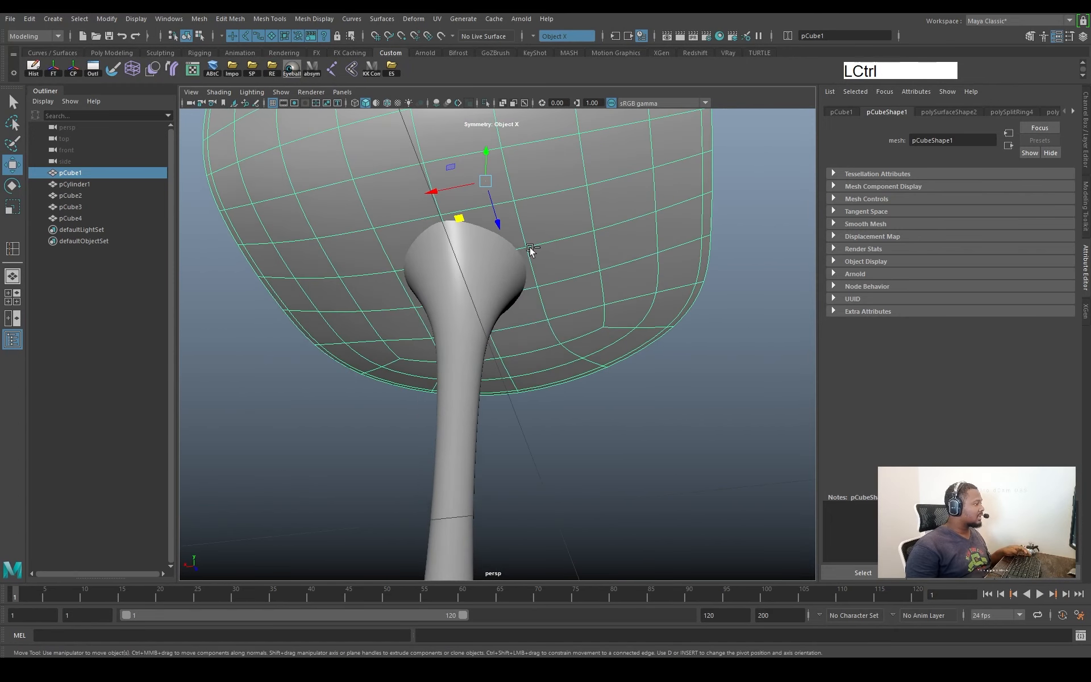
Isolate the seat and apply Circularize Components to the central block of faces on its underside where the pedestal attaches
key(ctrl+1)
right_drag(487, 245, 490, 282)
click(481, 244)
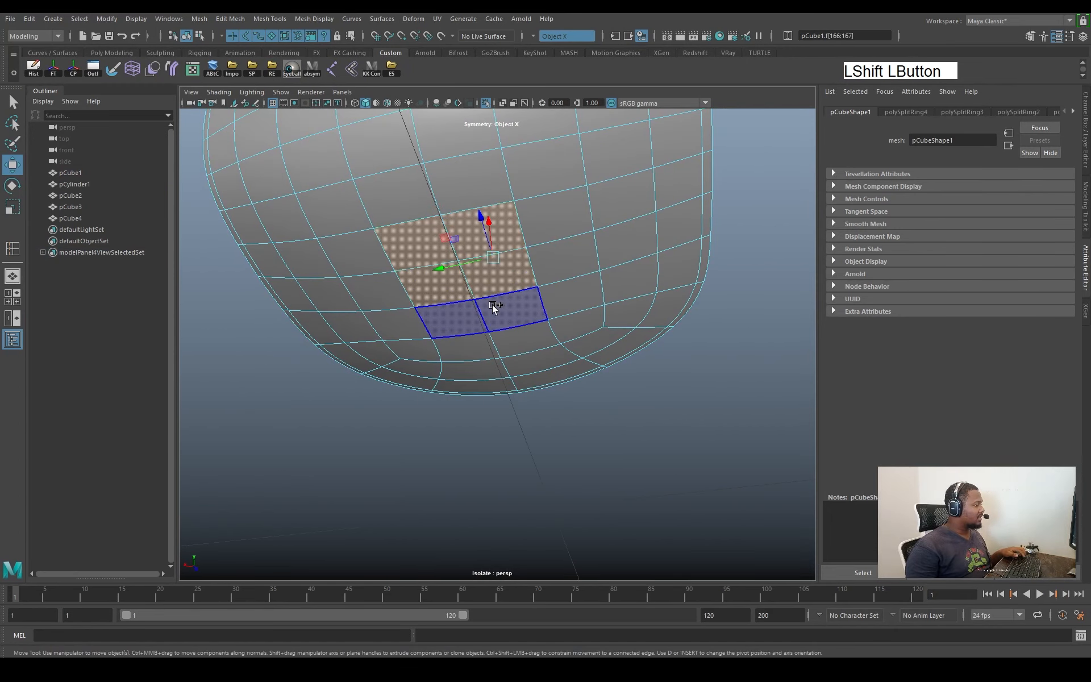
shift+click(492, 304)
key(b)
alt+drag(568, 339, 536, 308)
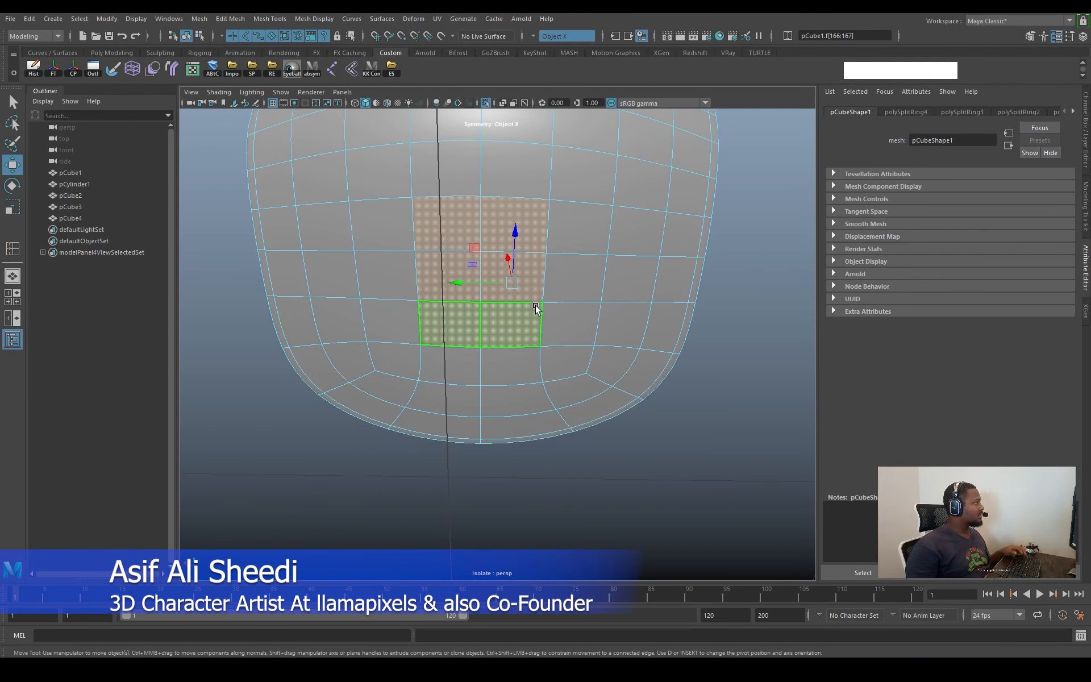
alt+drag(503, 327, 591, 347)
shift+right_click(695, 313)
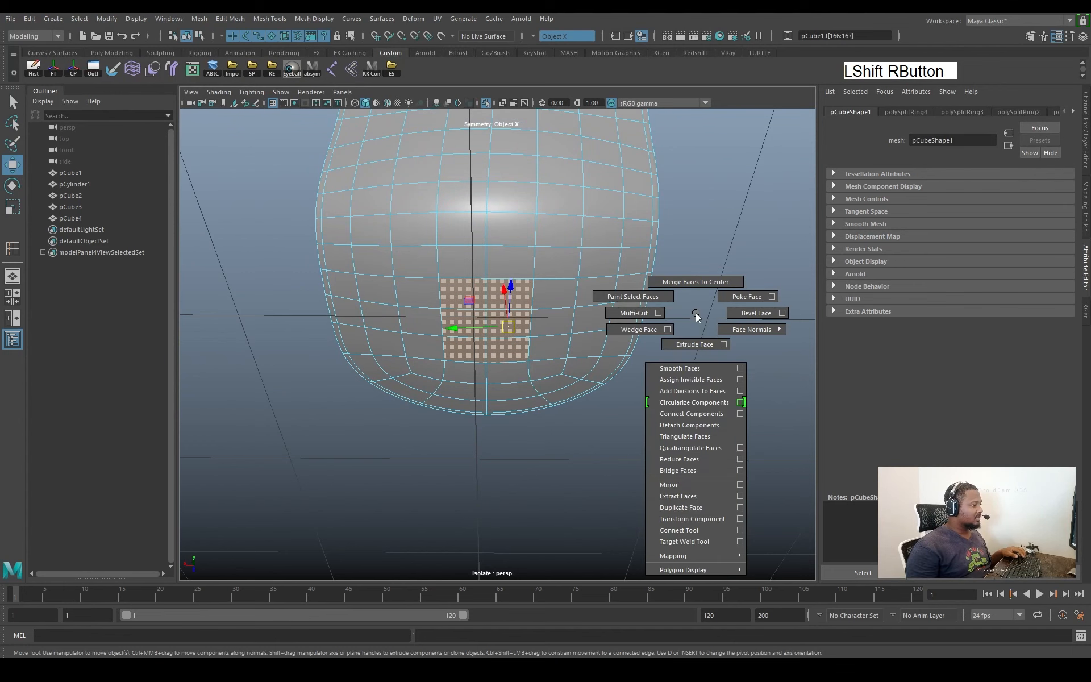
click(701, 405)
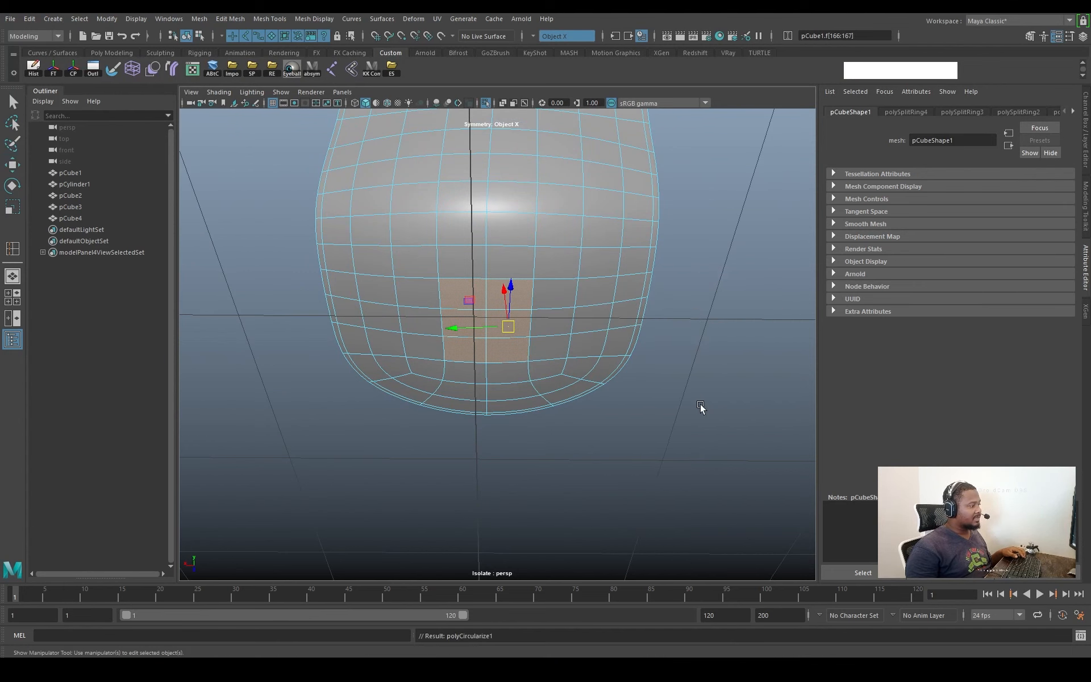
Turn off the seat's smooth preview, return it to object mode, and examine the circularized area from the side and below
alt+drag(700, 404, 570, 319)
key(1)
right_click(580, 269)
click(662, 248)
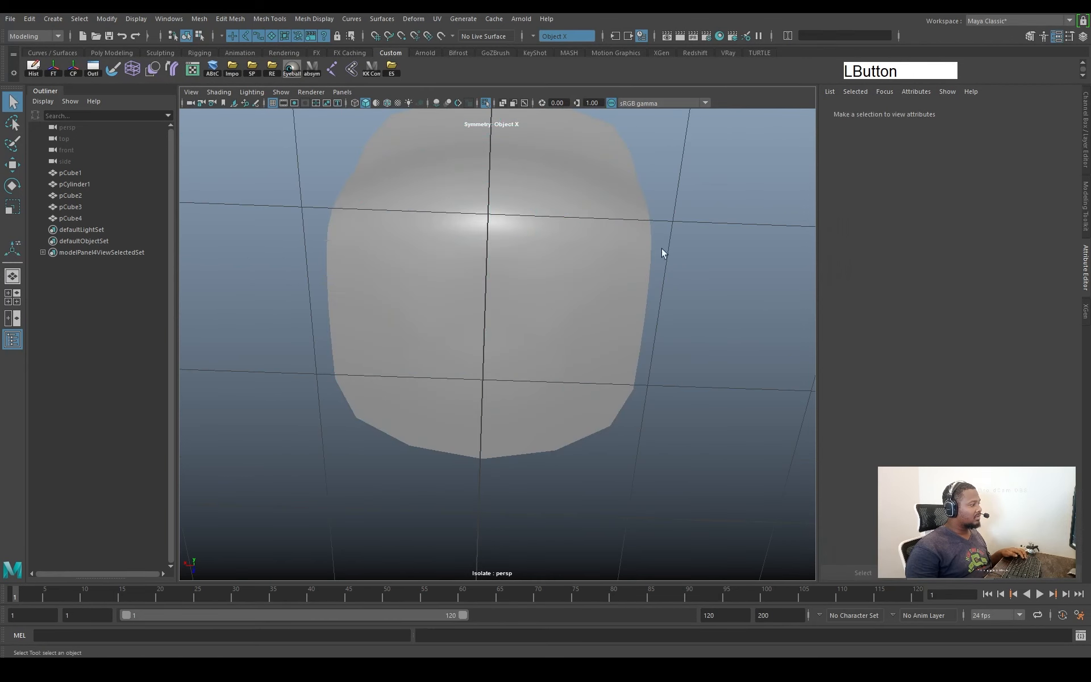
alt+drag(662, 248, 522, 358)
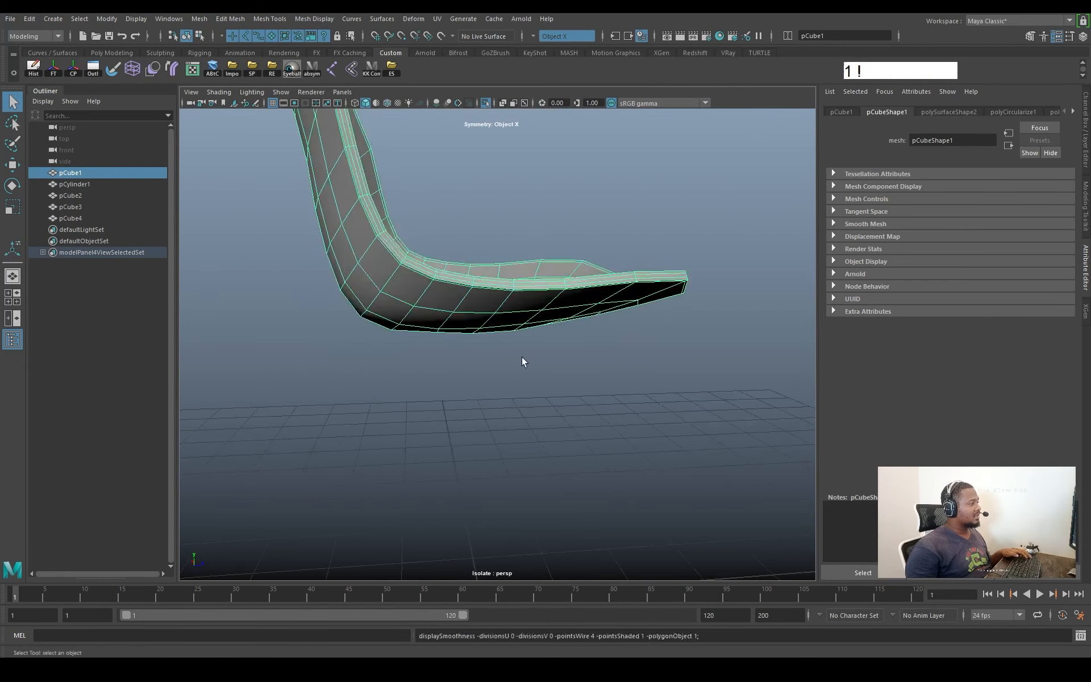
alt+right_drag(522, 359, 536, 331)
alt+drag(536, 331, 503, 293)
key(ctrl+1)
key(ctrl+1)
key(ctrl+1)
key(ctrl+1)
Select the circular patch on the seat's underside and inspect its border vertices and the surrounding topology
right_drag(509, 305, 507, 314)
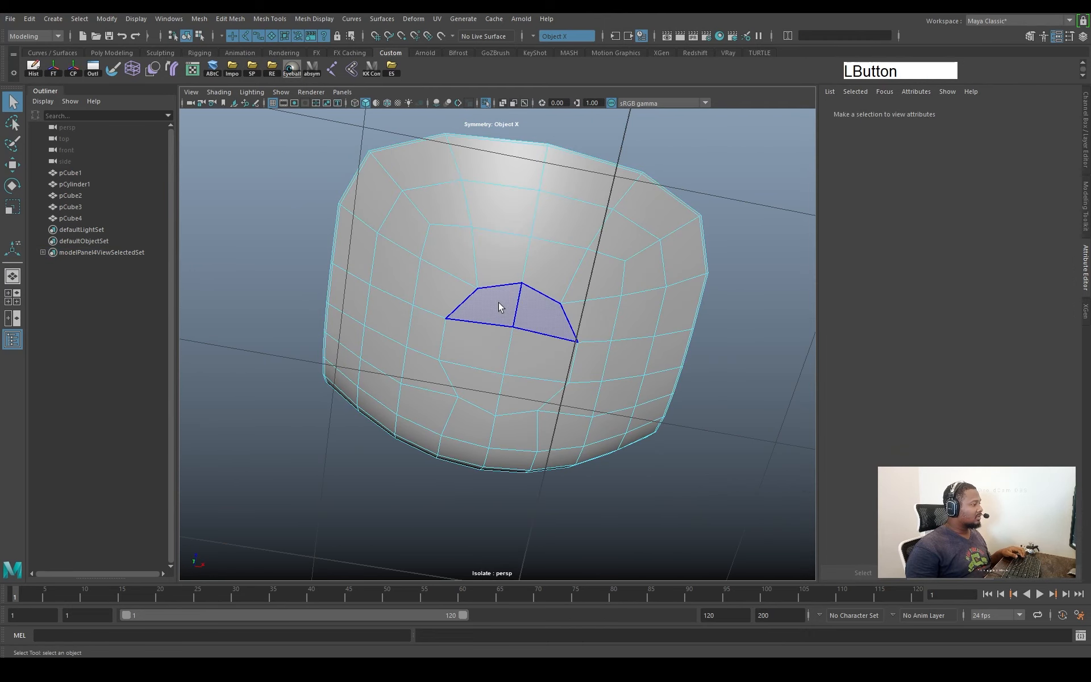
click(499, 302)
shift+click(495, 358)
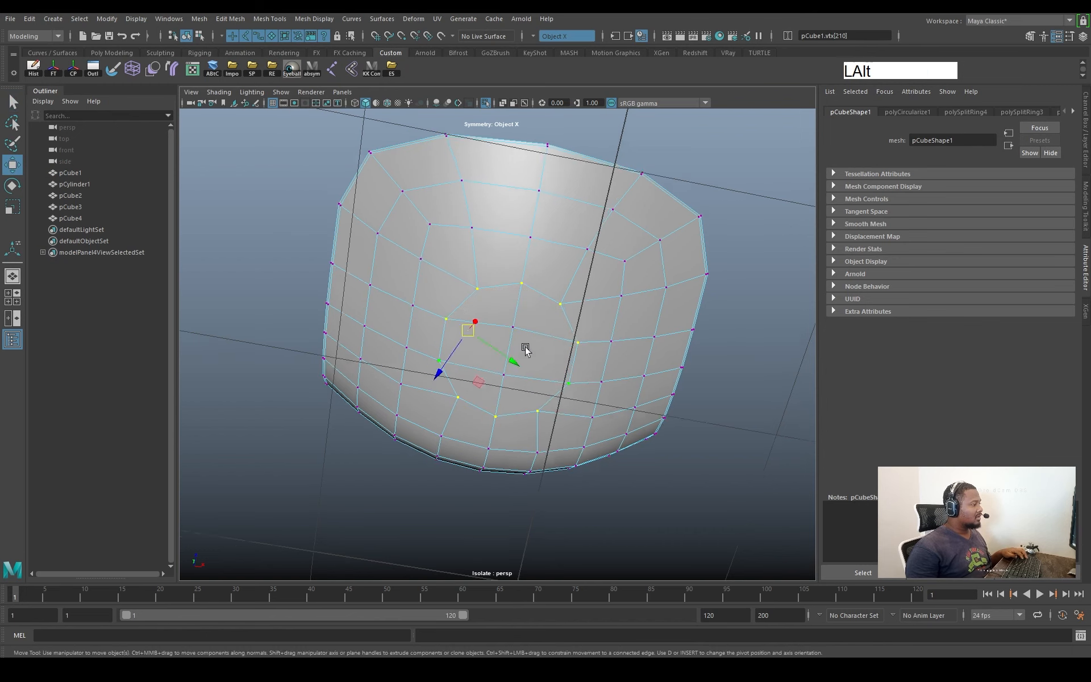
alt+drag(525, 350, 512, 343)
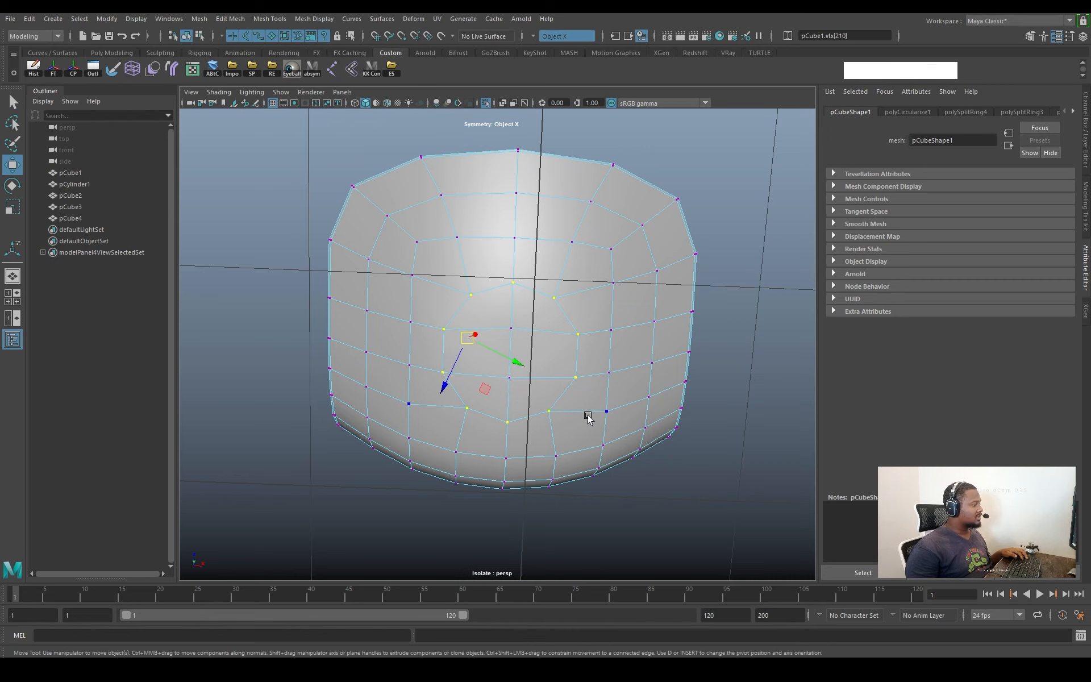
alt+drag(588, 418, 555, 356)
alt+right_drag(555, 356, 624, 376)
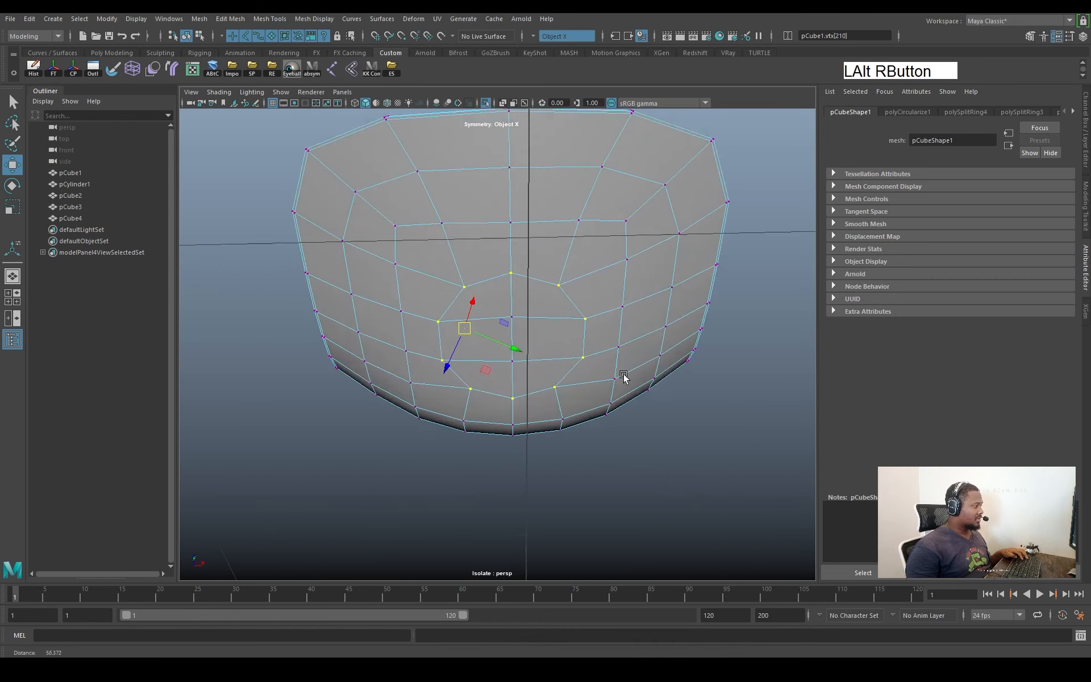
key(q)
alt+drag(624, 377, 574, 336)
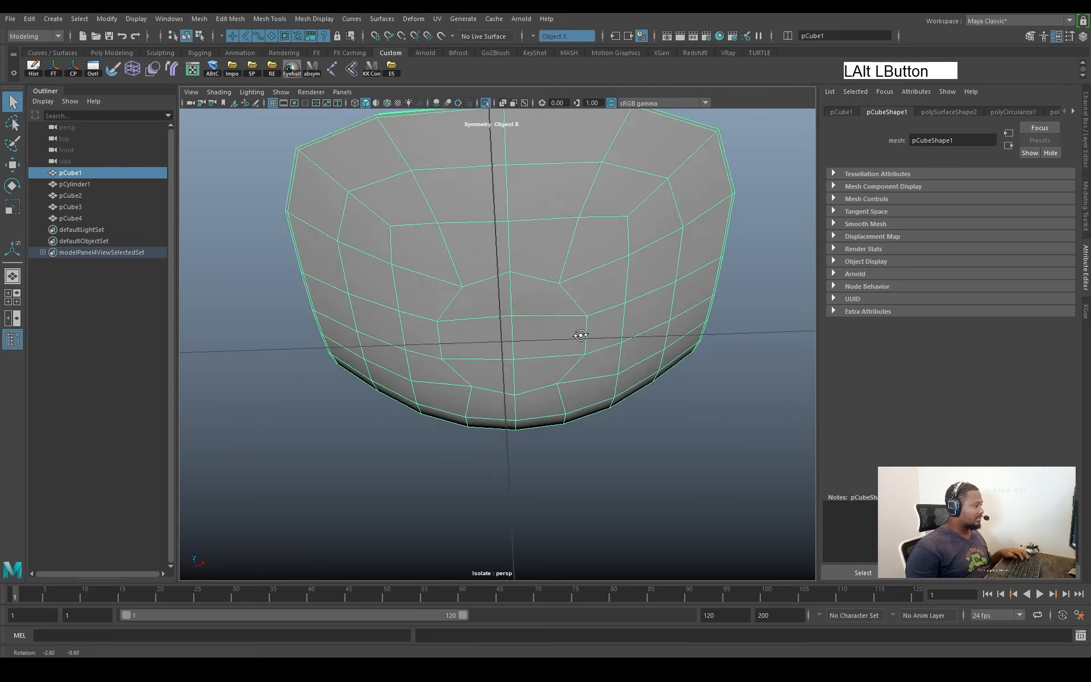
alt+right_drag(575, 336, 570, 326)
alt+drag(570, 326, 555, 280)
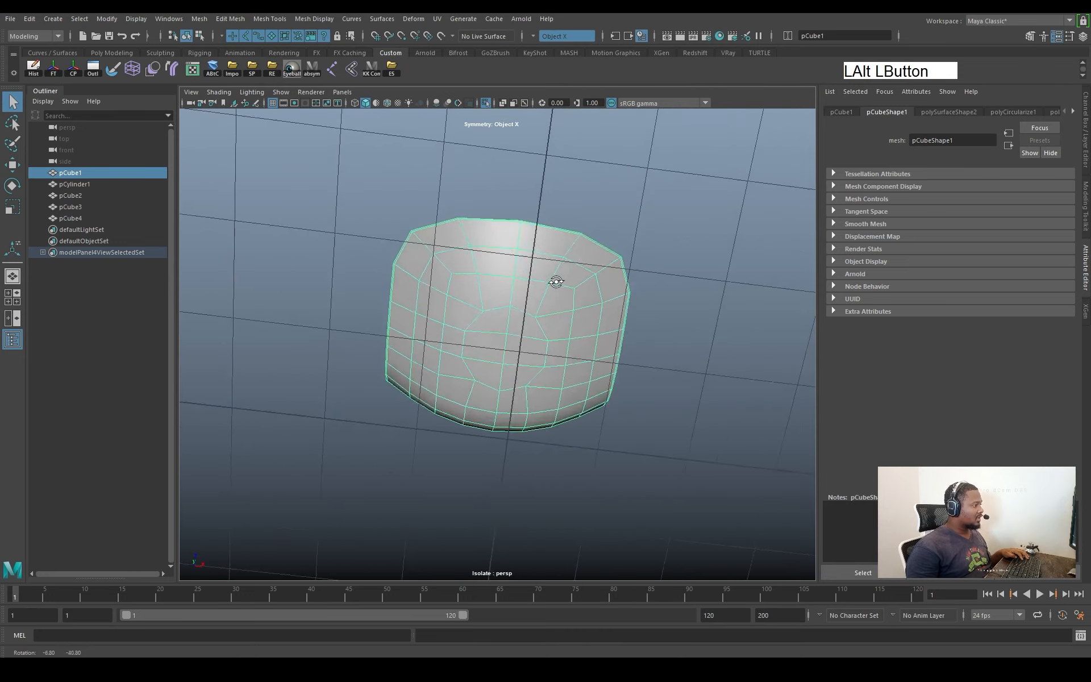
alt+right_drag(555, 280, 673, 357)
alt+drag(673, 356, 631, 398)
Show all objects again, select the pedestal stand, and examine it from the seat joint down to the base
key(ctrl+1)
alt+right_drag(630, 395, 563, 367)
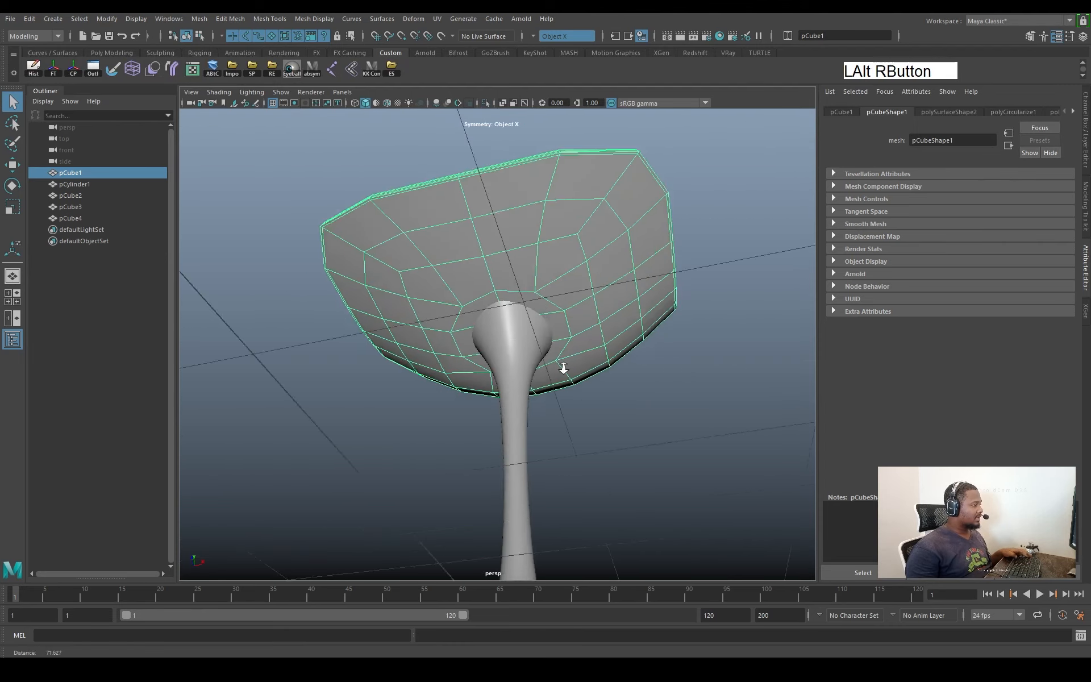
click(508, 363)
alt+drag(563, 367, 540, 407)
alt+middle_drag(540, 406, 538, 383)
alt+drag(539, 383, 528, 418)
alt+middle_drag(528, 417, 521, 386)
alt+drag(521, 386, 509, 360)
alt+middle_drag(510, 360, 580, 348)
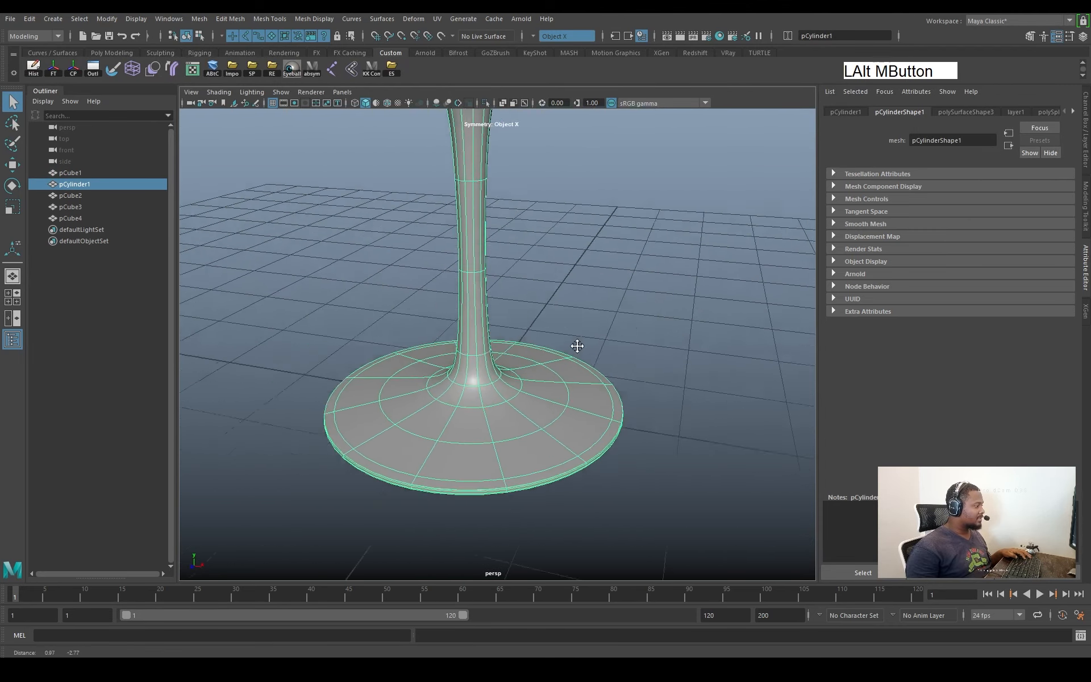
alt+right_drag(579, 348, 557, 356)
alt+middle_drag(557, 355, 597, 394)
alt+drag(597, 394, 543, 360)
alt+right_drag(543, 360, 579, 382)
alt+right_drag(591, 359, 585, 370)
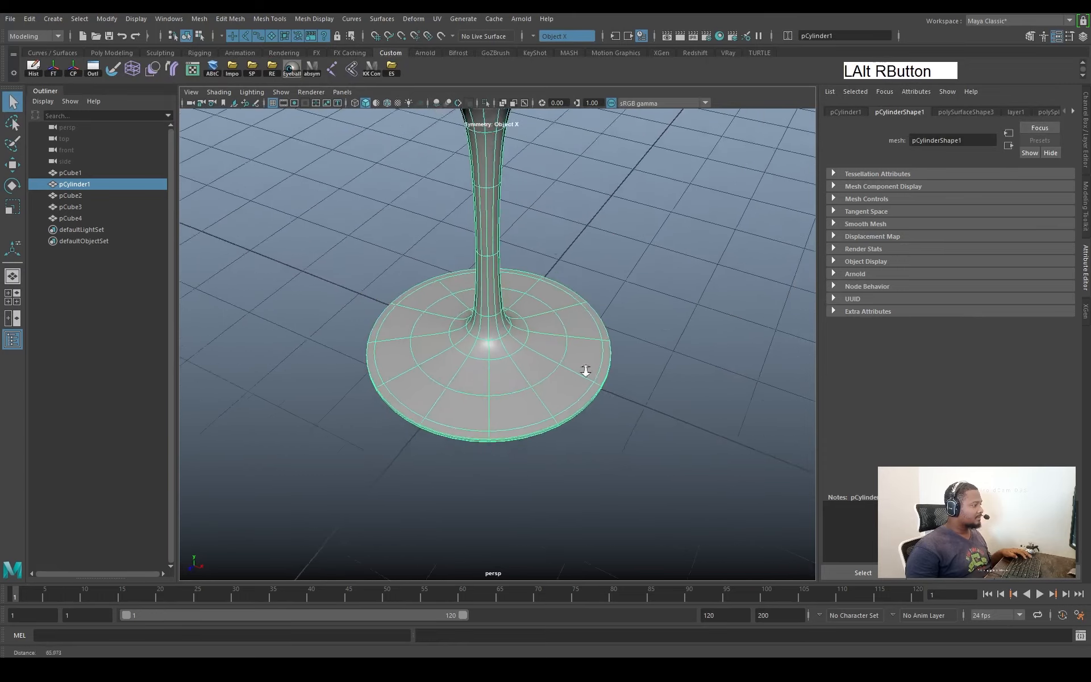
alt+middle_drag(585, 370, 609, 386)
alt+drag(609, 386, 630, 454)
Delete the supporting edge loops around the upper rim of the base
alt+middle_drag(631, 455, 674, 426)
alt+right_drag(673, 426, 705, 420)
alt+drag(705, 421, 550, 355)
double_click(555, 324)
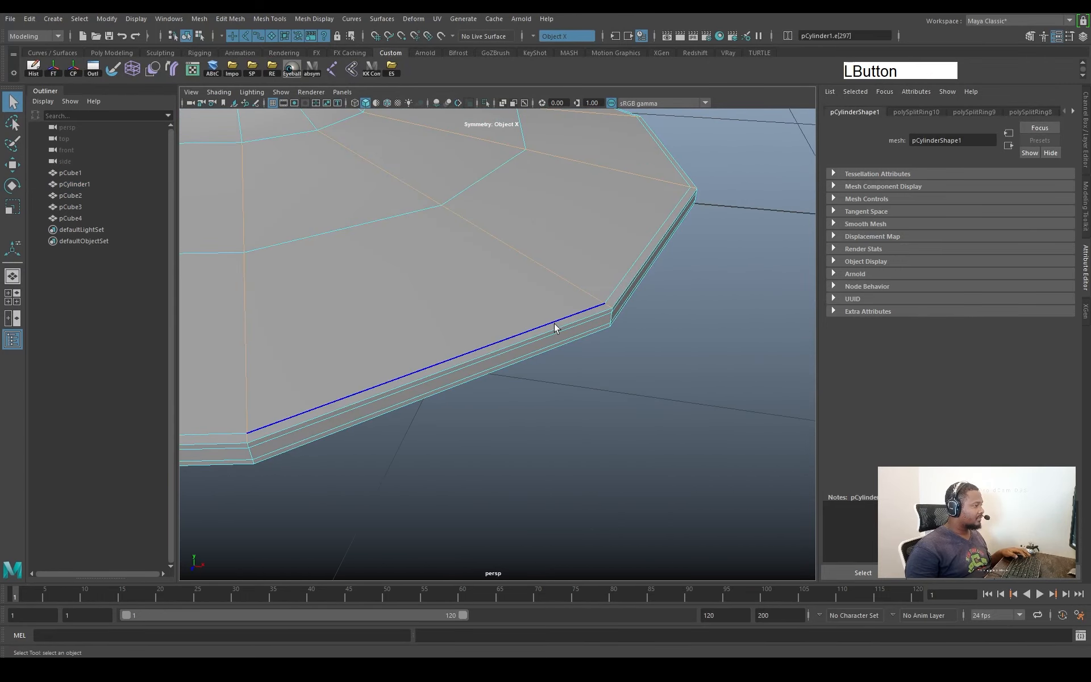
shift+double_click(565, 331)
shift+right_drag(640, 341, 589, 351)
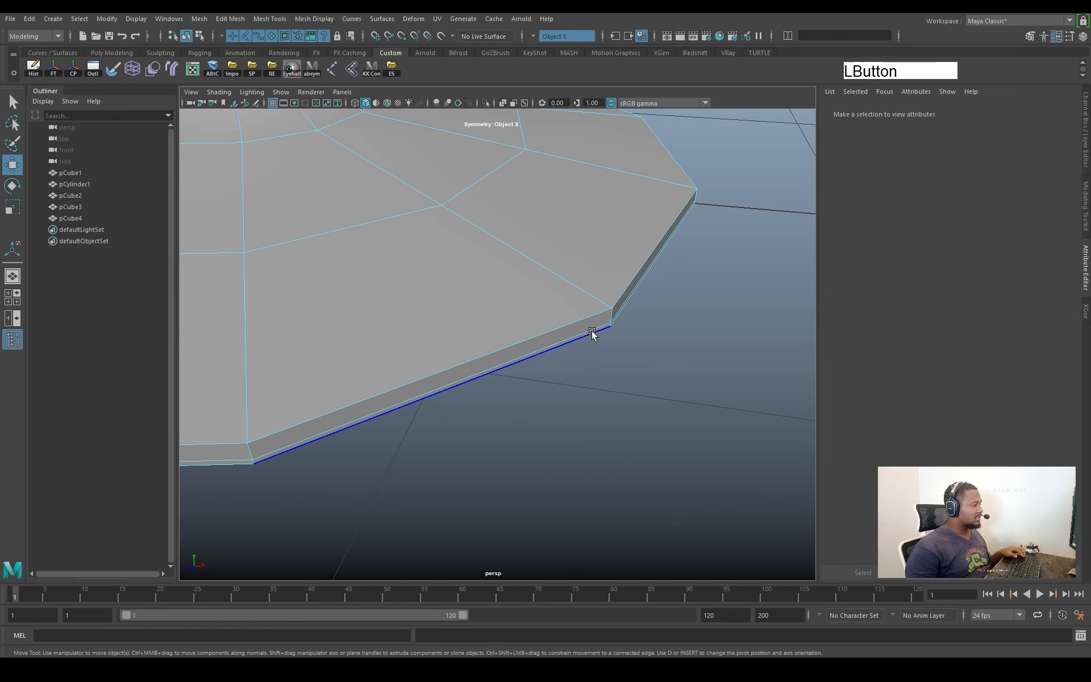
Delete the remaining supporting edge loops around the lower rim and underside edge of the base
click(593, 333)
double_click(594, 328)
alt+drag(594, 328, 603, 301)
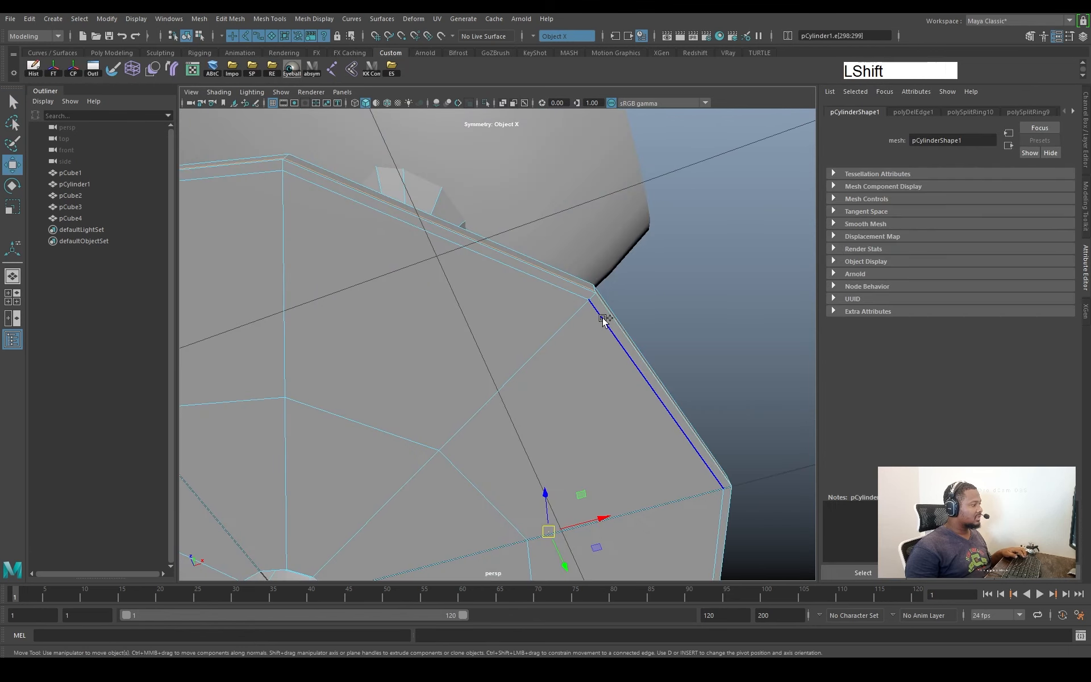
shift+double_click(603, 318)
shift+right_drag(668, 329, 639, 384)
alt+drag(637, 385, 541, 366)
alt+middle_drag(541, 366, 587, 458)
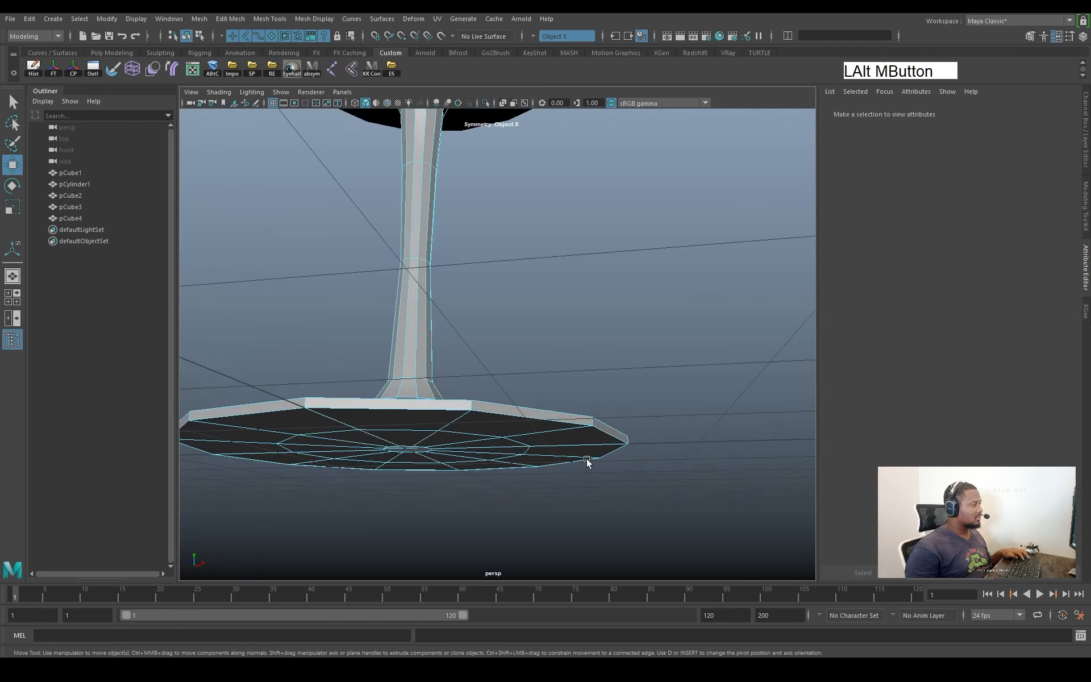
Return the stand to object mode, reselect it, and check its simplified shape against the seat
alt+drag(587, 458, 485, 394)
alt+middle_drag(485, 395, 512, 446)
alt+drag(513, 446, 480, 398)
alt+right_drag(480, 397, 519, 385)
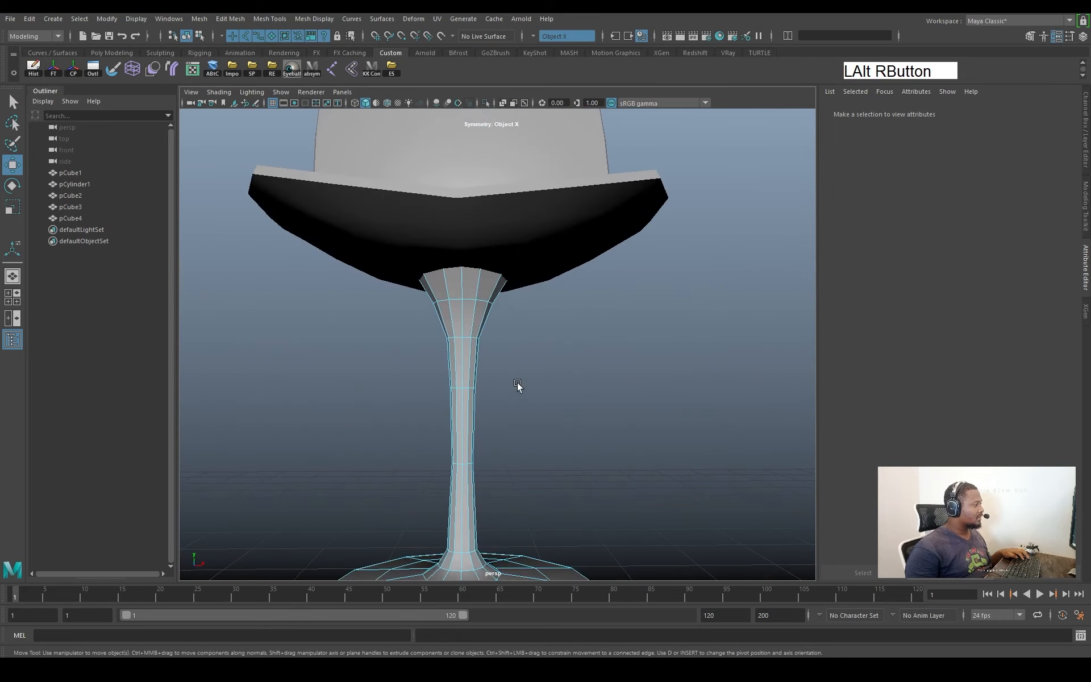
alt+drag(519, 385, 470, 357)
key(q)
right_drag(475, 316, 528, 298)
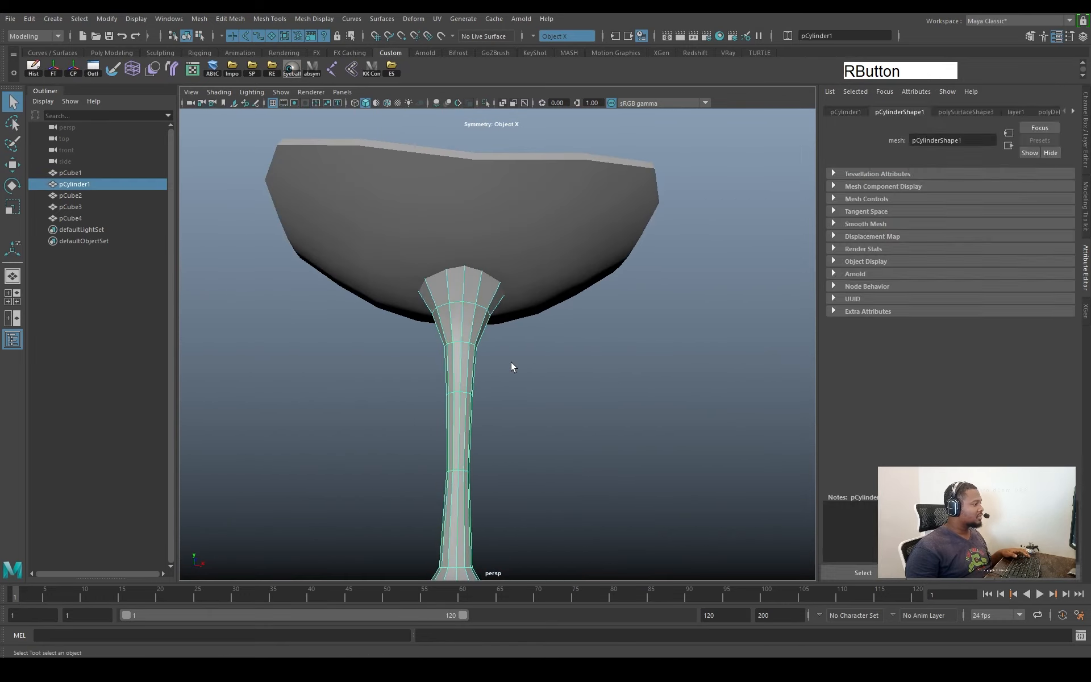
click(511, 365)
alt+drag(483, 319, 490, 289)
click(482, 307)
alt+drag(523, 334, 437, 385)
alt+middle_drag(597, 427, 500, 377)
alt+drag(500, 377, 232, 100)
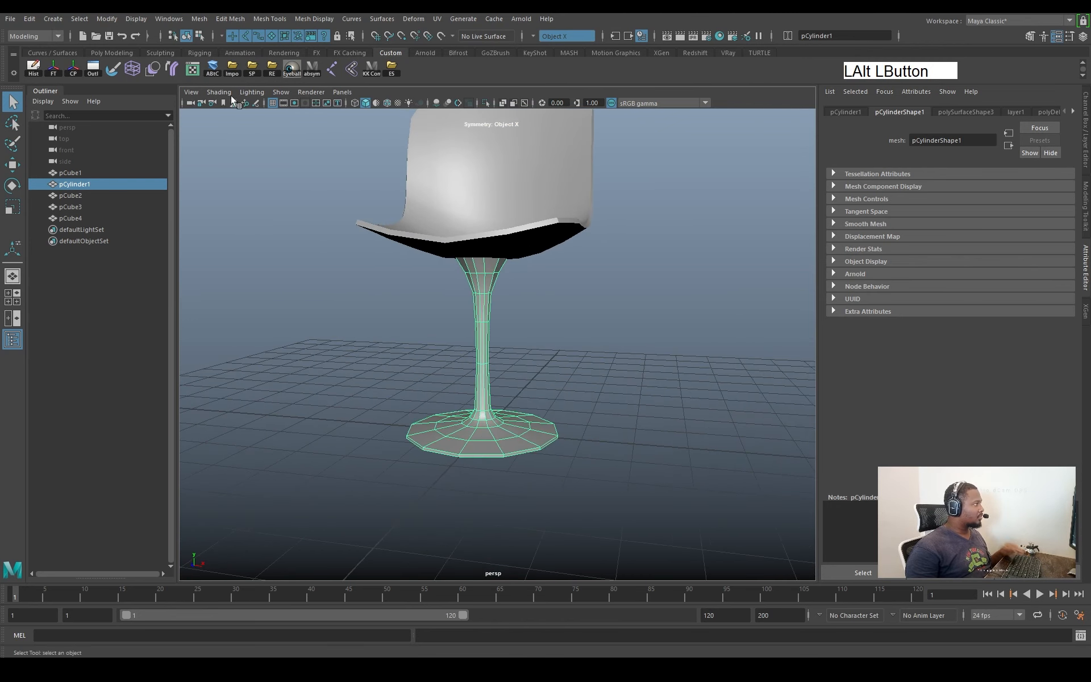
Create a polygon cylinder at the origin and set its Subdivisions Axis to 10
click(129, 53)
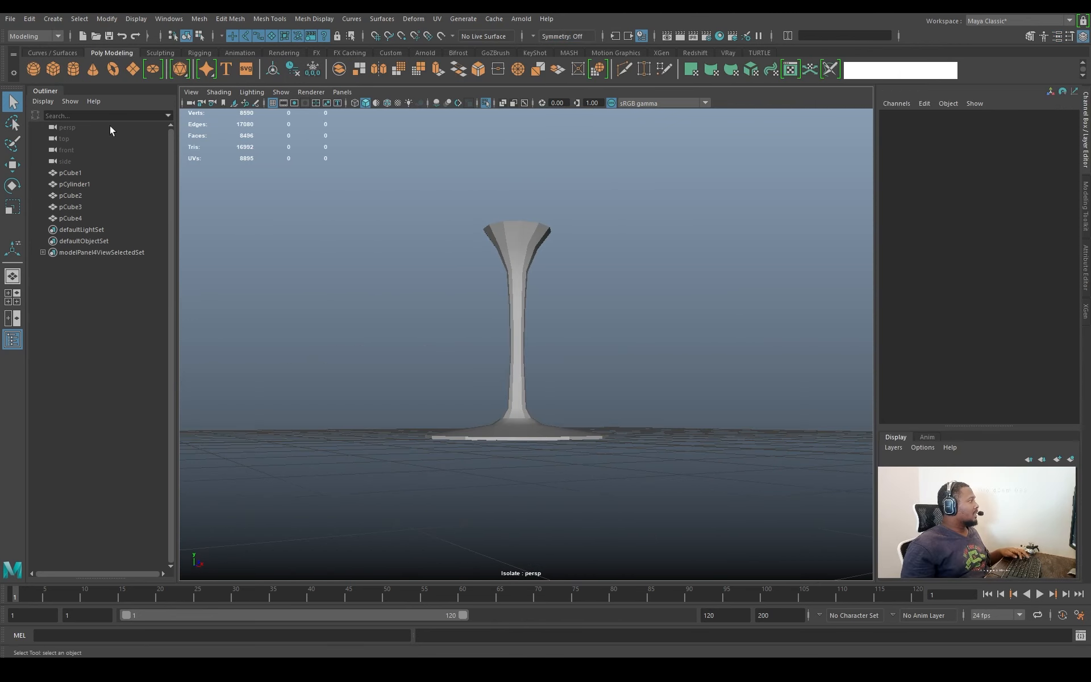
click(72, 68)
alt+drag(452, 352, 591, 369)
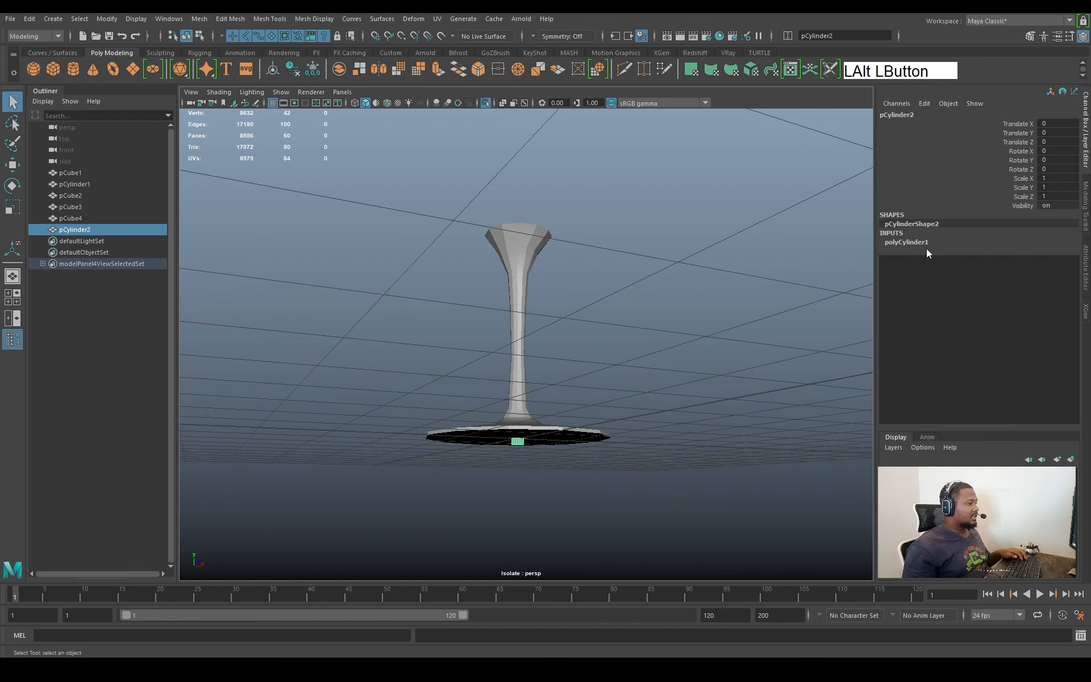
click(926, 247)
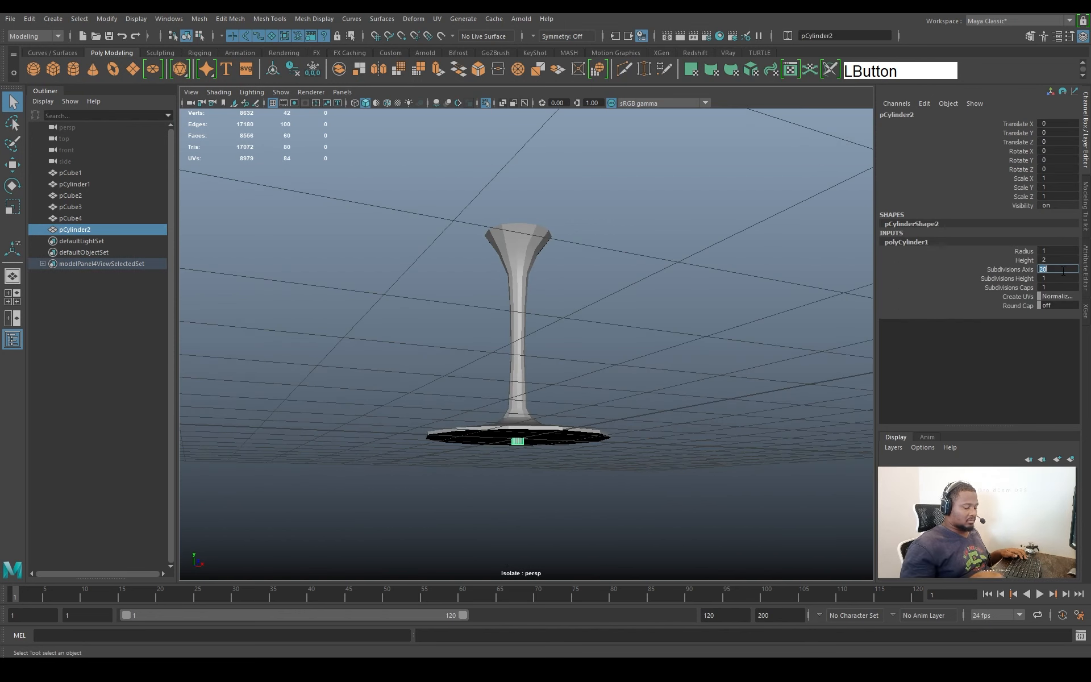
alt+drag(673, 340, 540, 341)
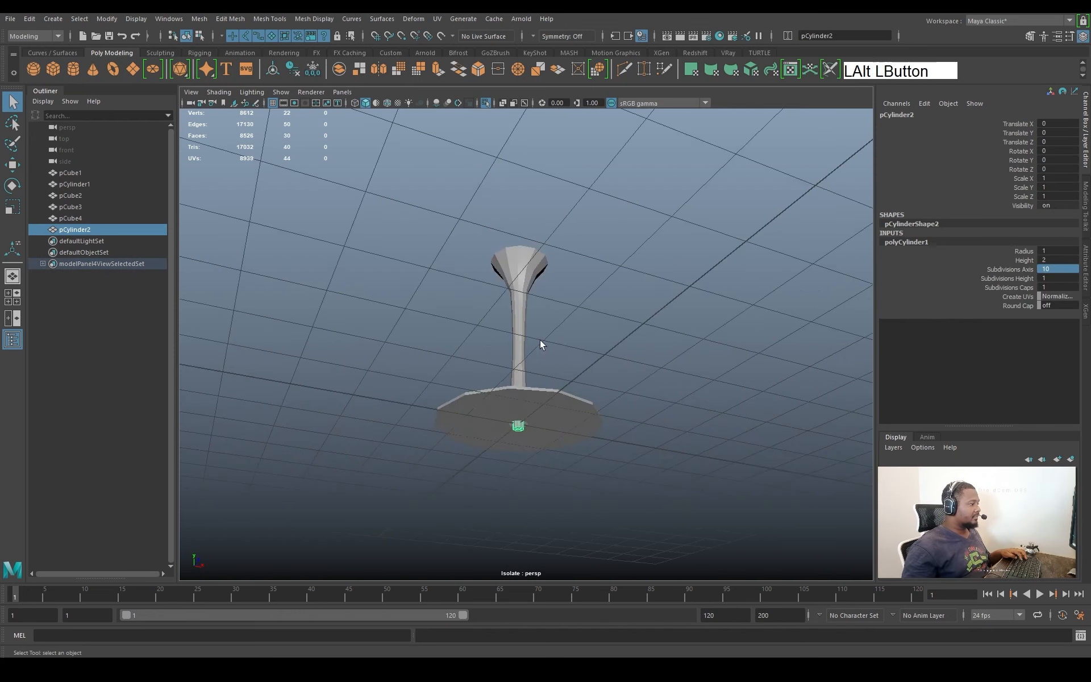
Raise the new cylinder to a Translate Y of about 24 on the pedestal's neck, scale it uniformly to about 1.8, and exit isolation
alt+middle_drag(541, 341, 616, 365)
key(w)
drag(518, 337, 547, 252)
key(r)
key(ctrl+1)
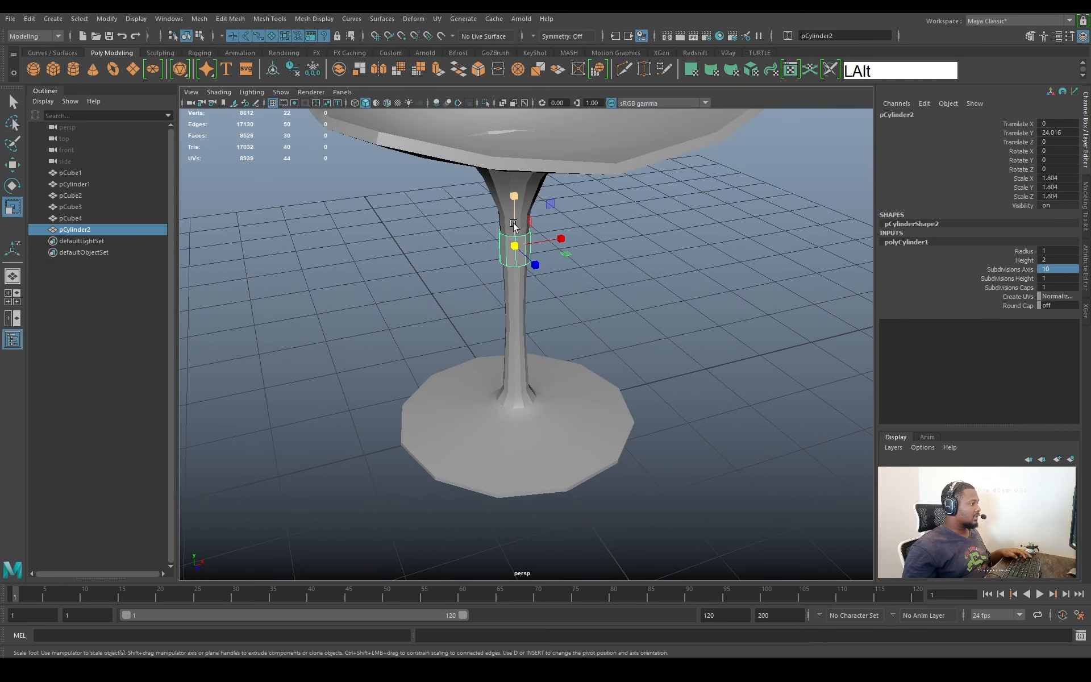
Isolate the new cylinder, delete its top and bottom cap faces, and return it to object mode
key(ctrl+1)
alt+right_drag(513, 225, 653, 353)
key(q)
right_drag(525, 302, 323, 136)
double_click(524, 272)
right_drag(511, 238, 526, 272)
click(524, 227)
alt+middle_drag(526, 272, 562, 363)
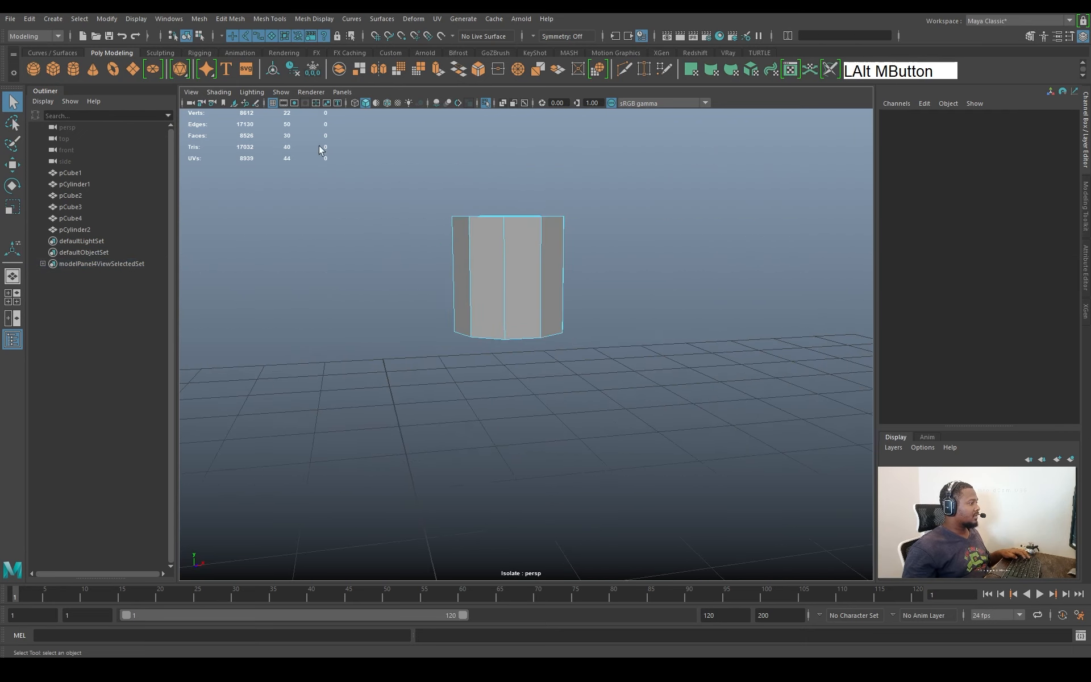
drag(320, 144, 615, 375)
ctrl+drag(627, 274, 469, 268)
key(Delete)
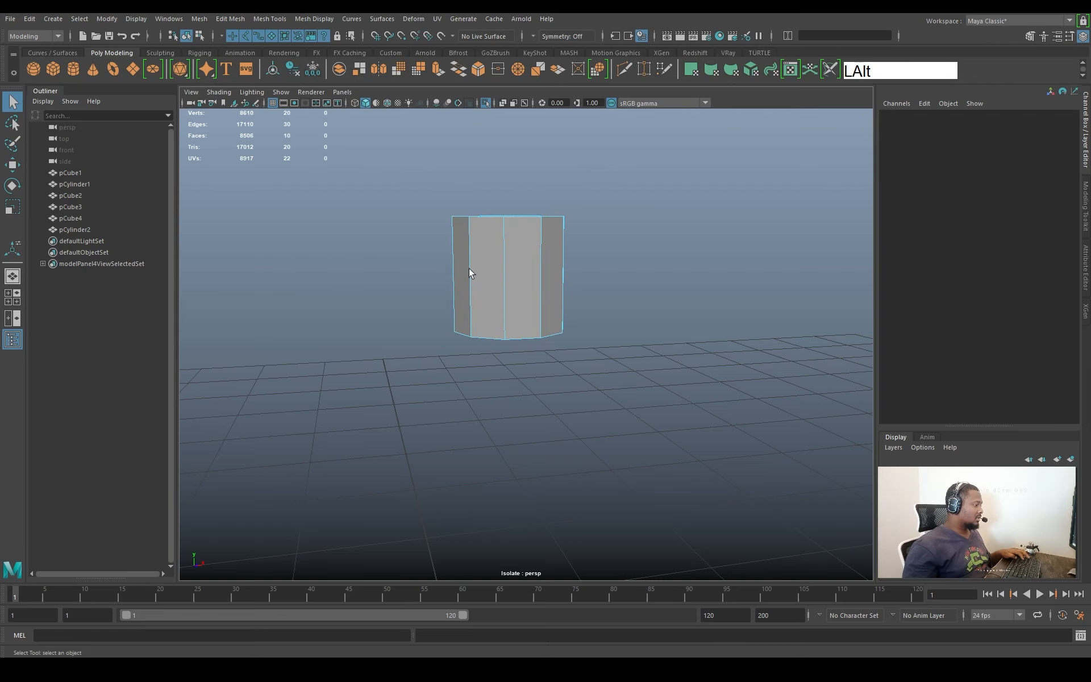
right_drag(519, 278, 592, 244)
click(544, 285)
In the front view, raise the cylinder's top ring of vertices to the top of the old stand under the seat
alt+drag(544, 285, 596, 410)
key(space)
key(space)
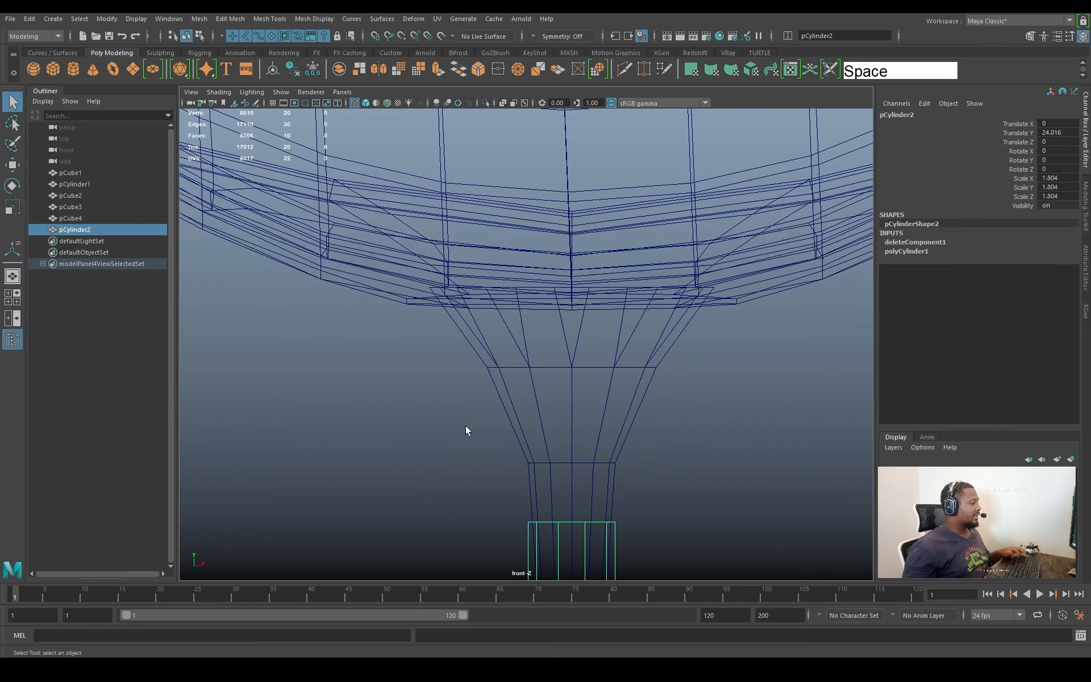
alt+right_drag(465, 425, 430, 375)
alt+middle_drag(464, 471, 435, 324)
alt+right_drag(435, 324, 536, 358)
alt+middle_drag(537, 358, 520, 364)
key(w)
key(F9)
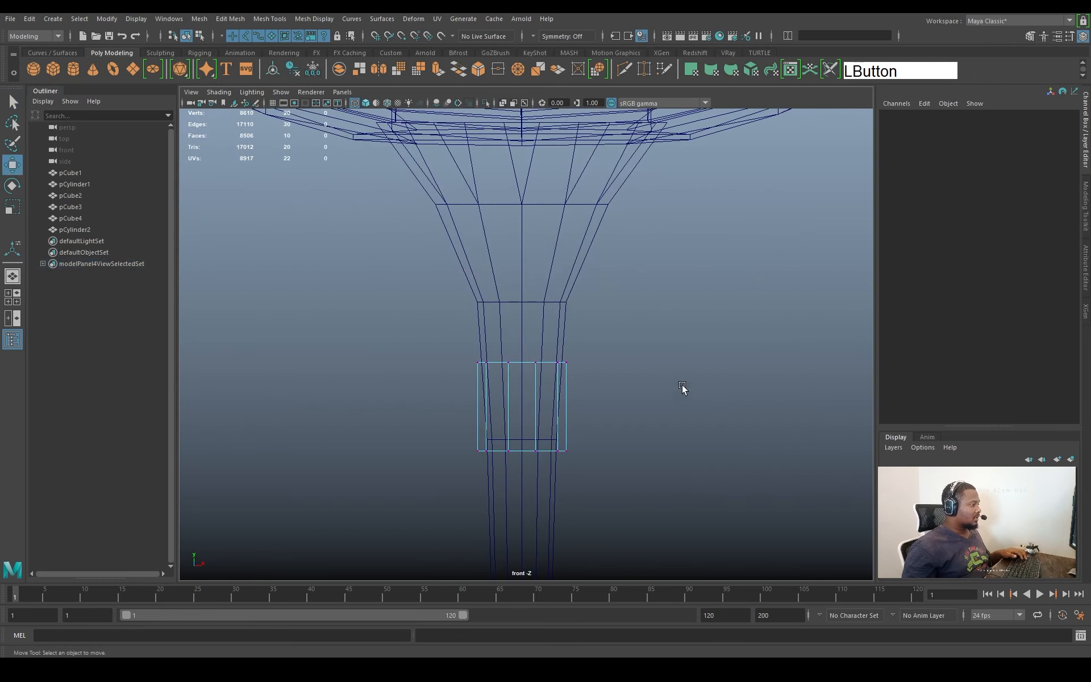
drag(685, 390, 441, 335)
alt+middle_drag(523, 387, 533, 434)
drag(531, 450, 528, 189)
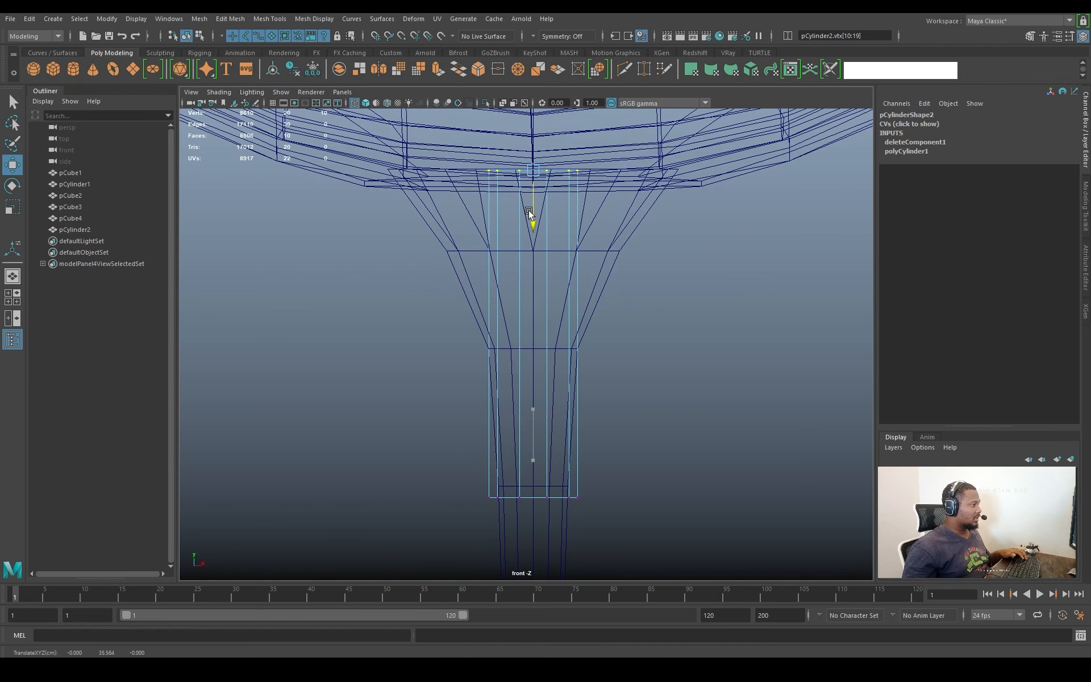
Lower the cylinder's bottom ring of vertices to the underside of the old stand's base
alt+right_drag(528, 210, 393, 316)
drag(390, 340, 667, 455)
alt+middle_drag(533, 448, 533, 212)
alt+right_drag(533, 212, 446, 284)
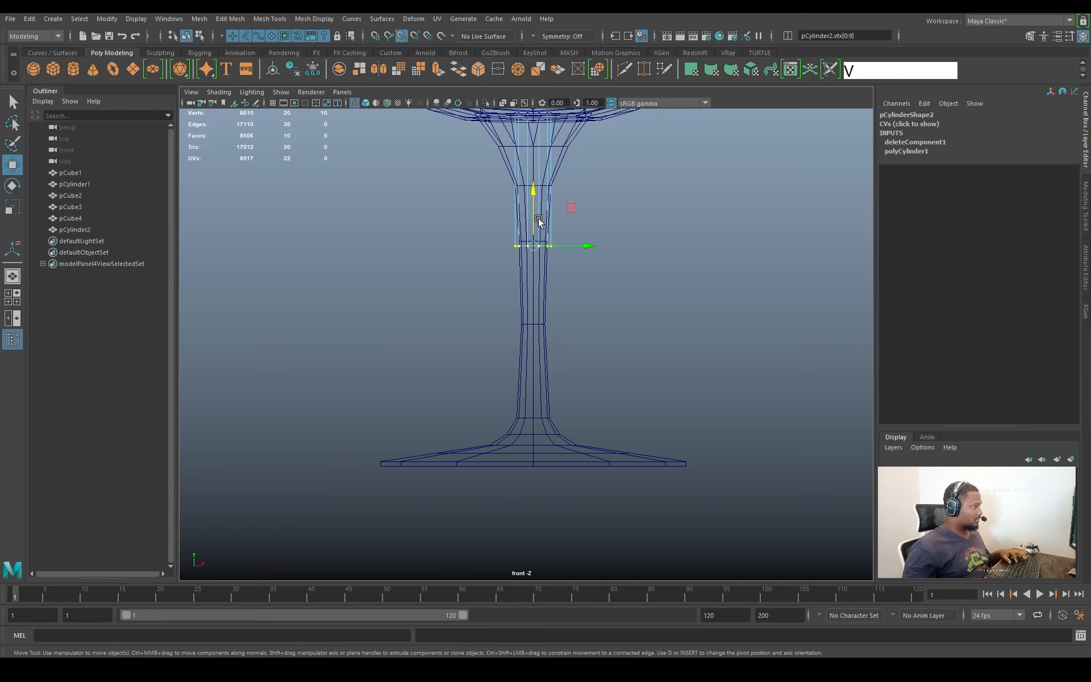
drag(538, 220, 561, 504)
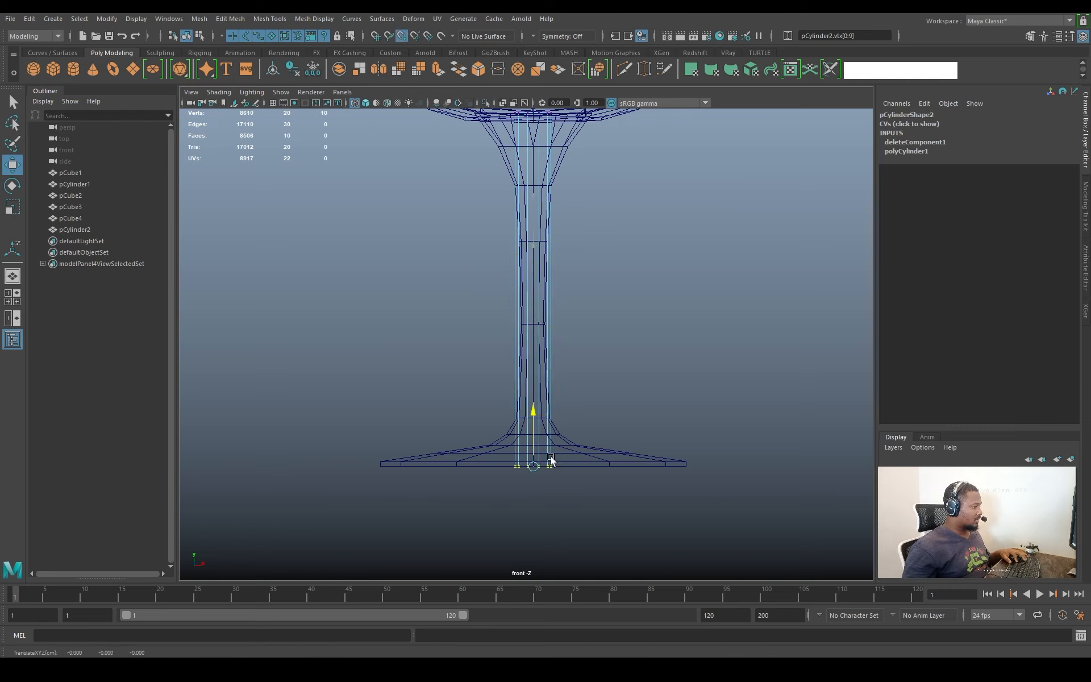
Insert an edge loop around the middle of the lengthened cylinder
alt+right_drag(564, 437, 695, 418)
alt+middle_drag(694, 418, 673, 312)
alt+right_drag(520, 500, 649, 505)
alt+middle_drag(649, 505, 647, 479)
alt+right_drag(426, 482, 550, 479)
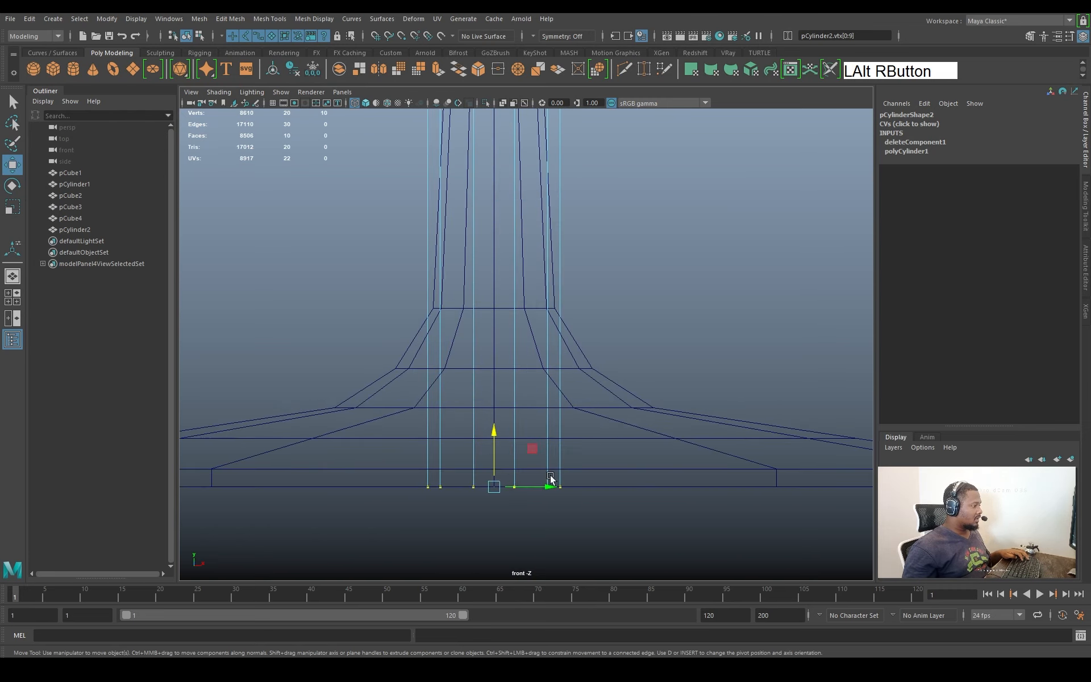
alt+middle_drag(613, 284, 615, 301)
key(q)
key(F10)
click(554, 296)
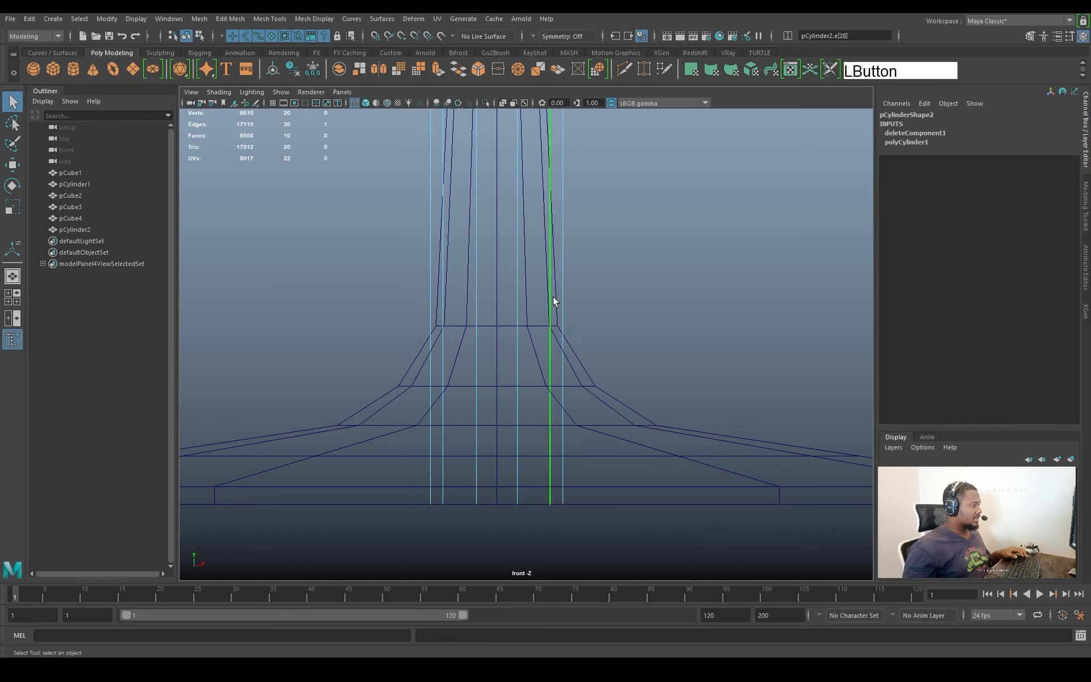
ctrl+right_drag(657, 295, 527, 375)
Snap the middle edge loop to the old stand's narrowest ring and scale it inward to about 0.67 to match
alt+middle_drag(557, 326, 589, 533)
alt+right_drag(711, 410, 599, 402)
alt+middle_drag(543, 239, 554, 379)
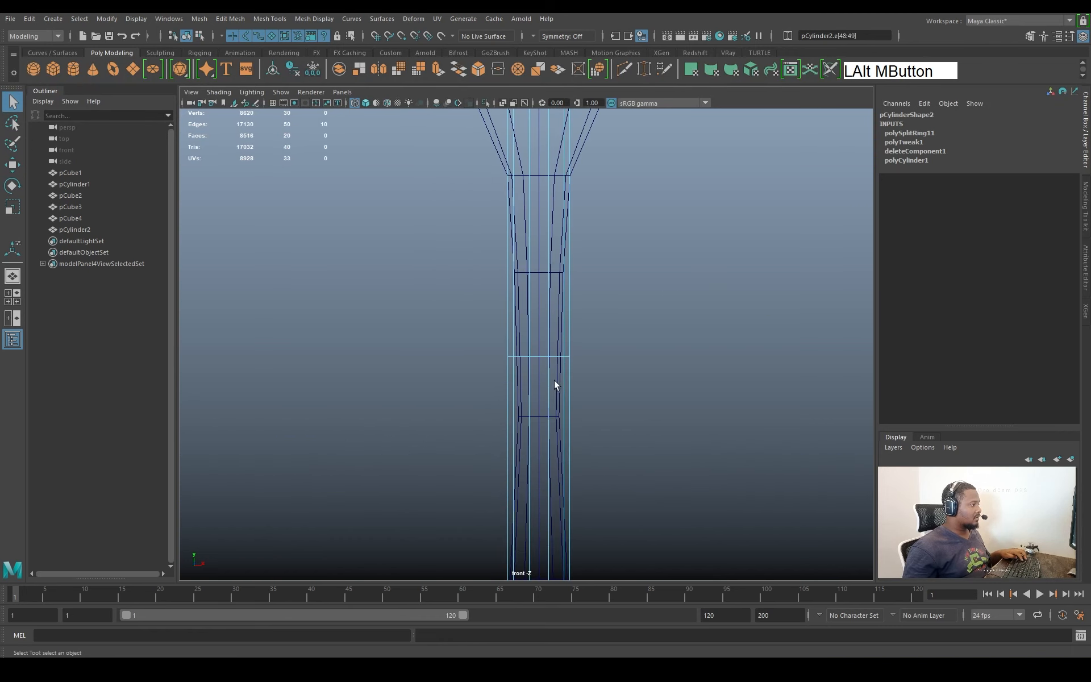
alt+middle_drag(550, 295, 557, 481)
key(w)
alt+right_drag(621, 500, 584, 426)
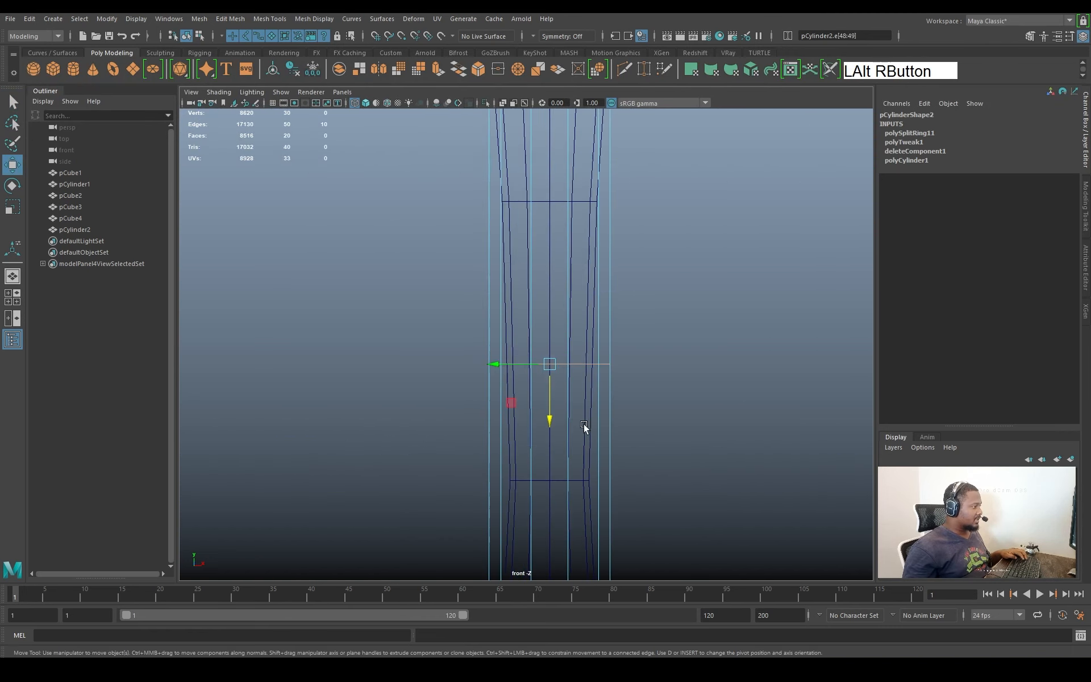
alt+middle_drag(584, 426, 565, 384)
key(v)
drag(557, 352, 521, 429)
key(r)
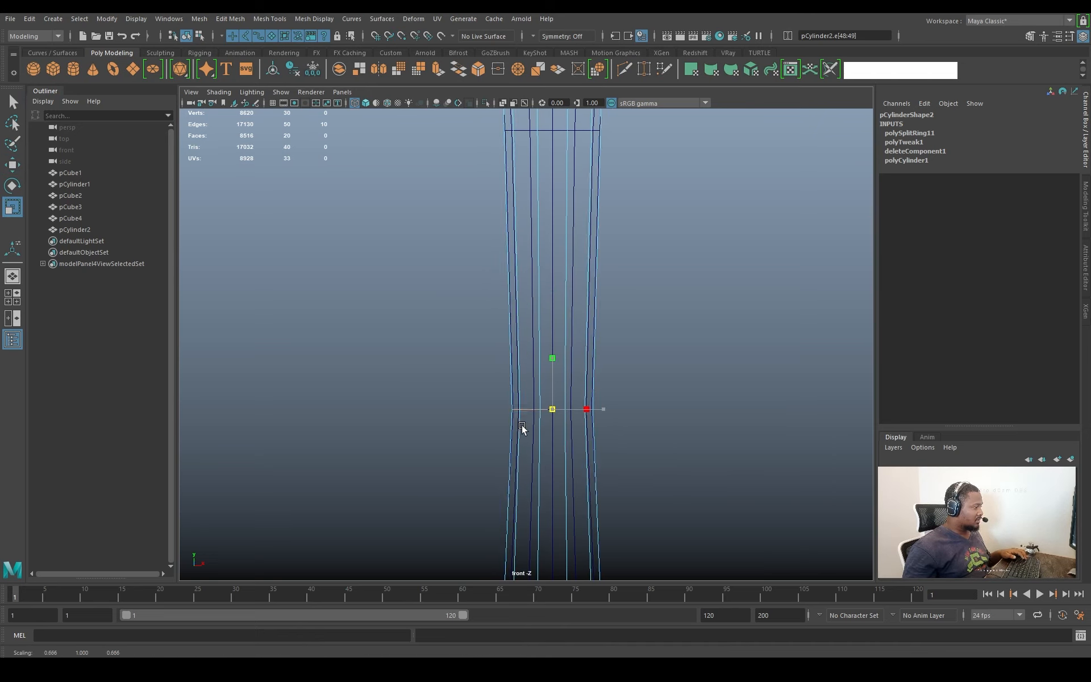
Insert an edge loop in the cylinder's upper half and snap it to the height of the old stand's next ring
alt+right_drag(521, 429, 682, 360)
right_drag(682, 361, 651, 319)
alt+middle_drag(651, 319, 656, 395)
key(w)
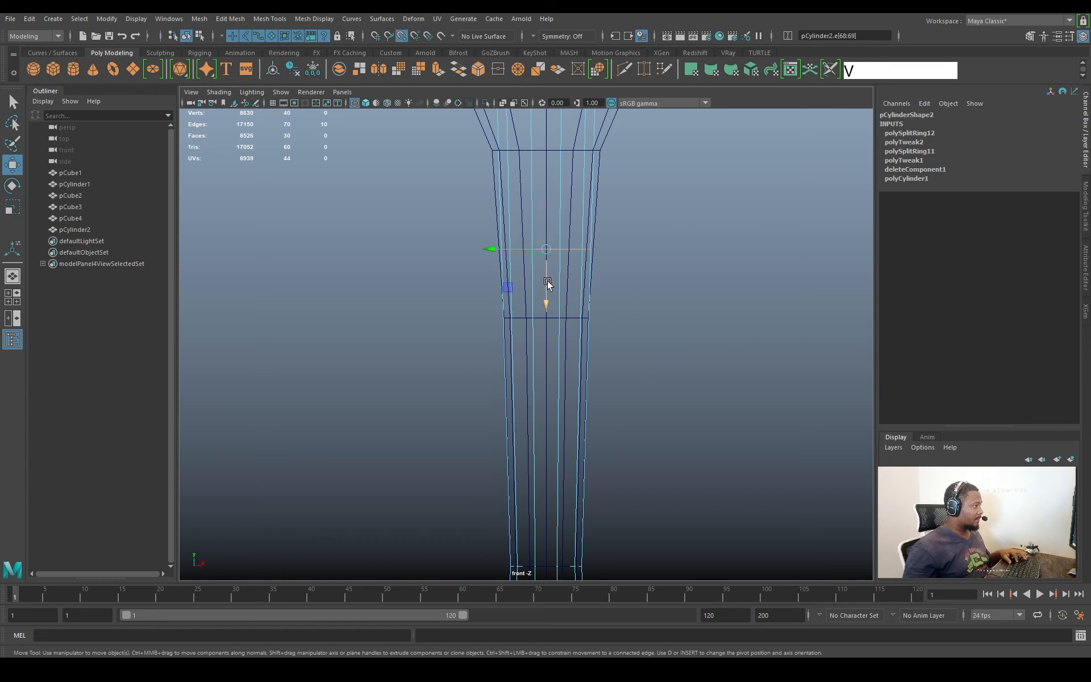
drag(547, 288, 549, 319)
Reselect the new cylinder, insert another loop above, snap it to where the old stand starts flaring, and scale it to fit
click(85, 183)
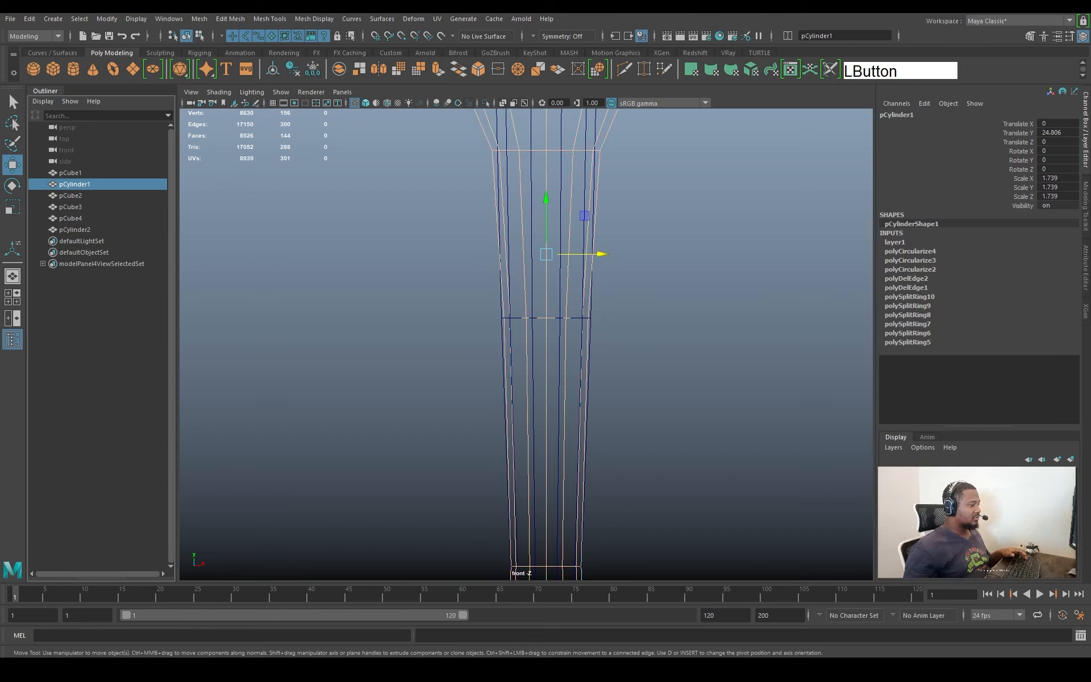
key(q)
click(652, 362)
click(587, 325)
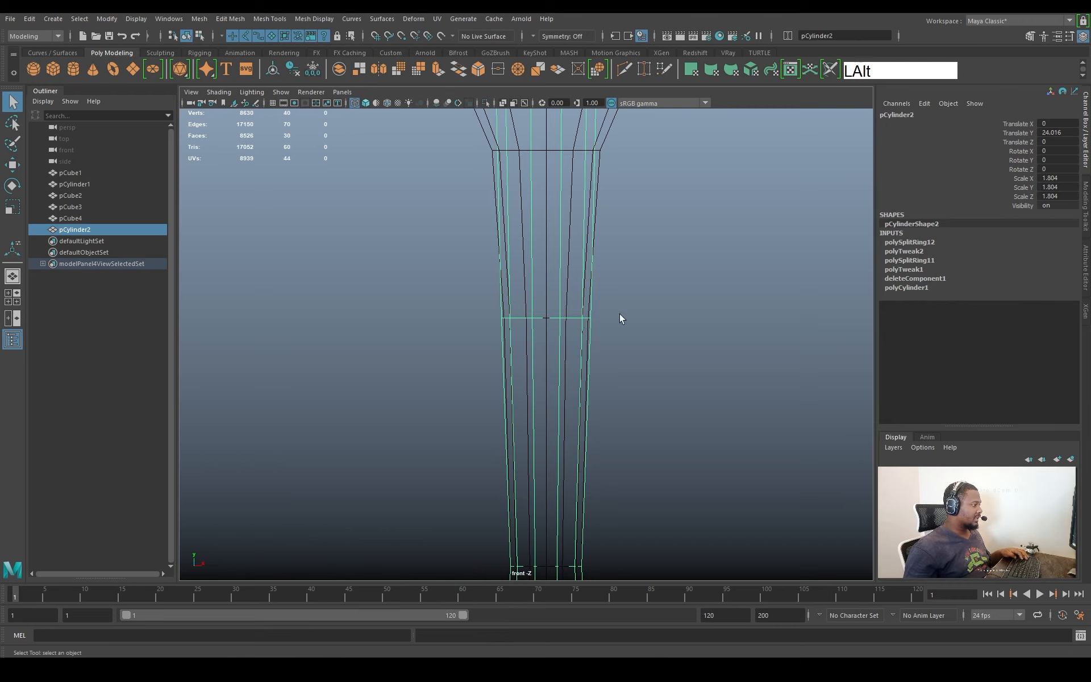
alt+middle_drag(619, 317, 677, 370)
click(588, 284)
right_drag(629, 273, 624, 299)
alt+middle_drag(660, 330, 661, 411)
key(w)
drag(551, 348, 551, 366)
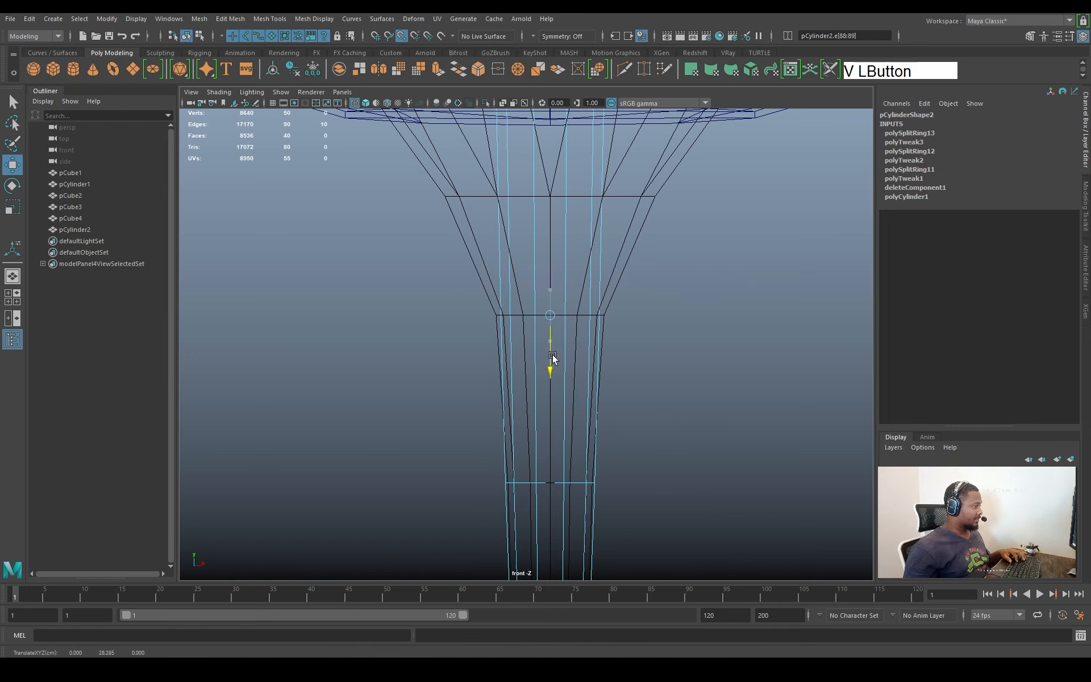
key(r)
drag(550, 316, 557, 322)
scroll(602, 303, up, 1)
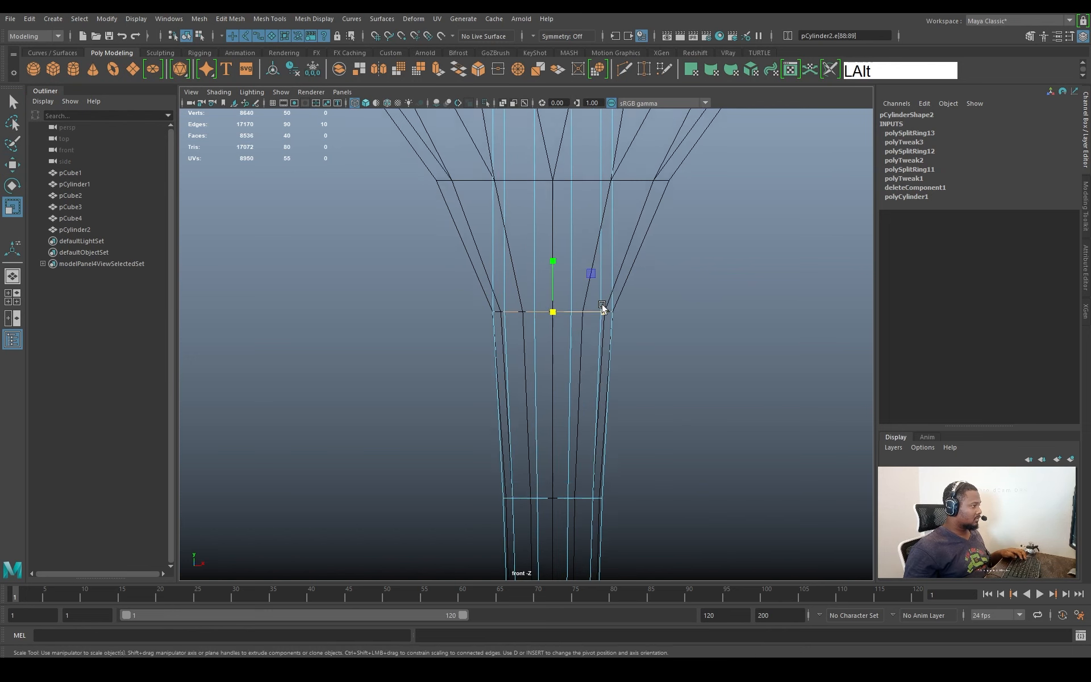
Insert an edge loop midway up the flare and scale it outward to match the old stand's contour
alt+middle_drag(602, 303, 611, 406)
ctrl+right_drag(788, 332, 779, 483)
alt+middle_drag(575, 270, 585, 361)
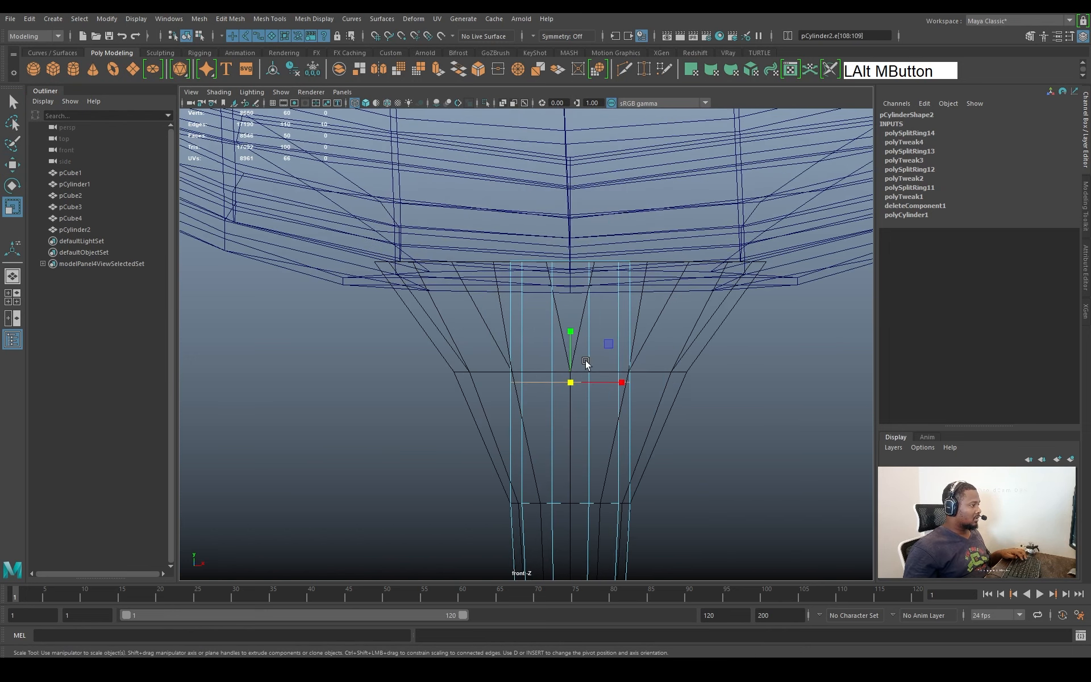
key(w)
key(r)
drag(585, 387, 648, 397)
Scale the cylinder's top ring of vertices outward to match the flared top of the old stand
key(q)
right_drag(603, 333, 523, 329)
drag(474, 211, 772, 305)
key(r)
drag(570, 264, 763, 316)
Insert an edge loop in the lower stem, snap it to the ring where the base begins to flare, and fit its width
alt+right_drag(764, 314, 638, 394)
alt+middle_drag(639, 394, 701, 298)
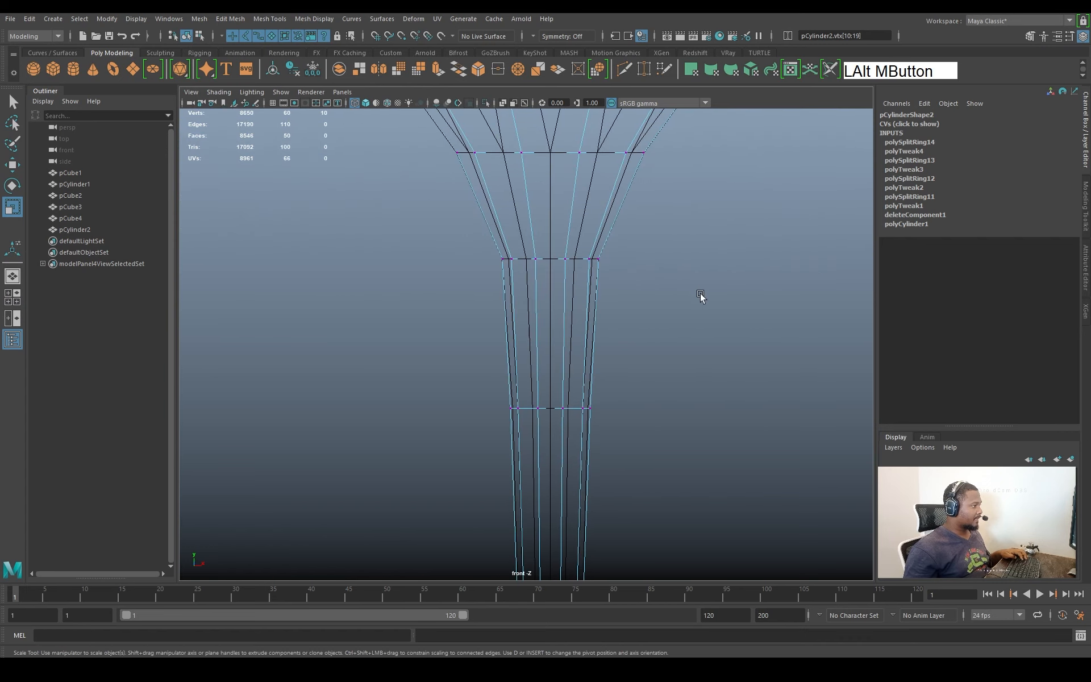
alt+right_drag(701, 297, 604, 285)
alt+middle_drag(605, 285, 617, 184)
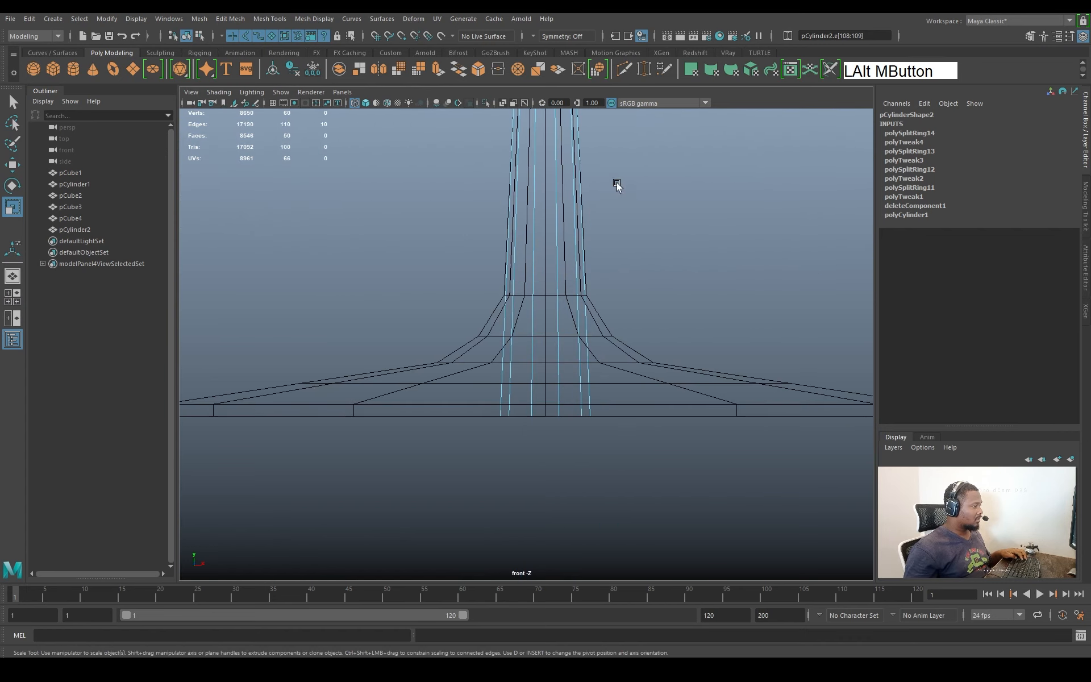
alt+right_drag(598, 311, 626, 301)
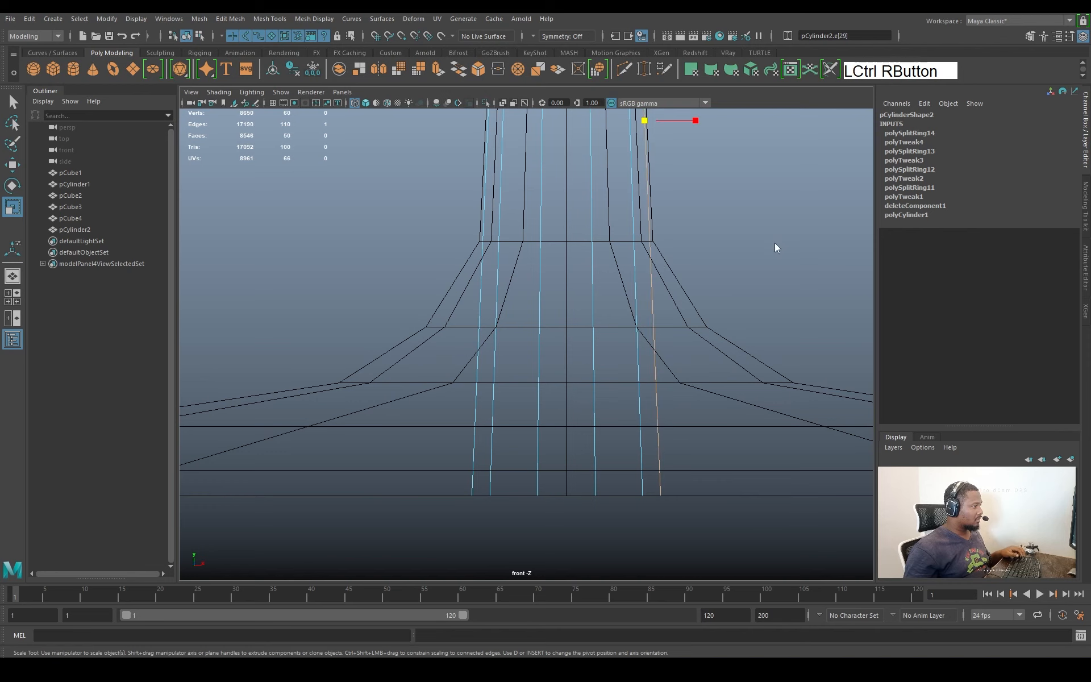
ctrl+right_drag(775, 248, 557, 286)
key(w)
key(v)
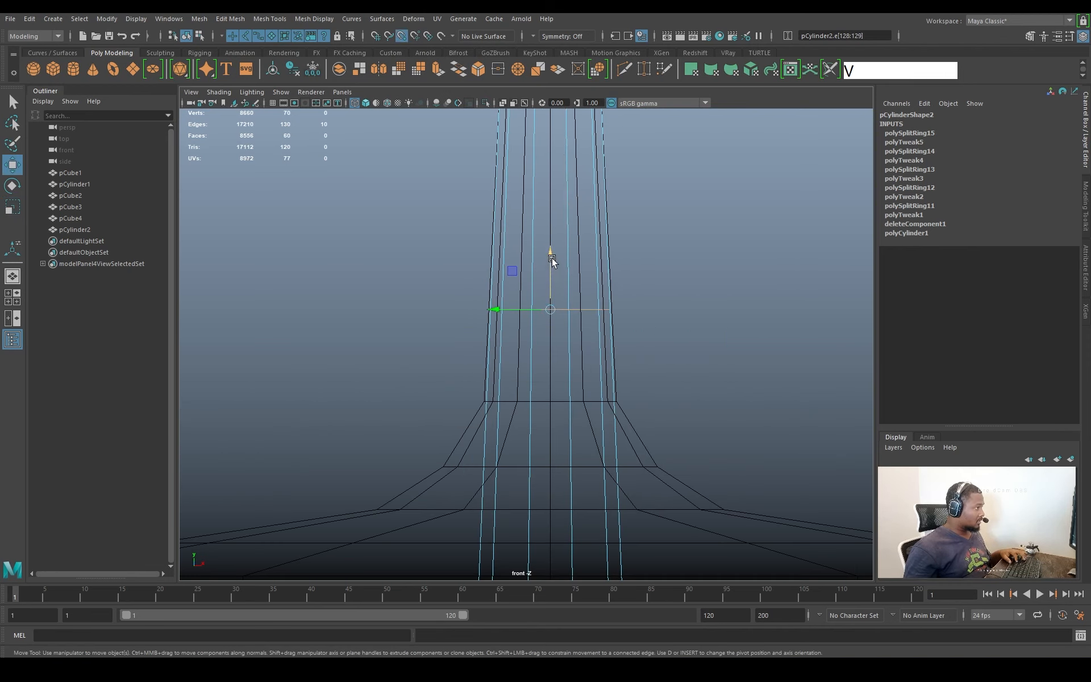
drag(553, 260, 556, 402)
mouse_move(556, 402)
alt+right_down()
mouse_move(722, 495)
mouse_move(571, 397)
alt+right_up()
key(r)
drag(567, 376, 590, 383)
Insert an edge loop below the lower stem, snap it to the old base's next ring, and scale it outward to about 1.5
alt+right_drag(587, 382, 589, 333)
key(q)
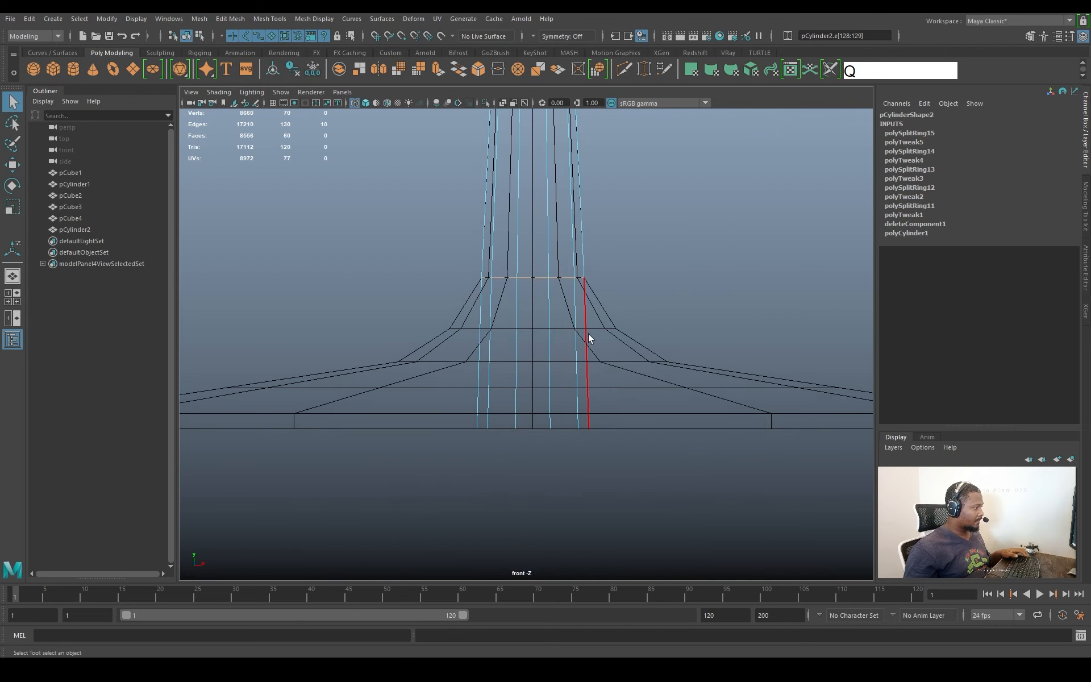
click(588, 337)
ctrl+right_drag(710, 305, 566, 334)
key(w)
drag(538, 306, 587, 341)
key(r)
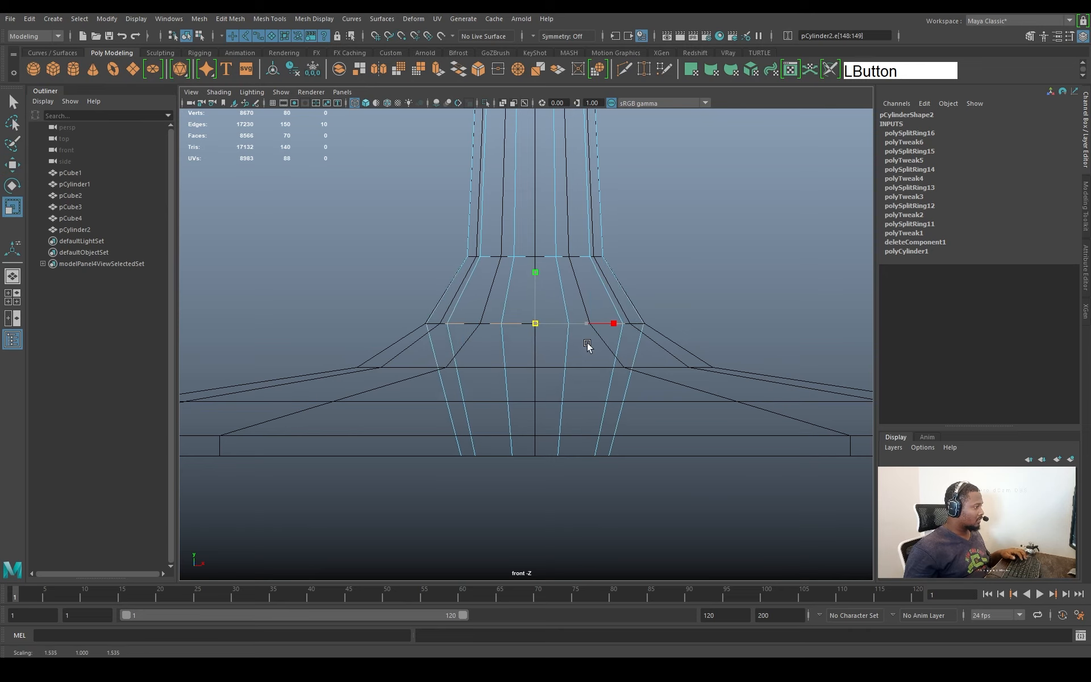
Insert one more edge loop further down the base, snap it to the next ring, and scale it outward to the old contour
key(q)
click(570, 372)
ctrl+right_drag(574, 370, 791, 510)
key(w)
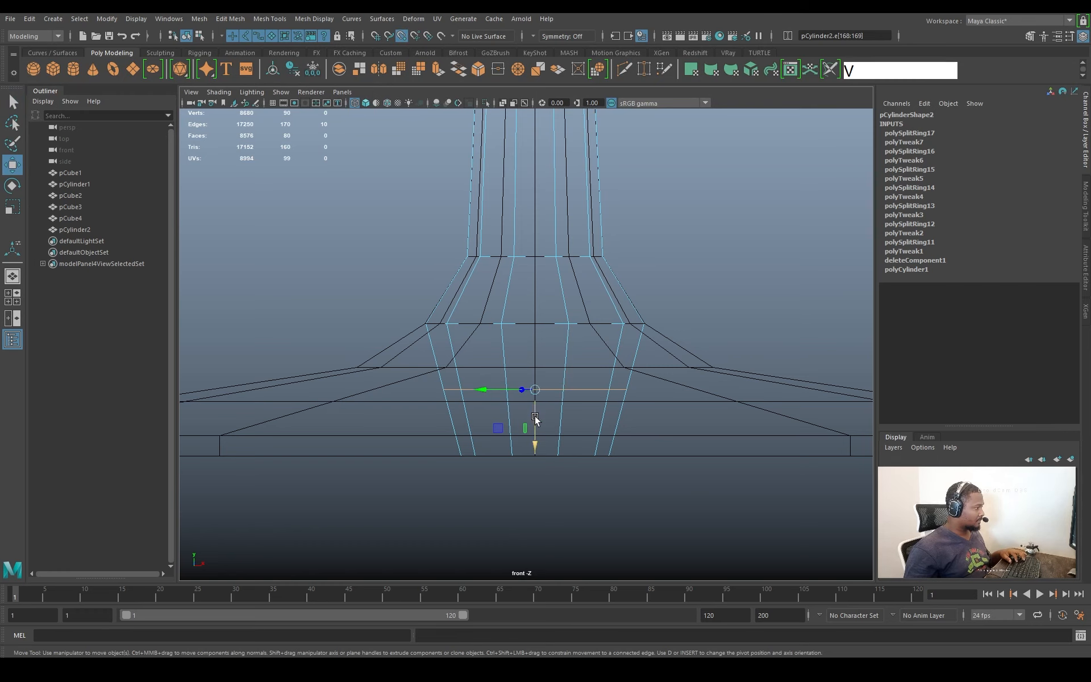
key(r)
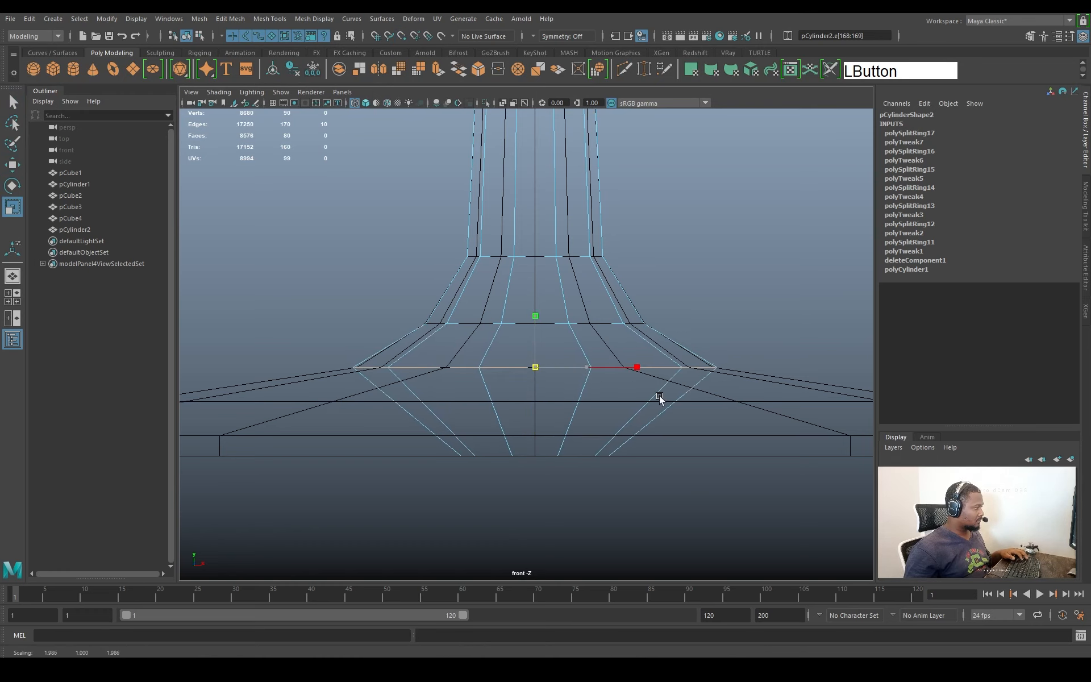
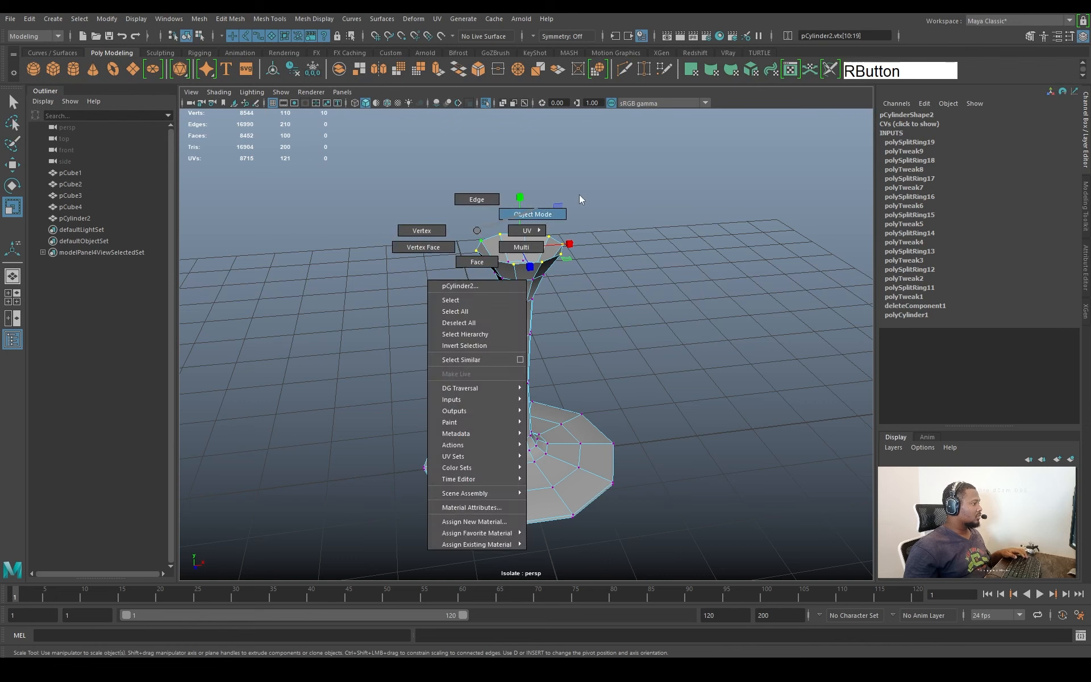
Return the rebuilt stand to object mode and delete its construction history
click(572, 239)
click(521, 248)
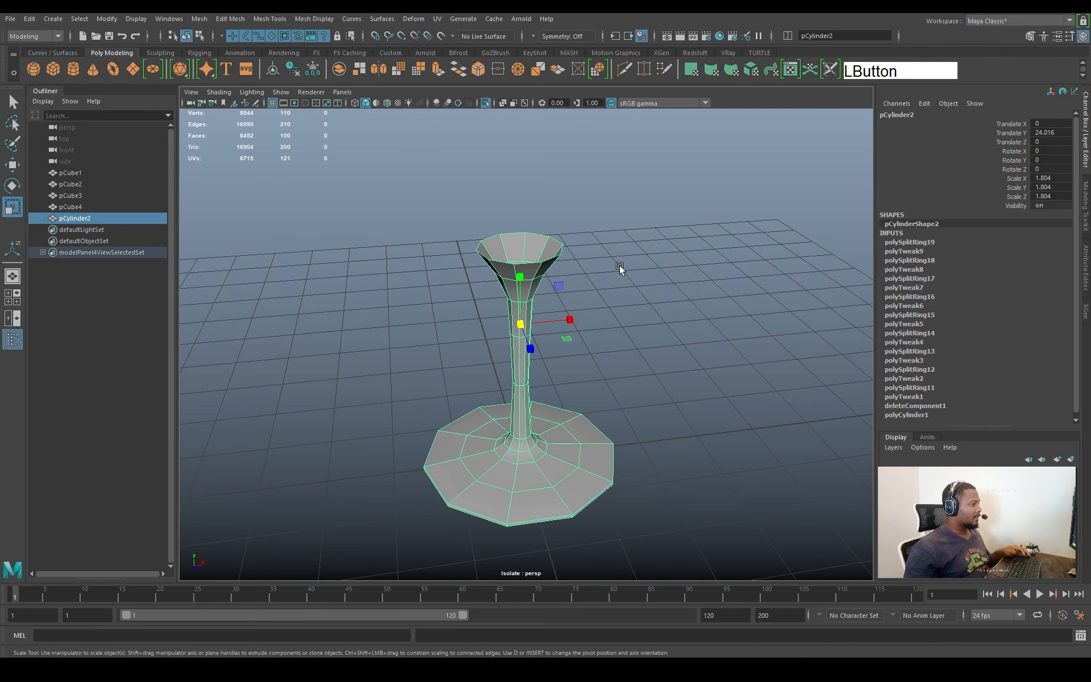
click(391, 53)
click(34, 67)
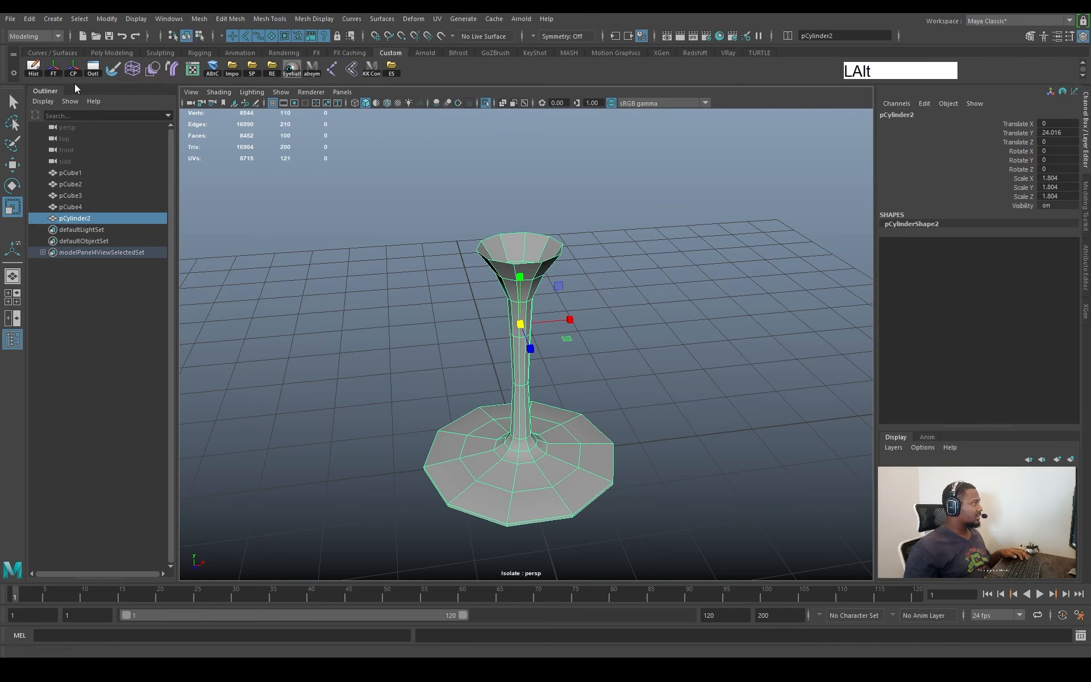
Bring the seat back into view and examine where the stand's flared top meets it in the perspective and side views
scroll(534, 327, down, 2)
alt+drag(535, 329, 623, 242)
click(622, 243)
alt+drag(560, 278, 580, 291)
click(579, 291)
key(space)
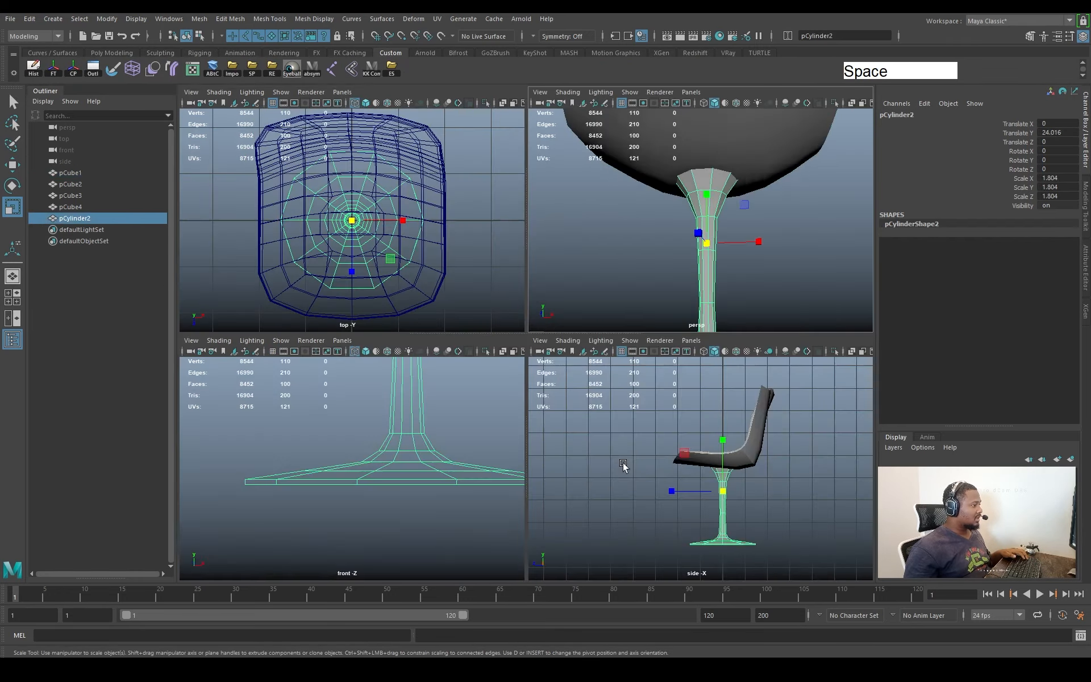
alt+right_drag(684, 499, 743, 514)
alt+middle_drag(743, 514, 716, 464)
alt+right_drag(716, 465, 842, 511)
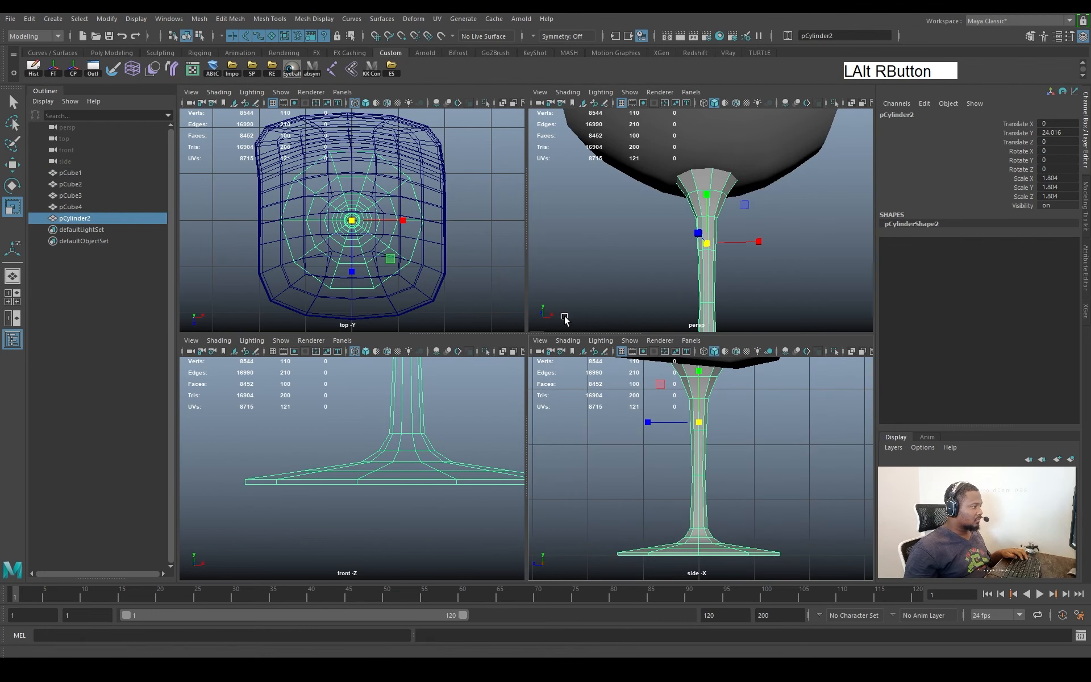
alt+middle_drag(680, 250, 677, 270)
alt+drag(732, 259, 742, 275)
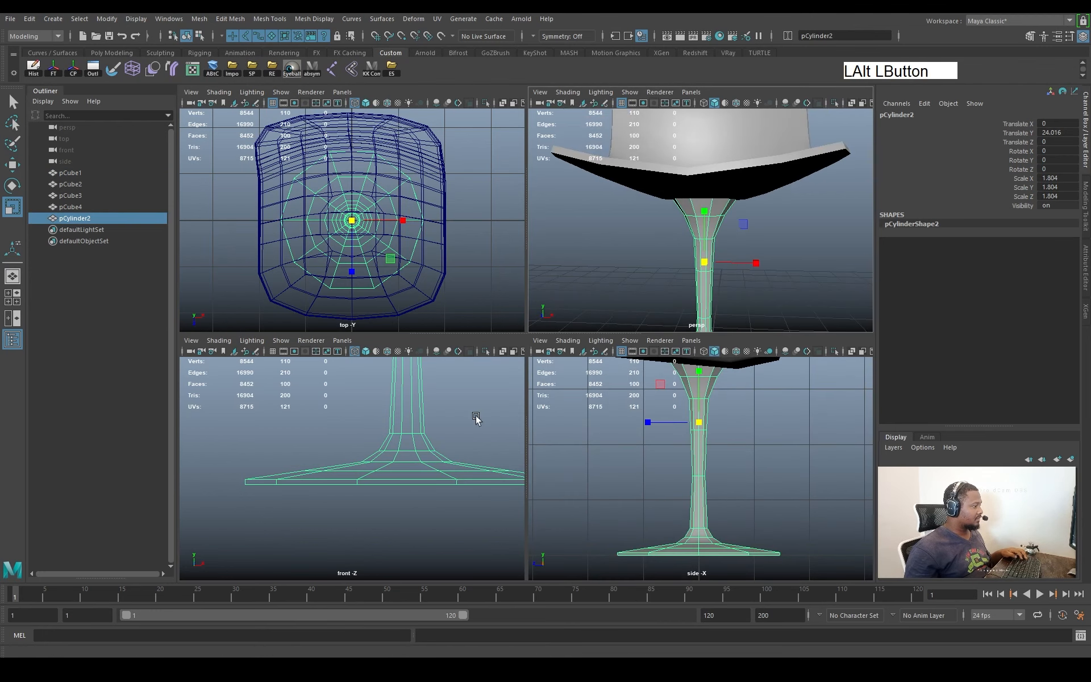
Scale the rebuilt stand's top ring of vertices outward and lower it to the seat's underside
alt+middle_drag(458, 367, 451, 511)
right_drag(327, 440, 287, 439)
drag(274, 392, 474, 451)
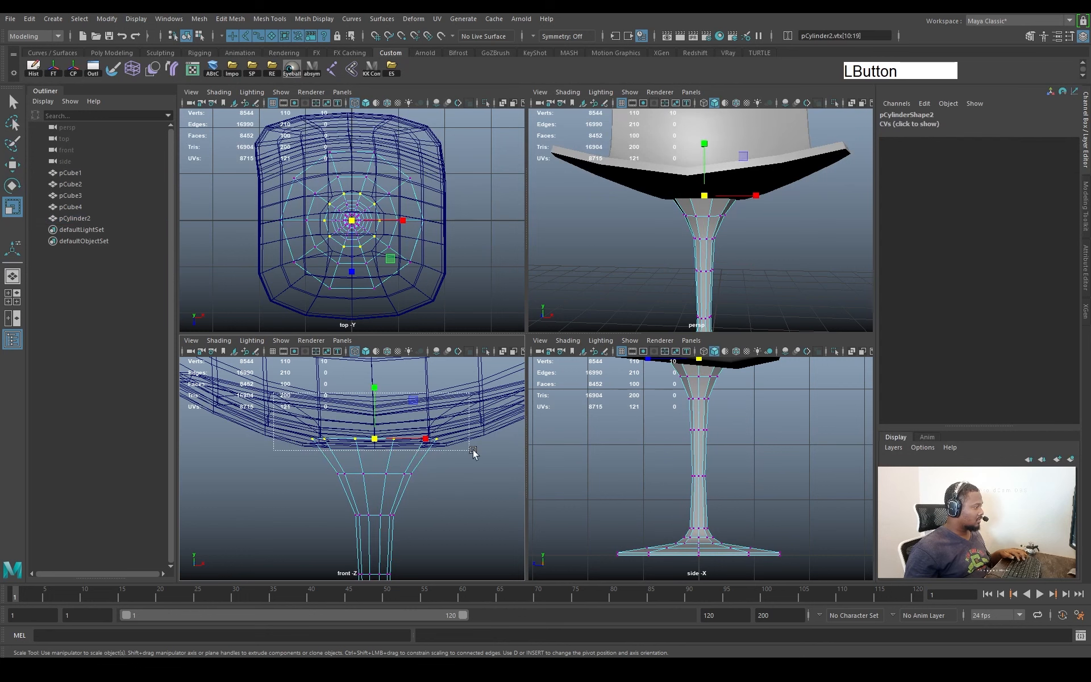
drag(368, 437, 378, 469)
key(w)
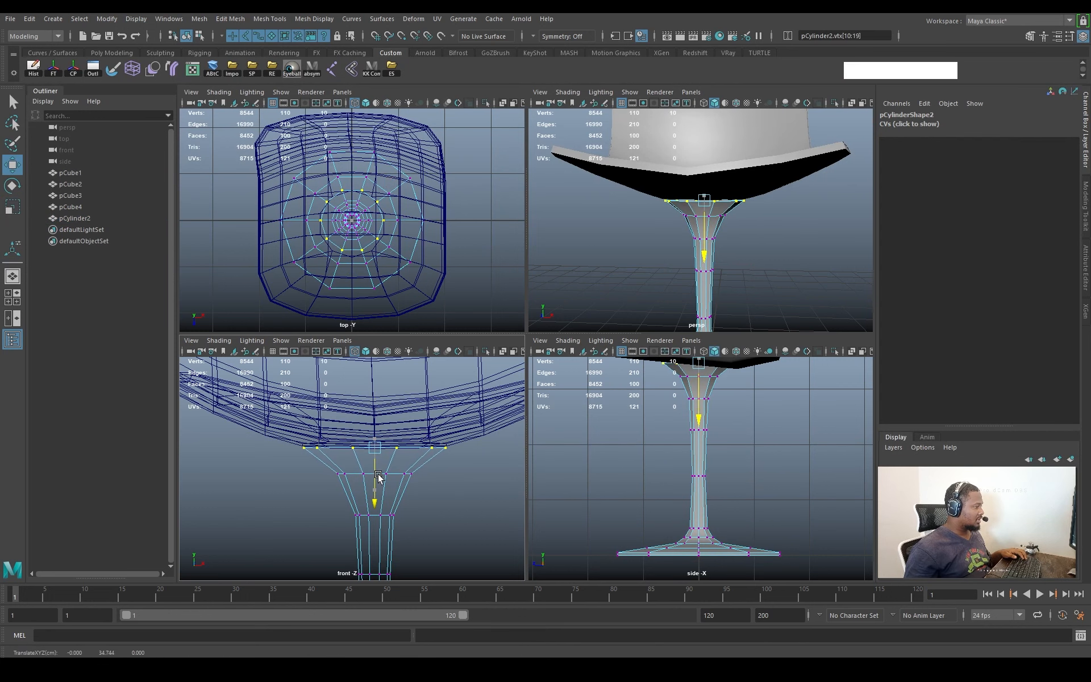
Maximize the perspective view beneath the chair, select the seat, and display wireframe on the shaded models
mouse_move(629, 260)
alt+mouse_down()
mouse_move(736, 284)
mouse_move(638, 252)
mouse_move(587, 261)
alt+mouse_up()
key(space)
click(638, 252)
click(386, 104)
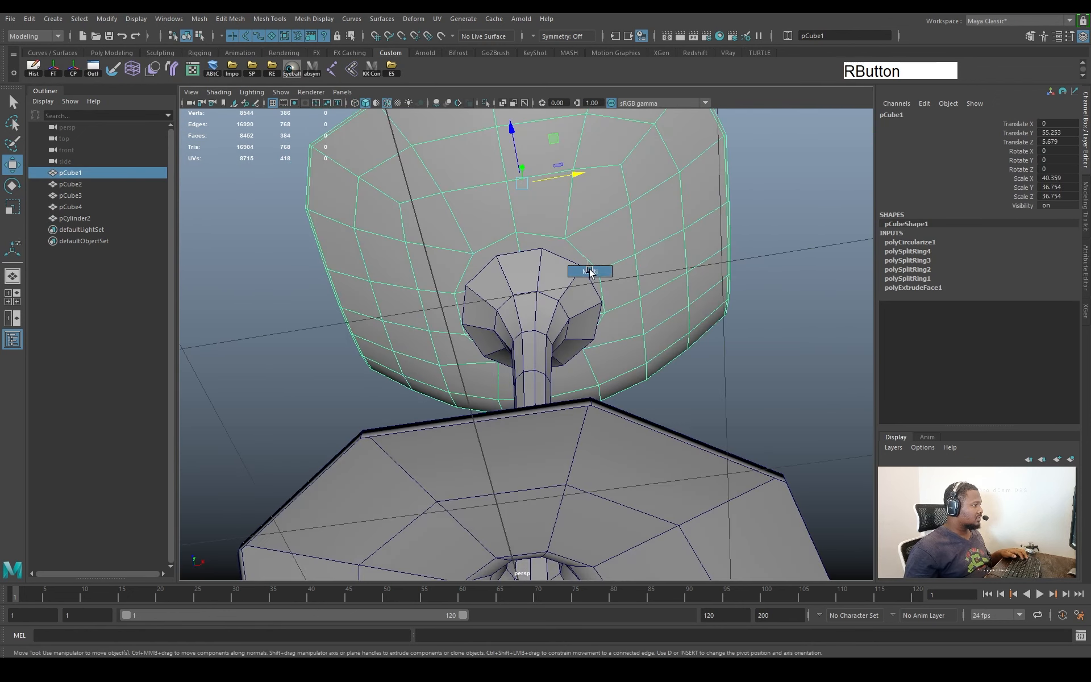
Isolate the seat, select the faces inside the circular ring on its underside, and show the other objects again
click(577, 258)
right_drag(578, 258, 667, 202)
key(ctrl+1)
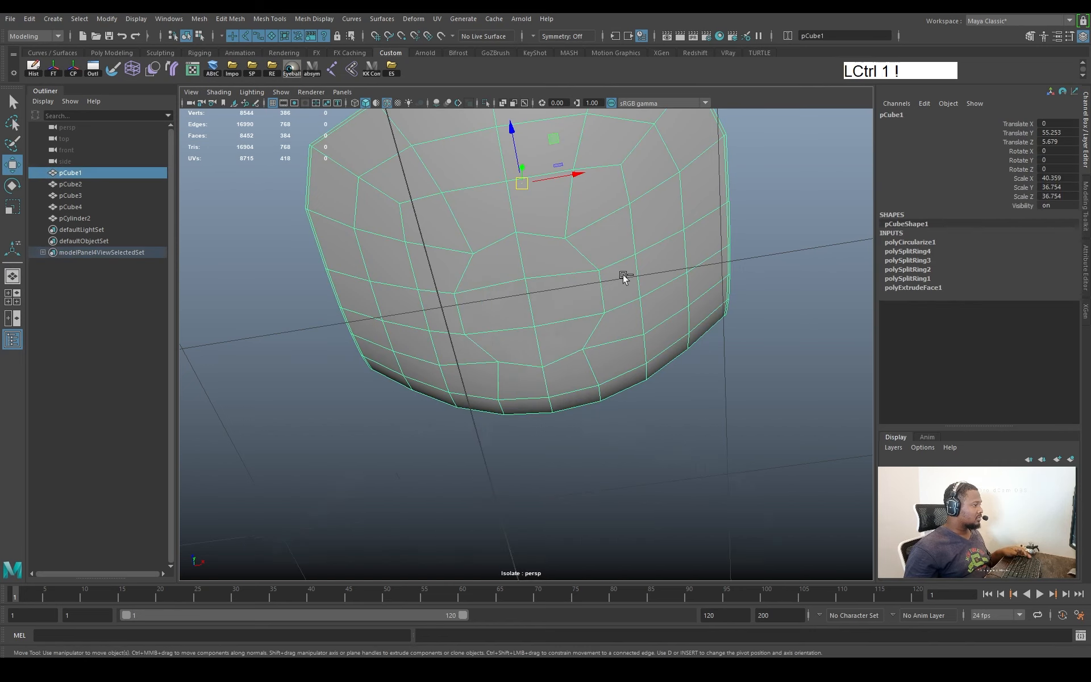
right_drag(623, 277, 550, 251)
click(546, 253)
key(q)
shift+click(509, 305)
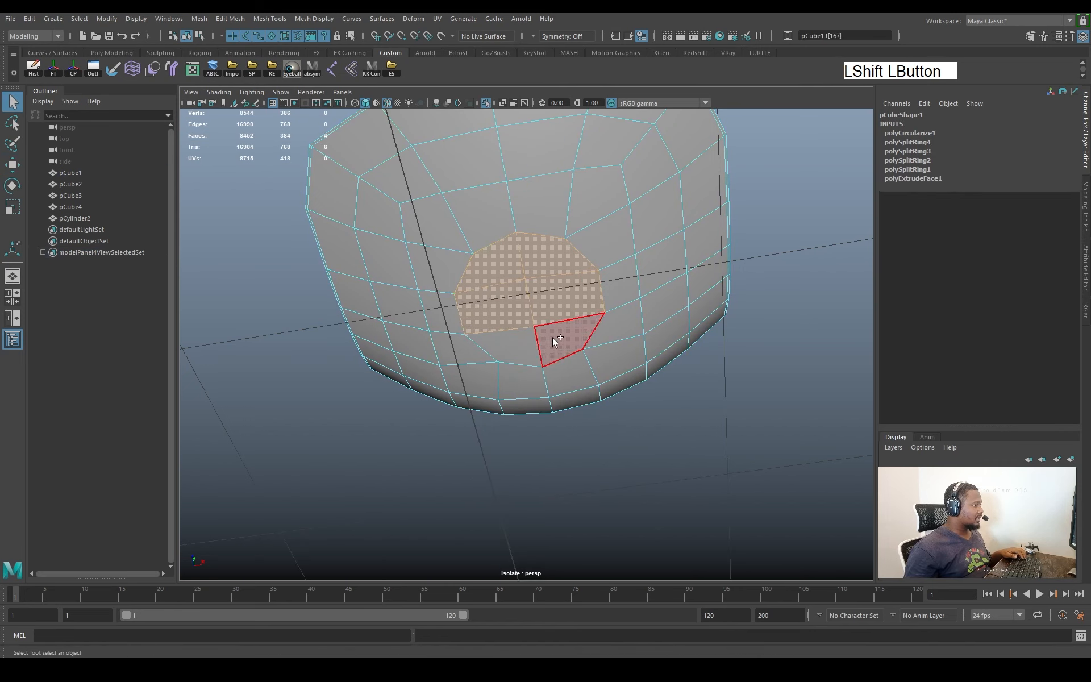
key(w)
alt+drag(546, 284, 453, 318)
key(ctrl+1)
key(r)
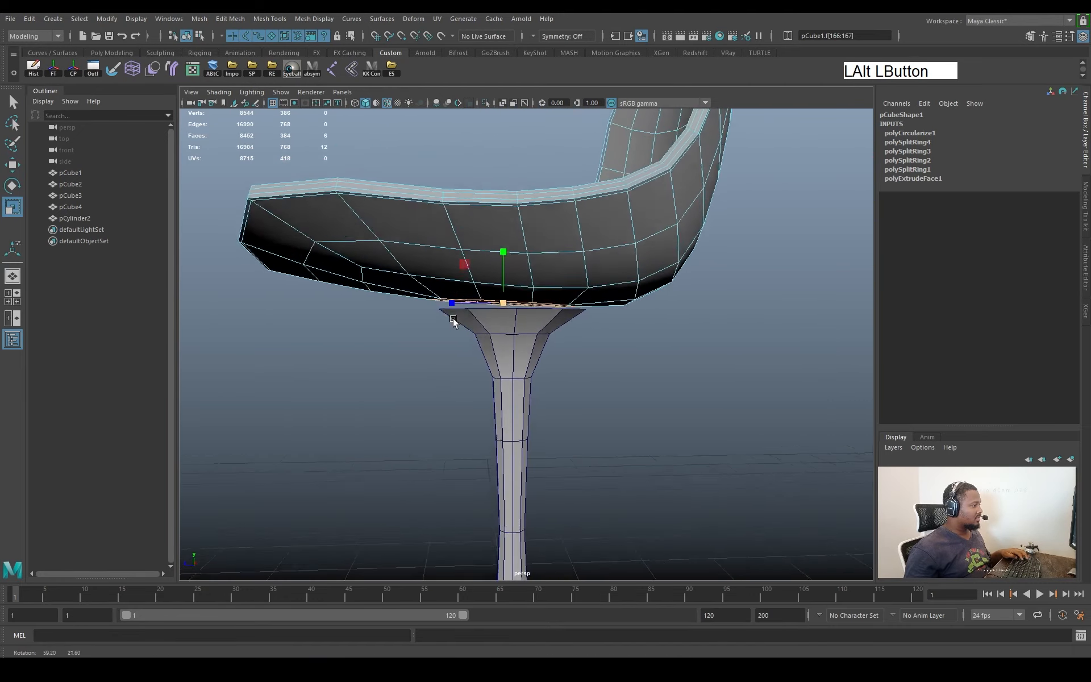
Return the seat to object mode and examine how its underside meets the stand from several angles
alt+middle_drag(453, 319, 514, 306)
alt+drag(514, 305, 572, 281)
key(w)
right_drag(574, 279, 636, 253)
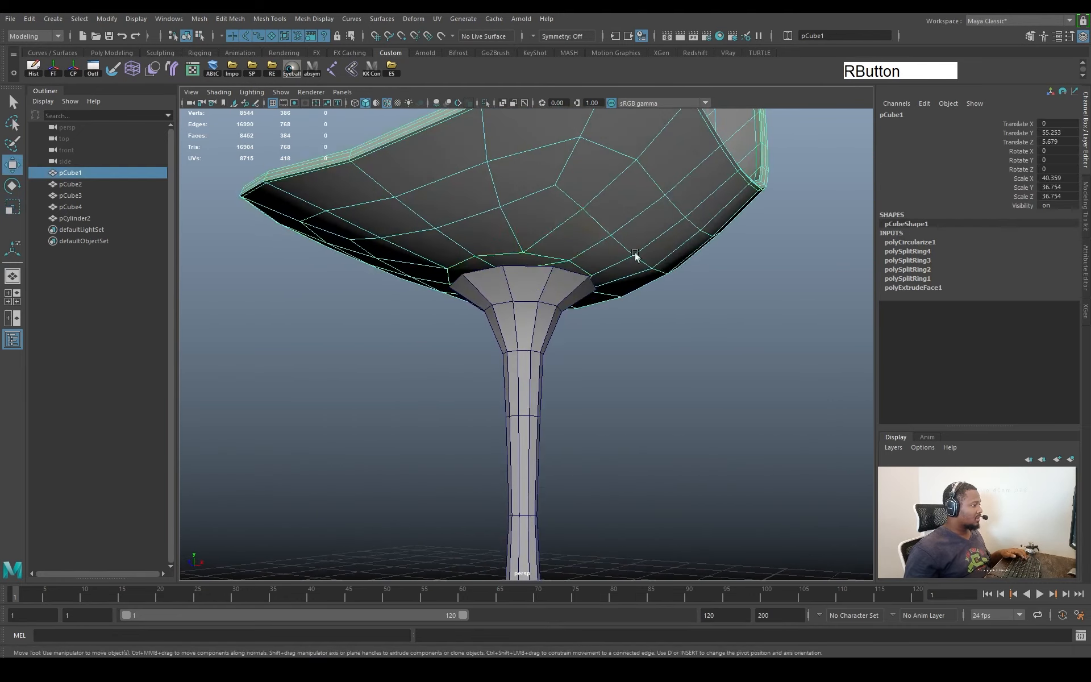
alt+drag(628, 225, 550, 236)
alt+right_drag(551, 236, 218, 257)
alt+drag(219, 257, 601, 360)
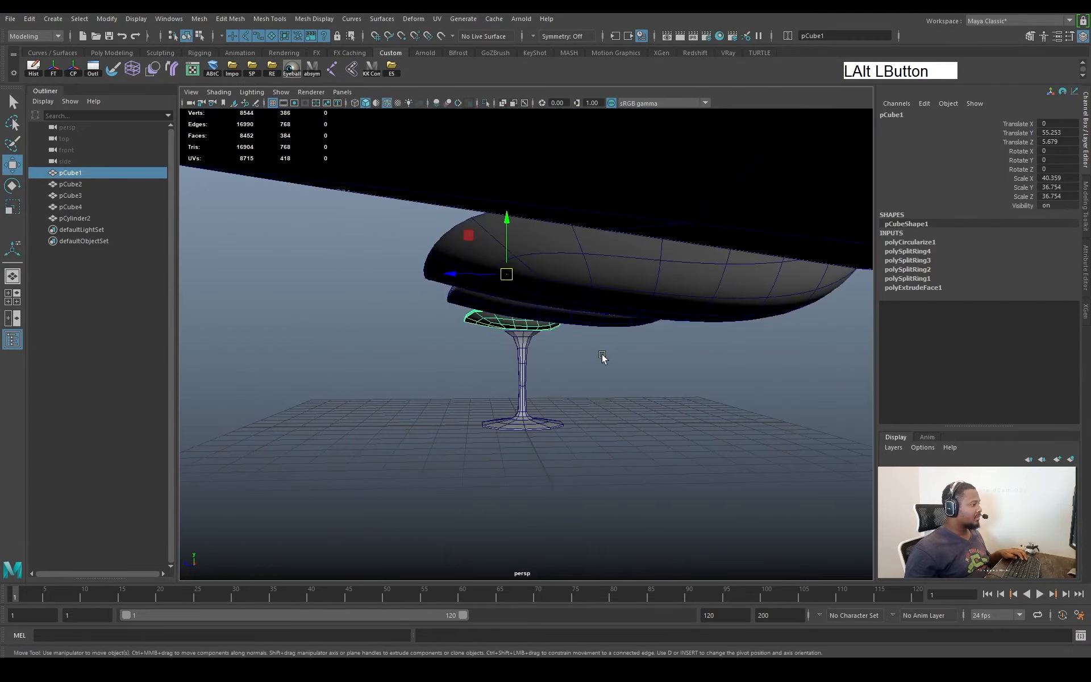
alt+right_drag(602, 360, 672, 382)
mouse_move(672, 383)
alt+mouse_down()
mouse_move(612, 343)
mouse_move(606, 360)
mouse_move(532, 295)
mouse_move(562, 318)
alt+mouse_up()
Enable soft selection on the seat's circular underside faces and shift them slightly to line up with the stand's top
right_drag(662, 319, 642, 367)
key(b)
middle_drag(524, 333, 665, 361)
alt+drag(665, 360, 563, 299)
drag(568, 305, 576, 305)
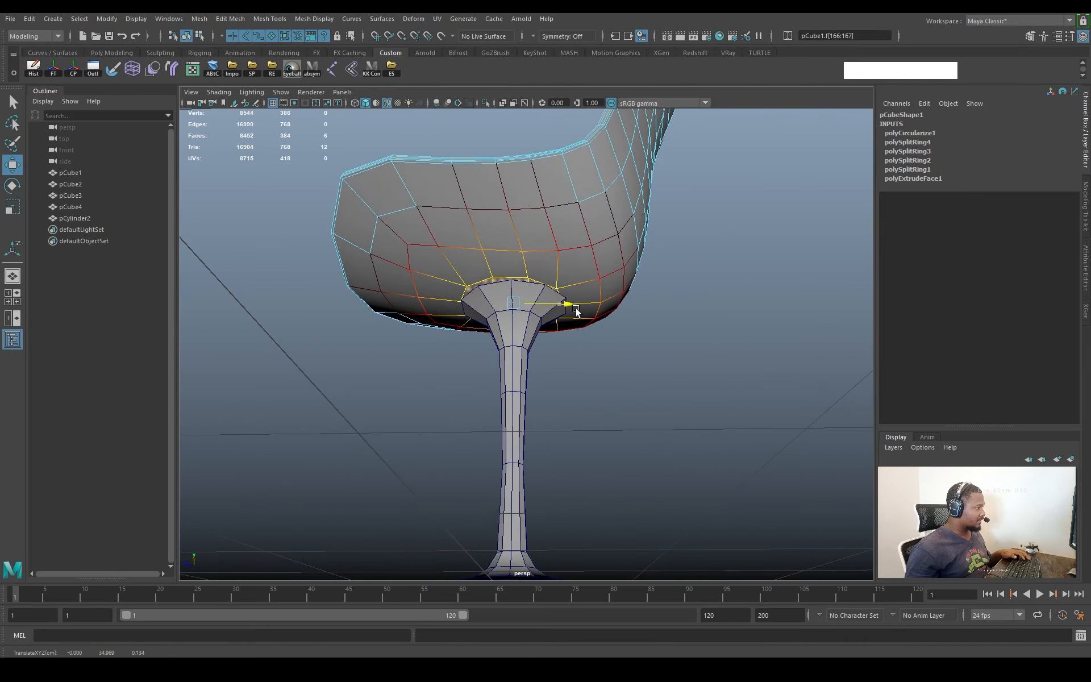
Scale the soft-selected underside faces slightly to match the stand's top ring
alt+drag(576, 311, 674, 359)
mouse_move(674, 359)
alt+right_down()
mouse_move(632, 353)
mouse_move(665, 355)
alt+right_up()
alt+drag(665, 355, 613, 321)
key(r)
mouse_move(506, 269)
mouse_down()
mouse_move(478, 307)
mouse_move(508, 271)
mouse_up()
alt+drag(508, 271, 567, 235)
key(w)
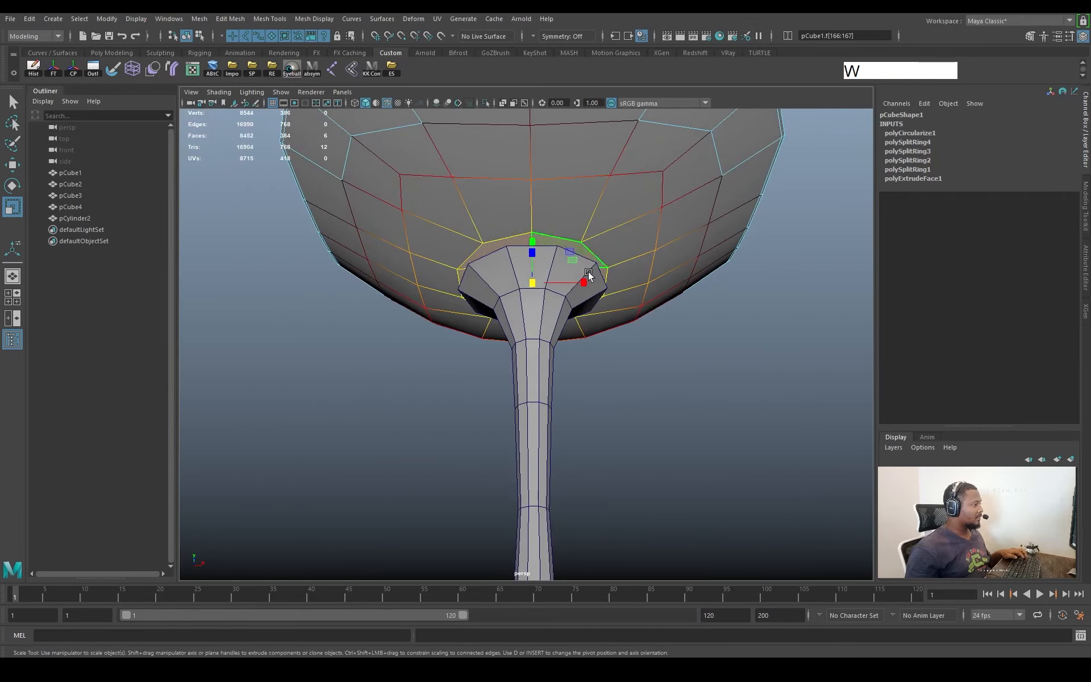
Return the seat to object mode and rotate the stand to -18.89 degrees around Y, aligning its edges with the seat's ring
right_drag(567, 235, 605, 218)
click(528, 326)
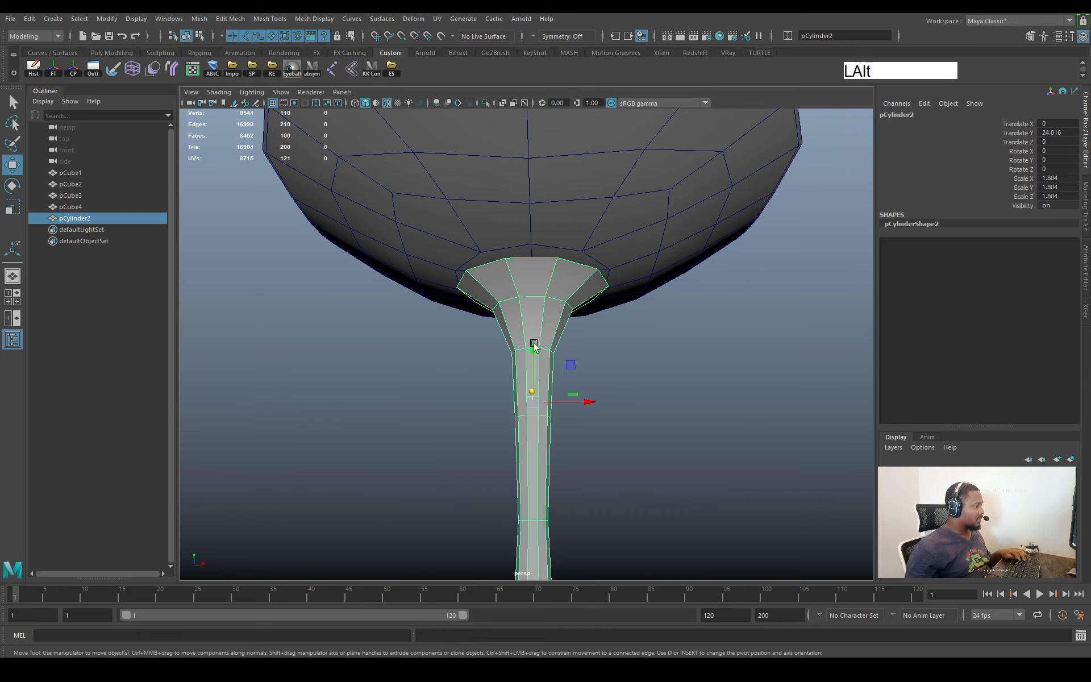
key(e)
drag(566, 395, 608, 288)
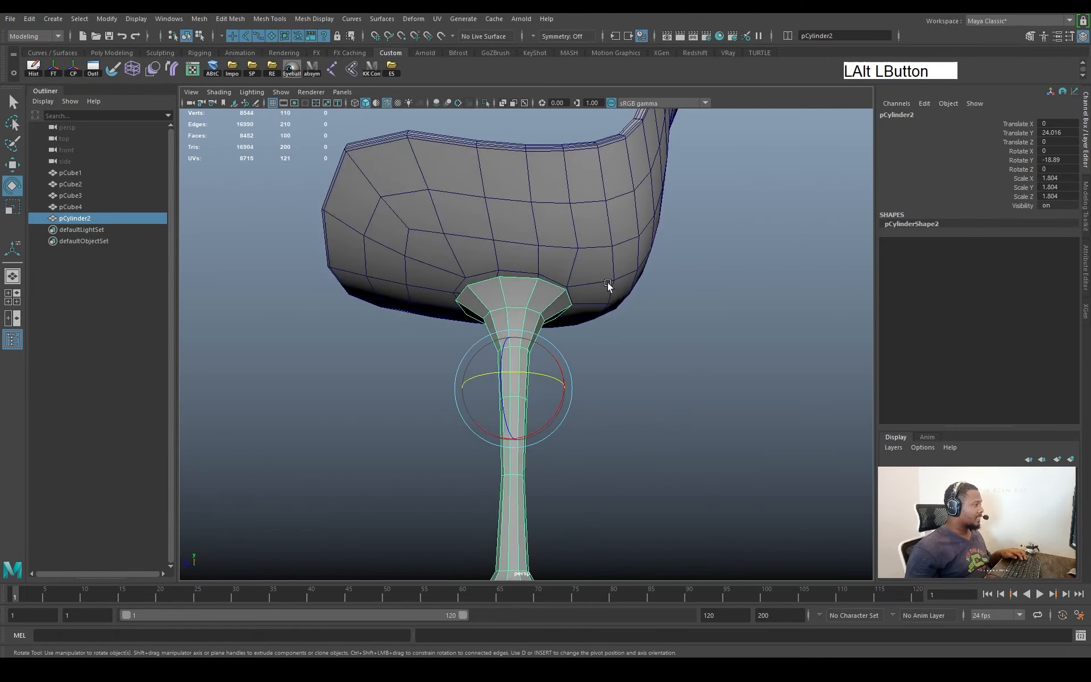
Isolate the seat and delete the six faces inside the circular ring on its underside
click(592, 285)
key(ctrl+1)
alt+drag(537, 294, 540, 272)
right_drag(540, 279, 547, 329)
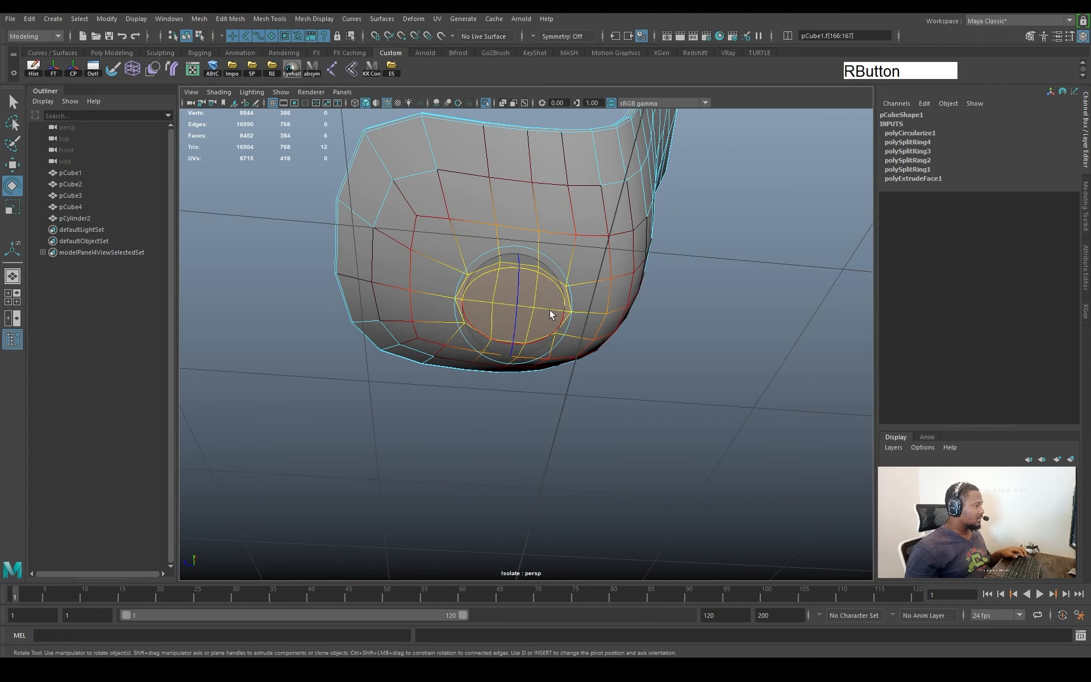
key(q)
click(550, 299)
shift+click(521, 290)
shift+click(490, 294)
shift+click(482, 316)
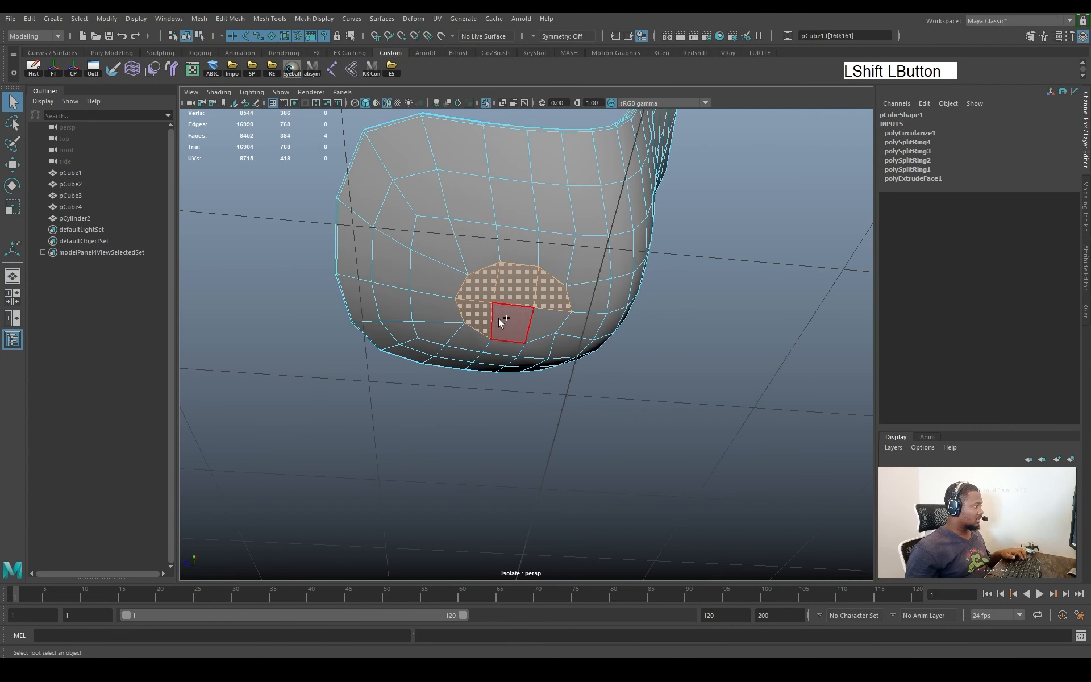
key(Delete)
Return the seat to object mode, show all objects, and combine the seat and stand into one mesh
right_drag(549, 321, 639, 233)
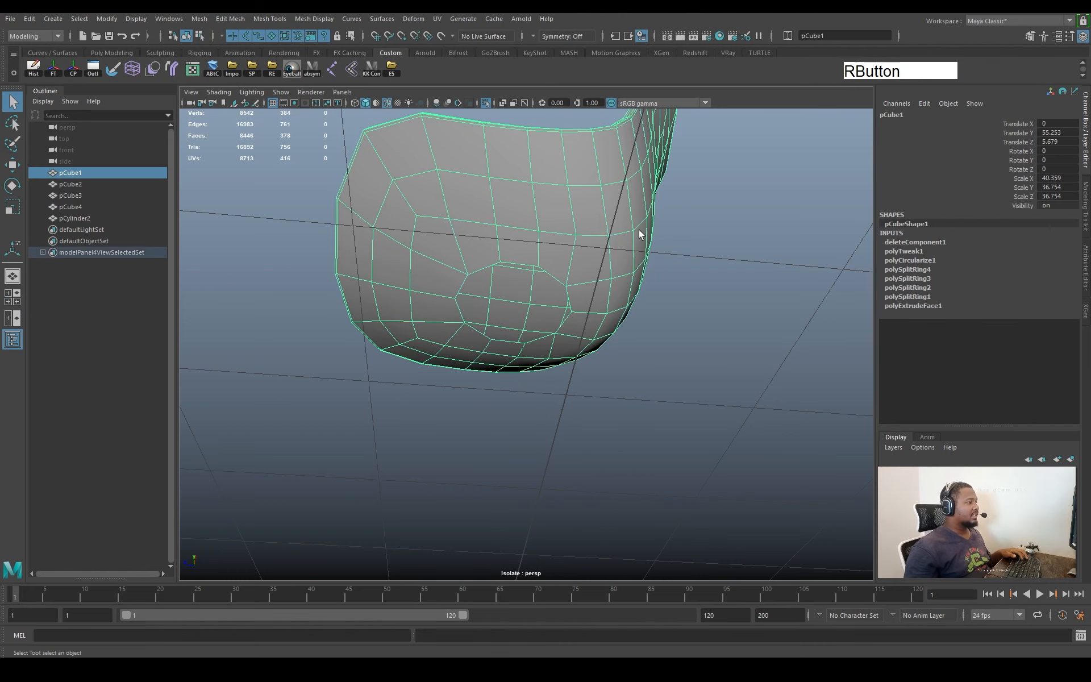
key(ctrl+1)
alt+drag(672, 339, 569, 298)
shift+click(567, 300)
shift+right_drag(715, 291, 714, 499)
Try to bridge the seat opening's border edge loop to the stand's top border edge loop
alt+right_drag(653, 329, 714, 329)
alt+drag(713, 329, 682, 346)
right_drag(531, 262, 534, 205)
double_click(547, 226)
shift+double_click(546, 226)
shift+right_drag(789, 282, 795, 418)
alt+drag(711, 383, 510, 253)
key(ctrl+z)
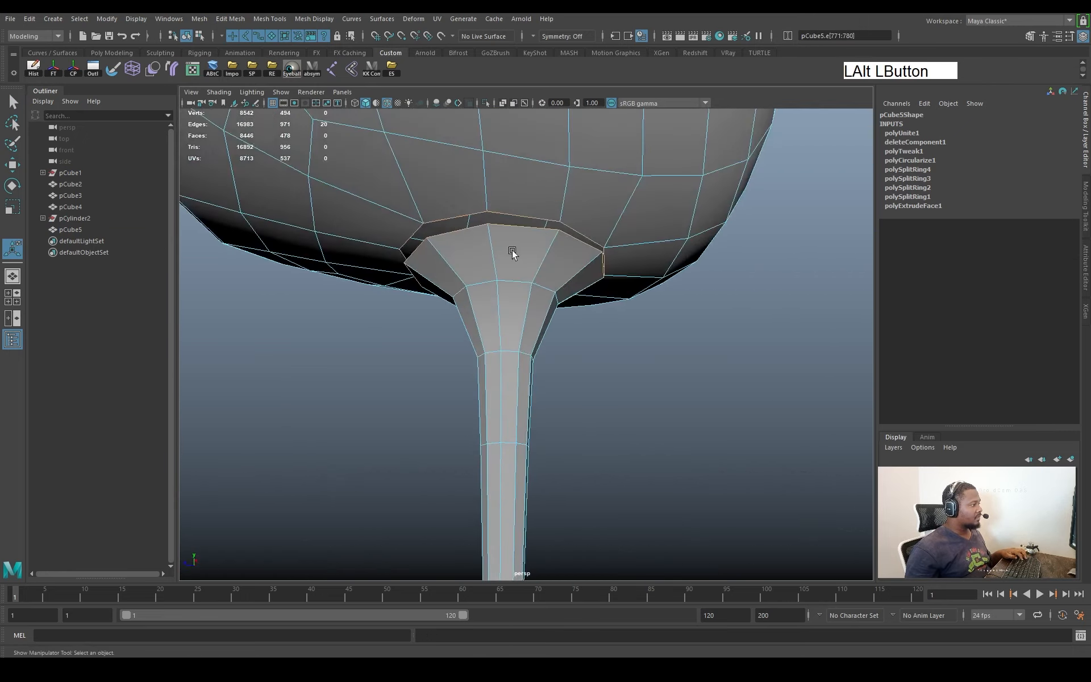
Try to bridge just one pair of facing edges between the seat opening and the stand's top
shift+click(526, 231)
shift+right_drag(823, 312, 823, 312)
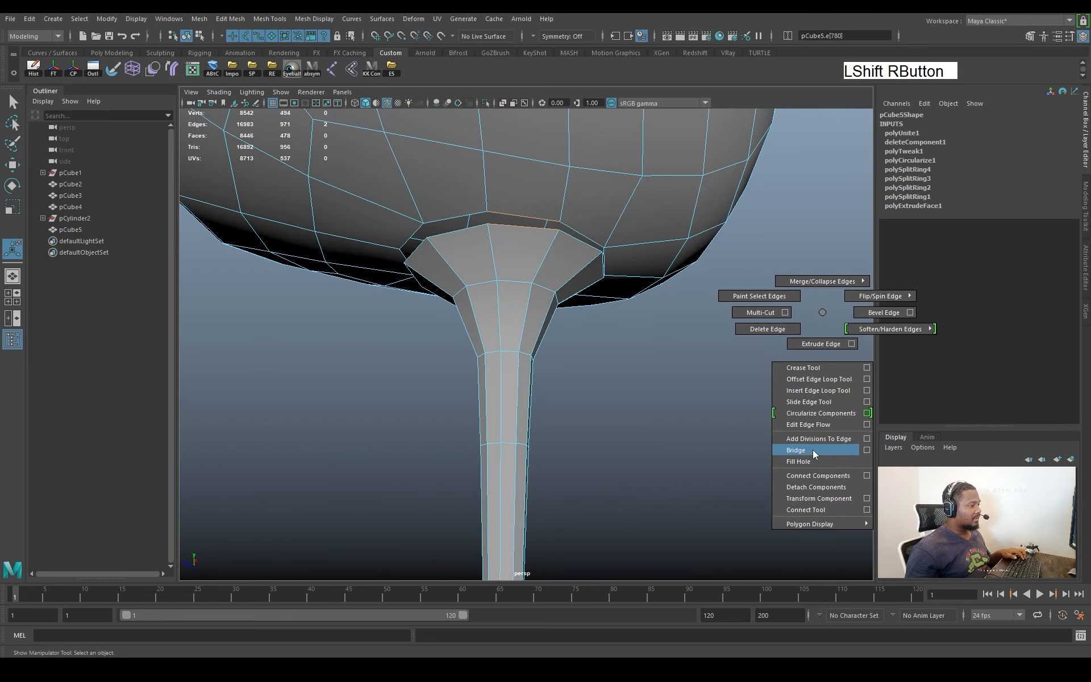
shift+right_drag(813, 449, 812, 449)
alt+drag(516, 274, 509, 243)
key(ctrl+z)
Return the combined mesh to object mode and turn off two-sided lighting to check the face normals
right_drag(571, 220, 572, 222)
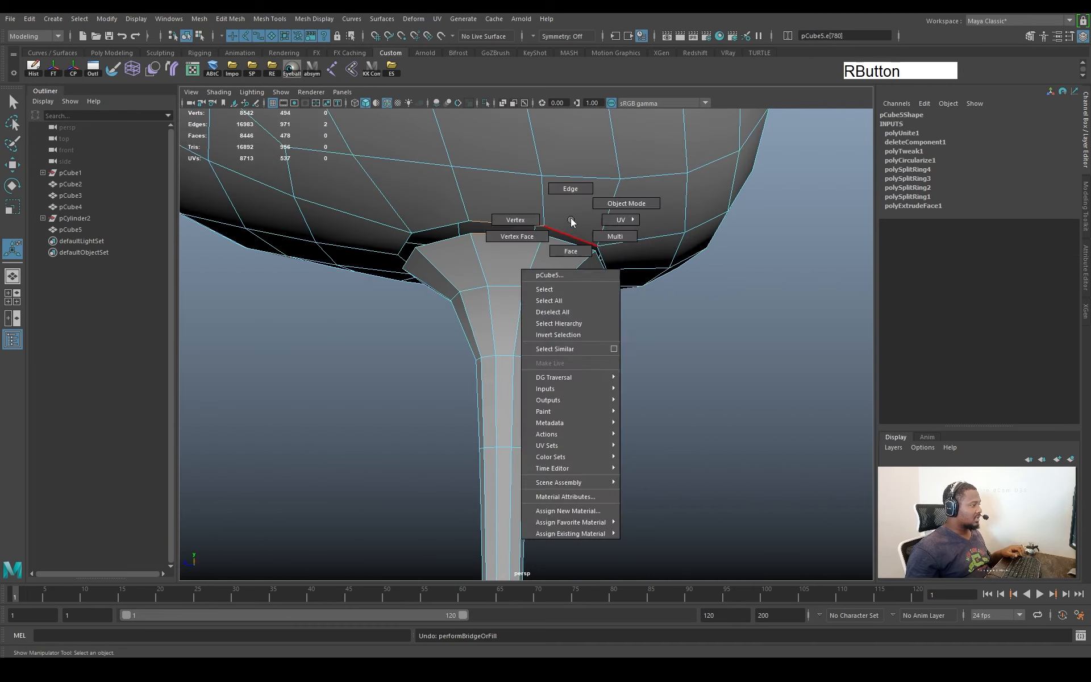
click(626, 203)
alt+drag(591, 219, 572, 234)
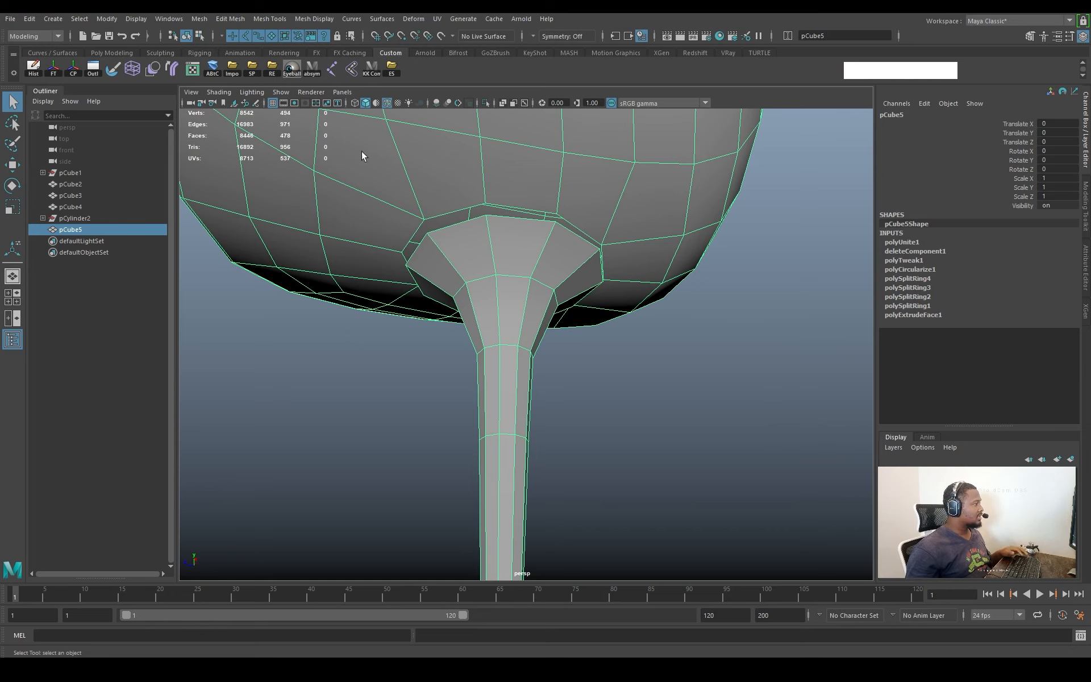
click(258, 92)
click(271, 171)
alt+right_drag(623, 286, 455, 222)
alt+drag(454, 222, 597, 245)
click(721, 227)
Select all faces of the seat shell, reverse their normals, and return to object mode
alt+drag(721, 226, 585, 239)
click(580, 206)
right_click(585, 240)
click(606, 249)
double_click(606, 251)
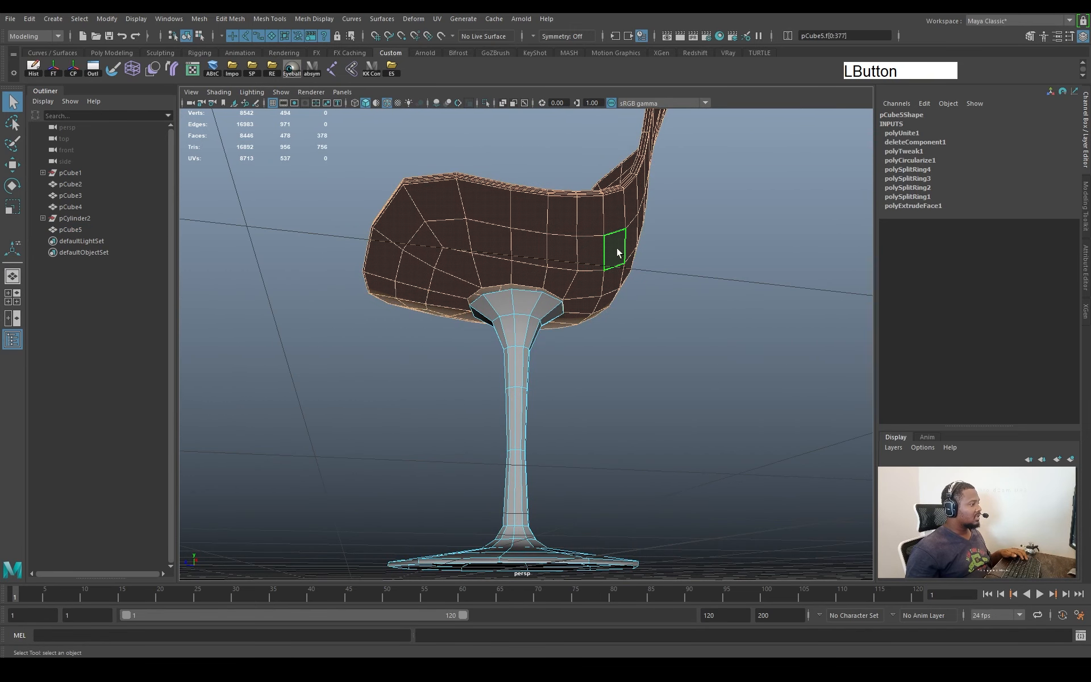
click(315, 19)
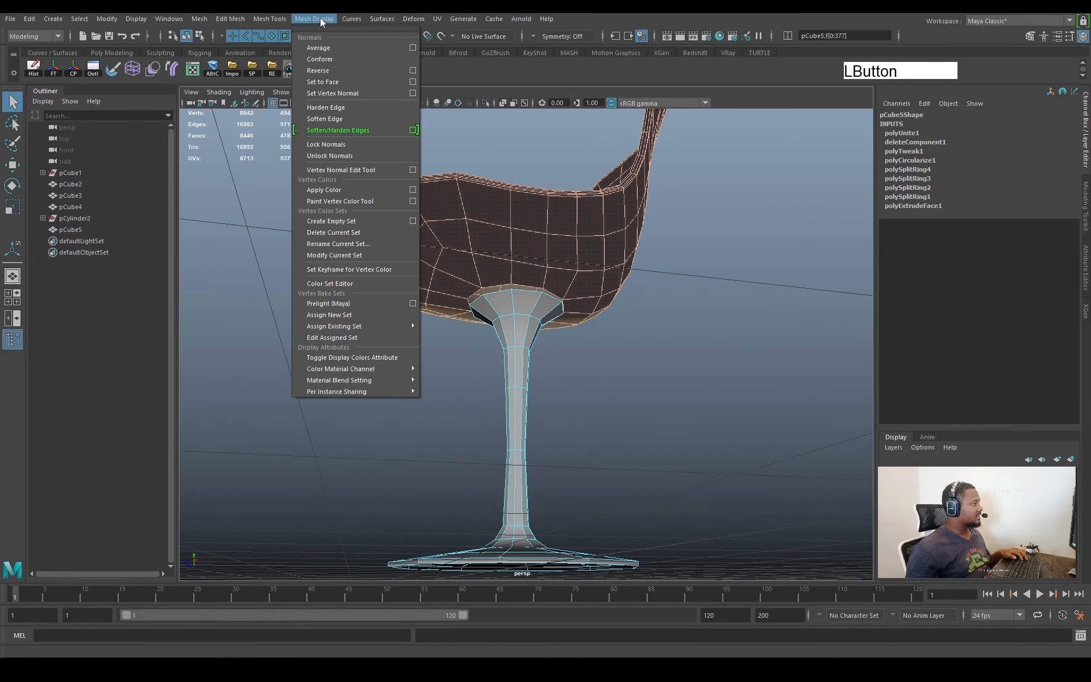
click(322, 27)
drag(318, 33, 250, 37)
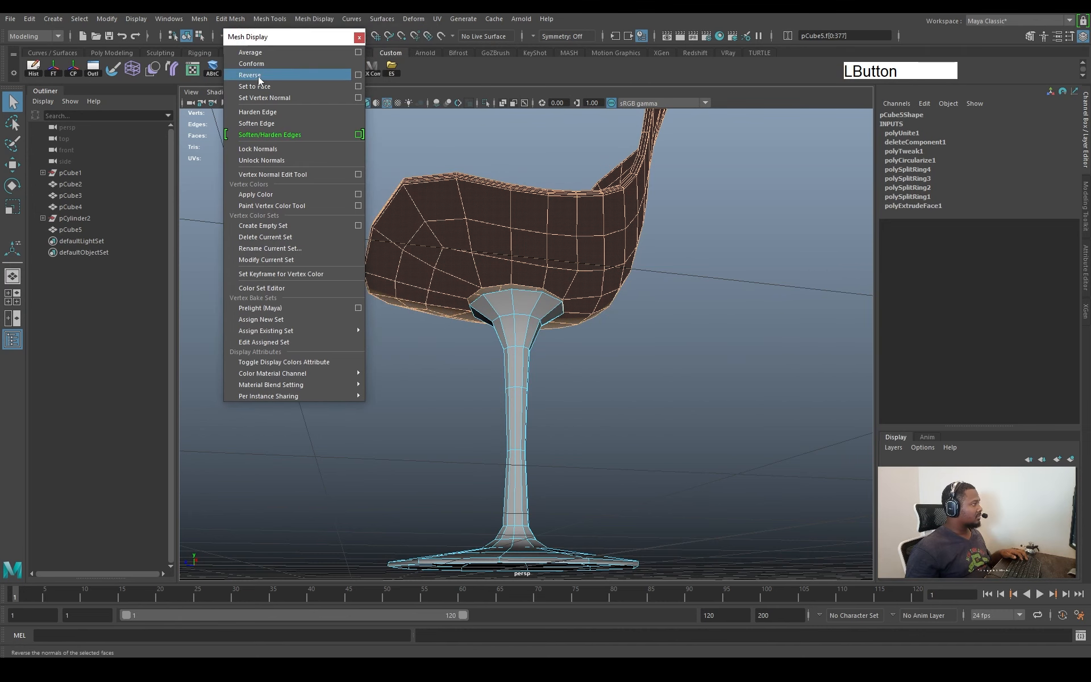
click(258, 76)
right_drag(606, 270, 697, 198)
click(696, 198)
click(583, 261)
mouse_move(583, 261)
alt+mouse_down()
mouse_move(596, 239)
mouse_move(594, 250)
alt+mouse_up()
click(358, 37)
Bridge the seat opening's border edge loop to the stand's top border edge loop
alt+right_drag(503, 233, 612, 184)
click(530, 221)
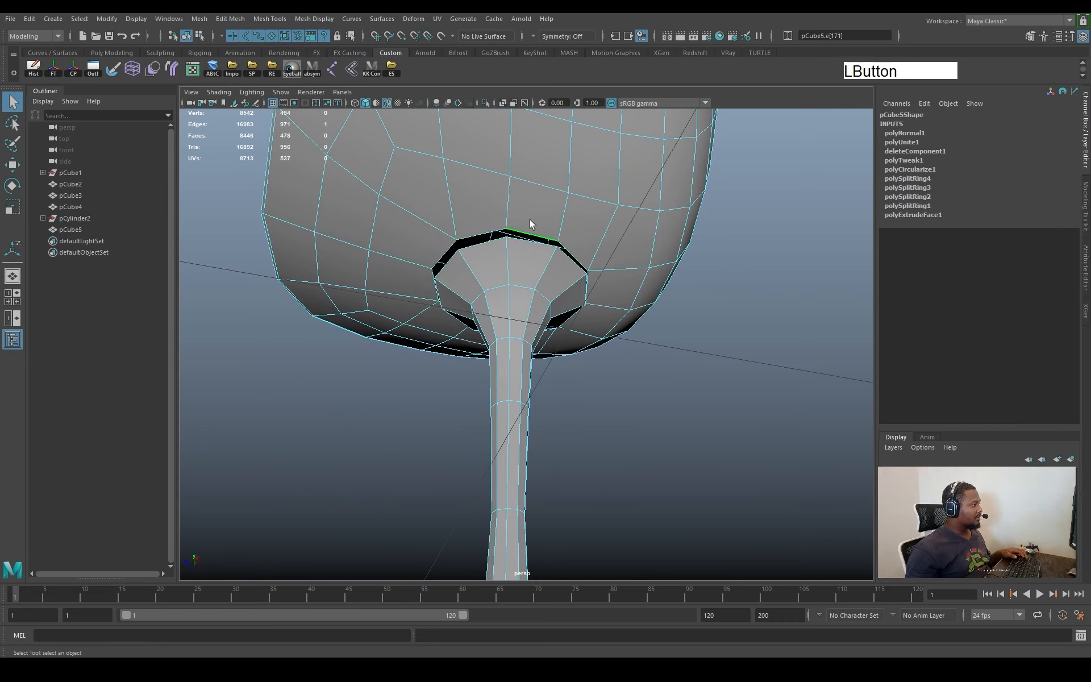
shift+click(523, 256)
shift+double_click(539, 238)
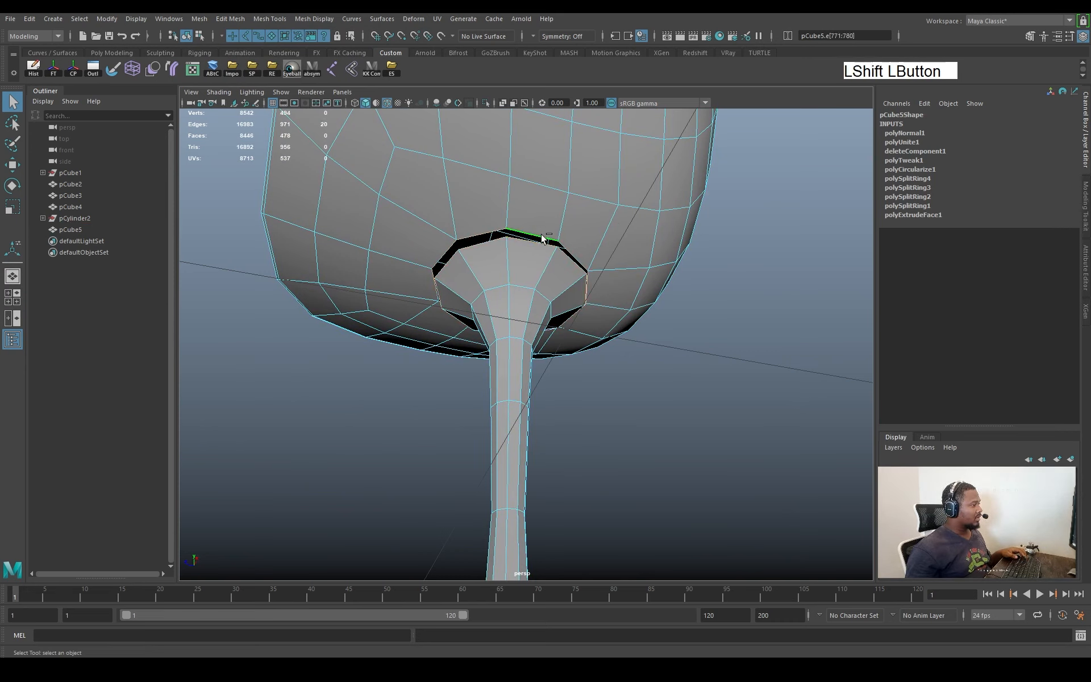
shift+right_drag(738, 269, 738, 294)
shift+right_drag(728, 406, 727, 405)
Delete the stand's former top edge loop just below the seat's ring
alt+drag(672, 375, 518, 266)
click(517, 263)
shift+right_drag(741, 324, 550, 319)
alt+drag(550, 319, 500, 295)
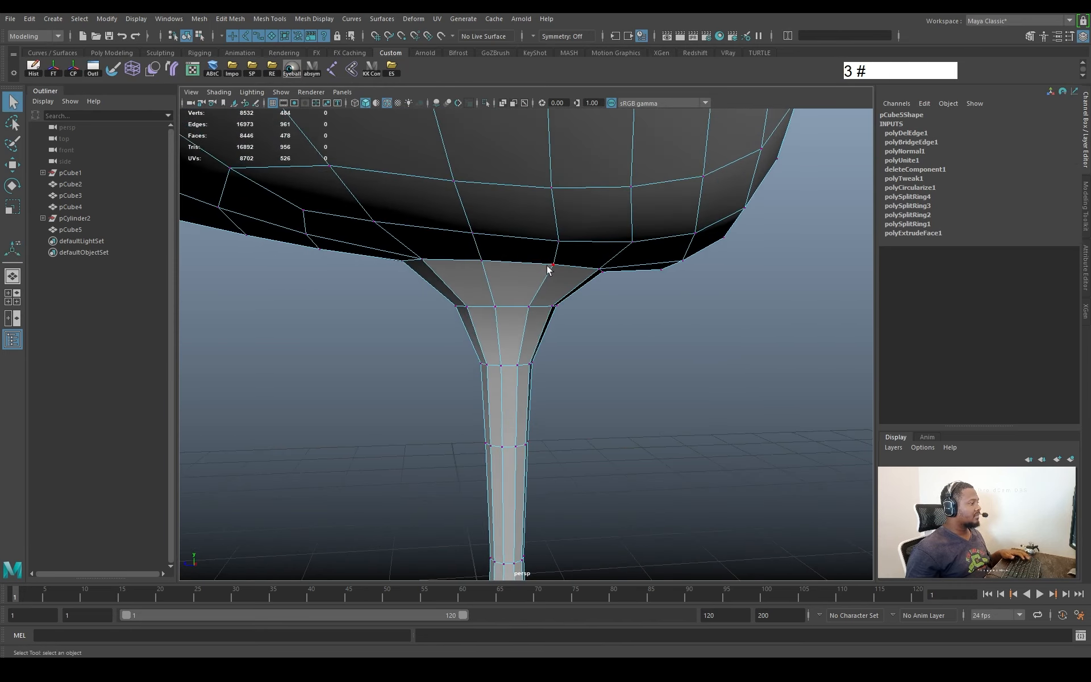
Return to object mode, preview the chair smoothed without wireframe on shaded, and examine it from below and the side
right_drag(548, 282, 603, 256)
click(639, 282)
click(595, 274)
key(3)
click(598, 284)
mouse_move(599, 289)
alt+mouse_down()
mouse_move(478, 282)
mouse_move(517, 280)
mouse_move(494, 268)
alt+mouse_up()
click(387, 103)
alt+drag(486, 199, 477, 239)
alt+right_drag(477, 239, 472, 299)
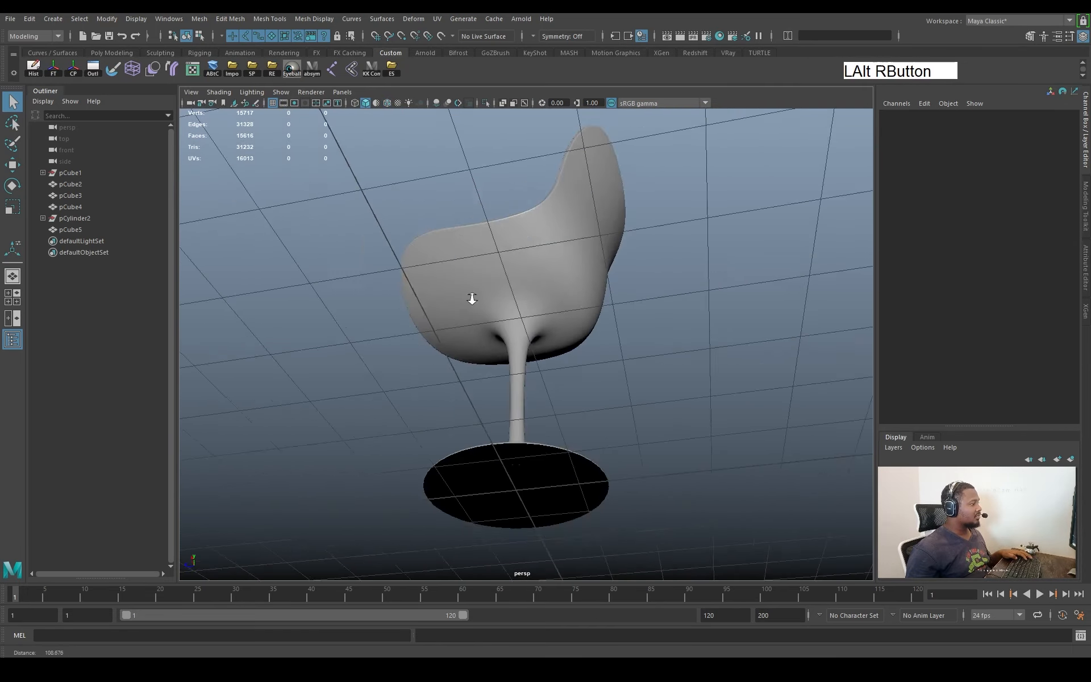
alt+drag(472, 298, 539, 314)
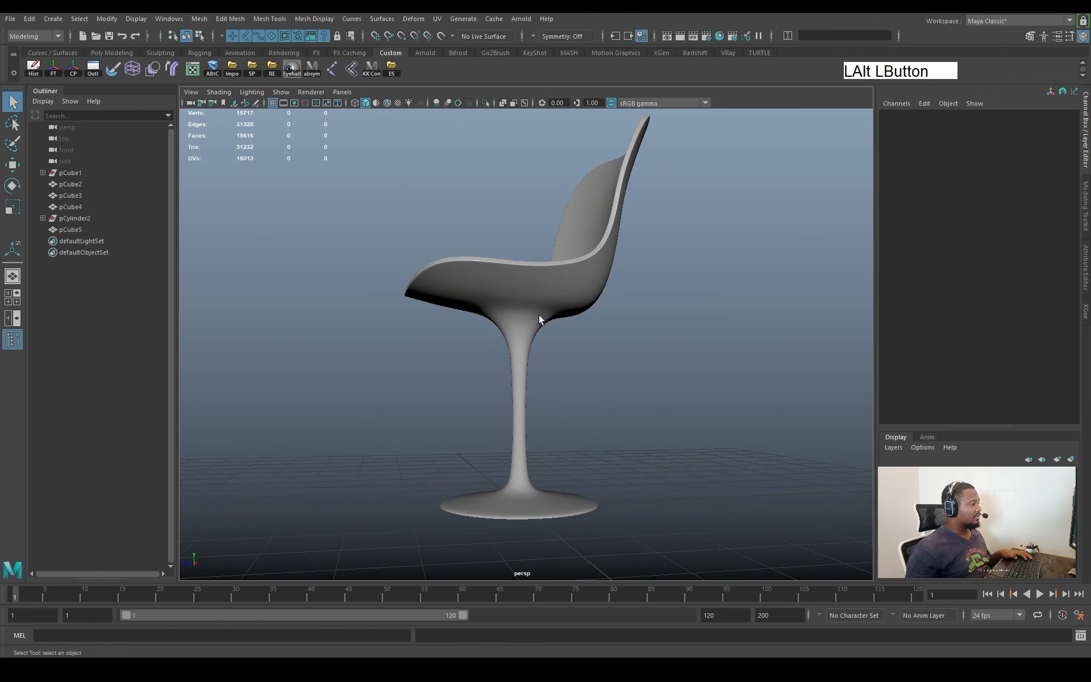
Turn off the chair's smooth preview and compare the seat-to-stand junction with the reference photo
click(540, 311)
key(1)
alt+right_drag(527, 289, 519, 285)
alt+drag(519, 284, 587, 261)
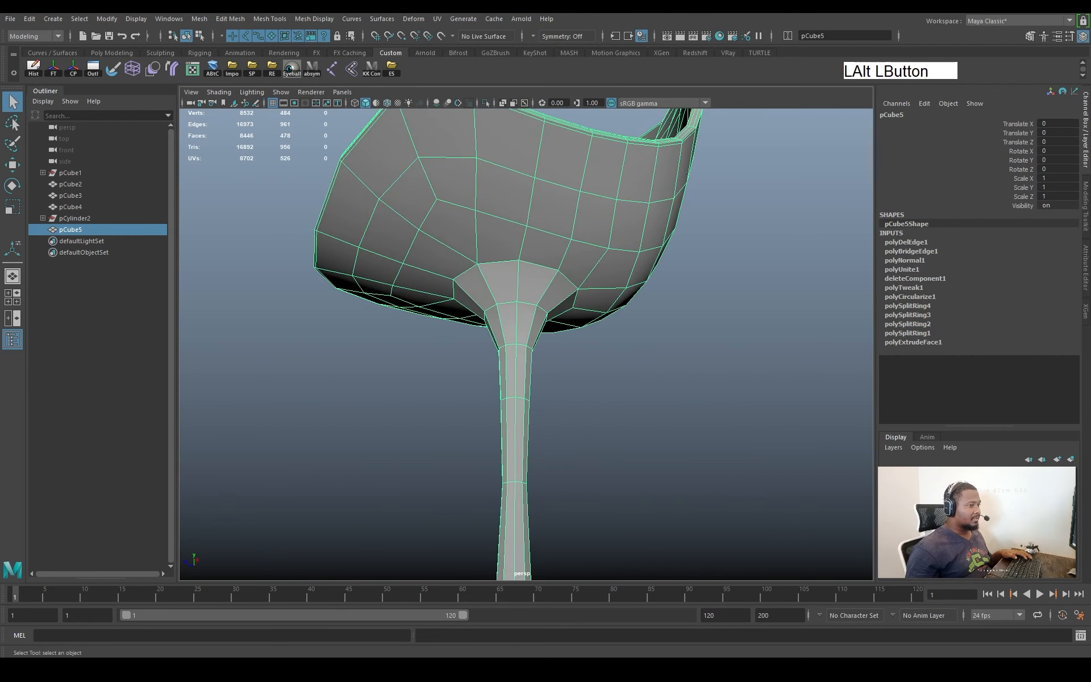
drag(1090, 341, 739, 272)
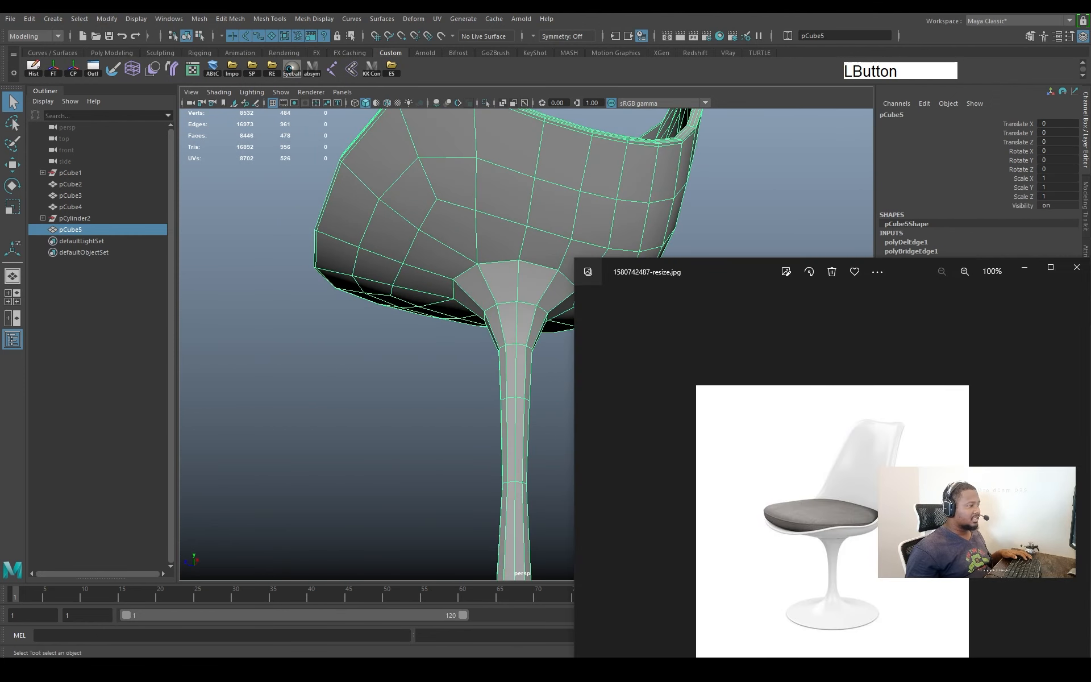
drag(916, 258, 1090, 262)
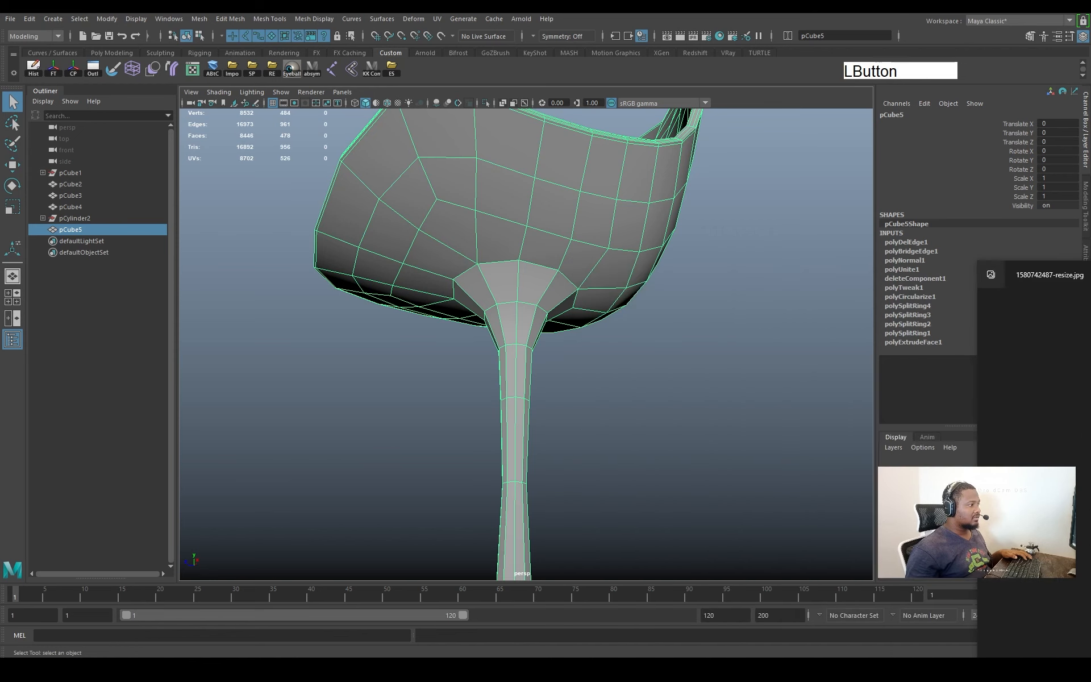
Check the seat-to-stand junction from beneath with the smooth preview on and off, and save the scene
alt+drag(642, 318, 609, 268)
alt+middle_drag(609, 268, 591, 272)
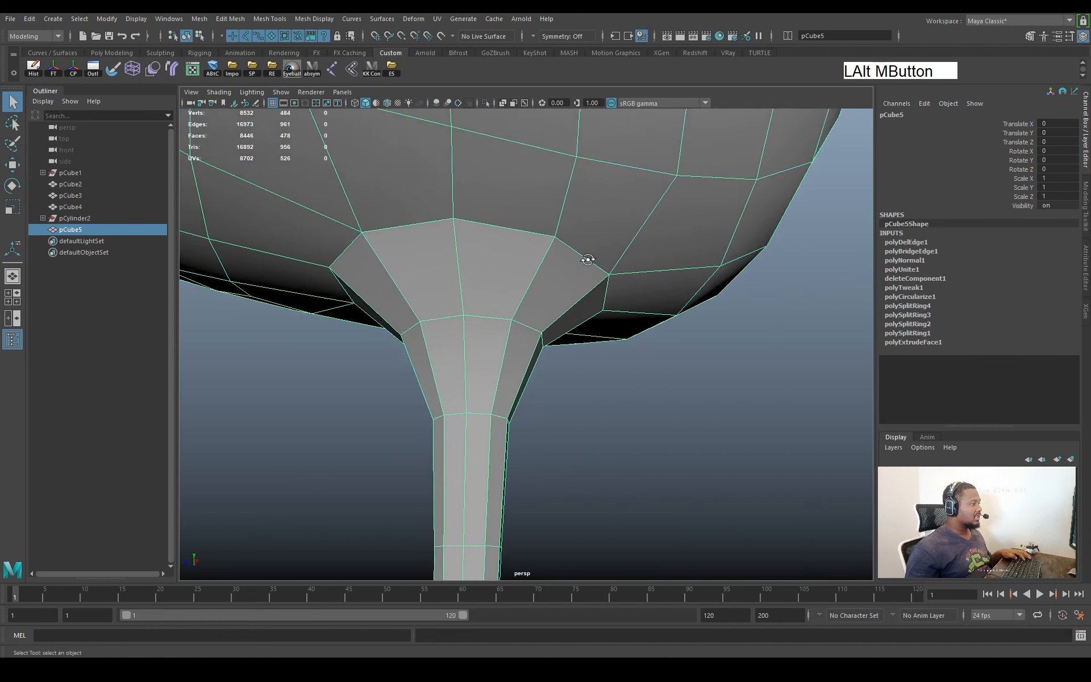
alt+drag(591, 272, 587, 210)
key(3)
key(1)
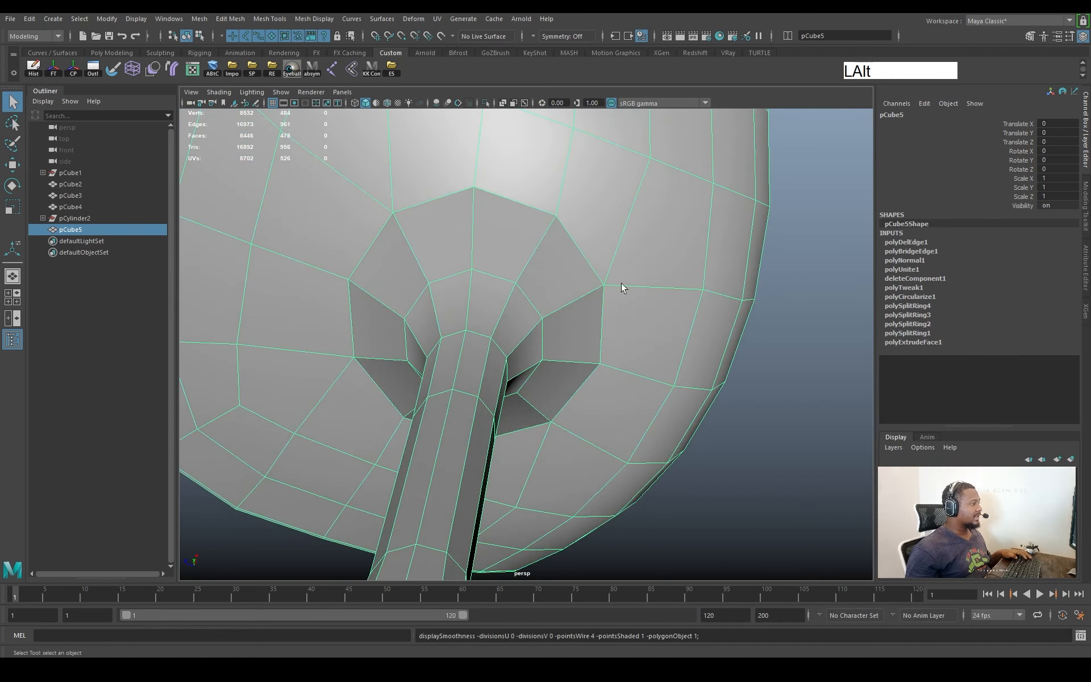
alt+middle_drag(604, 284, 592, 345)
alt+right_drag(592, 344, 591, 309)
key(ctrl+s)
Try to insert supporting edge loops on both sides of the ring where the stand meets the seat
alt+middle_drag(593, 302, 554, 300)
mouse_move(554, 300)
alt+mouse_down()
mouse_move(540, 302)
mouse_move(569, 293)
alt+mouse_up()
alt+middle_drag(569, 293, 572, 308)
shift+right_drag(542, 260, 419, 278)
click(421, 278)
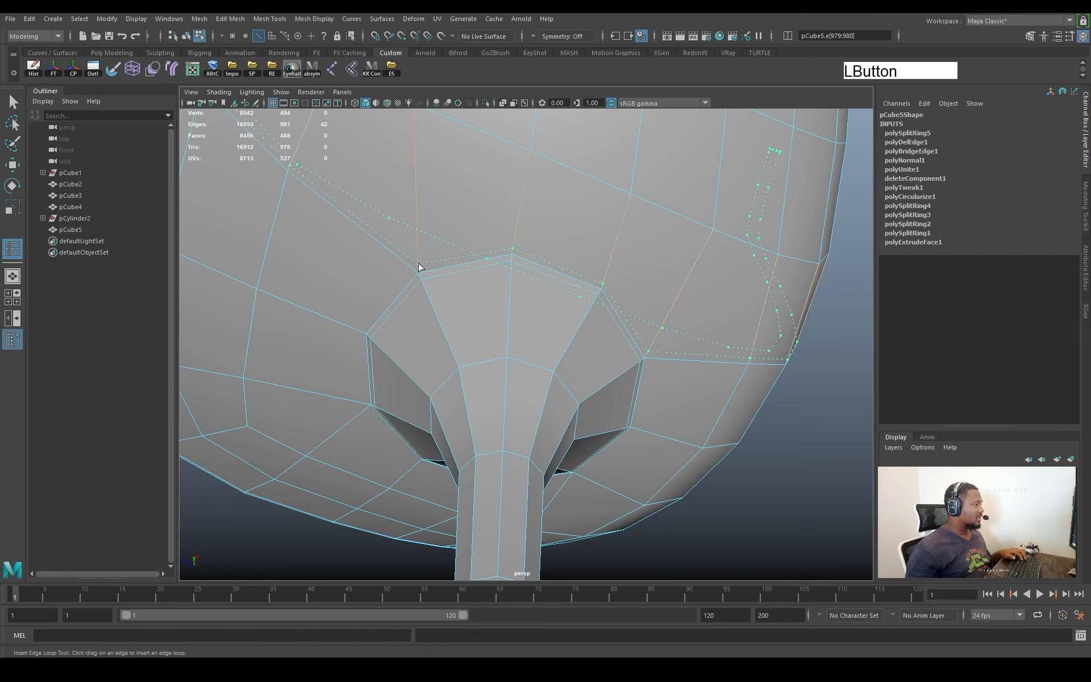
click(418, 263)
key(ctrl+z)
click(359, 330)
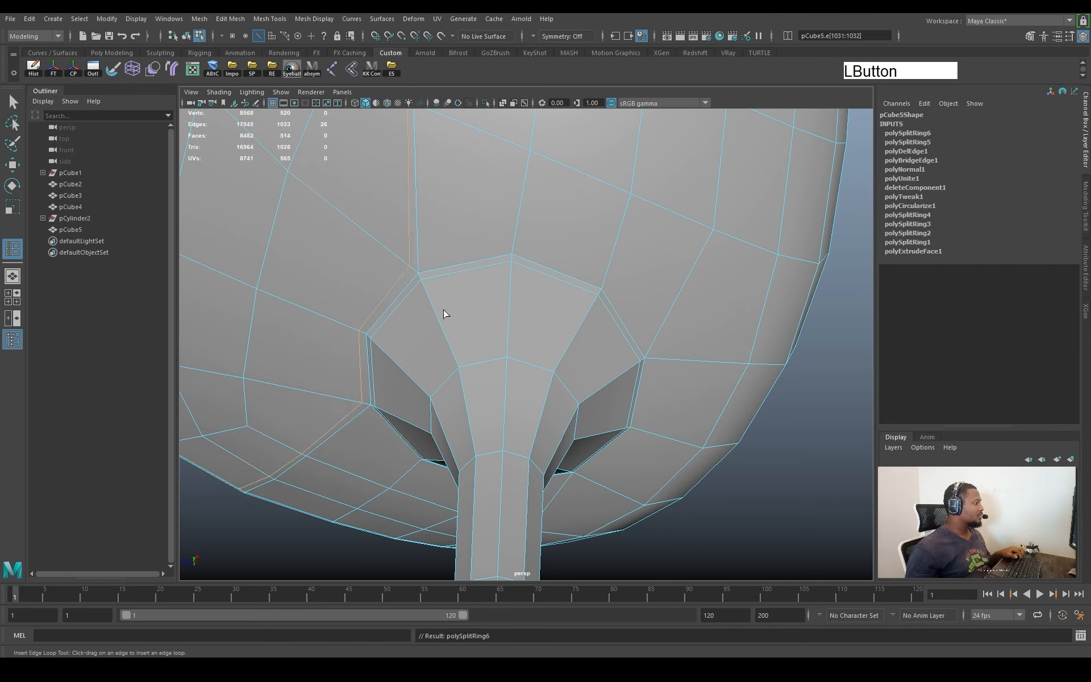
key(ctrl+z)
key(ctrl+z)
Activate the Multi-Cut tool on the combined chair mesh and turn on Object X symmetry
key(w)
right_drag(552, 251, 597, 230)
click(591, 322)
shift+right_drag(615, 279, 615, 280)
shift+right_drag(551, 293, 554, 279)
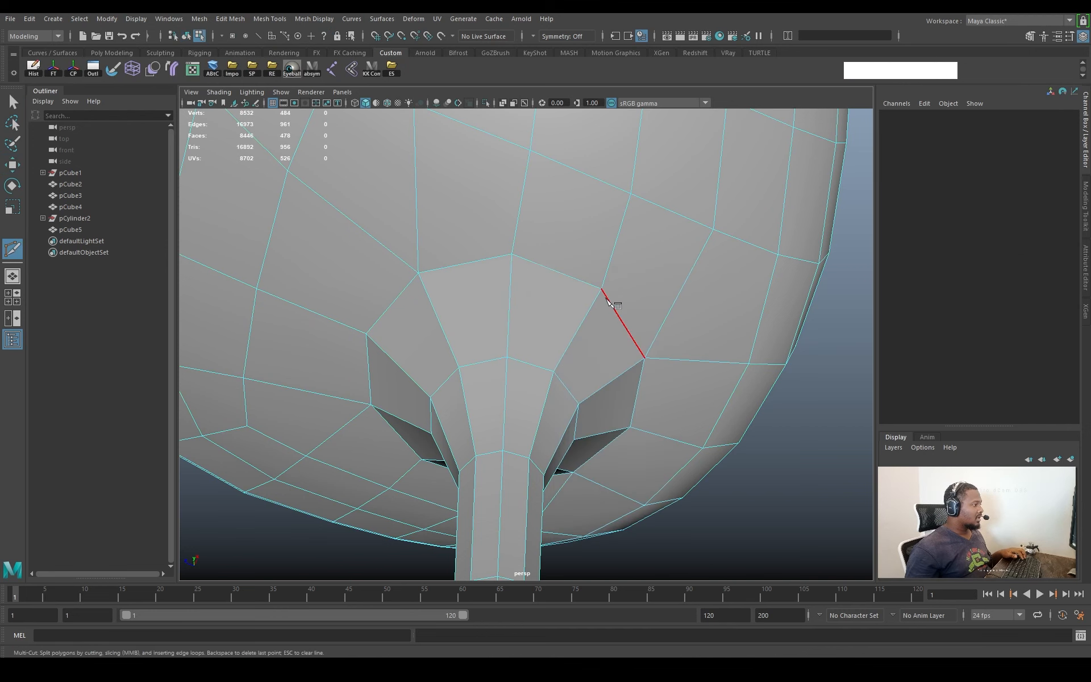
alt+drag(472, 276, 480, 227)
alt+middle_drag(480, 227, 554, 251)
key(w)
right_drag(555, 251, 536, 229)
alt+drag(536, 229, 507, 244)
alt+middle_drag(506, 244, 446, 254)
alt+drag(446, 254, 452, 221)
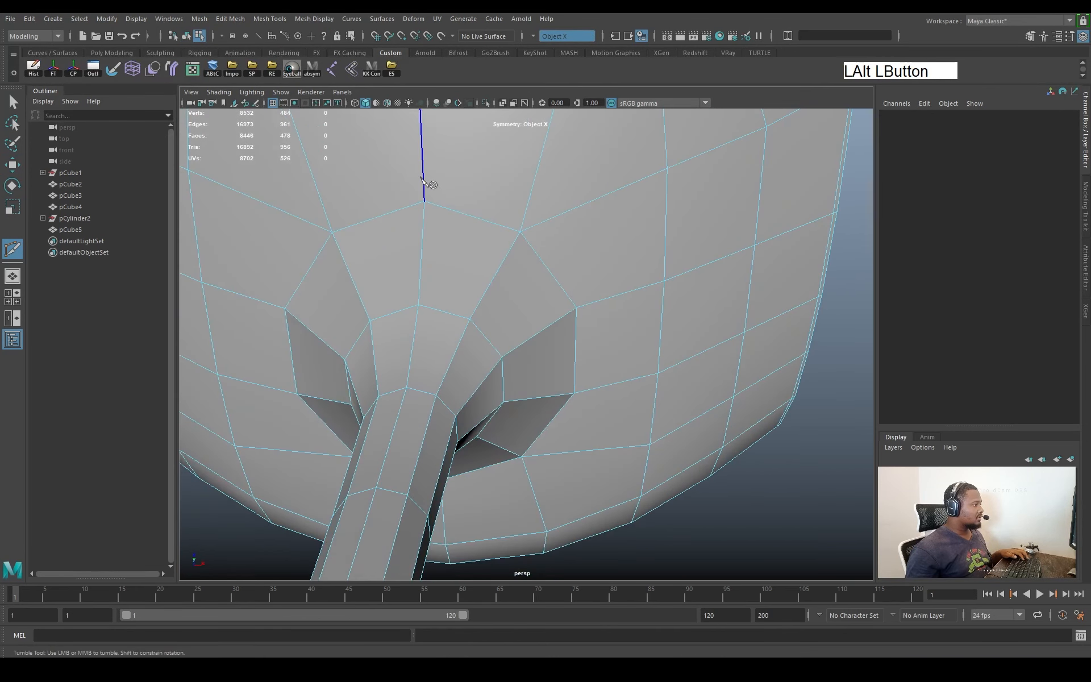
Undo the misplaced cut and cut a mirrored supporting edge path just outside the ring where the stand meets the seat
alt+middle_drag(560, 243, 504, 238)
alt+drag(504, 239, 471, 243)
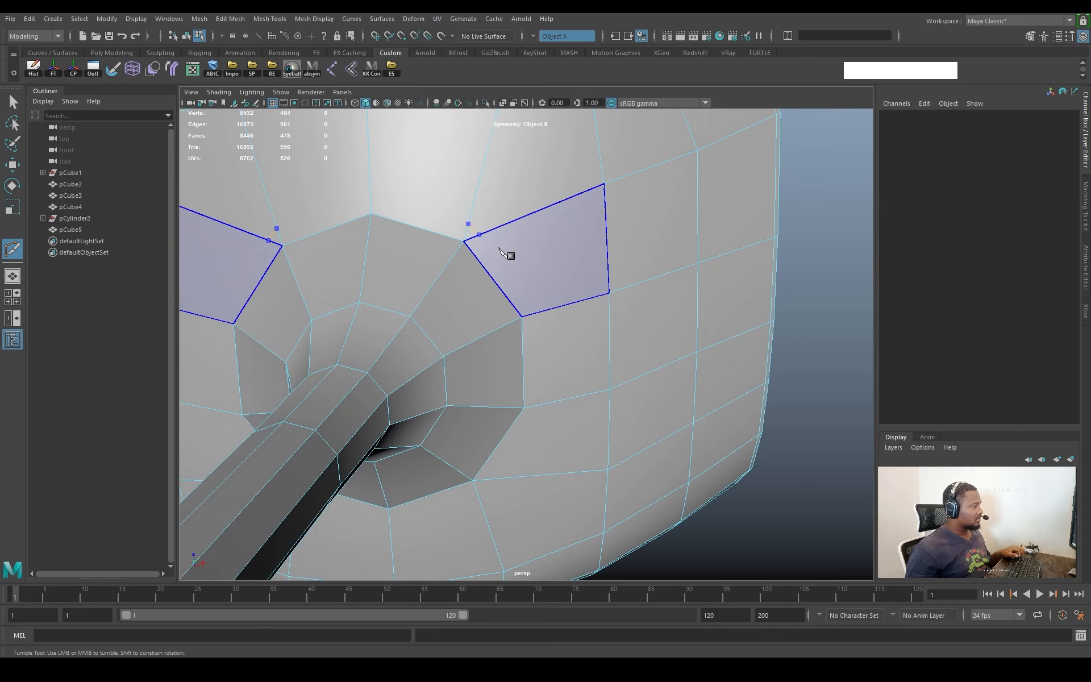
key(ctrl+z)
click(467, 233)
click(471, 237)
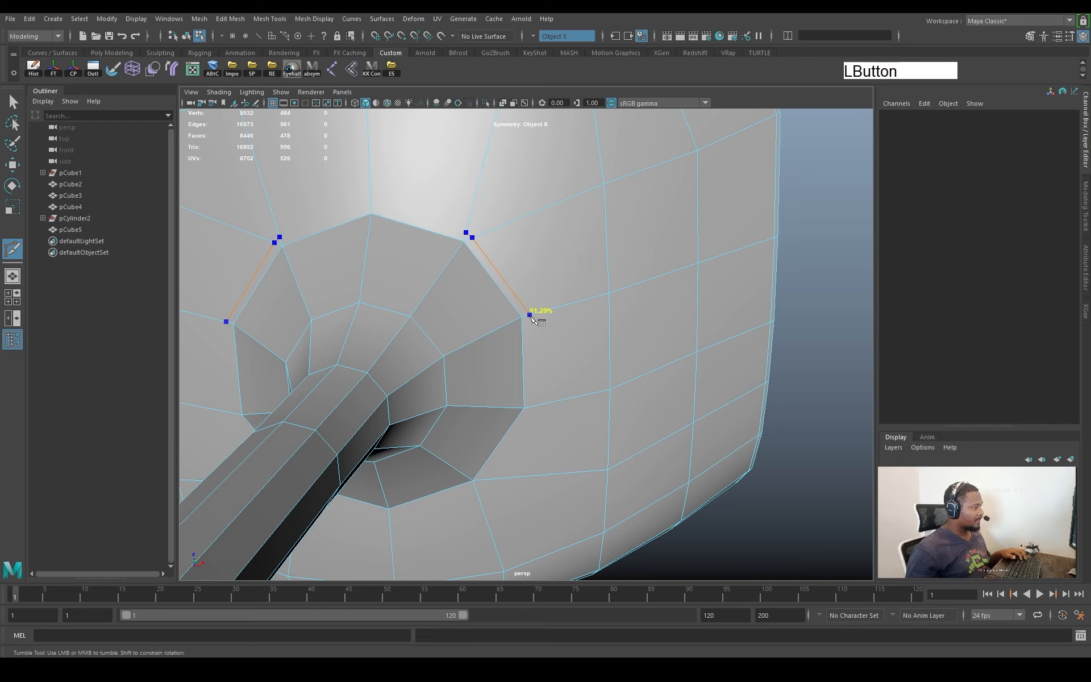
alt+drag(531, 316, 549, 407)
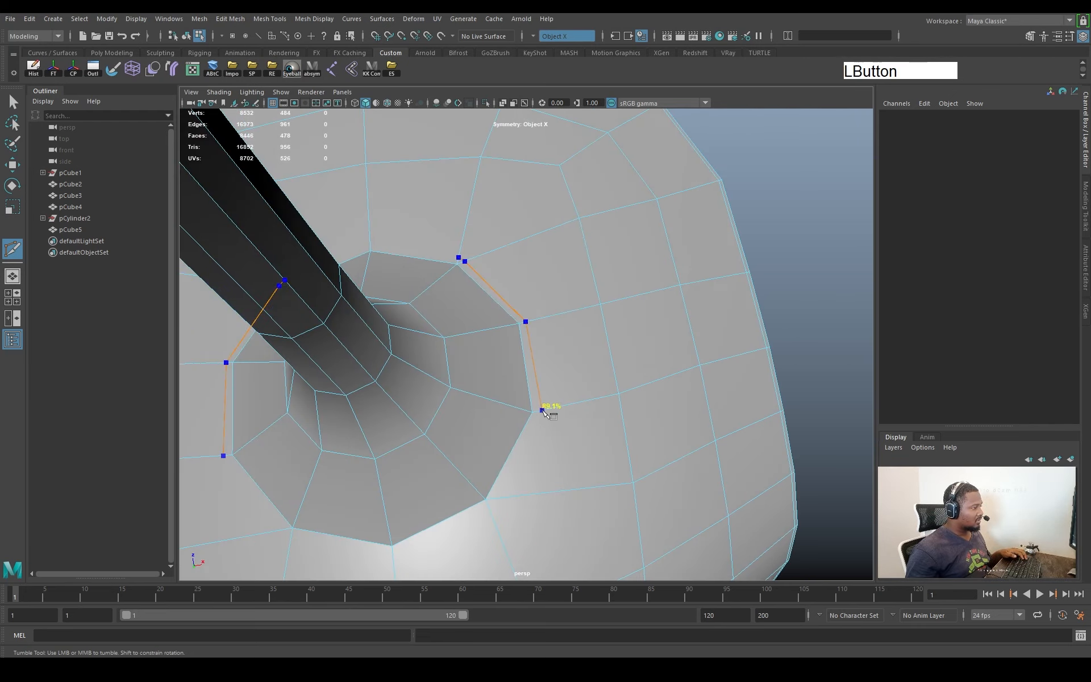
alt+middle_drag(540, 411, 551, 303)
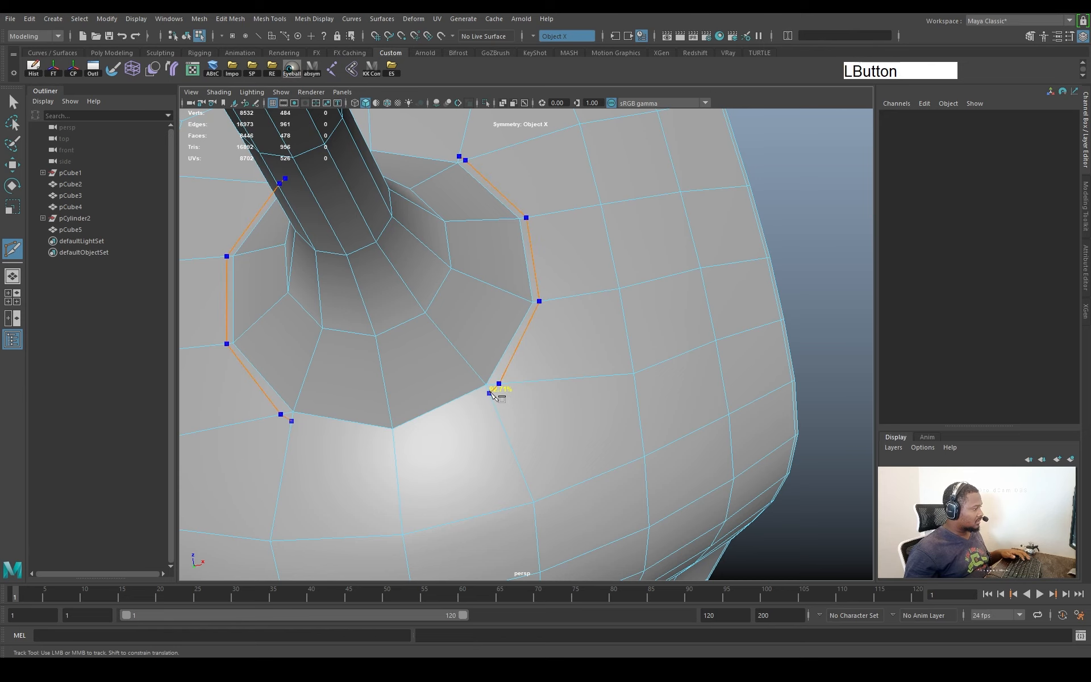
click(395, 442)
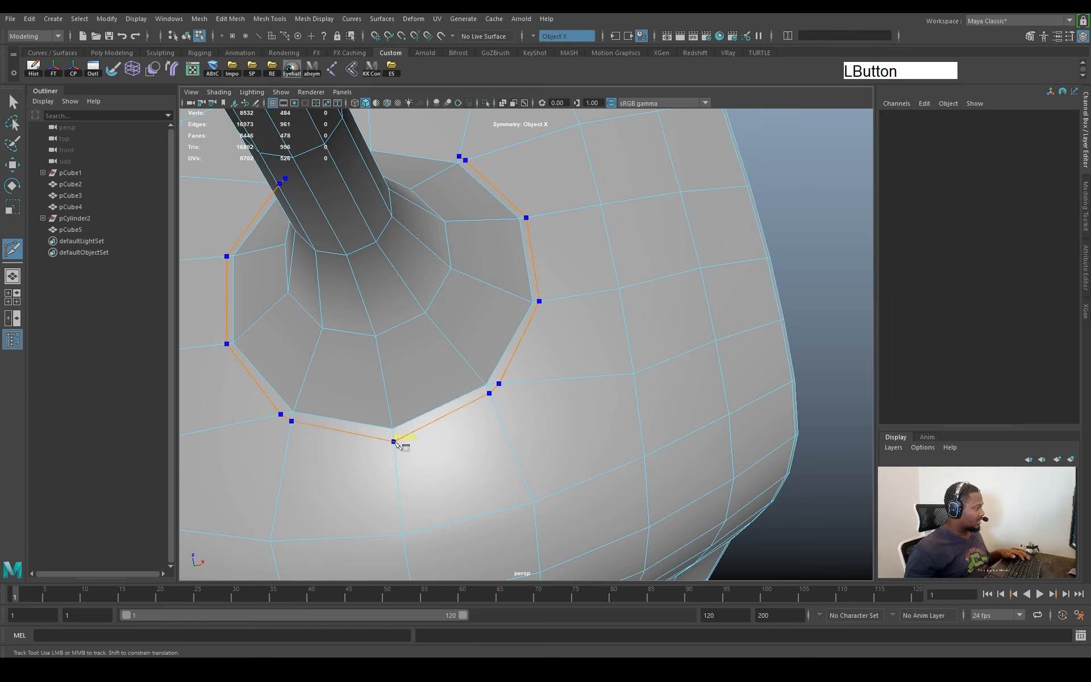
key(Return)
Turn symmetry off and cut the missing segment to close the supporting loop around the stand junction
alt+drag(464, 277, 581, 341)
right_click(499, 196)
click(499, 196)
ctrl+shift+right_click(691, 216)
shift+right_click(643, 234)
shift+right_drag(642, 235, 603, 227)
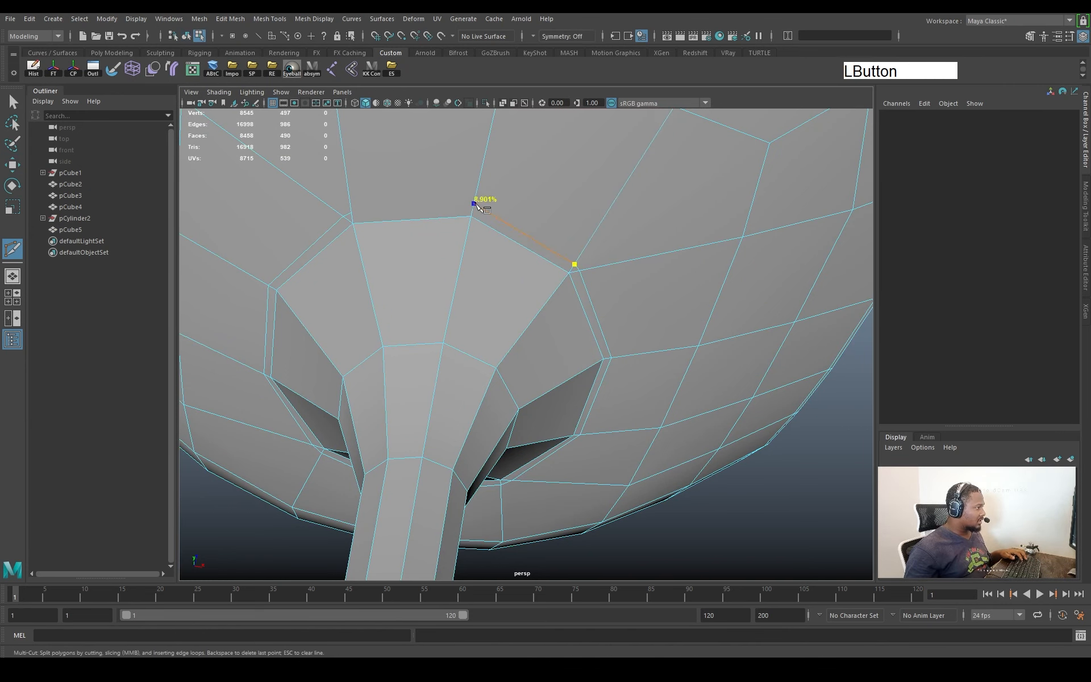
key(Return)
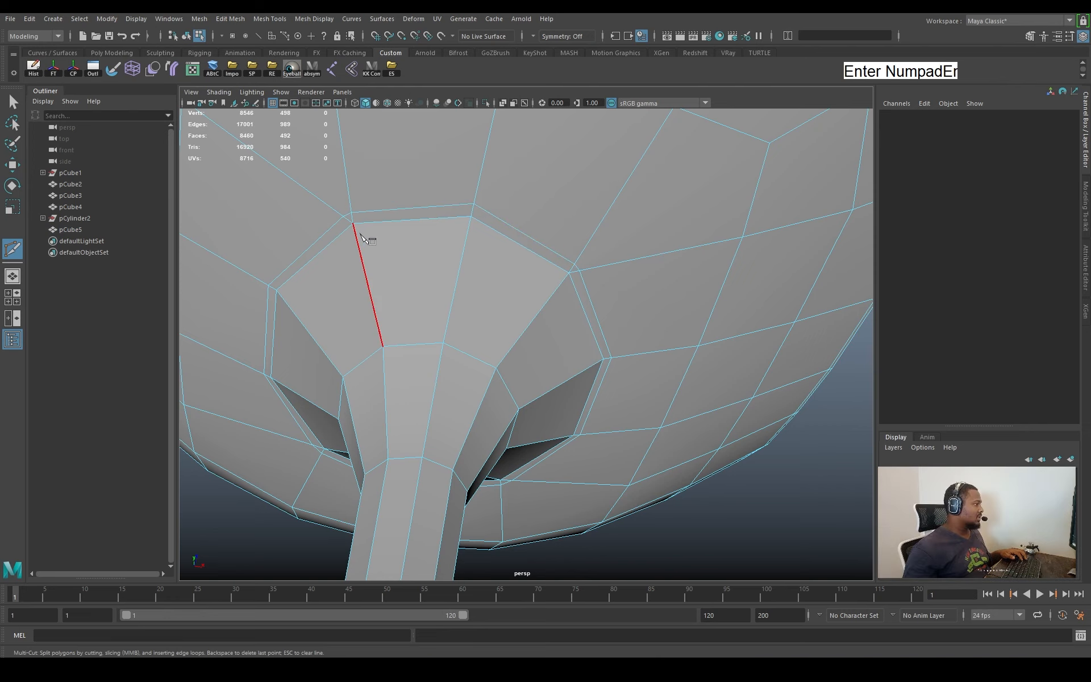
Leave the Multi-Cut tool and merge the first pair of duplicate vertices at a corner of the new supporting loop
alt+right_drag(521, 238, 455, 209)
key(w)
alt+drag(534, 290, 558, 268)
alt+right_drag(557, 267, 654, 267)
alt+drag(654, 267, 597, 250)
click(515, 177)
key(q)
right_drag(531, 188, 545, 224)
click(518, 179)
alt+drag(546, 224, 570, 236)
shift+right_drag(616, 279, 617, 206)
alt+drag(589, 304, 351, 252)
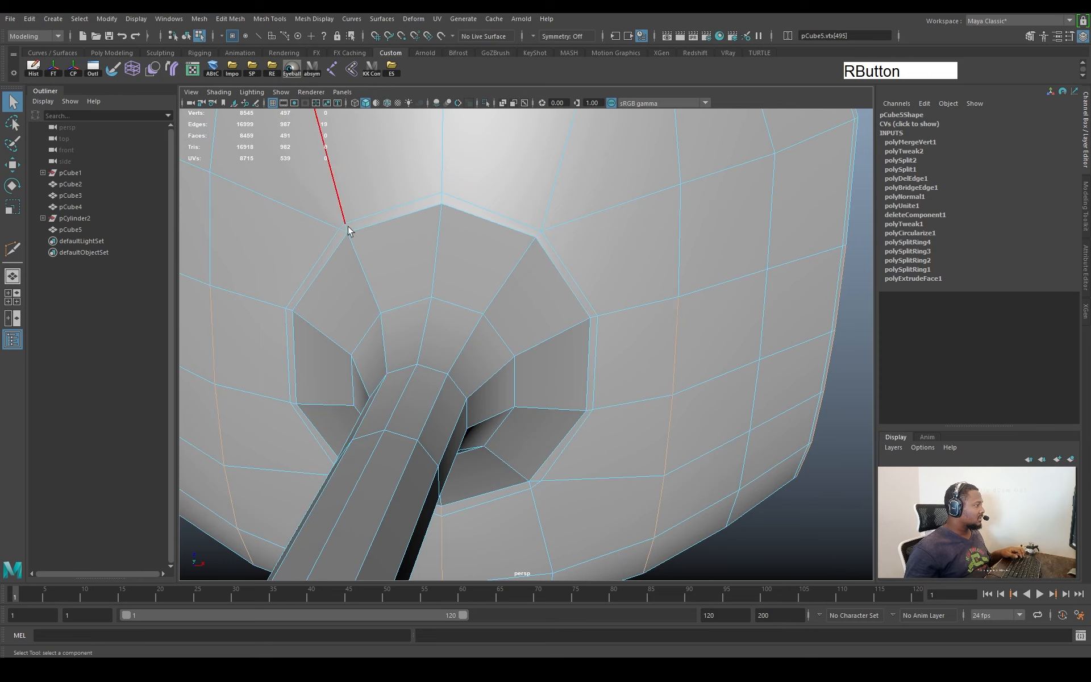
Merge the remaining duplicate vertex pairs at the other corners of the supporting loop around the junction
right_drag(343, 220, 343, 199)
alt+drag(431, 299, 432, 244)
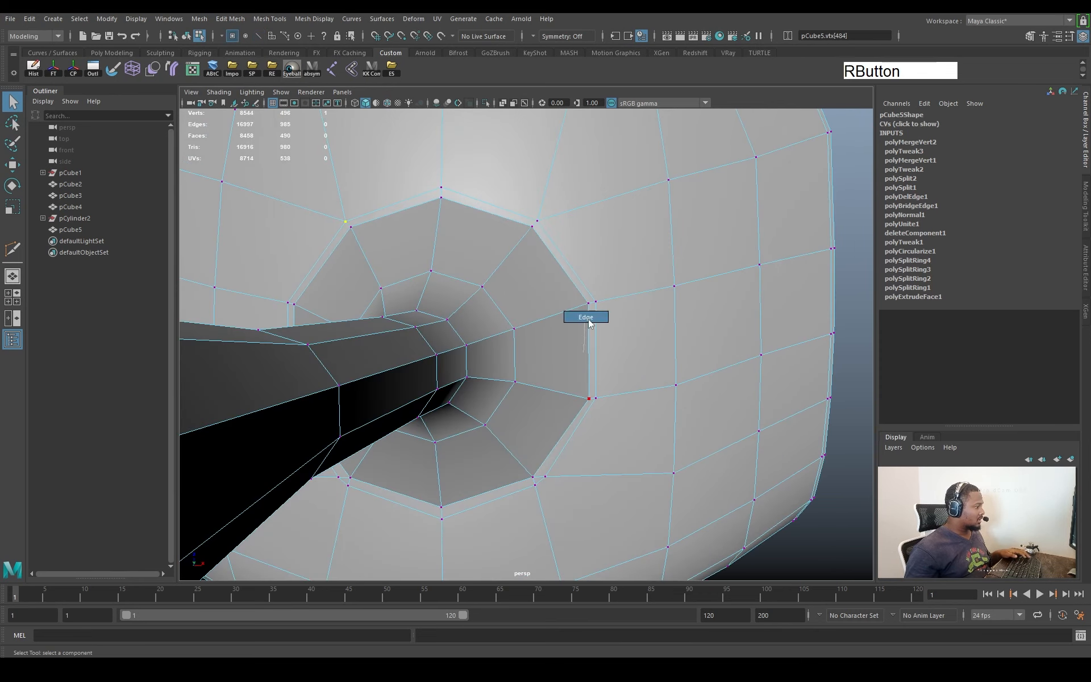
right_drag(585, 316, 586, 273)
click(541, 482)
key(g)
alt+drag(543, 434, 511, 397)
right_drag(440, 398, 444, 372)
click(429, 392)
key(g)
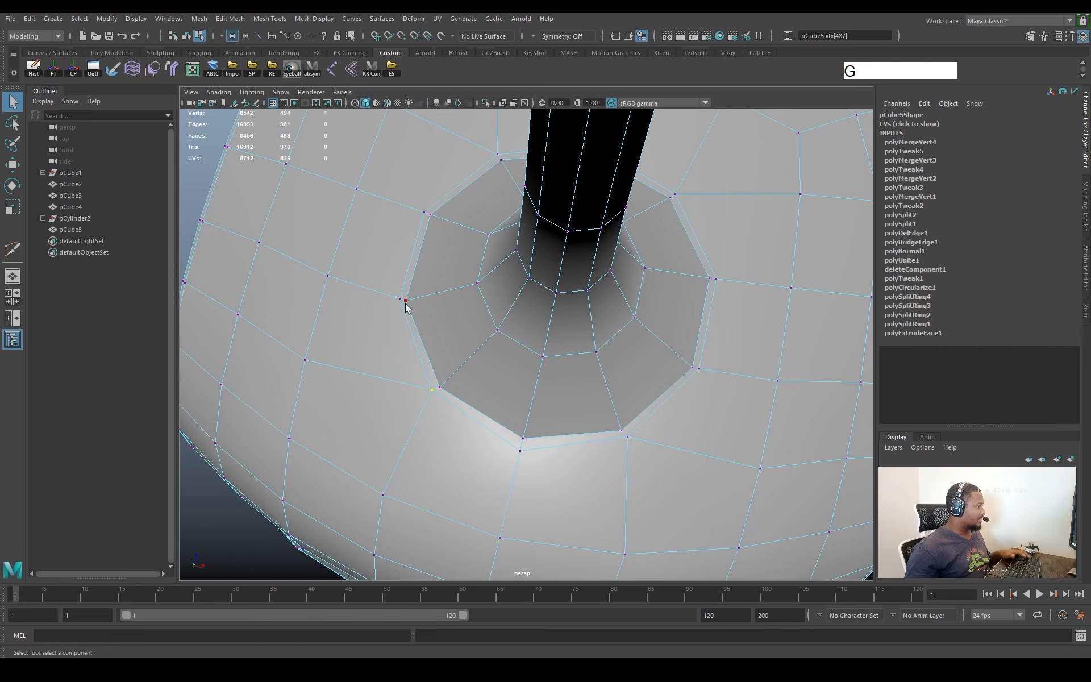
Preview the chair smoothed and inspect the seat-to-stand junction from beneath in object mode
alt+drag(481, 296, 506, 346)
key(3)
alt+right_drag(608, 346, 528, 321)
right_drag(619, 318, 668, 278)
click(712, 421)
alt+drag(713, 426, 629, 315)
click(530, 318)
right_drag(635, 289, 637, 323)
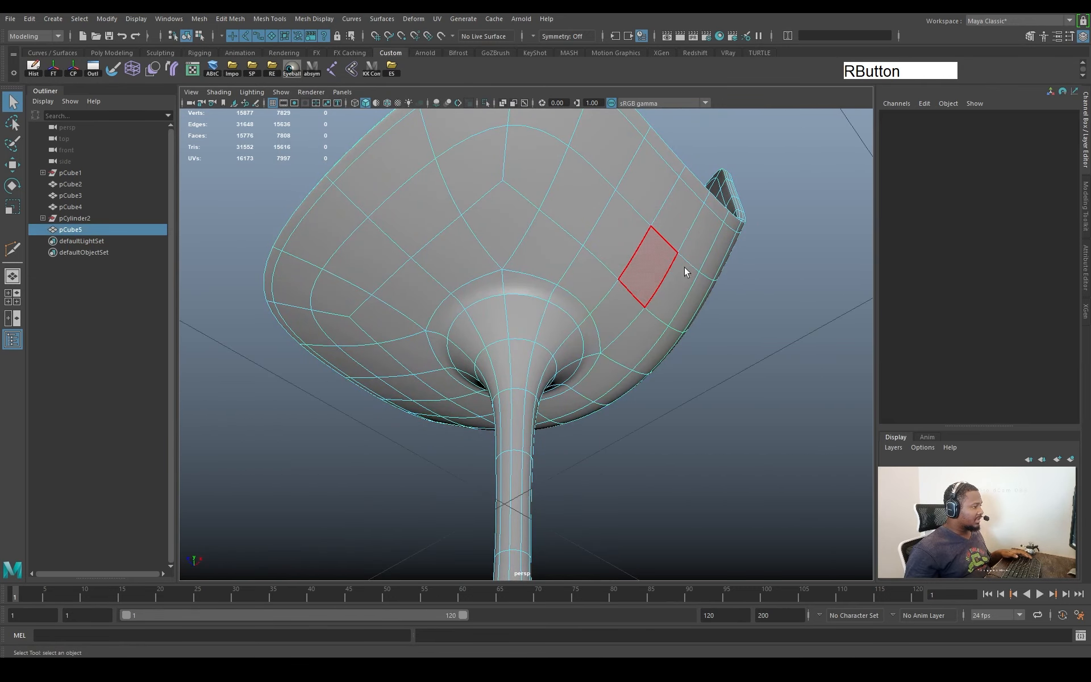
right_drag(684, 267, 710, 248)
right_drag(703, 263, 703, 267)
right_drag(726, 556, 786, 576)
click(731, 451)
alt+drag(732, 451, 557, 380)
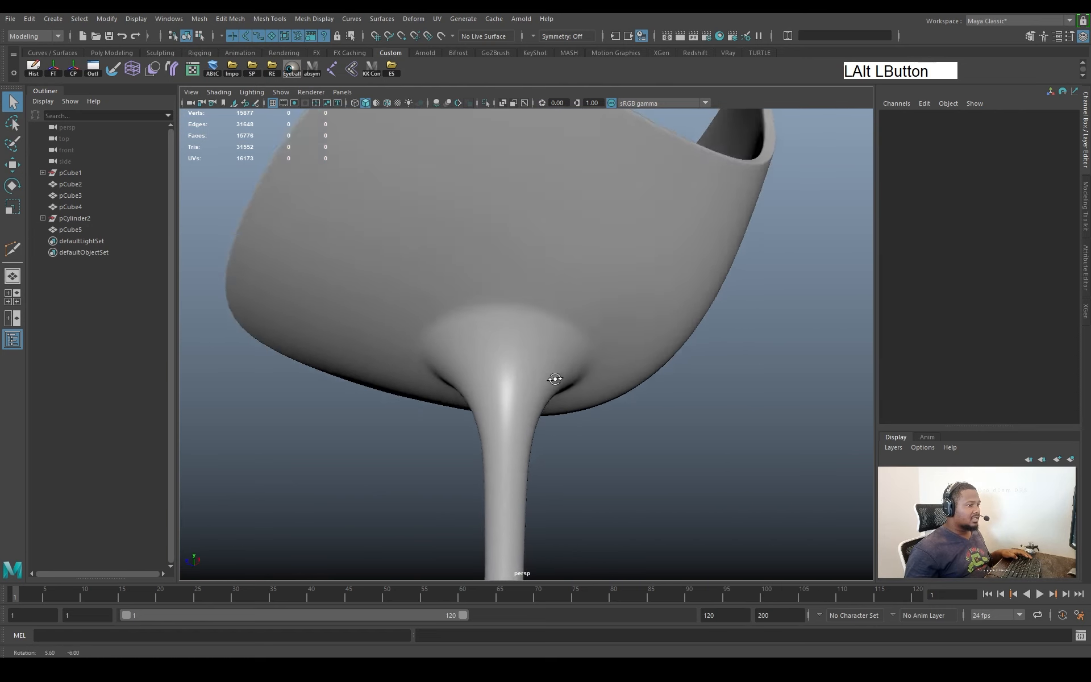
Turn off the smooth preview and insert an edge loop on the stand side of the junction ring
click(504, 326)
key(1)
alt+right_drag(504, 326, 583, 312)
alt+drag(583, 311, 560, 307)
alt+right_drag(559, 307, 600, 311)
alt+drag(600, 312, 609, 258)
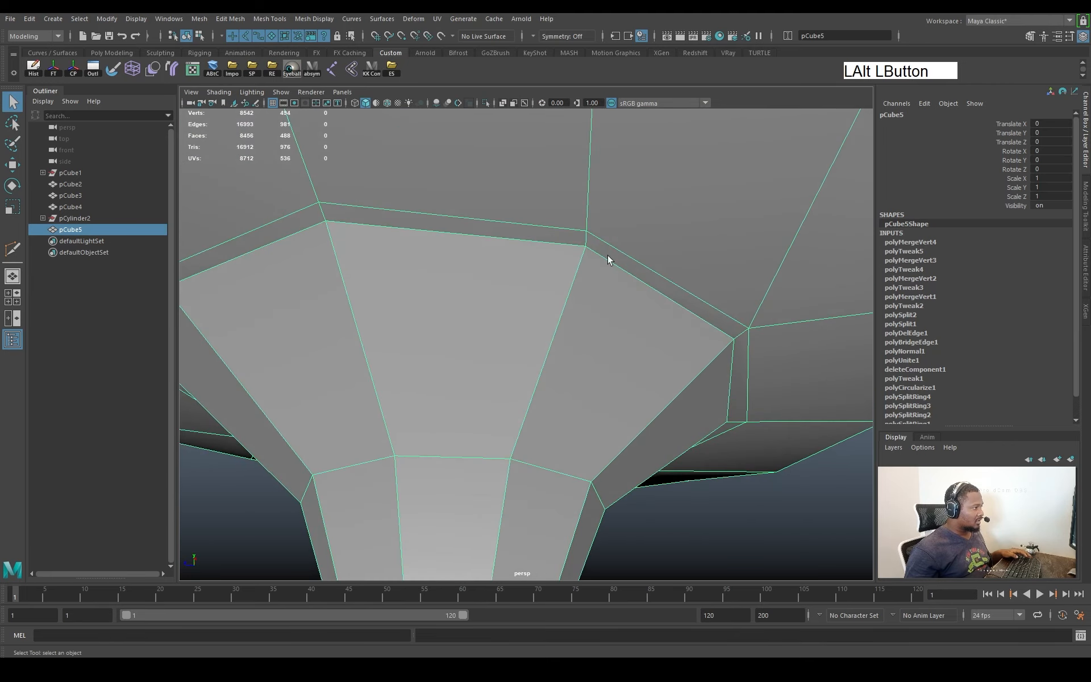
shift+right_drag(607, 259, 545, 279)
drag(587, 258, 581, 261)
Delete the middle edge loop between the two supporting loops to leave a single band of faces
alt+right_drag(641, 271, 597, 269)
alt+drag(597, 269, 568, 275)
alt+right_drag(568, 275, 762, 392)
key(w)
shift+right_drag(667, 268, 597, 360)
alt+drag(597, 360, 438, 268)
Select the band of faces around the junction and extrude it inward about 0.118 with Keep Faces Together on
key(q)
key(F11)
click(465, 277)
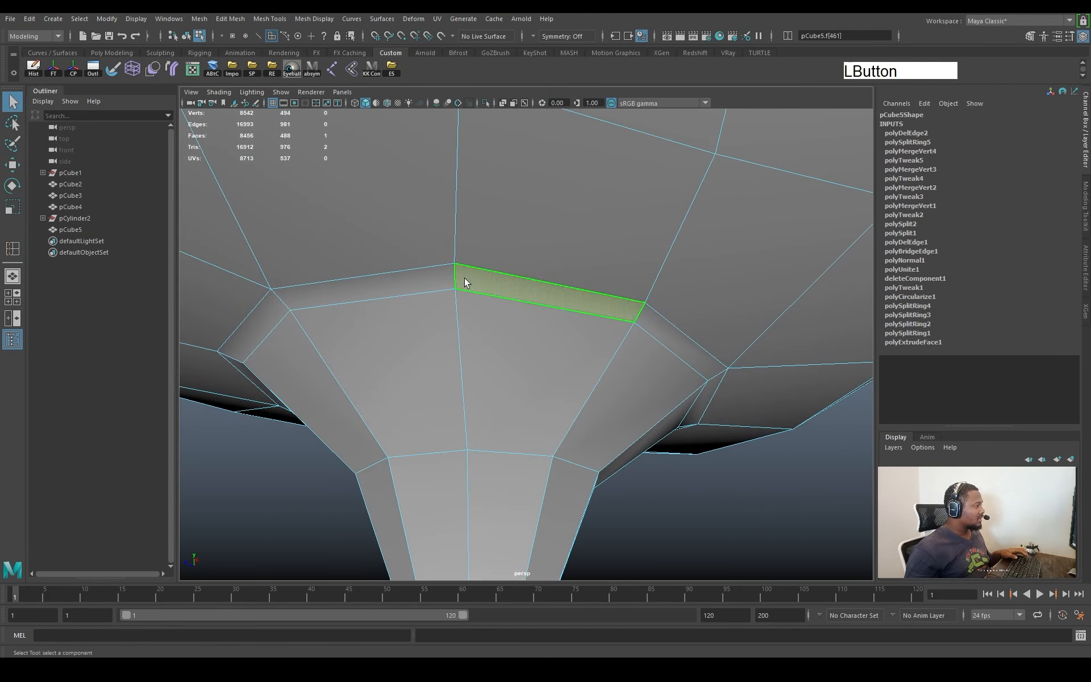
shift+double_click(452, 284)
shift+right_drag(696, 324, 695, 356)
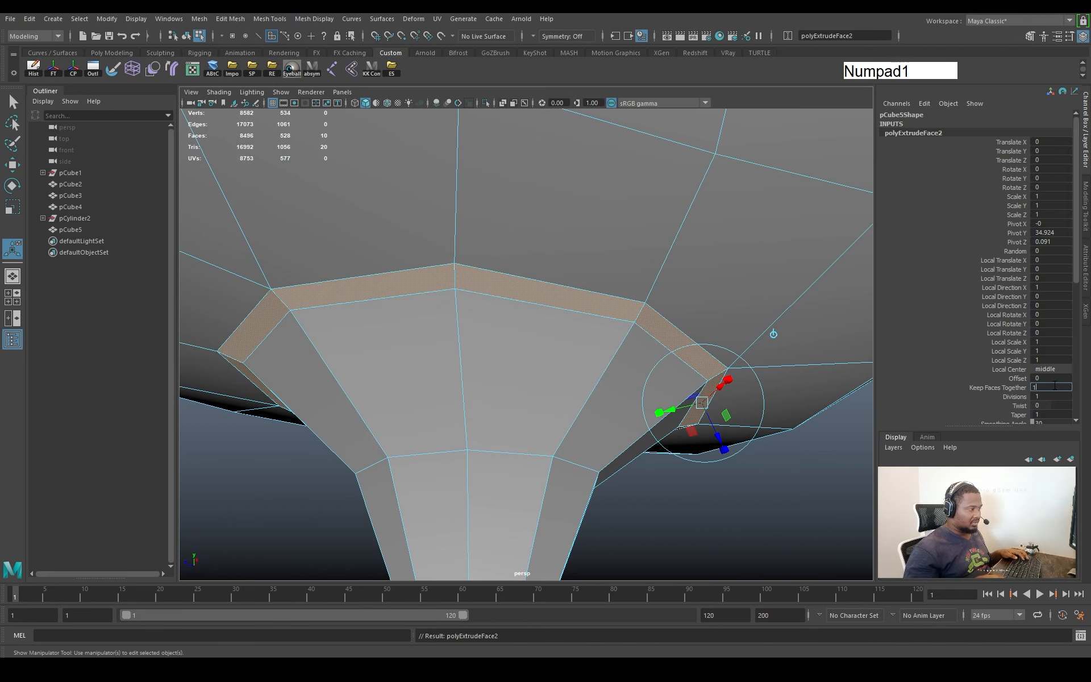
drag(725, 441, 715, 435)
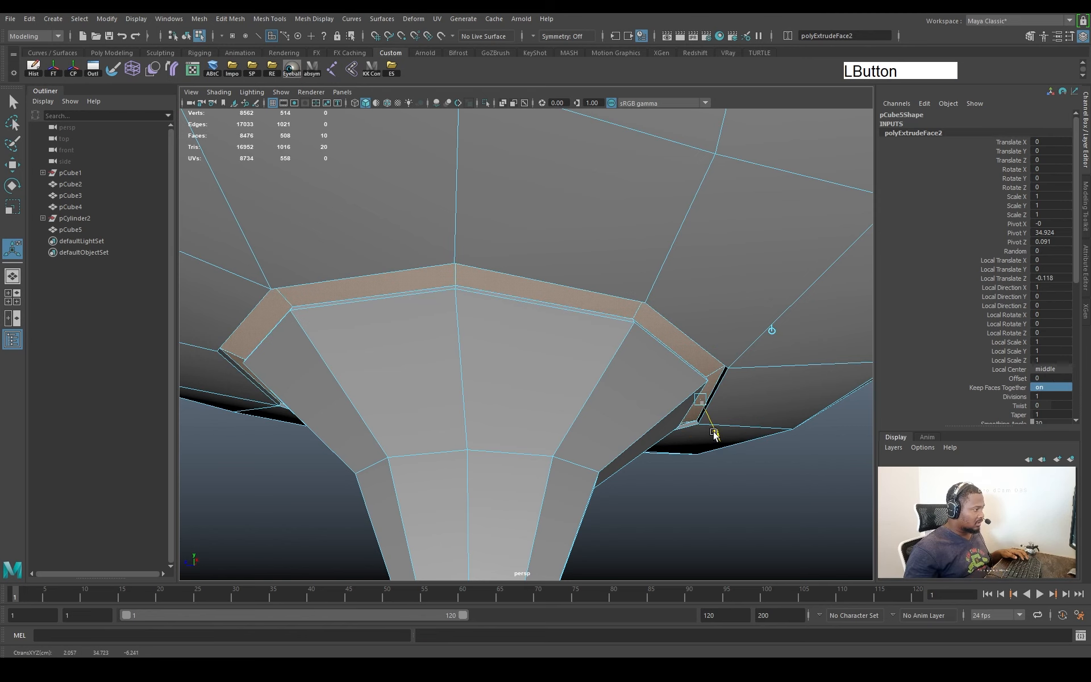
Examine the extruded groove around the stand junction with the smooth preview on, and return to the unsmoothed mesh
key(3)
key(q)
right_drag(608, 299, 659, 256)
click(729, 435)
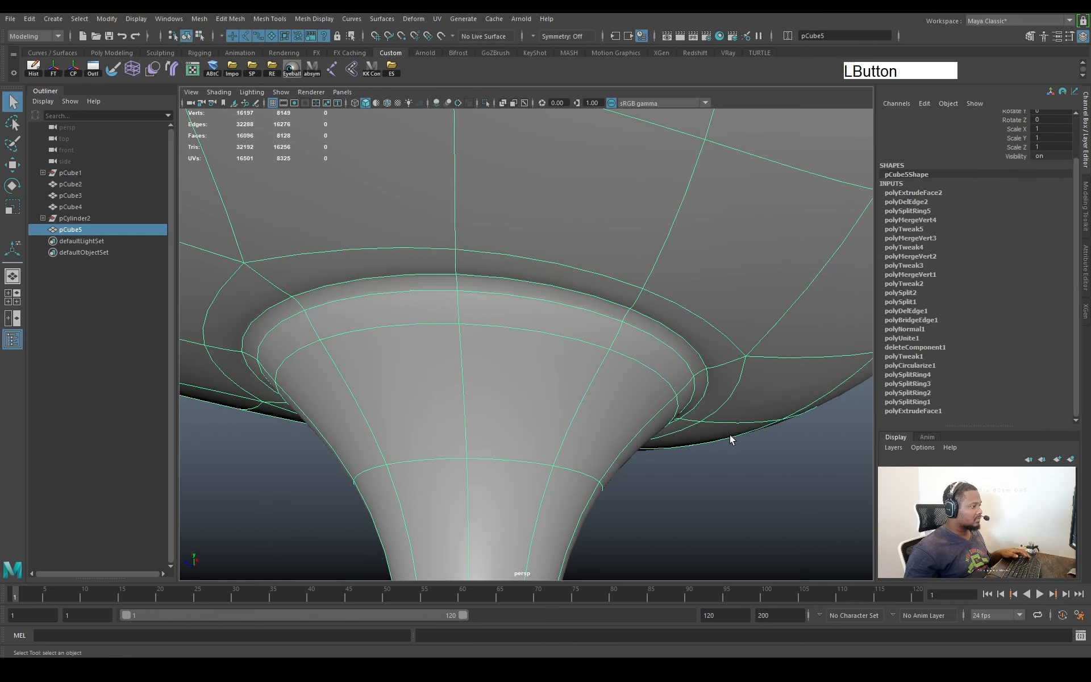
alt+right_drag(730, 436, 638, 394)
click(639, 396)
alt+drag(588, 377, 536, 362)
alt+right_drag(537, 361, 647, 370)
alt+drag(648, 369, 659, 330)
click(614, 315)
key(1)
Insert two supporting edge loops along the groove at the stand junction and turn the smooth preview on
alt+right_drag(614, 314, 668, 302)
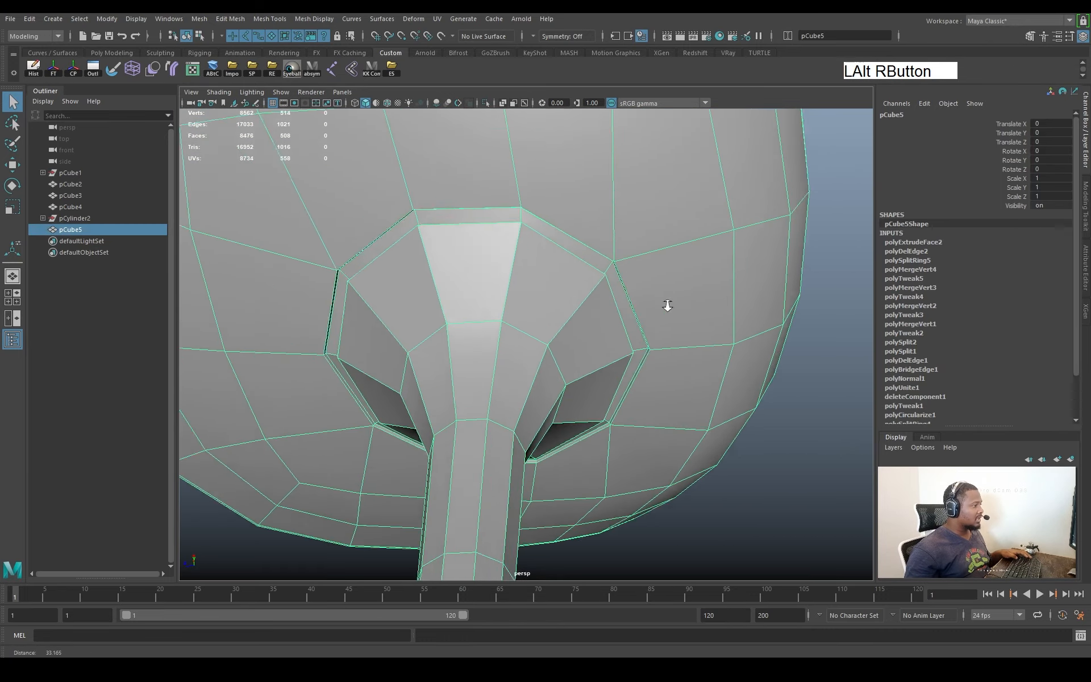
alt+drag(667, 301, 620, 343)
alt+middle_drag(621, 343, 611, 300)
alt+drag(611, 300, 618, 322)
alt+right_drag(619, 321, 663, 326)
alt+drag(663, 326, 661, 311)
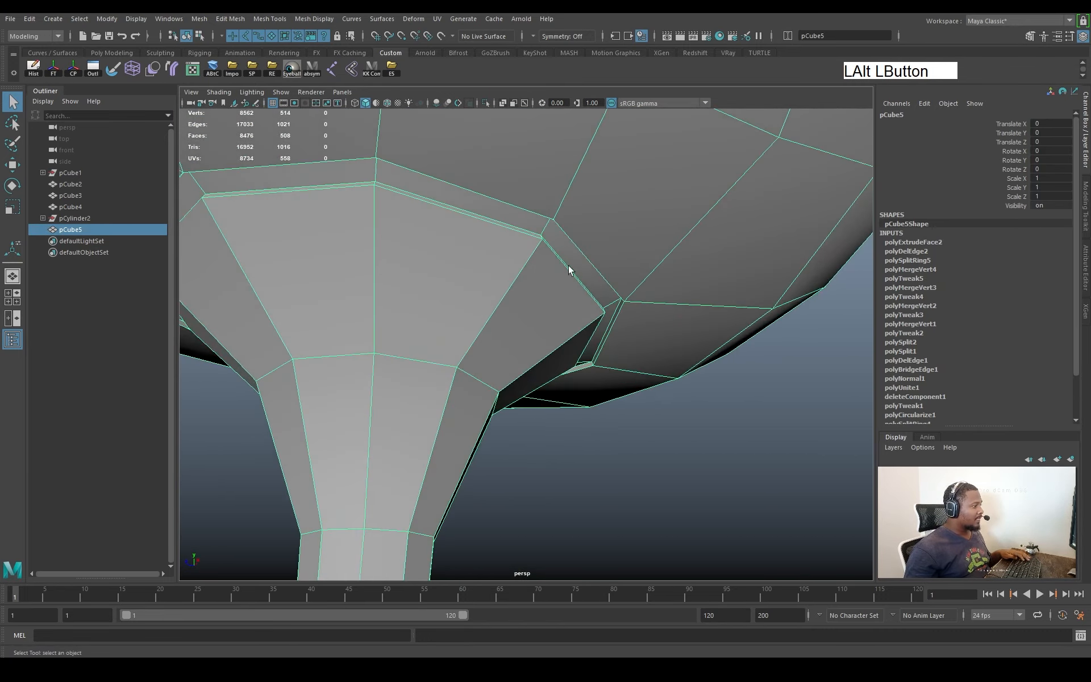
right_drag(569, 268, 544, 227)
scroll(654, 272, down, 3)
right_drag(587, 186, 652, 224)
key(3)
alt+drag(618, 261, 587, 261)
key(1)
shift+right_drag(605, 206, 529, 224)
drag(509, 227, 511, 221)
key(3)
key(w)
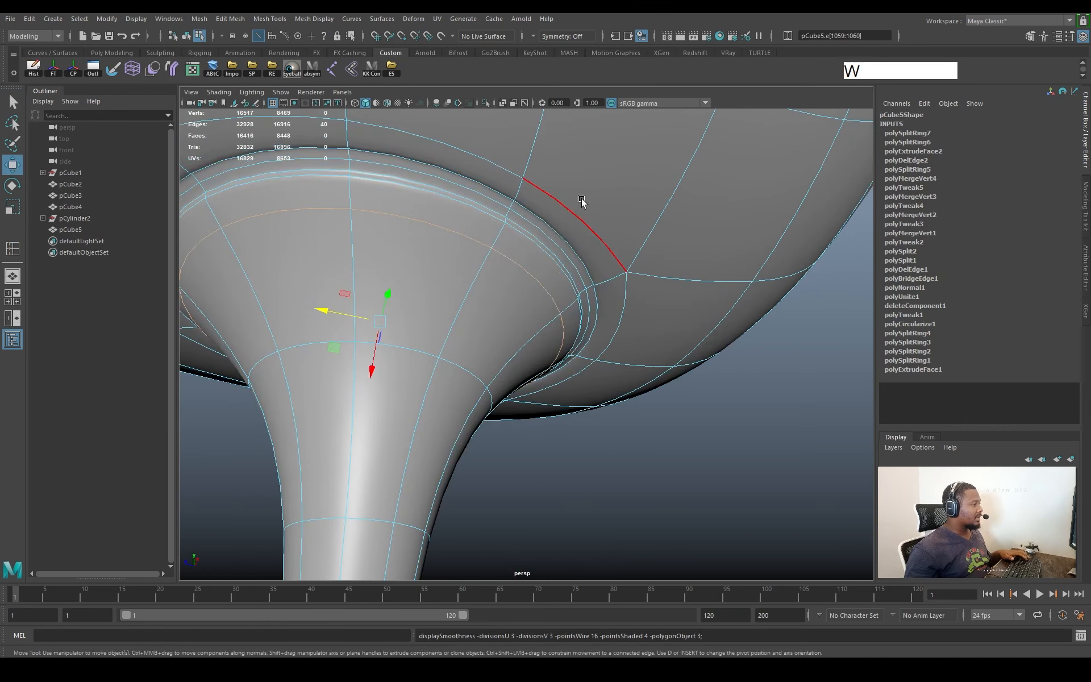
Return to object mode, review the whole smoothed chair, and show the wireframe over the shading down to the base
right_drag(582, 202, 636, 183)
click(689, 432)
alt+right_drag(544, 299, 572, 328)
alt+drag(571, 328, 335, 92)
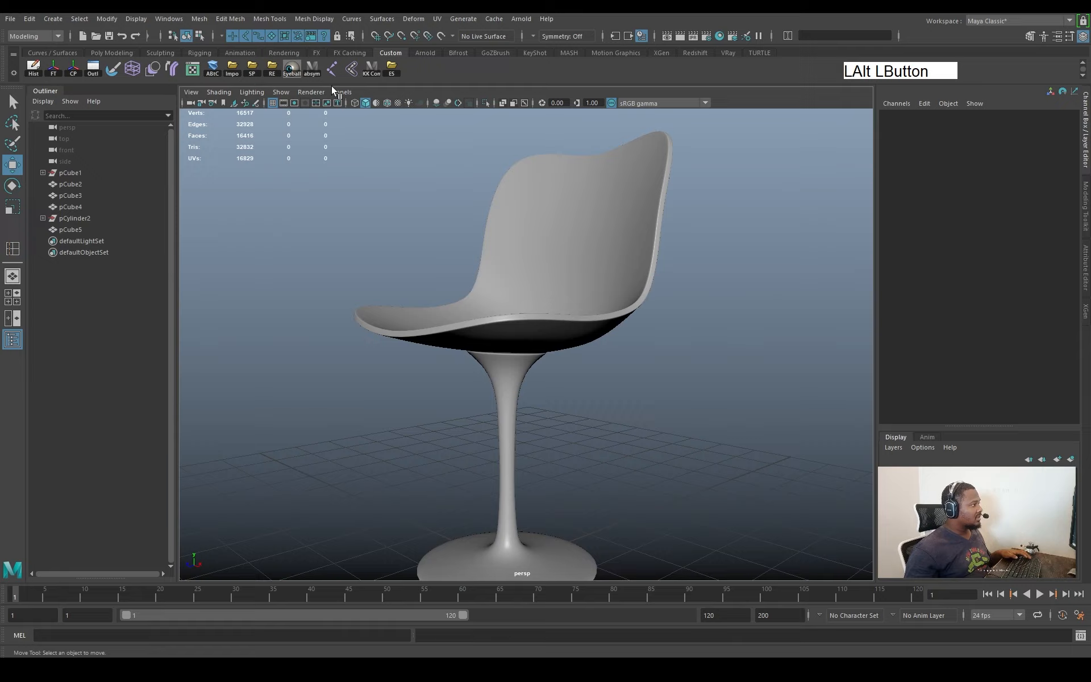
click(387, 103)
alt+right_drag(534, 318, 568, 324)
mouse_move(568, 324)
alt+mouse_down()
mouse_move(653, 297)
mouse_move(828, 298)
mouse_move(741, 262)
mouse_move(587, 288)
mouse_move(599, 336)
alt+mouse_up()
alt+middle_drag(599, 336, 654, 311)
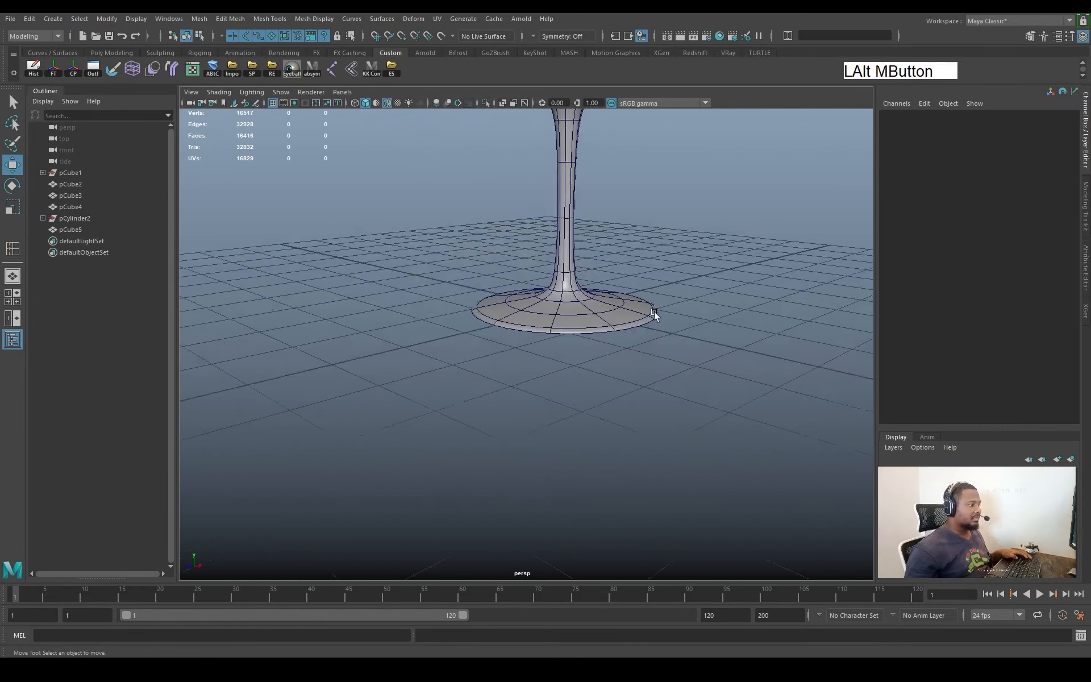
Turn off the smooth preview and insert a supporting edge loop on the base's upper surface near its rim
alt+drag(654, 312, 638, 361)
click(585, 309)
key(1)
alt+right_drag(585, 309, 602, 356)
alt+drag(602, 356, 660, 374)
shift+right_drag(660, 374, 614, 388)
alt+right_drag(614, 388, 618, 370)
drag(619, 375, 640, 402)
Insert two supporting edge loops on the side of the base's rim, near its upper and lower edges
alt+middle_drag(640, 402, 595, 358)
alt+right_drag(596, 359, 539, 280)
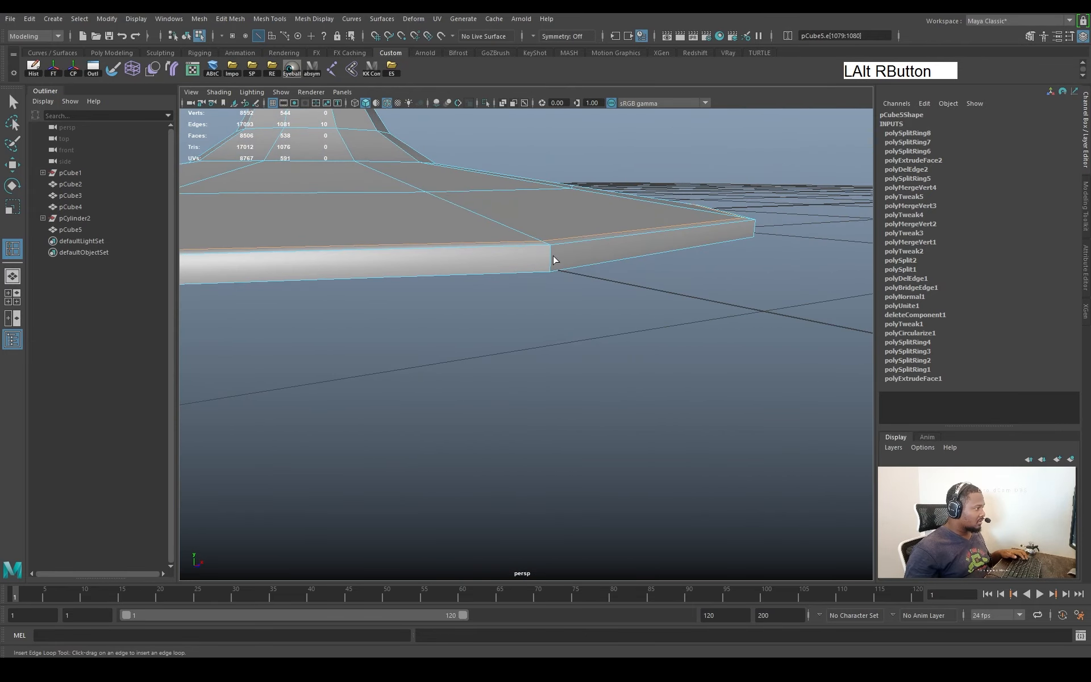
drag(550, 251, 623, 239)
click(550, 263)
key(w)
Extrude the base's lower border edges with Keep Faces Together on and scale them inward to form a narrow lip
alt+drag(711, 196, 676, 221)
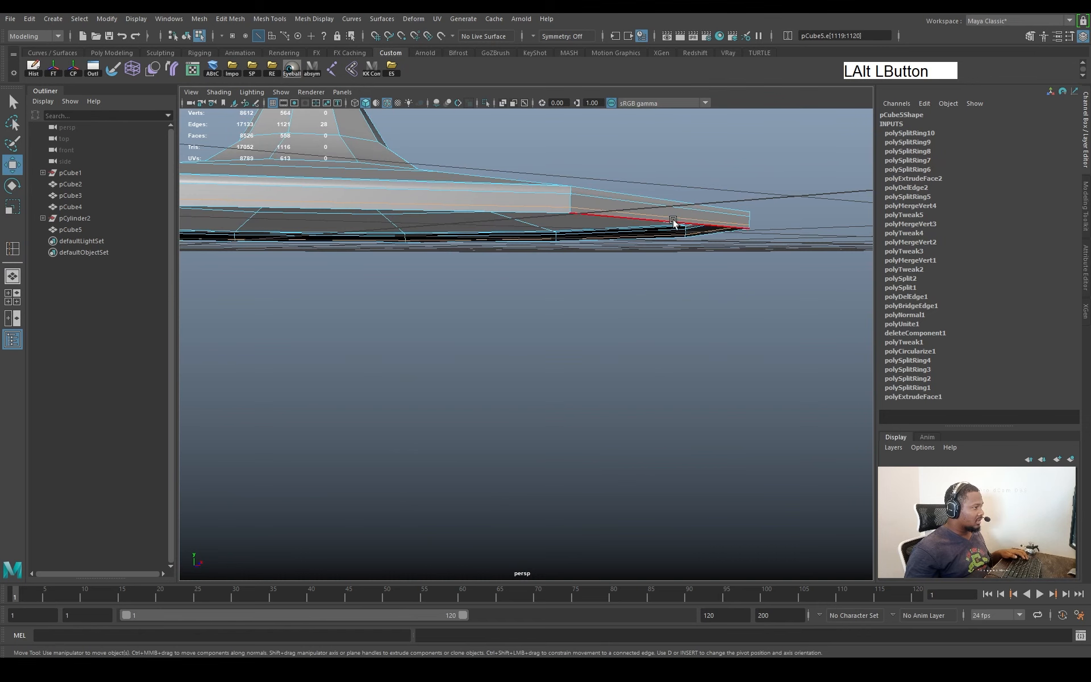
shift+right_drag(778, 259, 763, 295)
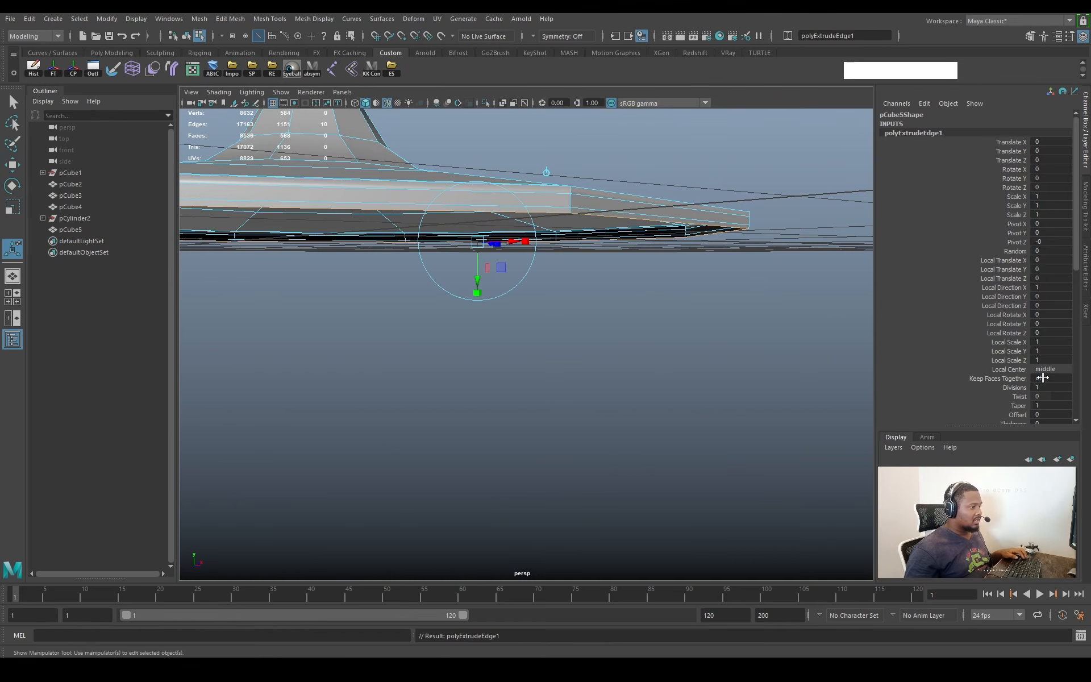
text(1)
key(Return)
alt+drag(354, 378, 297, 288)
key(w)
key(r)
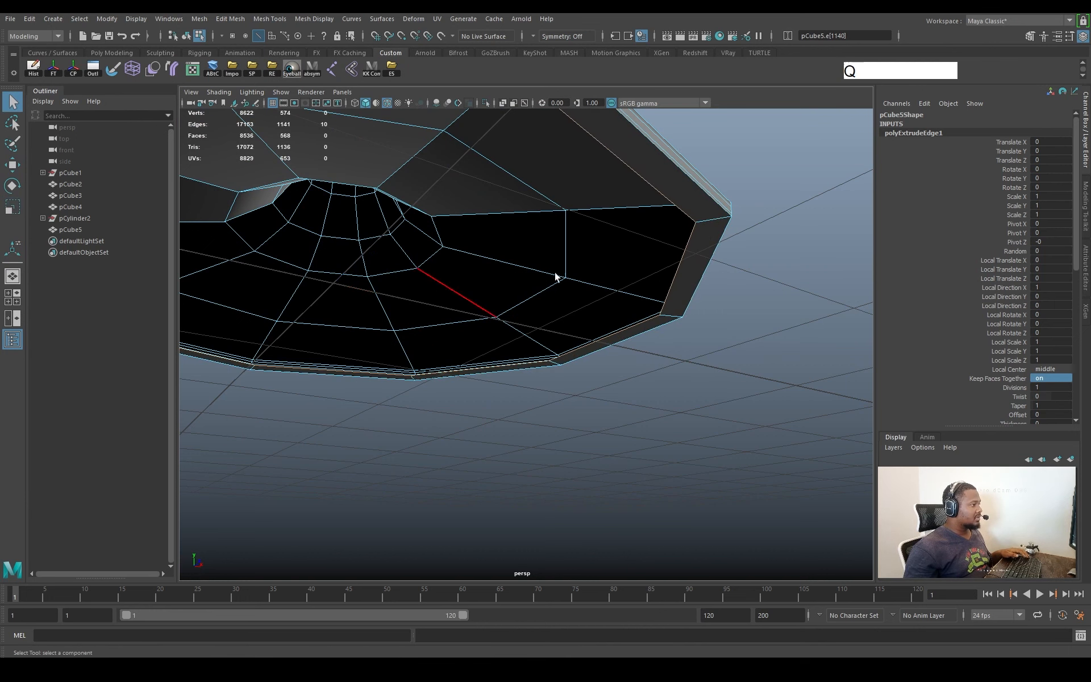
Insert a supporting edge loop on the underside lip close to the base's outer edge
right_drag(717, 174, 723, 170)
drag(717, 174, 752, 213)
shift+right_drag(778, 211, 687, 242)
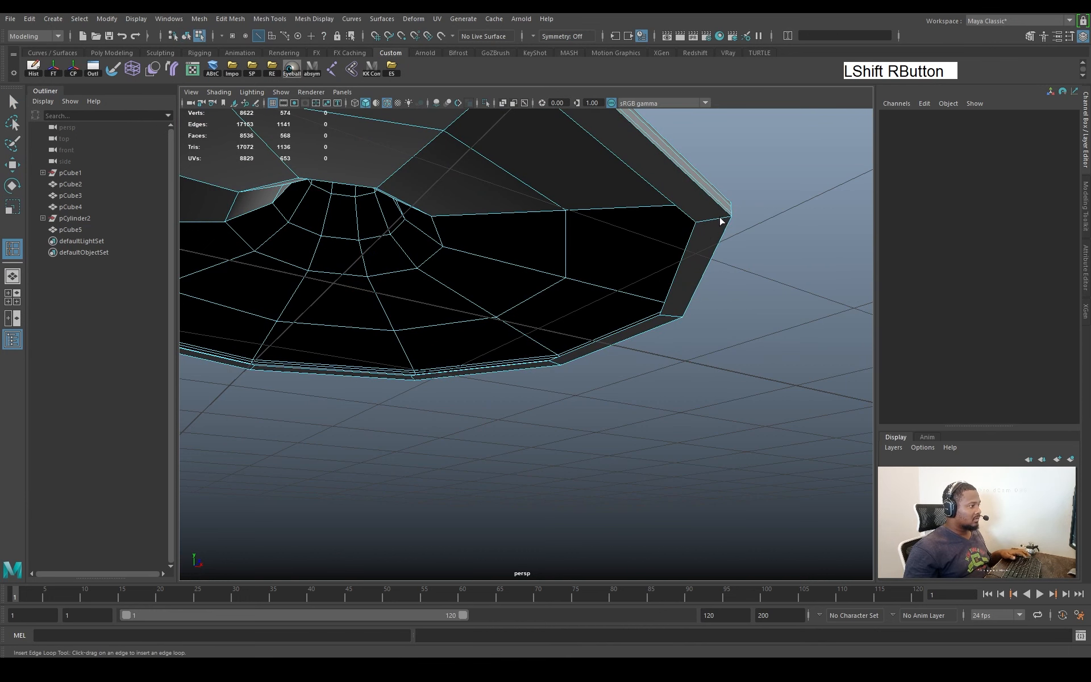
drag(717, 218, 722, 216)
right_drag(657, 190, 710, 171)
alt+drag(710, 171, 578, 226)
Select the inner border edge loop of the lip and fill the hole under the base
click(616, 257)
key(1)
right_drag(616, 257, 601, 240)
double_click(601, 240)
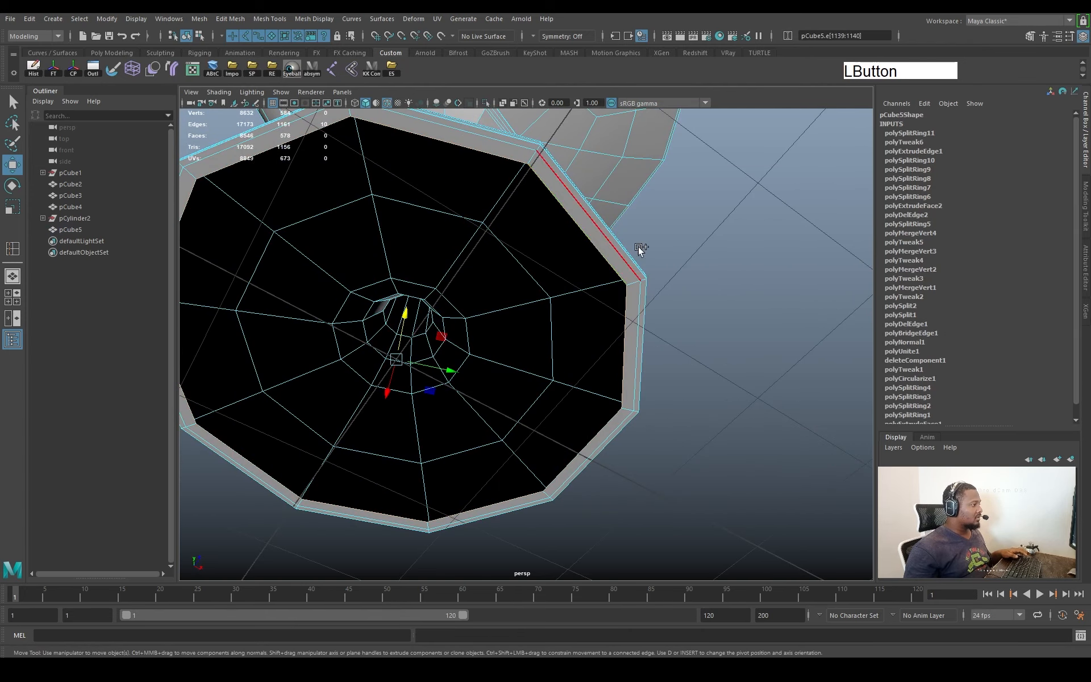
shift+right_drag(699, 249, 685, 397)
Select the cap face under the base and poke it into triangles meeting at the center
alt+drag(554, 342, 516, 327)
right_drag(517, 327, 518, 372)
click(518, 372)
shift+right_drag(757, 317, 677, 360)
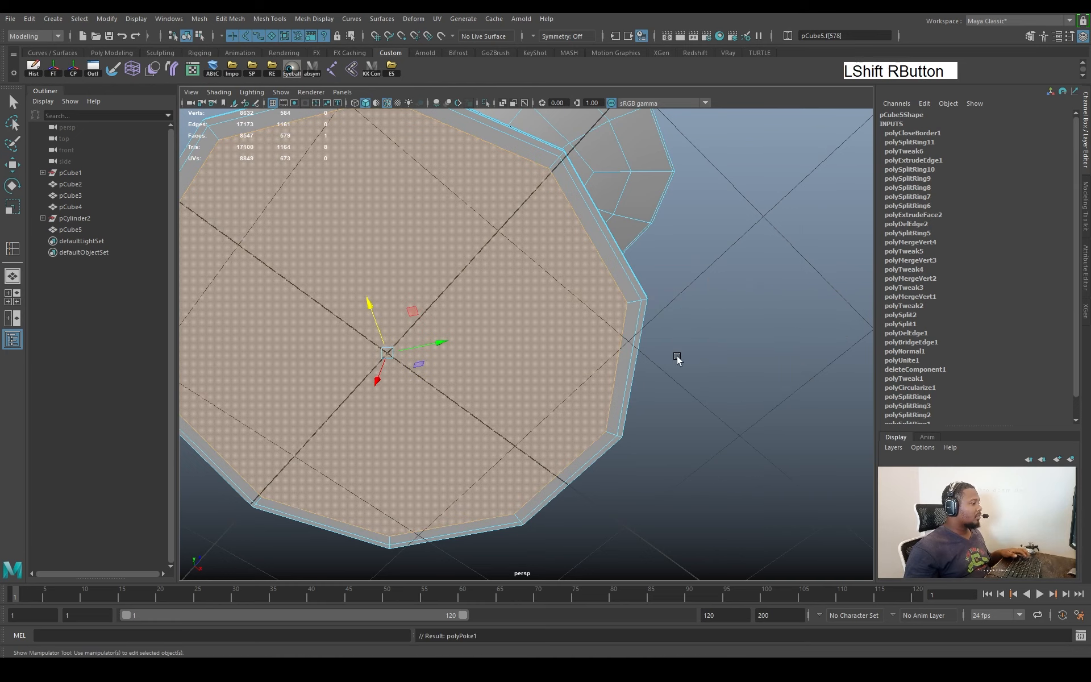
alt+drag(677, 360, 578, 261)
Return to object mode, turn on the smooth preview, and inspect the base from below and above
right_drag(577, 258, 636, 227)
click(660, 244)
click(580, 278)
key(3)
click(643, 284)
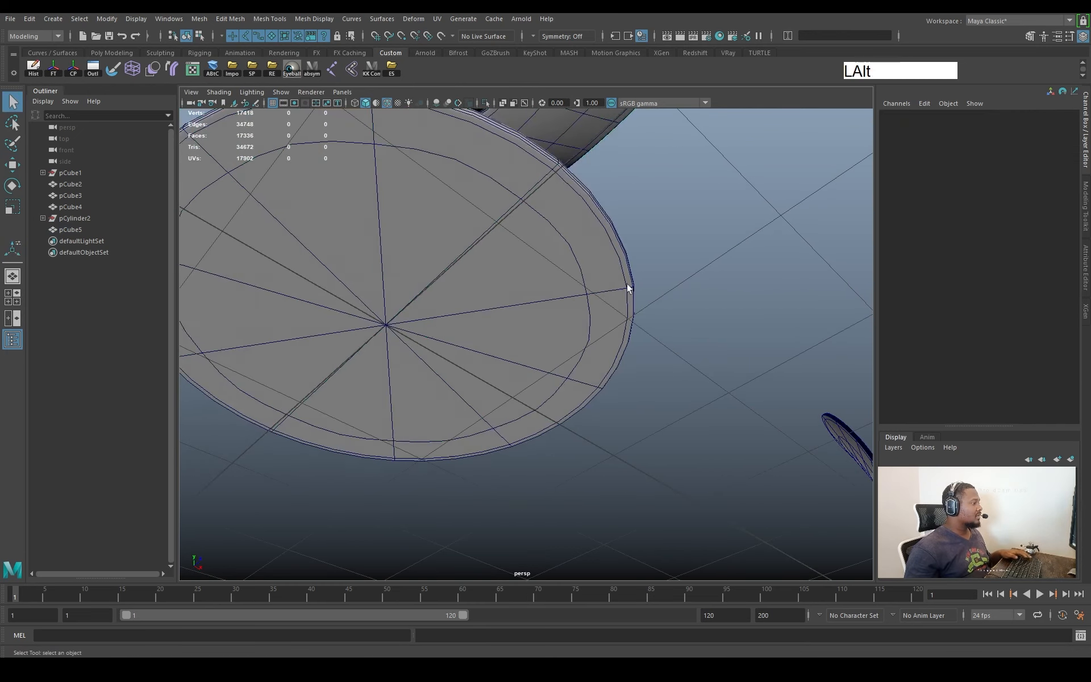
alt+drag(629, 286, 591, 335)
alt+right_drag(592, 335, 500, 320)
alt+drag(500, 319, 506, 259)
alt+right_drag(506, 259, 499, 280)
alt+drag(500, 280, 558, 353)
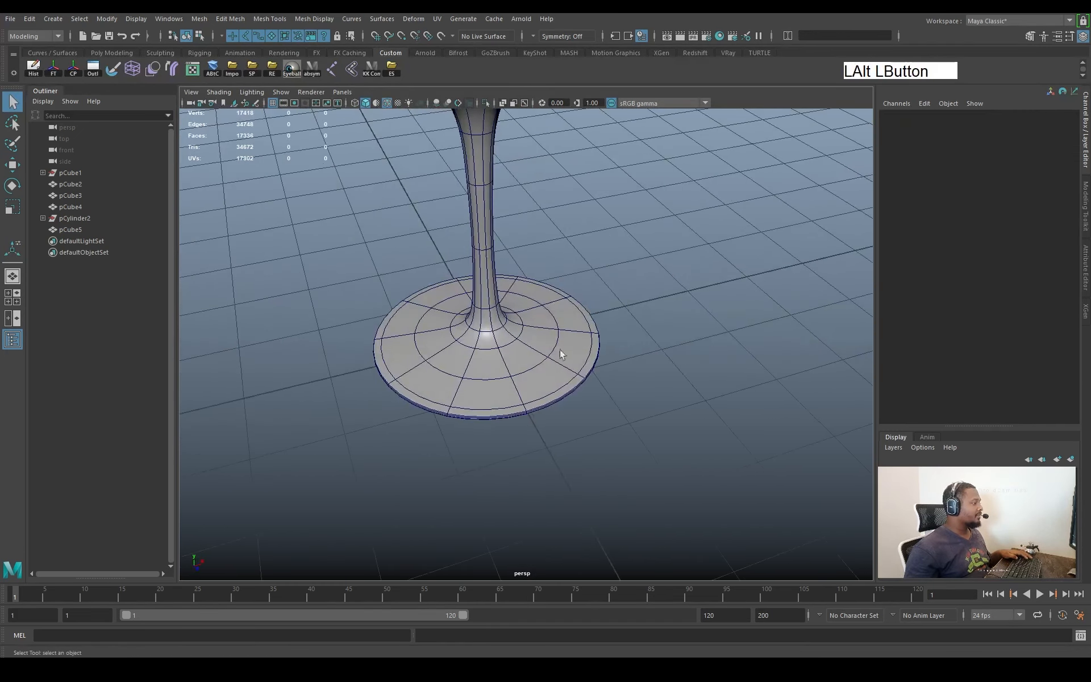
Hide the wireframe over the shading and look over the smoothed stand and seat
click(387, 106)
alt+middle_drag(529, 341, 538, 436)
alt+drag(538, 436, 540, 397)
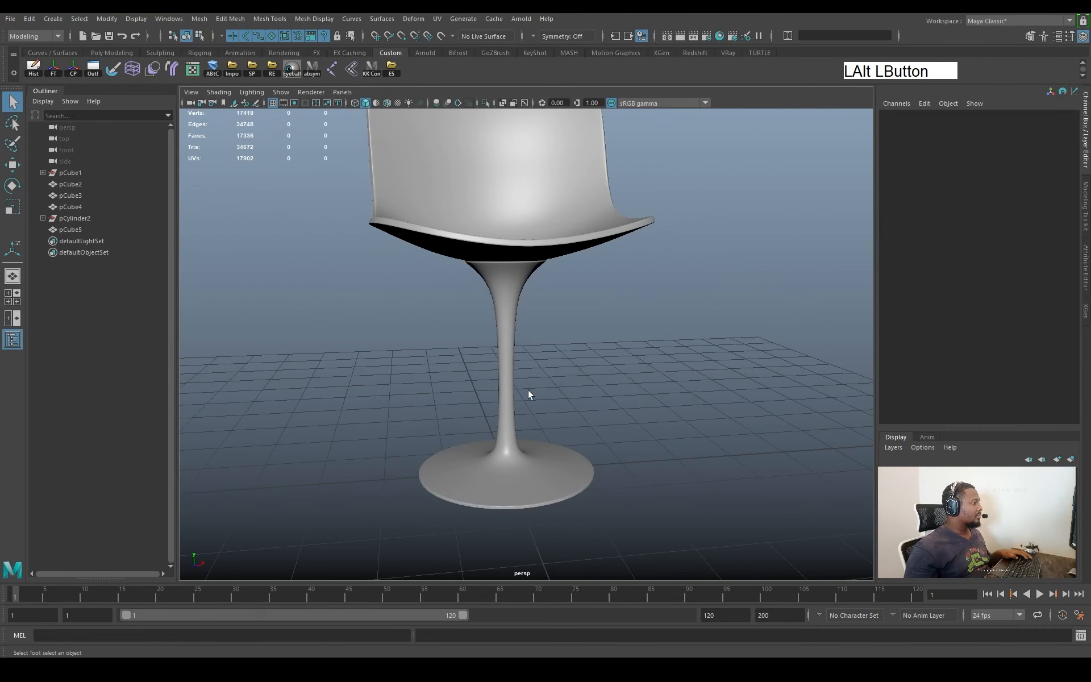
Select the merged chair mesh and turn off its smooth preview
click(497, 317)
alt+drag(497, 317, 621, 334)
click(622, 334)
alt+right_drag(621, 333, 493, 349)
click(494, 346)
key(1)
Split an edge ring to add a loop around the lower stem, try Edit Edge Flow on it and undo that flow edit
alt+drag(589, 339, 560, 338)
alt+middle_drag(561, 339, 538, 363)
alt+right_drag(538, 364, 611, 387)
alt+drag(610, 387, 531, 377)
right_drag(531, 377, 528, 374)
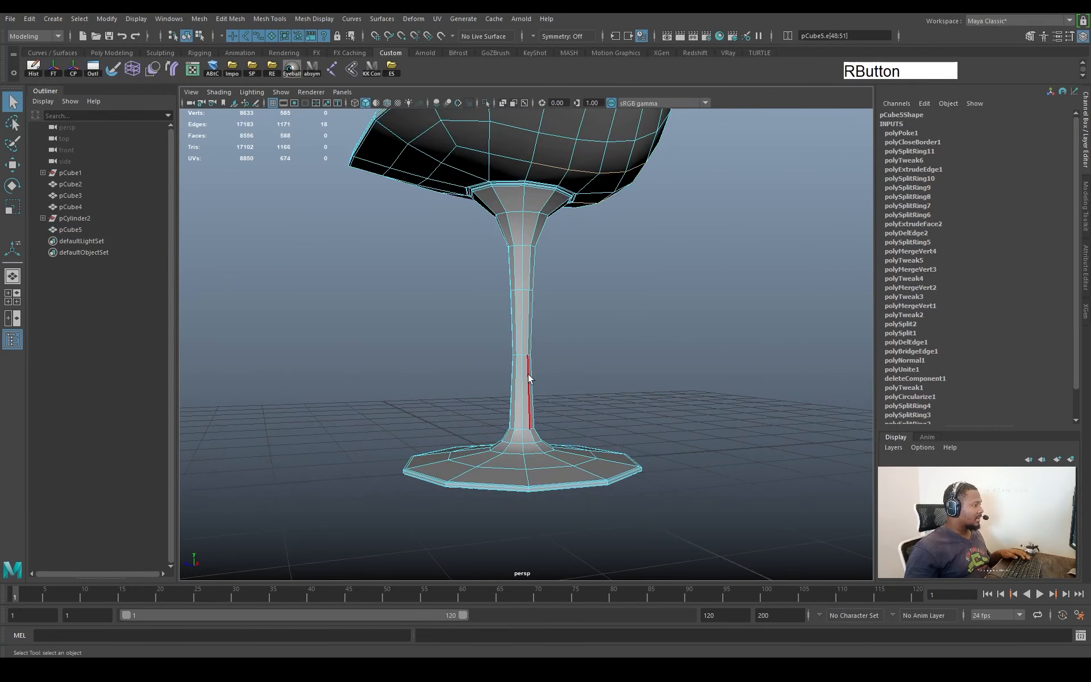
ctrl+right_drag(627, 338, 606, 398)
alt+drag(605, 398, 604, 413)
shift+right_drag(657, 352, 653, 461)
alt+drag(653, 465, 556, 360)
key(ctrl+z)
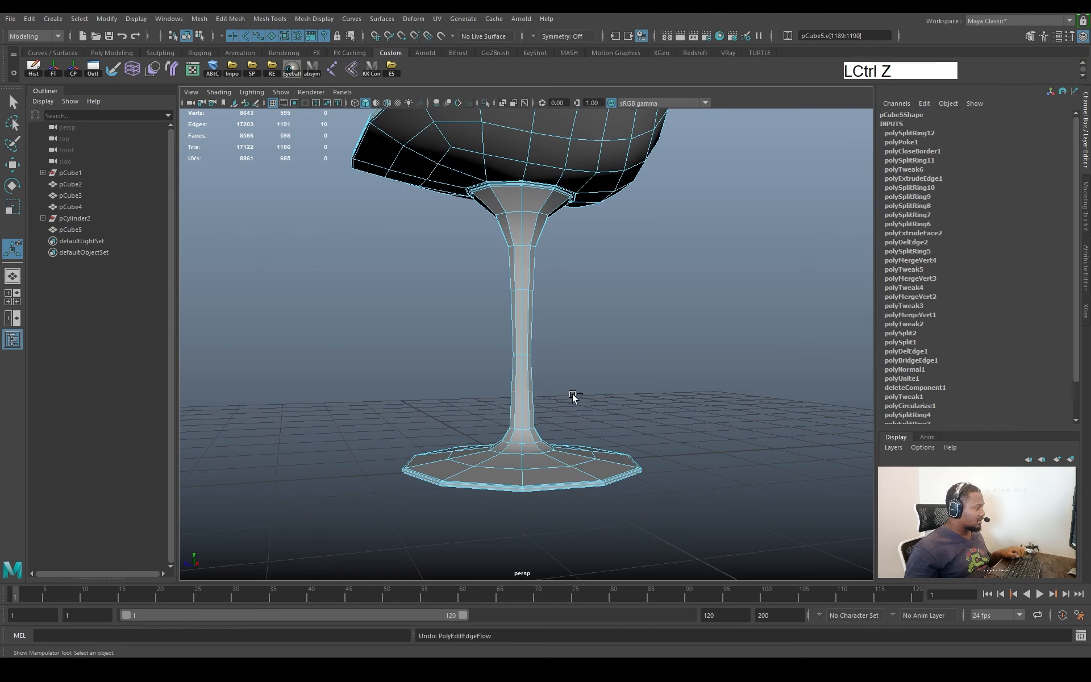
Adjust the edges on the stem and split another edge ring to add a loop farther up
alt+middle_drag(572, 398, 599, 329)
alt+right_drag(599, 330, 629, 402)
drag(531, 366, 529, 367)
alt+middle_drag(537, 190, 540, 345)
key(q)
ctrl+right_drag(686, 327, 597, 419)
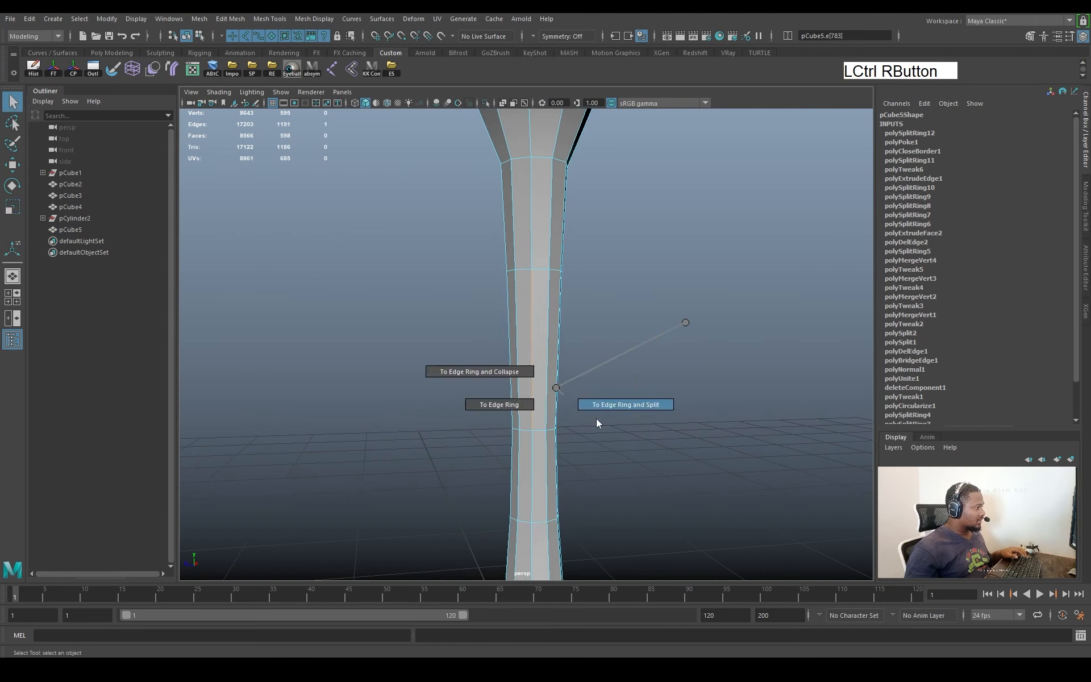
Move the selected edge loop vertically along the upper stem to even out the loop spacing
alt+drag(596, 419, 574, 380)
alt+right_drag(583, 277, 587, 285)
alt+middle_drag(587, 285, 565, 312)
alt+right_drag(565, 312, 575, 339)
right_drag(527, 264, 563, 241)
right_drag(532, 312, 533, 288)
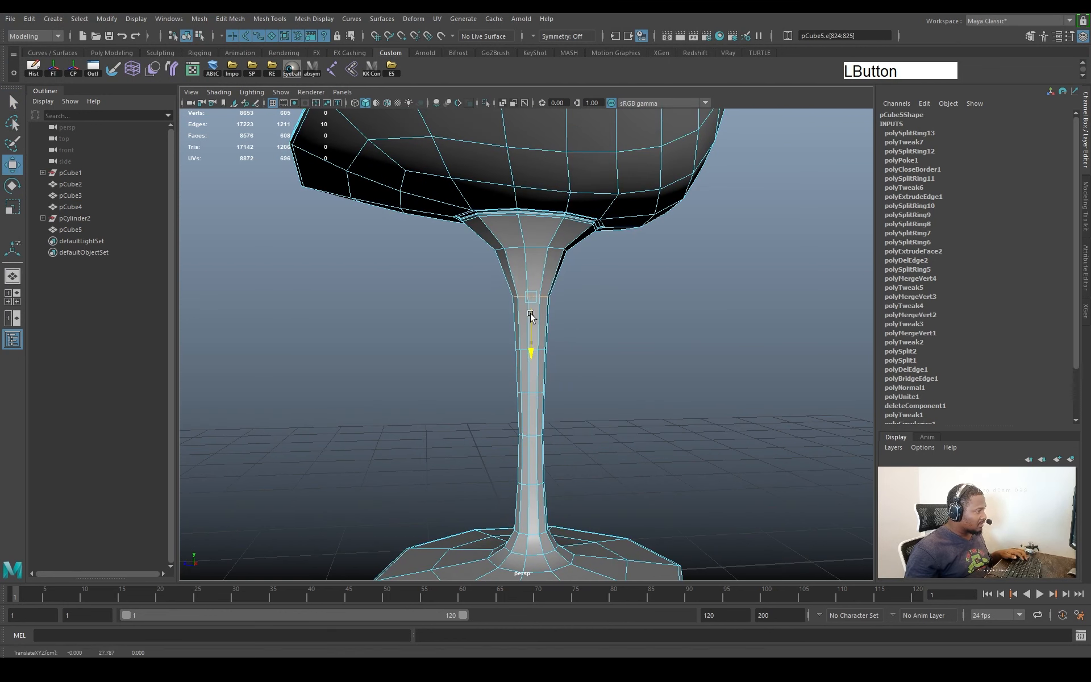
Return to object mode and turn the smooth preview back on for the chair
alt+right_drag(531, 314, 558, 358)
alt+middle_drag(557, 358, 530, 421)
right_drag(539, 231, 539, 210)
click(534, 356)
key(3)
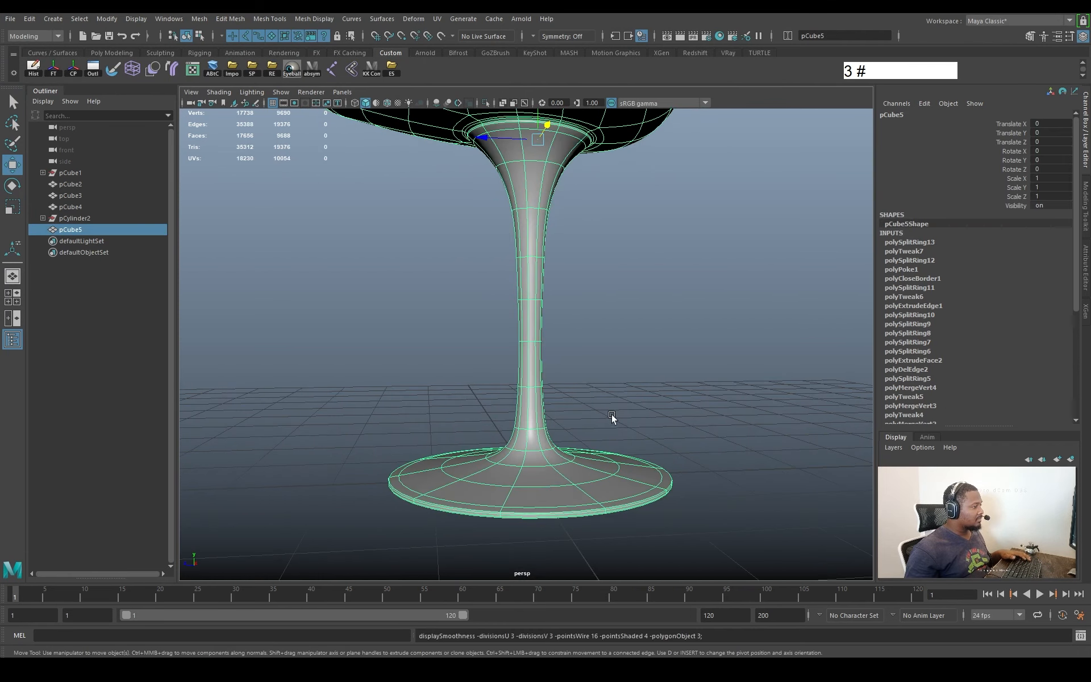
Deselect the chair, check it from below and from the front, and save the scene
alt+drag(611, 414, 612, 346)
click(613, 345)
alt+middle_drag(613, 346, 581, 328)
alt+drag(582, 328, 587, 280)
alt+right_drag(588, 280, 534, 277)
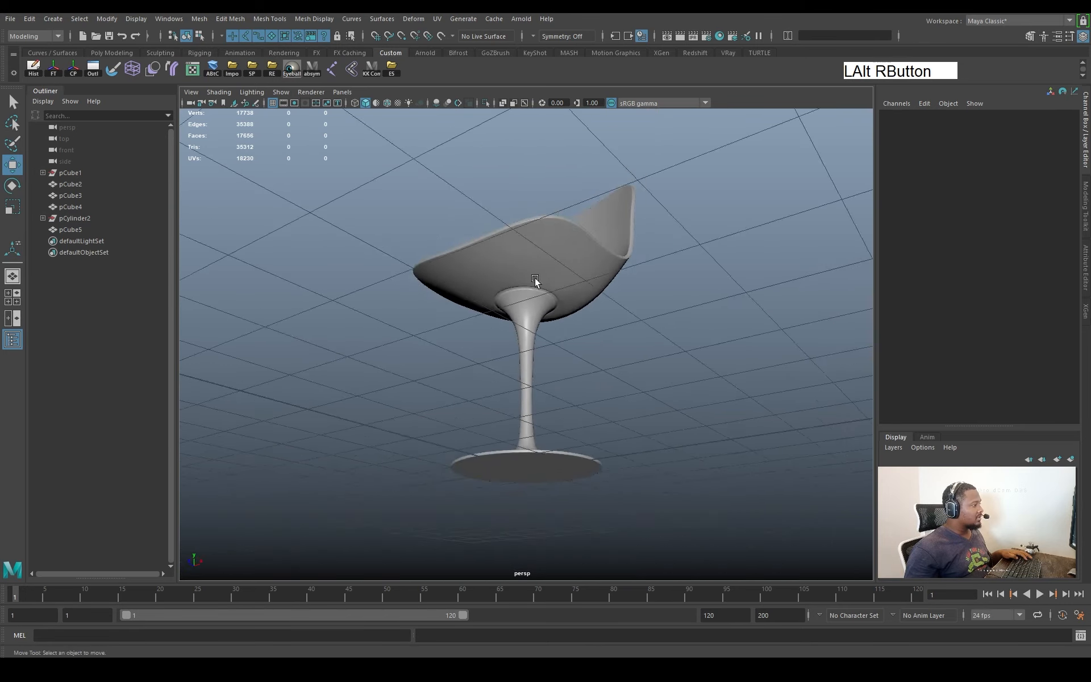
alt+drag(534, 277, 595, 319)
key(ctrl+s)
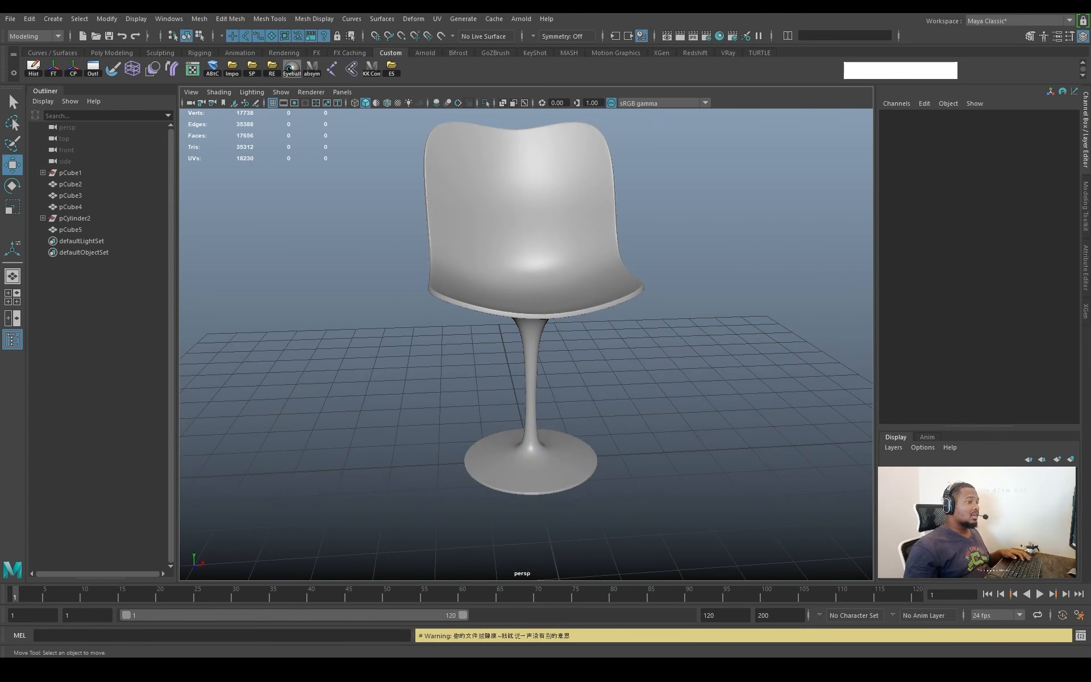
Examine the smoothed seat, stem and base of the chair from several angles
drag(1090, 272, 1090, 222)
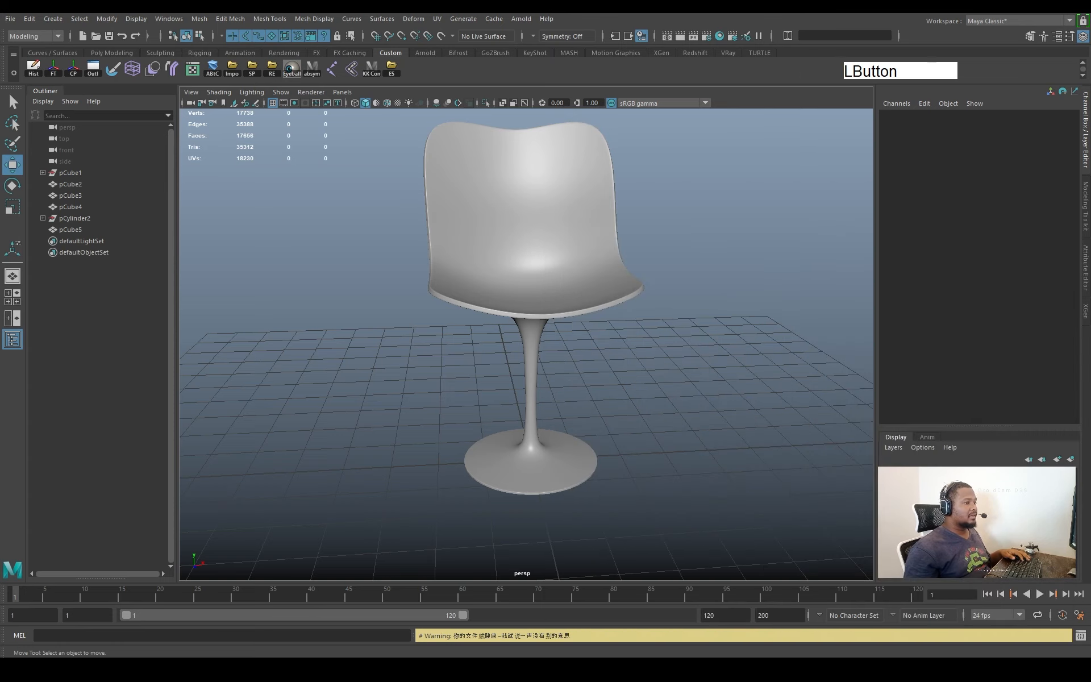
alt+drag(641, 369, 556, 346)
alt+right_drag(556, 345, 500, 345)
alt+drag(574, 345, 562, 323)
alt+drag(534, 239, 455, 315)
alt+right_drag(455, 316, 580, 333)
alt+drag(580, 332, 598, 288)
alt+middle_drag(598, 288, 600, 352)
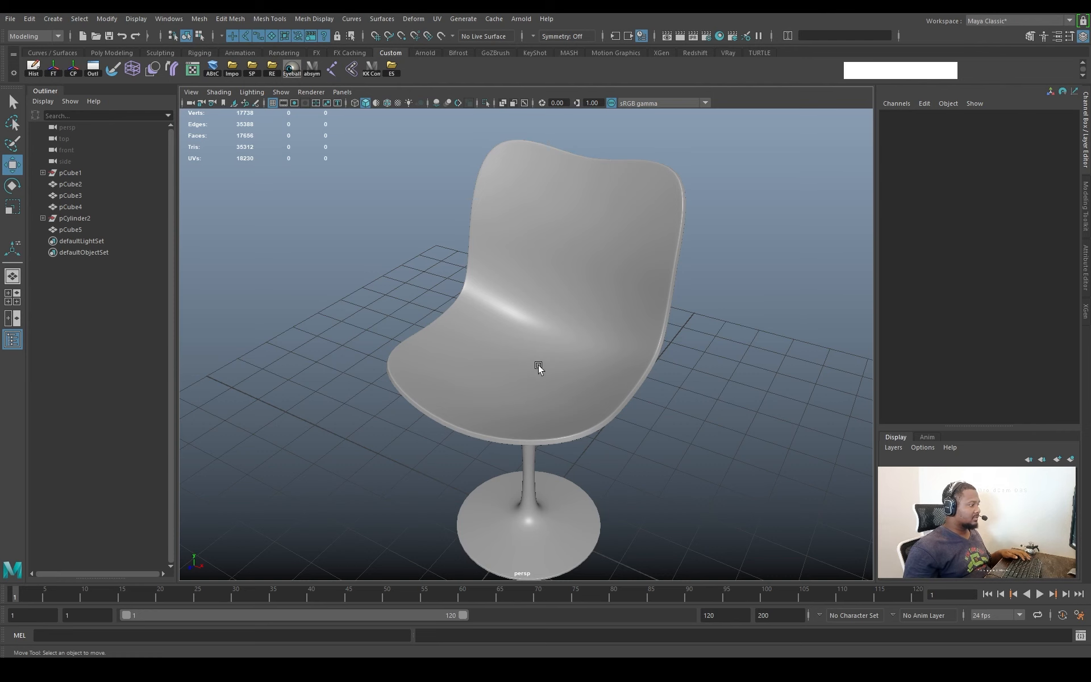
Create a polygon cube for the cushion and raise it to seat level
click(111, 52)
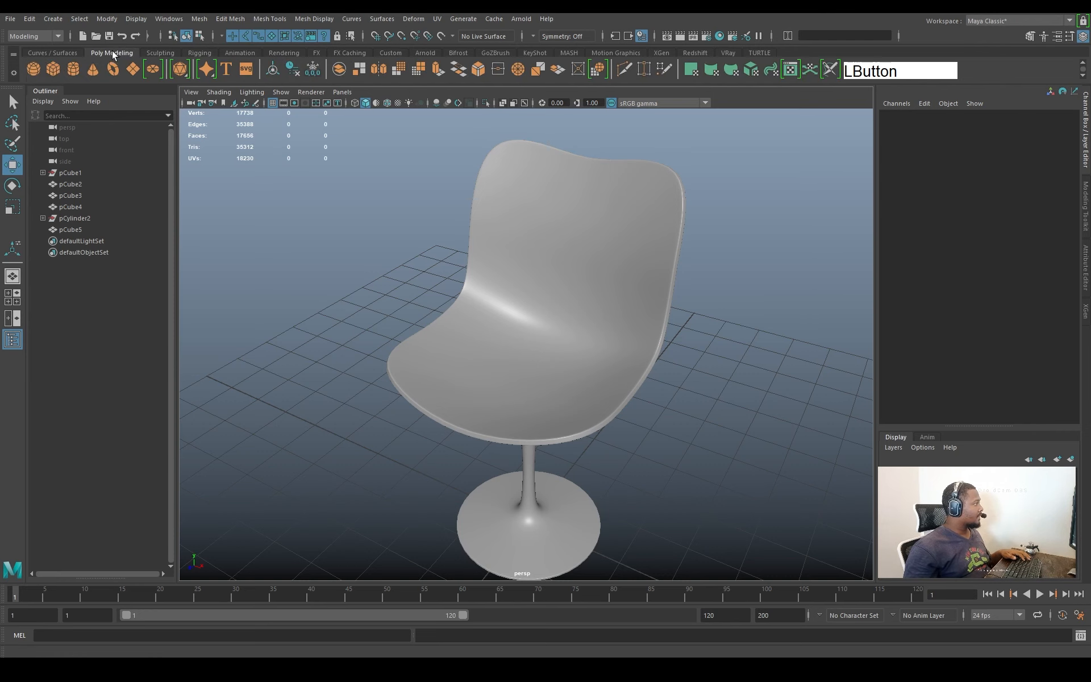
click(53, 69)
alt+drag(616, 444, 499, 388)
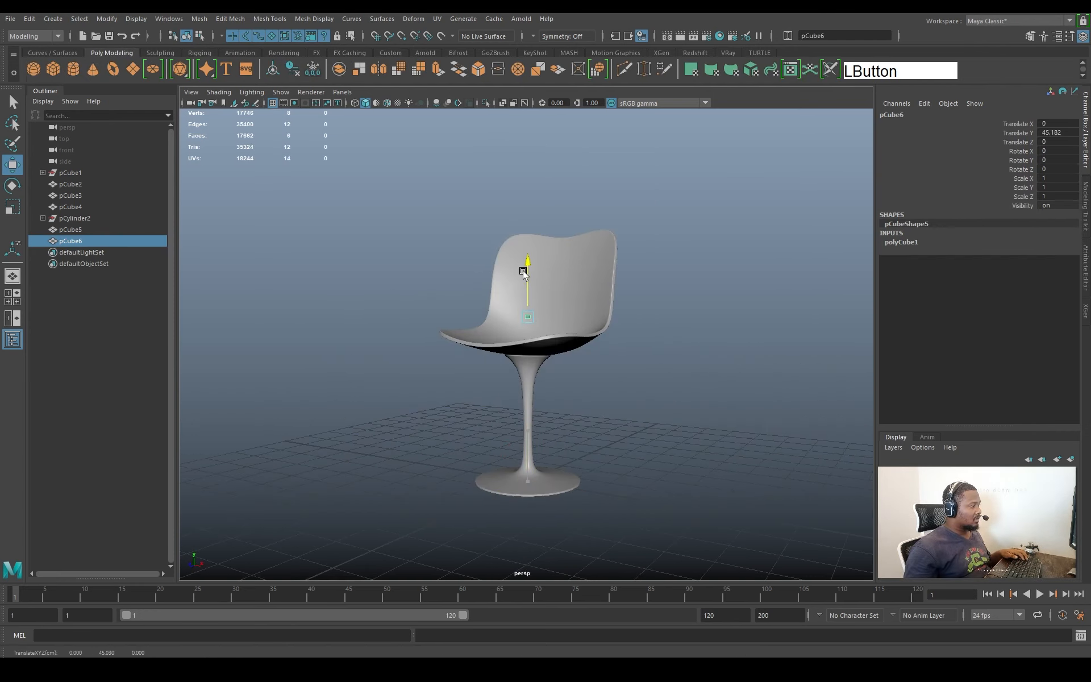
Scale the cube into a flat cushion block of about 28.868 in X and Z and 3.411 in Y
key(r)
alt+drag(518, 288, 562, 309)
alt+right_drag(562, 310, 603, 340)
alt+drag(603, 339, 591, 344)
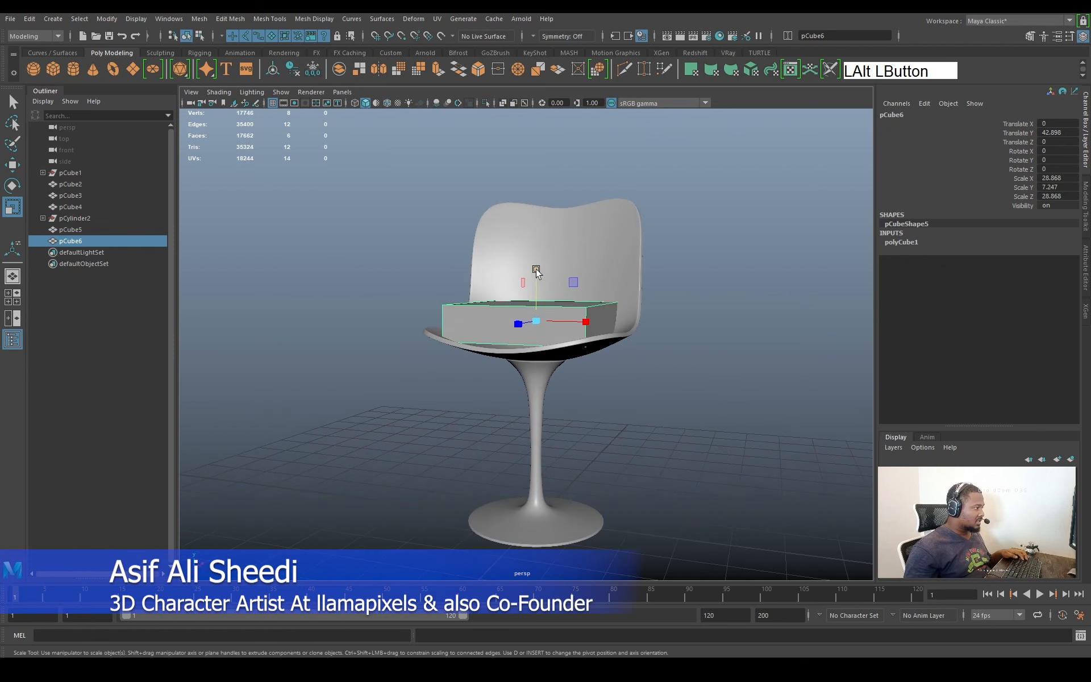
drag(536, 270, 672, 312)
Lower the cushion block onto the seat at a Translate Y of about 42.024
alt+right_drag(672, 312, 577, 304)
key(w)
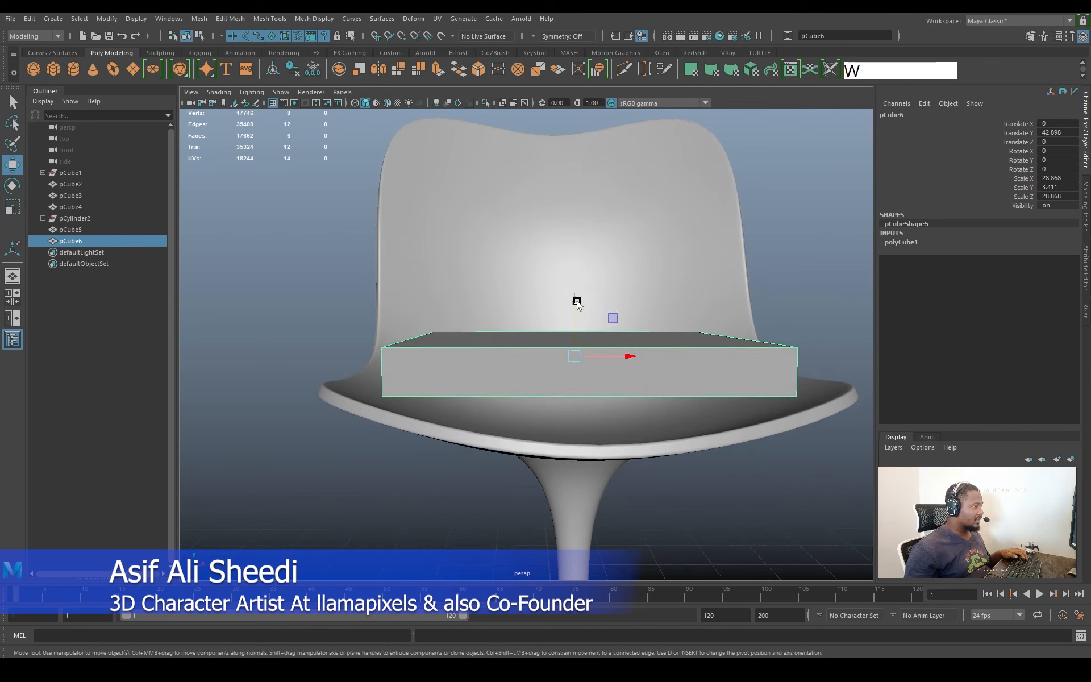
mouse_move(577, 304)
mouse_down()
mouse_move(579, 343)
mouse_move(574, 317)
mouse_up()
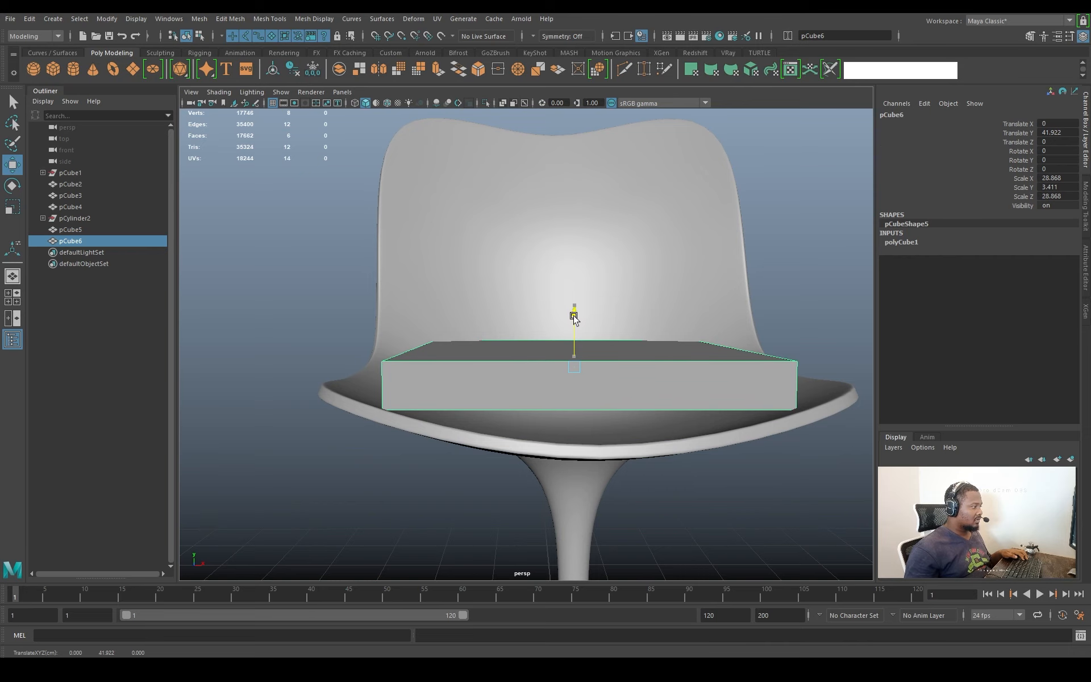
alt+right_drag(573, 316, 622, 380)
alt+drag(621, 380, 566, 370)
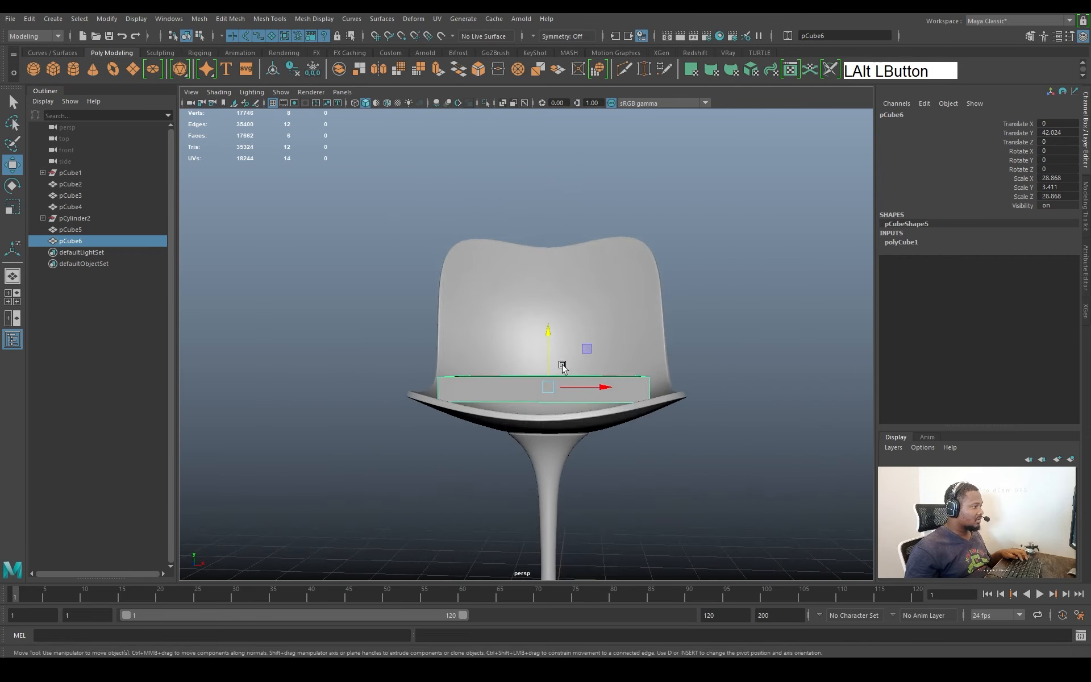
Select the front vertices of the cushion block and move them forward to just past the seat's front edge
alt+right_drag(659, 402, 616, 399)
alt+drag(616, 399, 636, 432)
key(q)
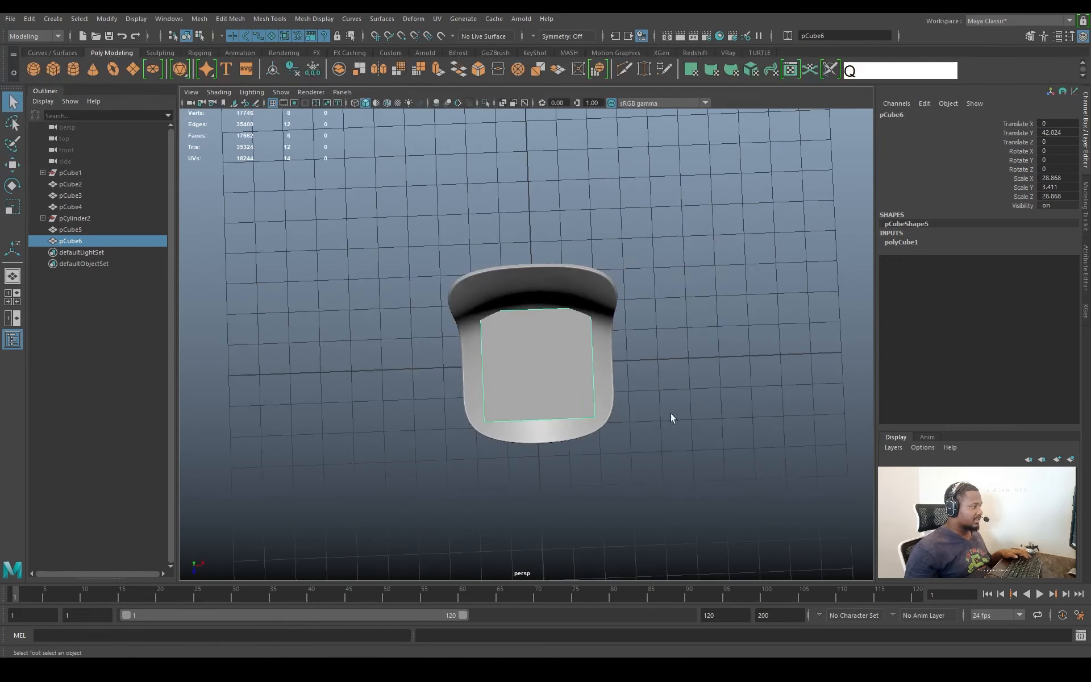
key(F9)
drag(449, 398, 692, 473)
key(w)
drag(540, 460, 543, 481)
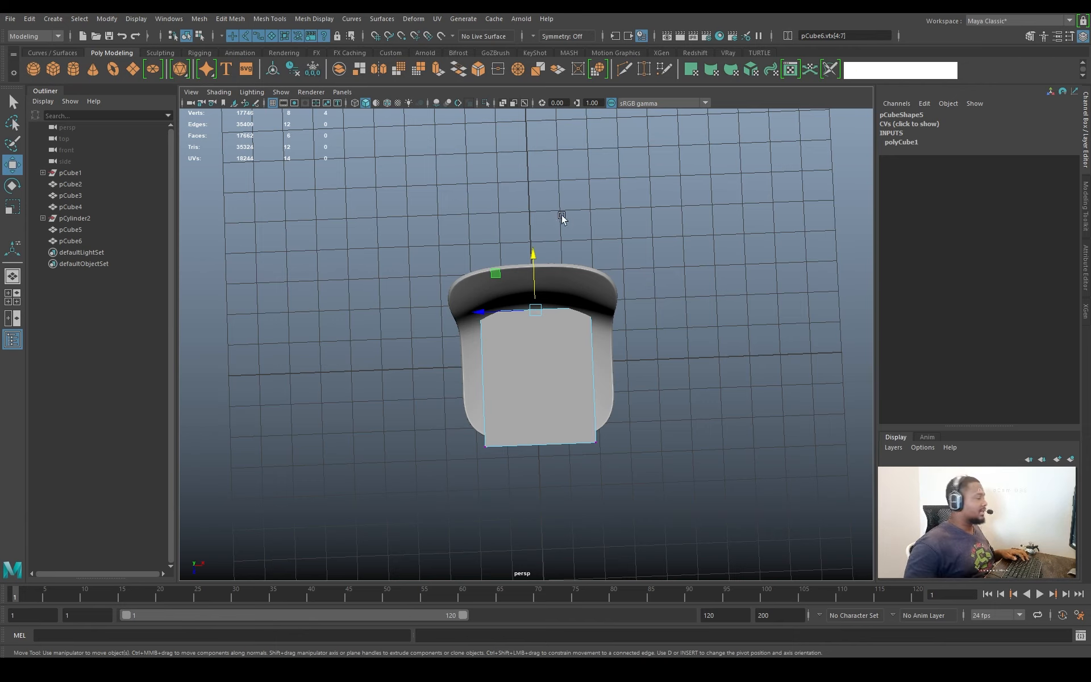
Check the cushion block's fit on the seat from above and from the front, and return to object mode
alt+drag(615, 321, 546, 288)
alt+middle_drag(546, 287, 588, 274)
alt+right_drag(588, 274, 629, 332)
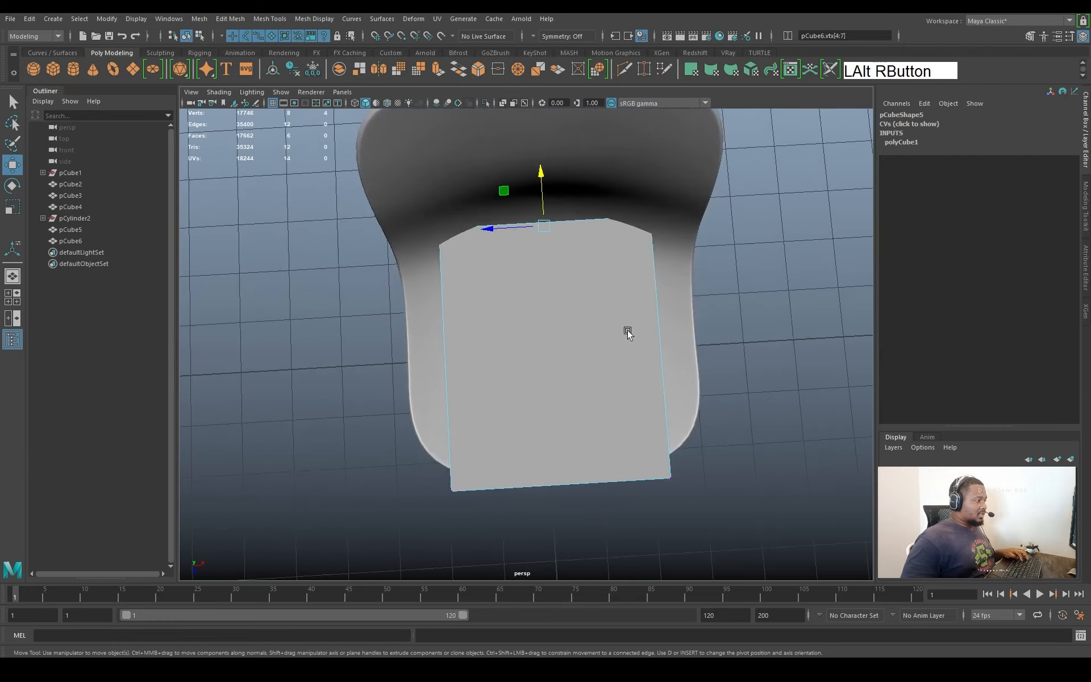
alt+drag(629, 332, 580, 305)
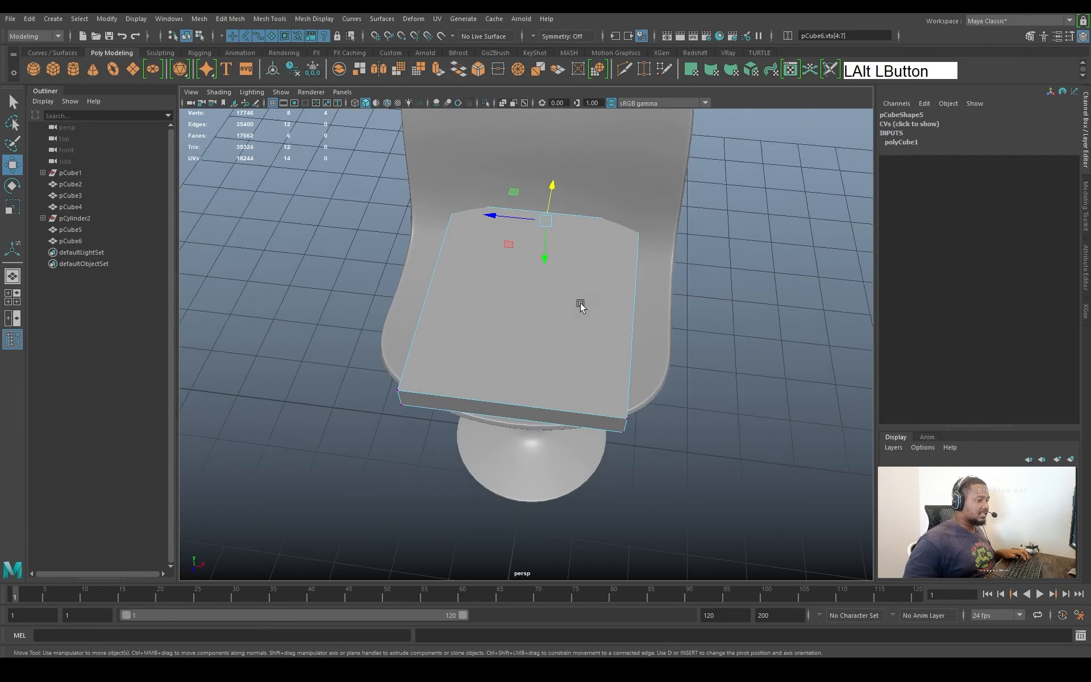
alt+right_drag(580, 304, 713, 350)
drag(1090, 321, 1090, 266)
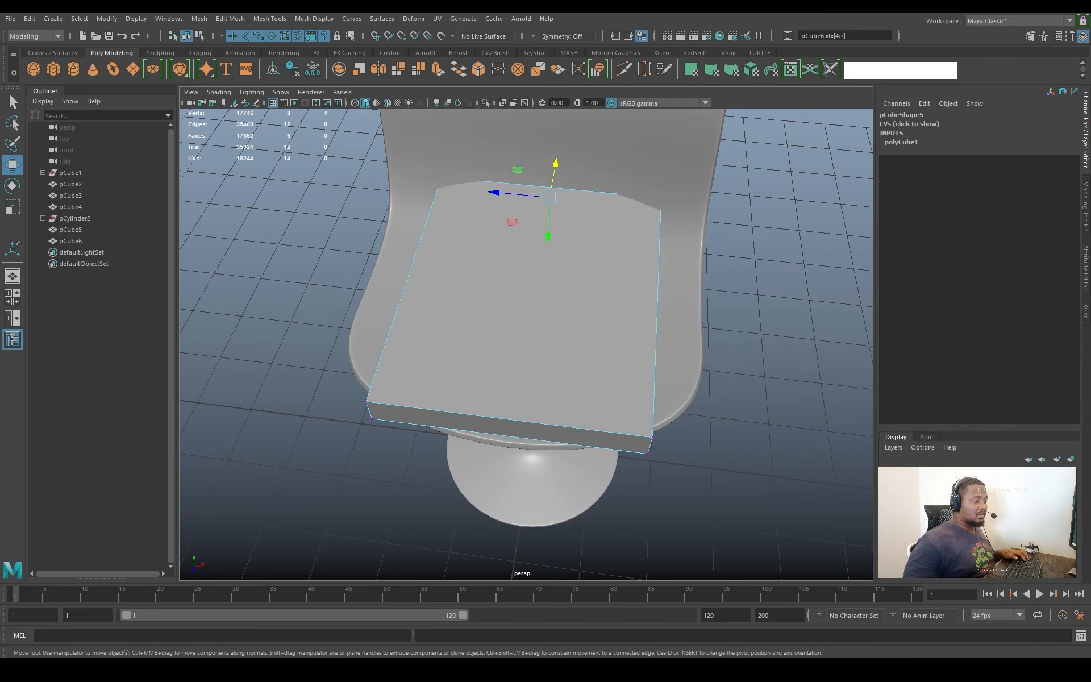
alt+drag(682, 314, 727, 247)
key(q)
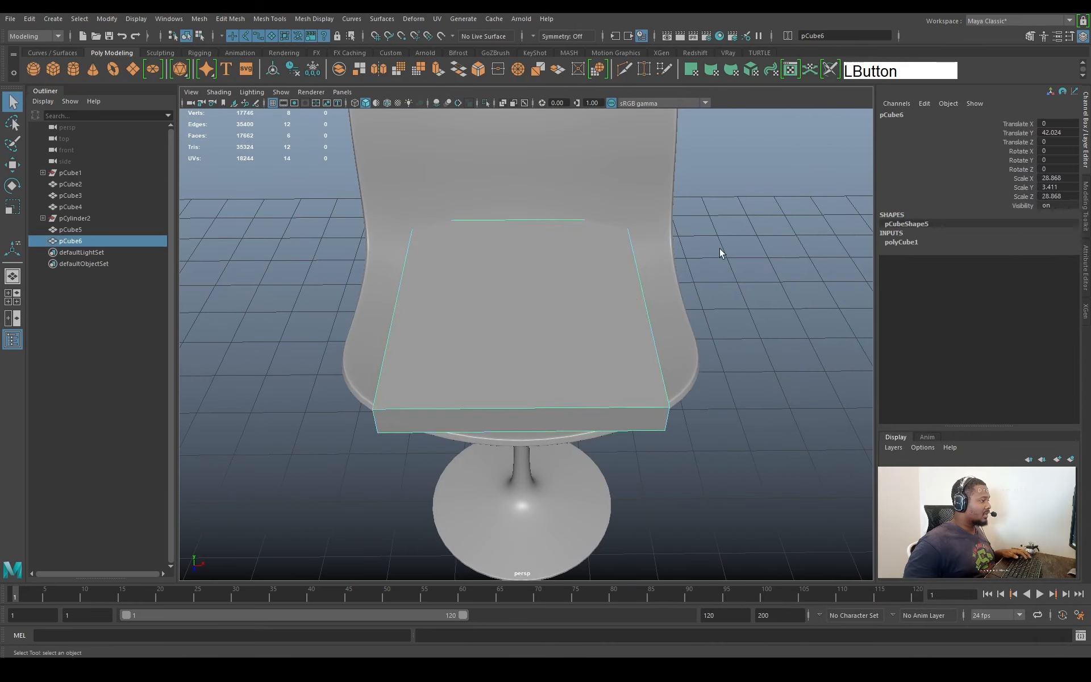
Try splitting the cushion block down its middle and moving the lower centre edge, and undo both changes
alt+drag(579, 307, 565, 327)
right_drag(565, 328, 532, 354)
click(532, 343)
ctrl+right_drag(725, 334, 756, 407)
alt+drag(531, 357, 524, 373)
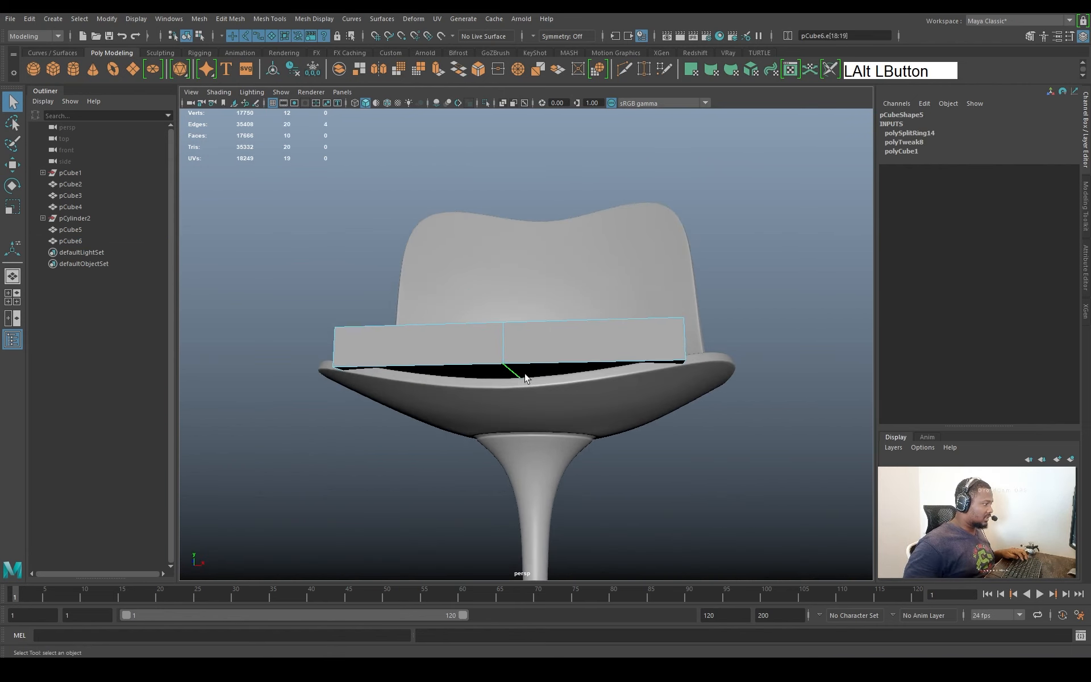
click(504, 358)
key(w)
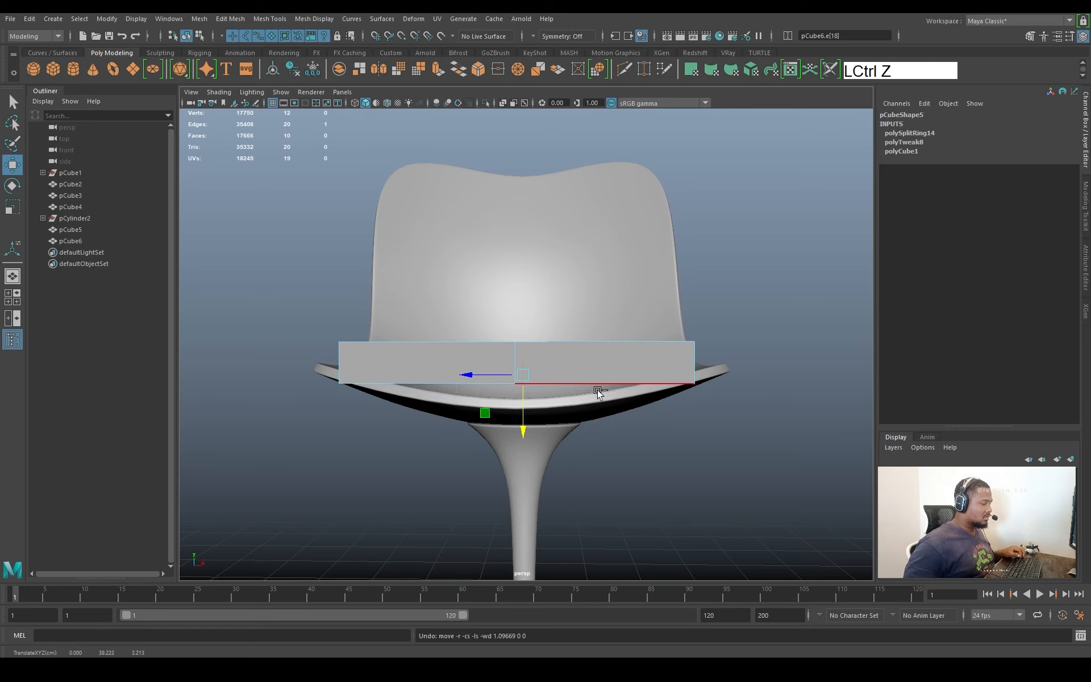
key(ctrl+z)
key(ctrl+z)
key(ctrl+z)
key(q)
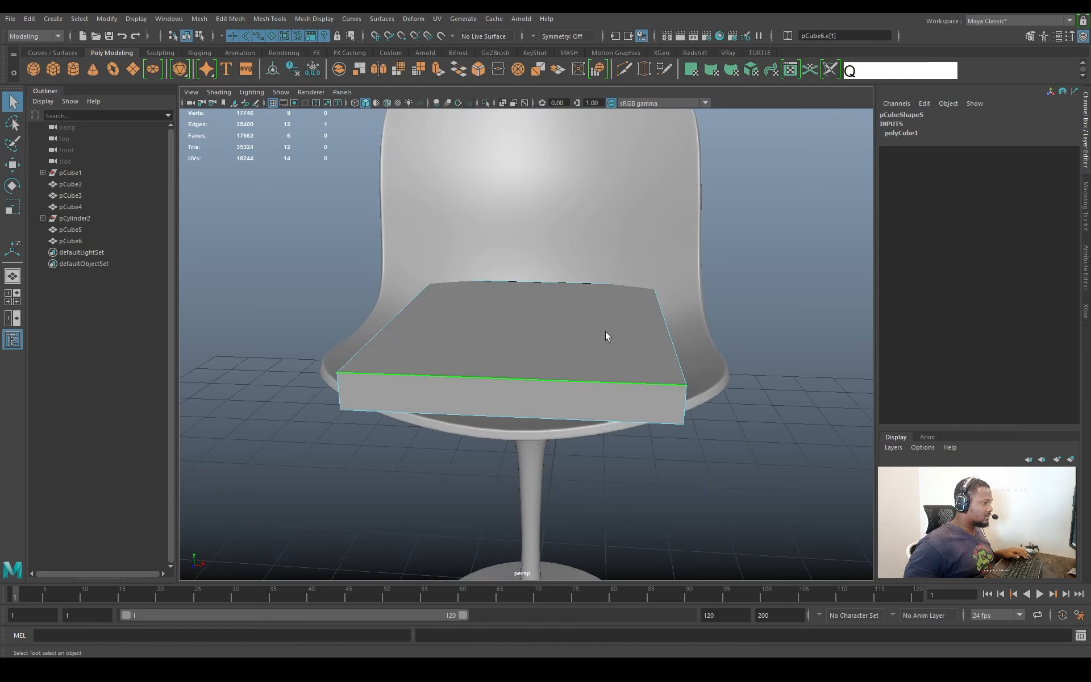
Return to object mode and widen the cushion block to a Scale X of 31.863
right_drag(605, 335, 598, 322)
alt+drag(598, 322, 646, 356)
alt+right_drag(646, 355, 609, 319)
alt+drag(609, 319, 585, 323)
alt+drag(586, 323, 613, 317)
Try the Smooth operation on the undivided cushion block twice, undoing it each time
shift+right_drag(714, 330, 698, 408)
key(ctrl+z)
click(649, 352)
click(620, 346)
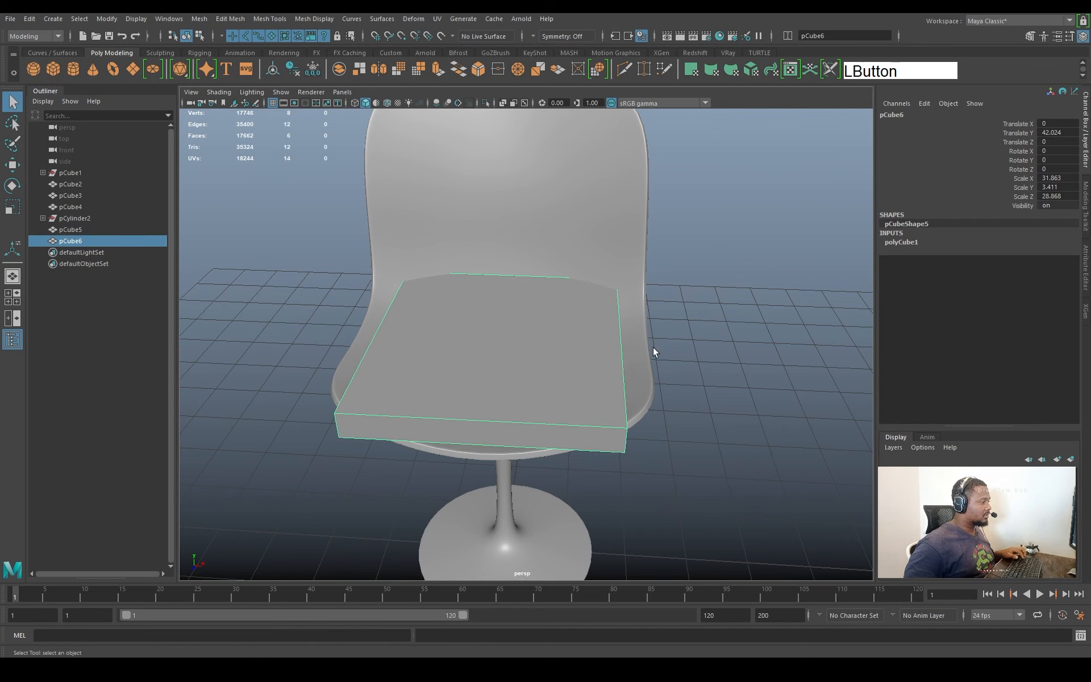
shift+right_drag(783, 326, 779, 394)
mouse_move(658, 371)
alt+mouse_down()
mouse_move(670, 382)
mouse_move(672, 367)
alt+mouse_up()
key(ctrl+z)
Split the cushion block's edge rings through the middle in both directions, dividing its top into four parts
alt+drag(563, 348, 565, 375)
right_drag(565, 375, 565, 341)
click(579, 419)
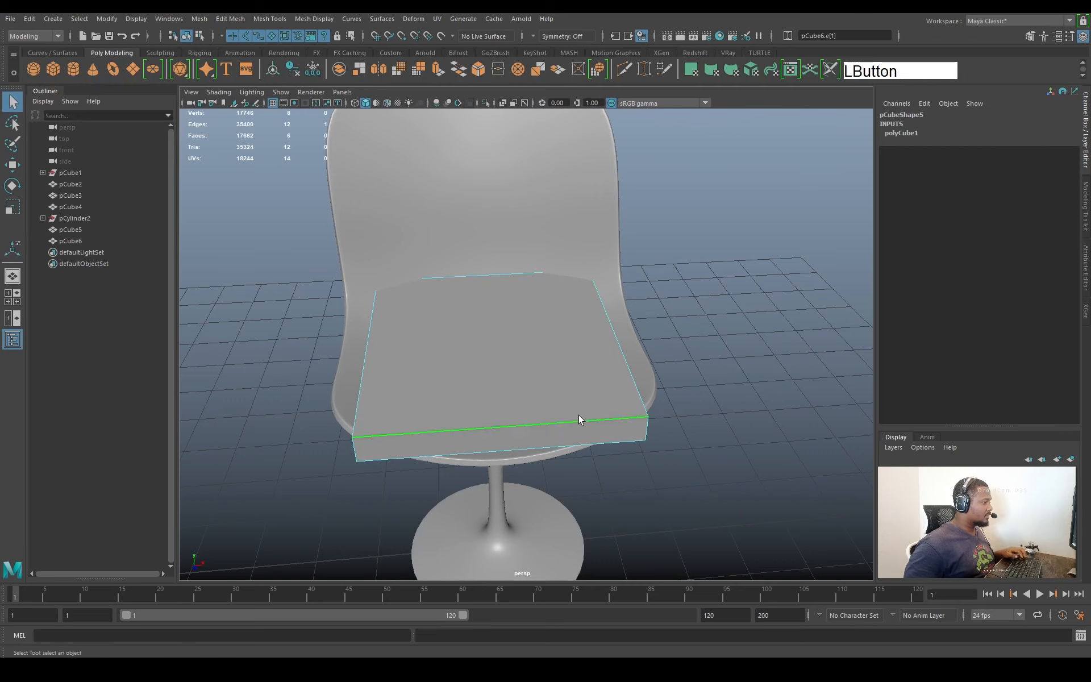
ctrl+right_drag(578, 420, 560, 448)
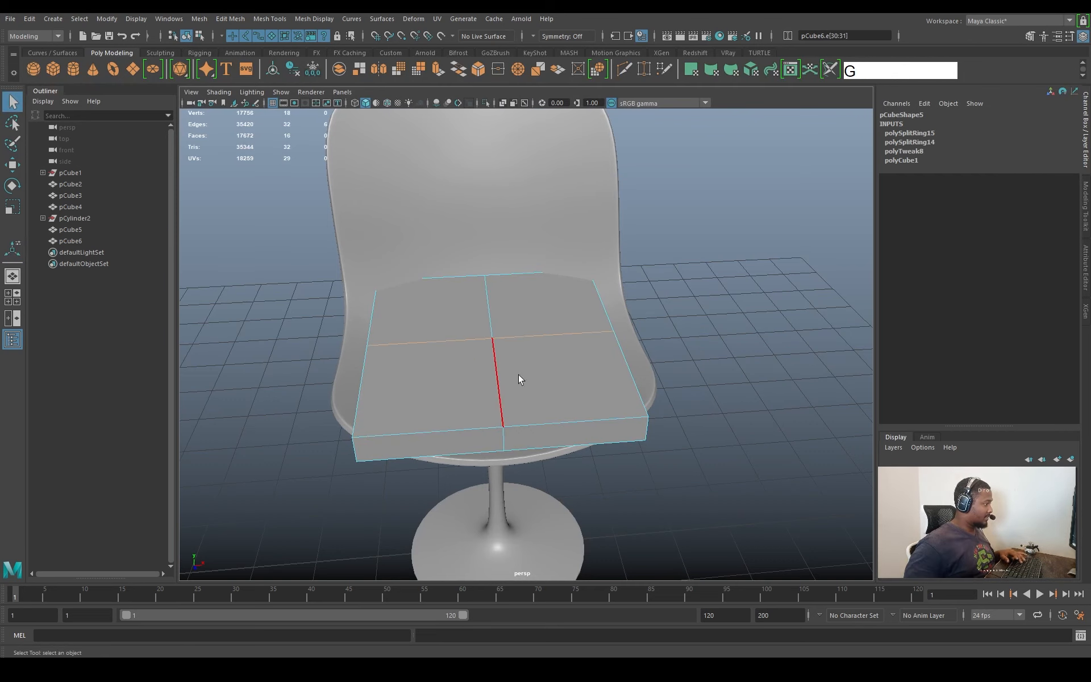
alt+drag(519, 380, 551, 412)
alt+drag(627, 411, 626, 427)
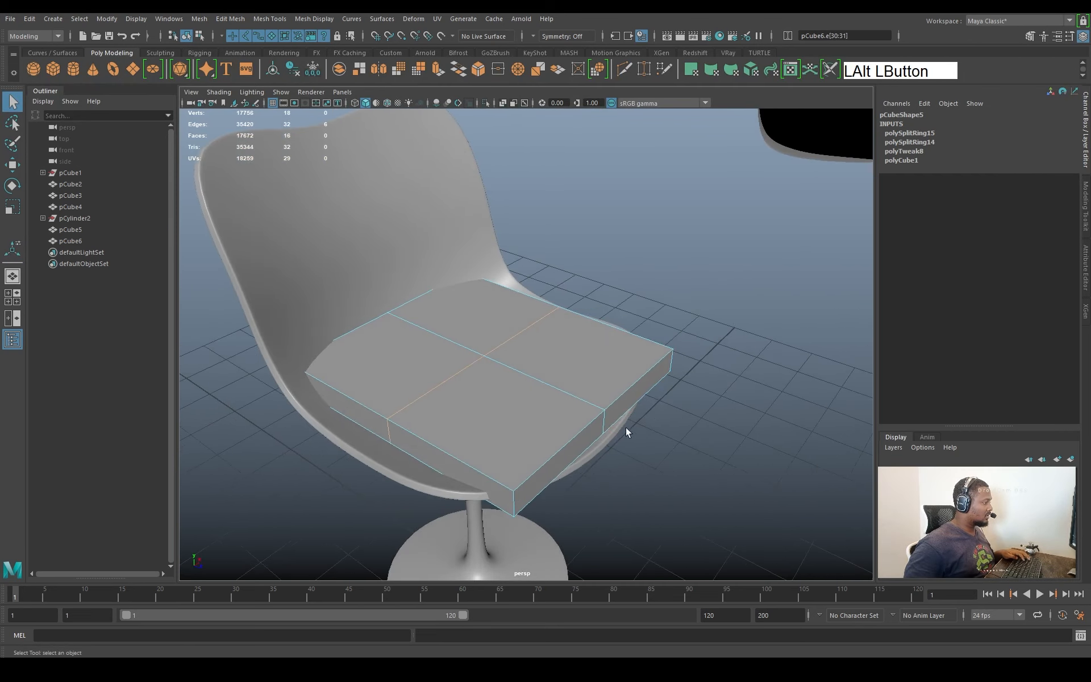
right_drag(632, 316, 675, 381)
click(620, 356)
alt+drag(675, 381, 457, 398)
key(ctrl+z)
Split the remaining edge rings of the cushion in both directions to form a 4 by 4 grid on its top
right_drag(458, 399, 421, 341)
click(423, 359)
ctrl+right_drag(708, 328, 575, 387)
click(548, 340)
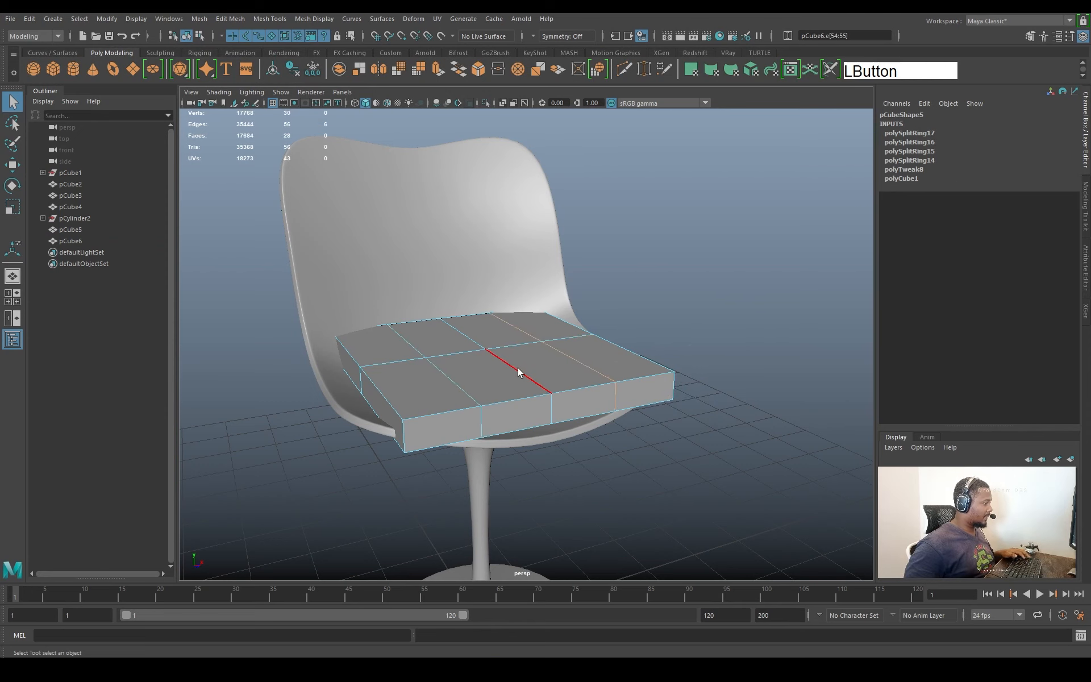
click(501, 360)
key(g)
click(462, 329)
key(g)
Turn on the cushion's smooth preview, return to object mode and check its rounded shape with nothing selected
alt+drag(461, 328, 570, 379)
key(3)
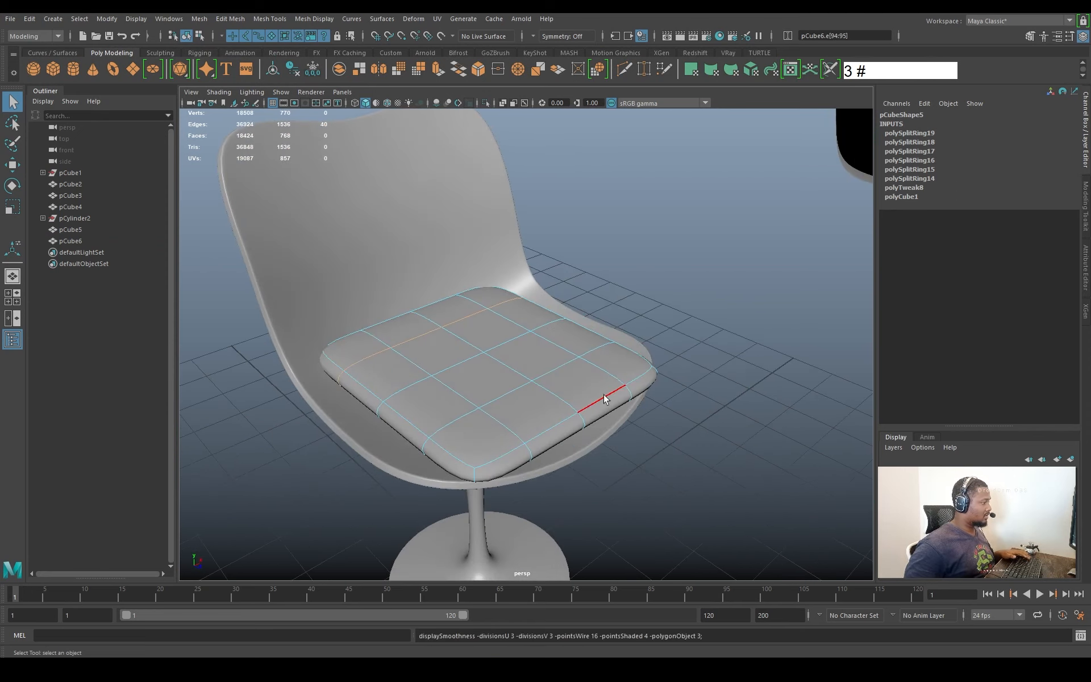
right_drag(642, 317, 653, 307)
click(653, 307)
alt+drag(645, 316, 554, 295)
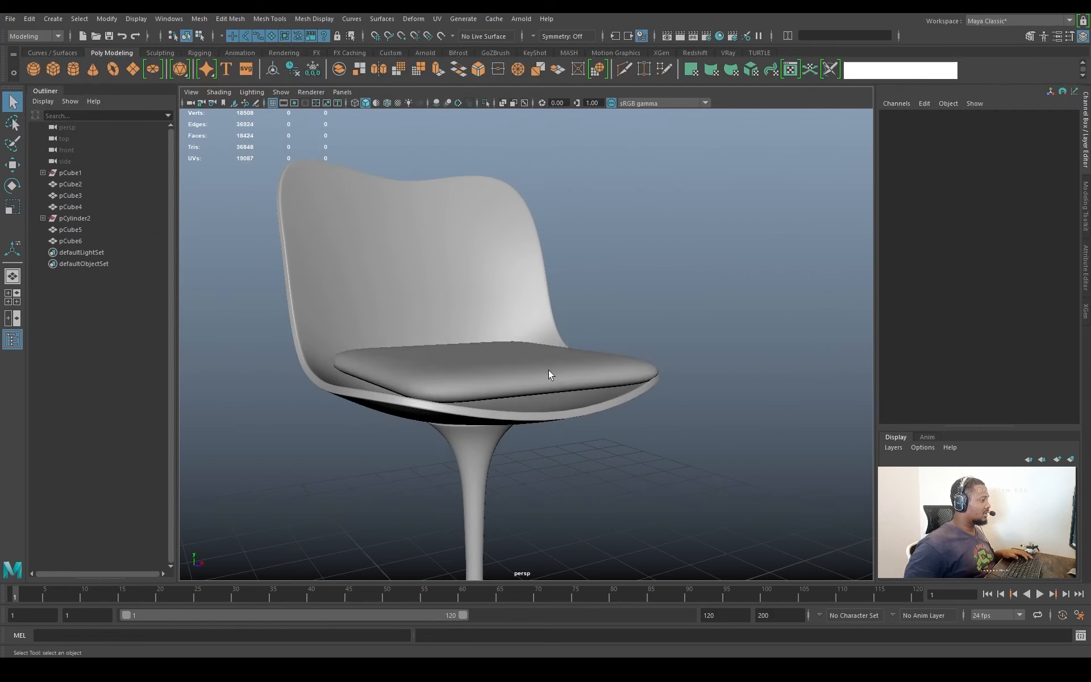
Turn off the cushion's smooth preview, try the Smooth operation with one division, and undo it
click(548, 370)
key(1)
shift+right_drag(728, 312, 759, 379)
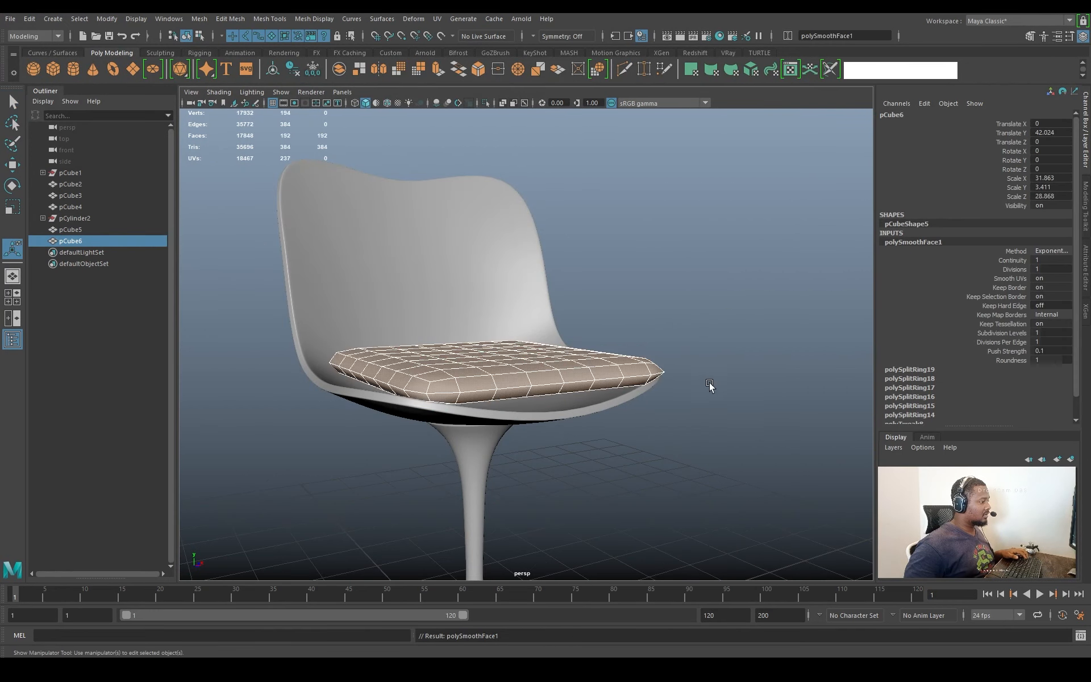
alt+drag(711, 383, 679, 442)
key(ctrl+z)
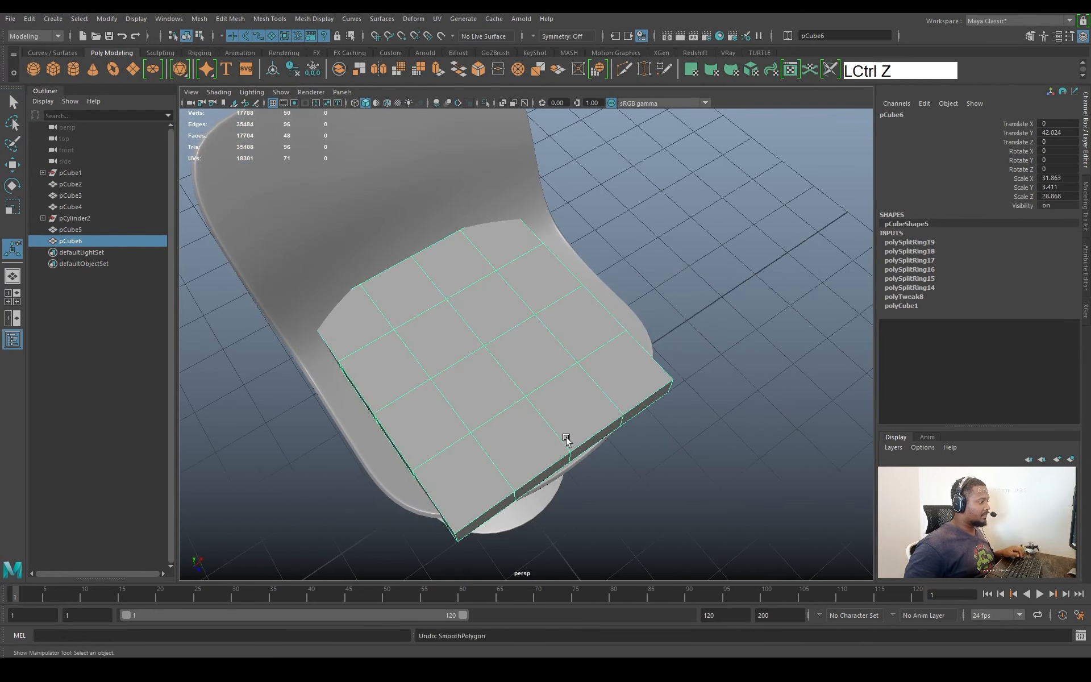
Split the cushion's vertical edge ring to add a horizontal loop midway around its sides
alt+drag(565, 438, 558, 388)
click(558, 387)
ctrl+right_drag(564, 383, 589, 362)
Try the Smooth operation on the cushion again, undo it, and keep the smooth preview on
shift+right_drag(772, 302, 770, 368)
alt+drag(752, 378, 597, 370)
key(3)
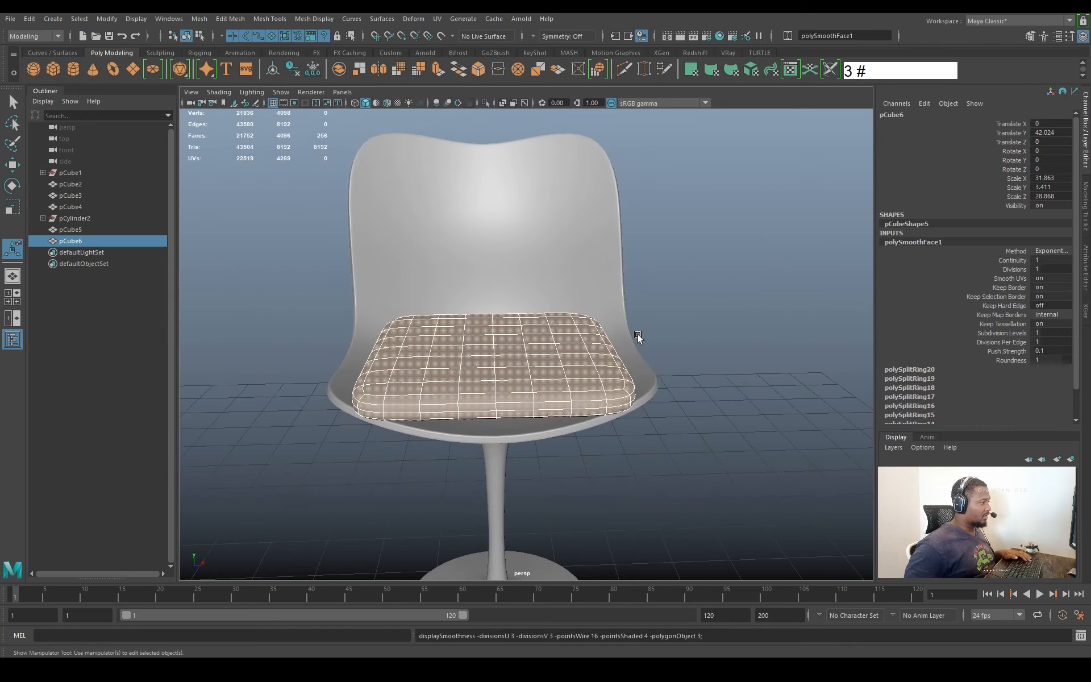
alt+drag(639, 336, 663, 340)
key(ctrl+z)
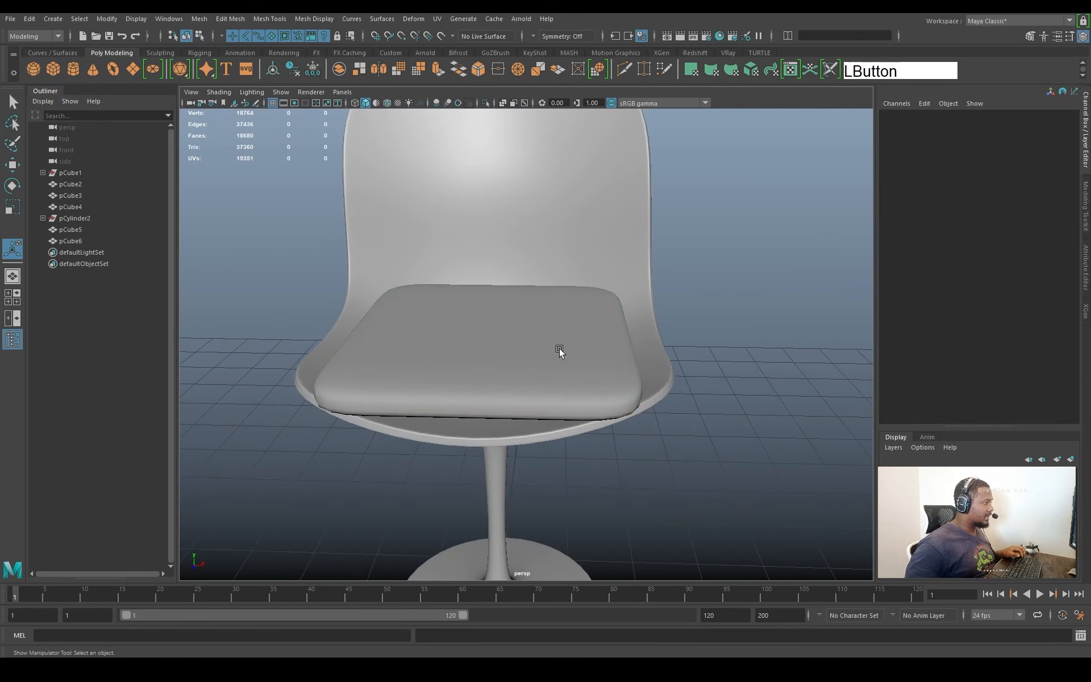
Delete the cushion's two off-centre front-to-back edge loops and the horizontal loop around its sides
click(560, 351)
alt+drag(567, 339, 504, 349)
right_drag(539, 319, 538, 304)
click(570, 379)
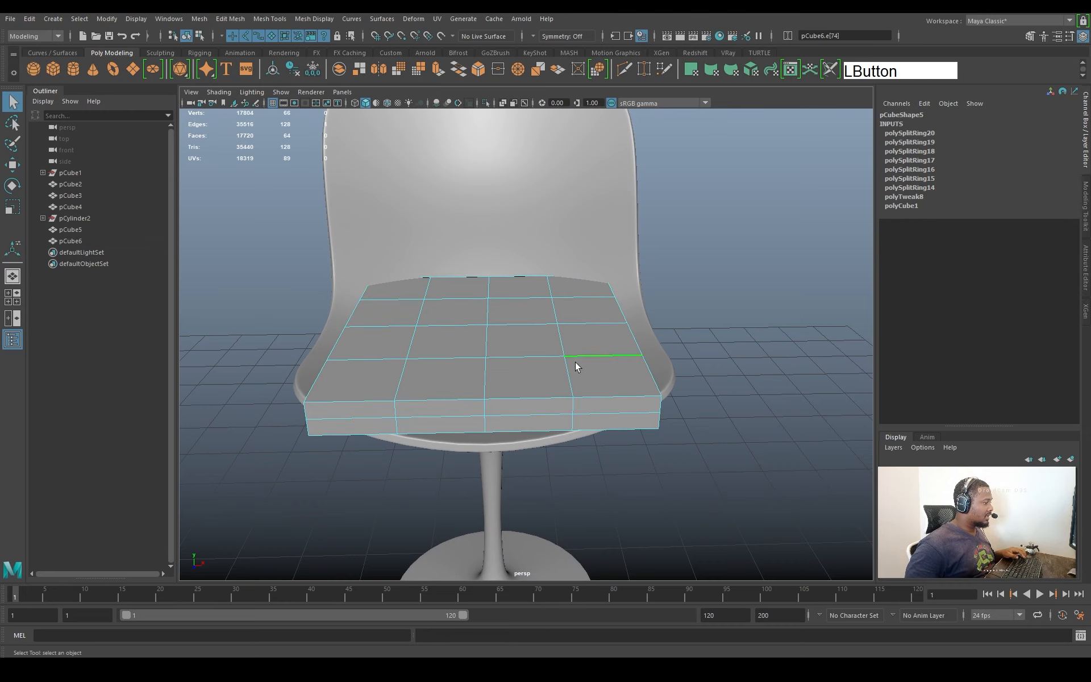
click(405, 375)
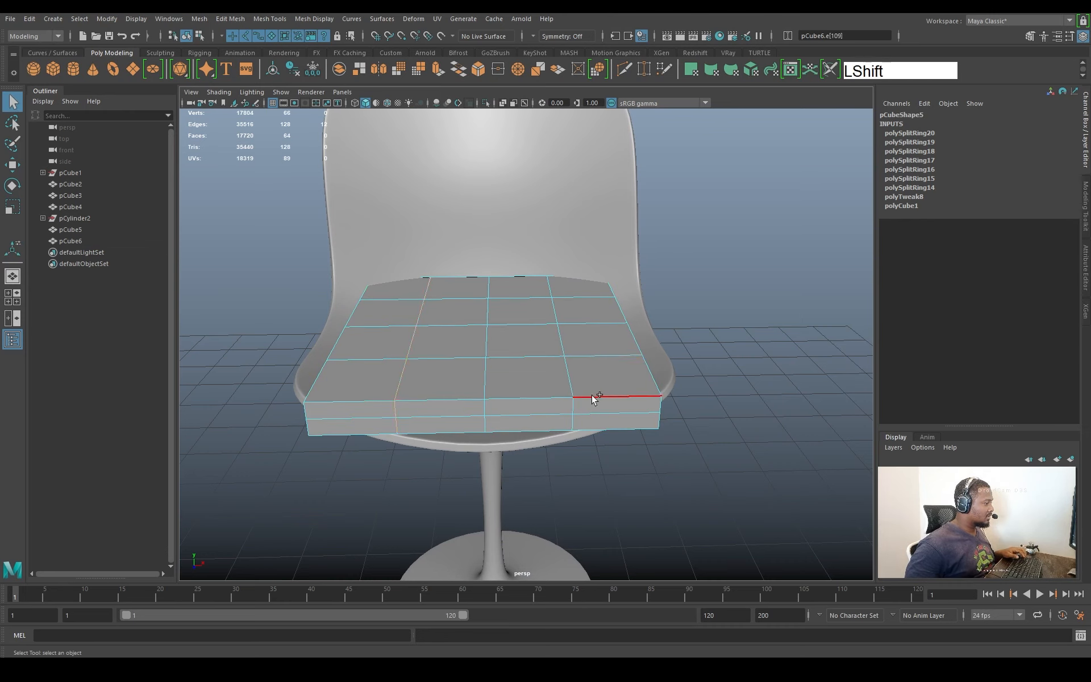
shift+double_click(550, 412)
shift+right_drag(704, 432, 739, 455)
Delete the crosswise edge loops on the cushion, keeping only its centre front-to-back loop
double_click(544, 324)
shift+right_drag(659, 327, 588, 374)
double_click(540, 298)
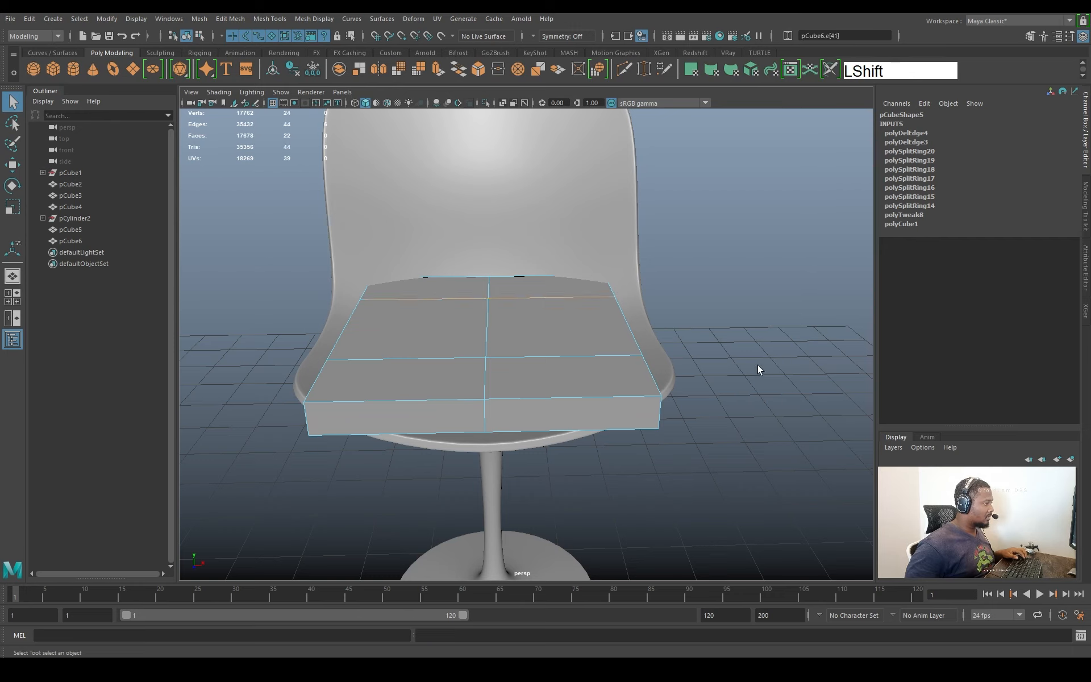
shift+right_drag(742, 369, 739, 449)
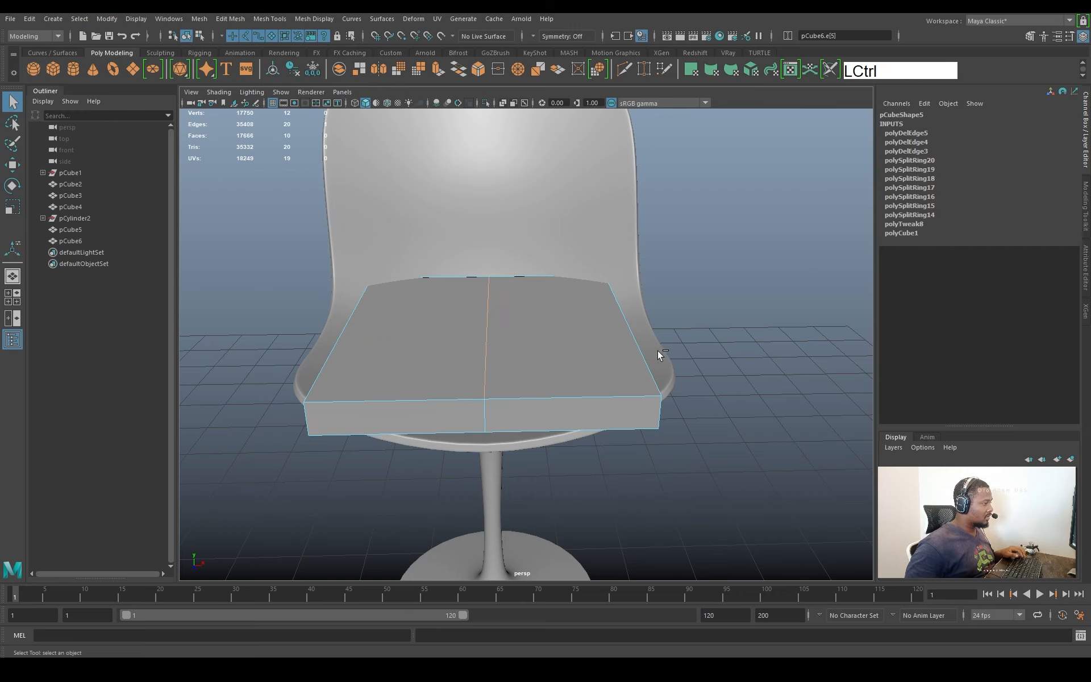
Add a crosswise edge loop midway along the cushion and raise the top centre vertex
ctrl+right_drag(657, 354, 590, 484)
right_drag(502, 315, 455, 315)
drag(466, 308, 587, 352)
key(w)
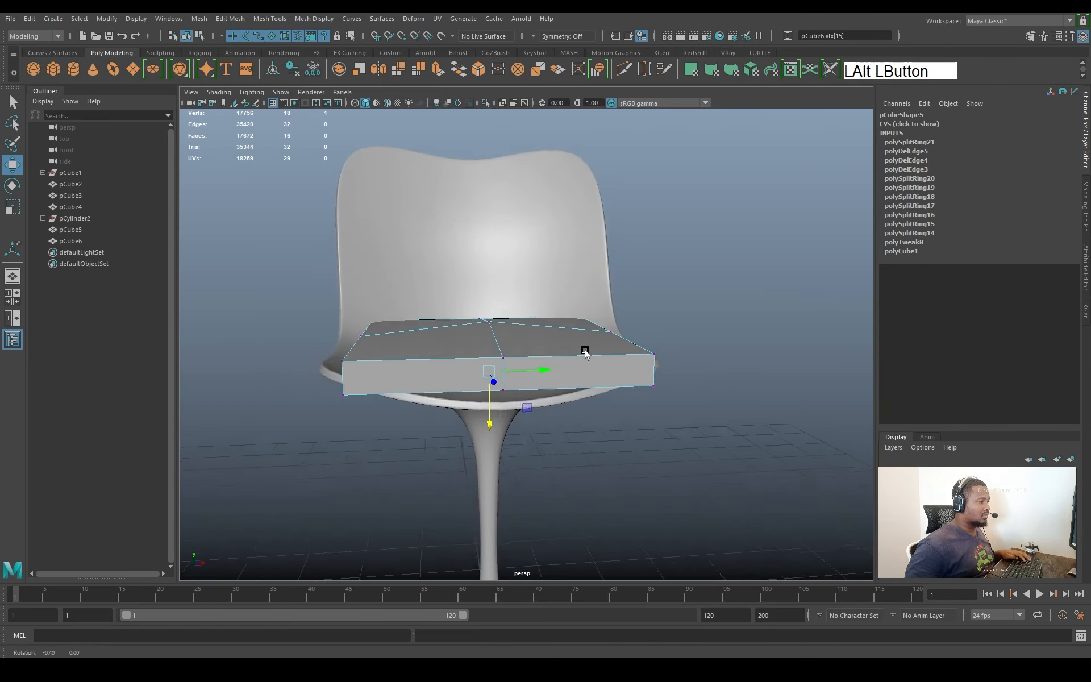
click(489, 321)
alt+drag(504, 360, 434, 343)
Split the edge rings on both sides of the cushion's centre to add two front-to-back loops
key(q)
click(425, 336)
ctrl+right_drag(568, 337, 682, 476)
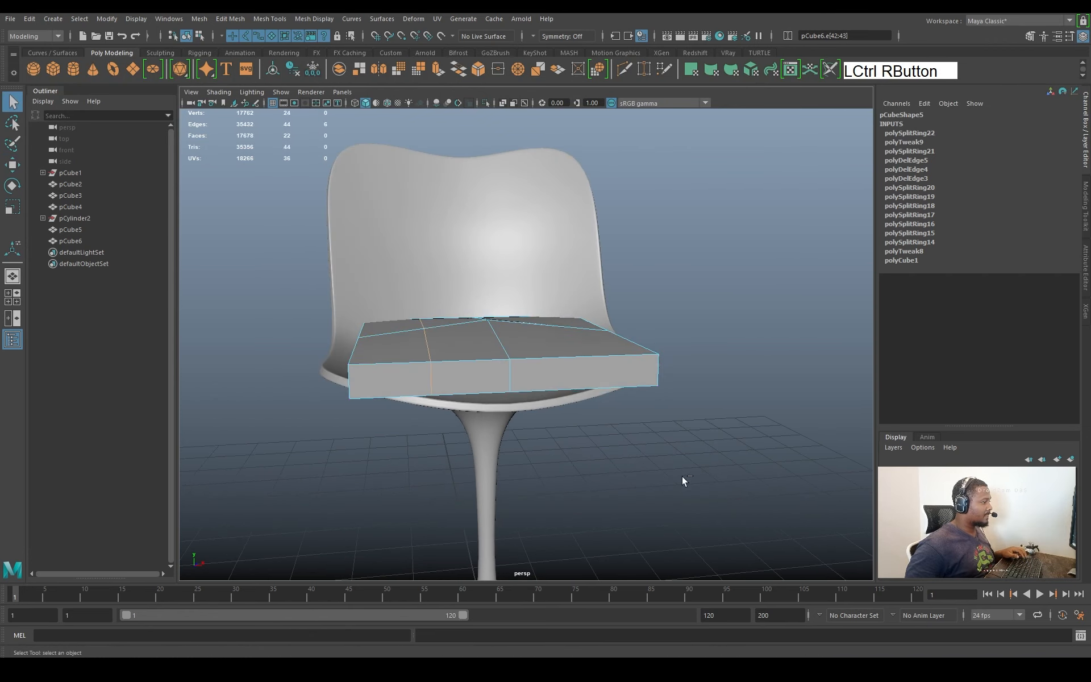
alt+drag(570, 358, 561, 343)
click(558, 328)
key(g)
Raise the two top vertices beside the cushion's centre vertically, after changing the Move tool's axis orientation
right_drag(566, 329, 455, 336)
click(445, 338)
key(w)
alt+drag(540, 336, 423, 357)
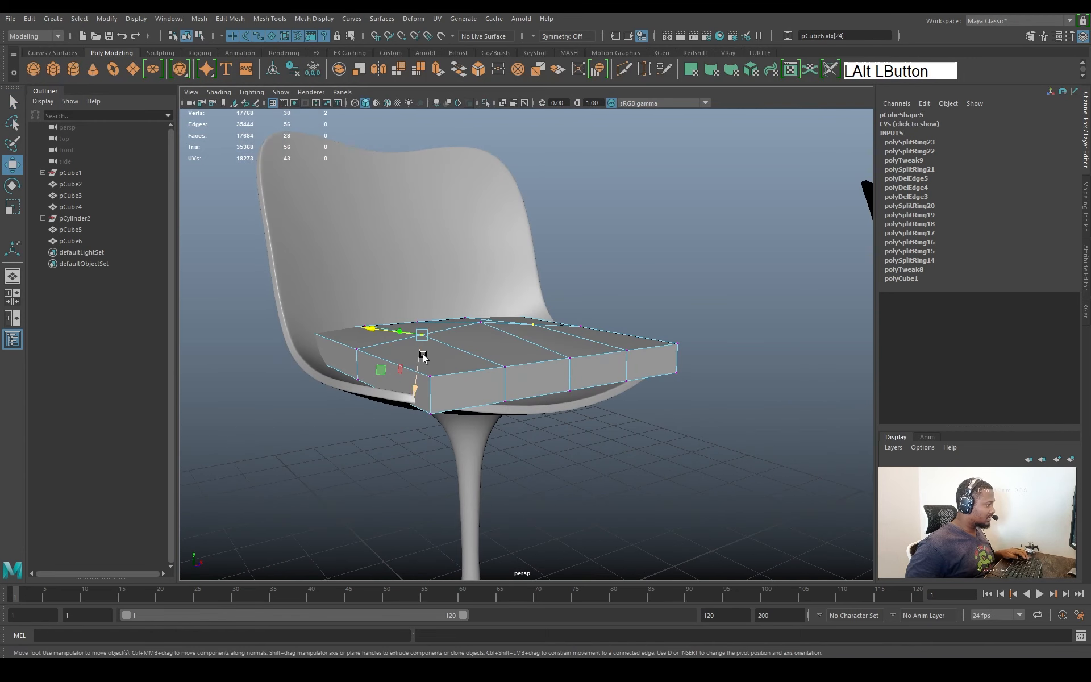
ctrl+shift+right_drag(591, 354, 504, 319)
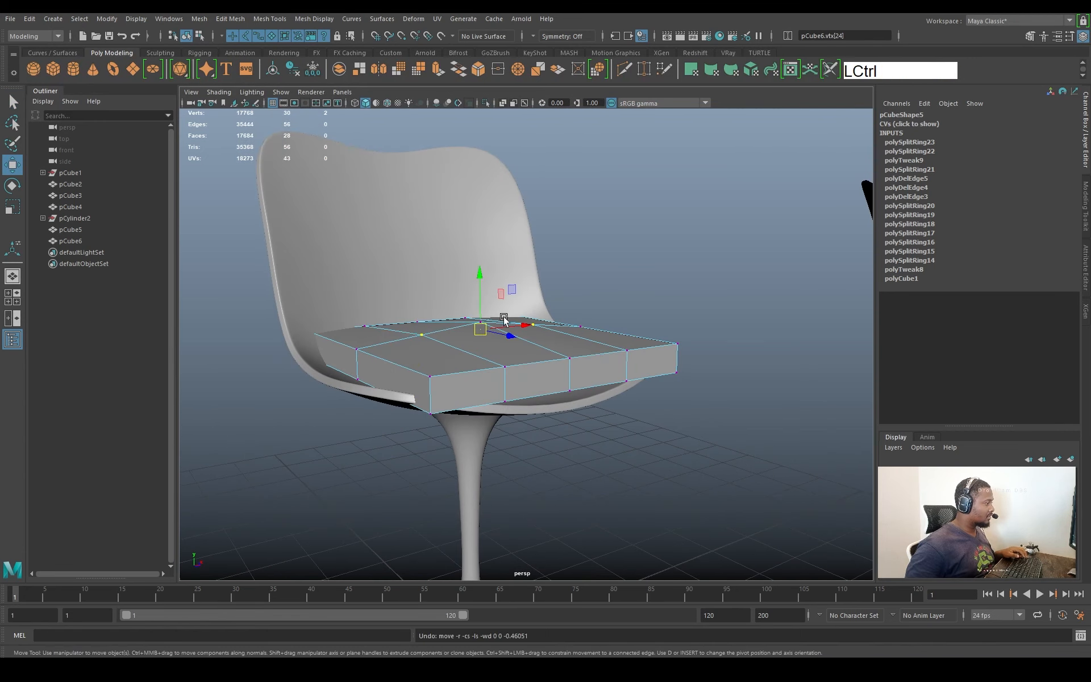
alt+drag(487, 302, 516, 366)
Split the edge rings in front of and behind the cushion's middle to add two crosswise loops
key(q)
click(528, 350)
ctrl+right_drag(632, 331, 533, 326)
alt+drag(533, 326, 458, 357)
click(596, 340)
ctrl+right_drag(595, 340, 491, 387)
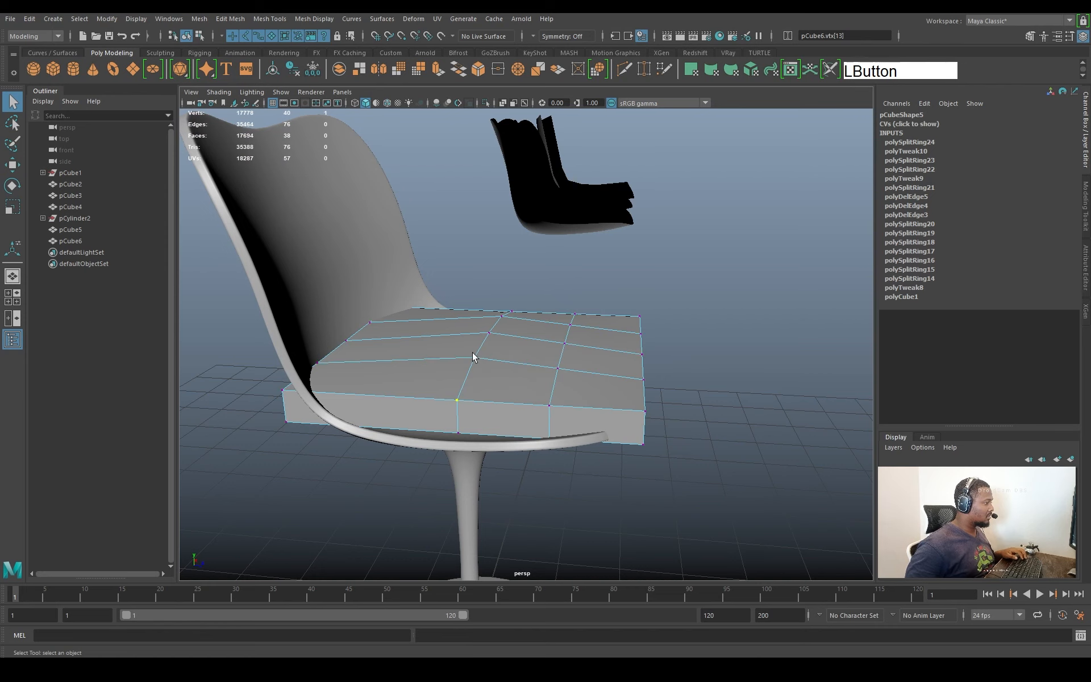
click(446, 336)
ctrl+right_drag(595, 329, 578, 419)
Select the three inner top vertices on each new crosswise loop and raise all six to dome the cushion
alt+drag(403, 344, 451, 346)
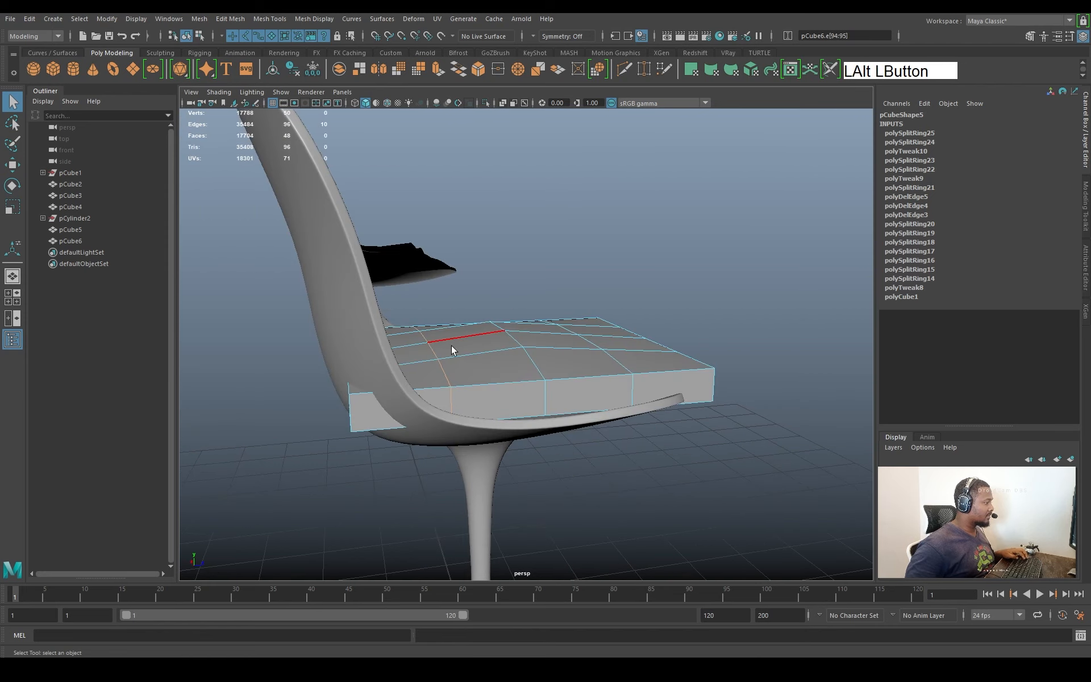
right_drag(397, 348, 405, 336)
click(416, 334)
shift+click(438, 359)
alt+drag(438, 359, 561, 375)
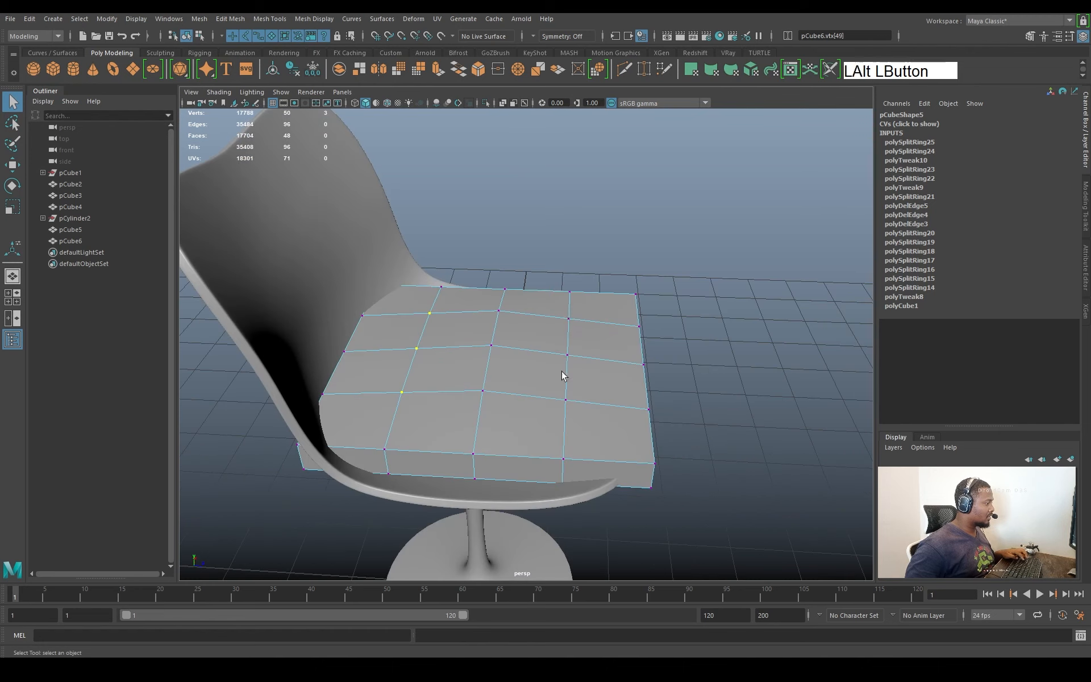
alt+right_drag(585, 394, 531, 345)
alt+drag(530, 346, 551, 360)
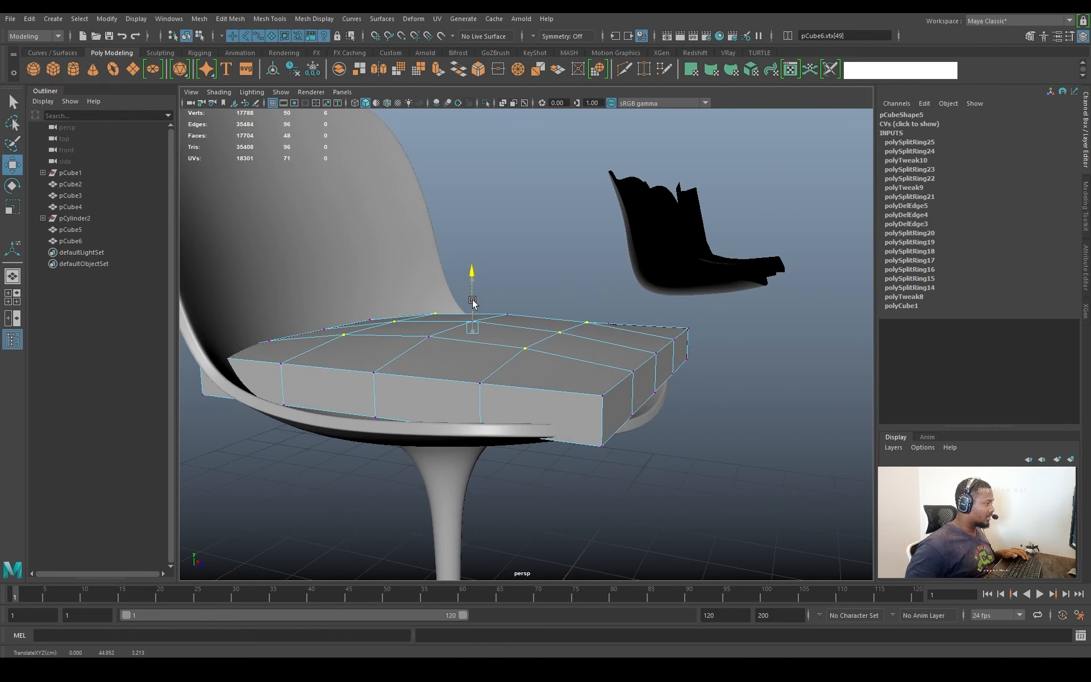
alt+drag(552, 322, 531, 336)
Return the cushion to object mode and check its domed shape in the smooth preview
key(q)
right_drag(588, 357, 616, 329)
click(590, 357)
key(3)
alt+drag(635, 365, 639, 377)
alt+right_drag(639, 377, 572, 360)
alt+drag(572, 361, 597, 346)
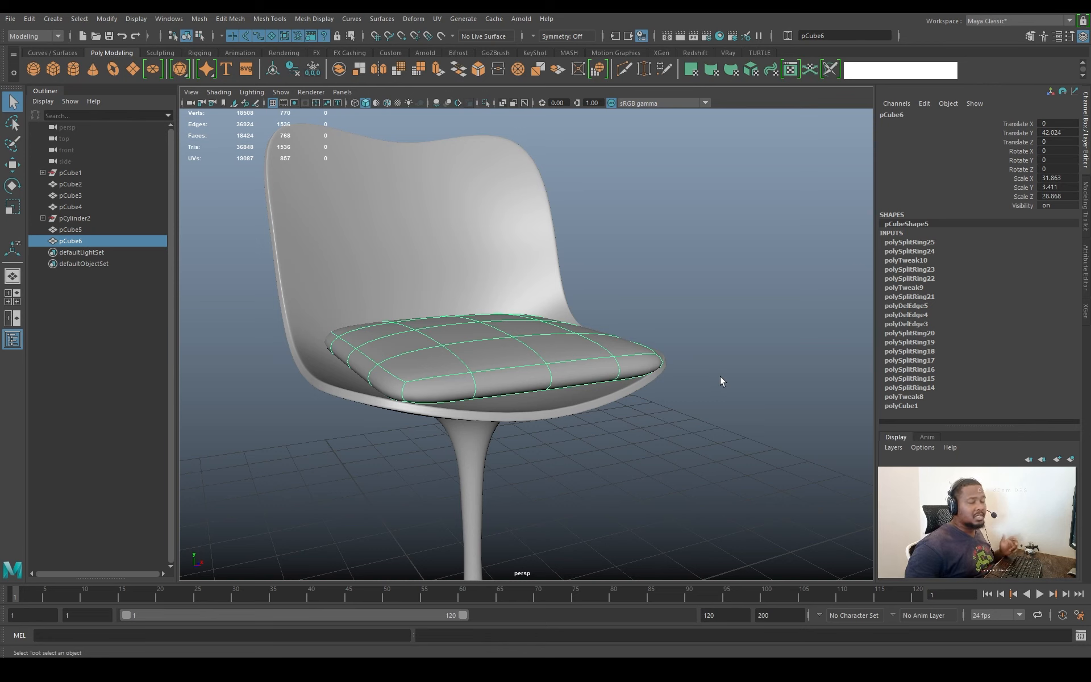
Compare the cushion with and without the smooth preview from the front, leaving the preview off
alt+drag(504, 380, 549, 347)
alt+right_drag(549, 347, 532, 344)
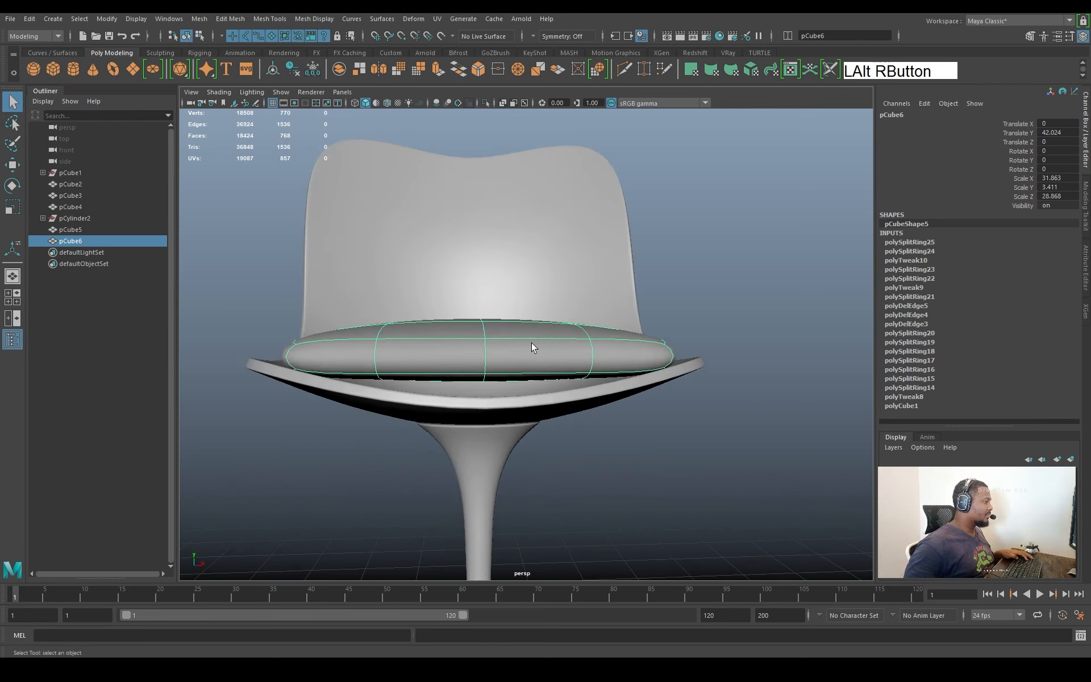
click(663, 339)
alt+drag(532, 344, 568, 366)
click(560, 340)
key(1)
key(3)
key(1)
Split the cushion's vertical edge ring to add a horizontal loop around its sides and preview it smoothed
right_drag(524, 426, 519, 397)
click(665, 375)
ctrl+right_drag(661, 379, 654, 490)
alt+drag(478, 321, 537, 364)
key(3)
alt+drag(611, 363, 609, 390)
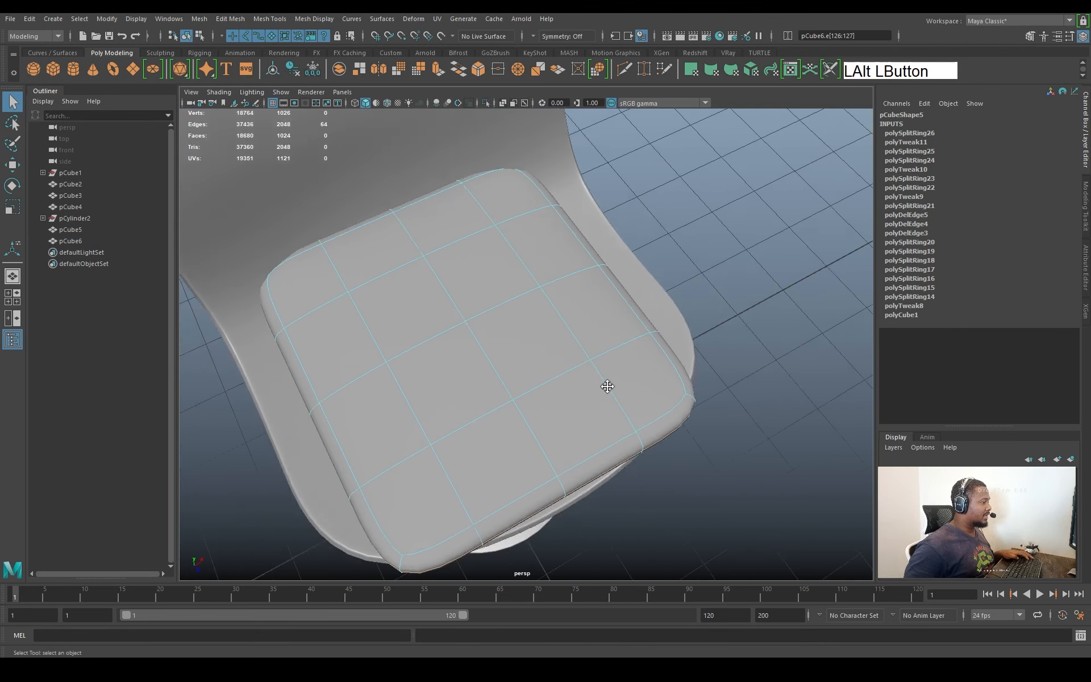
alt+right_drag(609, 390, 529, 338)
alt+drag(528, 339, 625, 335)
Turn off the smooth preview and delete the horizontal edge loop around the cushion's sides
key(1)
right_drag(551, 360, 634, 364)
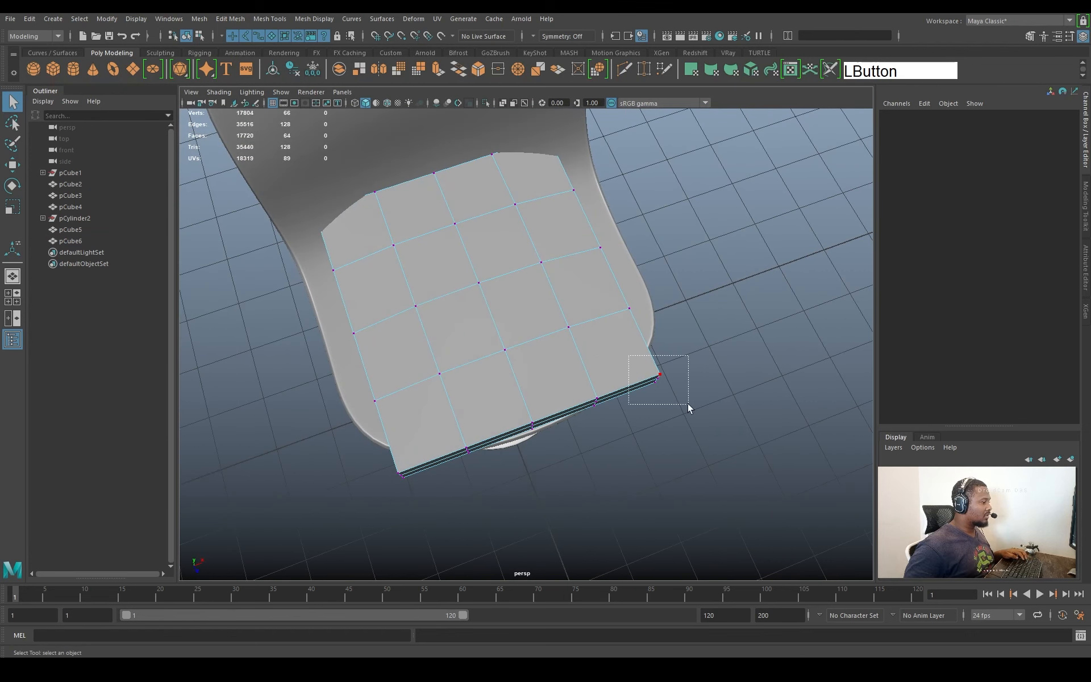
drag(688, 408, 688, 405)
alt+drag(688, 405, 562, 398)
right_drag(563, 398, 554, 383)
shift+right_drag(665, 392, 574, 395)
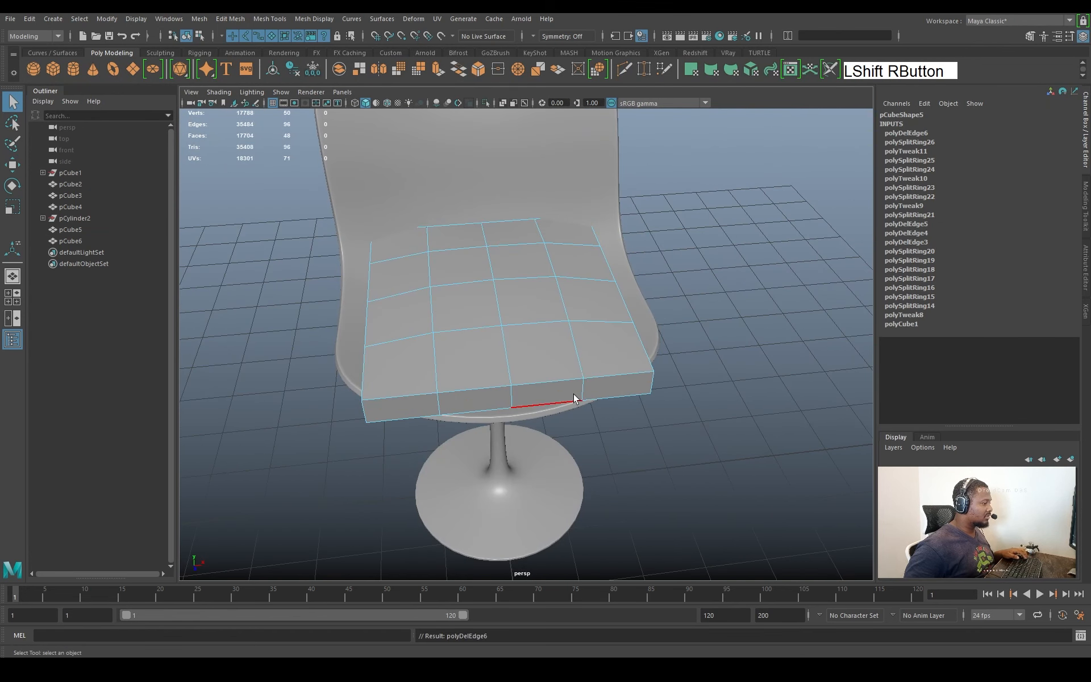
Isolate the cushion and pull in its two front vertical corner edges to cut back the sharp front corners
alt+drag(453, 369, 334, 406)
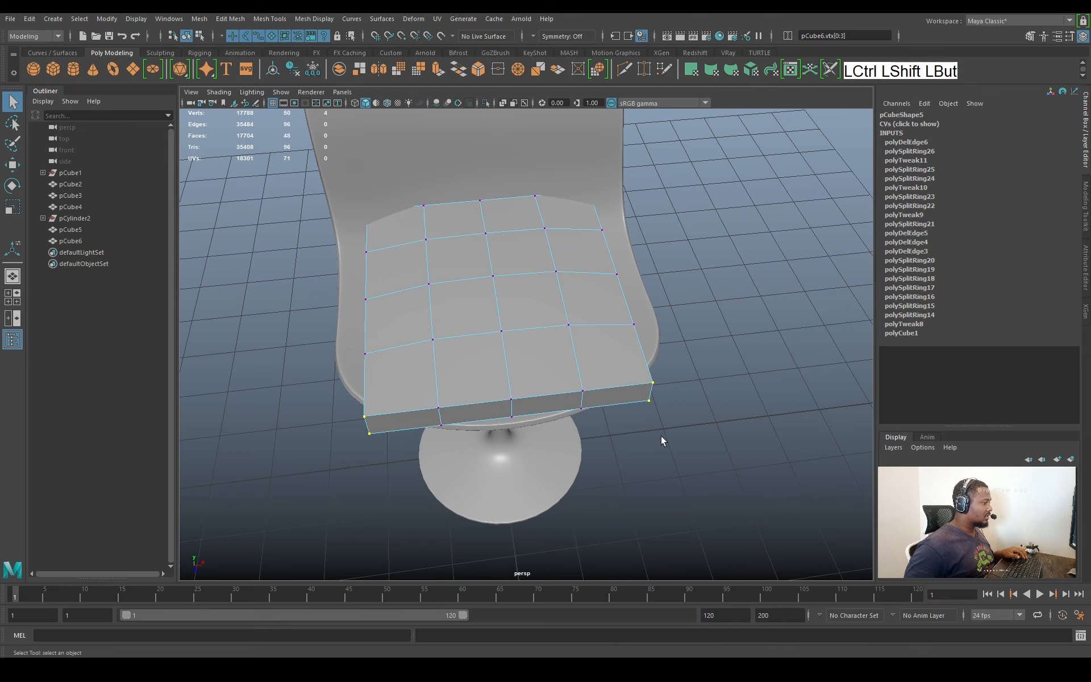
key(w)
alt+drag(662, 439, 517, 358)
right_drag(517, 358, 503, 341)
key(ctrl+1)
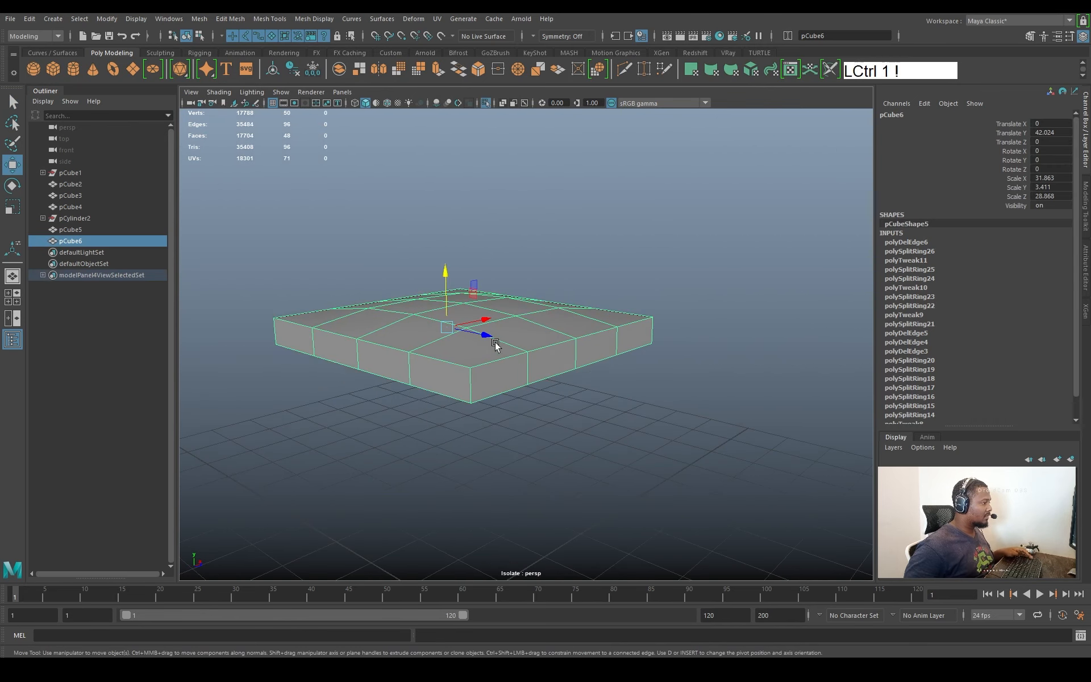
alt+drag(496, 343, 496, 398)
right_drag(495, 398, 495, 358)
click(471, 456)
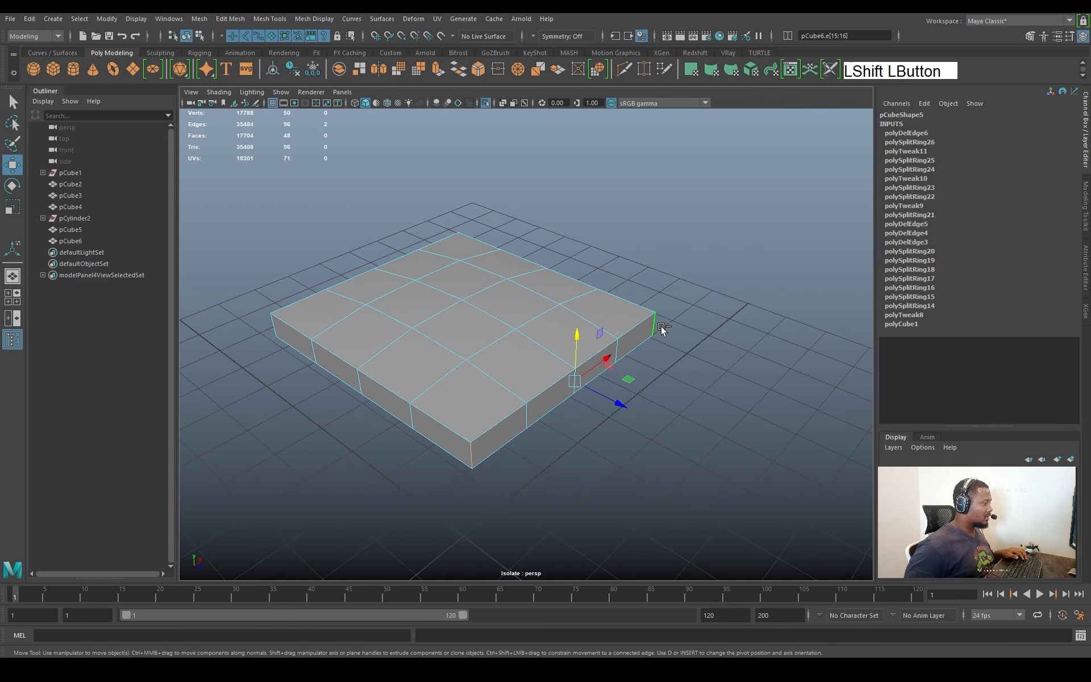
alt+drag(661, 330, 572, 358)
key(r)
alt+middle_drag(573, 358, 540, 392)
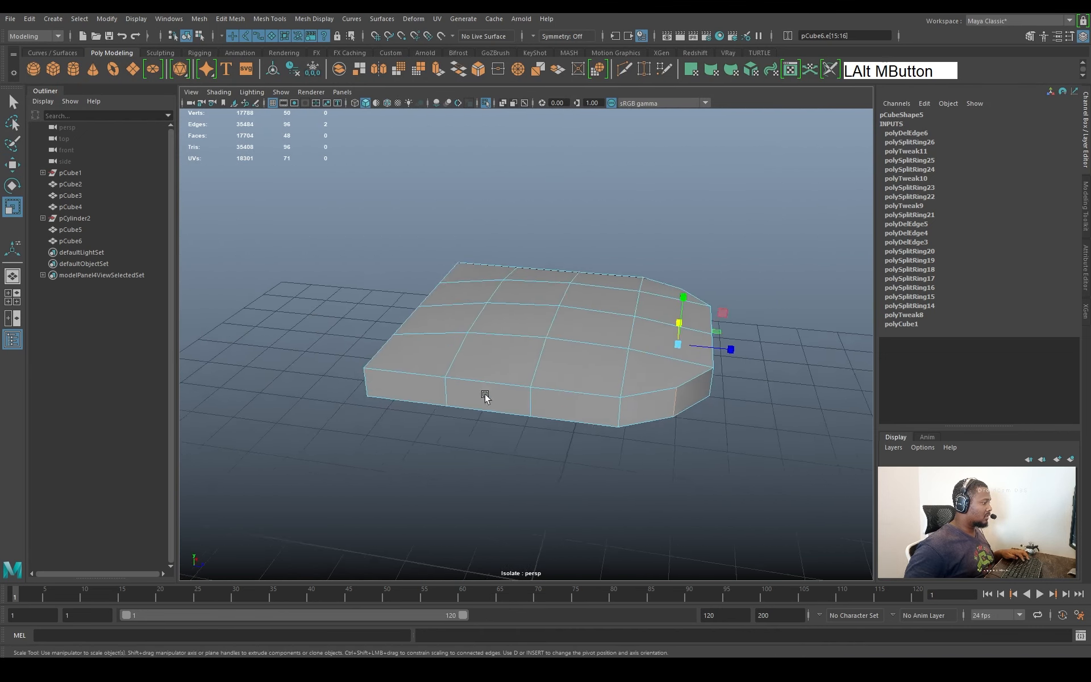
Pull in the cushion's two rear vertical corner edges to cut back the rear corners as well
alt+drag(541, 392, 559, 375)
click(383, 366)
alt+drag(383, 366, 508, 381)
shift+click(357, 391)
alt+drag(398, 392, 514, 413)
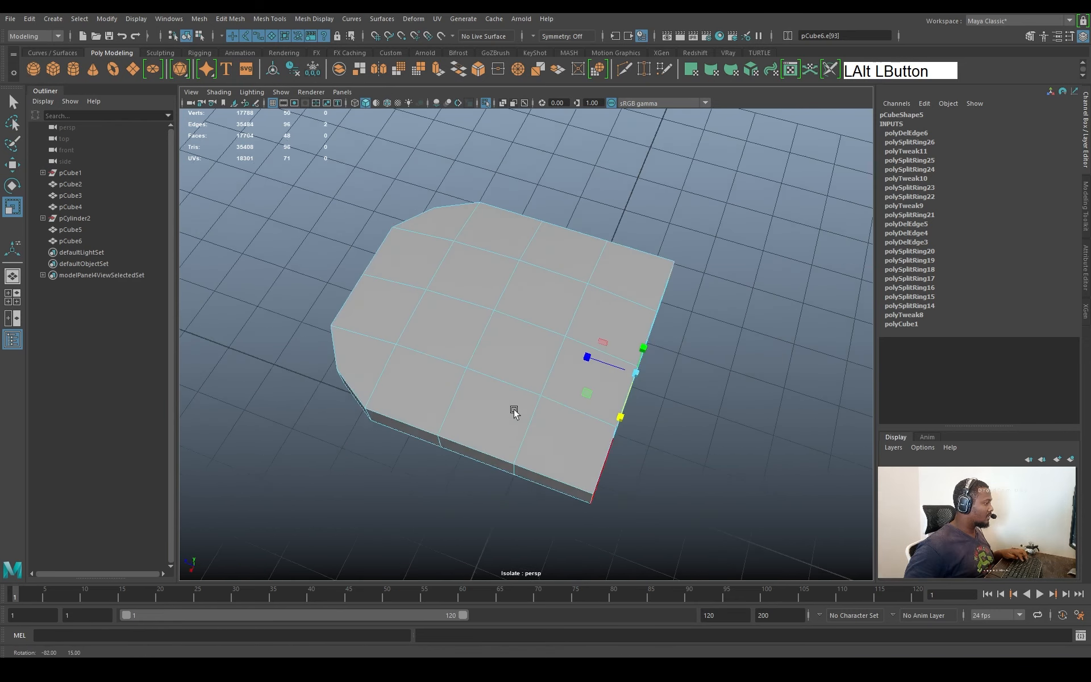
key(w)
alt+drag(556, 353, 626, 377)
Turn on the cushion's smooth preview in object mode, leave the isolated view, and check it on the chair
key(3)
key(F8)
click(554, 287)
click(586, 394)
key(ctrl+1)
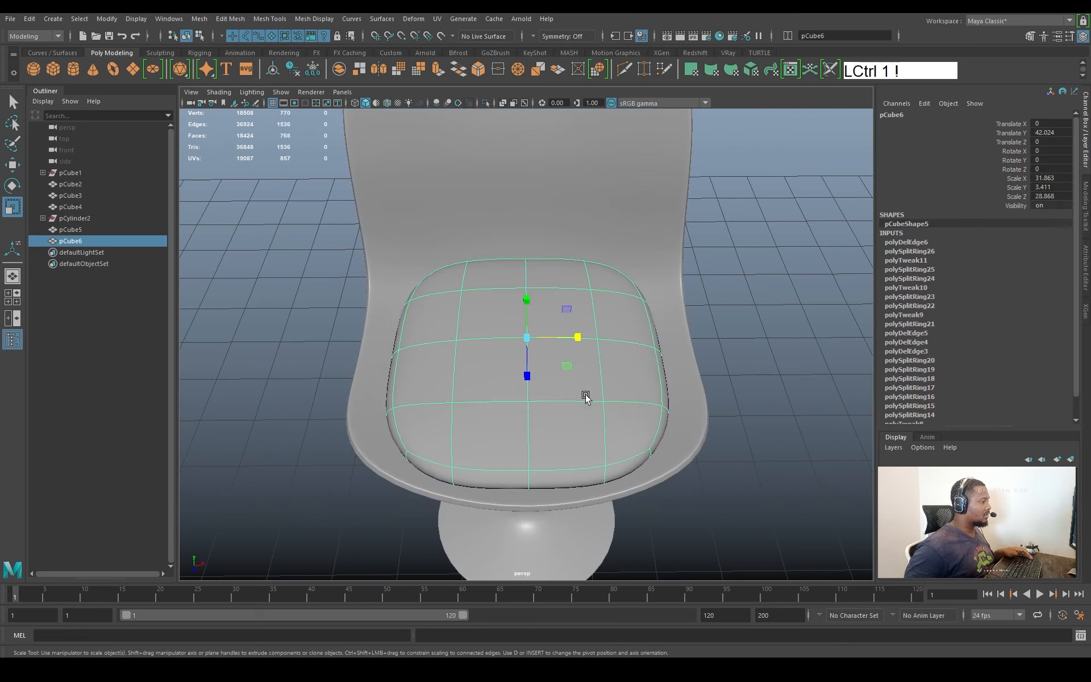
alt+drag(767, 400, 799, 370)
click(799, 371)
alt+drag(735, 427, 704, 387)
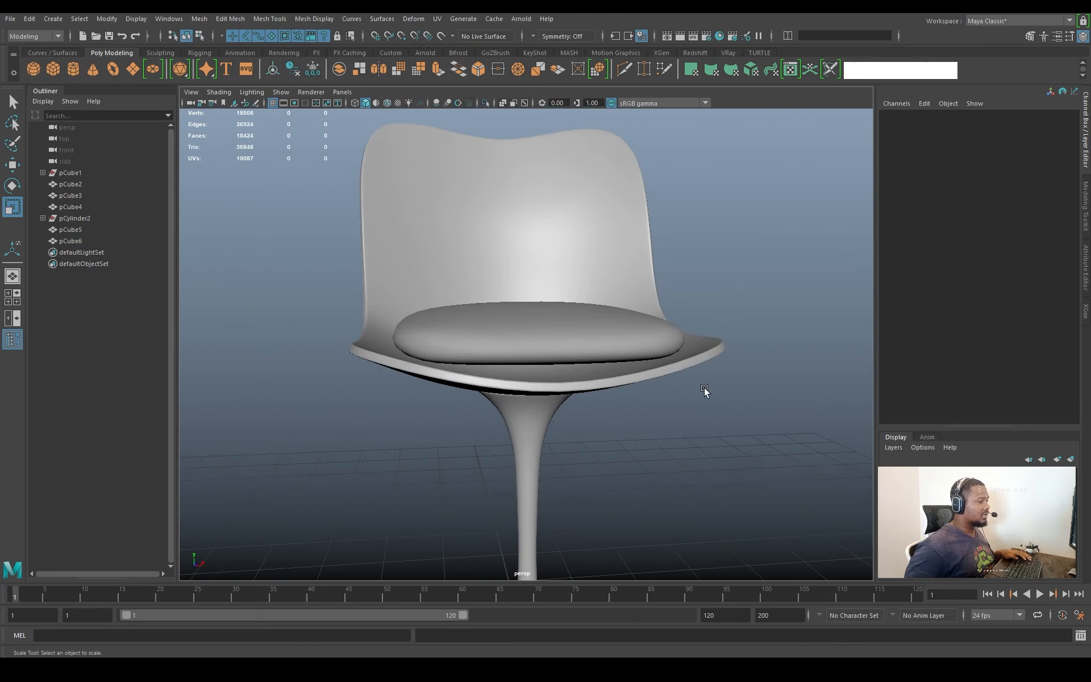
Select the cushion and compare its base mesh with the smooth preview, leaving the preview off
alt+right_drag(616, 381, 633, 370)
click(594, 360)
alt+middle_drag(594, 360, 589, 384)
alt+drag(589, 385, 603, 353)
key(1)
key(3)
key(1)
Add a horizontal edge loop midway around the cushion's sides and turn the smooth preview back on
right_drag(524, 376, 519, 333)
click(467, 382)
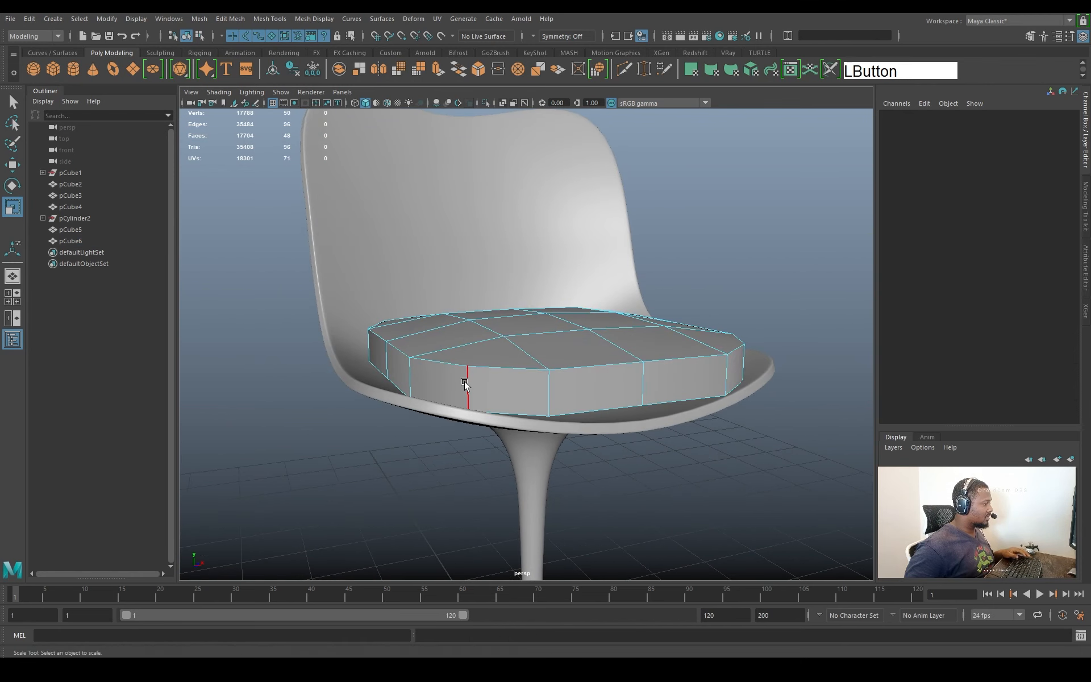
ctrl+right_drag(605, 354, 682, 310)
key(3)
key(w)
click(690, 302)
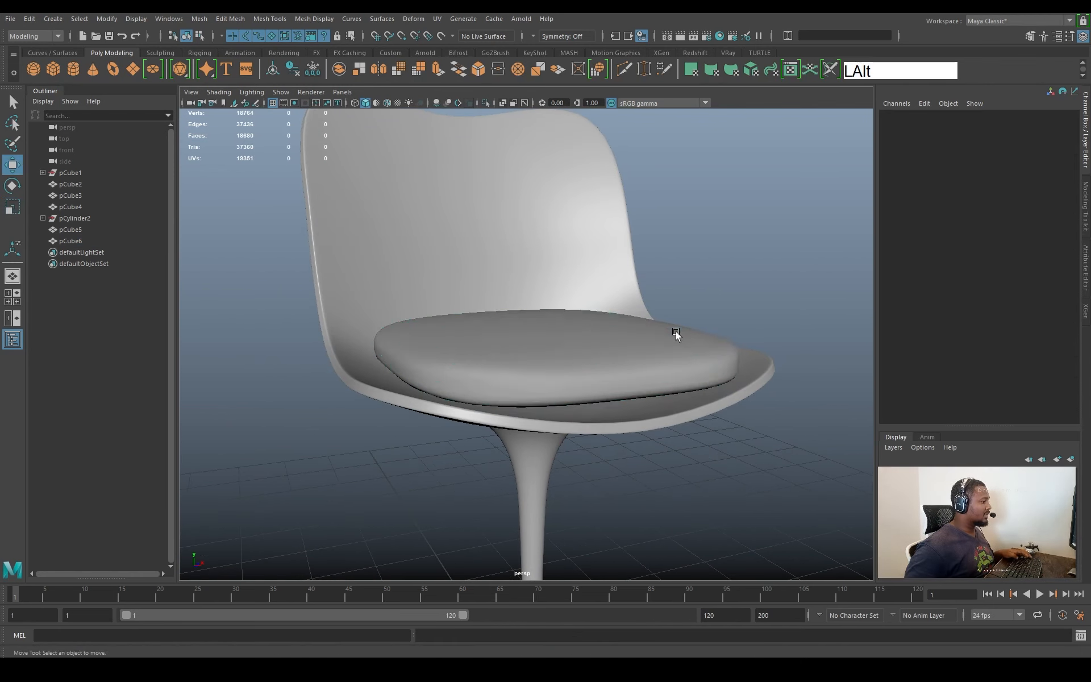
Set the cushion's thickness to a Y scale of 3.6 and lower it to Translate Y 41.73
alt+drag(676, 331, 575, 349)
click(575, 349)
key(r)
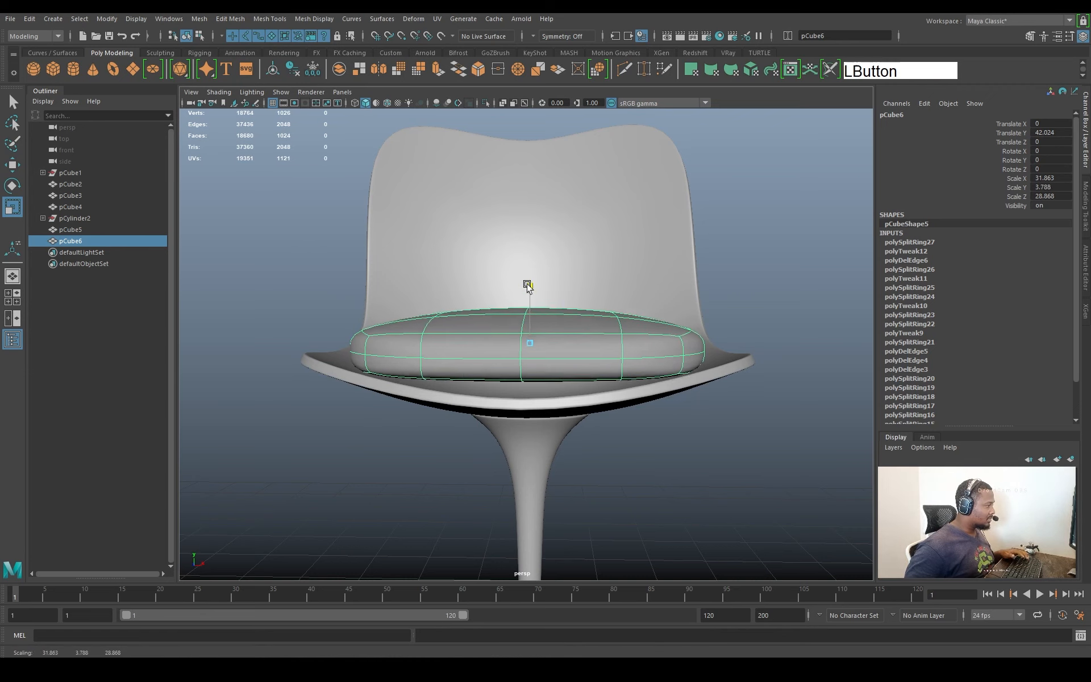
drag(530, 292, 585, 372)
click(769, 314)
Apply the Smooth operation with one division to the cushion
alt+right_drag(586, 372, 648, 376)
click(599, 394)
alt+drag(648, 376, 680, 361)
shift+right_drag(786, 332, 761, 403)
alt+drag(637, 392, 633, 424)
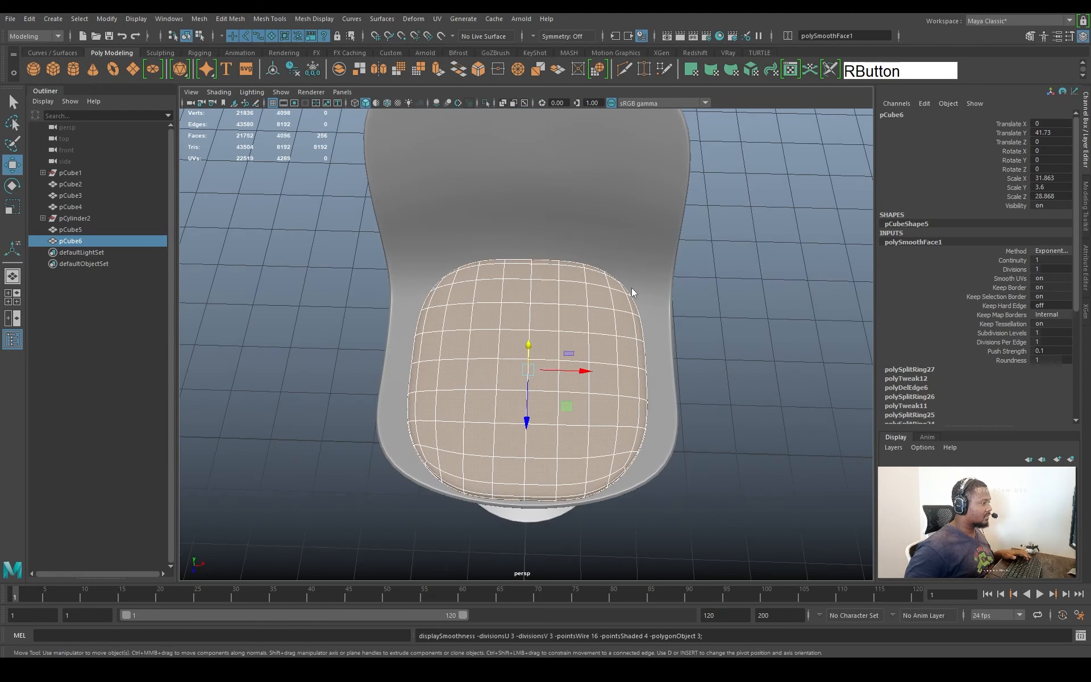
Clear the selection and examine how the smoothed cushion sits on the seat
click(770, 241)
alt+drag(769, 241, 628, 347)
click(685, 353)
click(712, 366)
alt+right_drag(628, 346, 516, 316)
mouse_move(517, 317)
alt+mouse_down()
mouse_move(624, 316)
mouse_move(597, 305)
mouse_move(579, 356)
mouse_move(533, 332)
mouse_move(500, 365)
mouse_move(514, 295)
alt+mouse_up()
Isolate the cushion and soft-select the centre vertex of its underside with a falloff radius of about 18
click(536, 344)
key(ctrl+1)
right_drag(515, 296, 511, 292)
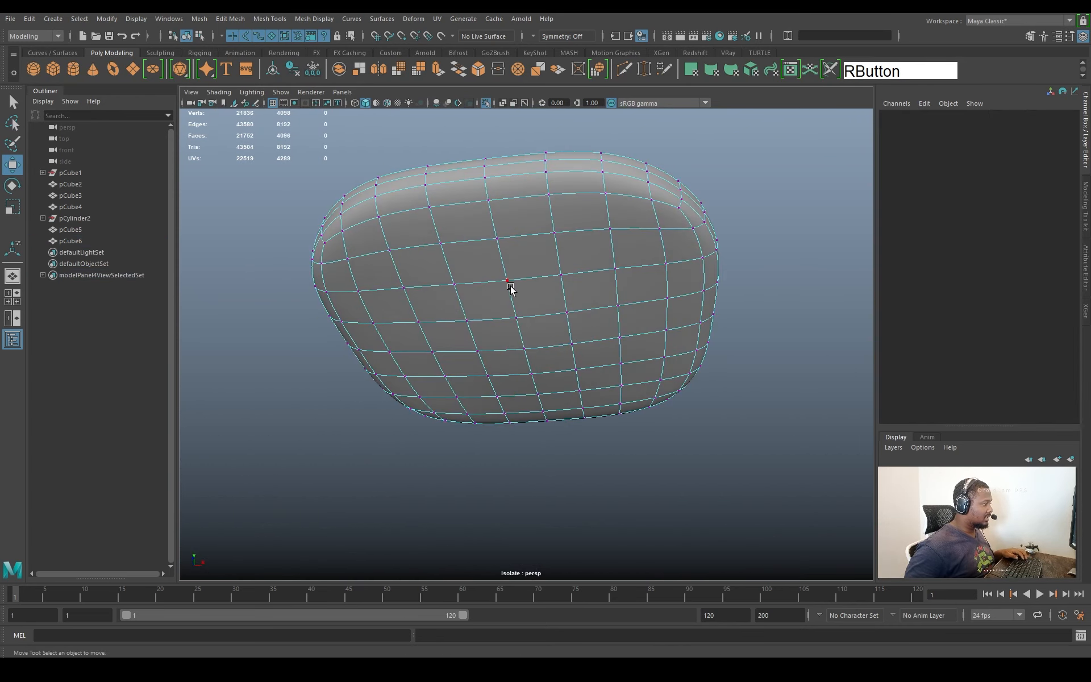
click(529, 328)
middle_drag(500, 324, 752, 388)
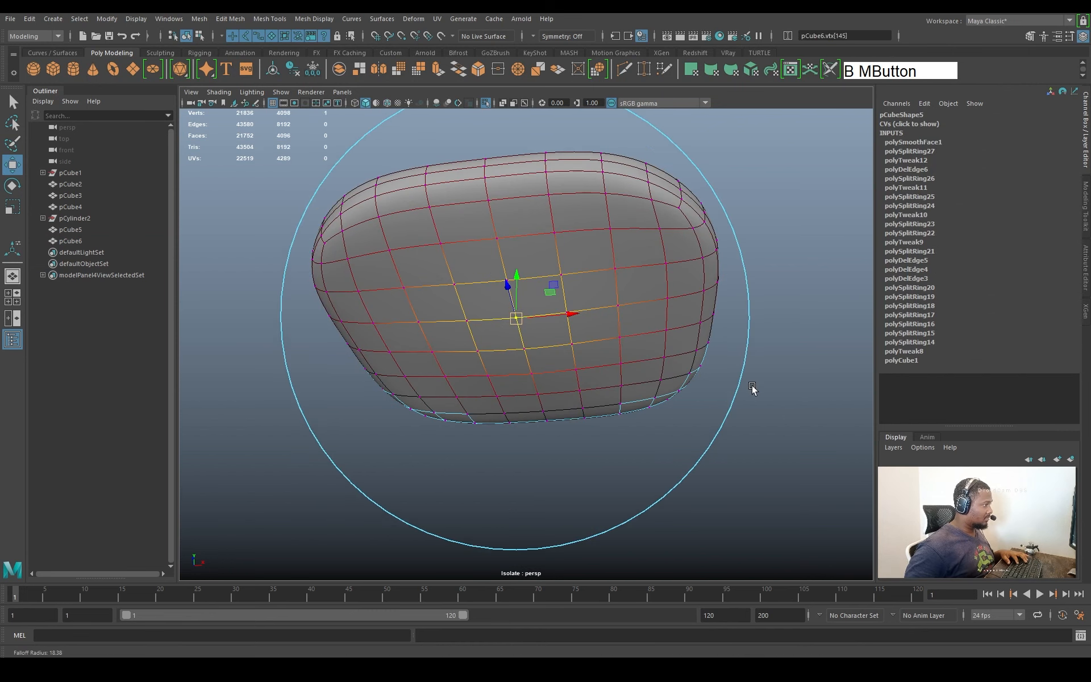
Leave the isolated view, pull the cushion's underside down toward the seat with soft selection, and return to object mode
alt+drag(605, 316, 533, 357)
key(ctrl+z)
key(ctrl+1)
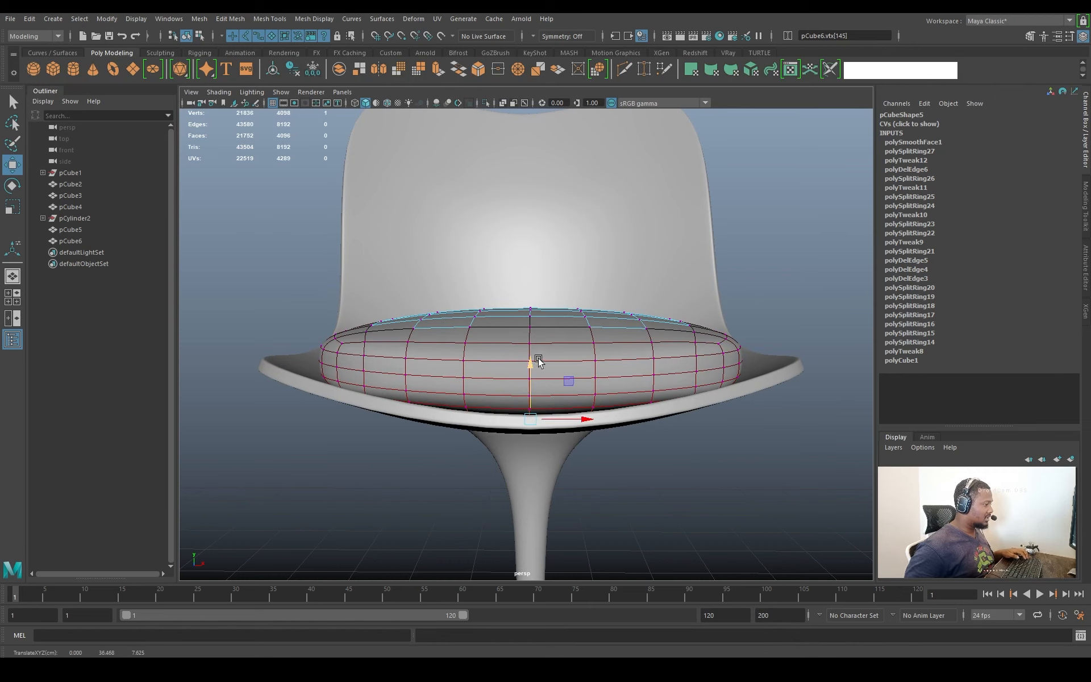
key(q)
right_drag(668, 318, 725, 299)
click(806, 297)
Soft-select the cushion's front vertices with an adjusted falloff and move them along the seat's front-to-back direction
alt+right_drag(806, 297, 597, 321)
alt+drag(597, 322, 475, 334)
alt+middle_drag(475, 334, 504, 334)
alt+drag(504, 333, 479, 341)
click(470, 338)
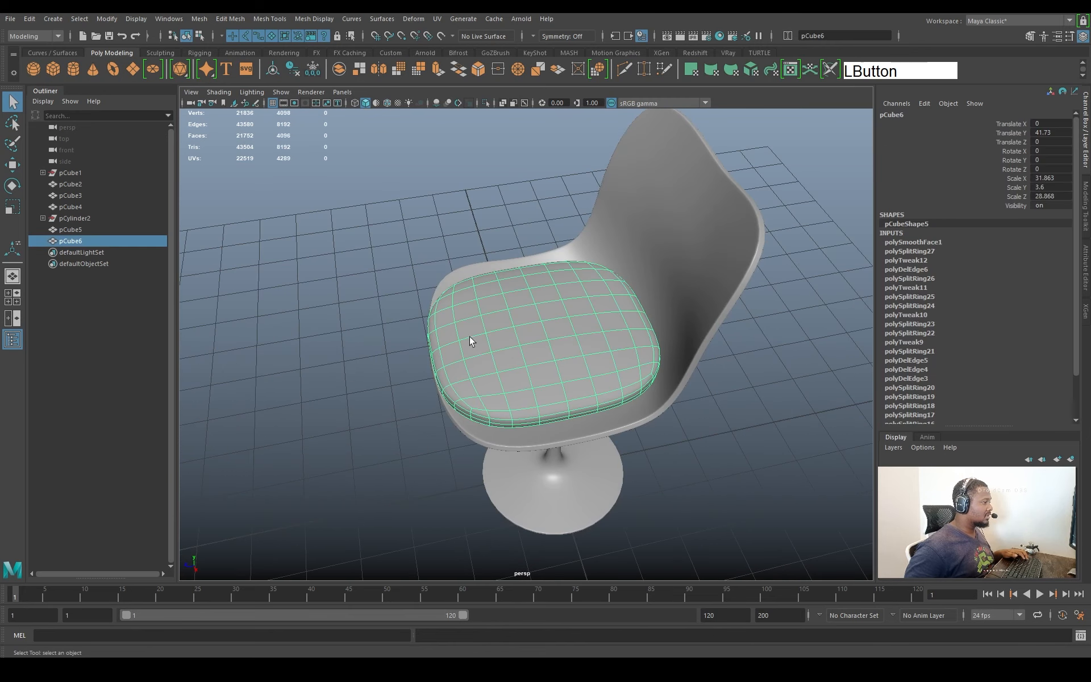
key(w)
right_drag(466, 336, 370, 328)
alt+drag(434, 303, 509, 360)
middle_drag(509, 360, 580, 351)
alt+drag(578, 352, 418, 386)
click(408, 382)
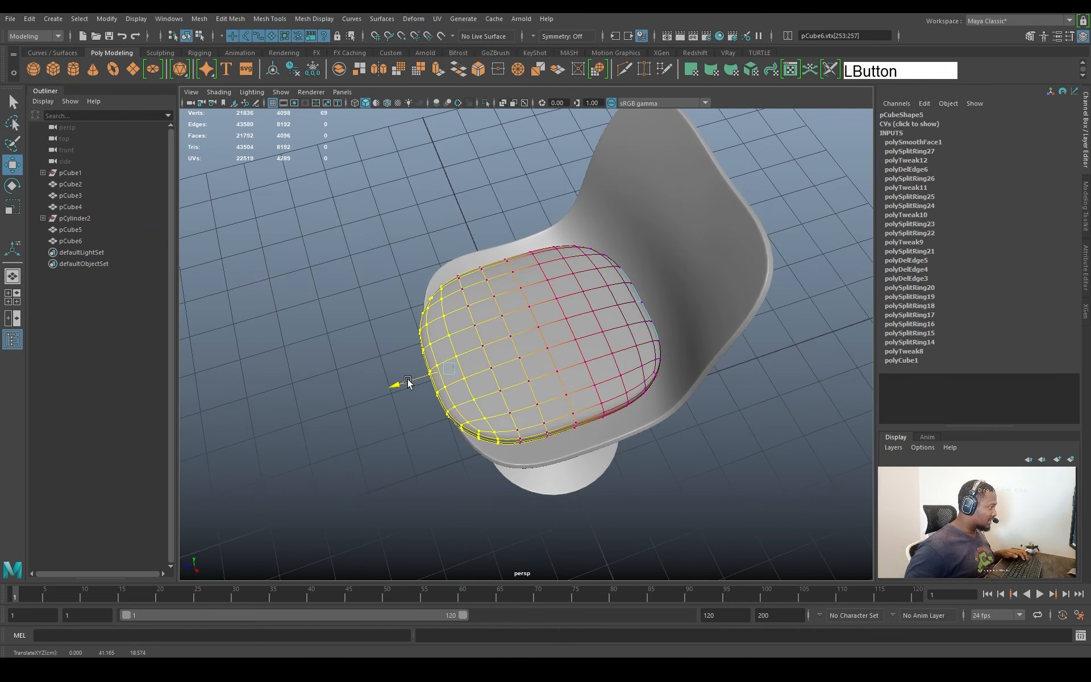
Return to object mode with nothing selected and check the cushion's fit on the seat
alt+drag(554, 358, 594, 302)
key(q)
right_drag(594, 302, 650, 279)
click(750, 411)
alt+drag(492, 374, 548, 324)
alt+middle_drag(548, 324, 596, 360)
alt+right_drag(597, 360, 619, 382)
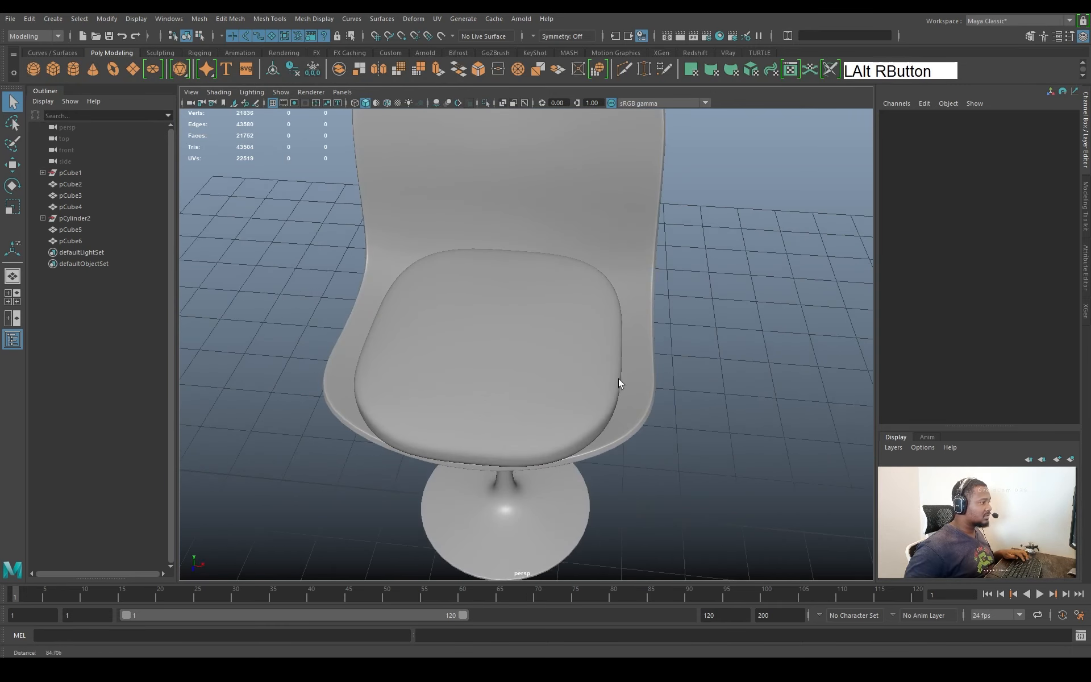
Turn on Object X symmetry and soft-select the cushion's front-corner vertices with a falloff radius of about 5.75
alt+drag(619, 382, 591, 356)
click(591, 355)
drag(549, 322, 552, 318)
alt+drag(551, 315, 560, 397)
click(648, 315)
click(536, 380)
key(F9)
alt+right_drag(560, 397, 590, 437)
click(580, 437)
right_drag(560, 352, 538, 329)
key(F9)
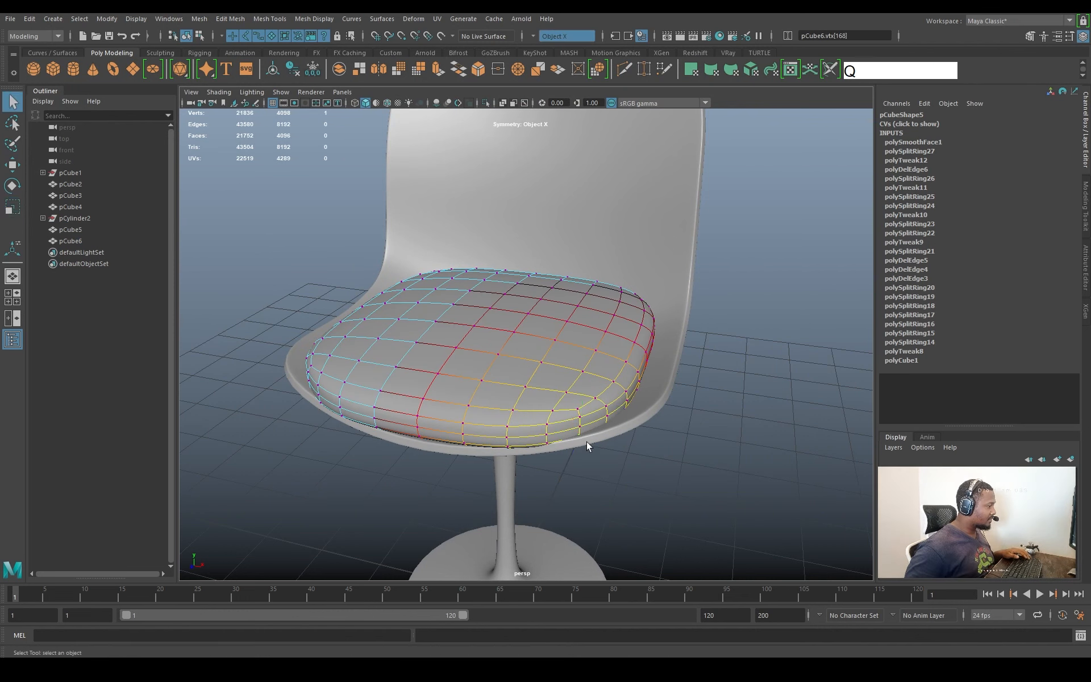
middle_drag(583, 443, 557, 442)
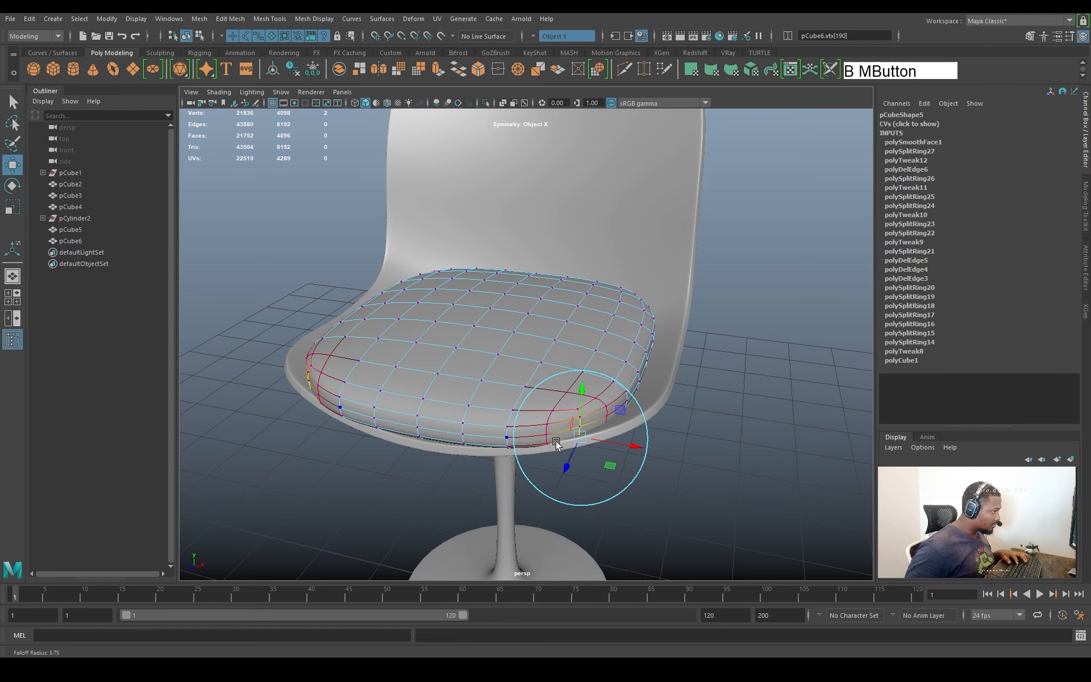
Readjust the soft-selection falloff, reshape the cushion's front corners at the side, and return to object mode with nothing selected
alt+right_drag(582, 451, 624, 421)
alt+drag(623, 421, 594, 397)
middle_drag(567, 417, 605, 413)
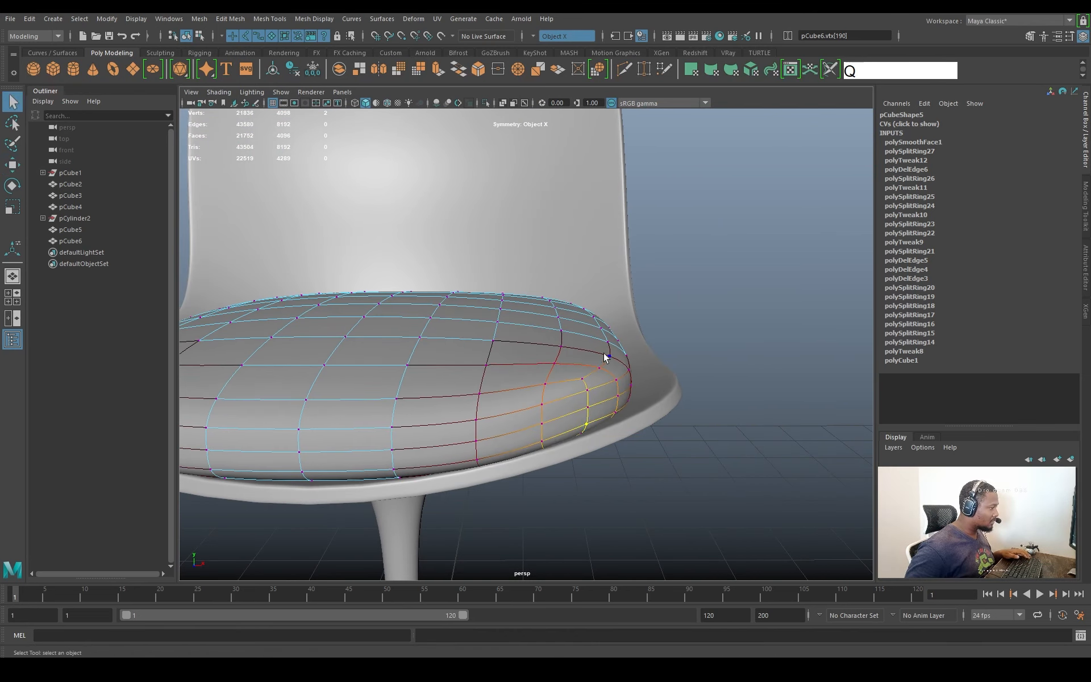
click(708, 361)
Examine the cushion's fit on the seat from the front, the sides, above and slightly below
alt+drag(709, 360, 579, 393)
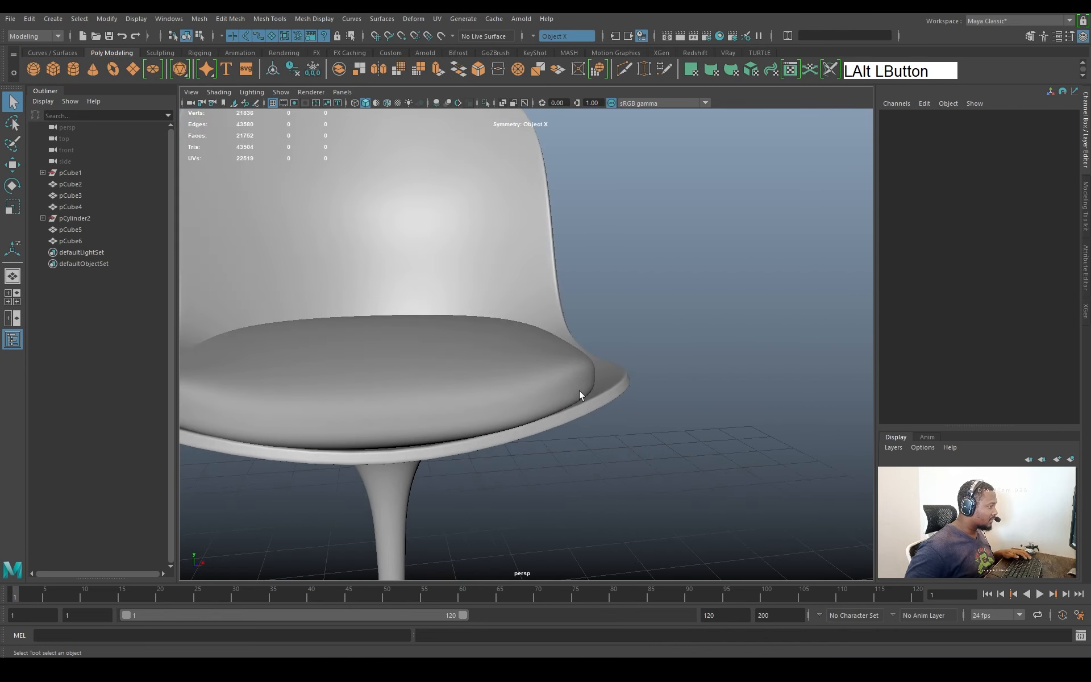
alt+middle_drag(579, 391, 587, 401)
alt+drag(587, 401, 494, 383)
alt+right_drag(495, 382, 426, 384)
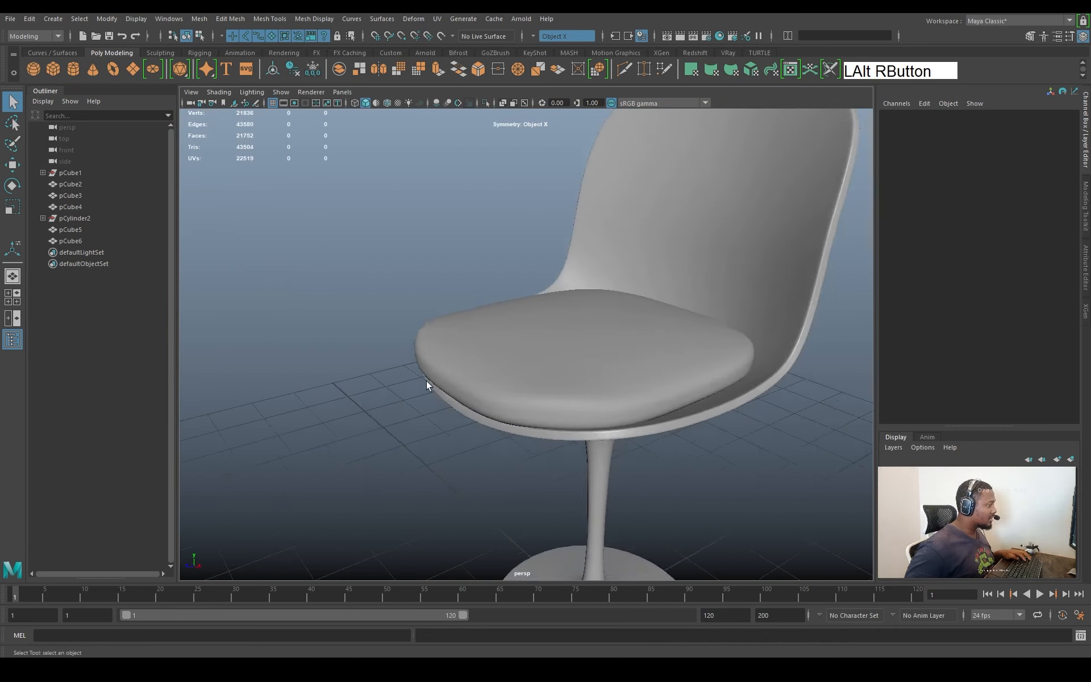
alt+drag(426, 385, 394, 366)
alt+middle_drag(395, 366, 536, 372)
alt+drag(536, 372, 589, 453)
alt+middle_drag(590, 453, 555, 397)
alt+right_drag(555, 397, 560, 349)
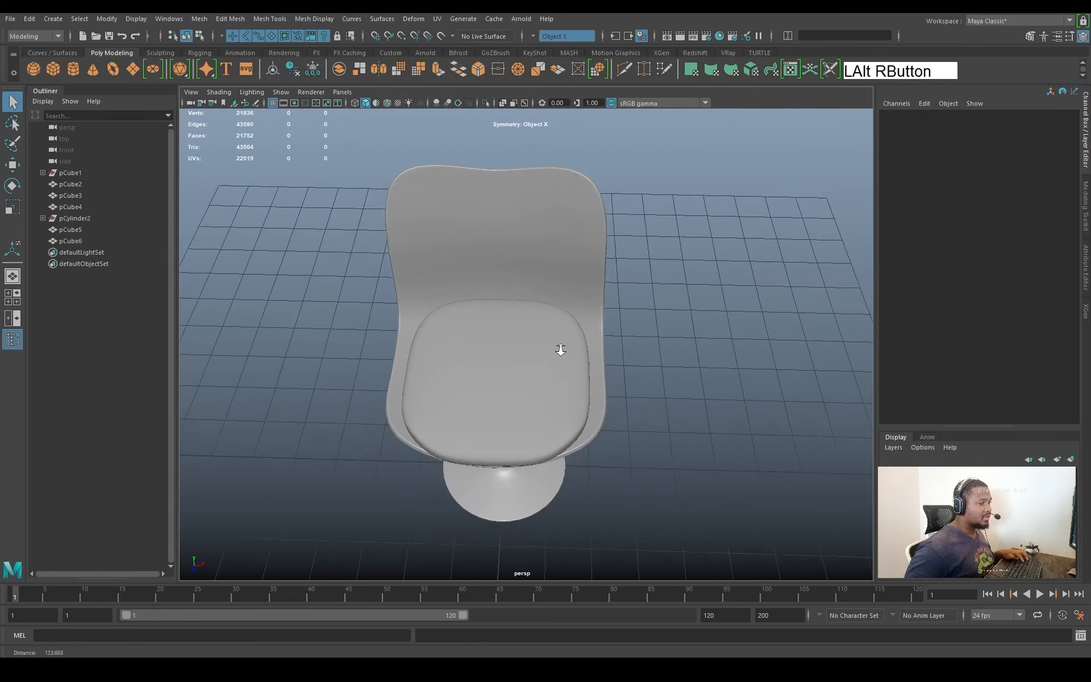
alt+drag(560, 350, 480, 305)
alt+right_drag(479, 305, 545, 341)
alt+middle_drag(546, 341, 591, 366)
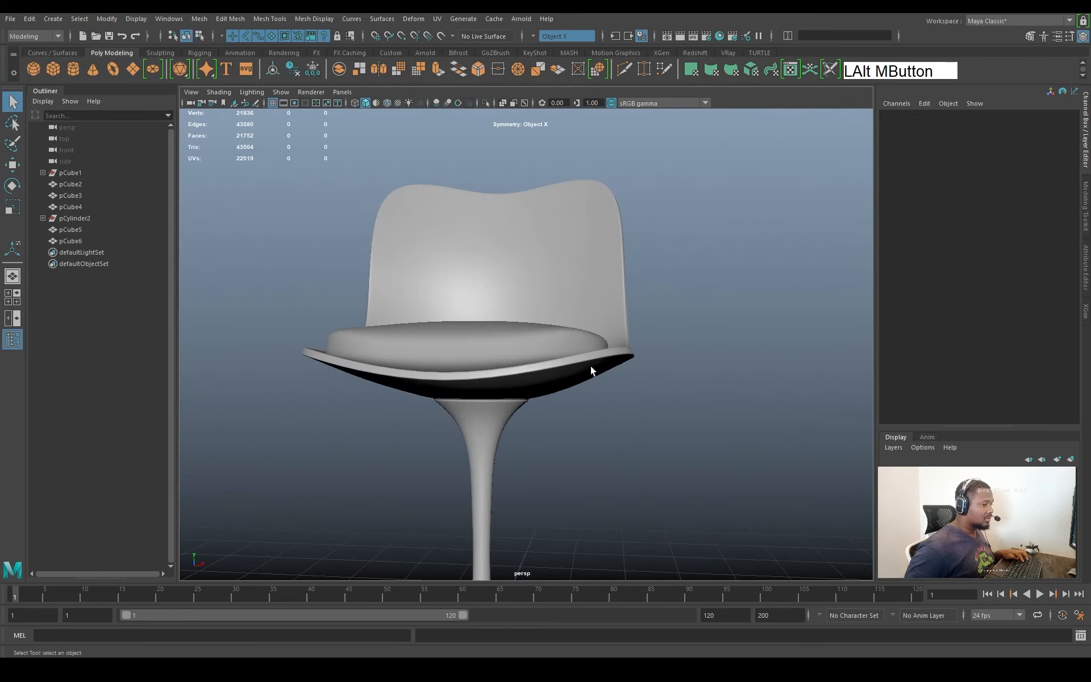
mouse_move(1090, 307)
mouse_down()
mouse_move(797, 292)
mouse_move(773, 257)
mouse_move(1090, 306)
mouse_up()
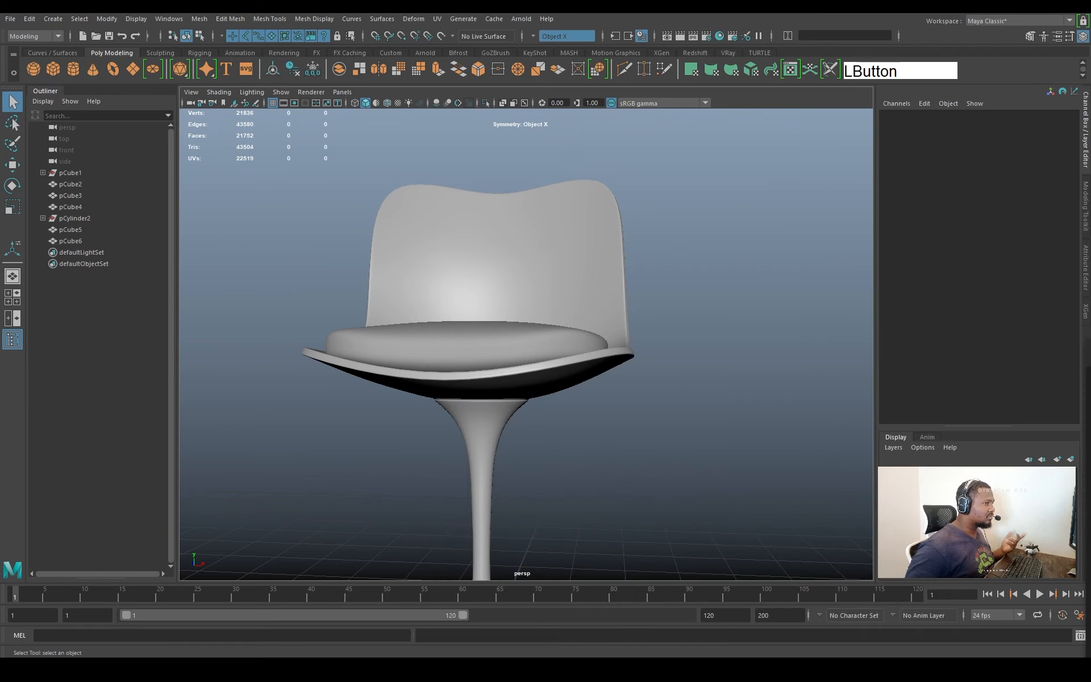
Bevel the horizontal edge loop around the middle of the cushion's side with a fraction of 0.13
click(465, 347)
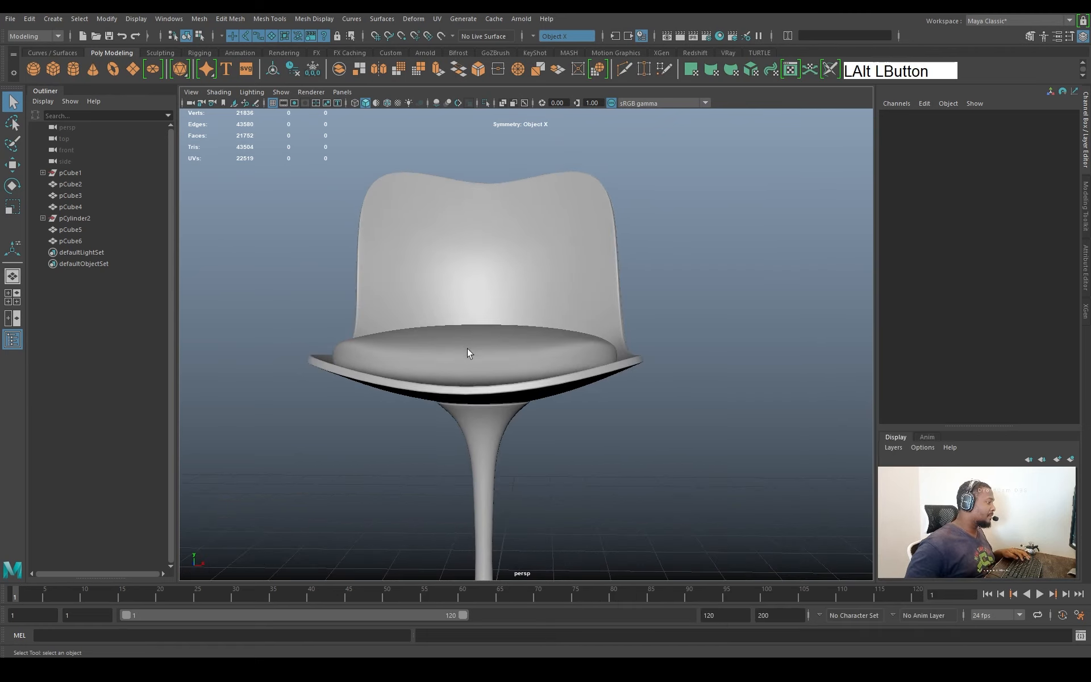
alt+right_drag(466, 346, 675, 407)
alt+middle_drag(564, 396, 553, 382)
key(3)
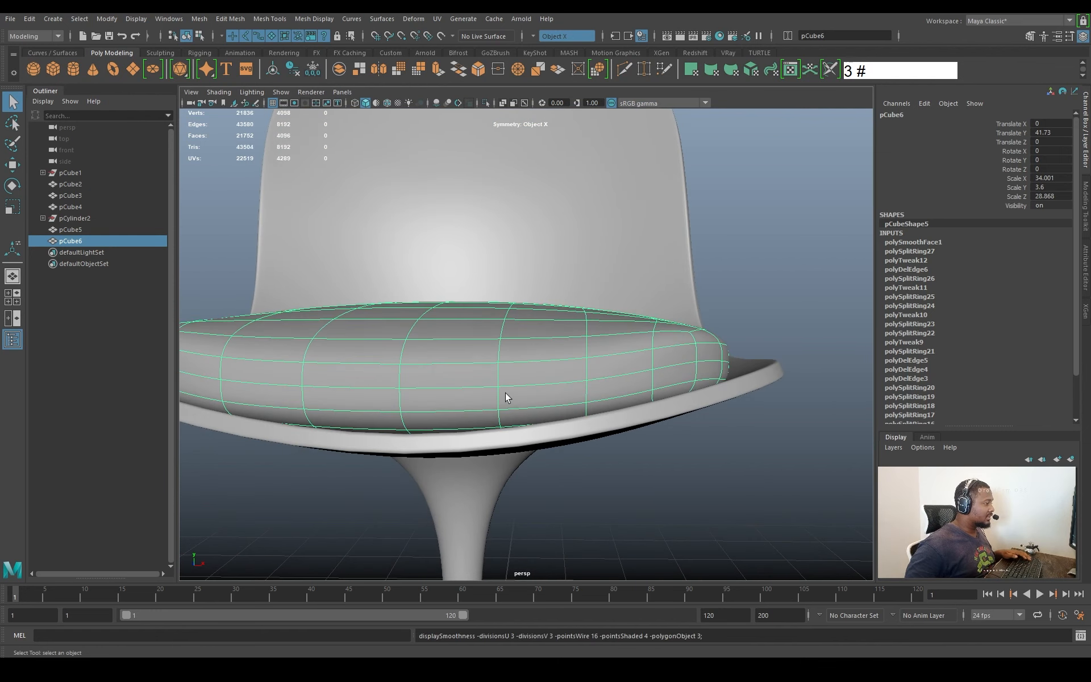
right_drag(515, 390, 520, 387)
click(634, 350)
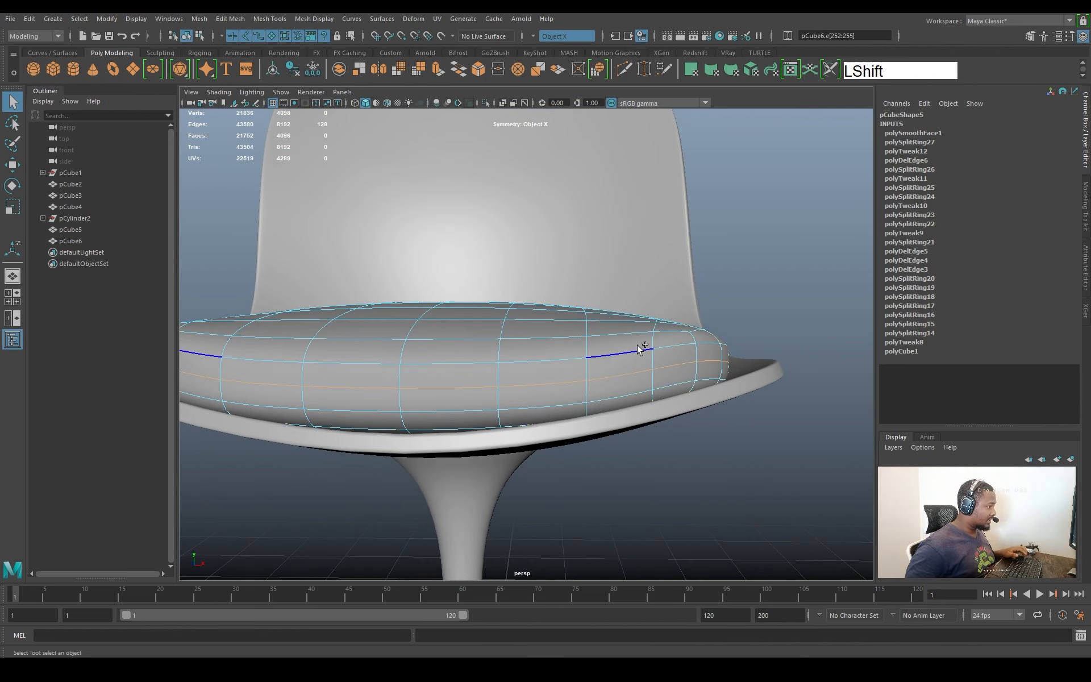
shift+right_click(642, 344)
shift+right_drag(695, 344, 696, 345)
key(1)
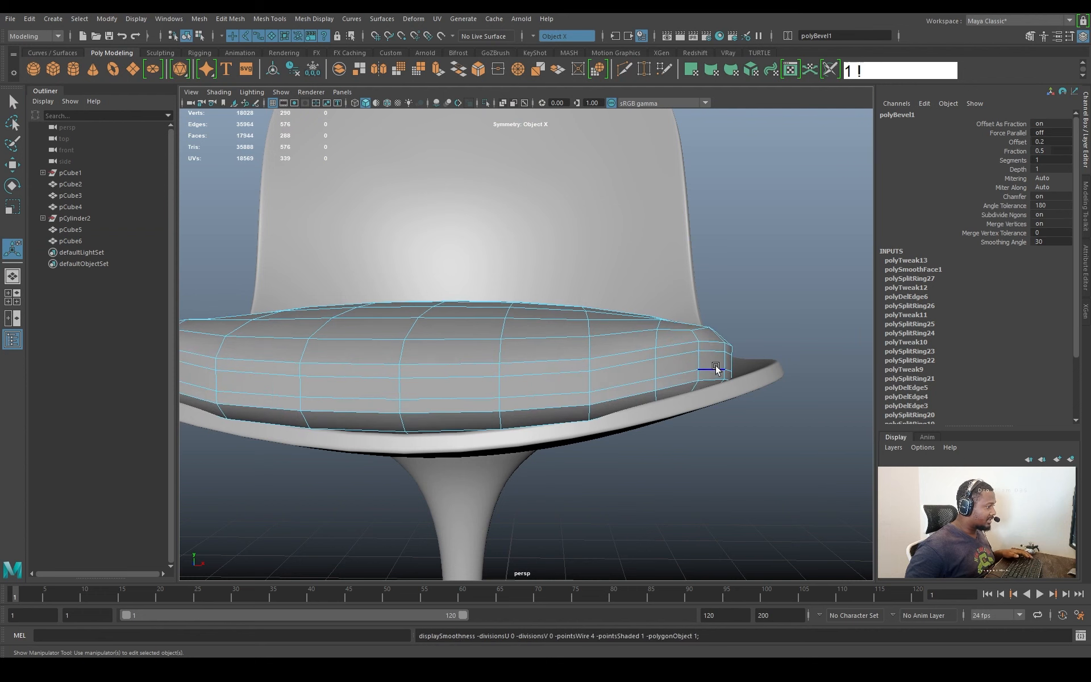
click(1017, 151)
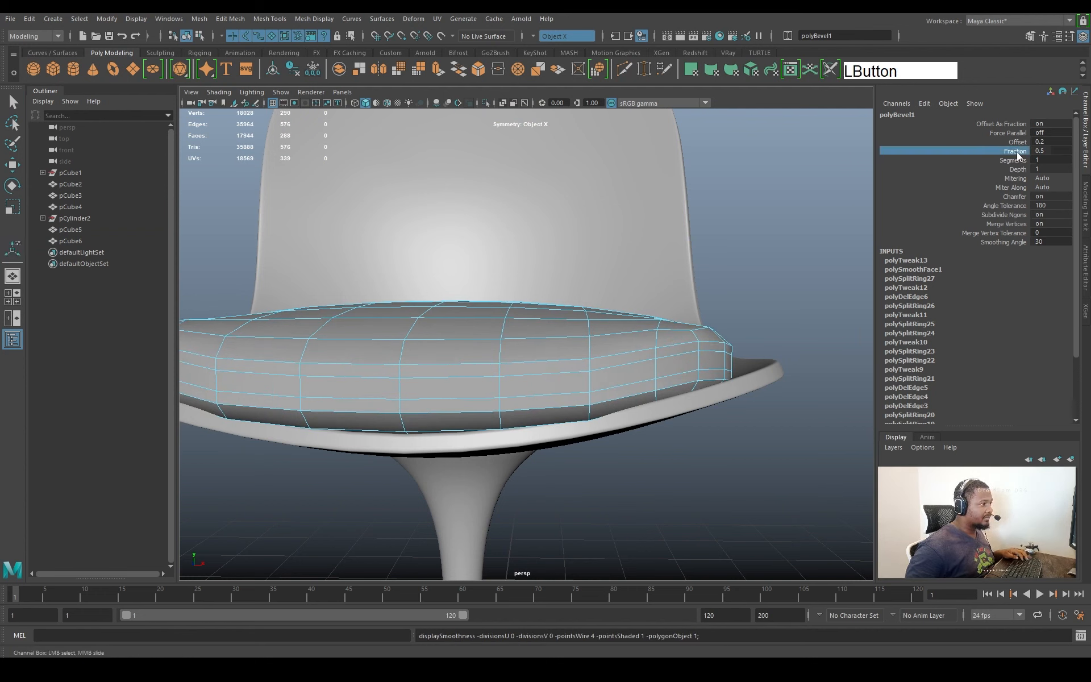
ctrl+middle_drag(841, 235, 810, 231)
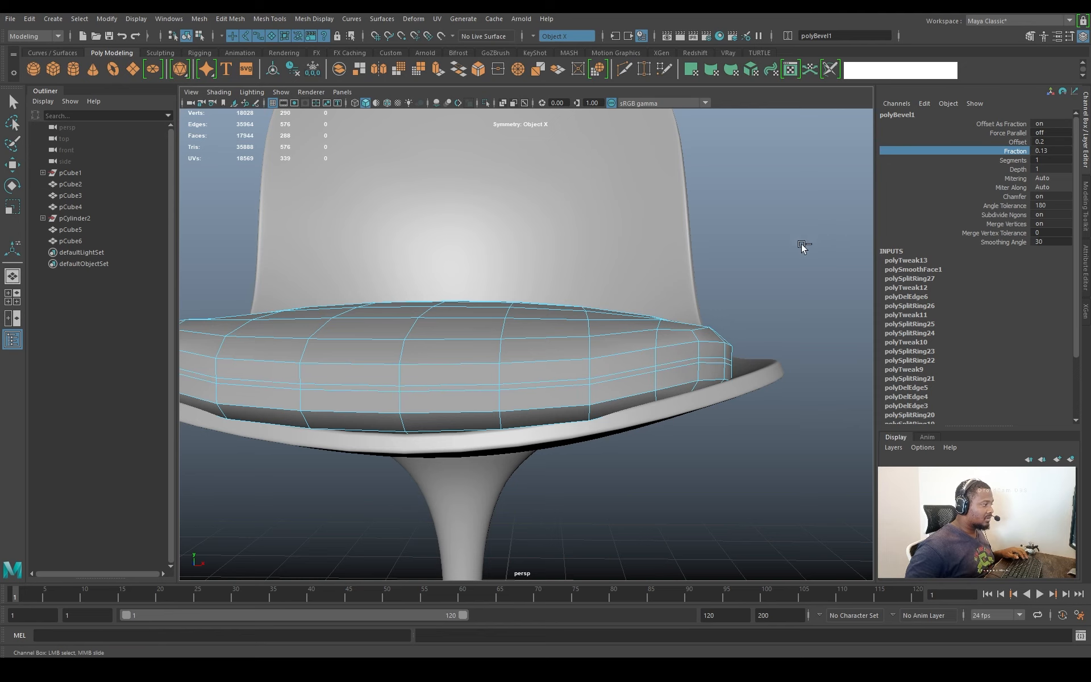
Extrude the narrow face band around the cushion outward by about 0.16 as piping, and preview it smoothed in object mode
alt+drag(810, 239, 572, 329)
alt+middle_drag(572, 329, 560, 349)
alt+right_drag(561, 349, 591, 357)
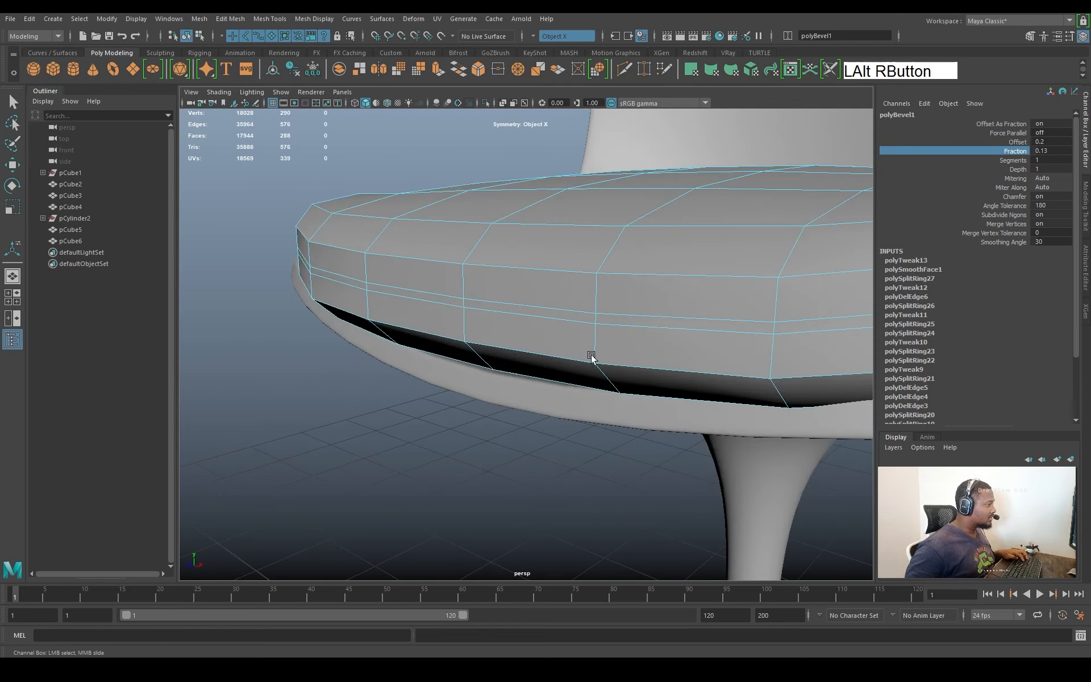
click(508, 307)
shift+double_click(611, 320)
shift+right_drag(590, 290, 610, 332)
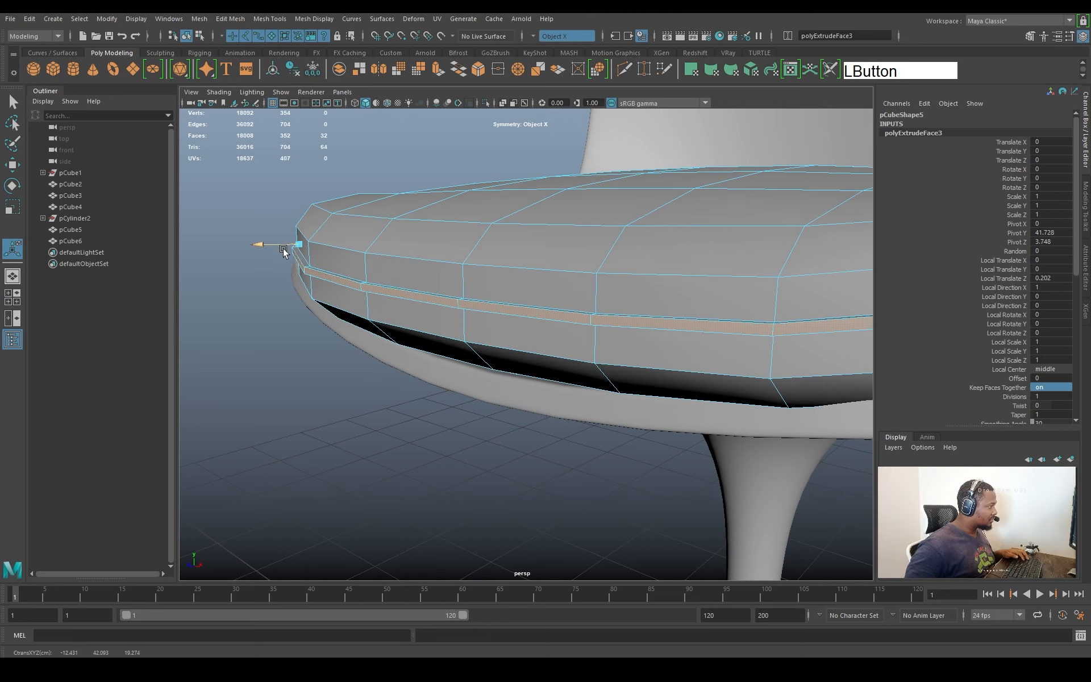
alt+drag(284, 251, 289, 248)
alt+right_drag(288, 248, 353, 263)
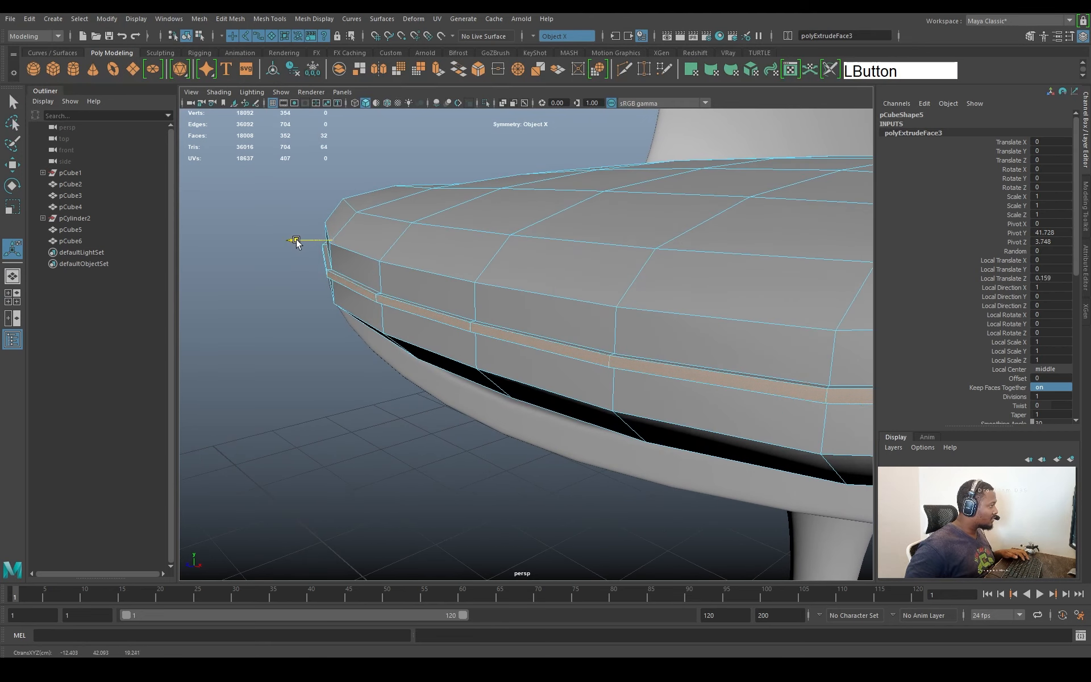
key(3)
key(w)
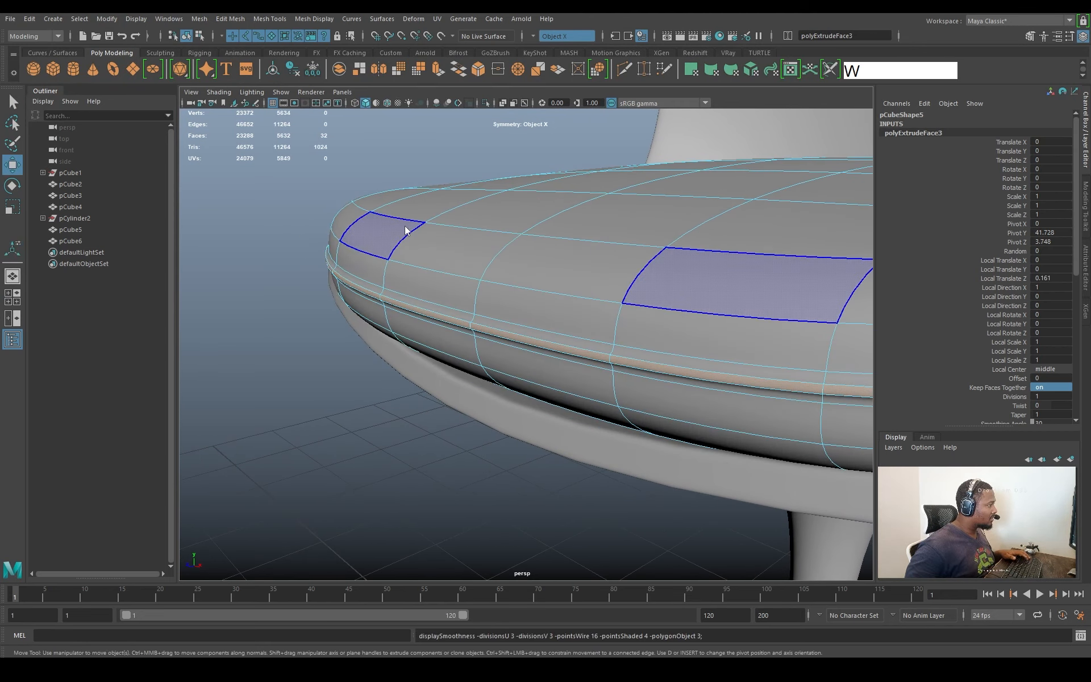
click(360, 172)
right_drag(405, 229, 332, 262)
Examine the smoothed piping around the cushion for unevenness along the front and side
alt+drag(332, 264, 696, 302)
alt+right_drag(696, 302, 631, 305)
alt+middle_drag(631, 305, 607, 305)
alt+drag(607, 304, 485, 319)
scroll(671, 323, up, 5)
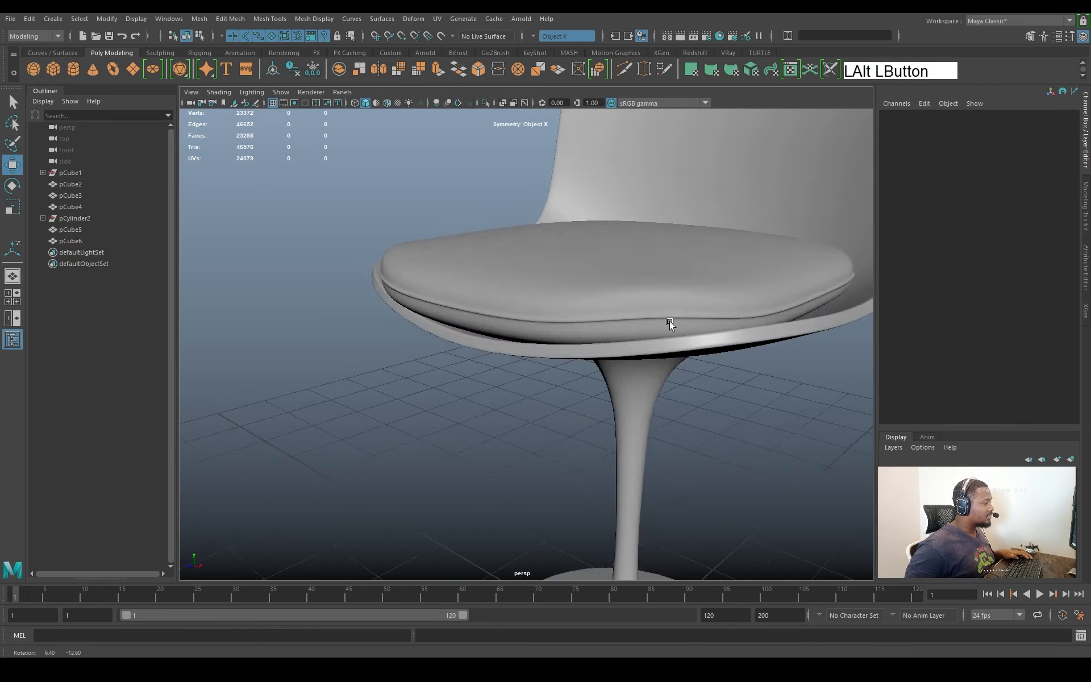
alt+middle_drag(671, 323, 566, 326)
alt+drag(565, 327, 613, 322)
click(613, 321)
alt+middle_drag(582, 322, 538, 353)
alt+drag(538, 353, 577, 318)
alt+middle_drag(576, 317, 641, 351)
click(726, 442)
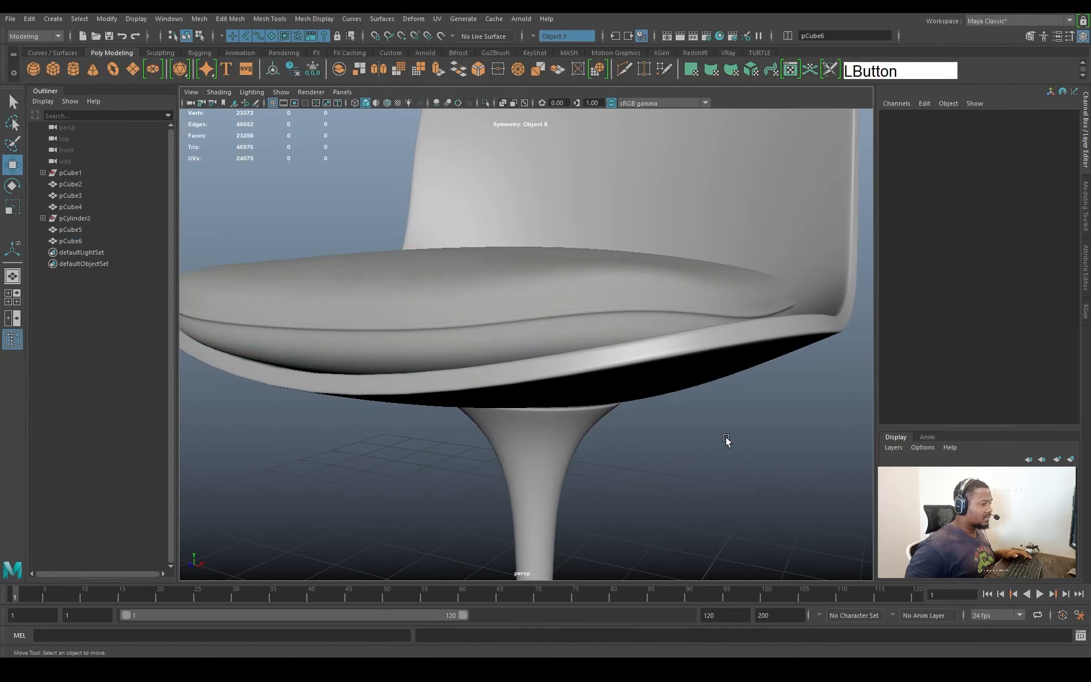
Select the raised piping vertices near the cushion's front corner and adjust their height to even out the seam
alt+right_drag(726, 441, 630, 373)
alt+drag(631, 372, 574, 357)
alt+right_drag(573, 356, 585, 303)
click(601, 309)
drag(588, 297, 650, 324)
click(596, 327)
alt+right_drag(650, 324, 589, 336)
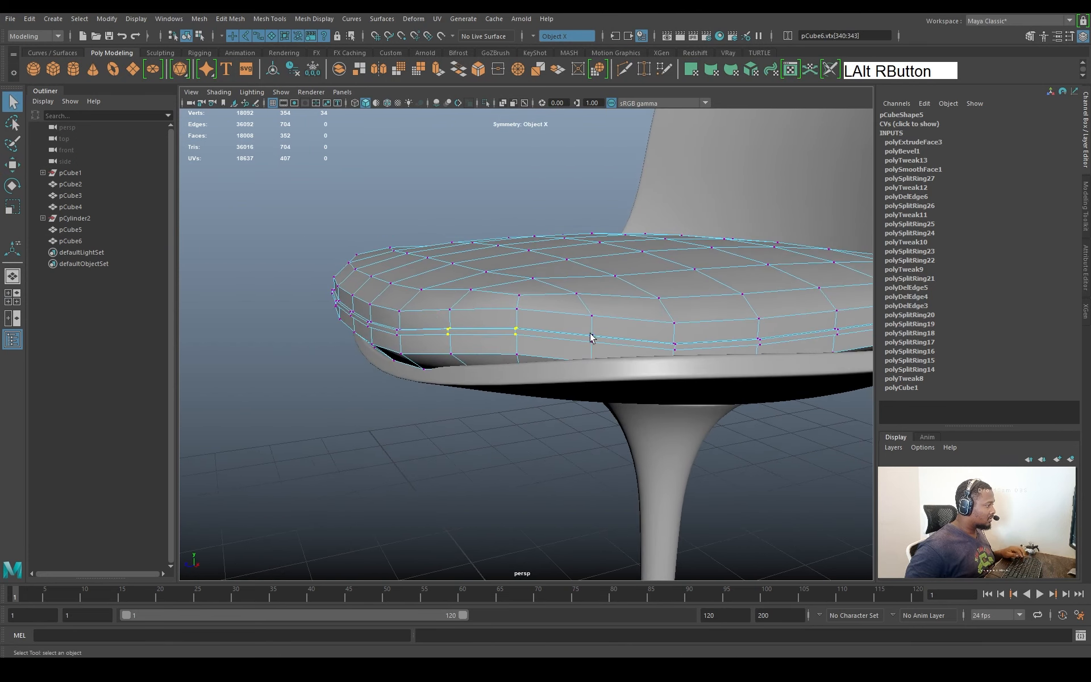
alt+right_drag(706, 327, 699, 318)
alt+drag(699, 318, 691, 304)
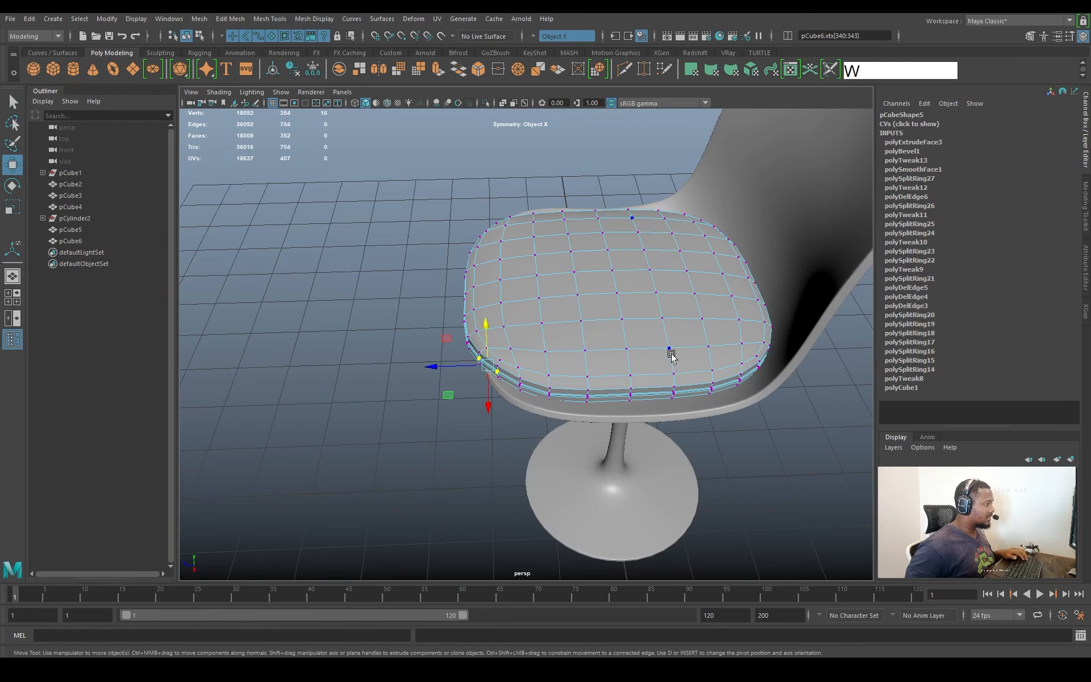
Adjust the neighbouring piping vertices along the cushion's side to level the seam, and return to the smoothed object view
alt+right_drag(673, 355, 512, 375)
alt+drag(511, 375, 585, 321)
alt+right_drag(584, 322, 989, 427)
alt+middle_drag(749, 287, 767, 380)
alt+drag(767, 380, 733, 350)
alt+middle_drag(733, 350, 653, 336)
alt+drag(653, 336, 669, 384)
key(1)
alt+drag(668, 384, 578, 340)
right_drag(586, 348, 550, 319)
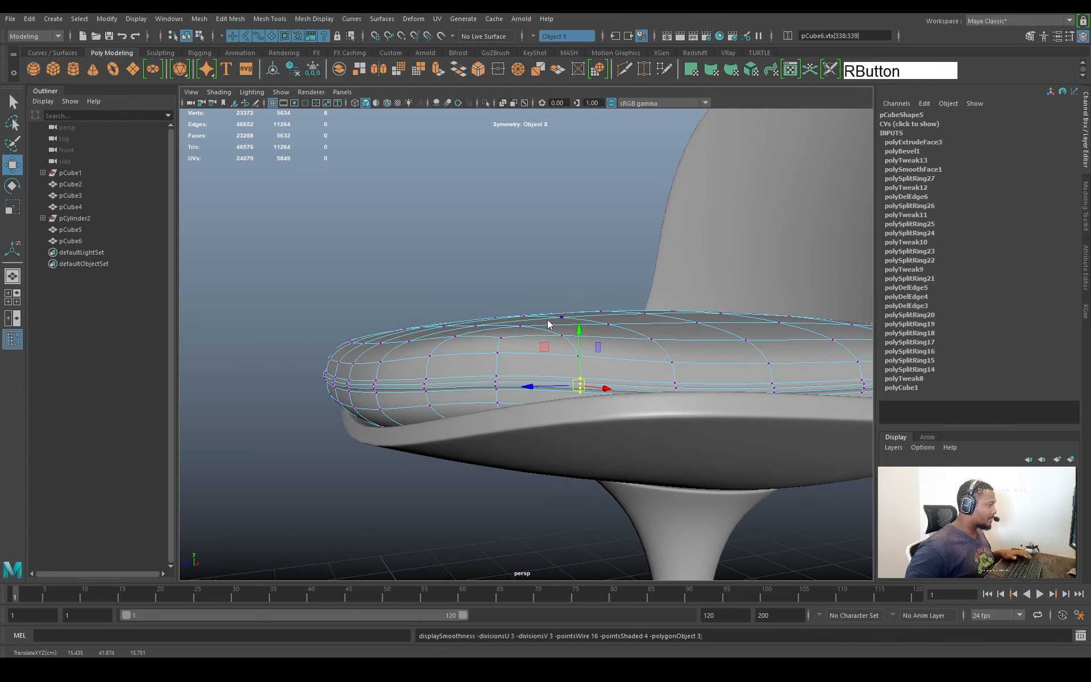
key(3)
Show the cushion unsmoothed and adjust the height of the symmetrical vertex above the piping at its front corner
alt+drag(641, 294, 612, 363)
alt+right_drag(611, 363, 511, 390)
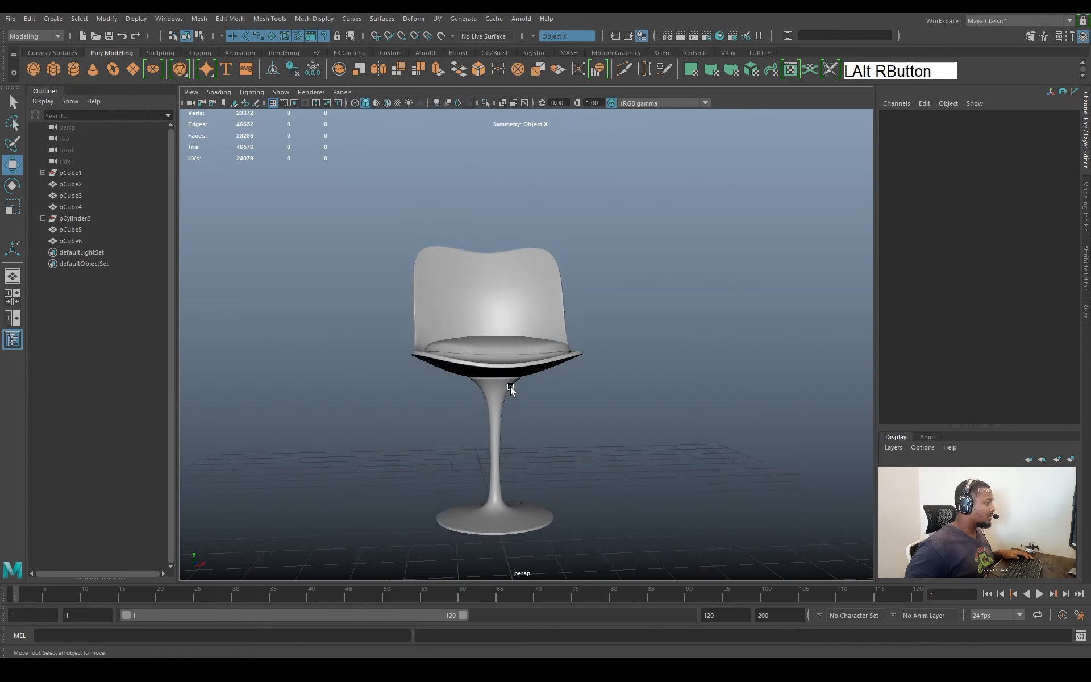
alt+drag(511, 390, 521, 397)
scroll(555, 356, up, 5)
alt+drag(555, 356, 632, 355)
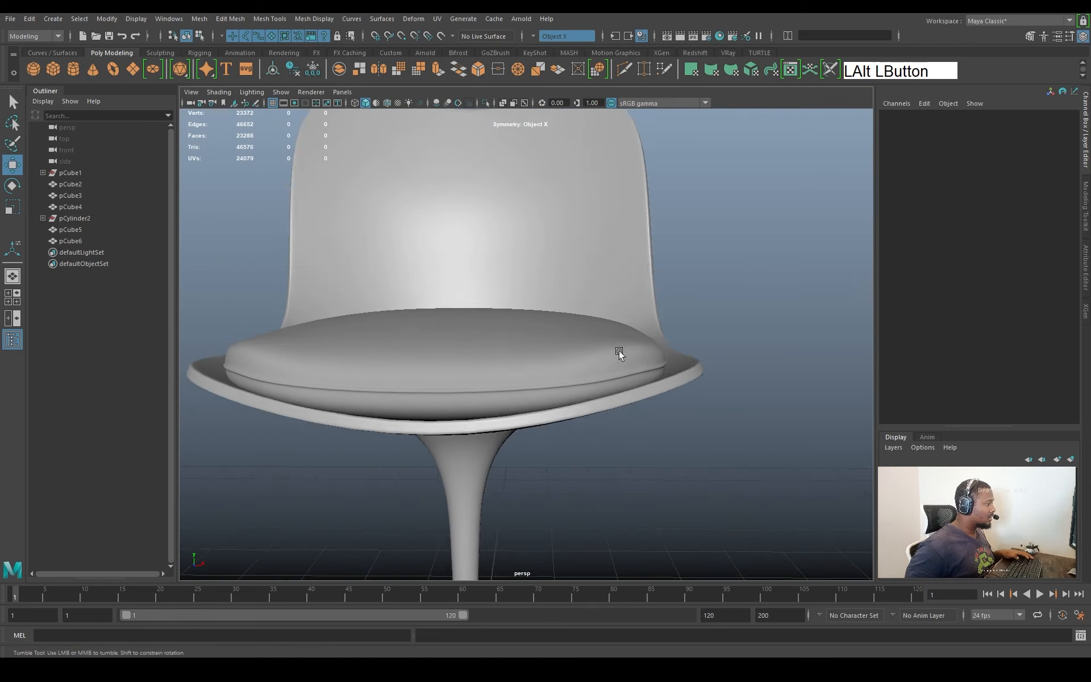
click(633, 370)
key(1)
alt+right_drag(634, 370, 687, 365)
alt+drag(687, 366, 678, 362)
right_drag(678, 363, 652, 352)
click(674, 343)
alt+drag(674, 343, 718, 312)
alt+middle_drag(719, 312, 626, 361)
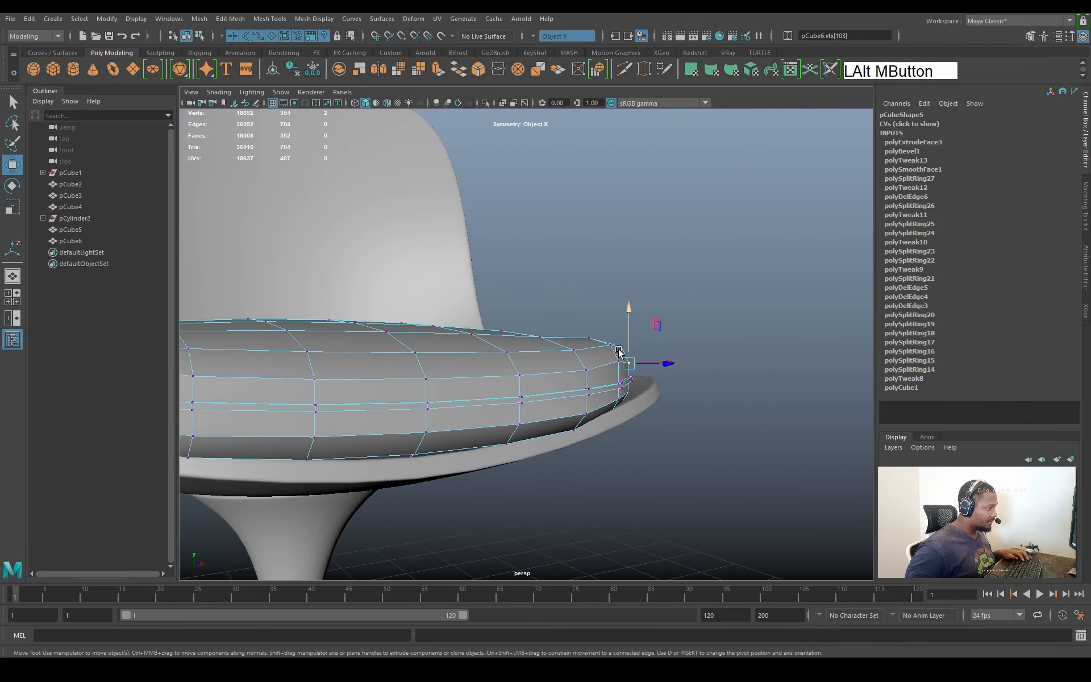
Move the adjacent front-corner vertex of the cushion with a reoriented move axis, and clear the selection
alt+right_drag(626, 360, 658, 378)
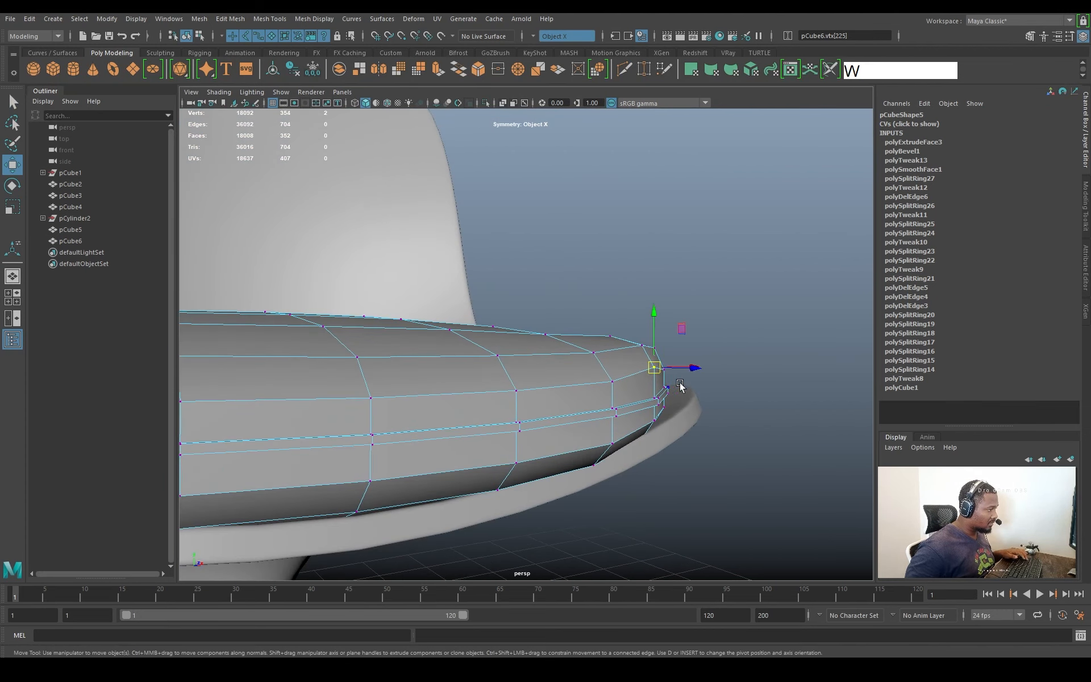
ctrl+shift+right_drag(728, 350, 729, 351)
alt+drag(729, 352, 653, 350)
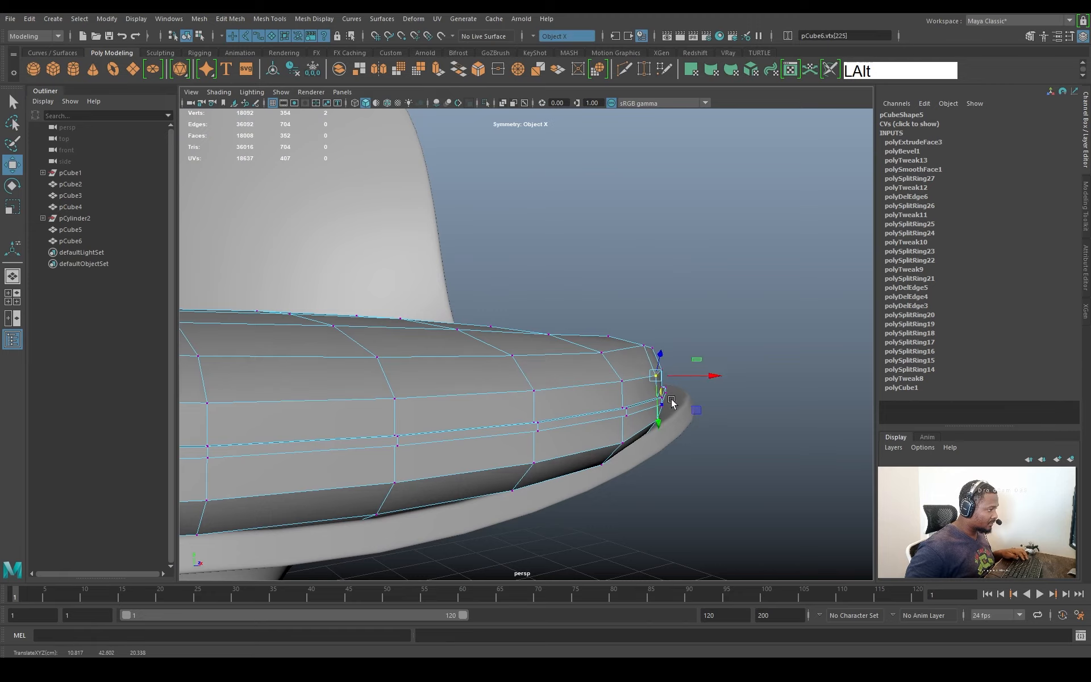
alt+drag(672, 402, 601, 355)
click(741, 293)
Smooth the vertices around the cushion's front corners with Average Vertices at 10 iterations, and preview the smoothed cushion
click(633, 366)
key(1)
right_drag(633, 366, 604, 385)
click(619, 366)
shift+click(647, 387)
key(q)
ctrl+right_drag(681, 329, 716, 325)
alt+drag(716, 324, 706, 353)
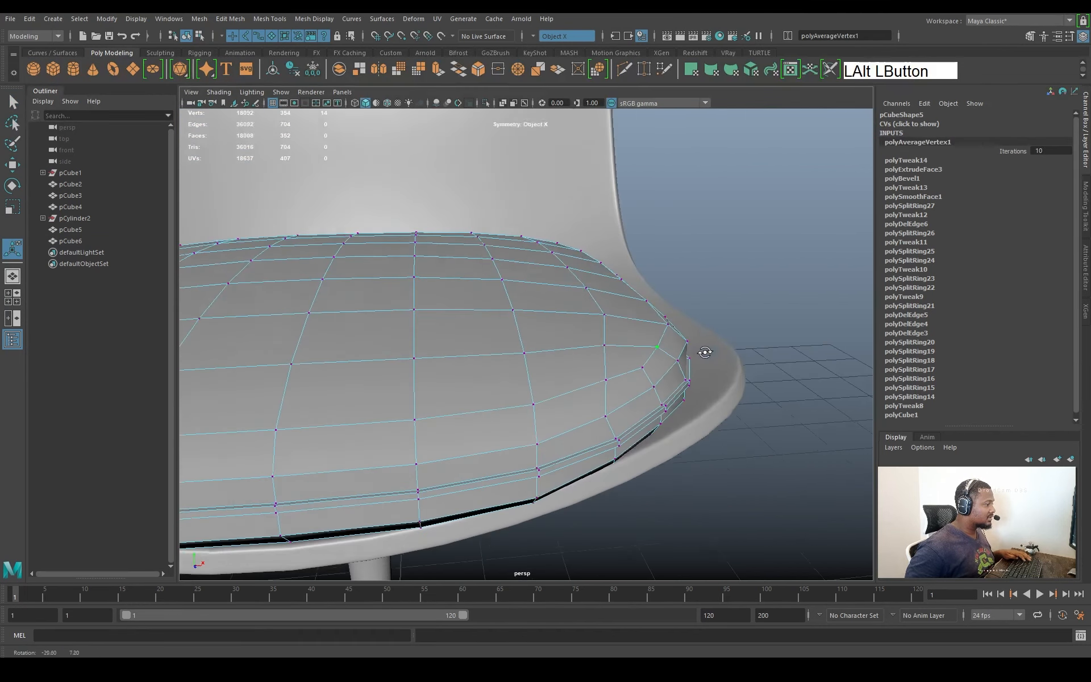
alt+right_drag(707, 353, 682, 299)
key(3)
key(w)
click(749, 247)
Examine the whole chair from several angles to check the cushion, piping and seat proportions
alt+drag(749, 248, 733, 370)
alt+right_drag(733, 370, 521, 389)
alt+drag(522, 389, 629, 377)
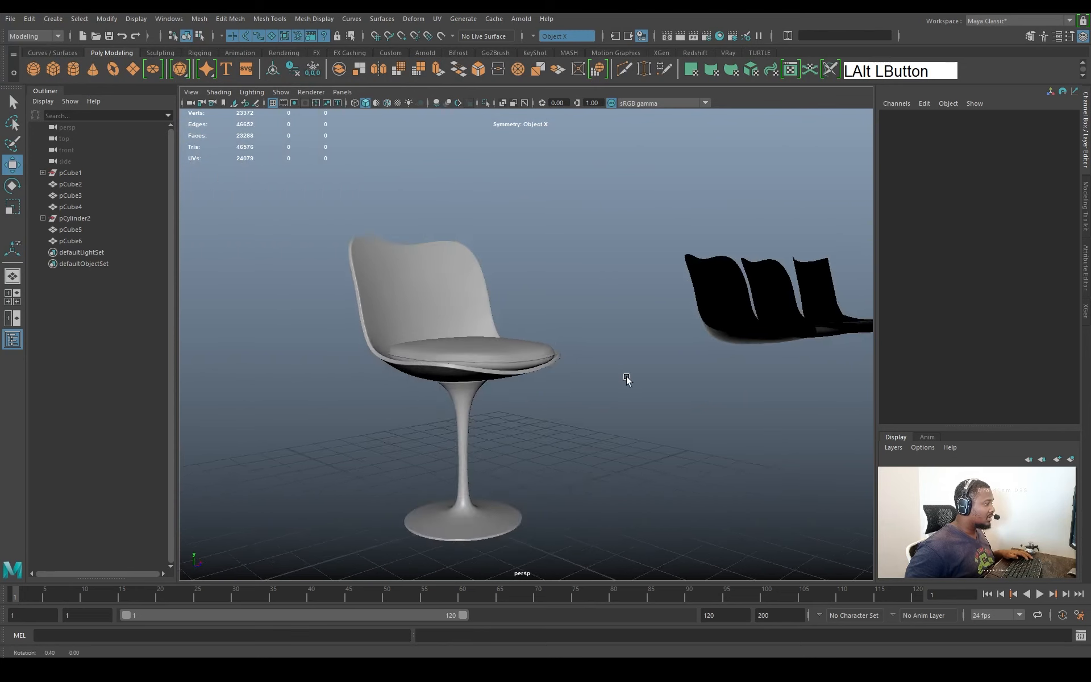
alt+right_drag(628, 378, 560, 397)
alt+drag(561, 397, 704, 431)
alt+middle_drag(704, 431, 625, 405)
alt+drag(597, 397, 612, 407)
alt+middle_drag(612, 407, 613, 427)
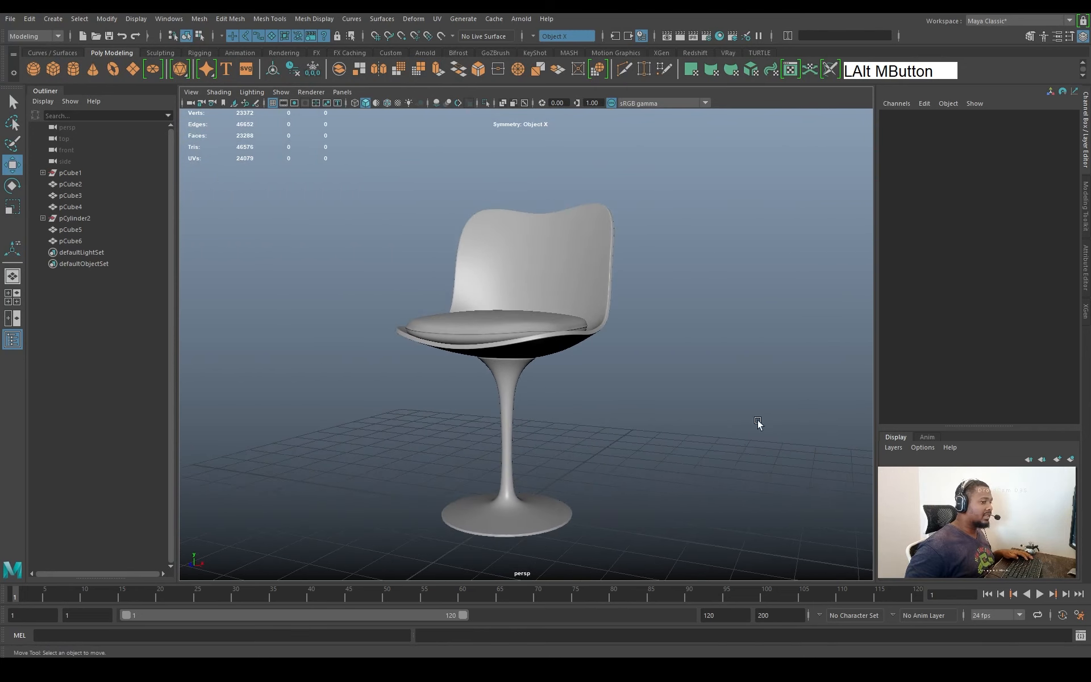
alt+drag(614, 426, 665, 424)
alt+middle_drag(665, 424, 723, 415)
alt+drag(723, 414, 632, 421)
alt+middle_drag(607, 403, 709, 450)
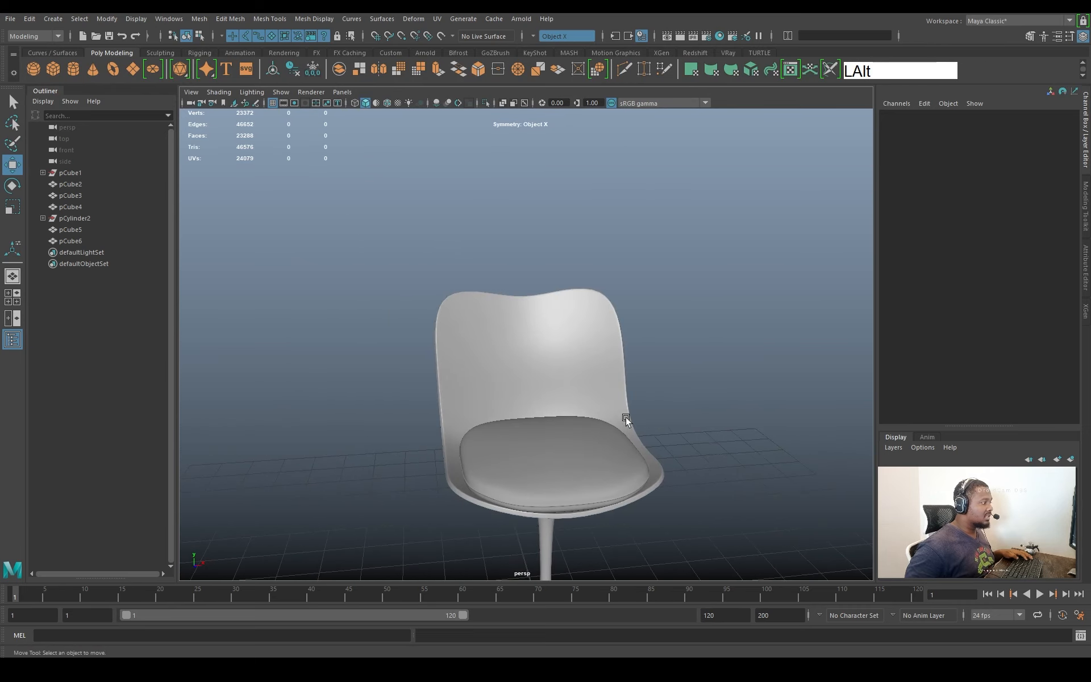
alt+drag(656, 439, 628, 440)
click(604, 390)
alt+drag(662, 389, 629, 391)
alt+drag(653, 480, 628, 407)
click(708, 470)
Select the seat-and-stand mesh, save the scene, and clear the selection
click(618, 361)
alt+middle_drag(619, 360, 587, 355)
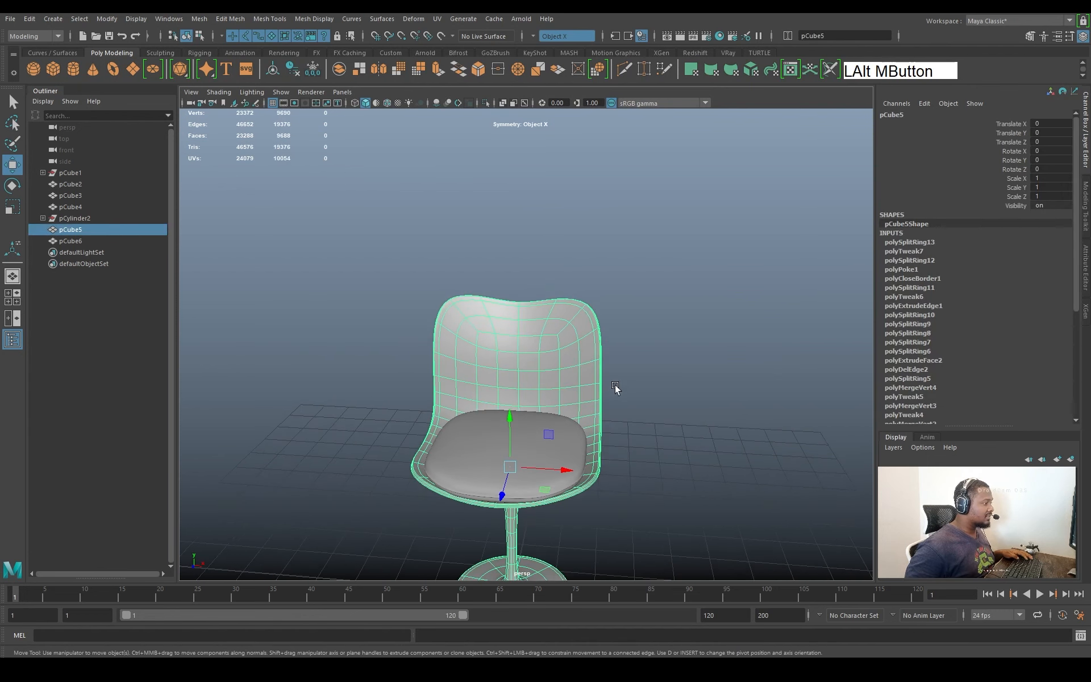
alt+right_drag(615, 384, 574, 352)
key(ctrl+s)
click(645, 340)
mouse_move(645, 340)
alt+mouse_down()
mouse_move(463, 341)
mouse_move(641, 344)
alt+mouse_up()
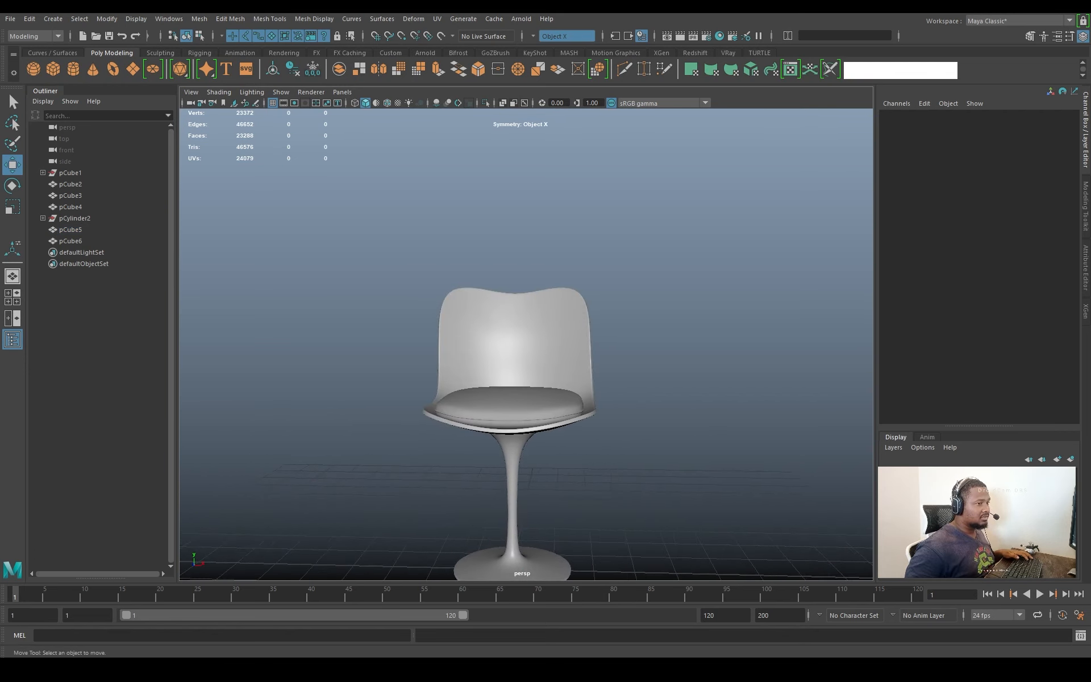
Save the scene again and select the merged seat-and-stand mesh
drag(1090, 398, 1090, 318)
key(q)
alt+drag(667, 318, 517, 316)
key(ctrl+s)
key(w)
click(517, 316)
alt+right_drag(530, 312, 592, 317)
alt+drag(592, 317, 578, 249)
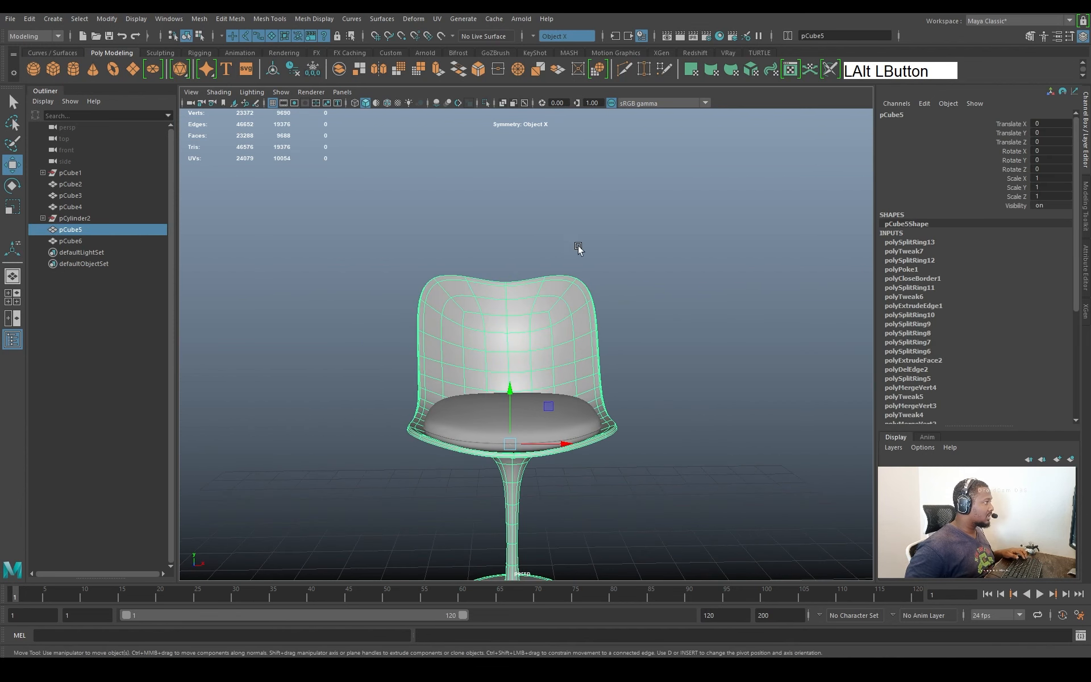
Isolate the seat-and-stand mesh and select the backrest's vertices, growing the selection down towards the seat bend
click(463, 18)
key(alt)
alt+right_drag(434, 272, 535, 303)
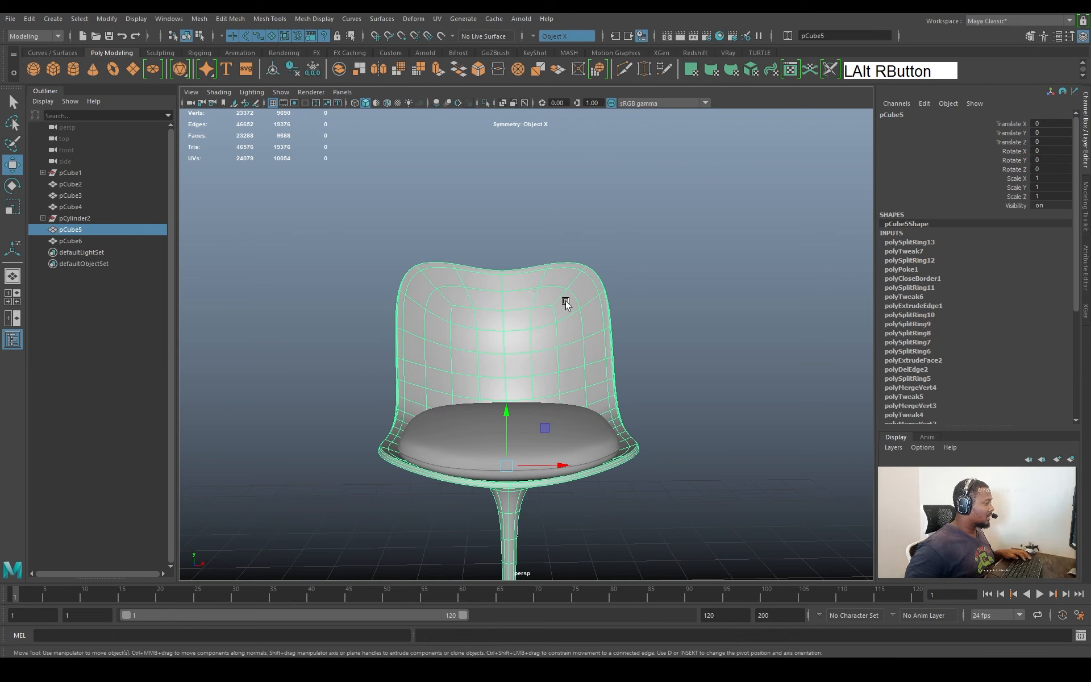
alt+drag(565, 303, 524, 311)
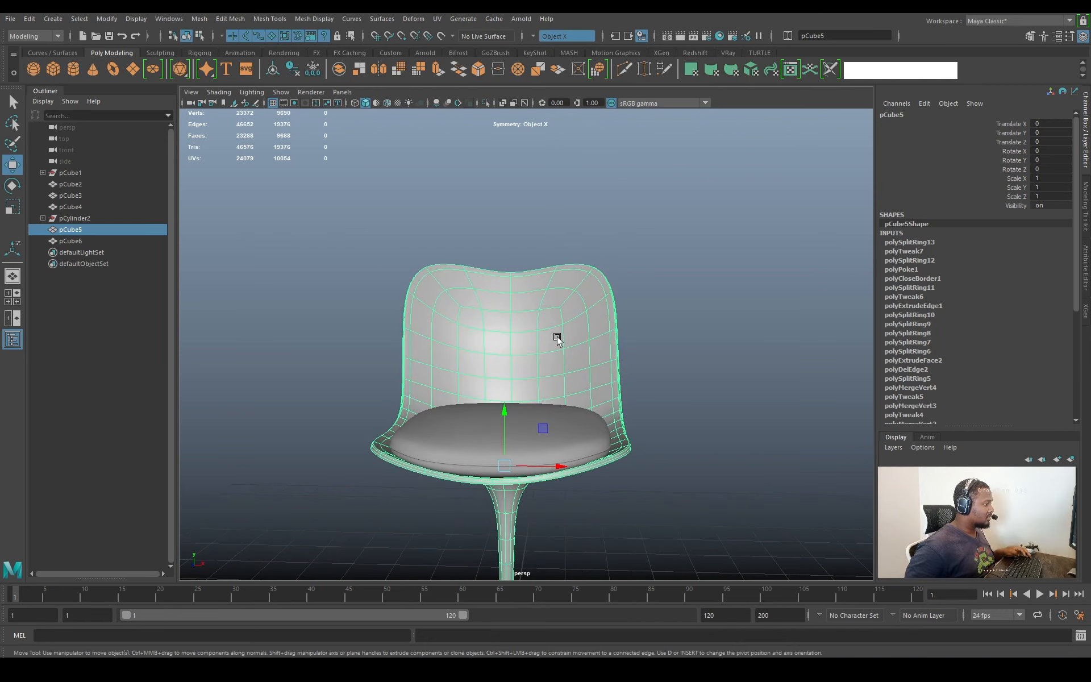
key(ctrl+1)
right_drag(487, 338, 488, 310)
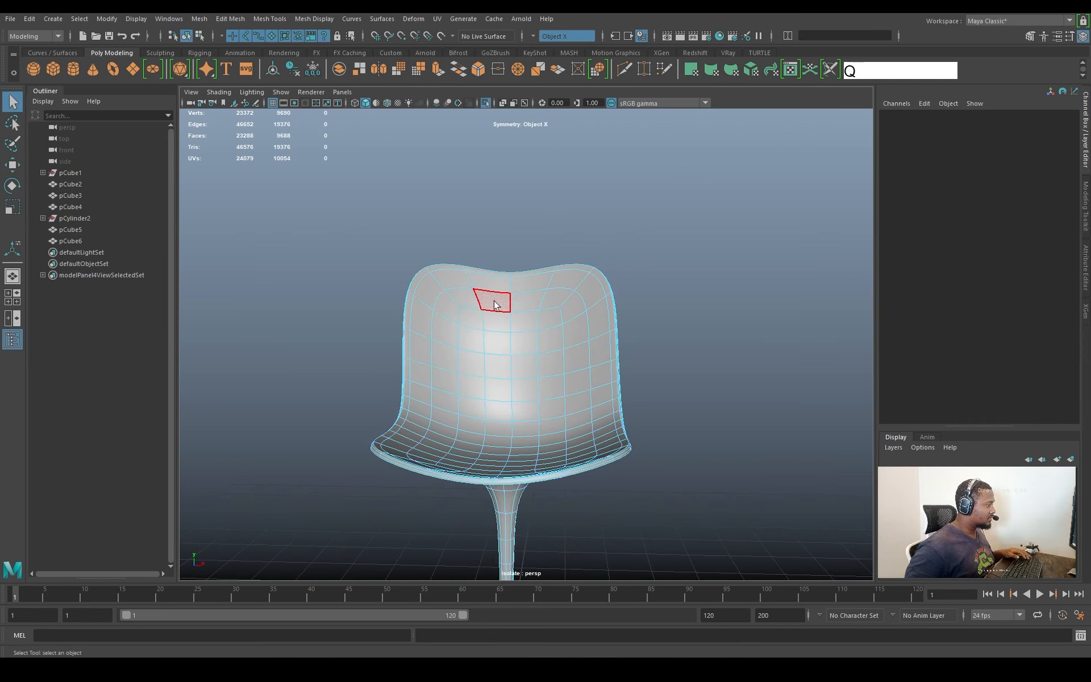
drag(402, 246, 646, 335)
click(571, 351)
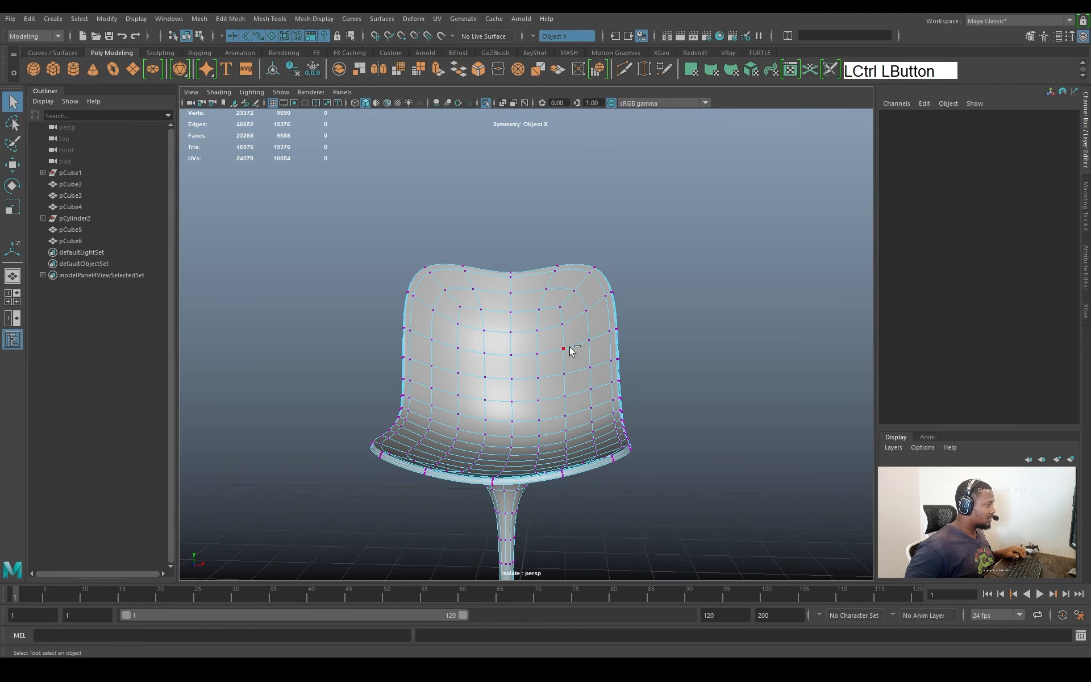
key(ctrl+z)
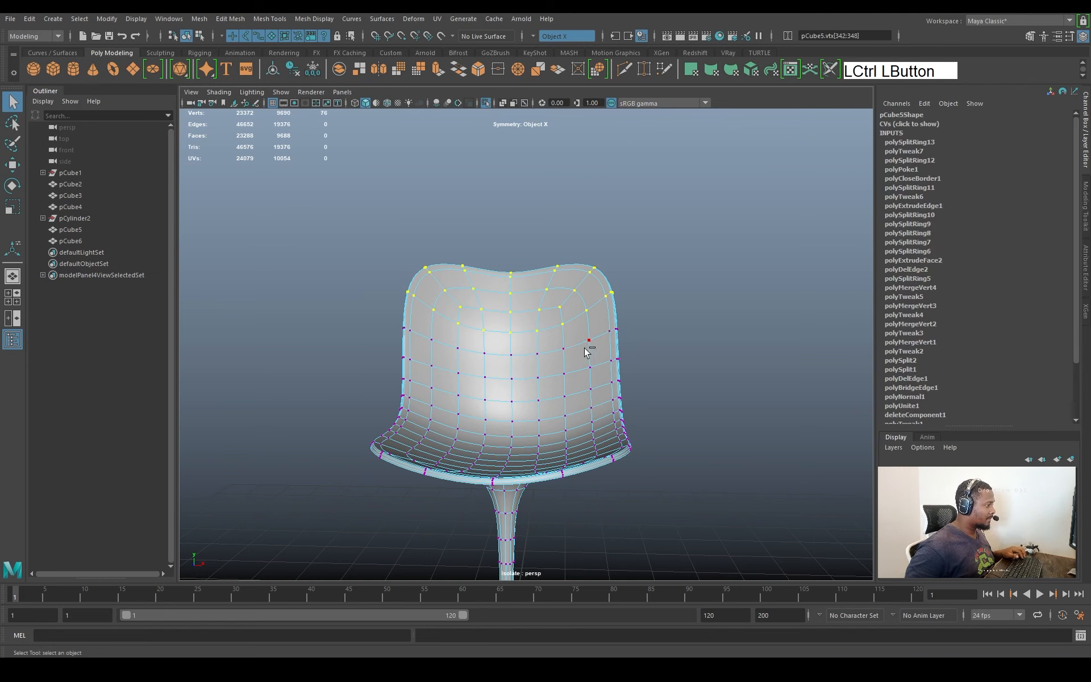
ctrl+right_drag(693, 314, 774, 277)
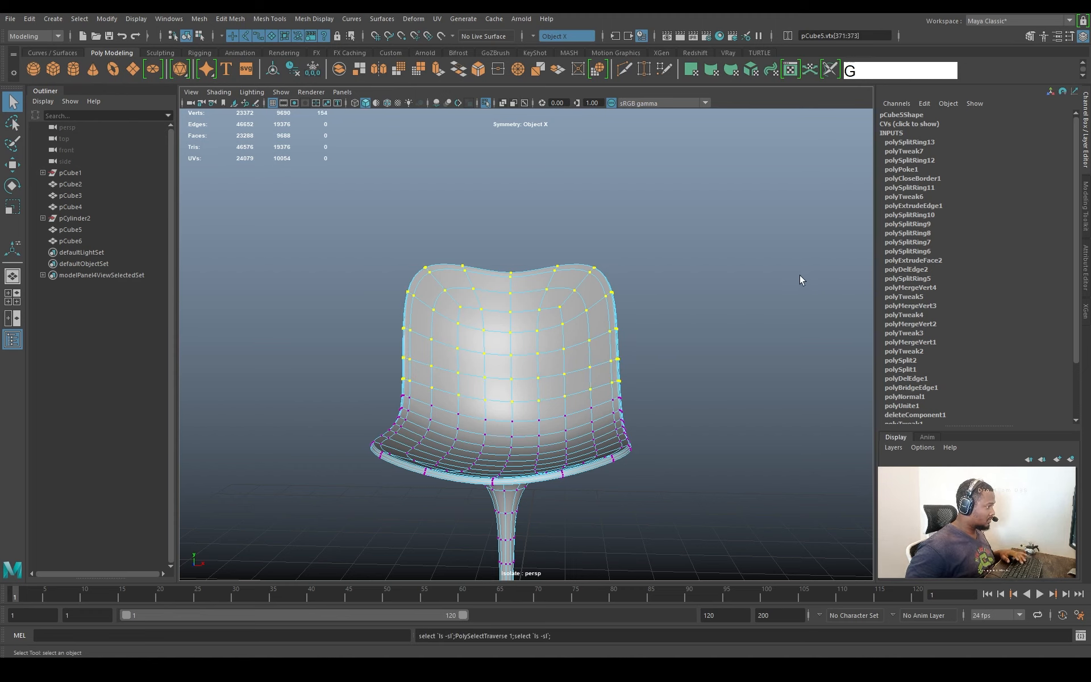
alt+drag(795, 276, 630, 322)
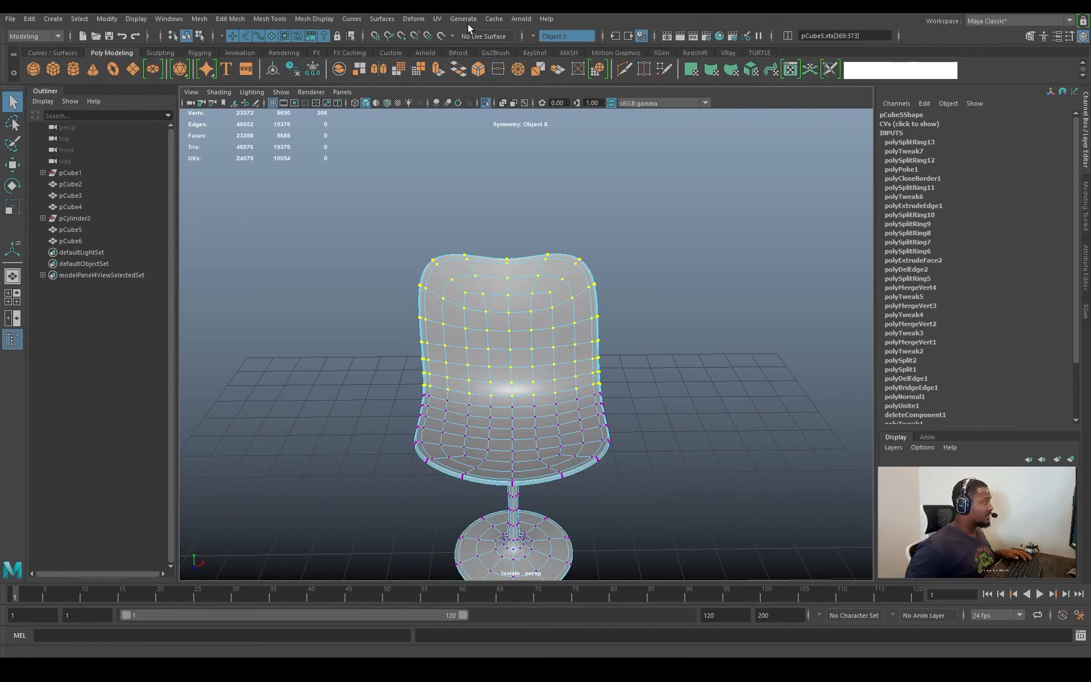
Create a lattice deformer around the selected backrest vertices with S, T and U divisions of 2
click(420, 20)
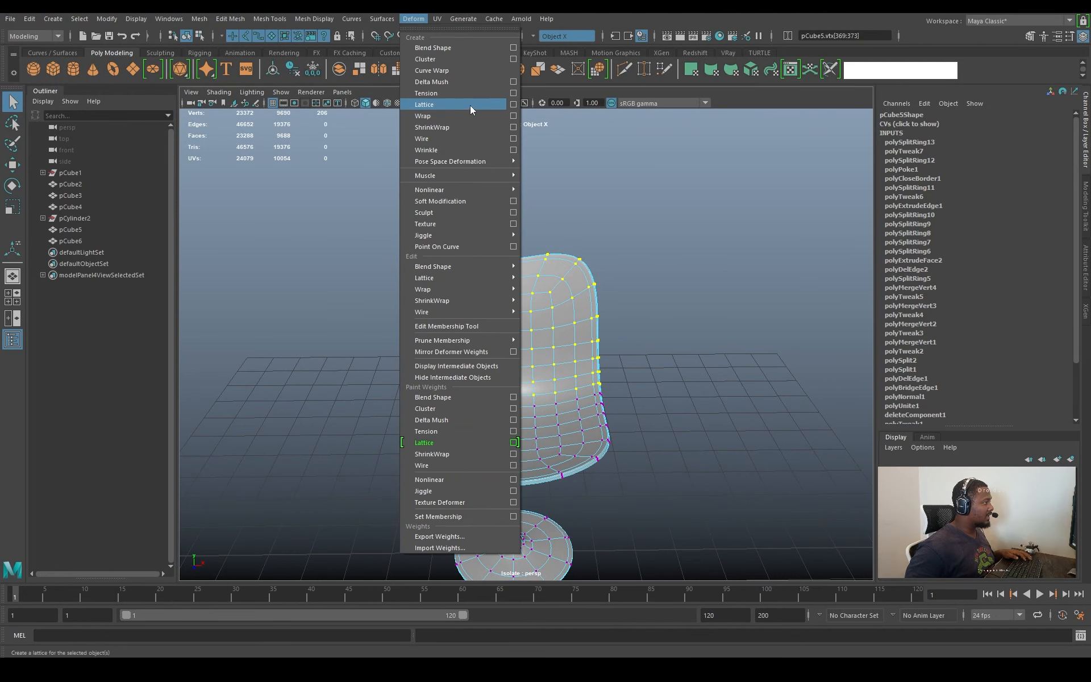
click(514, 105)
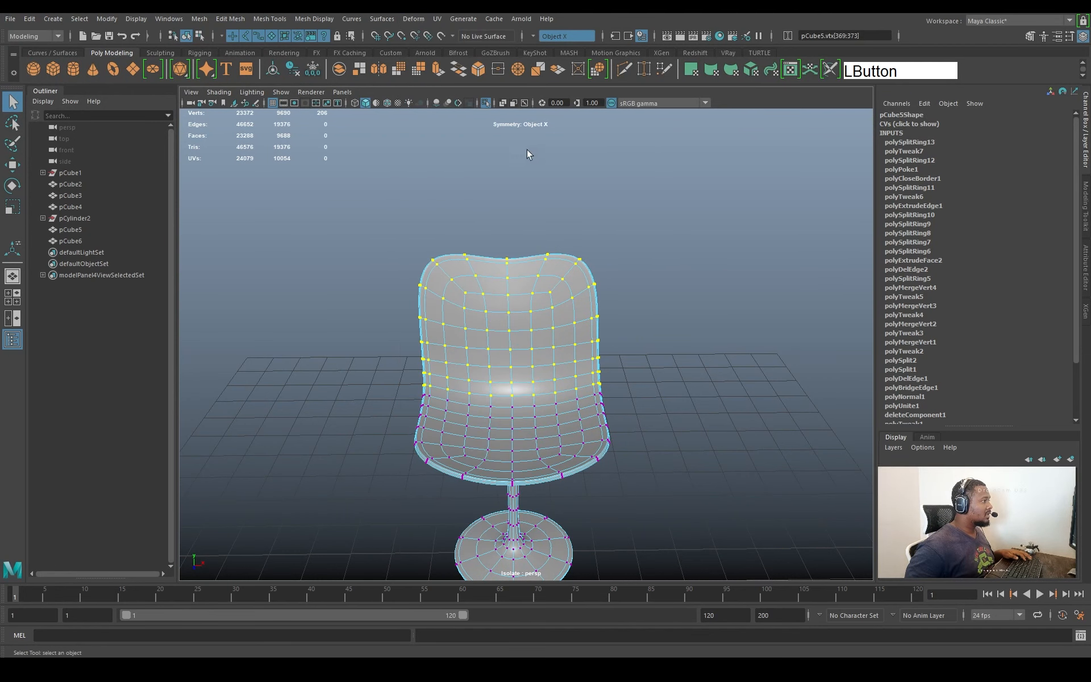
alt+drag(616, 383, 607, 328)
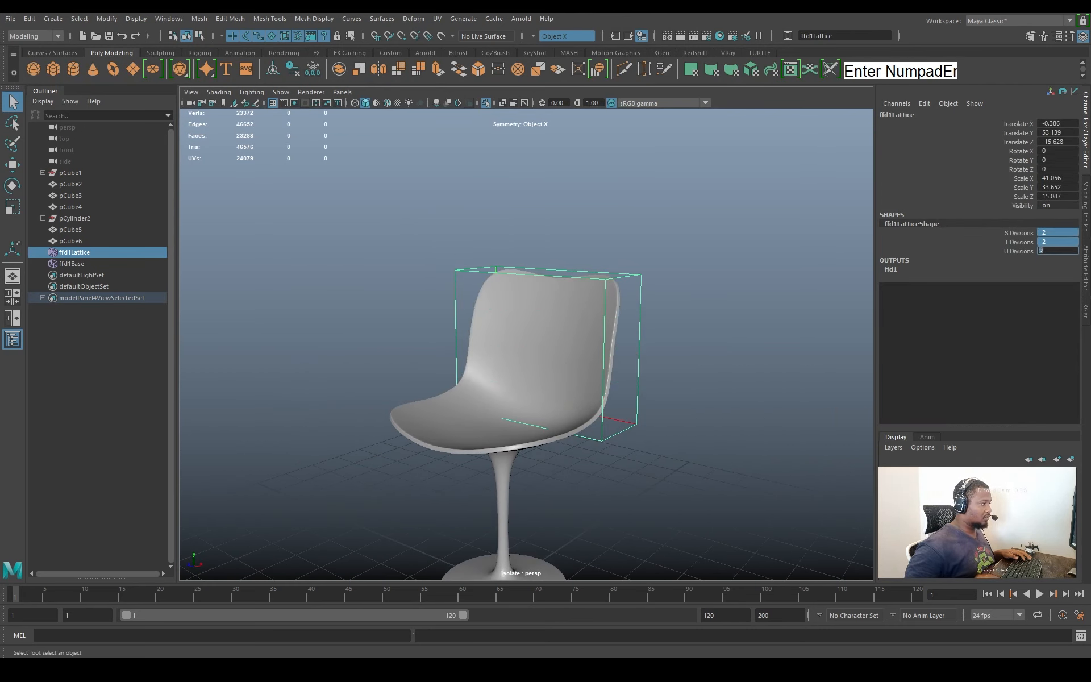
alt+drag(825, 290, 631, 295)
Select the lattice's upper points and move them inward symmetrically along X to taper the backrest
right_drag(454, 277, 405, 226)
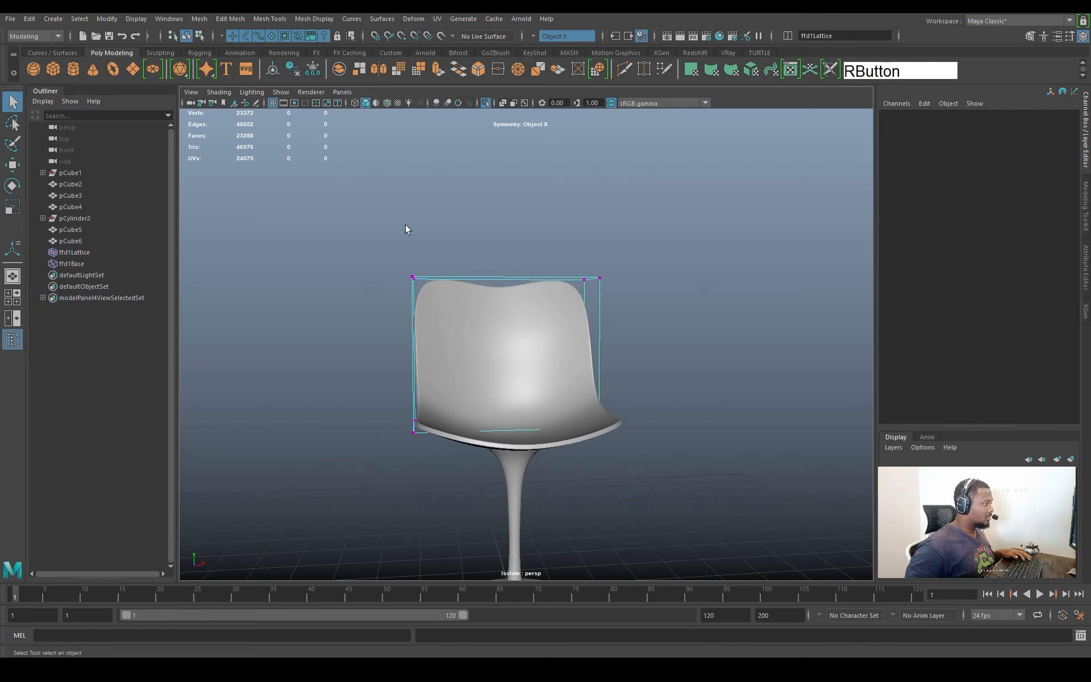
drag(349, 207, 690, 306)
alt+drag(690, 306, 582, 295)
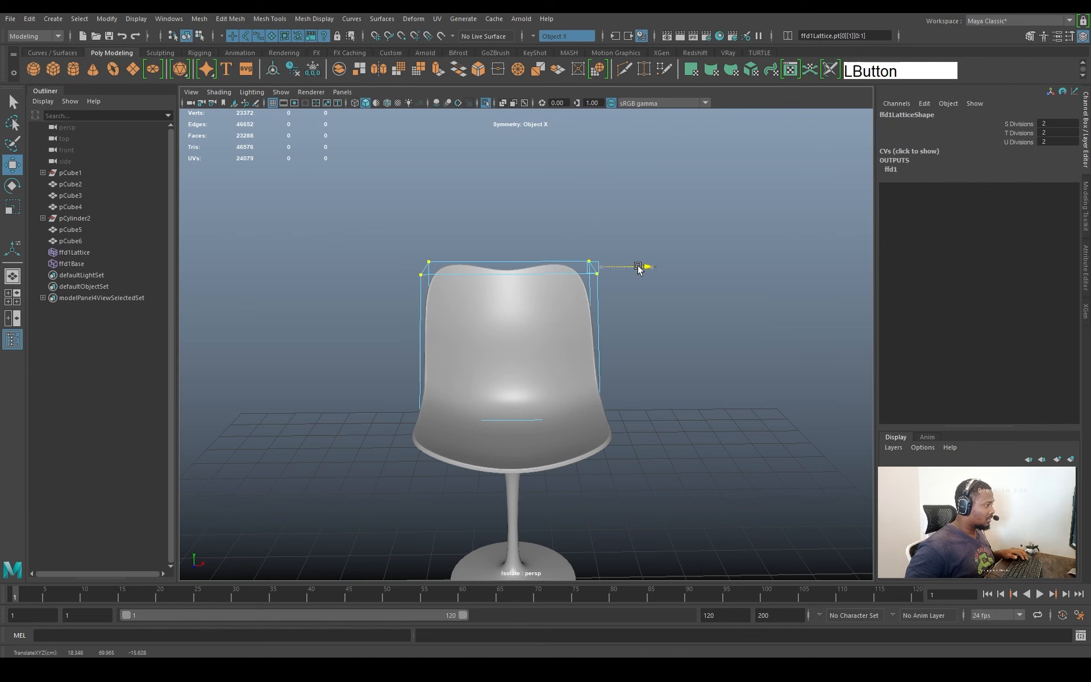
mouse_move(630, 269)
alt+mouse_down()
mouse_move(597, 318)
mouse_move(603, 352)
mouse_move(619, 283)
alt+mouse_up()
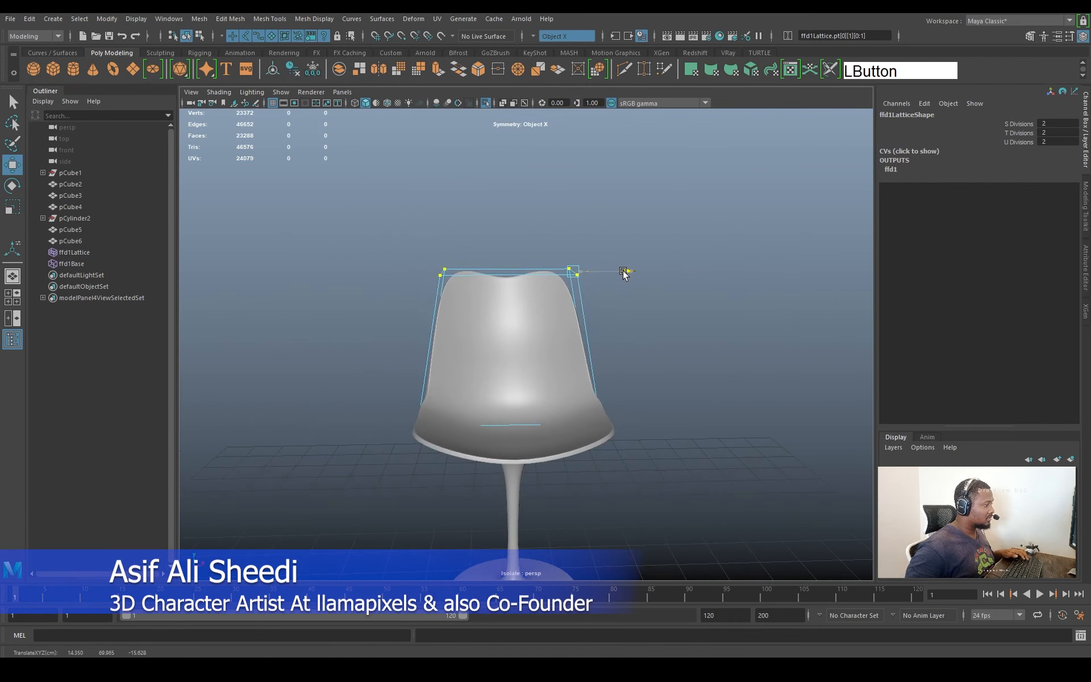
mouse_move(618, 280)
alt+mouse_down()
mouse_move(591, 341)
mouse_move(674, 291)
mouse_move(616, 295)
mouse_move(638, 288)
alt+mouse_up()
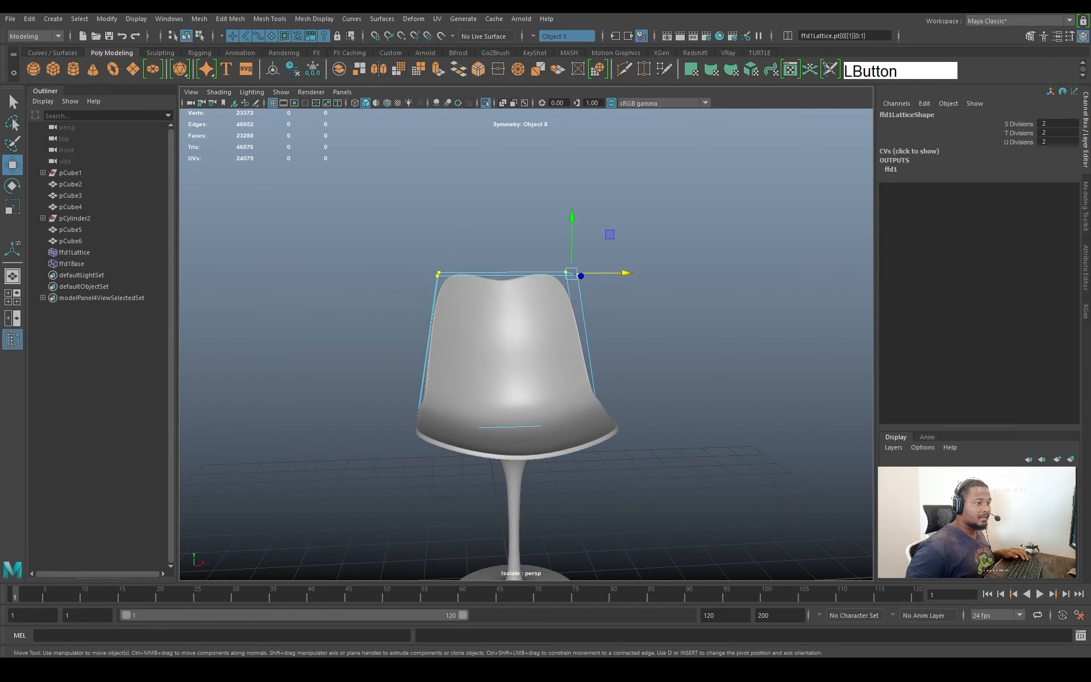
Undo the last inward moves of the lattice's upper points and readjust them for a gentler taper
key(ctrl+z)
key(ctrl+z)
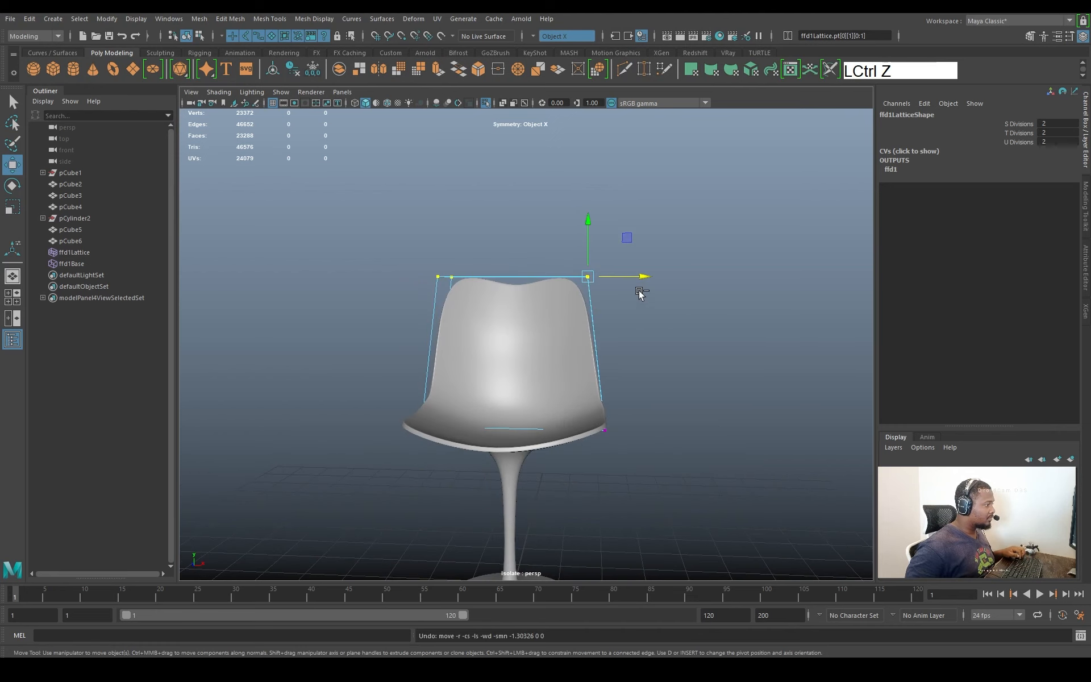
alt+drag(635, 297, 648, 297)
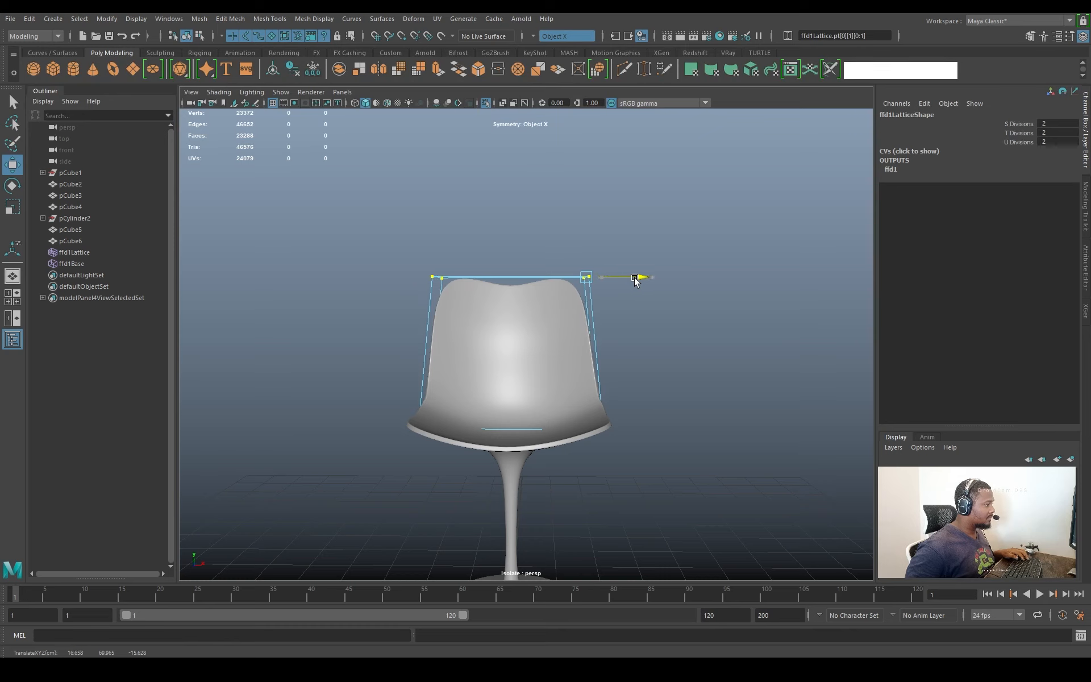
mouse_move(627, 286)
alt+mouse_down()
mouse_move(701, 287)
mouse_move(636, 285)
mouse_move(635, 268)
alt+mouse_up()
Delete the construction history of the seat-and-stand mesh to bake the lattice taper, and clear the selection
right_drag(564, 302, 684, 236)
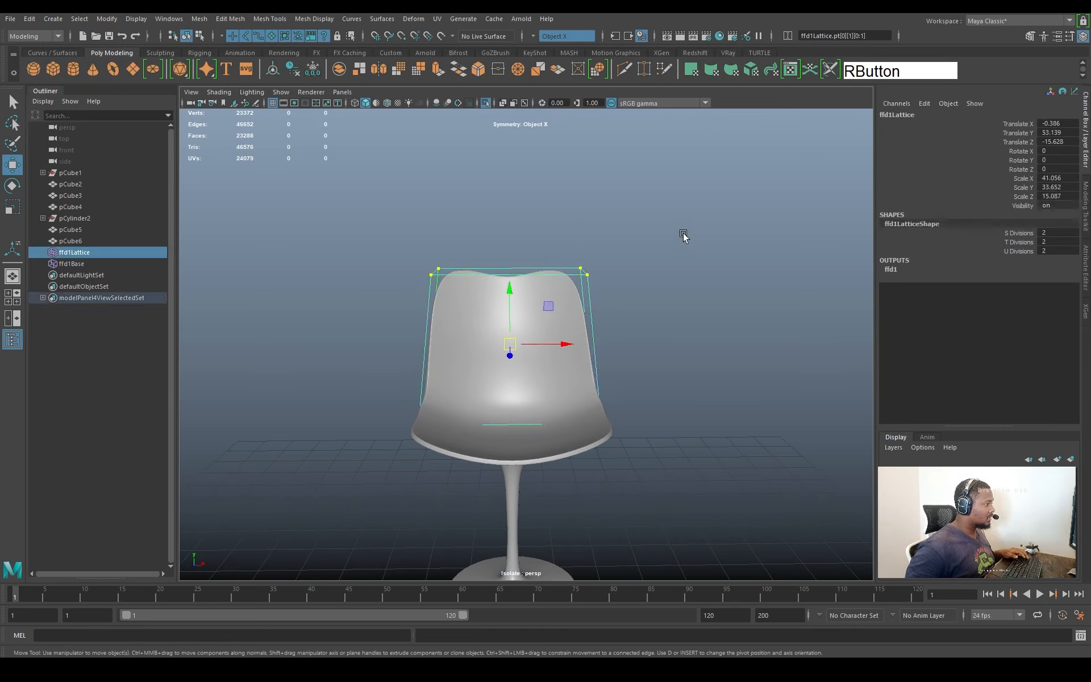
click(684, 236)
alt+drag(685, 236, 581, 315)
click(581, 315)
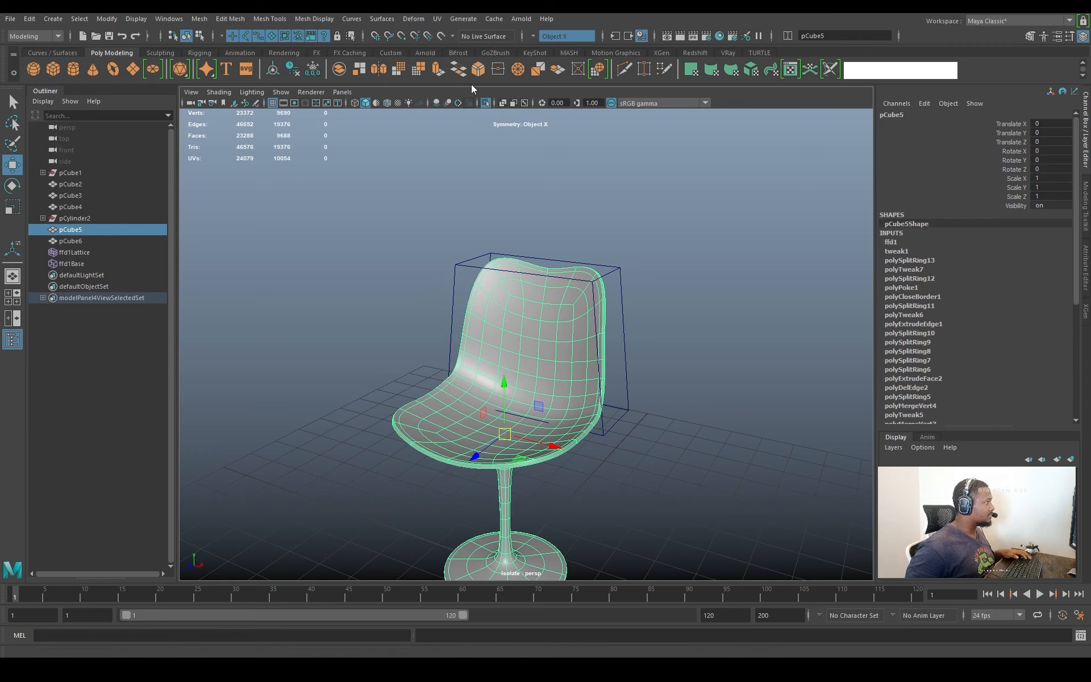
click(390, 52)
click(39, 75)
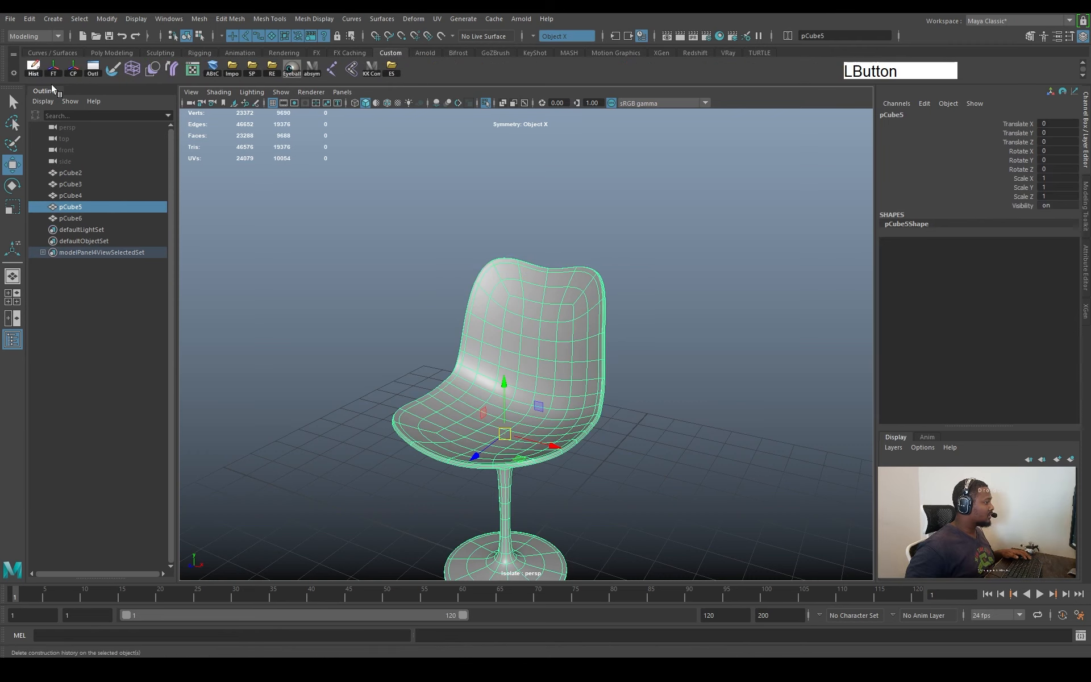
alt+drag(620, 316, 667, 300)
click(667, 299)
Apply Edit Edge Flow to the edge loop crossing the bend between seat and backrest in the unsmoothed mesh
alt+drag(585, 332, 602, 371)
alt+right_drag(602, 371, 706, 450)
alt+drag(707, 451, 534, 362)
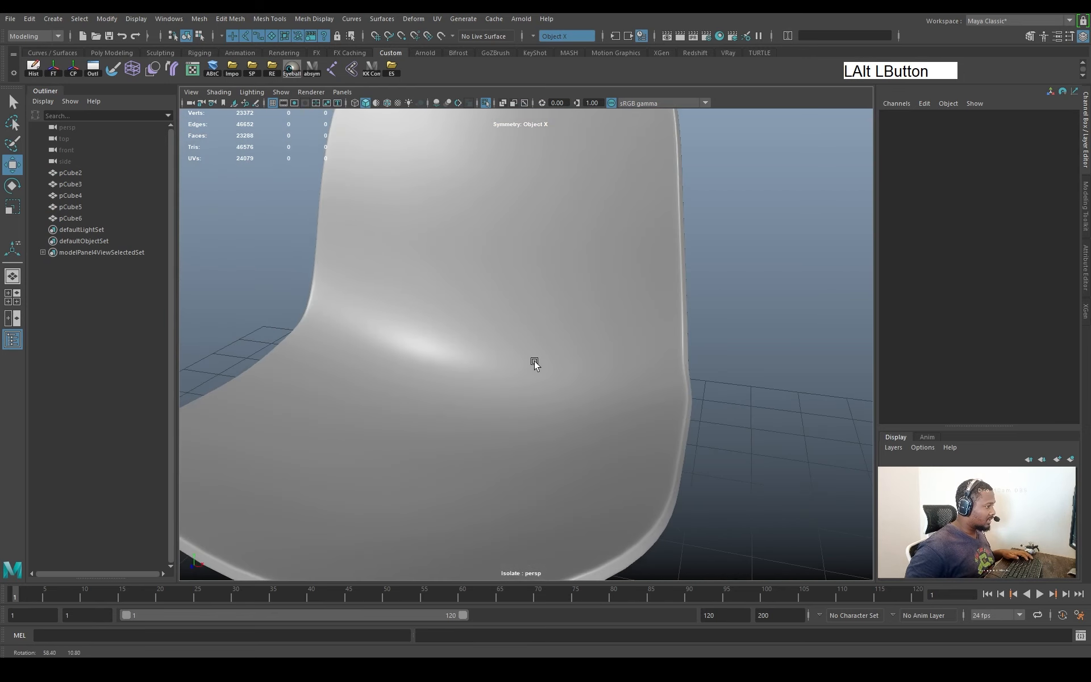
click(534, 362)
alt+drag(721, 431, 718, 431)
alt+middle_drag(718, 431, 641, 364)
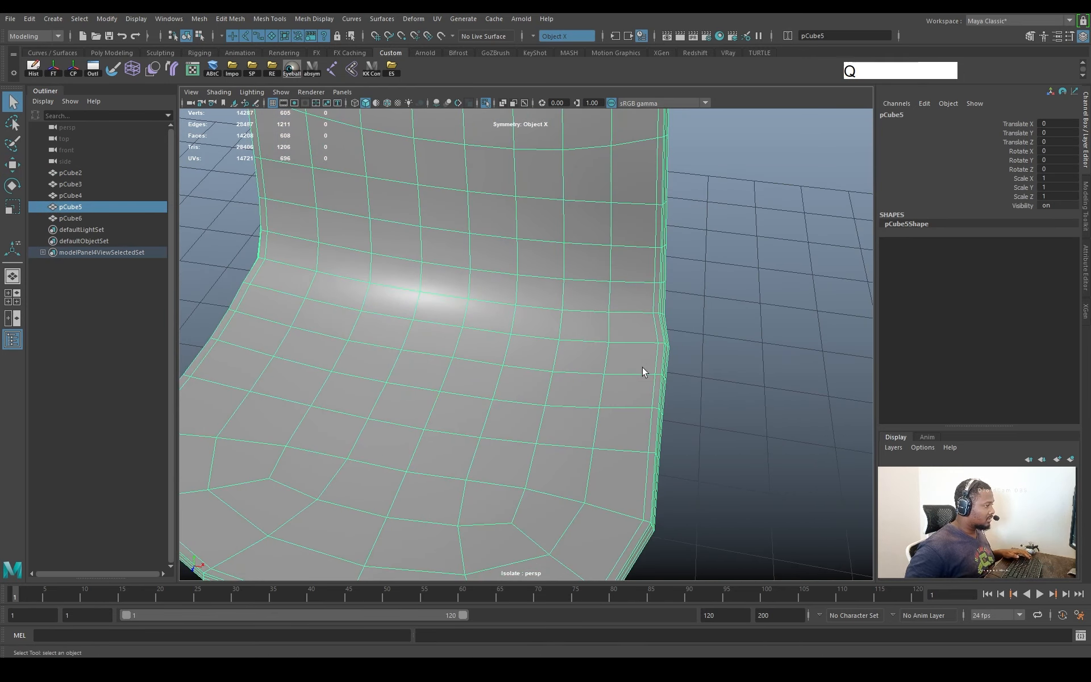
right_drag(642, 368, 633, 349)
double_click(633, 349)
key(w)
alt+drag(682, 358, 540, 307)
scroll(628, 334, up, 5)
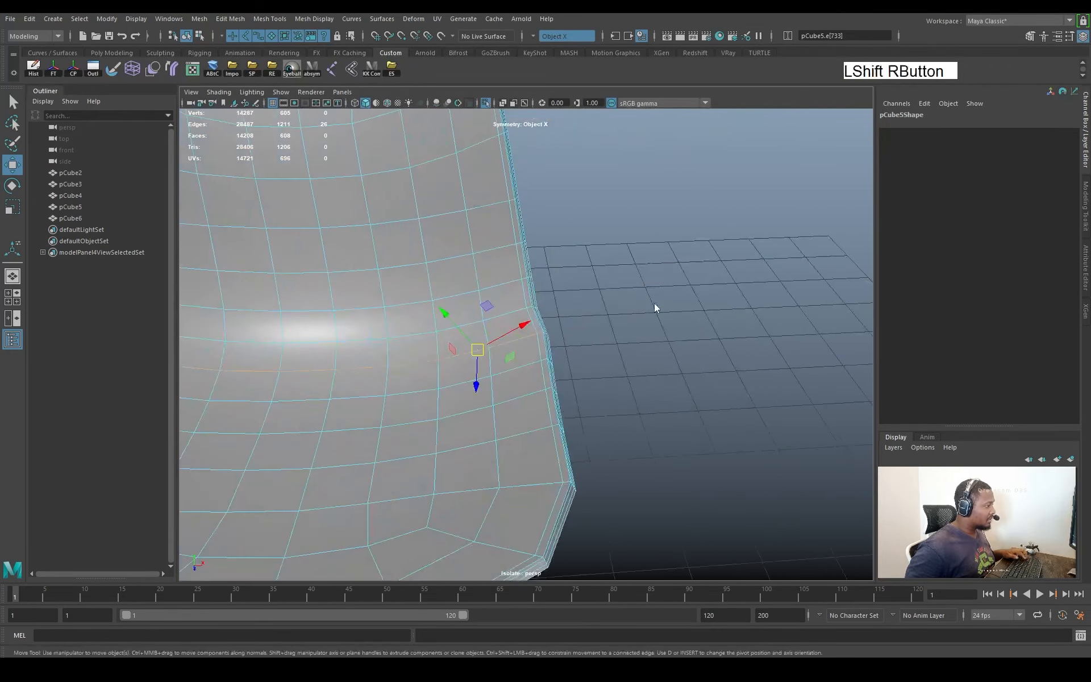
shift+right_drag(655, 307, 661, 406)
Preview the seat-and-stand mesh smoothed, return to object mode and clear the selection
scroll(662, 419, down, 5)
alt+drag(662, 419, 499, 361)
key(3)
scroll(573, 370, up, 5)
right_drag(572, 370, 612, 248)
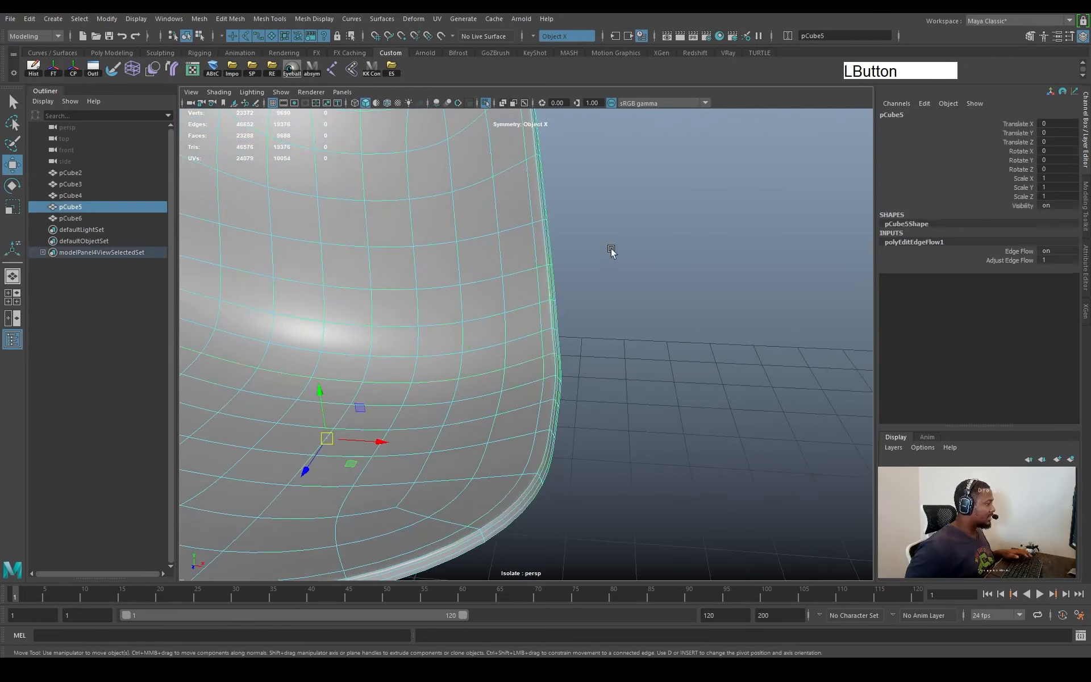
click(611, 248)
Check the tapered backrest and exit isolation to show the cushion with the chair again
alt+drag(612, 247, 619, 299)
scroll(619, 299, down, 3)
alt+middle_drag(620, 299, 611, 312)
alt+drag(610, 312, 565, 302)
alt+middle_drag(565, 302, 612, 316)
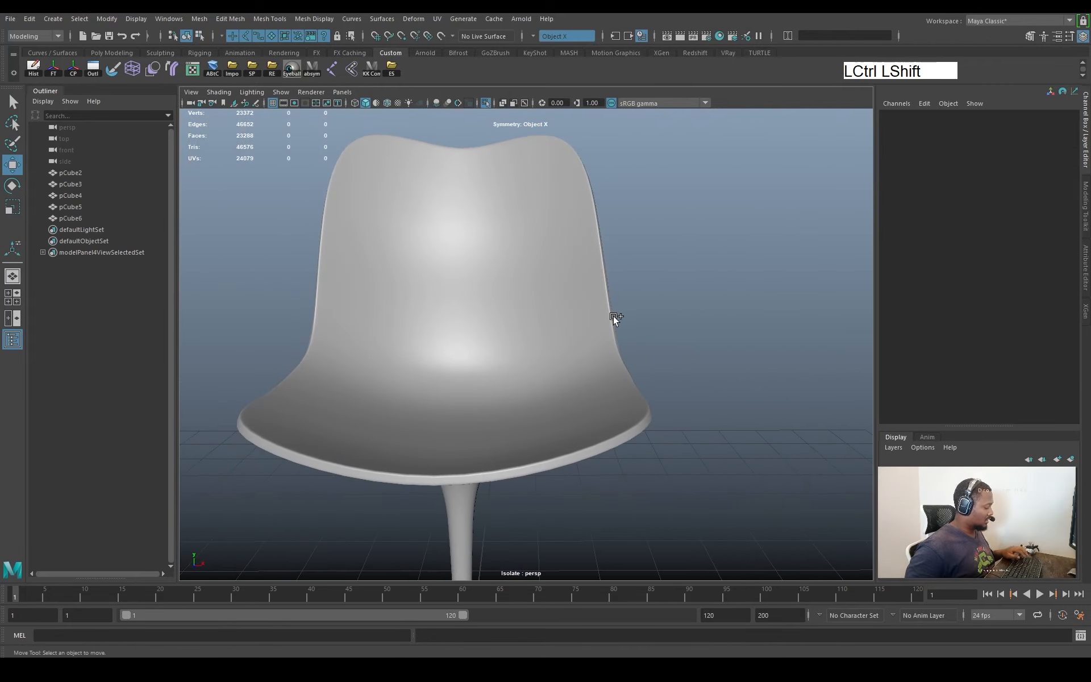
key(ctrl+shift+h)
key(ctrl+1)
Examine the whole chair from several angles to check the backrest taper against the seat and cushion
alt+drag(599, 310, 592, 349)
alt+right_drag(591, 348, 612, 357)
alt+drag(612, 354, 809, 349)
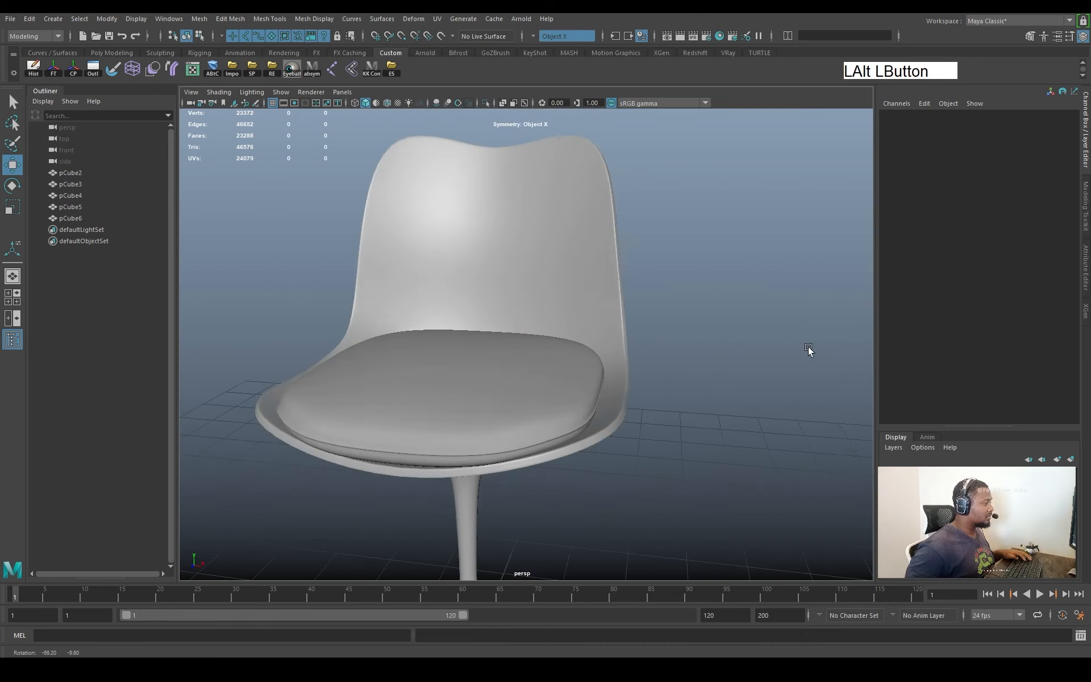
alt+right_drag(809, 348, 365, 273)
alt+drag(365, 272, 489, 283)
alt+right_drag(489, 283, 775, 373)
mouse_move(775, 373)
alt+mouse_down()
mouse_move(619, 356)
mouse_move(759, 364)
alt+mouse_up()
alt+right_drag(759, 364, 596, 336)
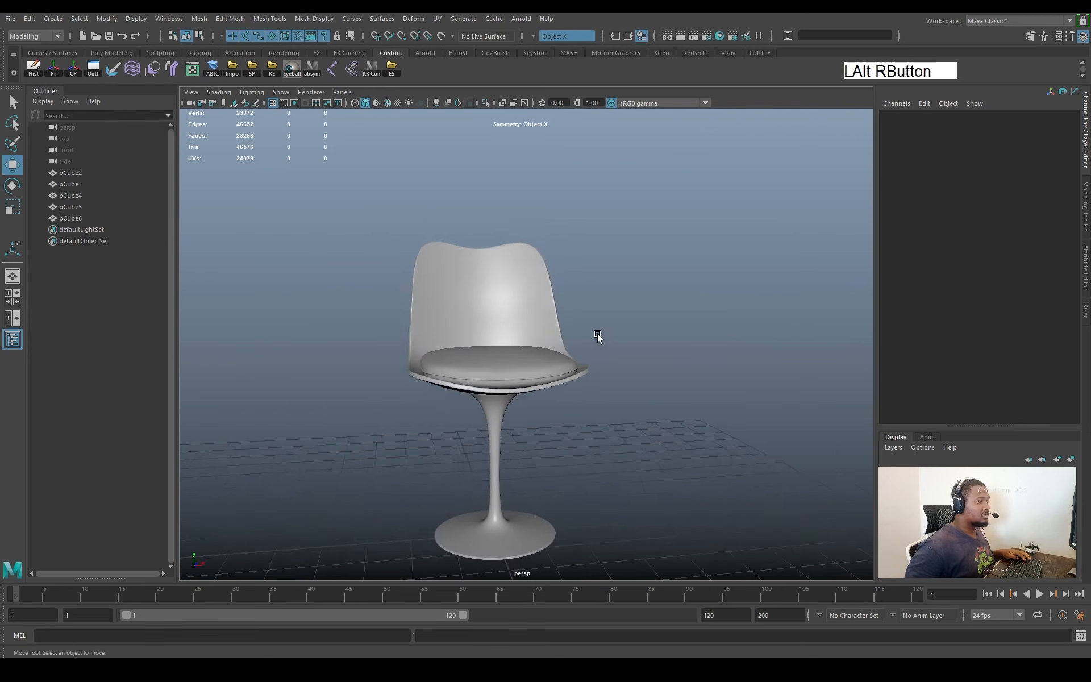
alt+drag(597, 336, 492, 295)
alt+right_drag(492, 295, 614, 333)
alt+middle_drag(615, 333, 639, 415)
alt+drag(432, 318, 528, 324)
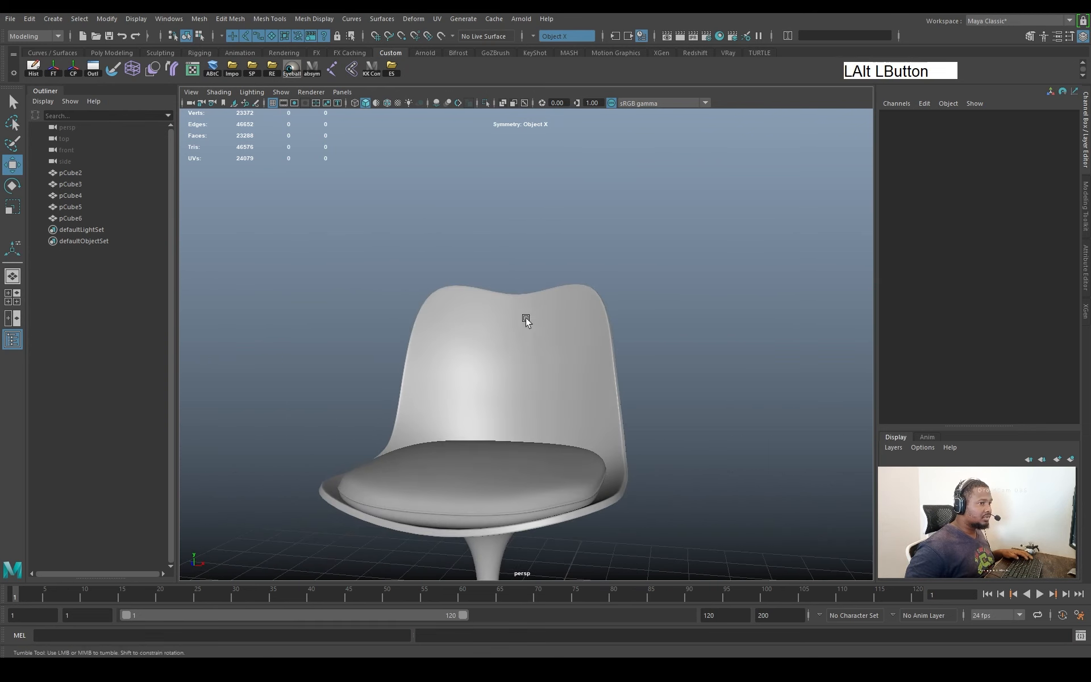
Raise the centre vertex of the backrest's upper edge slightly to soften the dip, and preview the mesh smoothed
click(526, 317)
key(1)
right_drag(512, 309, 584, 324)
click(468, 271)
key(w)
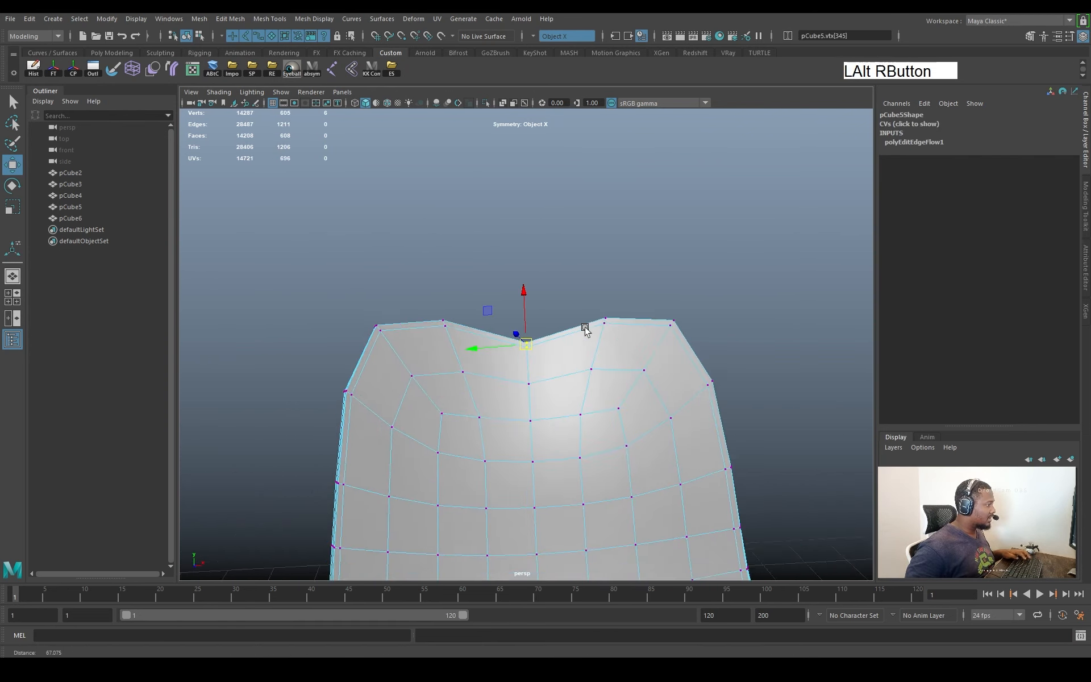
alt+drag(585, 324, 508, 333)
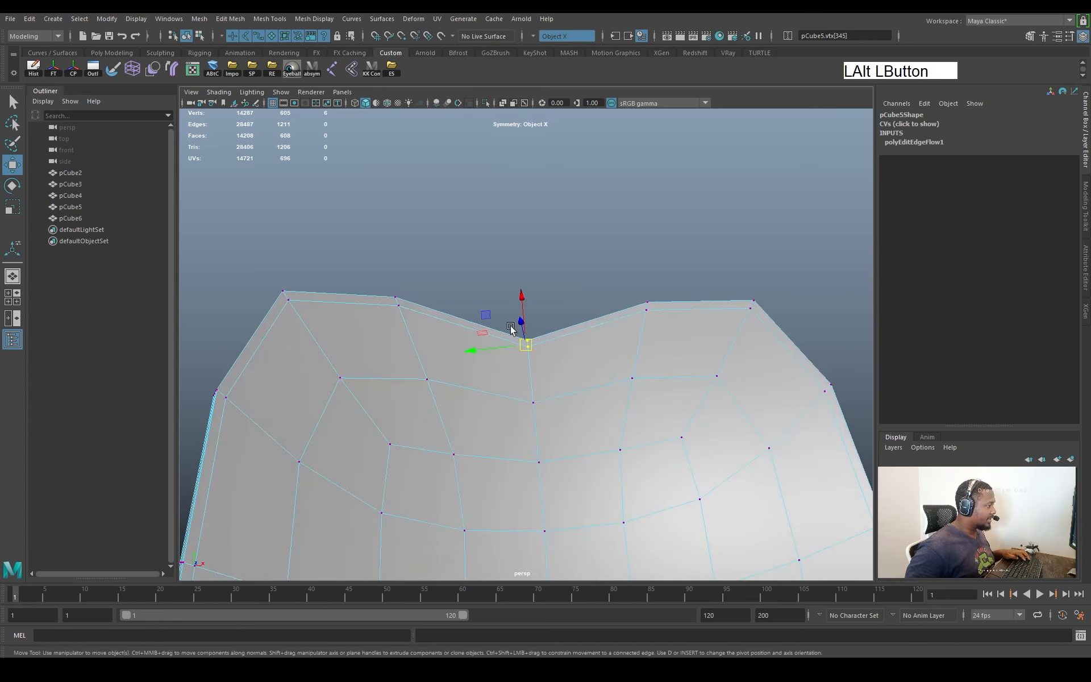
drag(522, 277, 521, 275)
key(3)
alt+right_drag(648, 338, 629, 319)
click(631, 319)
Review the complete chair's silhouette from several angles and save the scene
alt+drag(631, 319, 602, 358)
alt+right_drag(602, 358, 484, 345)
alt+drag(485, 346, 534, 310)
alt+middle_drag(535, 310, 609, 342)
alt+drag(609, 342, 629, 334)
alt+middle_drag(629, 333, 597, 380)
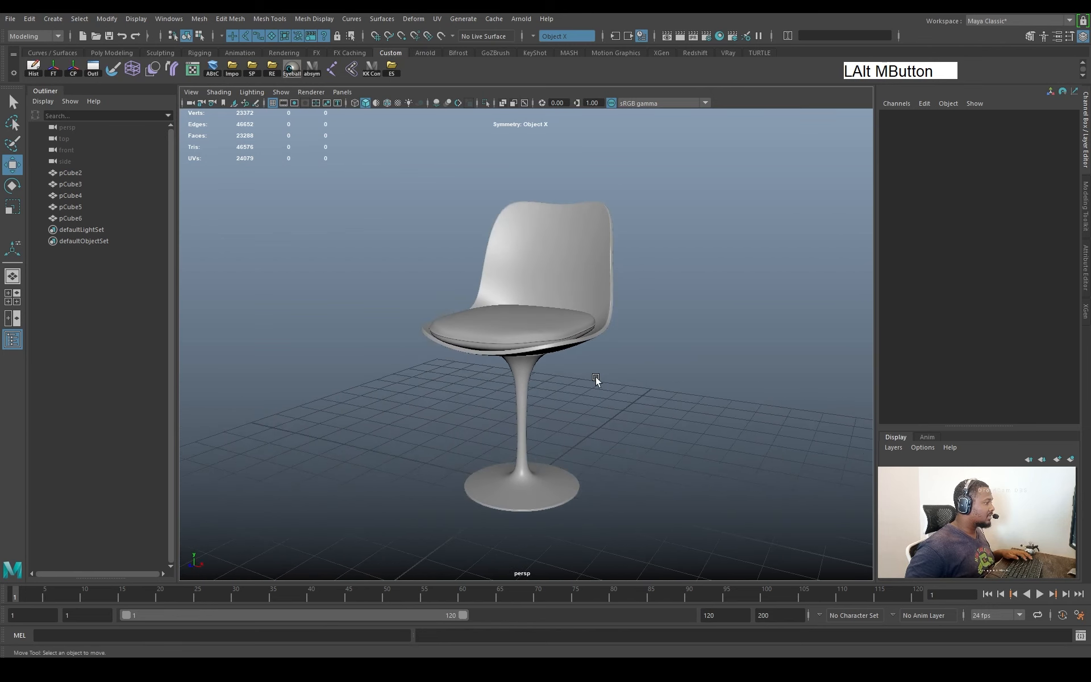
alt+right_drag(597, 380, 657, 373)
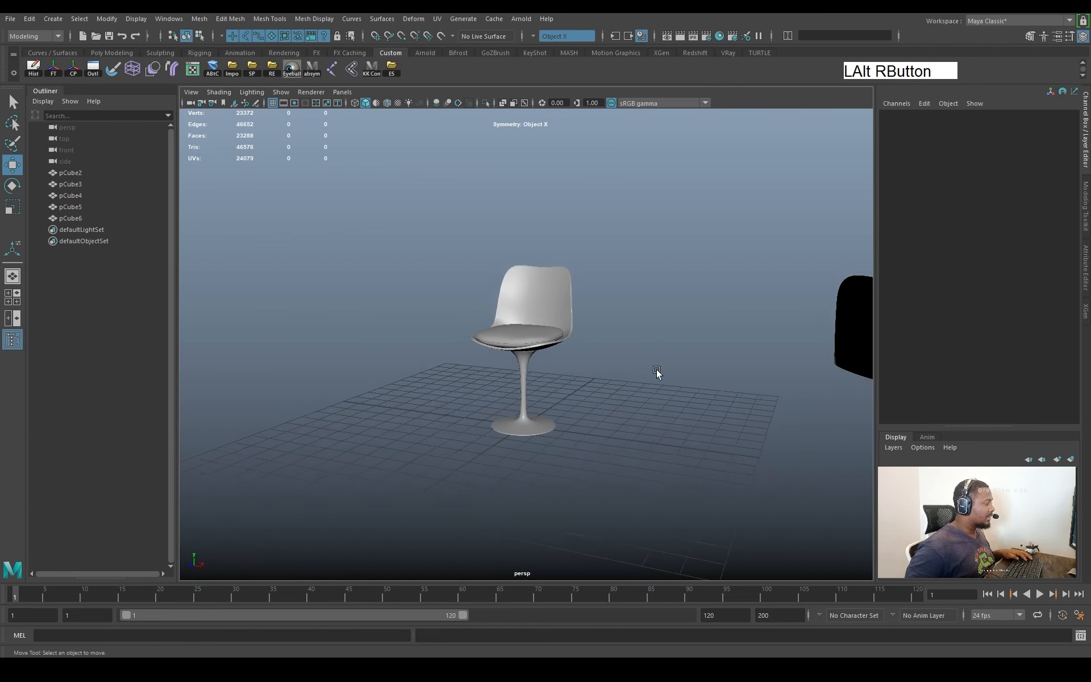
mouse_move(657, 373)
alt+mouse_down()
mouse_move(538, 360)
mouse_move(676, 369)
alt+mouse_up()
alt+middle_drag(676, 367, 625, 341)
alt+right_drag(626, 341, 617, 358)
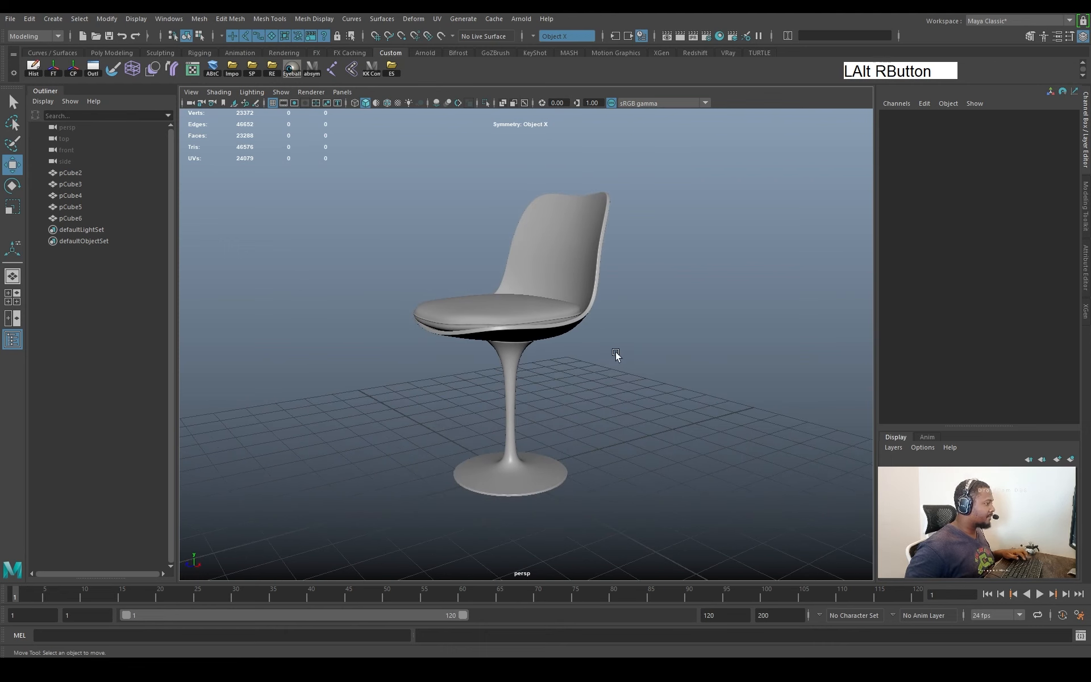
key(ctrl+s)
Reverse the face normals of the three spare seat meshes so they shade correctly
alt+drag(670, 366, 640, 360)
alt+middle_drag(641, 360, 591, 358)
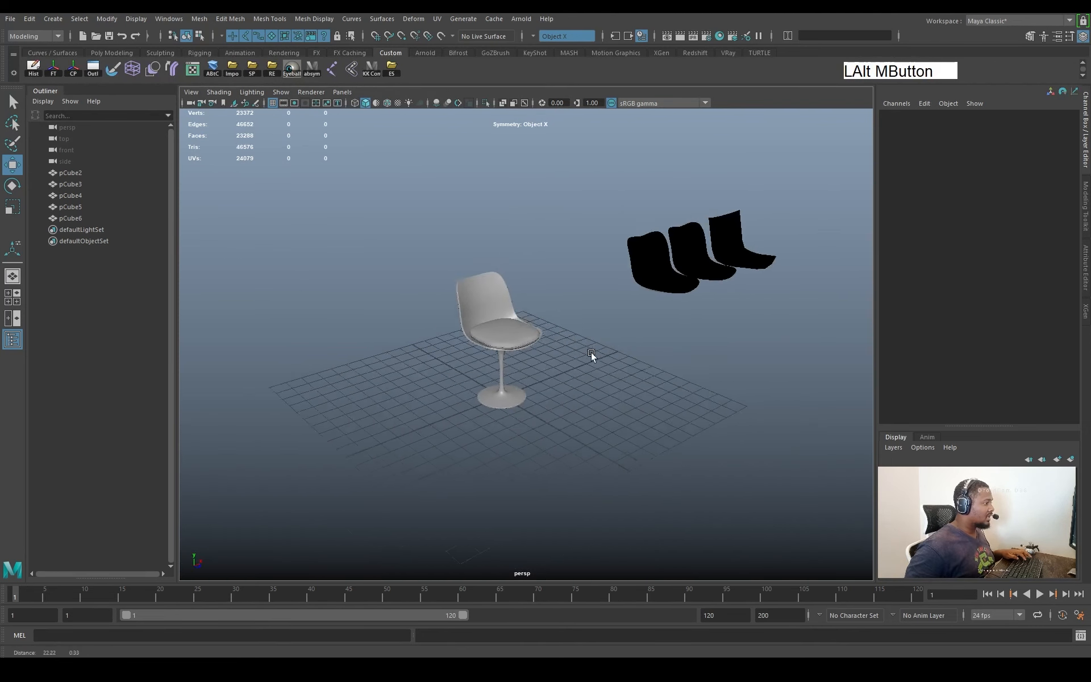
alt+drag(592, 358, 671, 336)
alt+middle_drag(671, 336, 423, 223)
drag(423, 223, 762, 340)
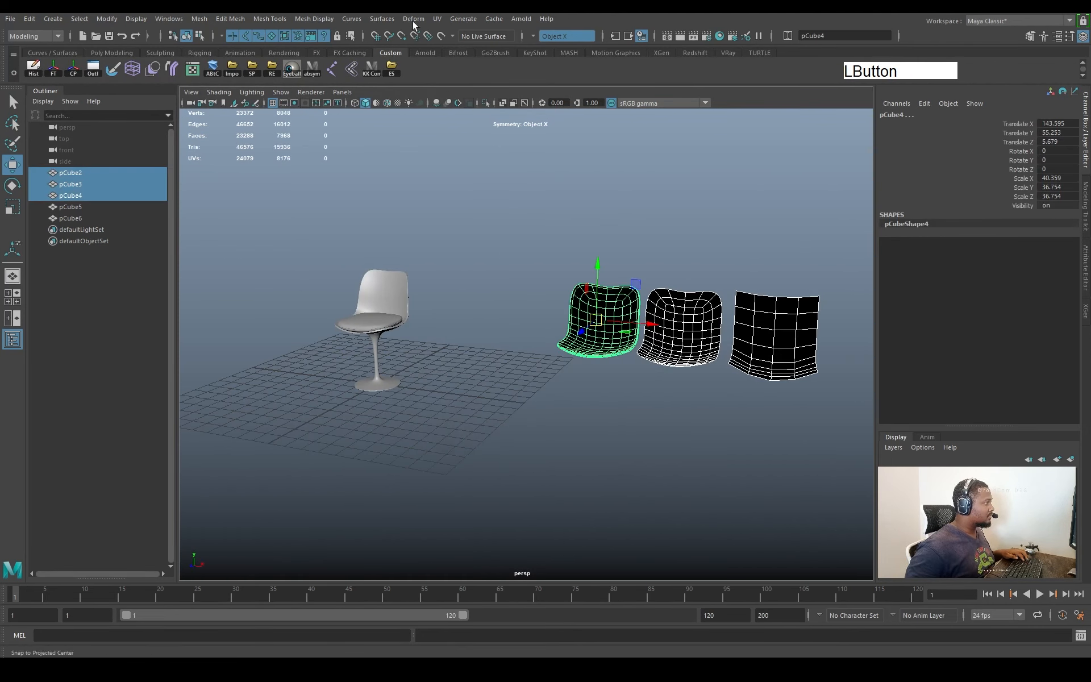
click(379, 19)
mouse_move(323, 22)
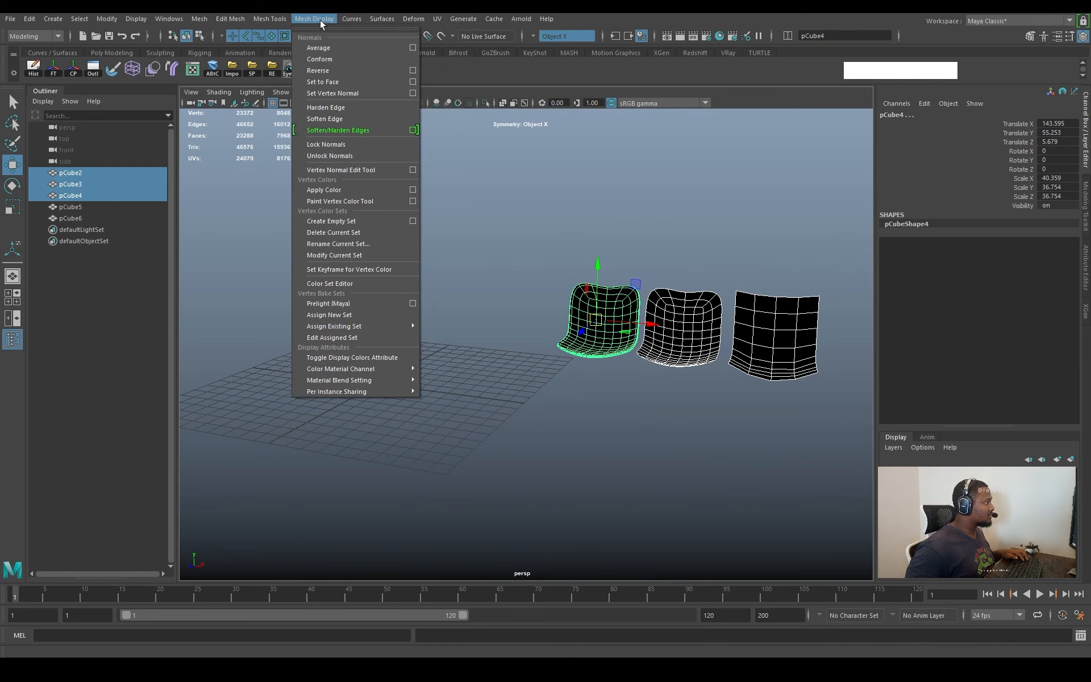
click(330, 82)
click(594, 273)
alt+right_drag(594, 273, 597, 293)
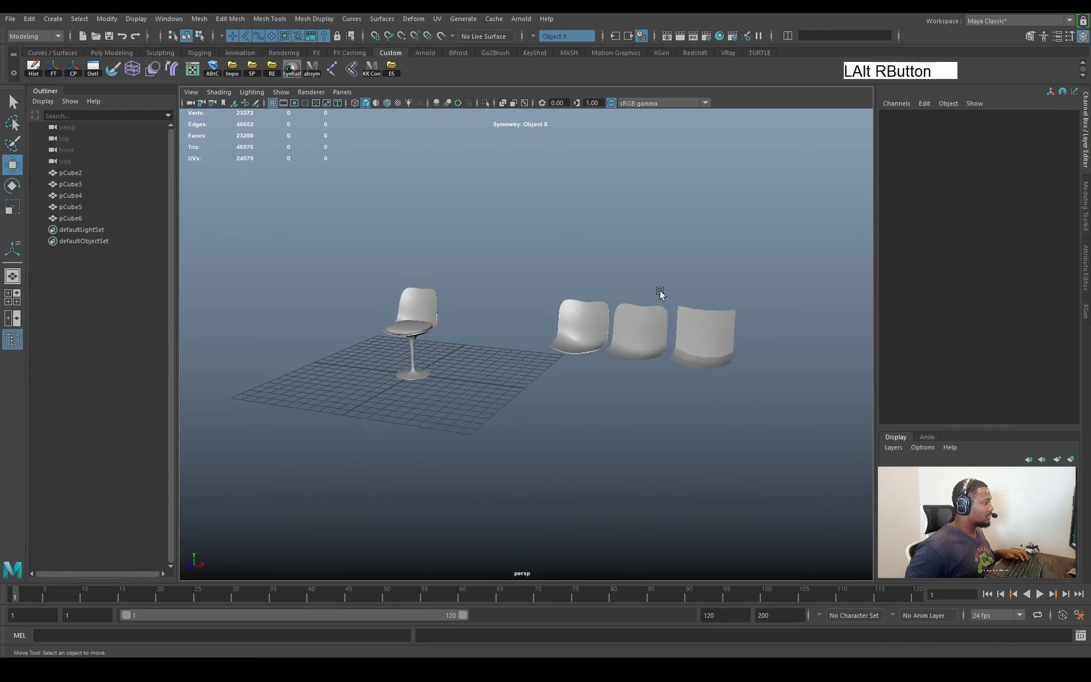
alt+drag(597, 292, 580, 269)
Move the three spare seat meshes together along X to line up close beside the finished chair
drag(721, 353, 722, 354)
key(w)
mouse_move(607, 316)
mouse_down()
mouse_move(474, 316)
mouse_move(589, 320)
mouse_up()
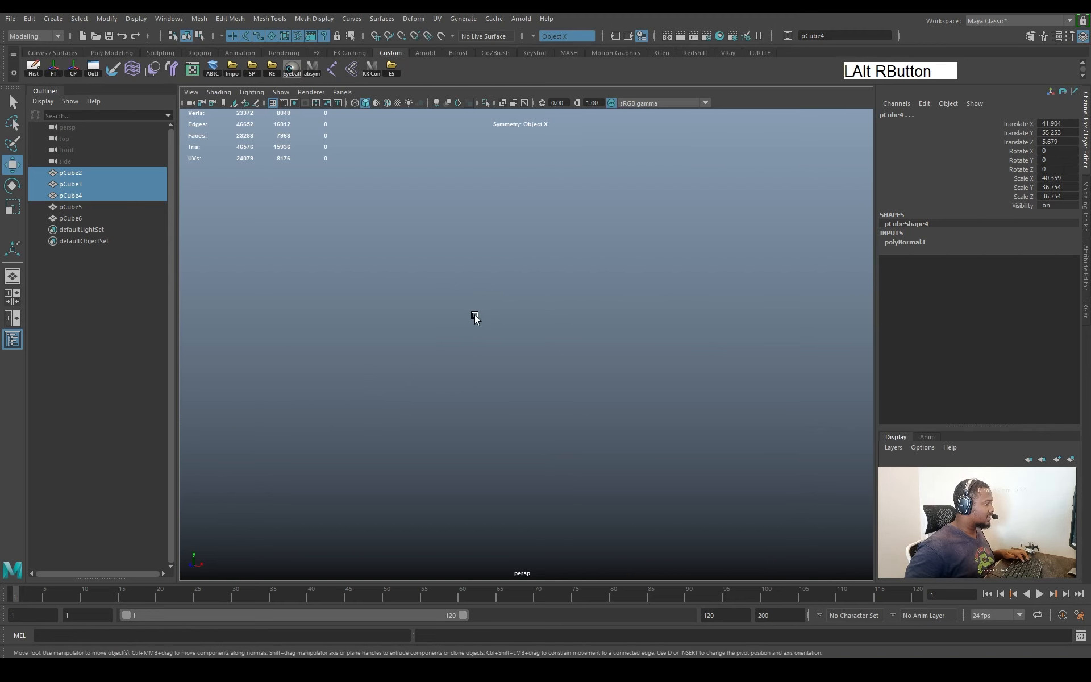
Try to bring the finished chair back into view by aiming the camera at pCube5
click(63, 208)
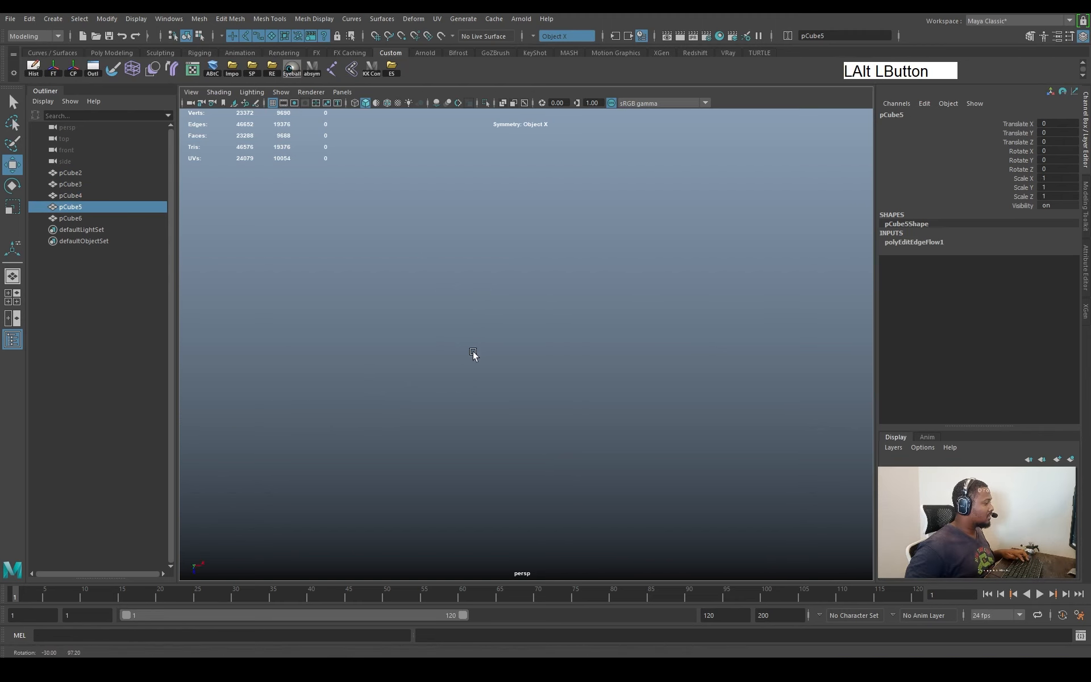
click(191, 92)
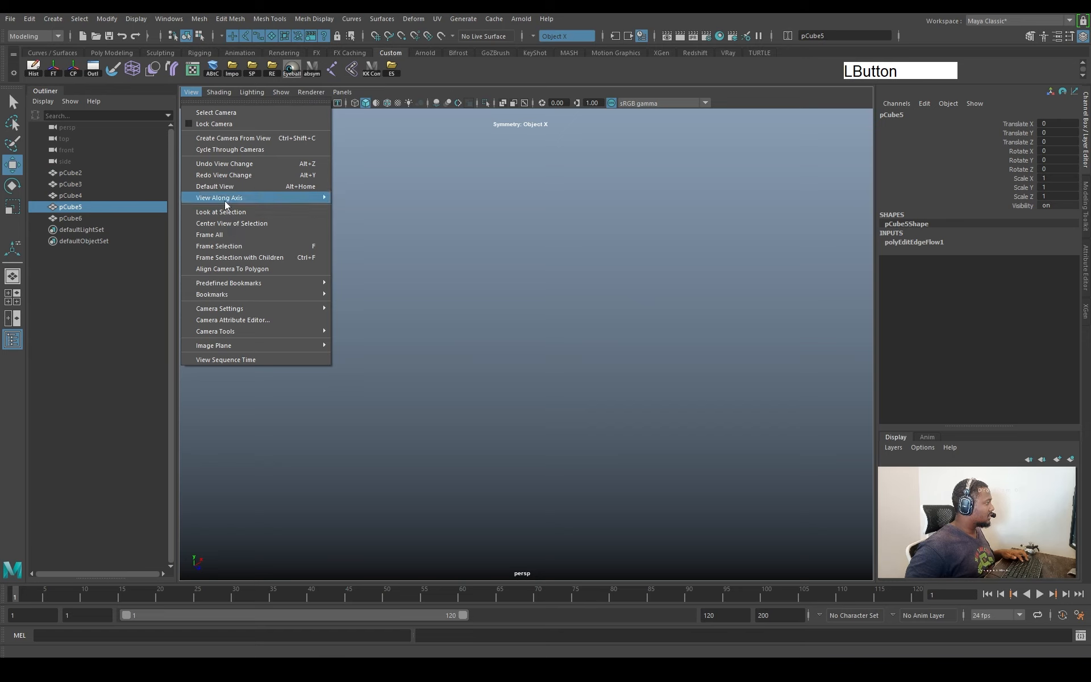
click(224, 212)
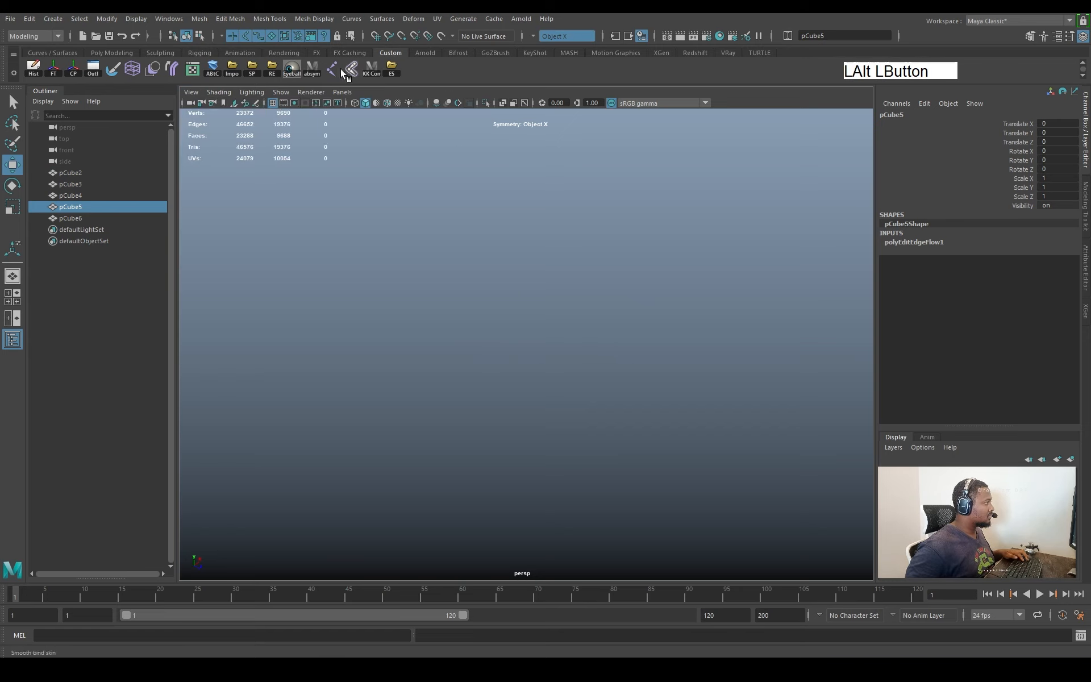
click(343, 92)
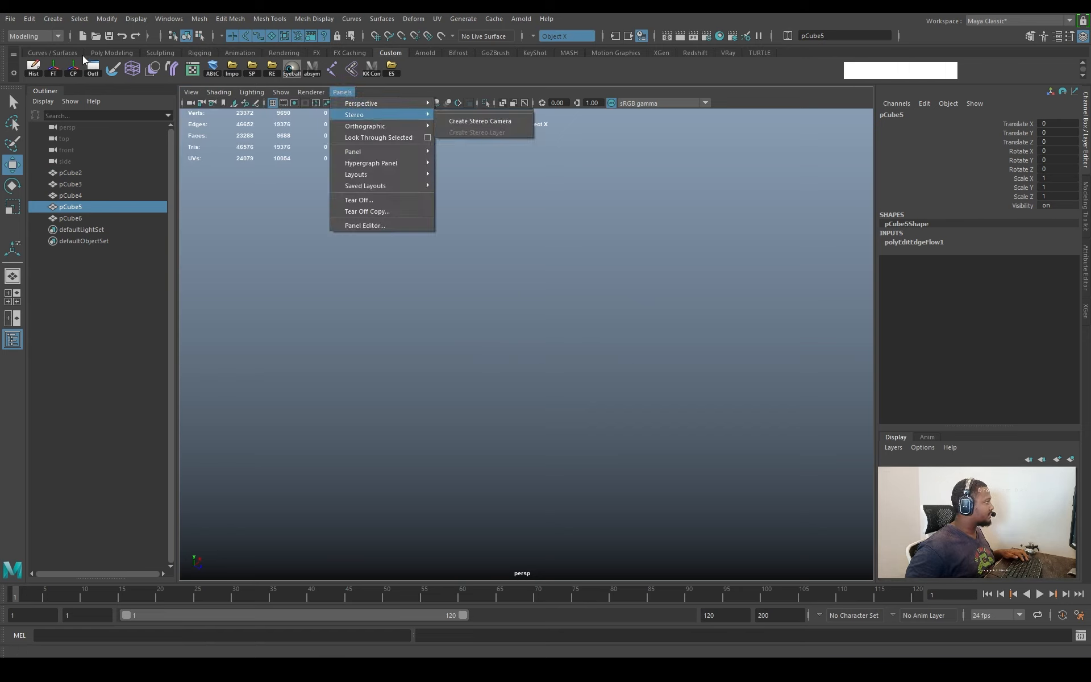
Create a temporary polygon cube at the origin to recover the camera view, and delete the cube
click(111, 52)
click(62, 68)
alt+drag(575, 383, 594, 382)
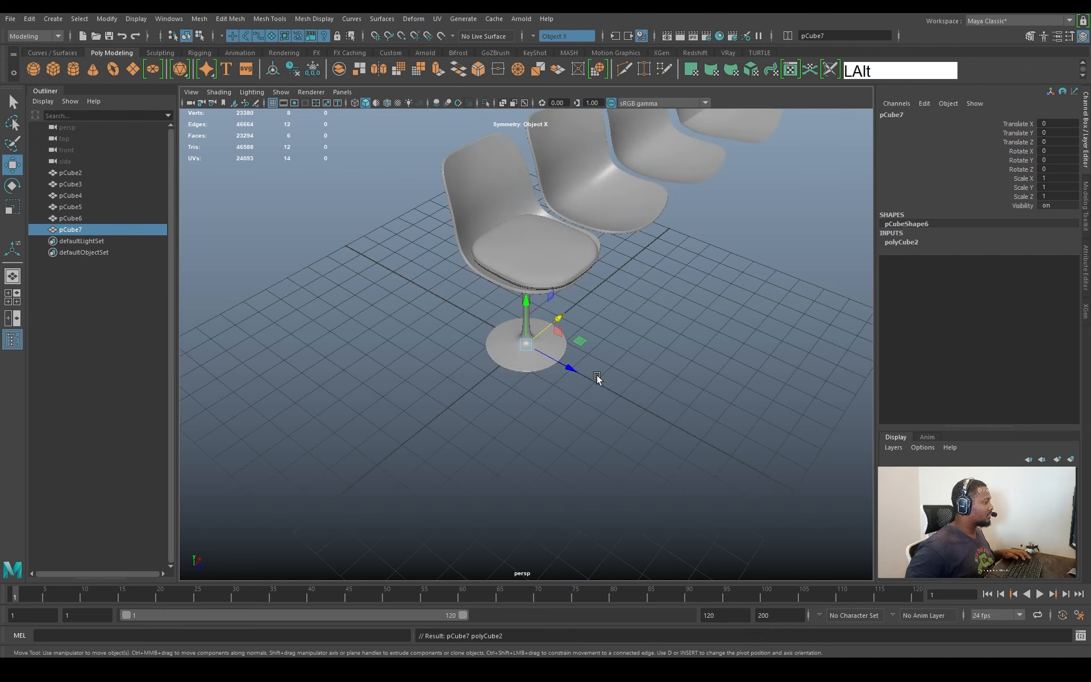
alt+right_drag(594, 383, 628, 370)
alt+middle_drag(628, 370, 576, 395)
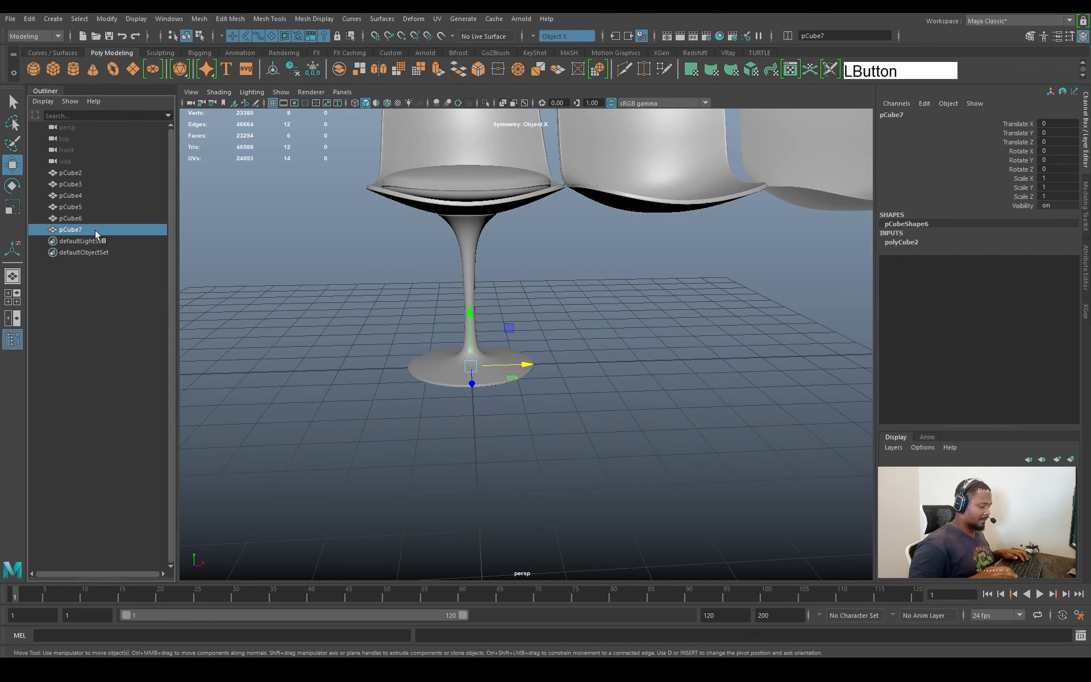
key(Delete)
alt+right_drag(438, 287, 384, 295)
alt+middle_drag(384, 295, 534, 320)
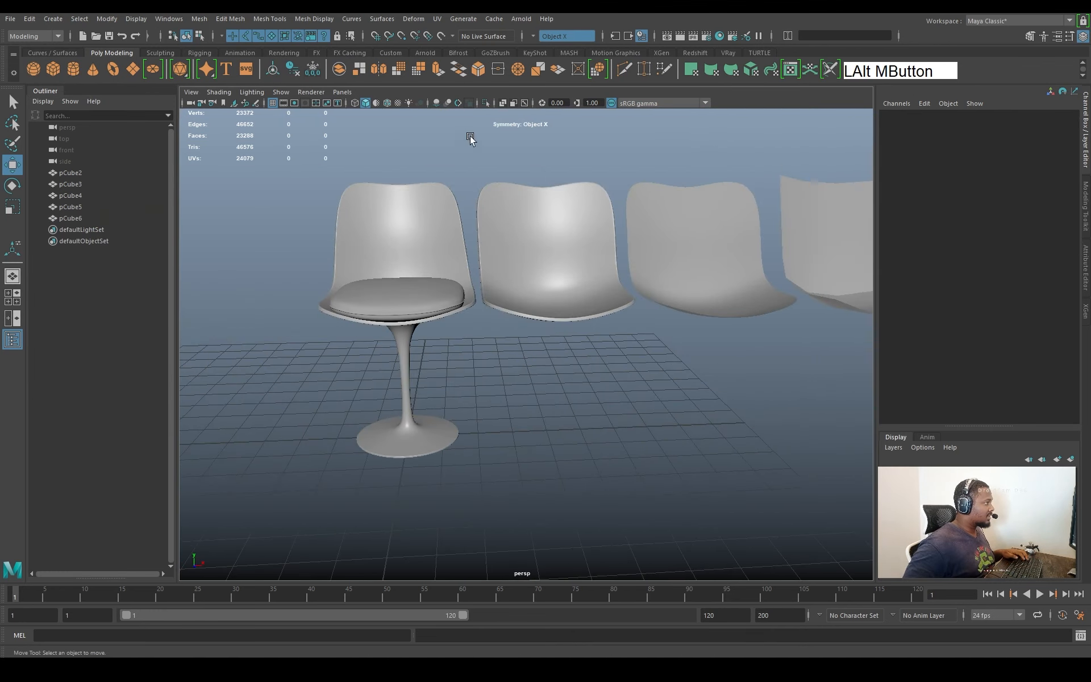
Inspect the row of seat stages, selecting each spare mesh in turn from the simplest shell to the finished chair
alt+drag(611, 300, 667, 370)
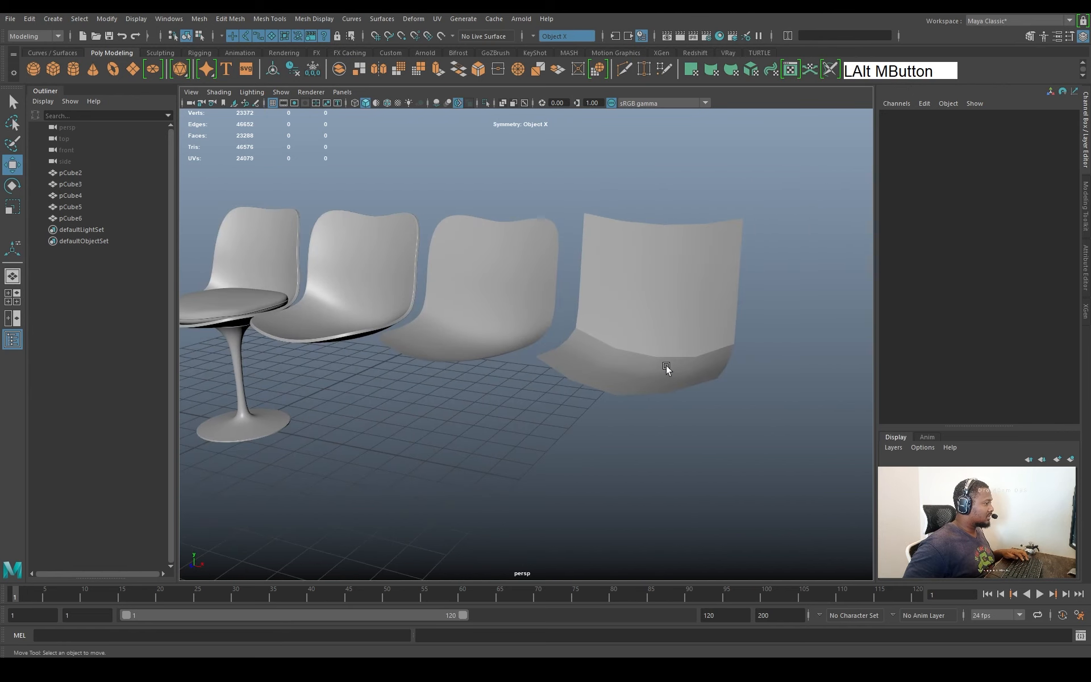
alt+middle_drag(667, 370, 631, 356)
click(714, 353)
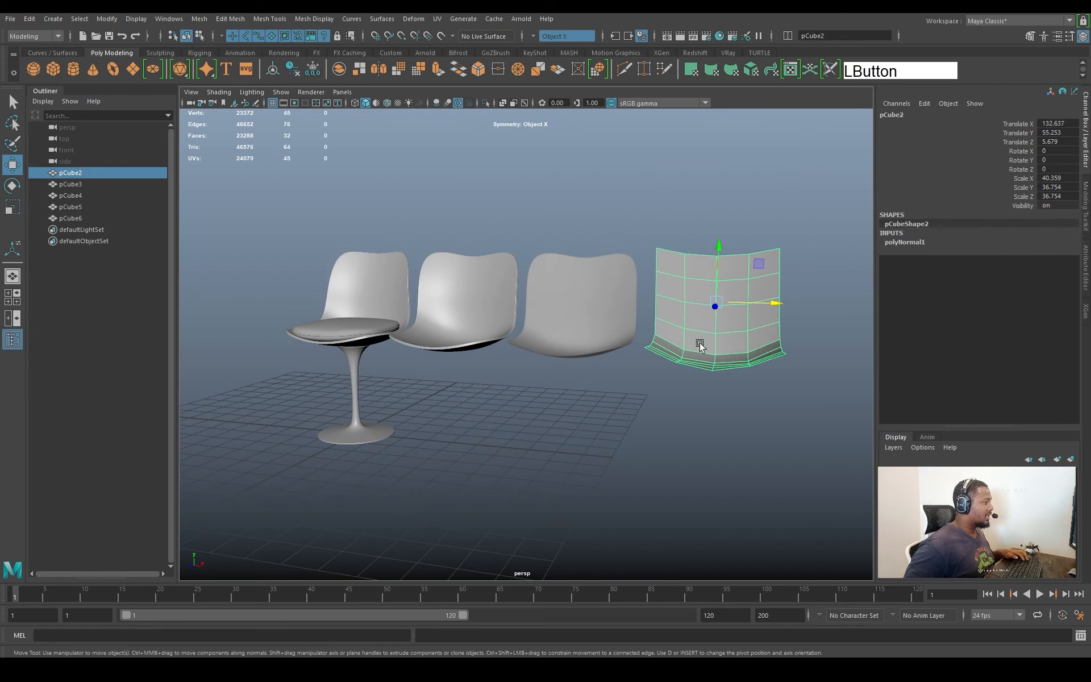
click(616, 331)
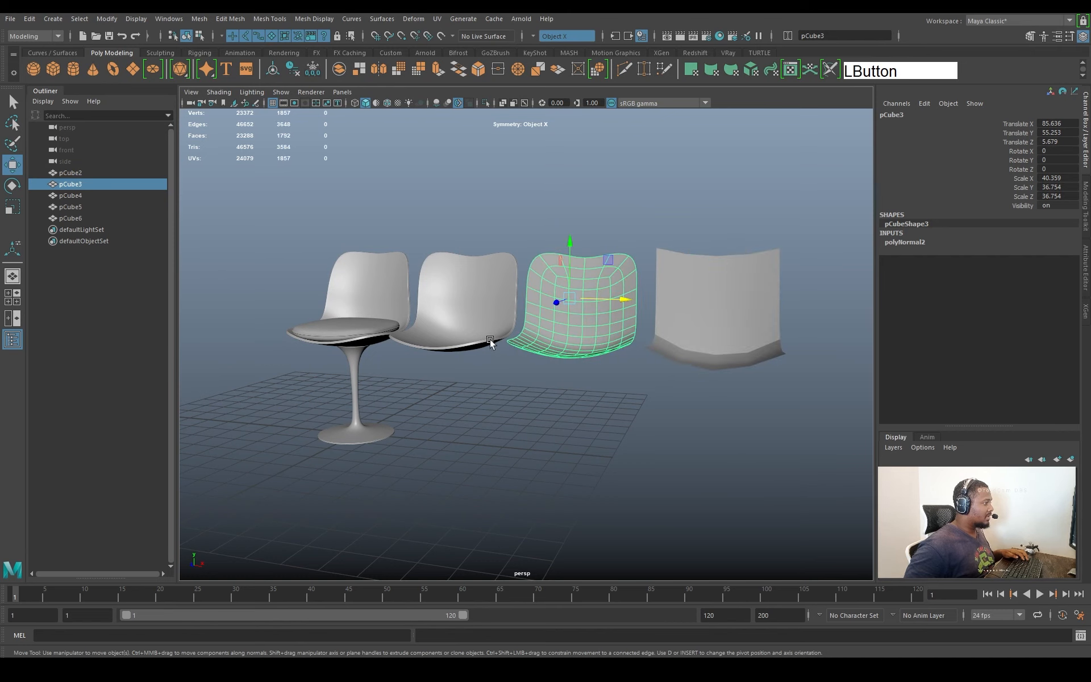
click(473, 324)
click(371, 302)
alt+drag(371, 302, 443, 346)
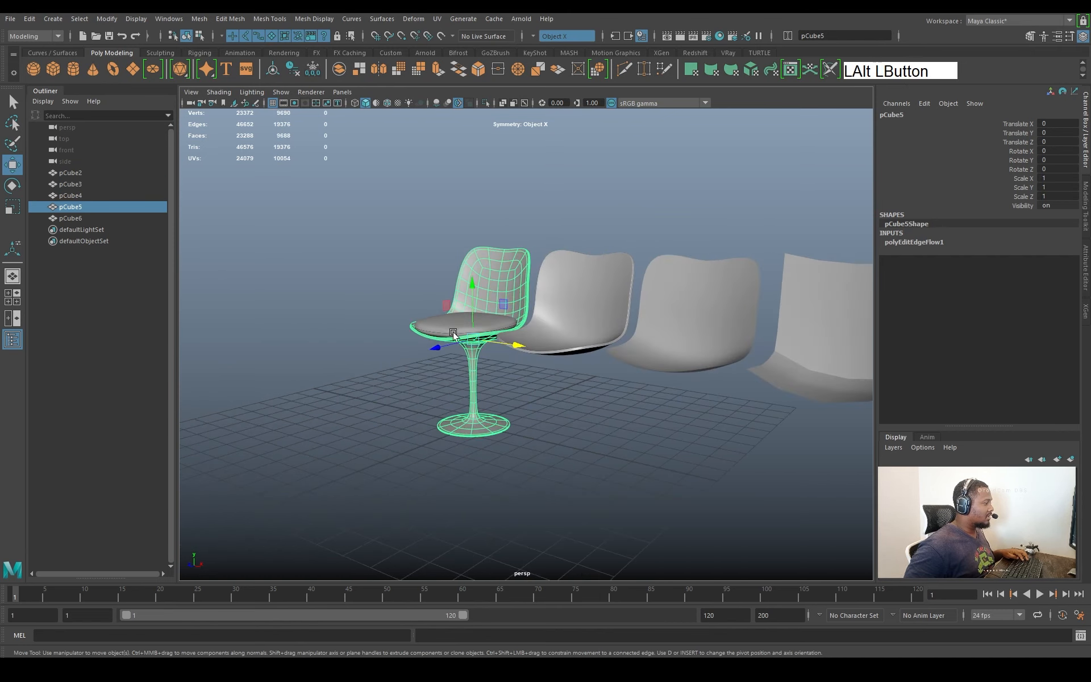
Examine the finished chair and its pedestal base from several angles
alt+middle_drag(444, 346, 482, 374)
click(482, 426)
alt+drag(482, 427, 506, 364)
alt+right_drag(505, 364, 473, 362)
alt+middle_drag(473, 361, 468, 372)
alt+drag(467, 372, 673, 387)
alt+right_drag(673, 387, 677, 322)
alt+drag(677, 323, 719, 296)
Select the chair and its cushion together and save the scene
drag(719, 296, 553, 304)
alt+right_drag(553, 305, 439, 303)
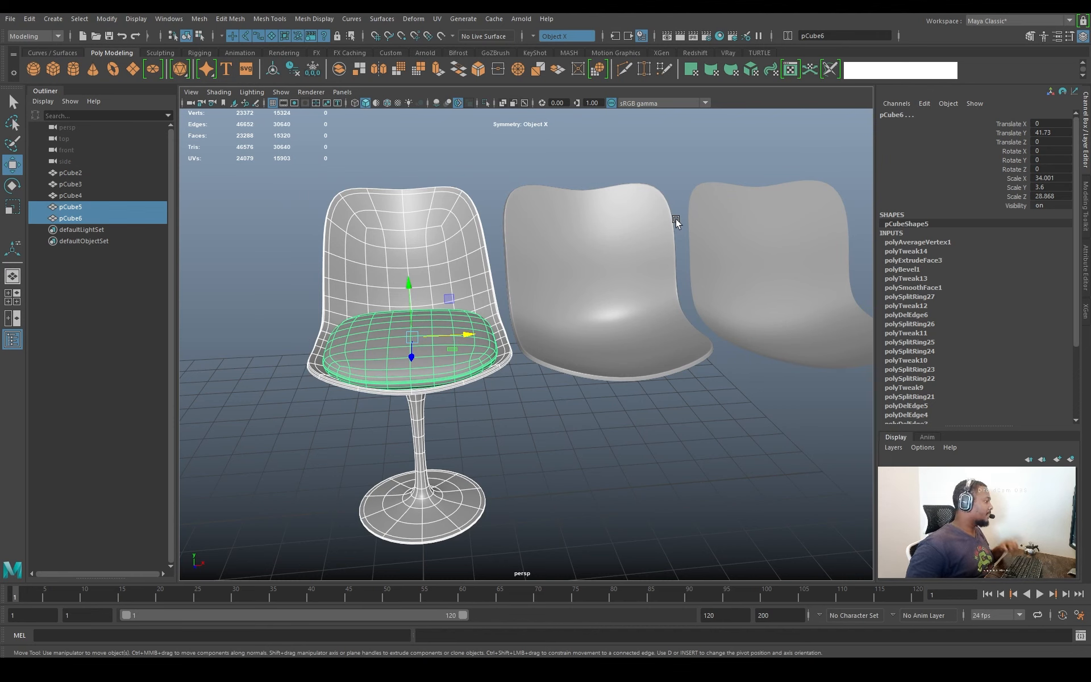
alt+drag(555, 451, 590, 421)
key(ctrl+s)
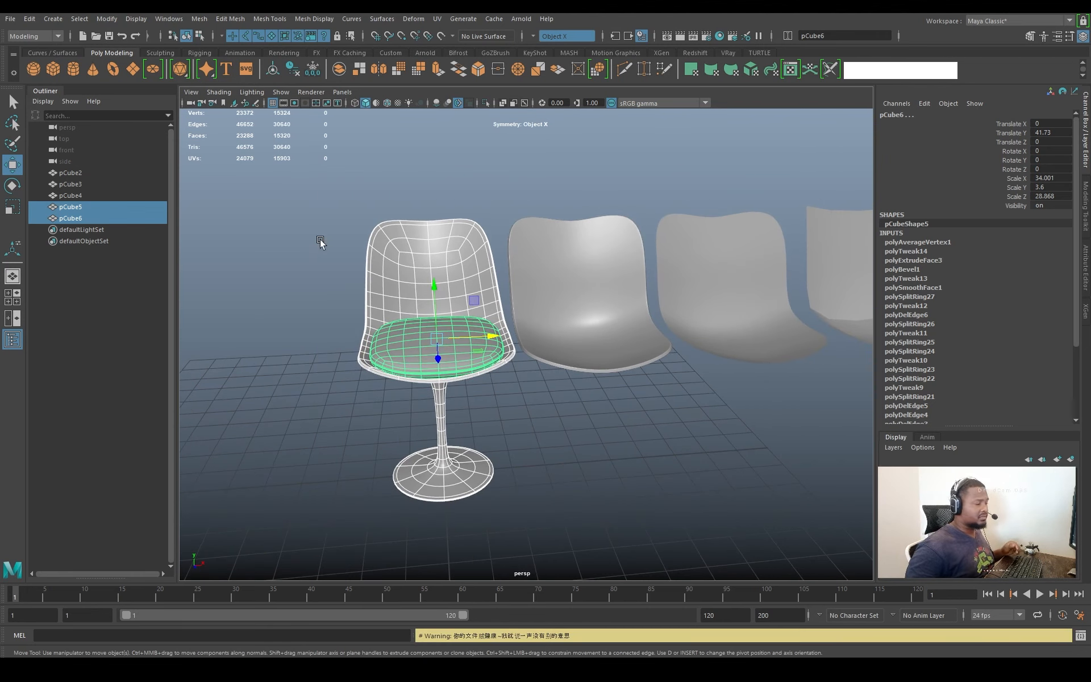
Clear the selection and examine the chair's side profile and the underside of its seat from a low angle
mouse_move(531, 321)
alt+mouse_down()
mouse_move(482, 317)
mouse_move(512, 316)
alt+mouse_up()
click(540, 405)
alt+middle_drag(461, 327, 495, 327)
alt+drag(496, 326, 534, 298)
scroll(602, 380, up, 3)
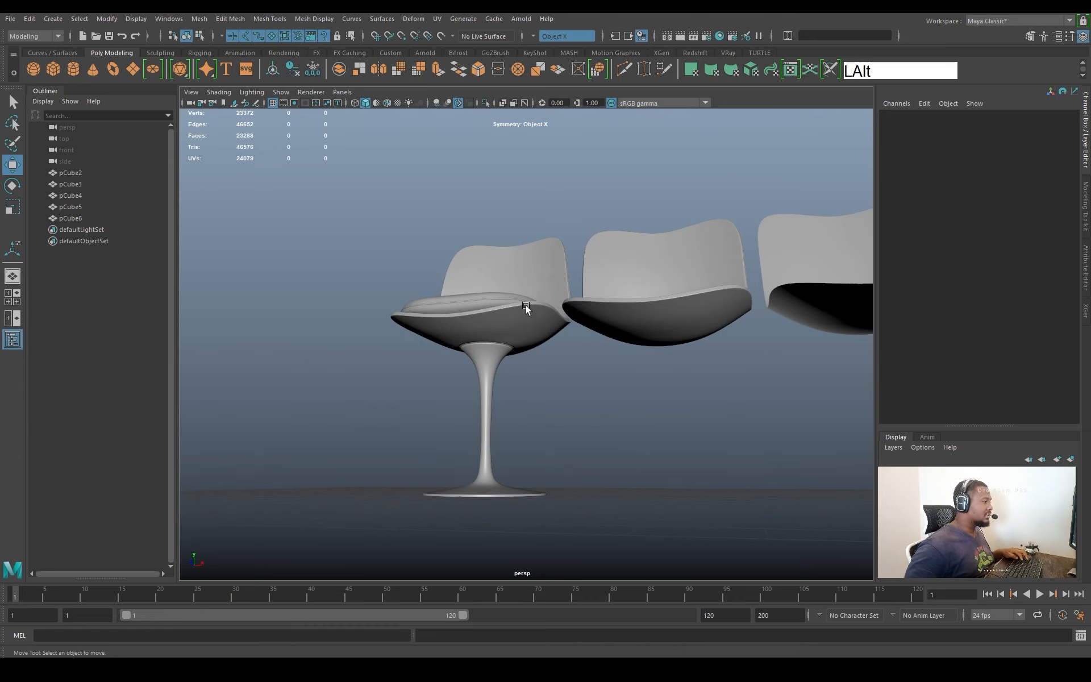
alt+right_drag(527, 304, 565, 314)
mouse_move(564, 315)
alt+mouse_down()
mouse_move(514, 331)
mouse_move(567, 323)
alt+mouse_up()
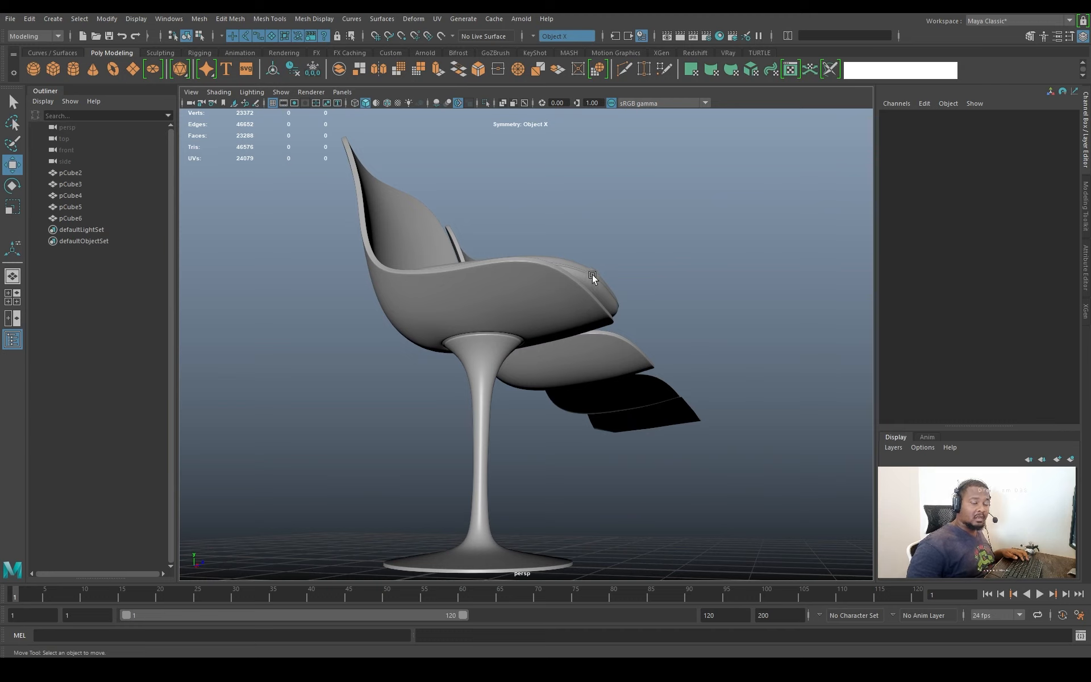